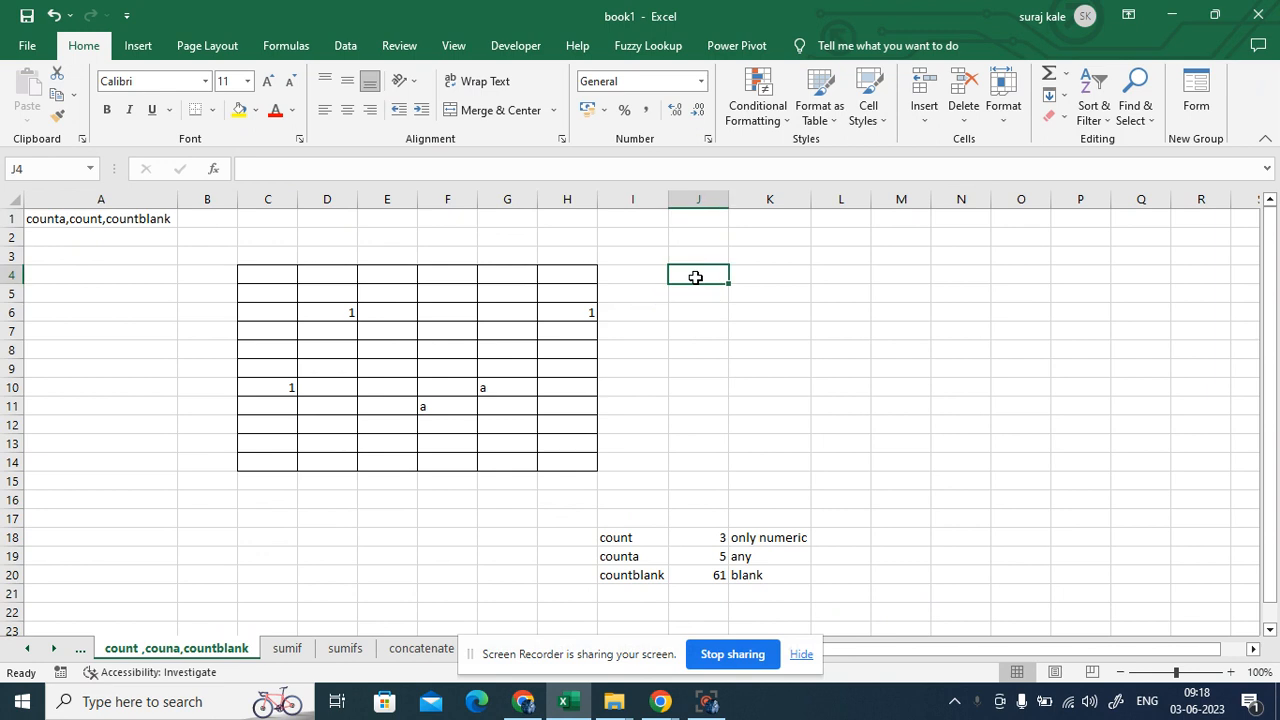
# - Enter the label 'count' in J4, then briefly check Google Meet and return to Excel
pyautogui.write('coun')
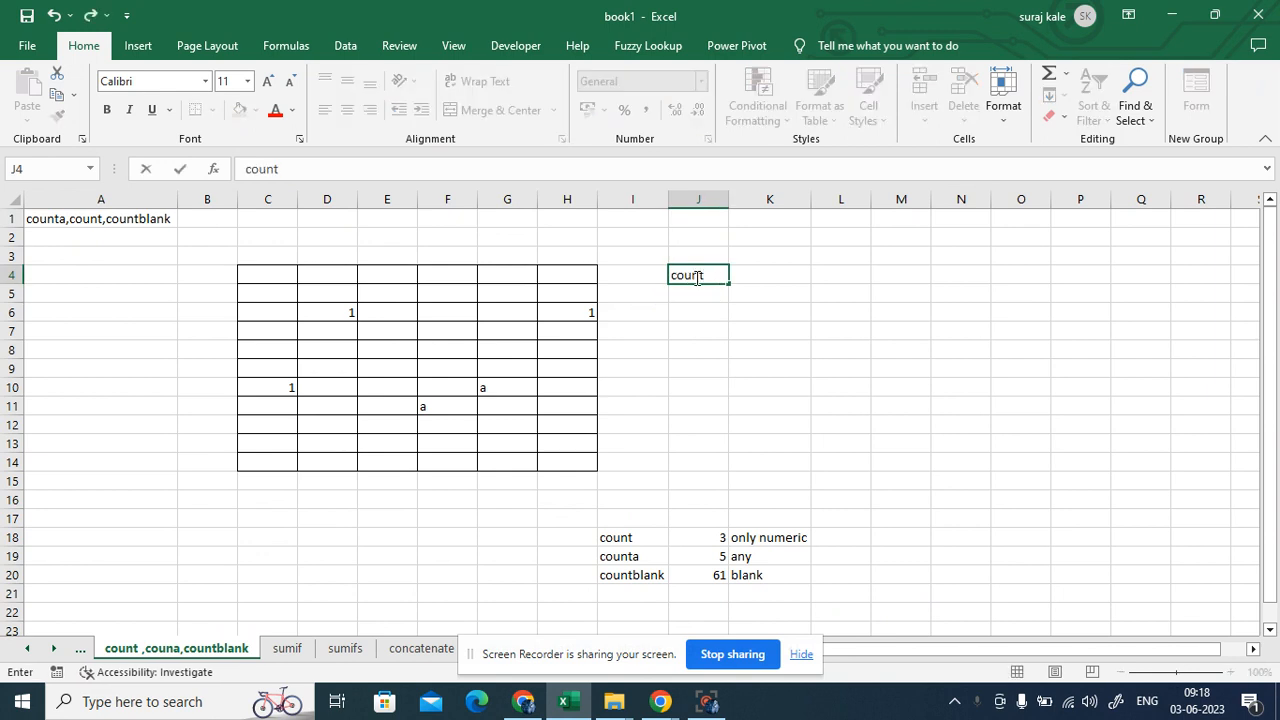
pyautogui.write('ta')
pyautogui.click(833, 286)
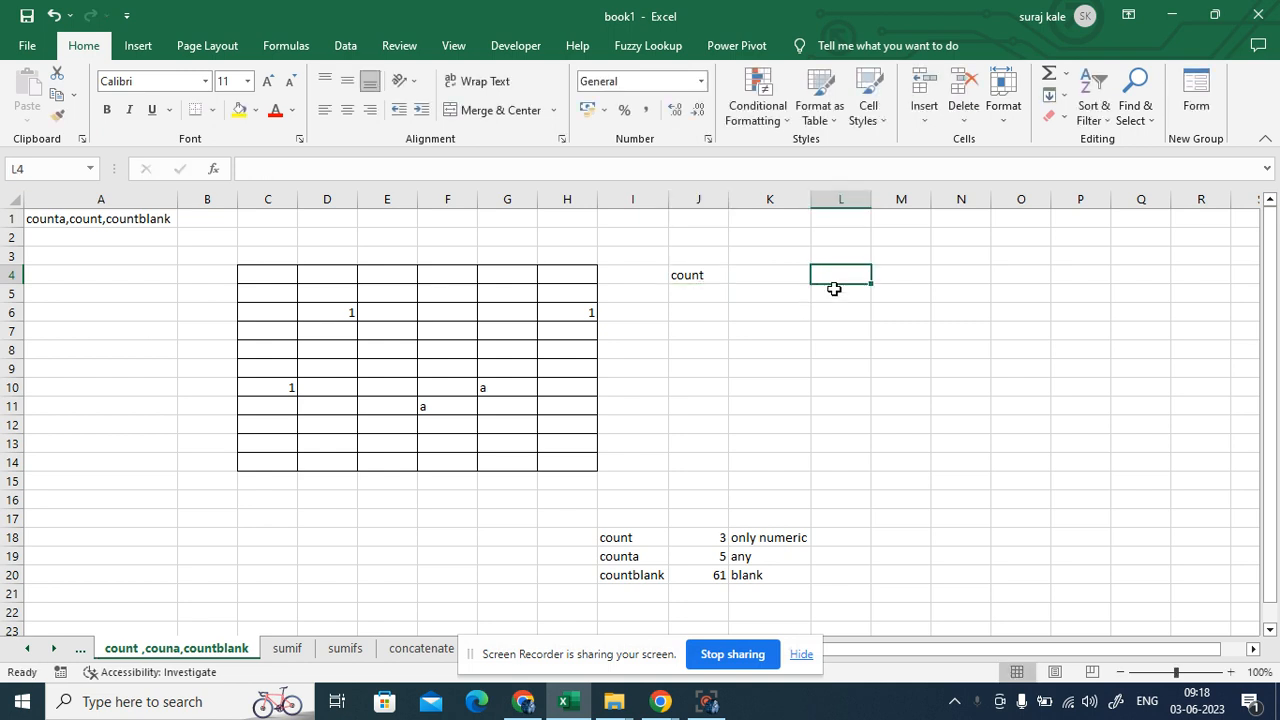
pyautogui.click(522, 703)
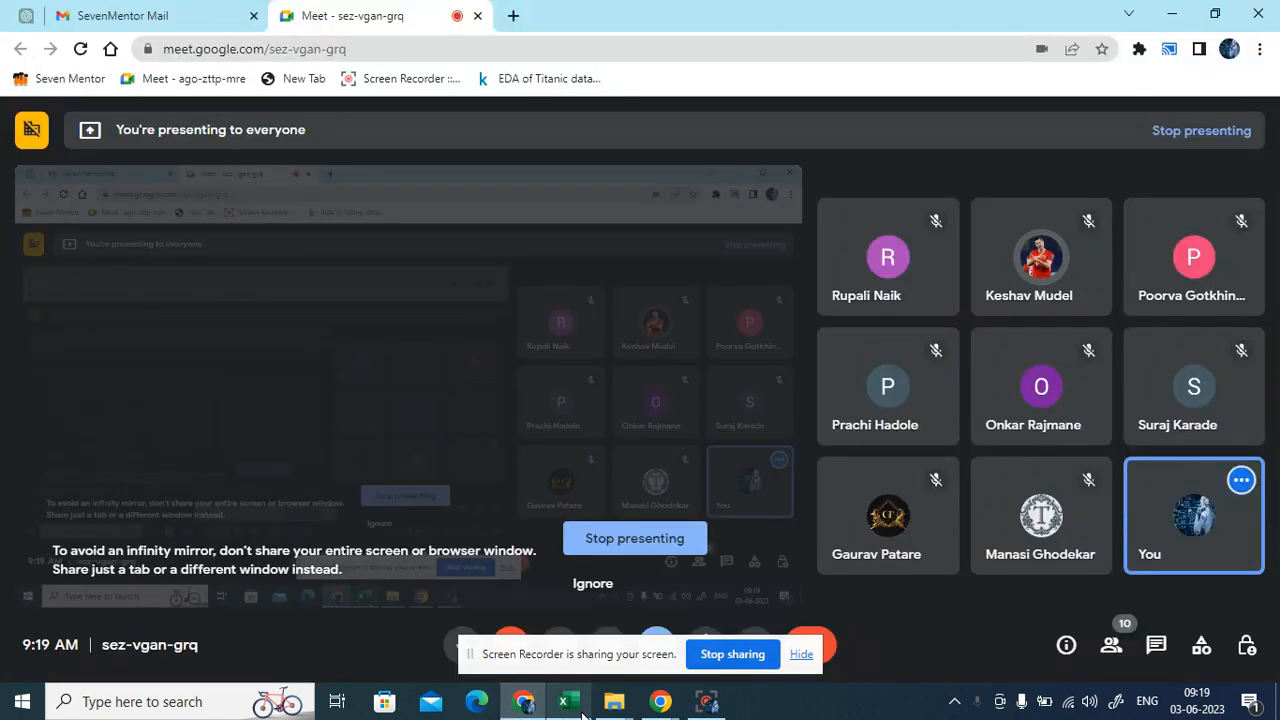
pyautogui.click(563, 702)
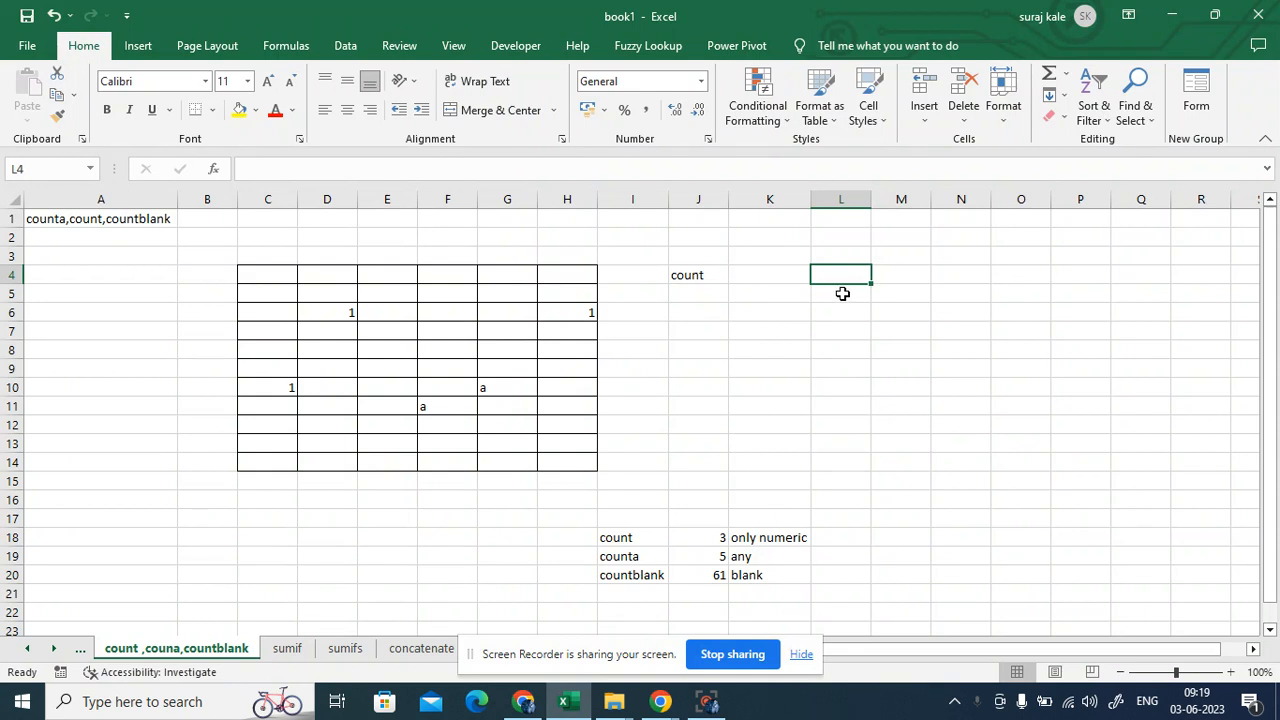
# - Add the note 'only numeric' in L4 and select the value grid C4:H14
pyautogui.write('only')
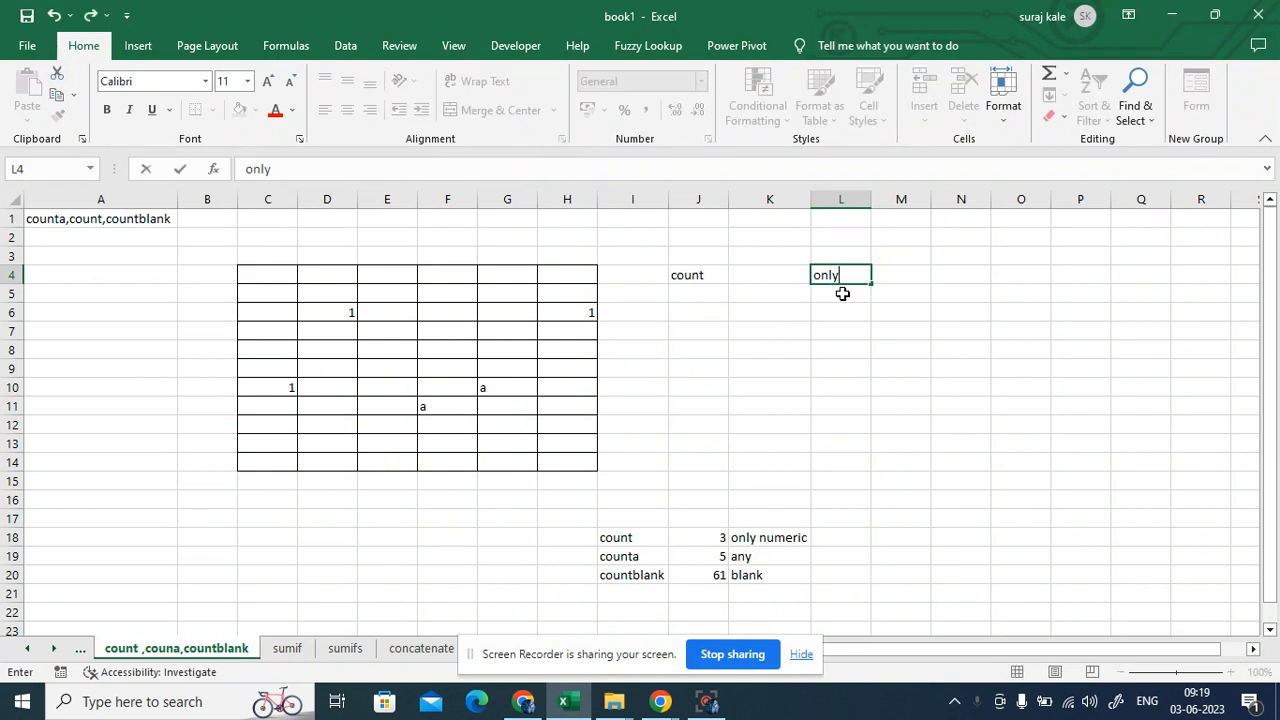
pyautogui.write(' numeric')
pyautogui.click(1022, 354)
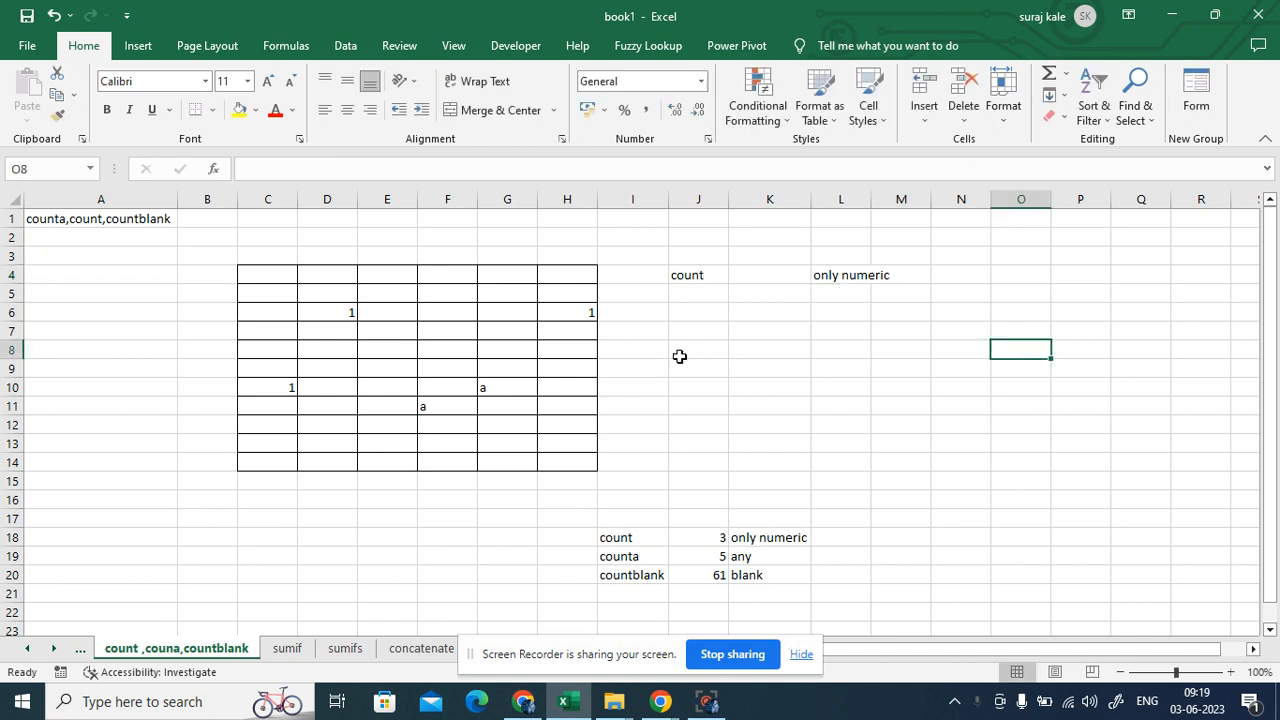
pyautogui.moveTo(254, 280); pyautogui.dragTo(567, 461)
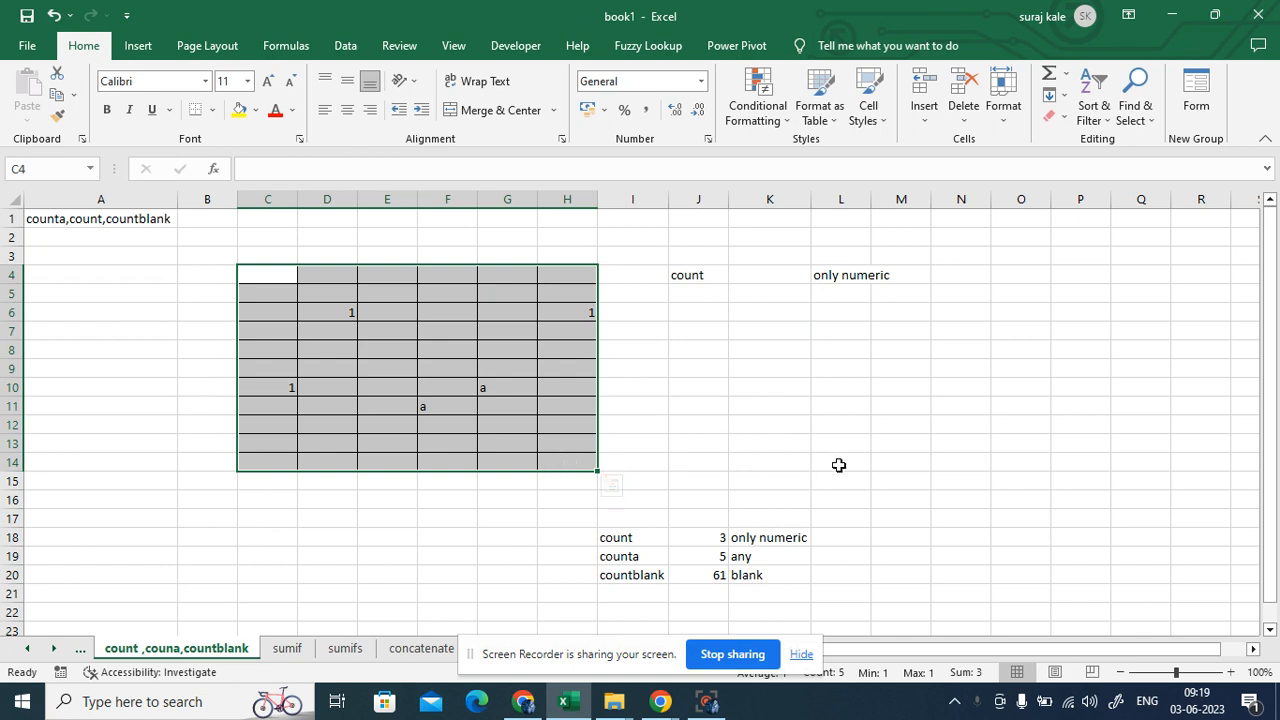
pyautogui.click(935, 440)
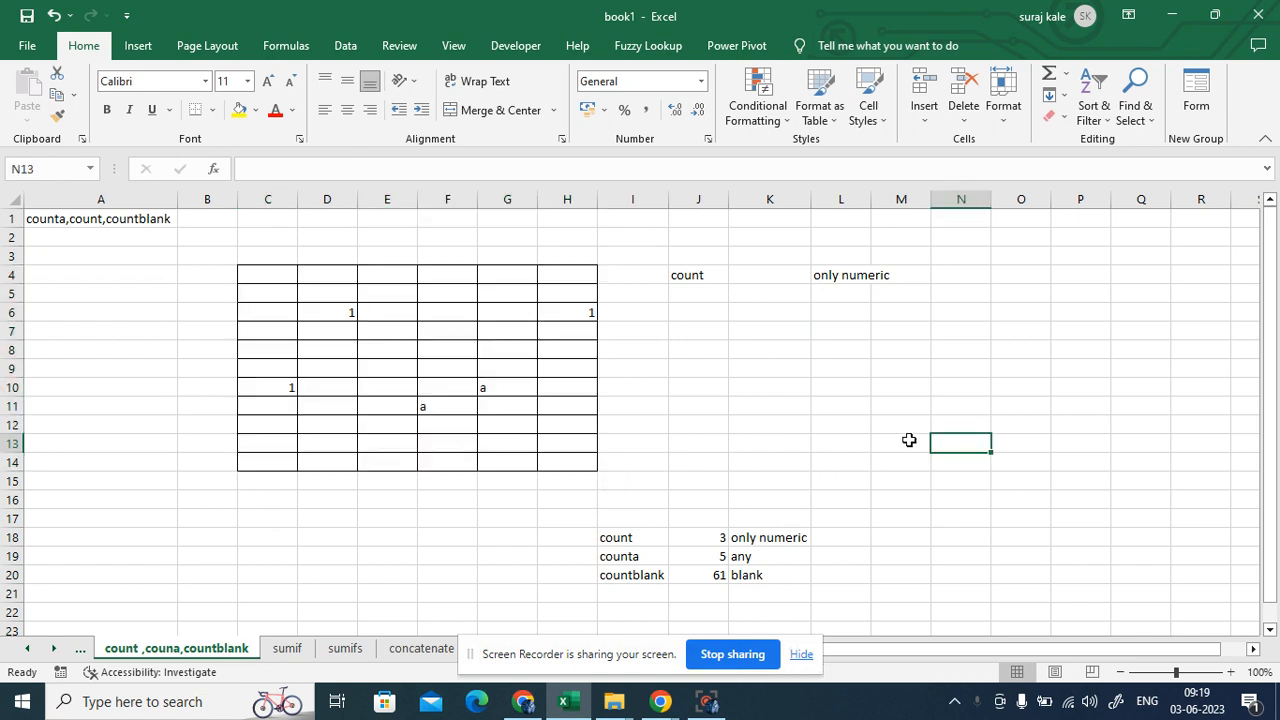
pyautogui.moveTo(252, 272); pyautogui.dragTo(558, 463)
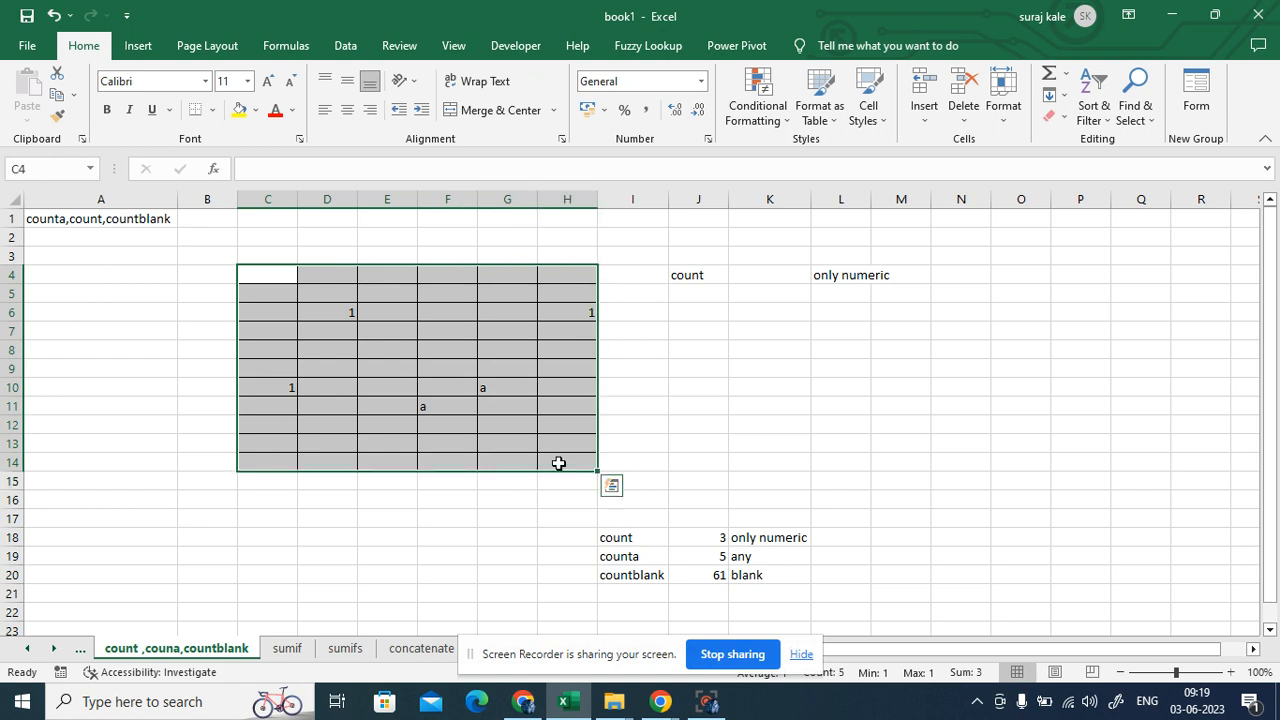
pyautogui.click(801, 654)
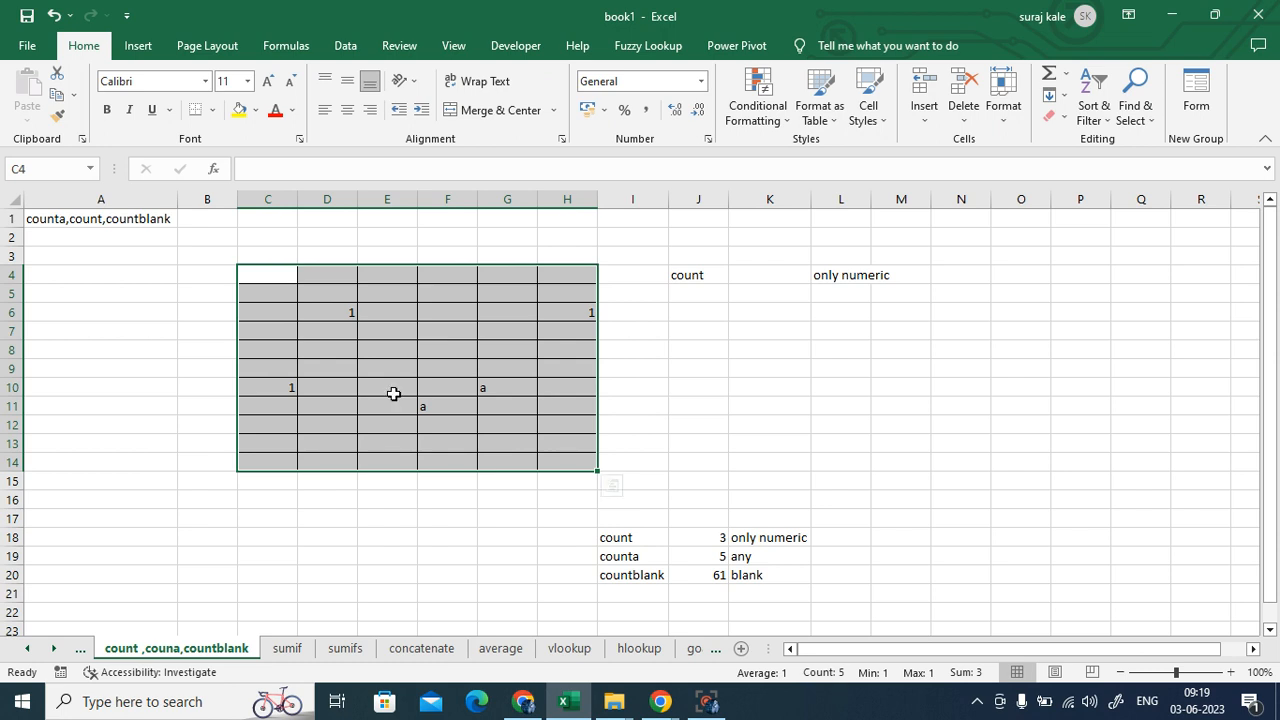
# - Enter =COUNT(C4:H14) in K4, returning 3, and compare it against the grid
pyautogui.click(759, 274)
pyautogui.write('=')
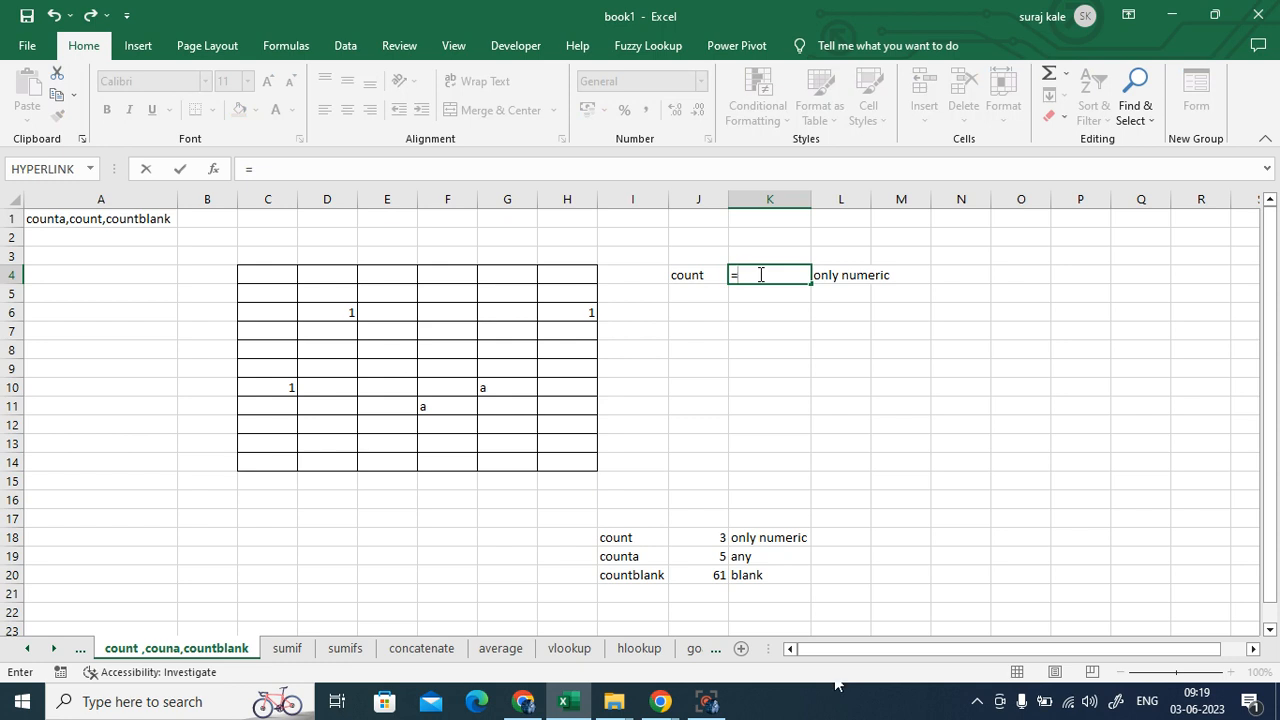
pyautogui.write('count')
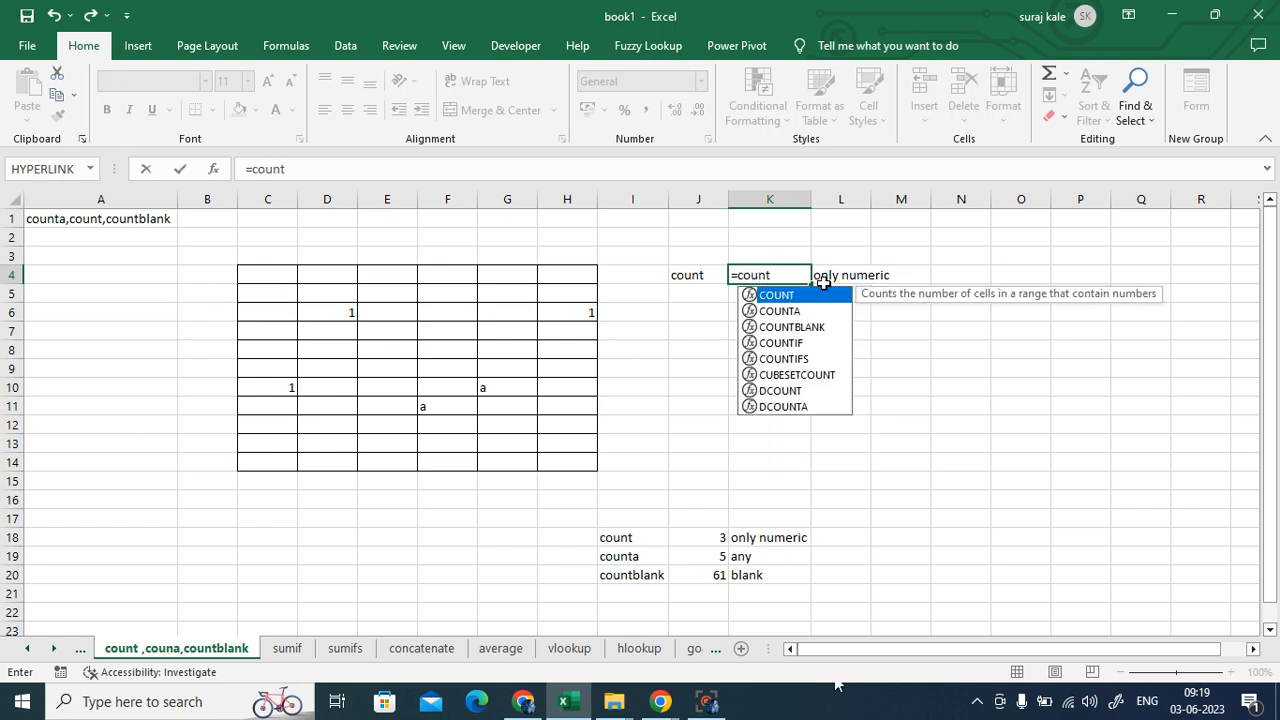
pyautogui.doubleClick(811, 294)
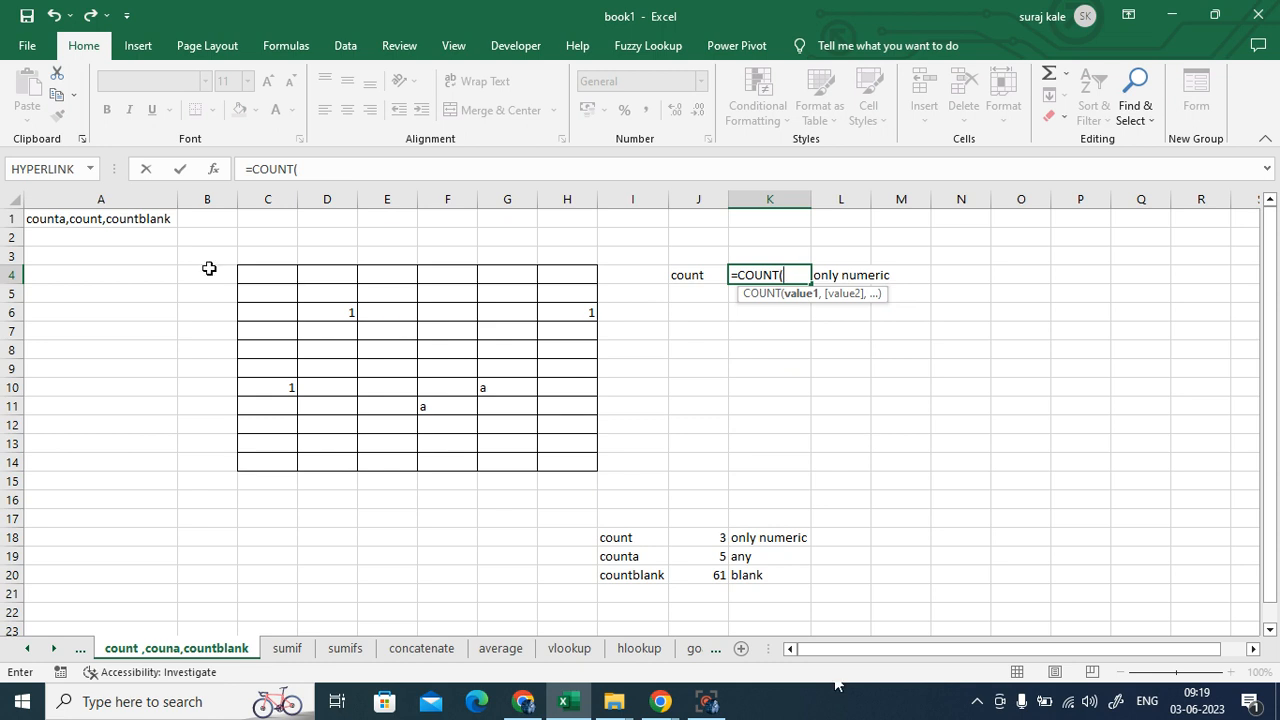
pyautogui.moveTo(252, 279); pyautogui.dragTo(558, 462)
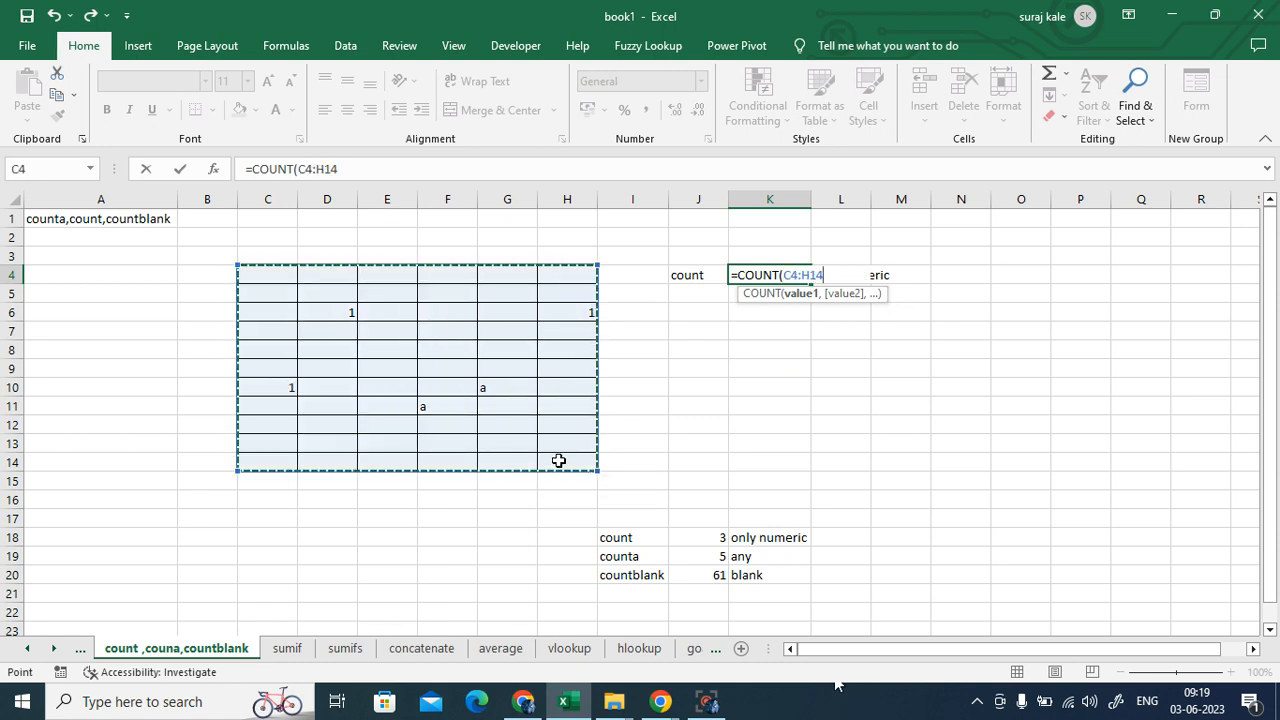
pyautogui.write(')')
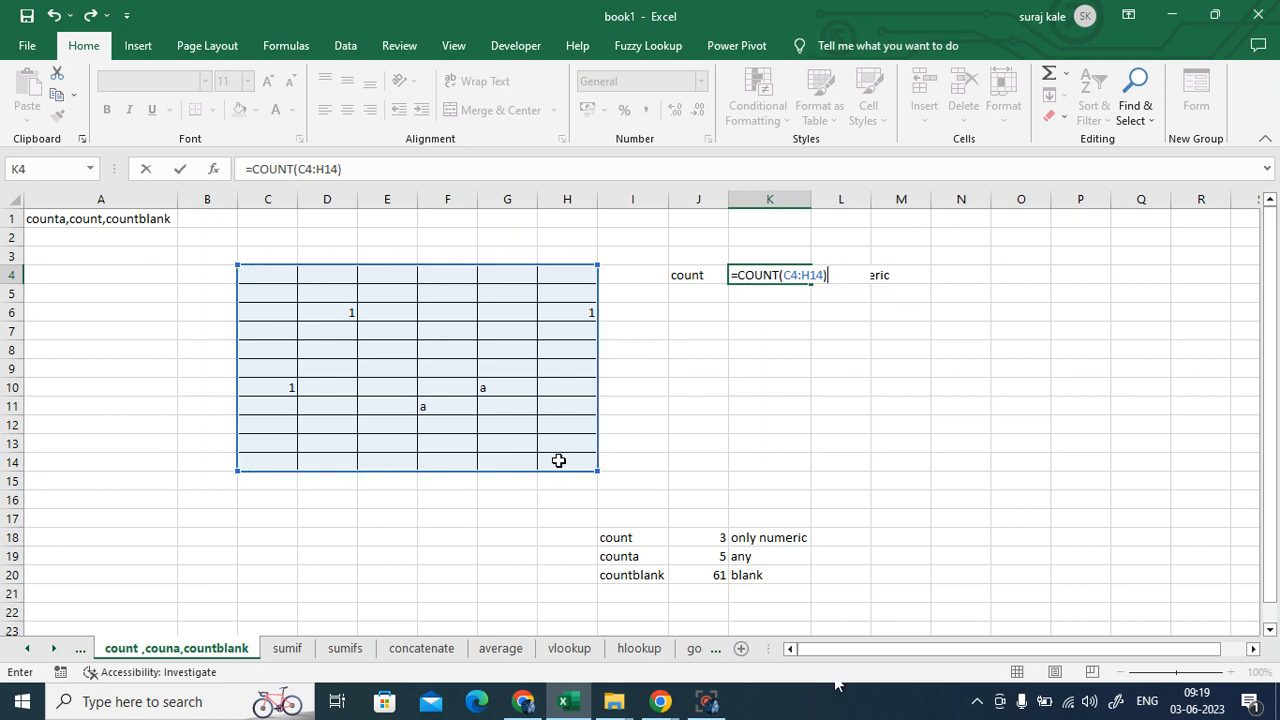
pyautogui.press('Return')
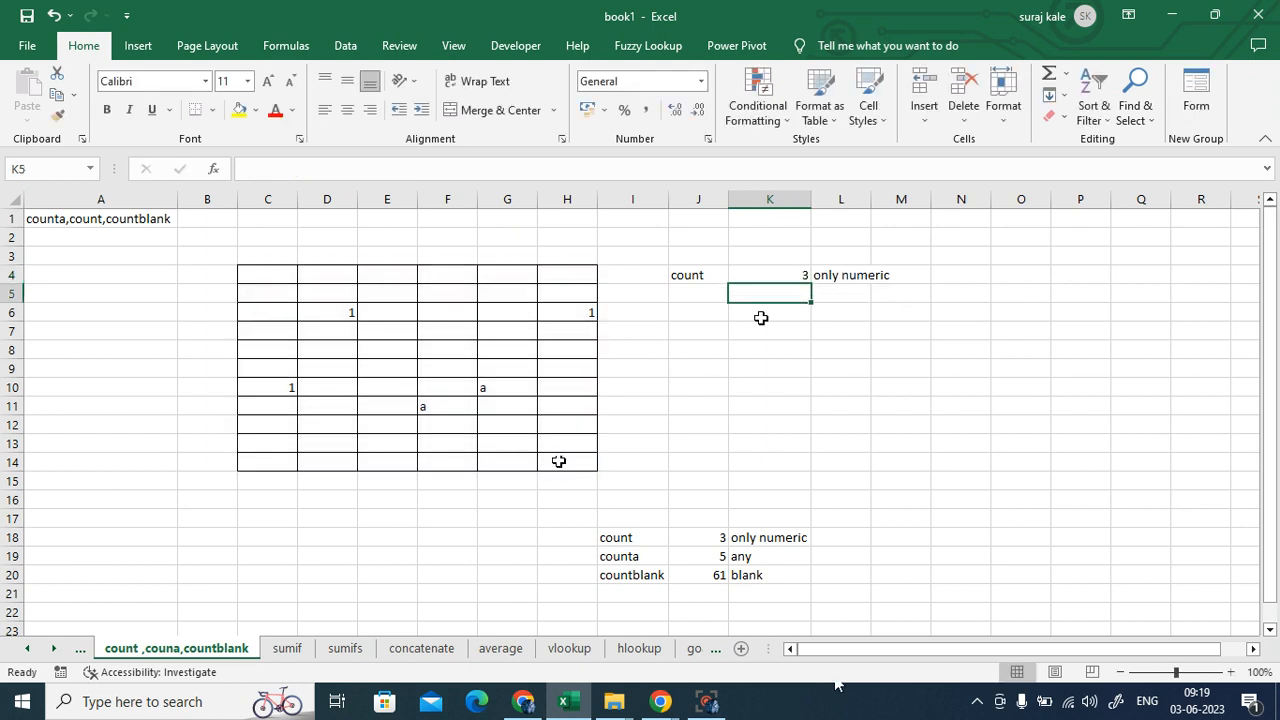
pyautogui.click(775, 279)
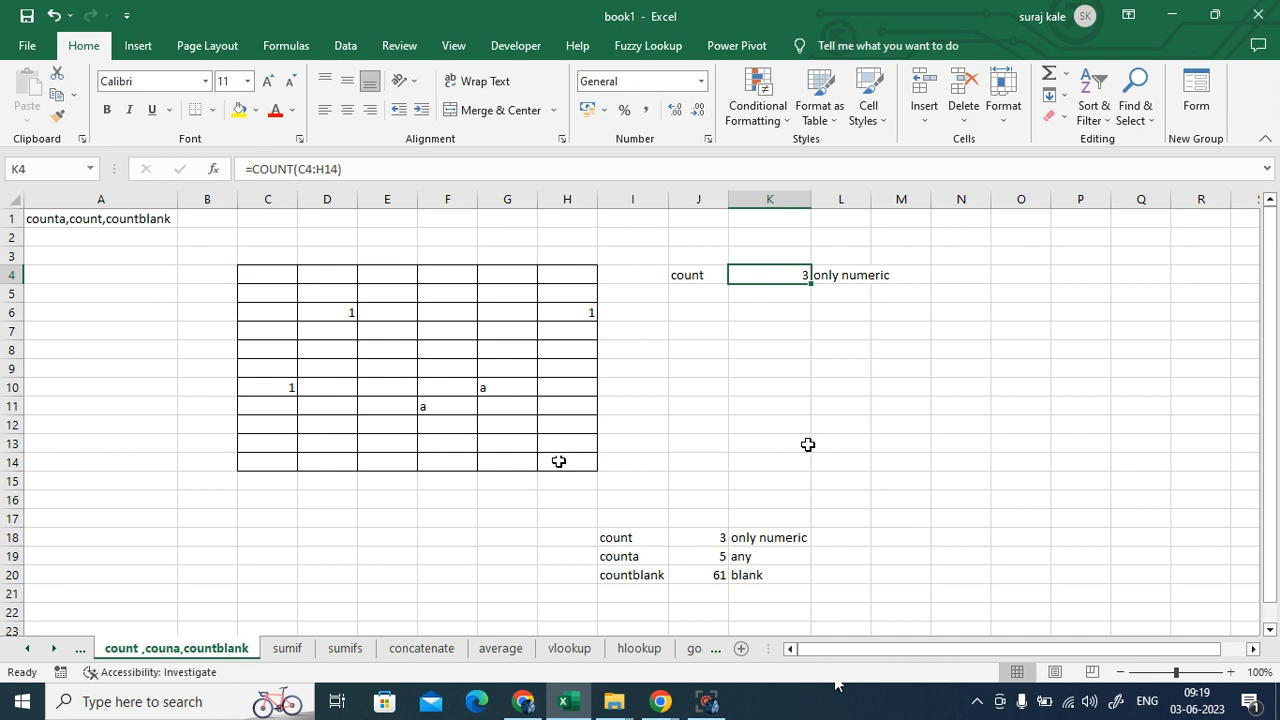
pyautogui.moveTo(263, 274); pyautogui.dragTo(556, 465)
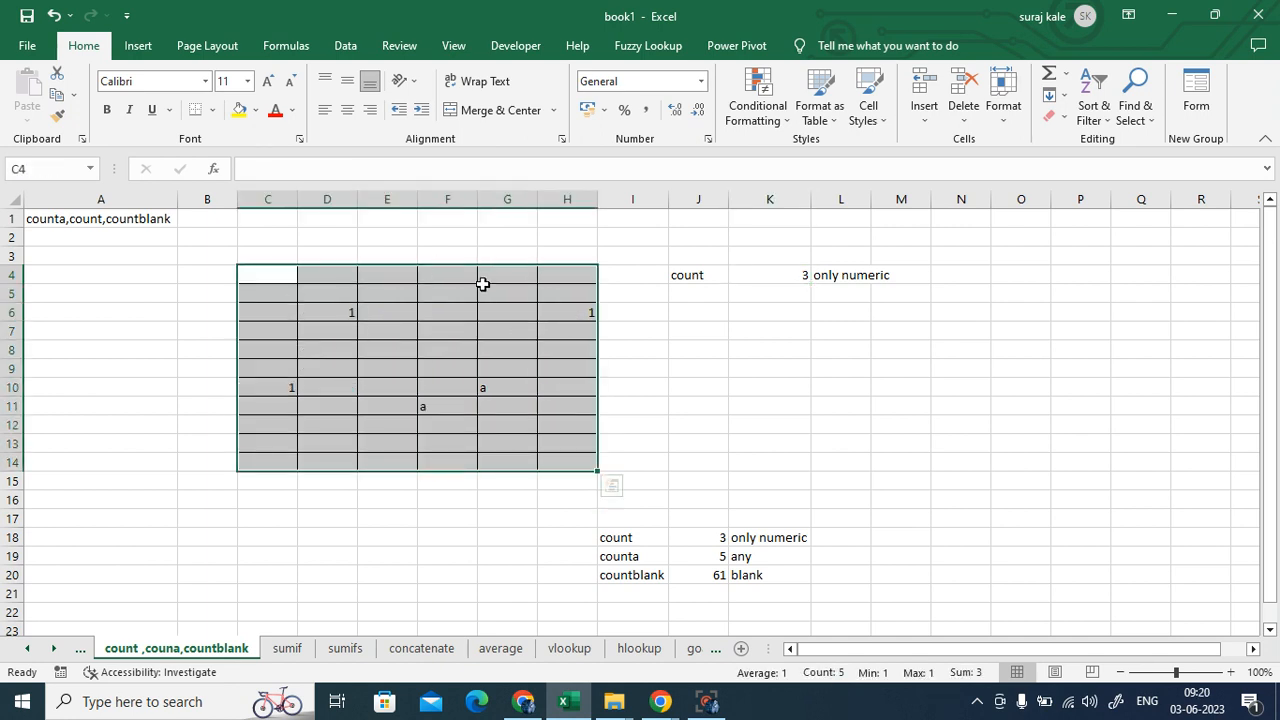
pyautogui.click(833, 330)
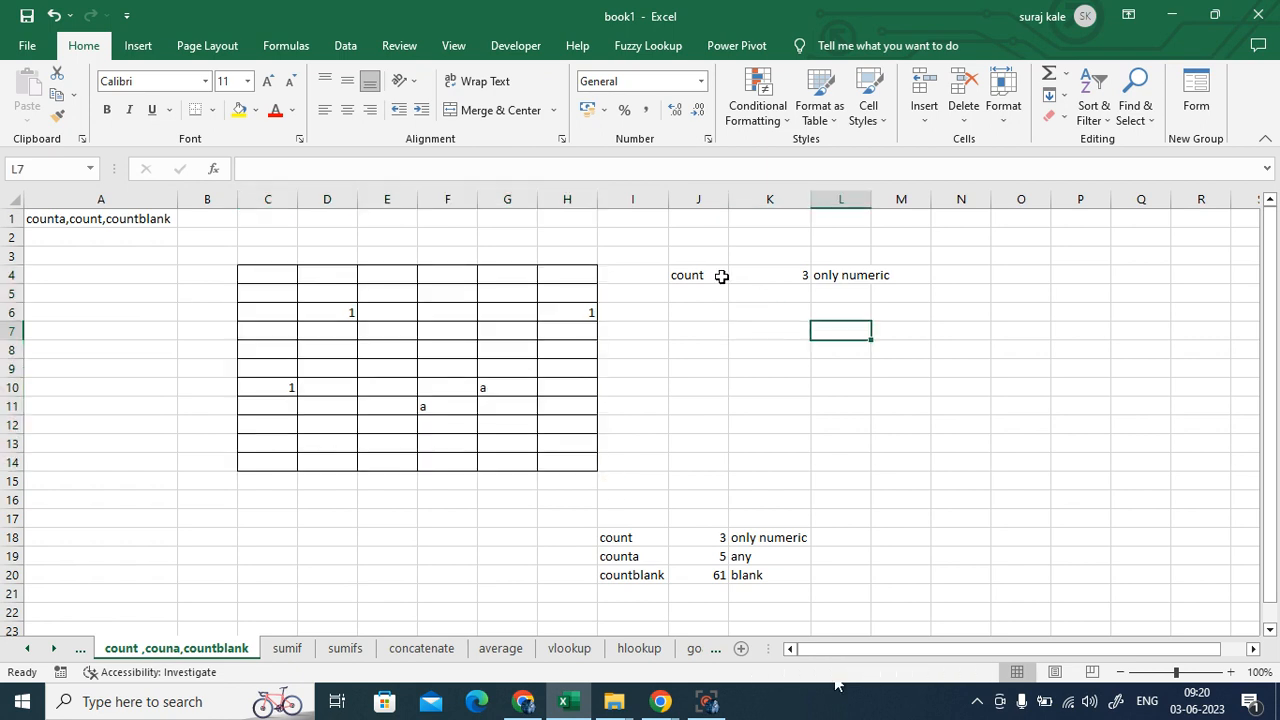
# - Type the label 'couna' in J5
pyautogui.click(692, 295)
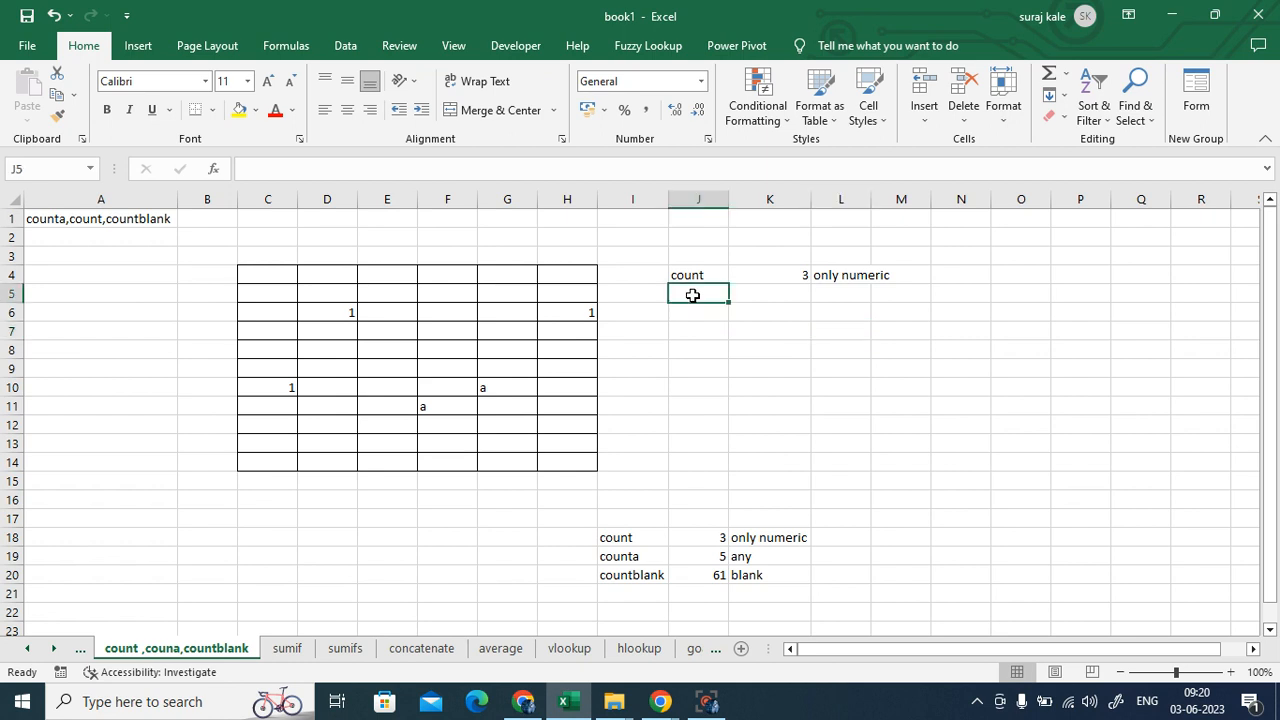
pyautogui.write('coun')
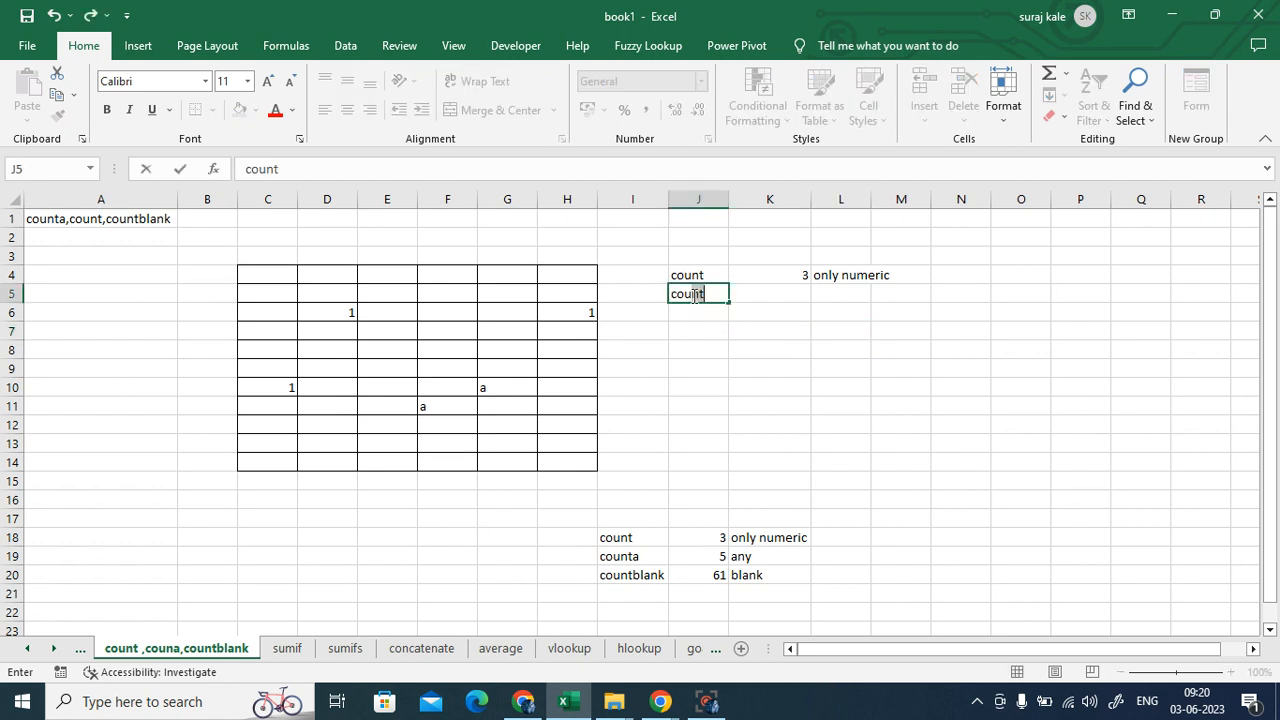
pyautogui.write('a')
pyautogui.click(746, 370)
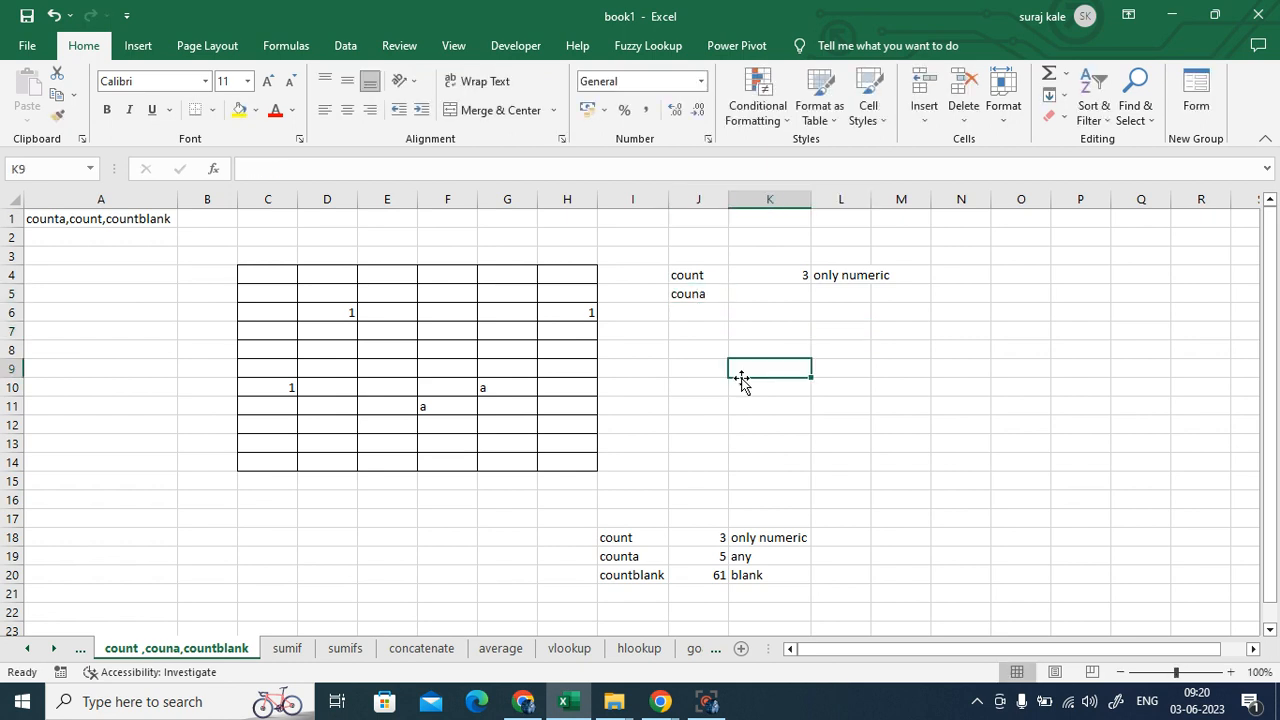
pyautogui.click(694, 295)
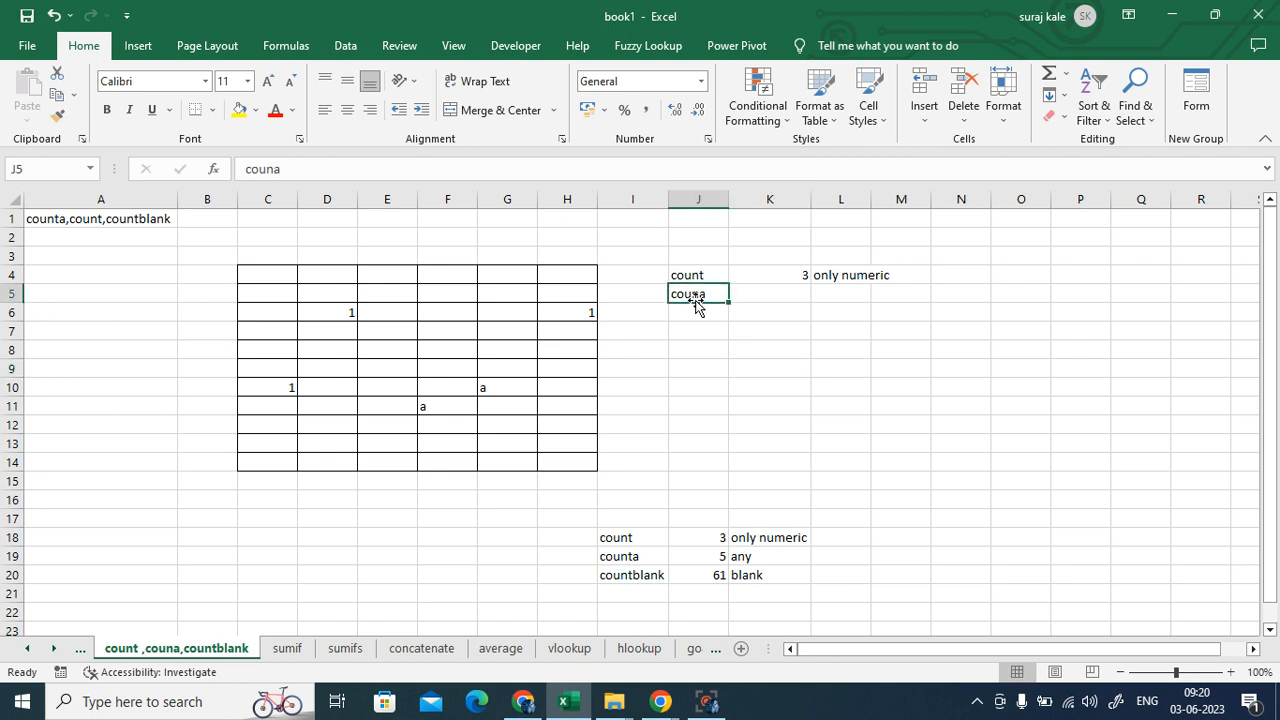
# - Add the note 'any thing' in L5 and begin a =coun formula in K5
pyautogui.click(842, 293)
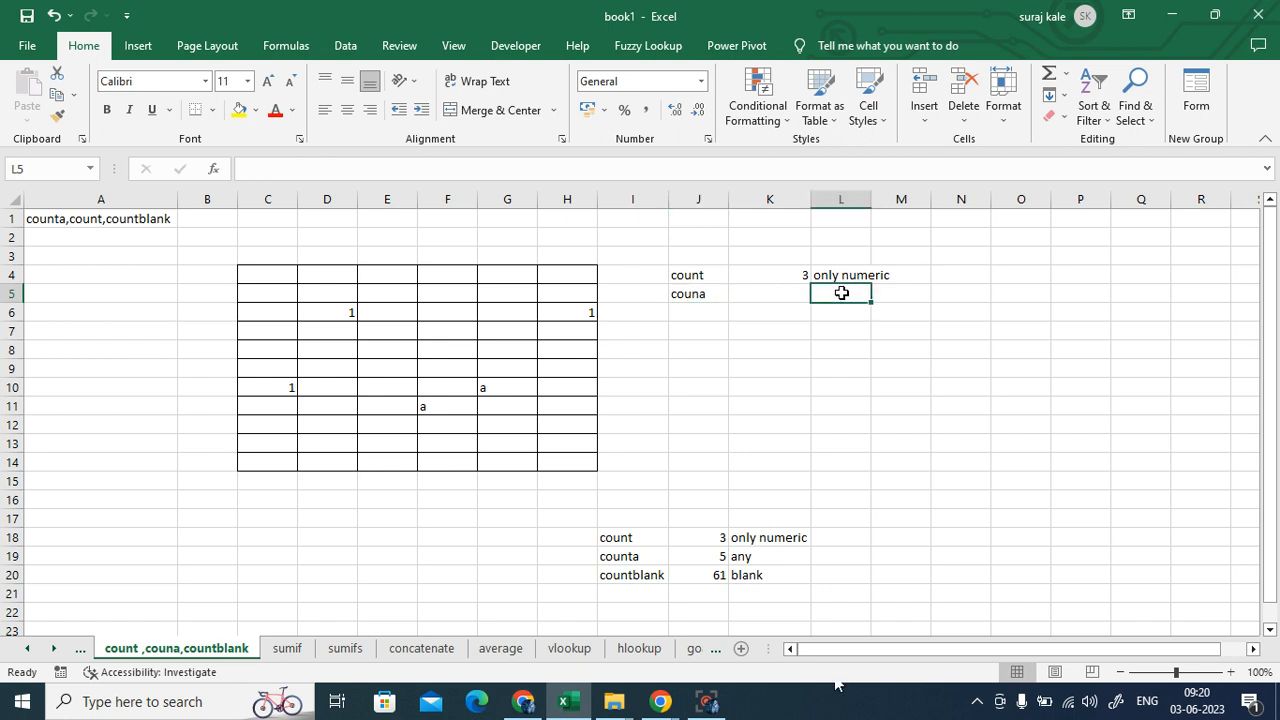
pyautogui.write('any t')
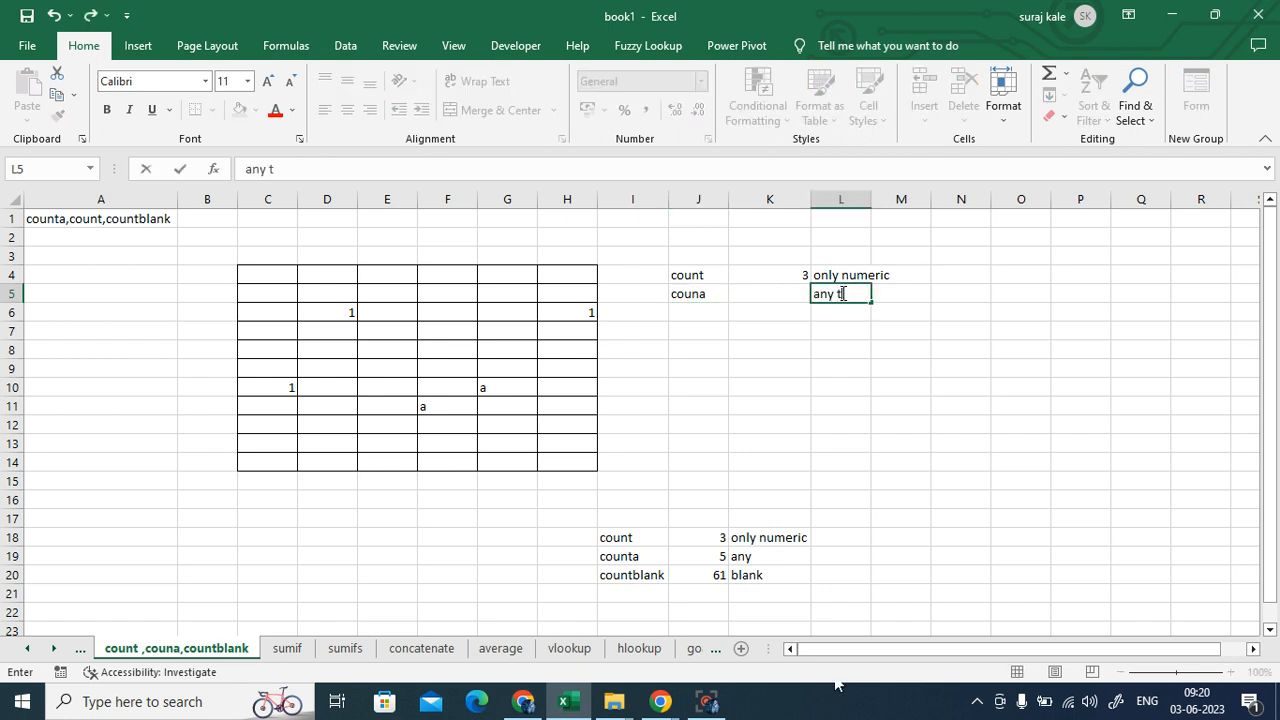
pyautogui.write('hing')
pyautogui.click(829, 403)
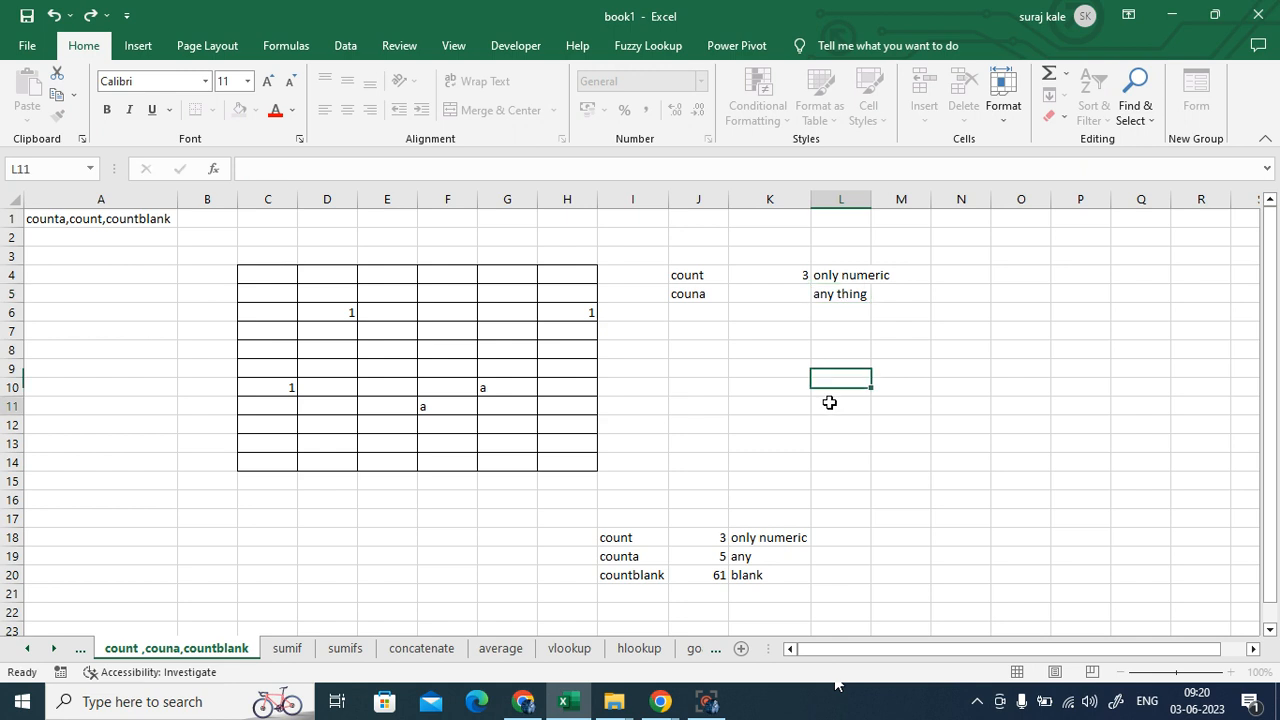
pyautogui.click(752, 290)
pyautogui.write('=coun')
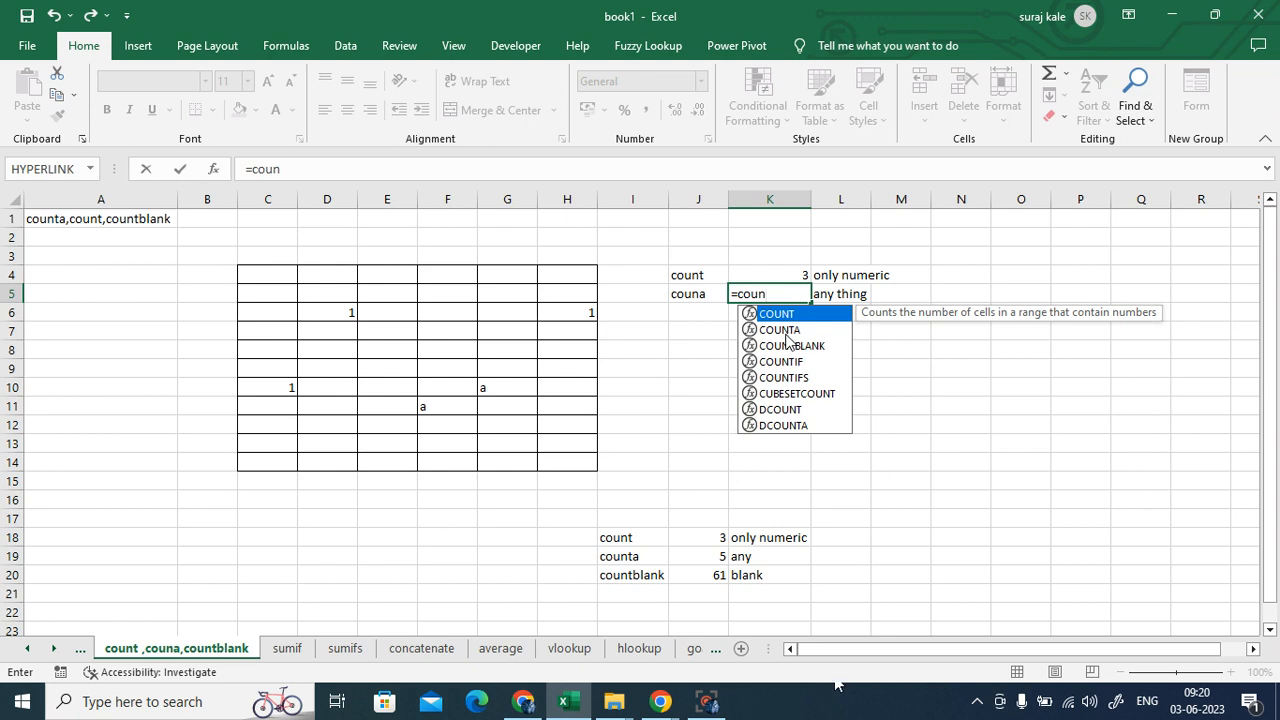
pyautogui.doubleClick(786, 340)
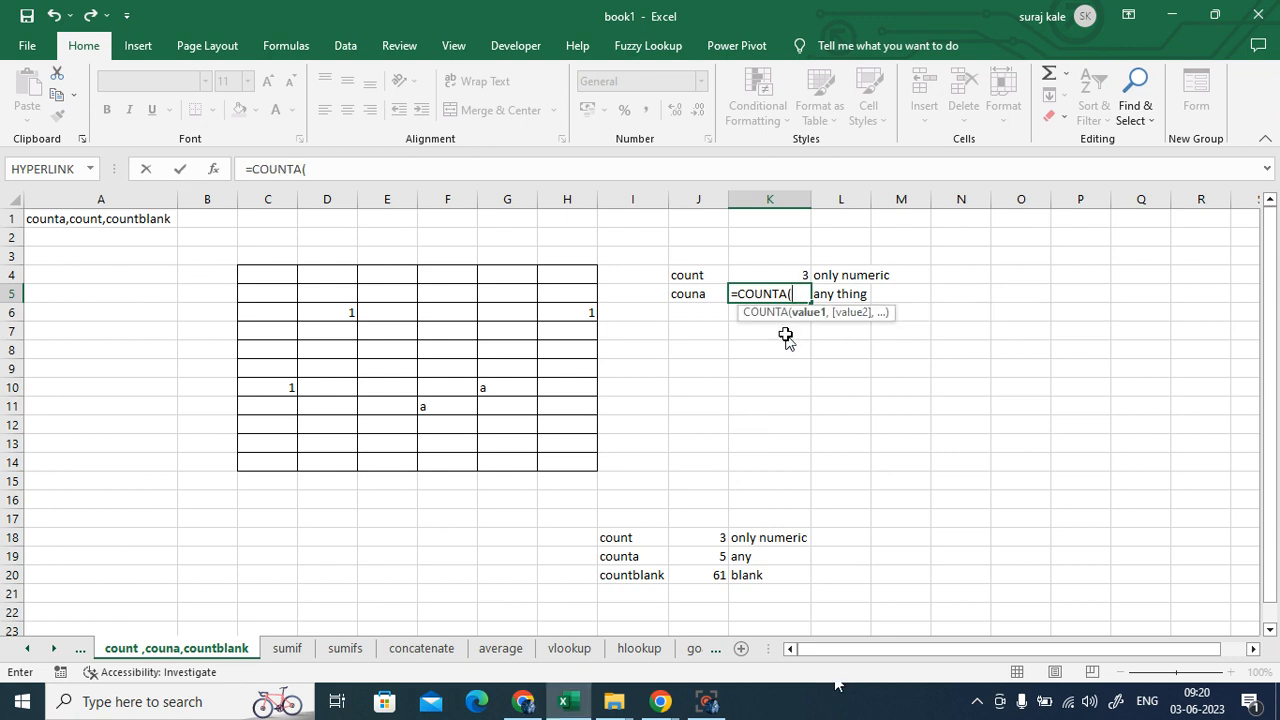
pyautogui.moveTo(268, 278); pyautogui.dragTo(560, 463)
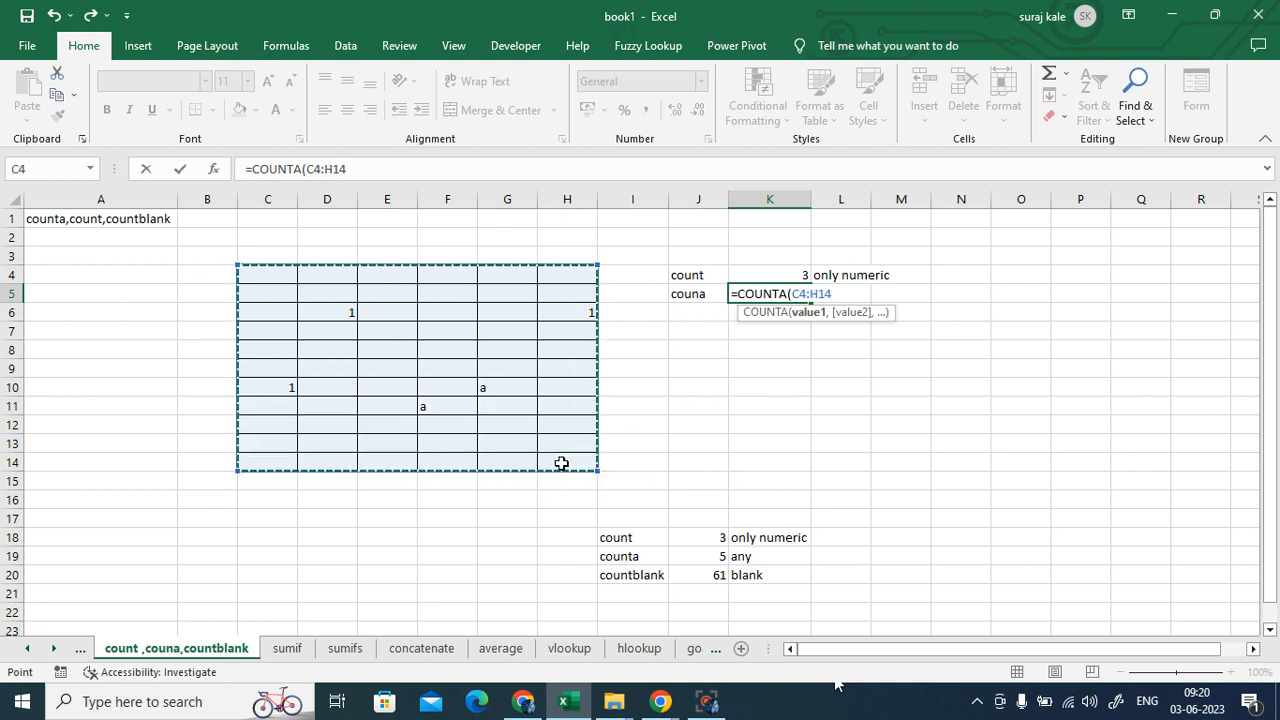
pyautogui.write(')')
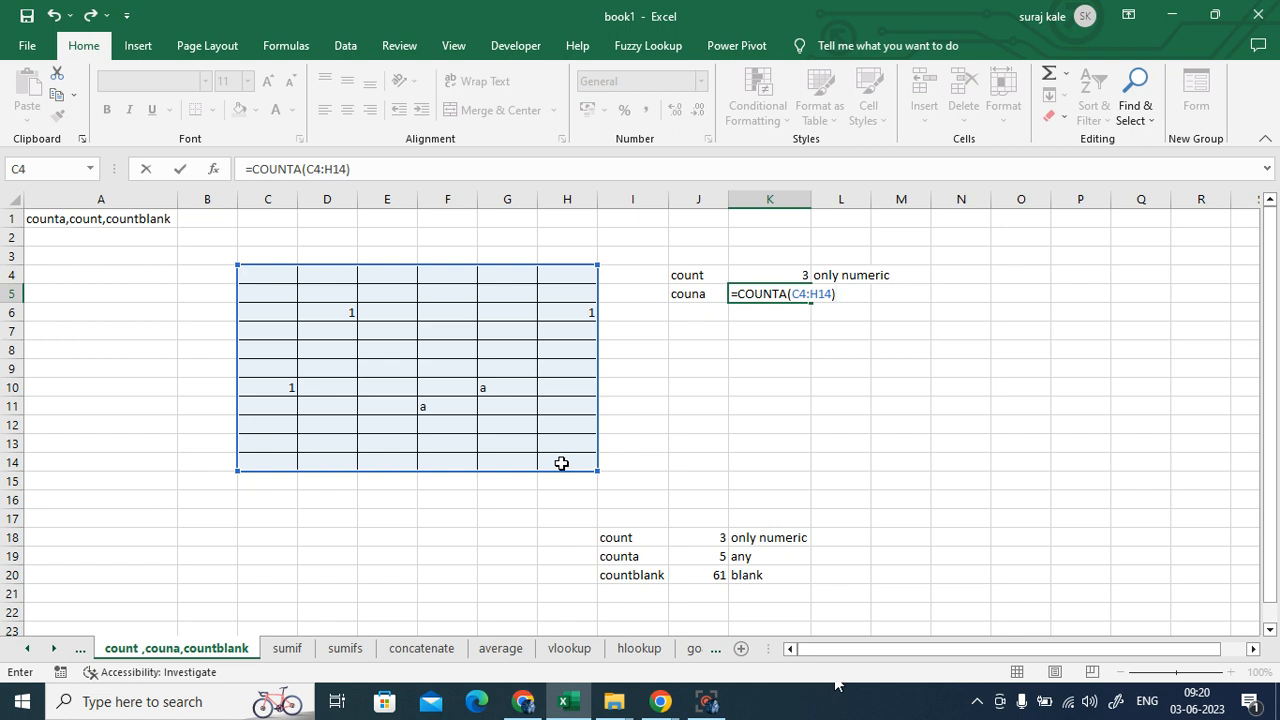
pyautogui.press('Return')
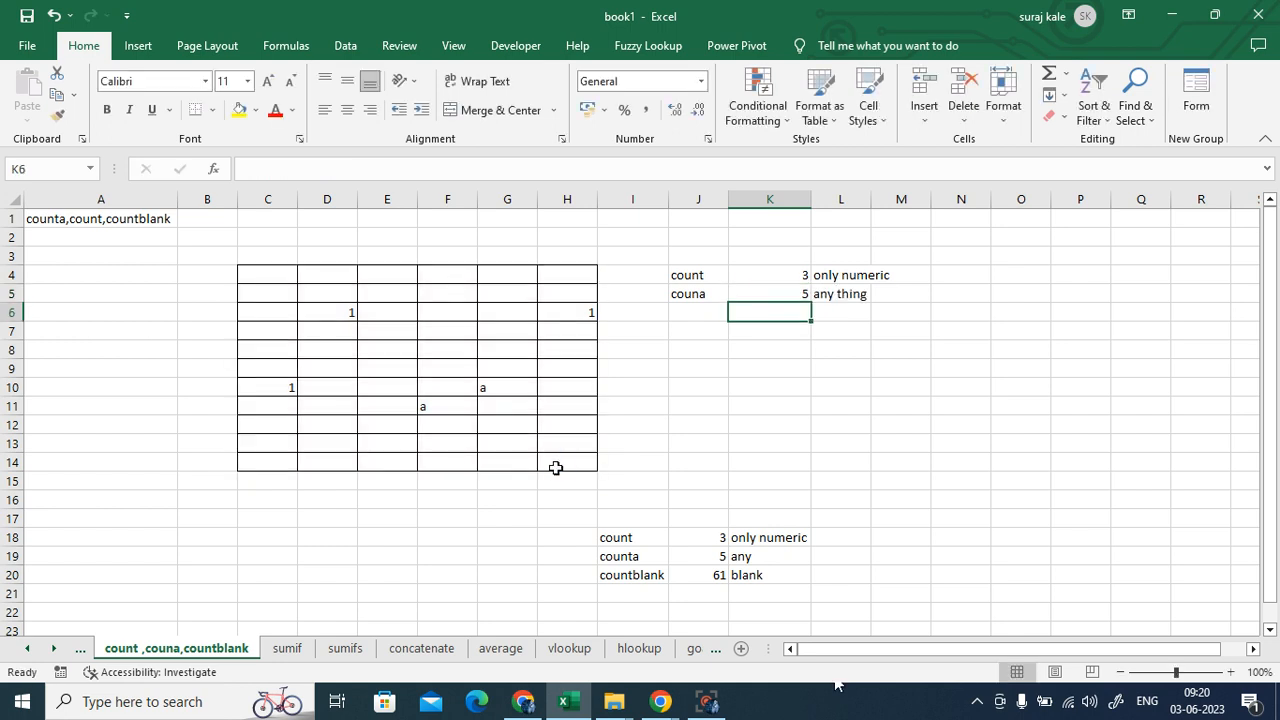
pyautogui.click(786, 297)
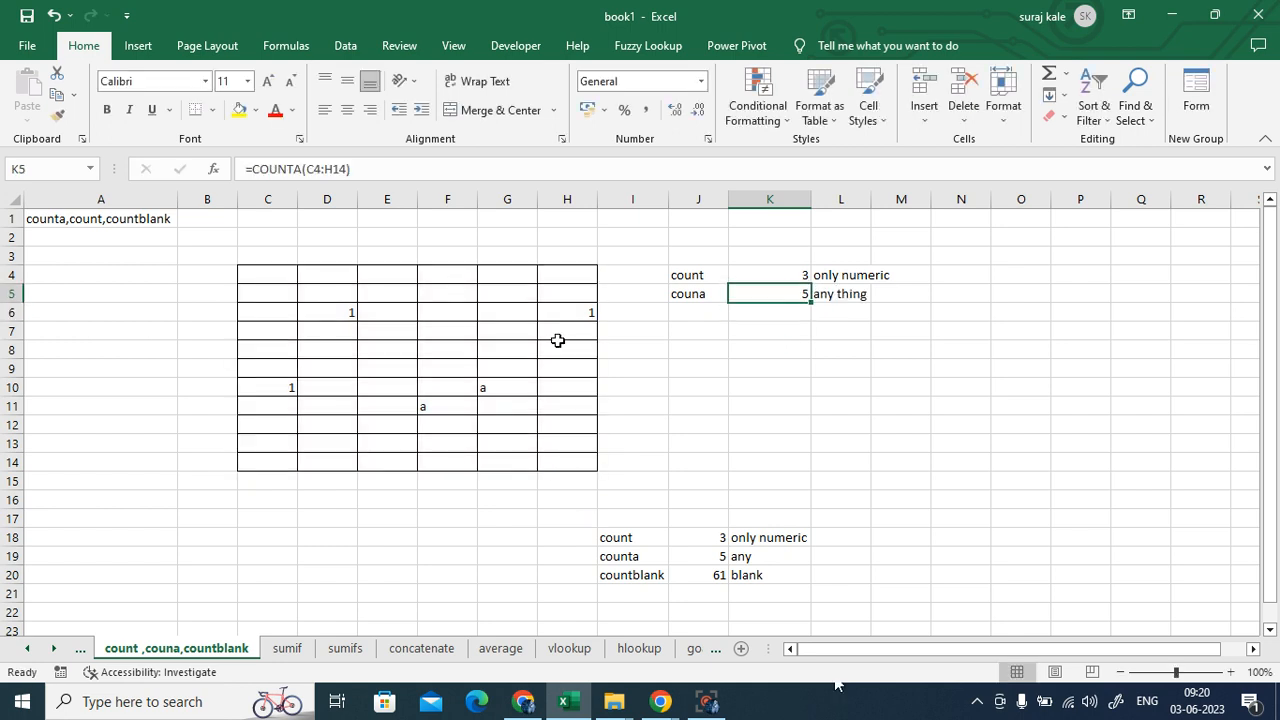
pyautogui.moveTo(259, 273); pyautogui.dragTo(552, 453)
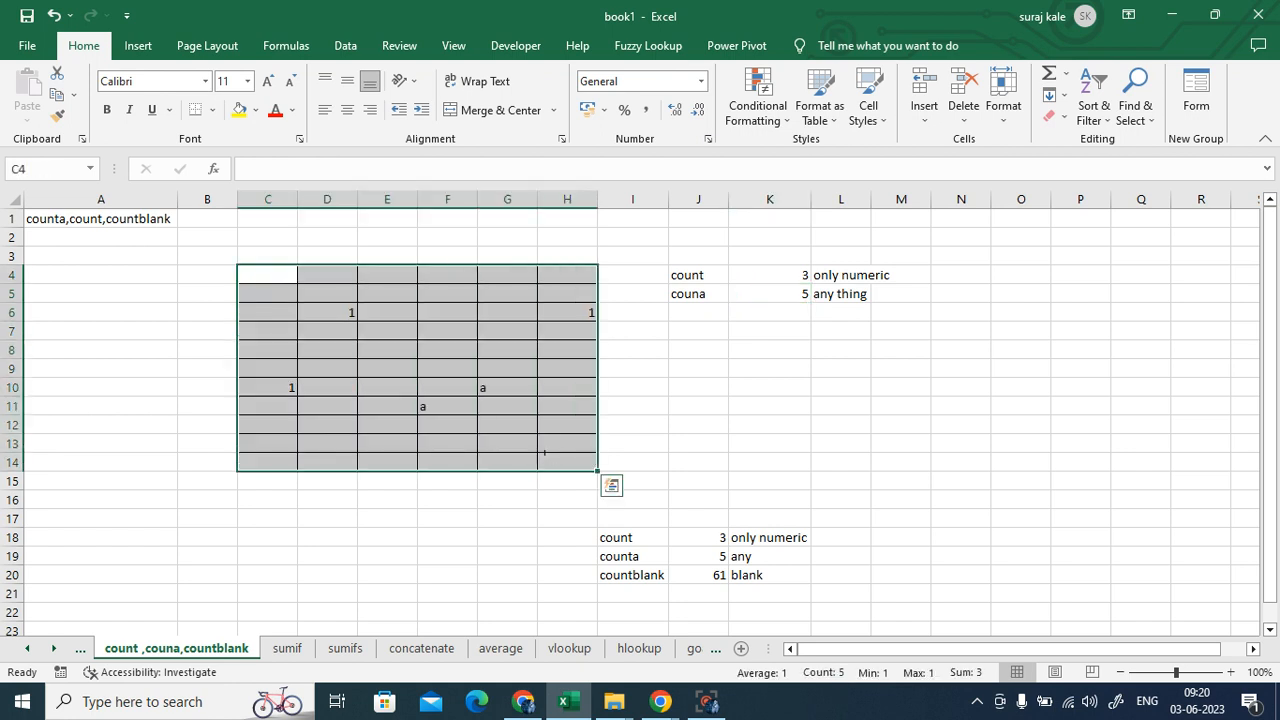
pyautogui.click(845, 420)
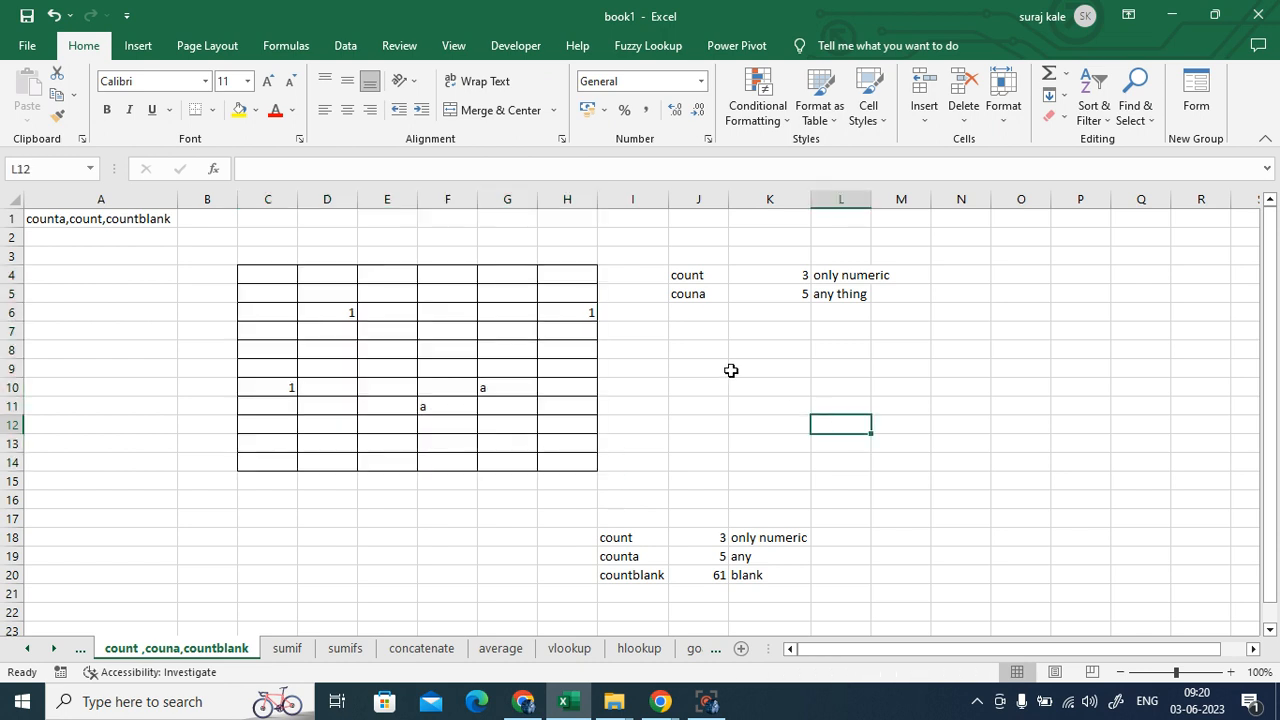
pyautogui.click(700, 330)
pyautogui.click(701, 309)
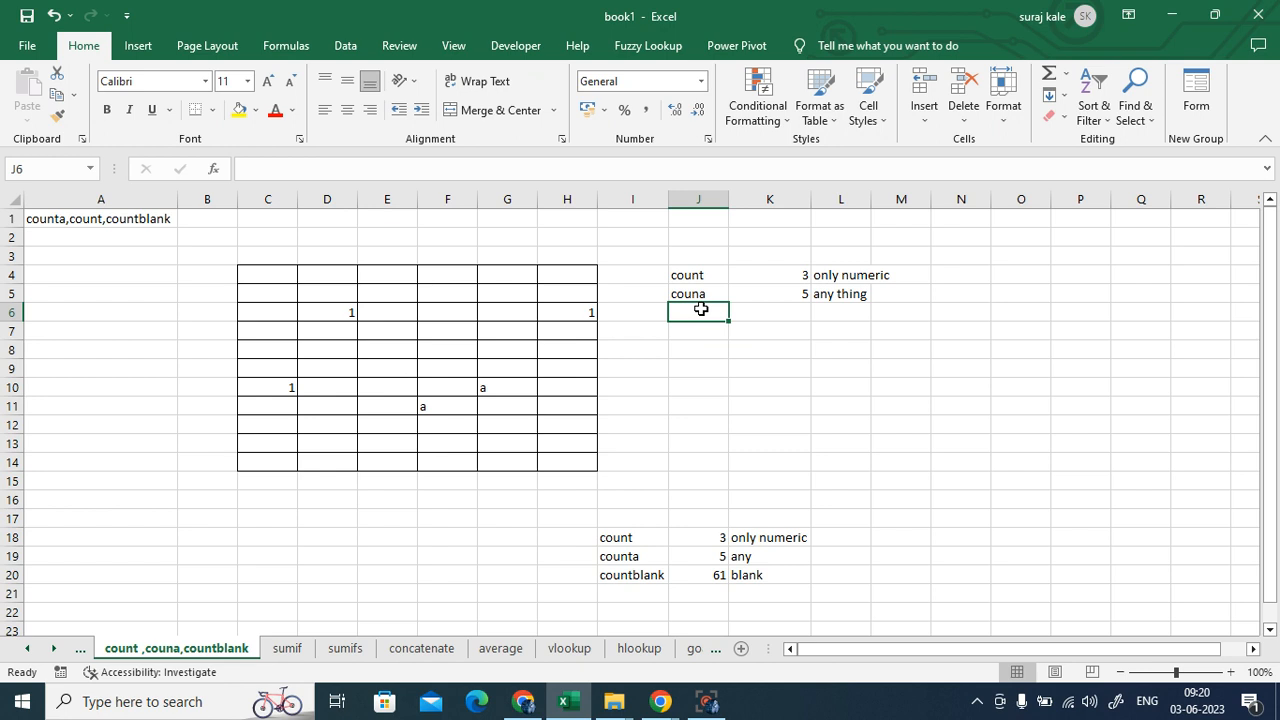
# - Type 'countblank' in J6 and the note 'blanck cell' in L6
pyautogui.write('co')
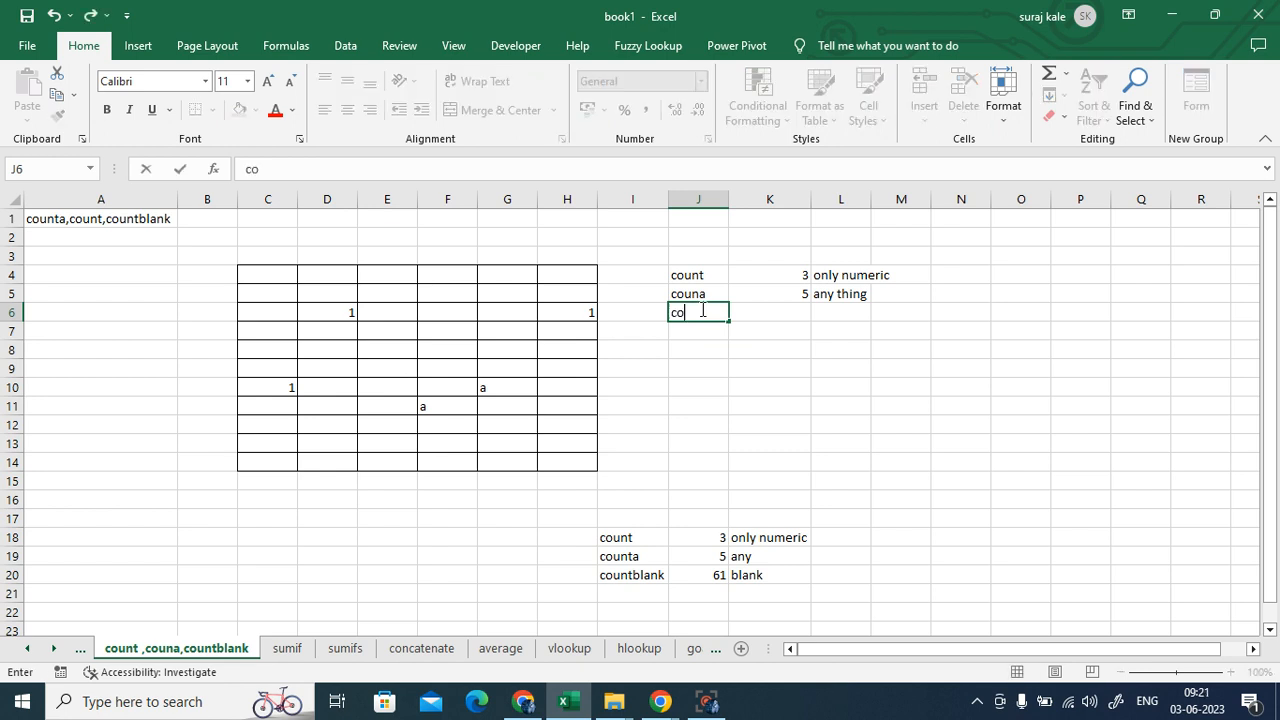
pyautogui.write('untblank')
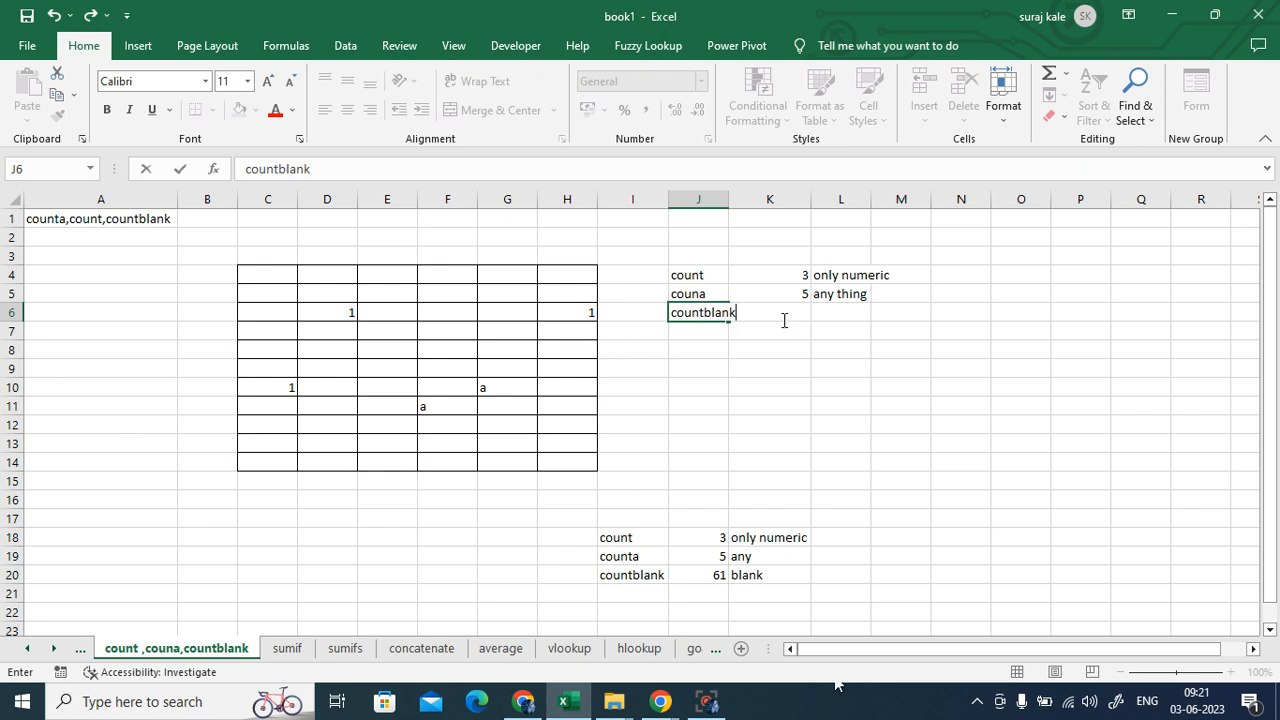
pyautogui.click(829, 314)
pyautogui.write('b')
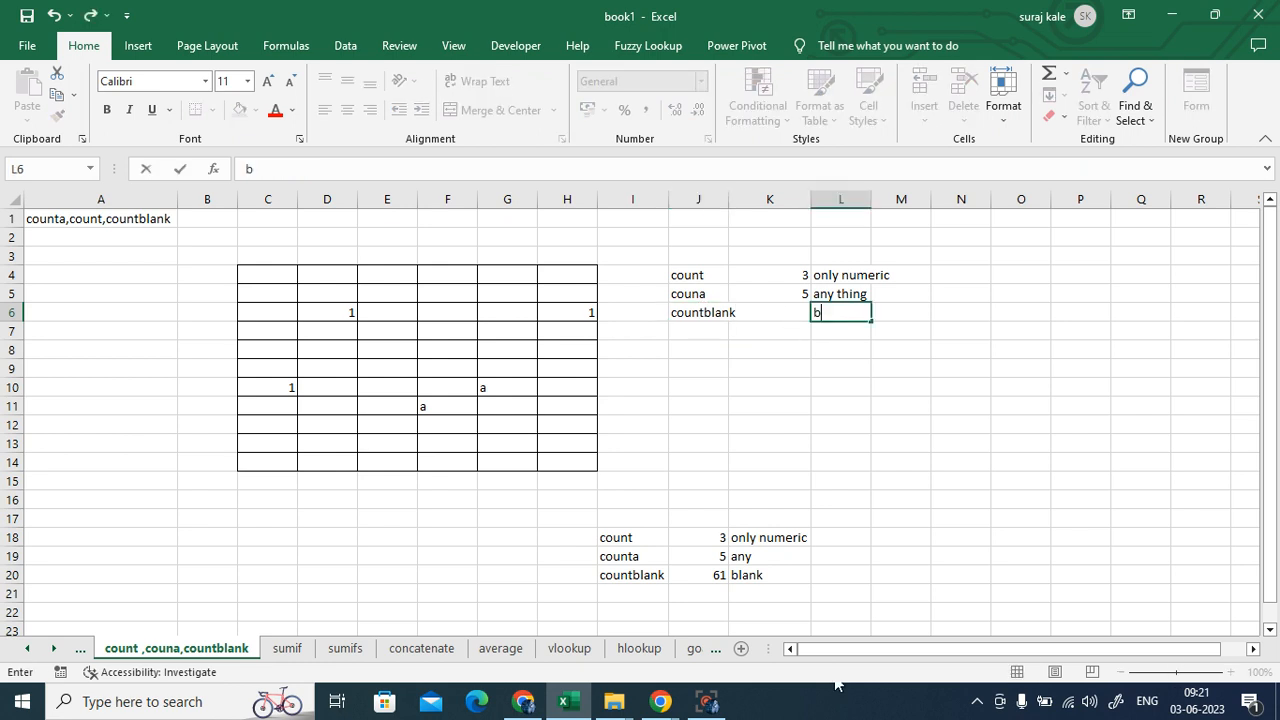
pyautogui.write('lanck cells')
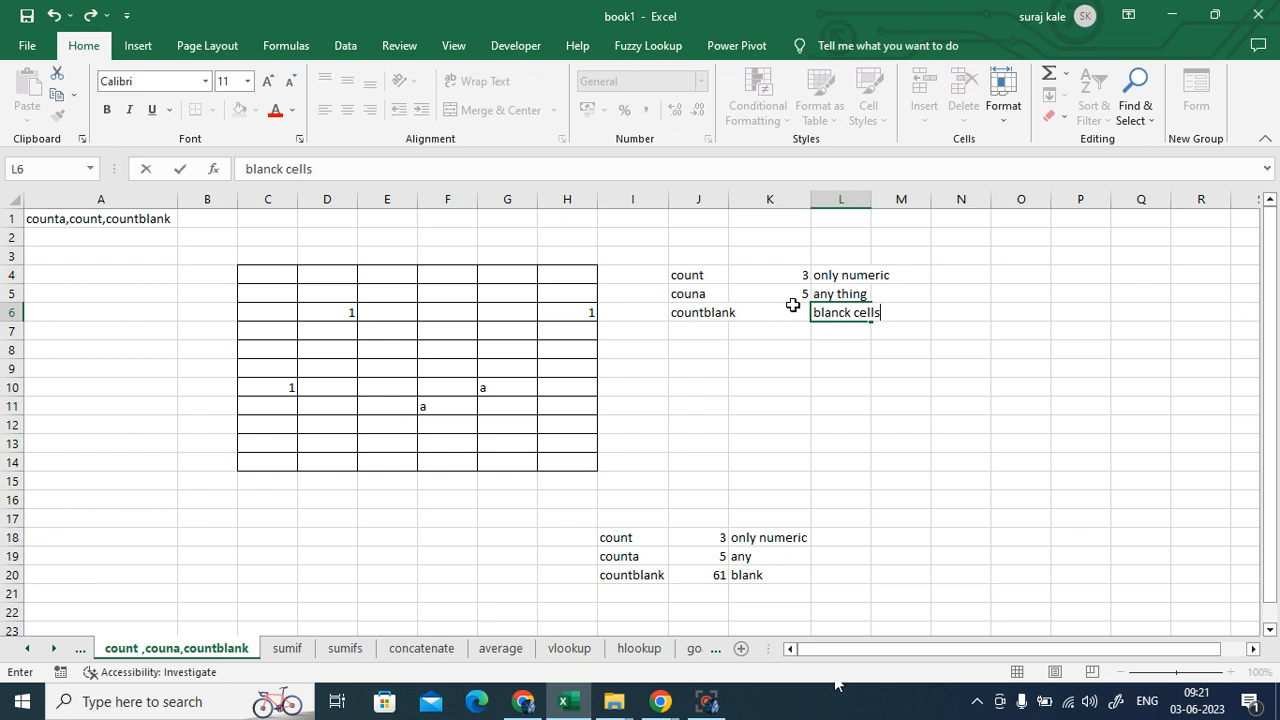
# - Confirm the L6 note and enter =COUNTBLANK(C4:H14) in K6, which returns 61
pyautogui.click(895, 382)
pyautogui.click(772, 313)
pyautogui.write('=coun')
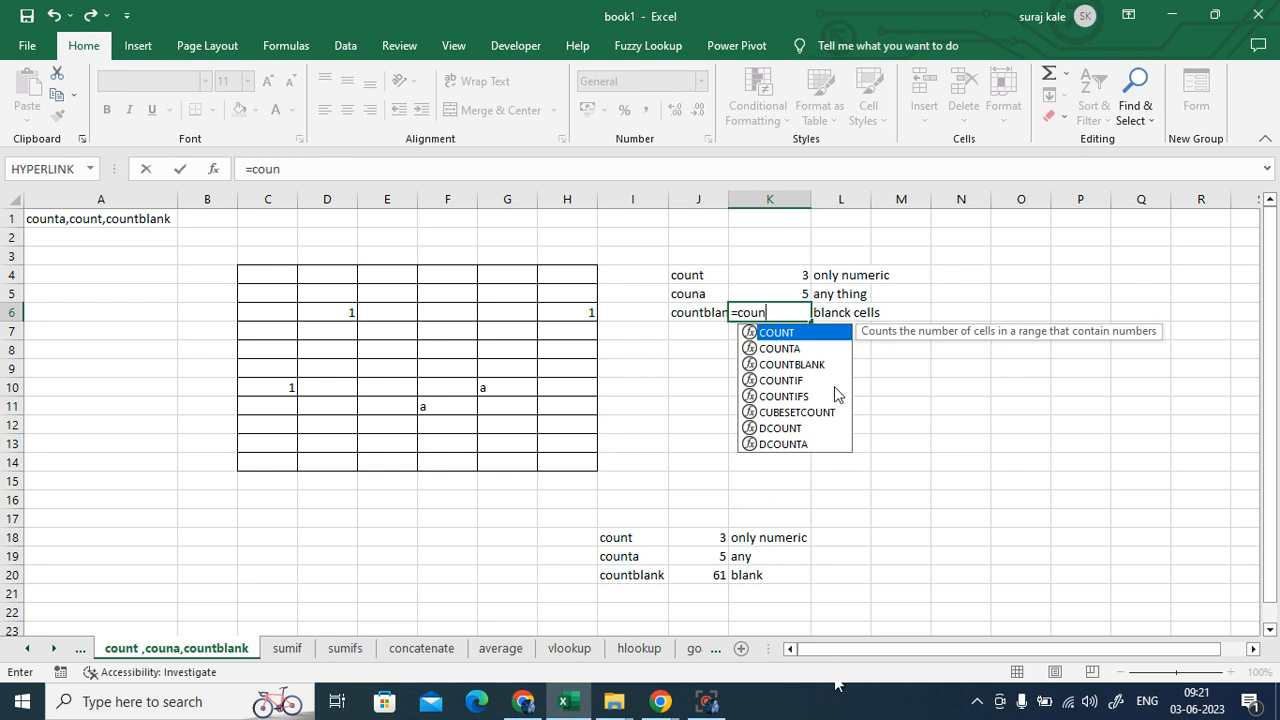
pyautogui.doubleClick(808, 364)
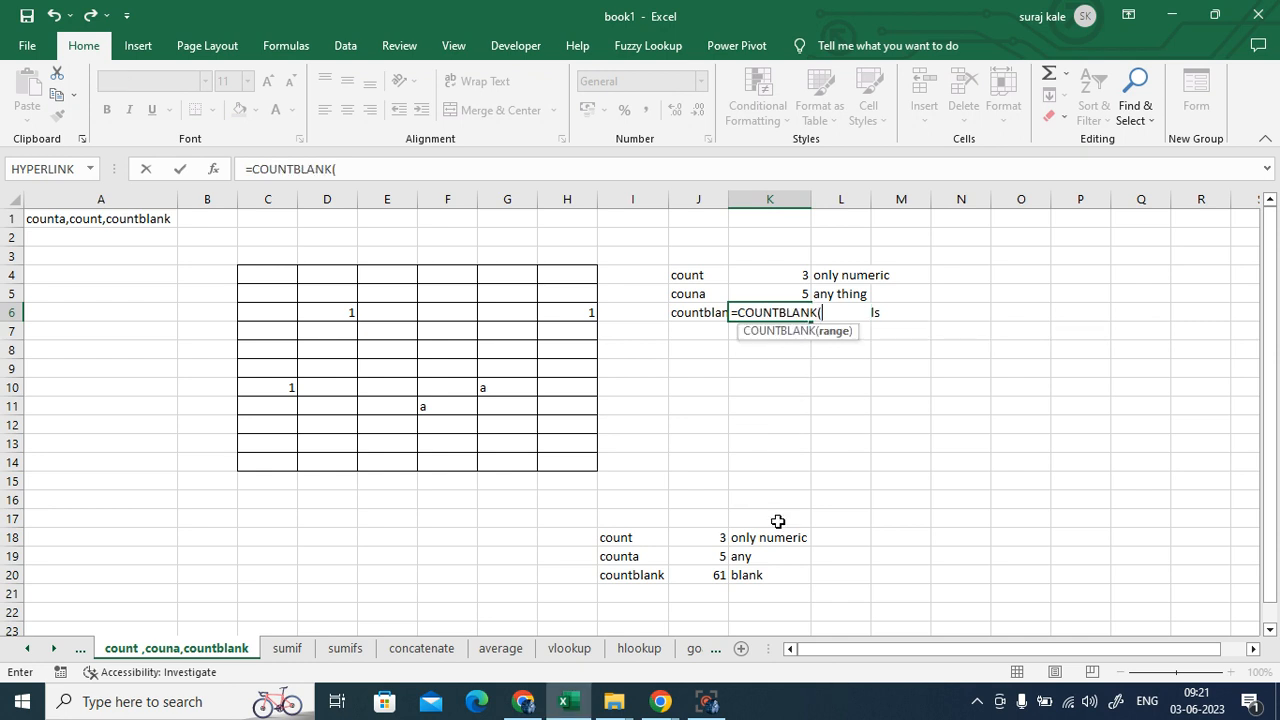
pyautogui.moveTo(266, 286); pyautogui.dragTo(573, 467)
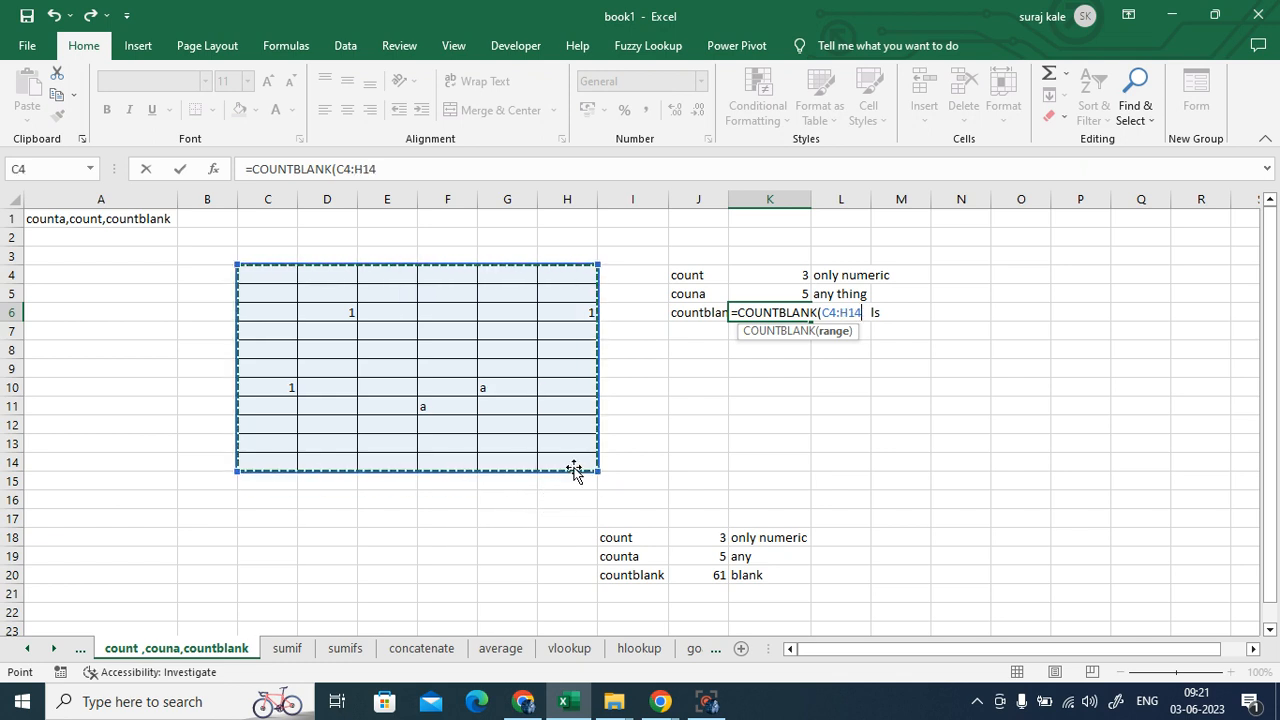
pyautogui.write(')')
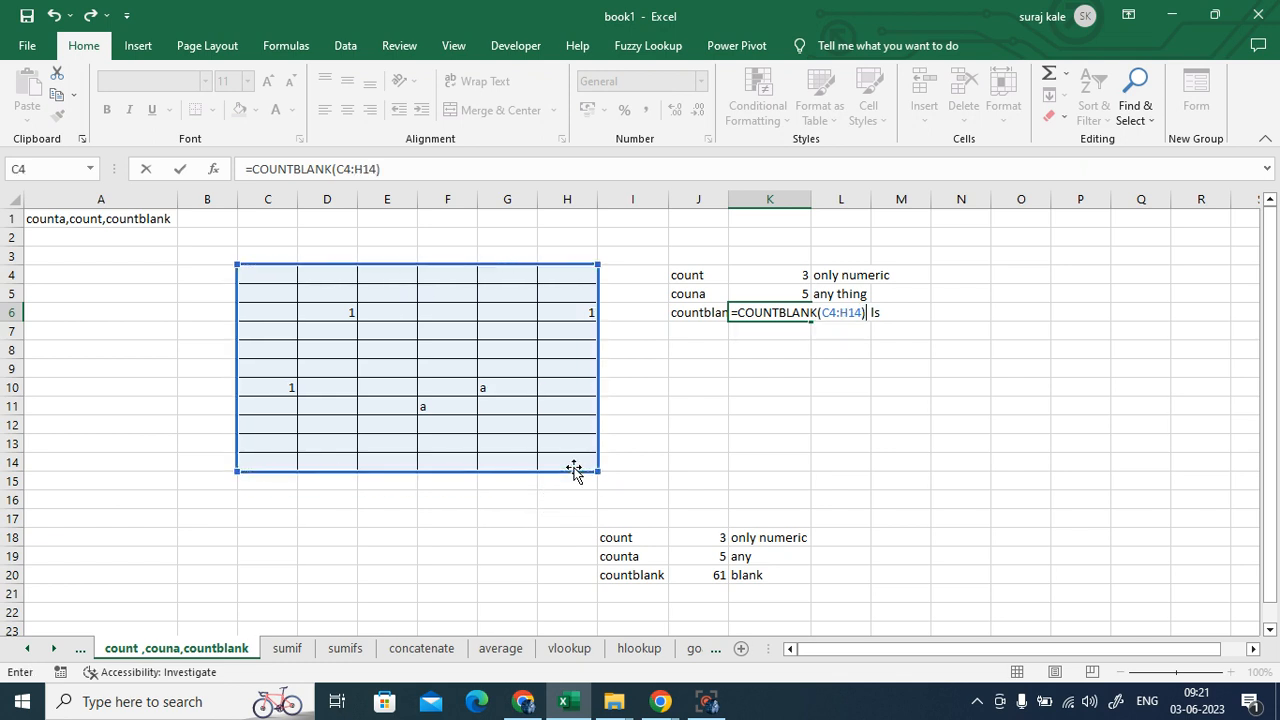
pyautogui.press('Return')
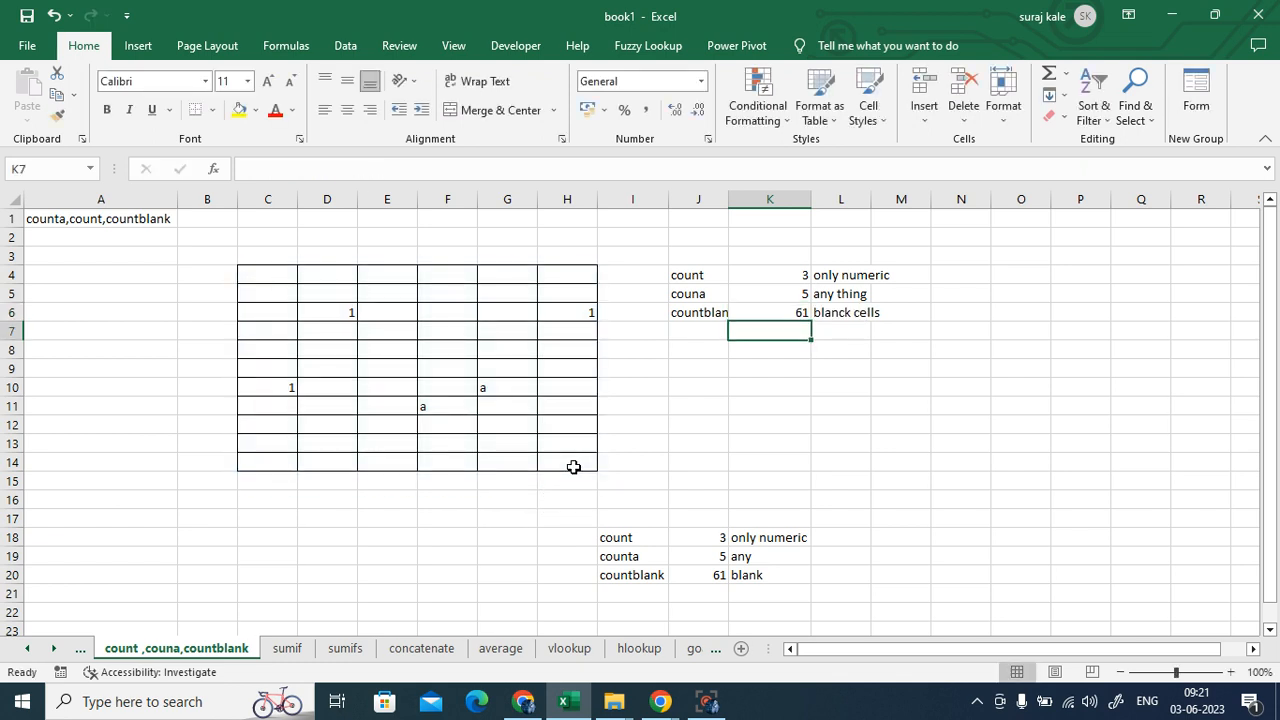
pyautogui.click(773, 316)
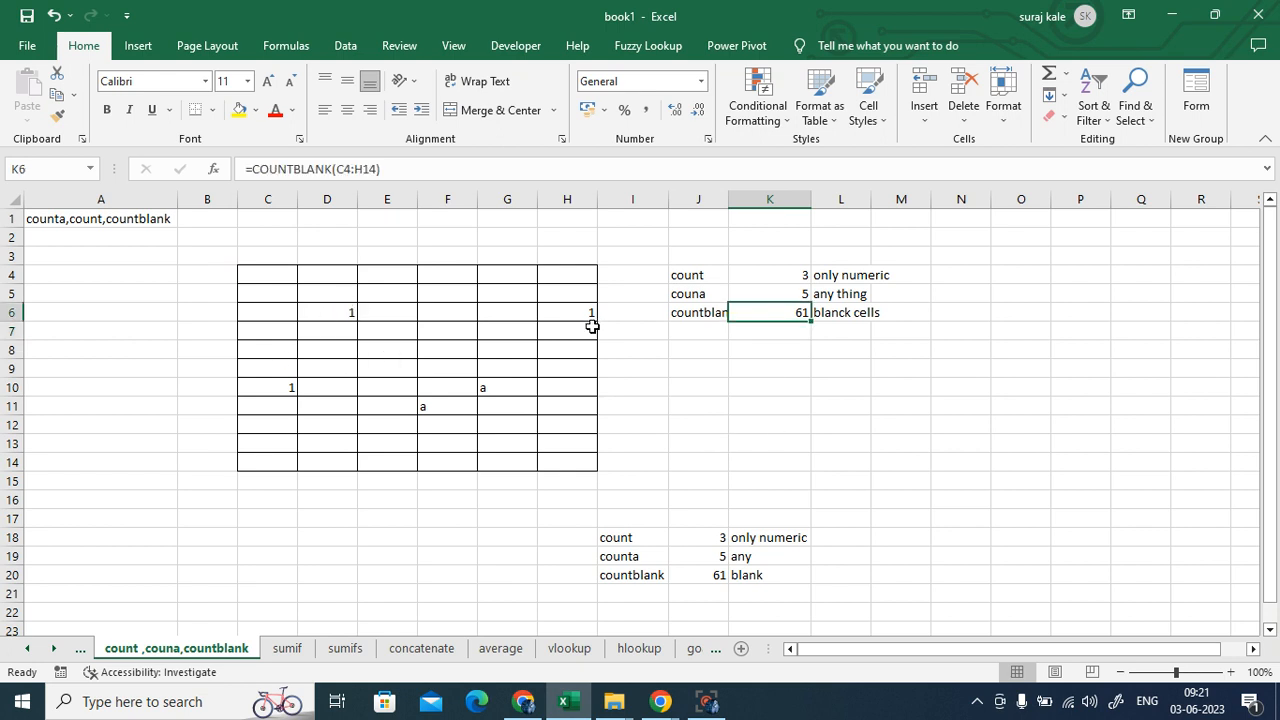
pyautogui.moveTo(260, 271); pyautogui.dragTo(546, 459)
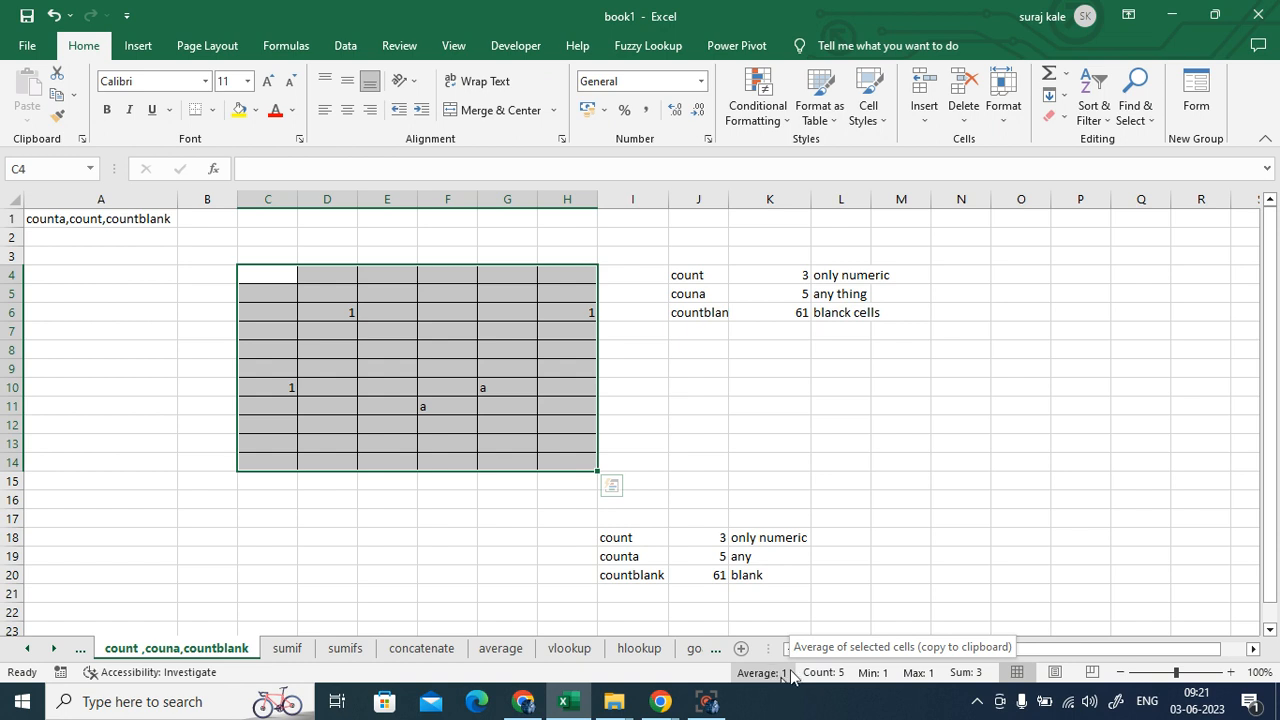
pyautogui.click(840, 443)
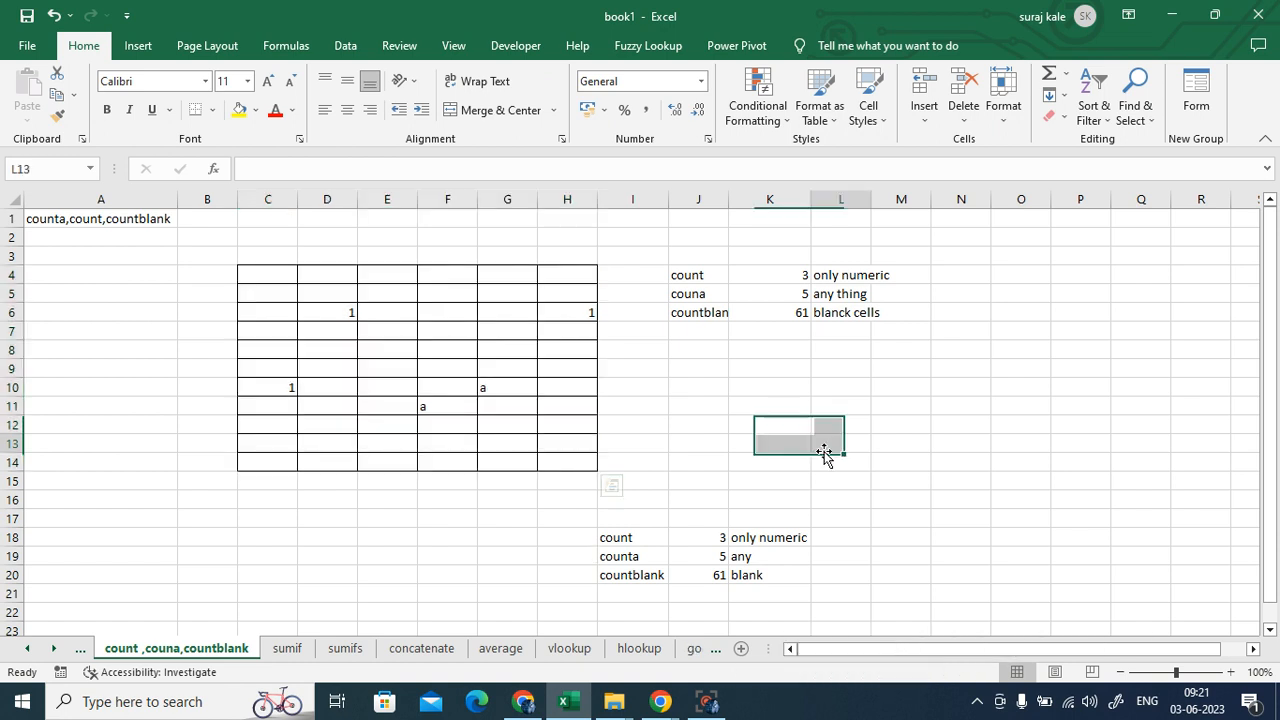
pyautogui.moveTo(271, 266); pyautogui.dragTo(593, 468)
pyautogui.click(845, 475)
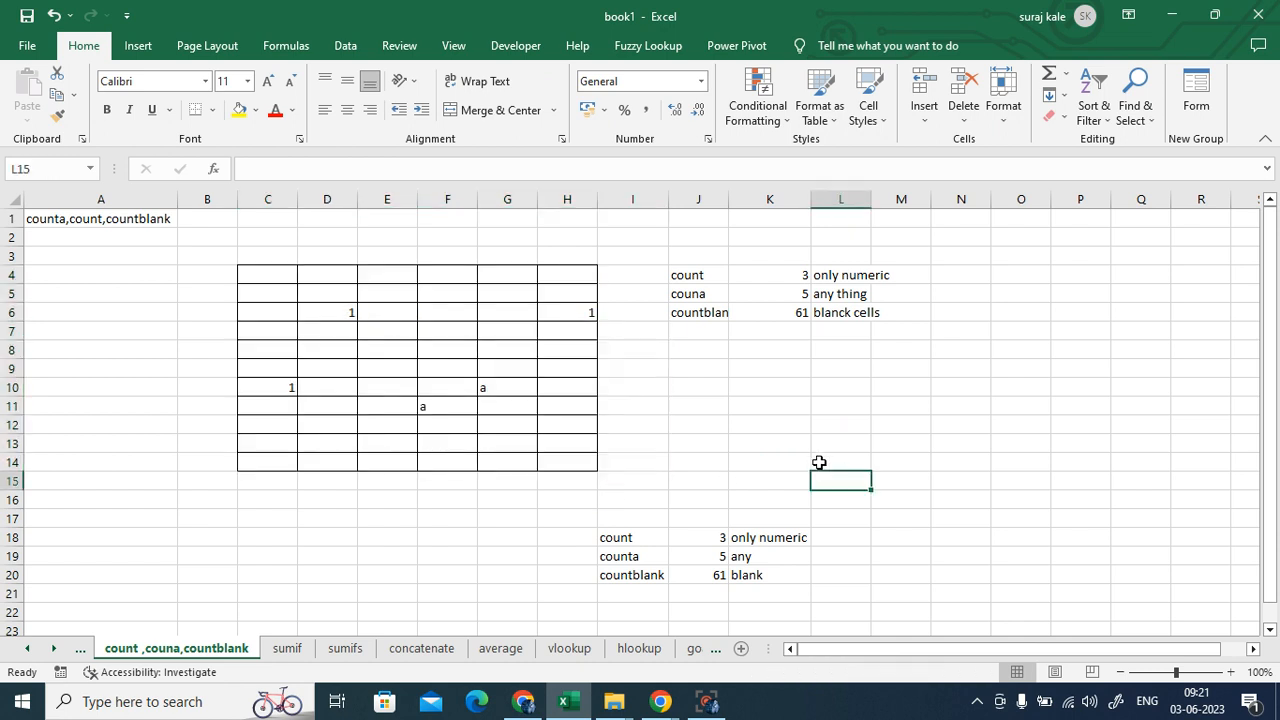
pyautogui.click(760, 277)
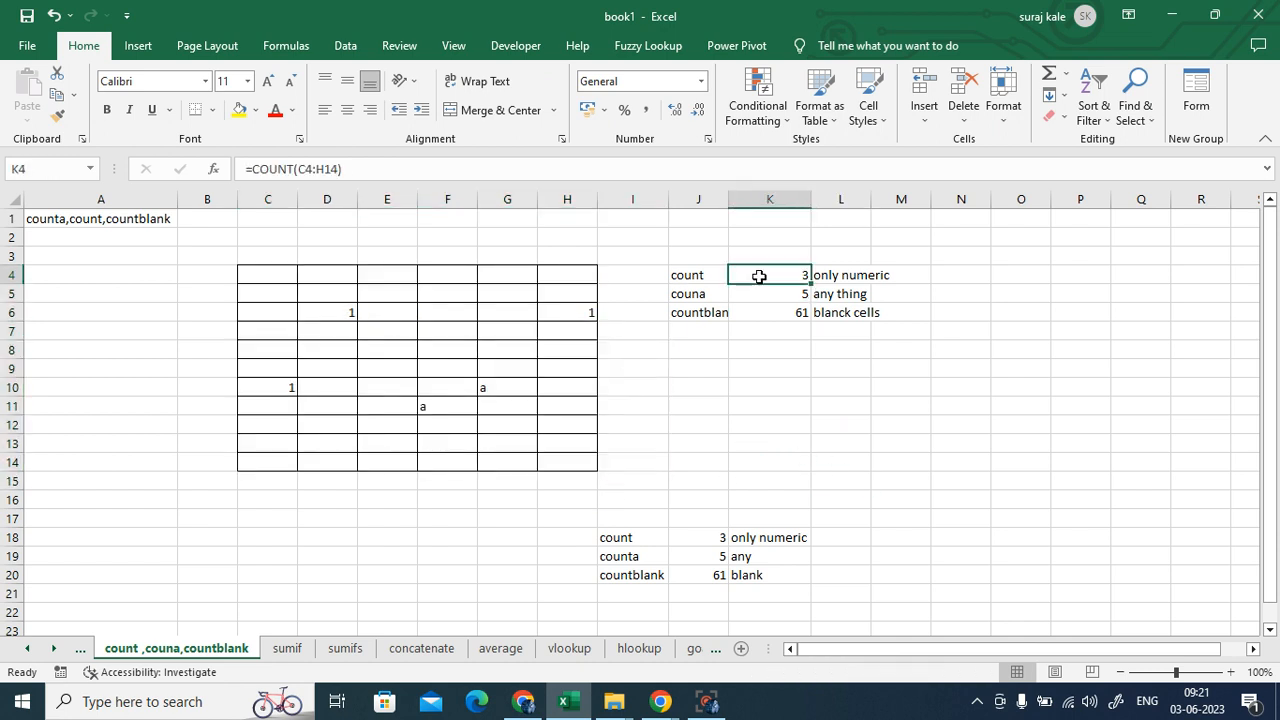
pyautogui.doubleClick(759, 277)
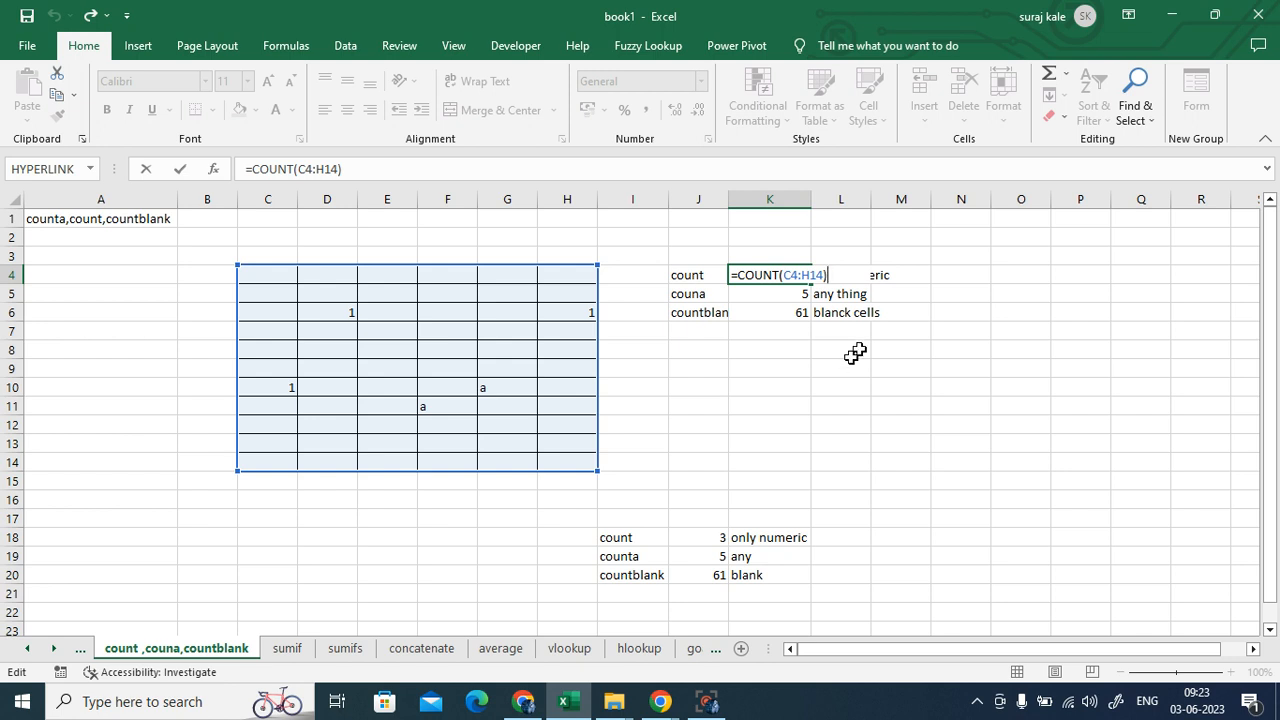
# - Leave K4 and select J9 for a new label
pyautogui.click(706, 375)
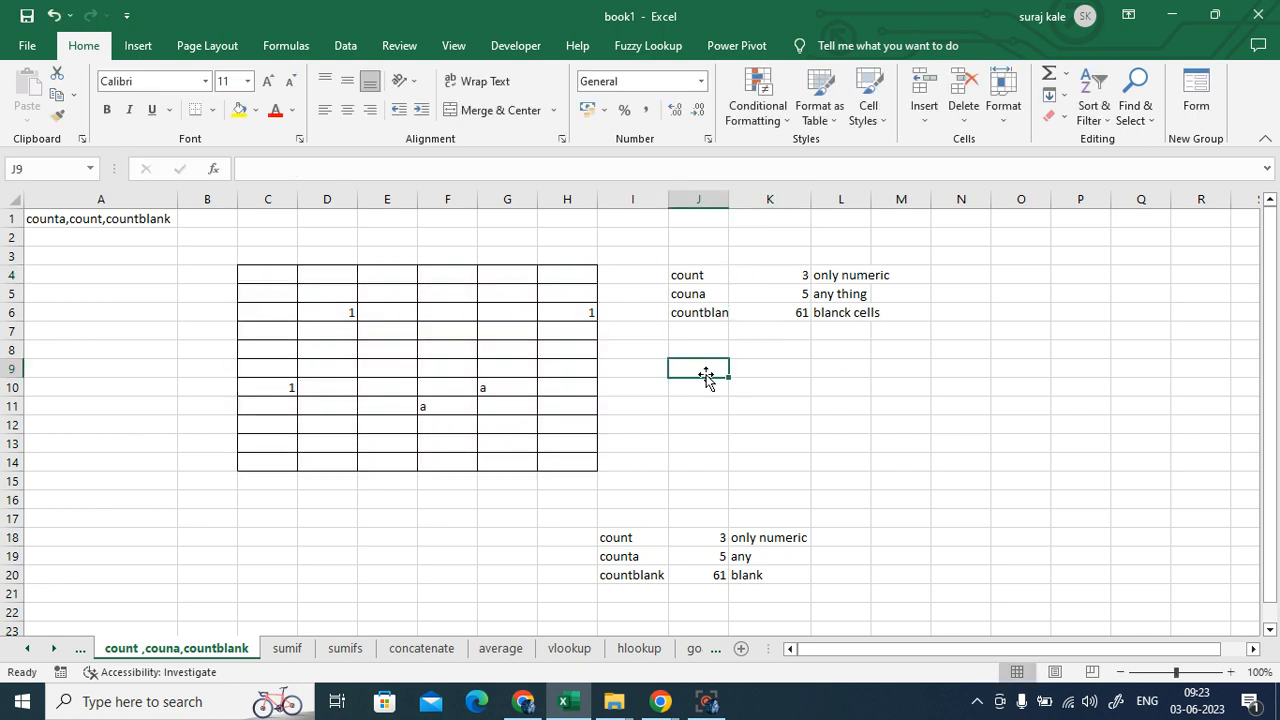
# - Label J9 'countif', then start =COUNTIF(C4:D14, in K9 and cancel it
pyautogui.write('count')
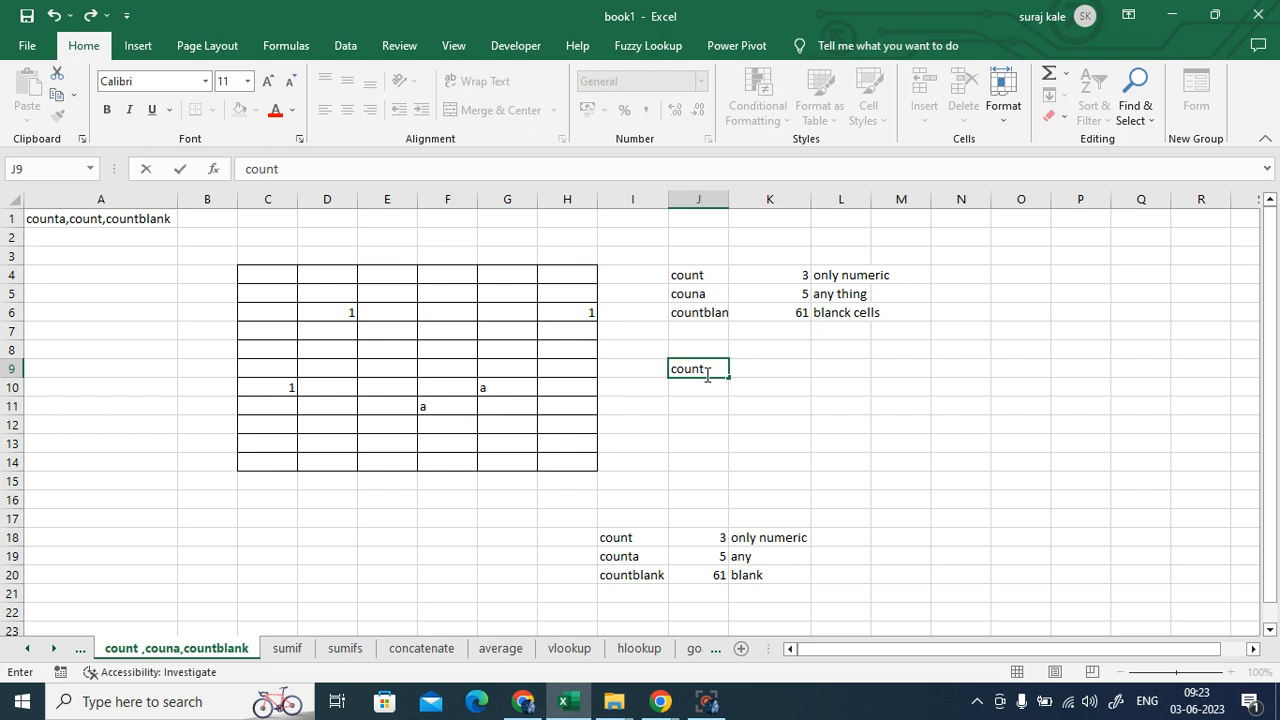
pyautogui.write('if')
pyautogui.click(778, 372)
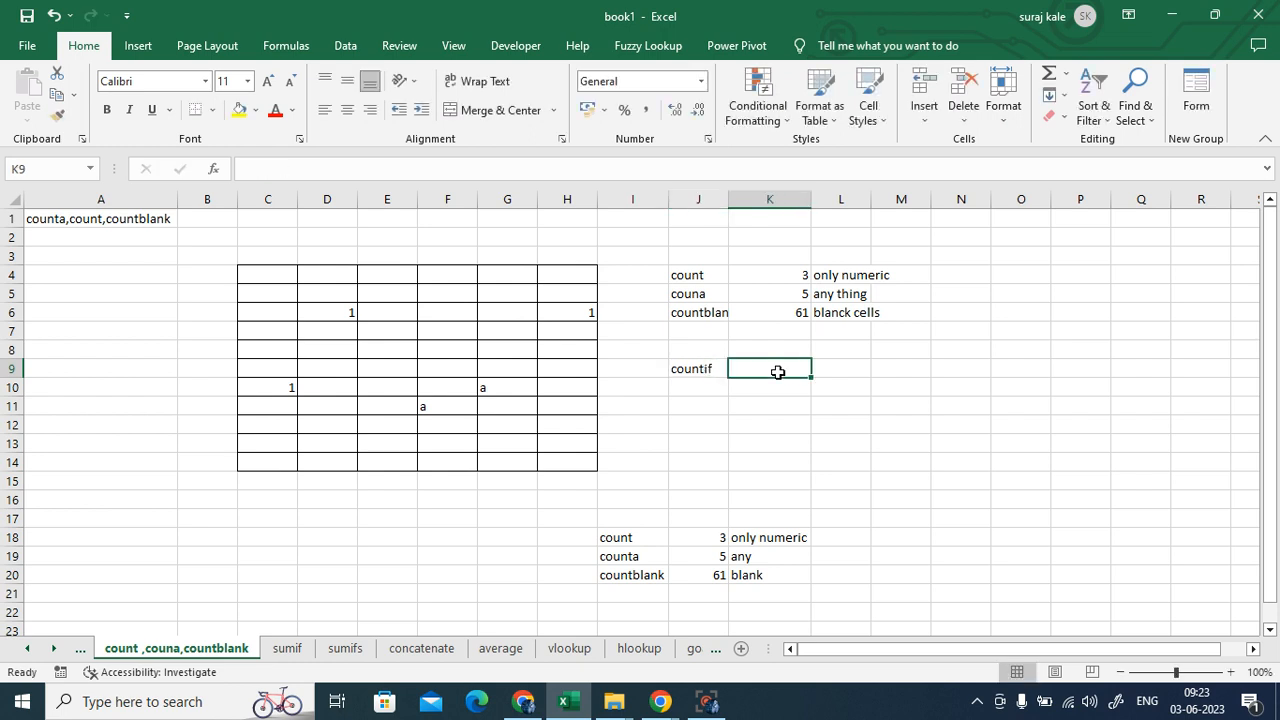
pyautogui.write('=coun')
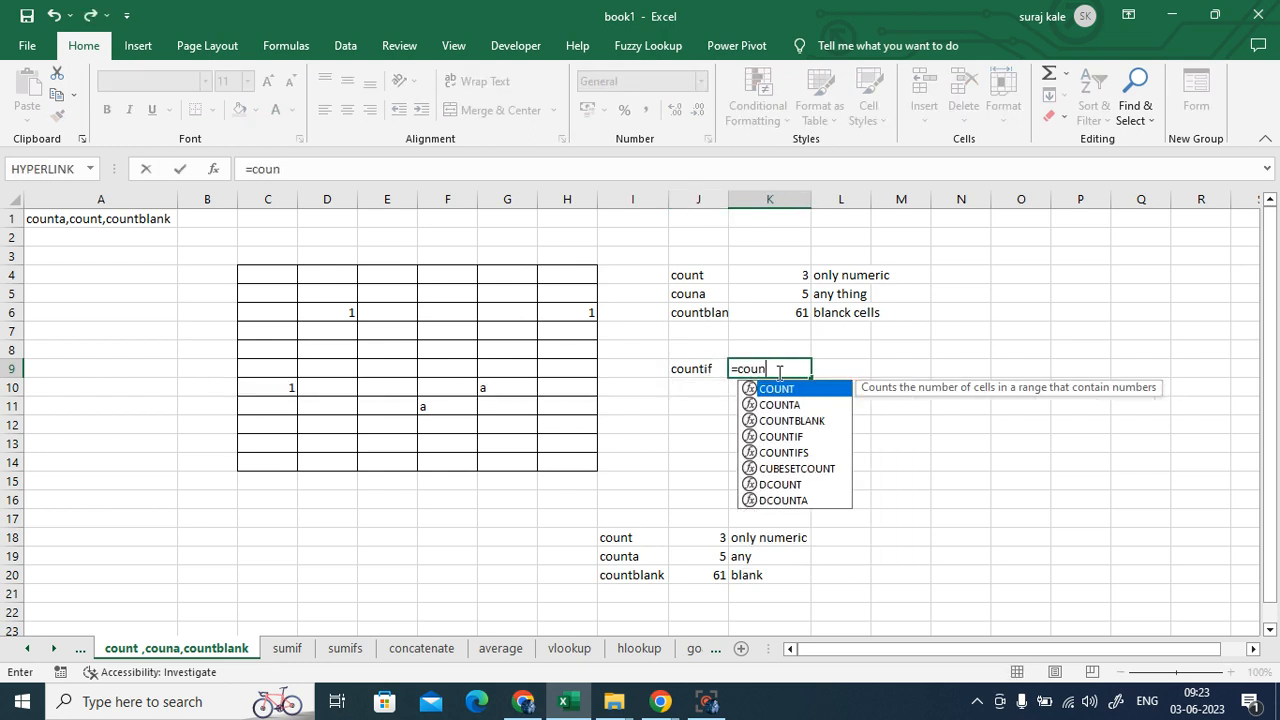
pyautogui.doubleClick(790, 437)
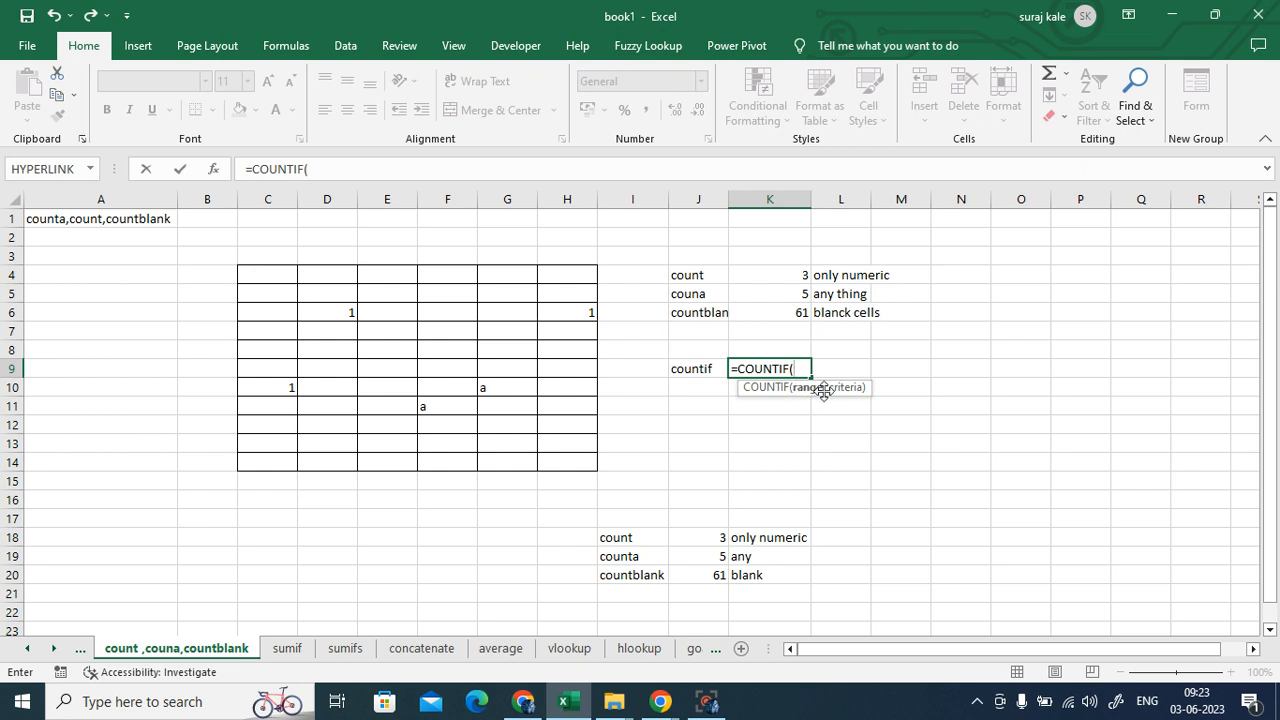
pyautogui.moveTo(241, 271); pyautogui.dragTo(345, 465)
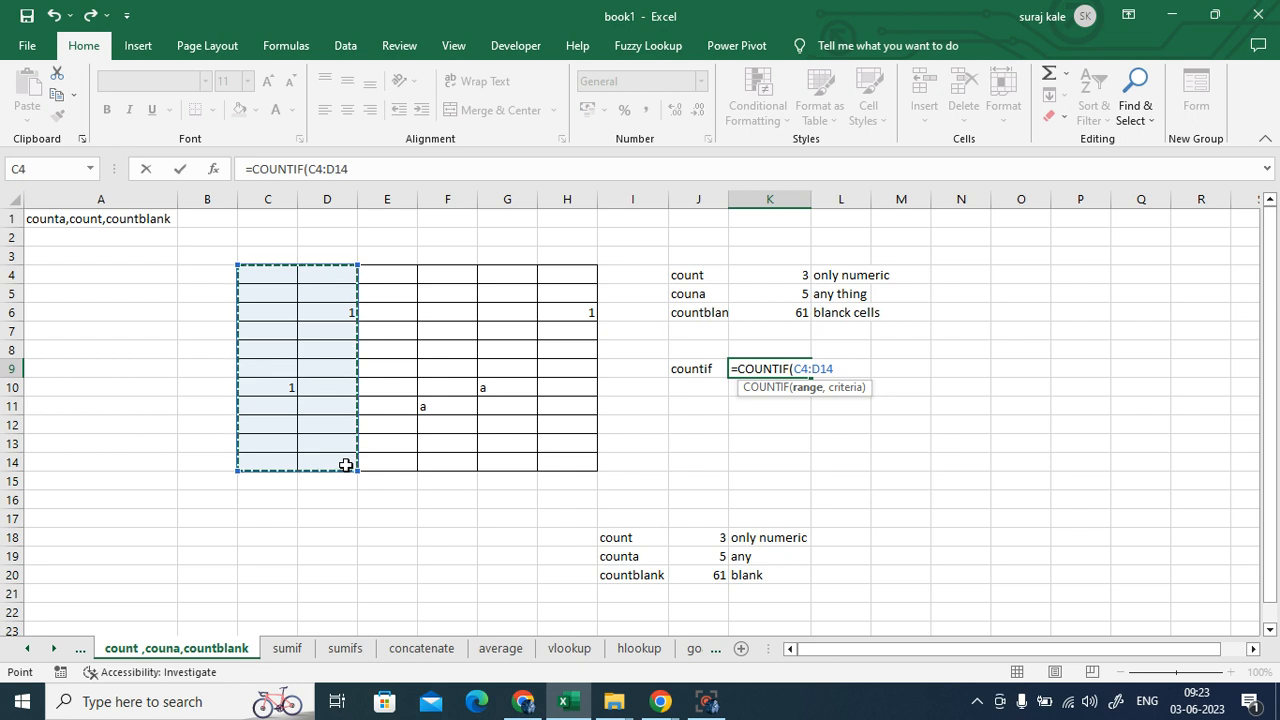
pyautogui.write(',')
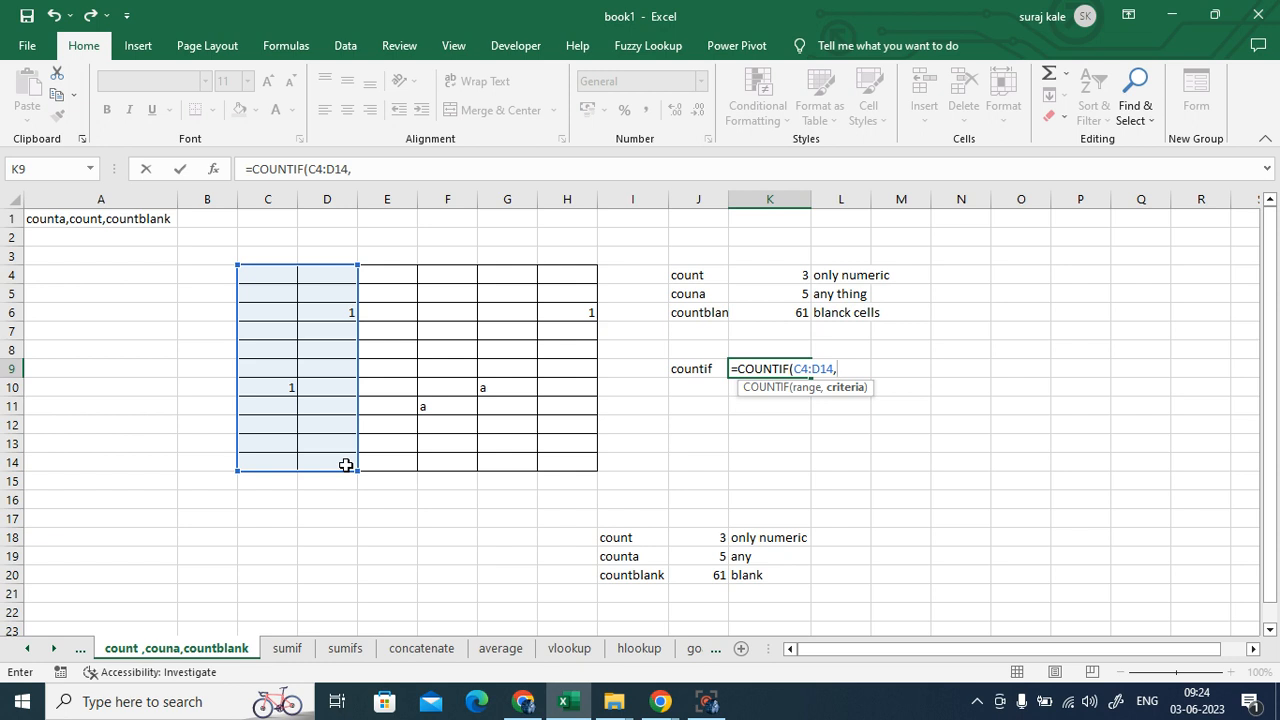
pyautogui.press('Escape')
pyautogui.click(792, 462)
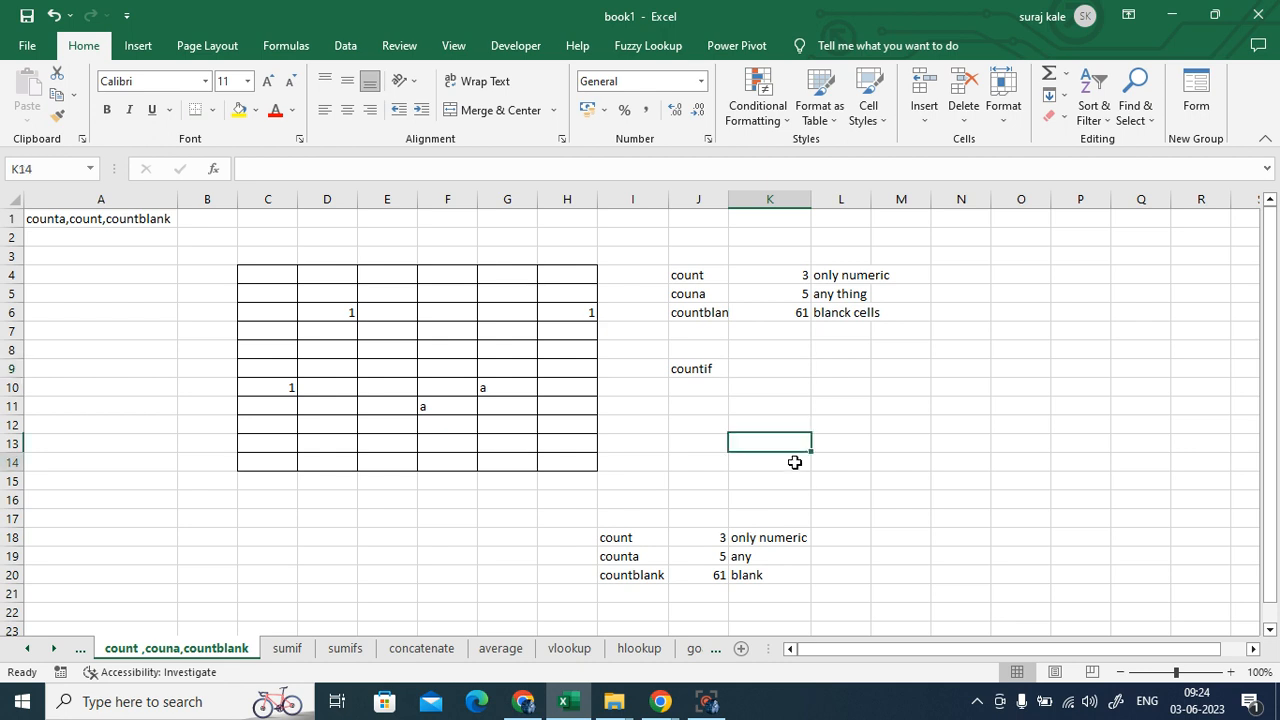
pyautogui.click(289, 649)
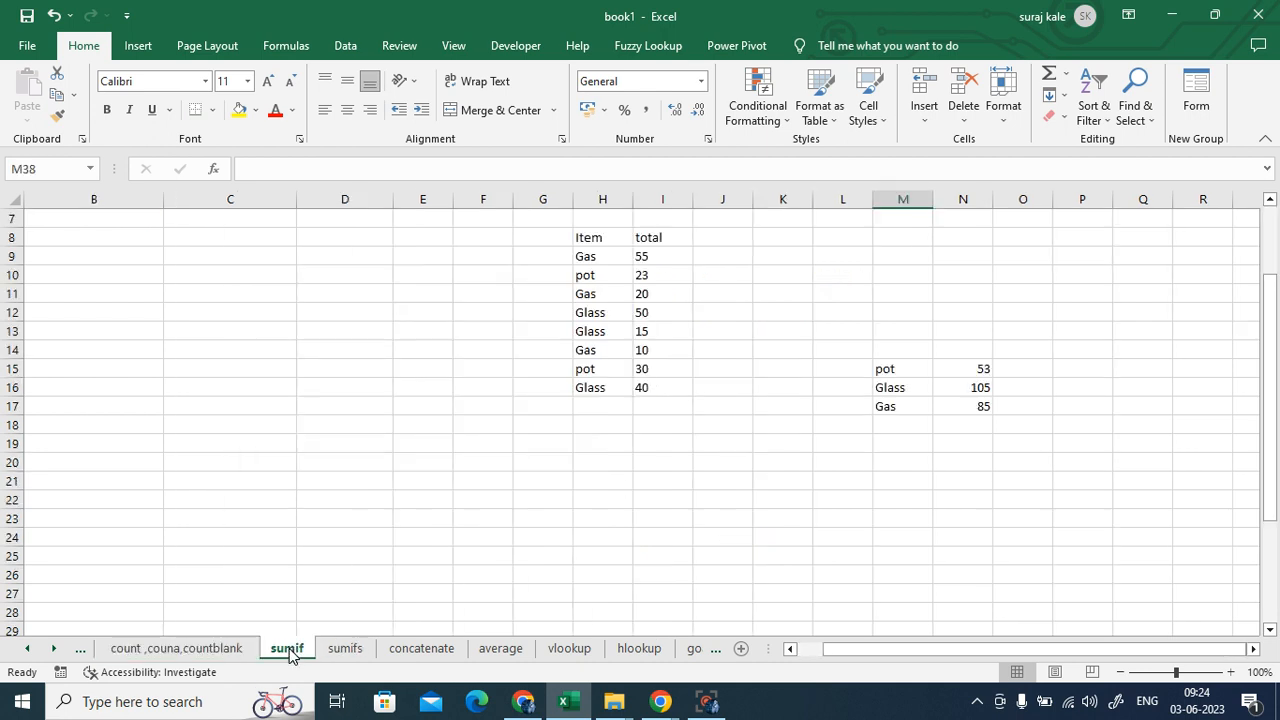
pyautogui.click(419, 651)
pyautogui.click(916, 539)
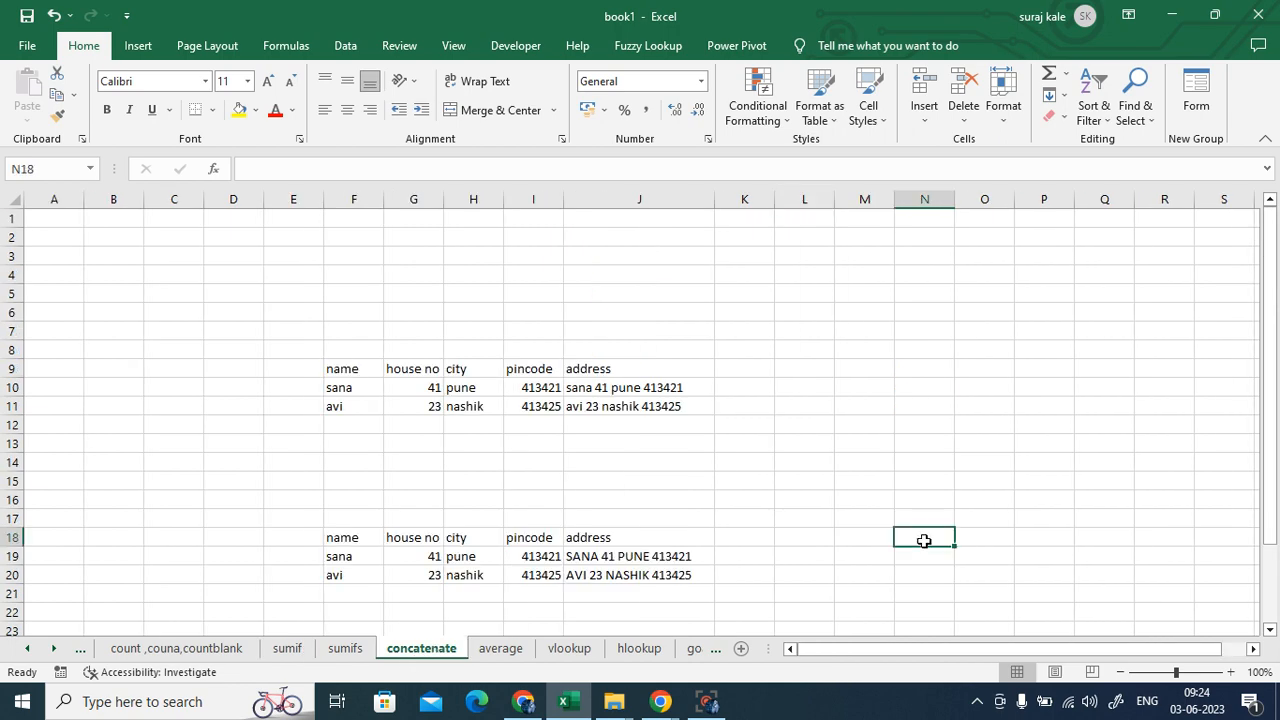
pyautogui.scroll(-1, 916, 539)
pyautogui.scroll(-1, 916, 539)
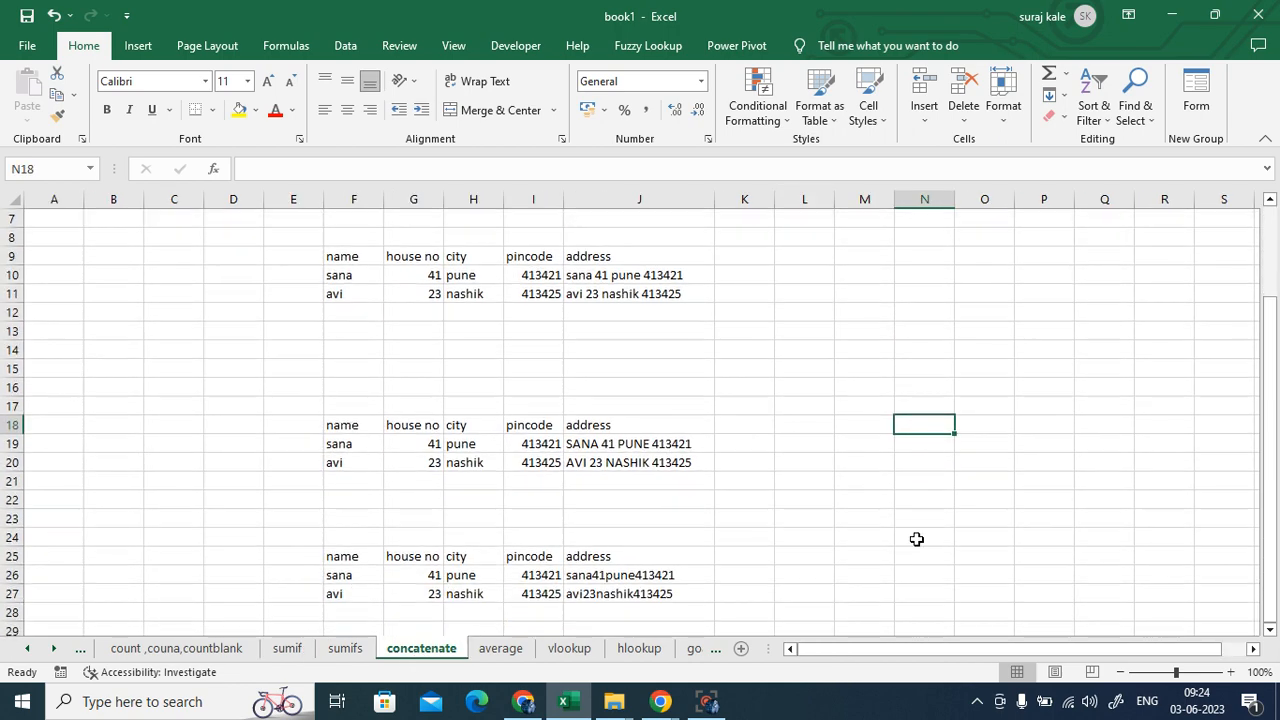
pyautogui.scroll(1, 916, 539)
pyautogui.scroll(1, 916, 539)
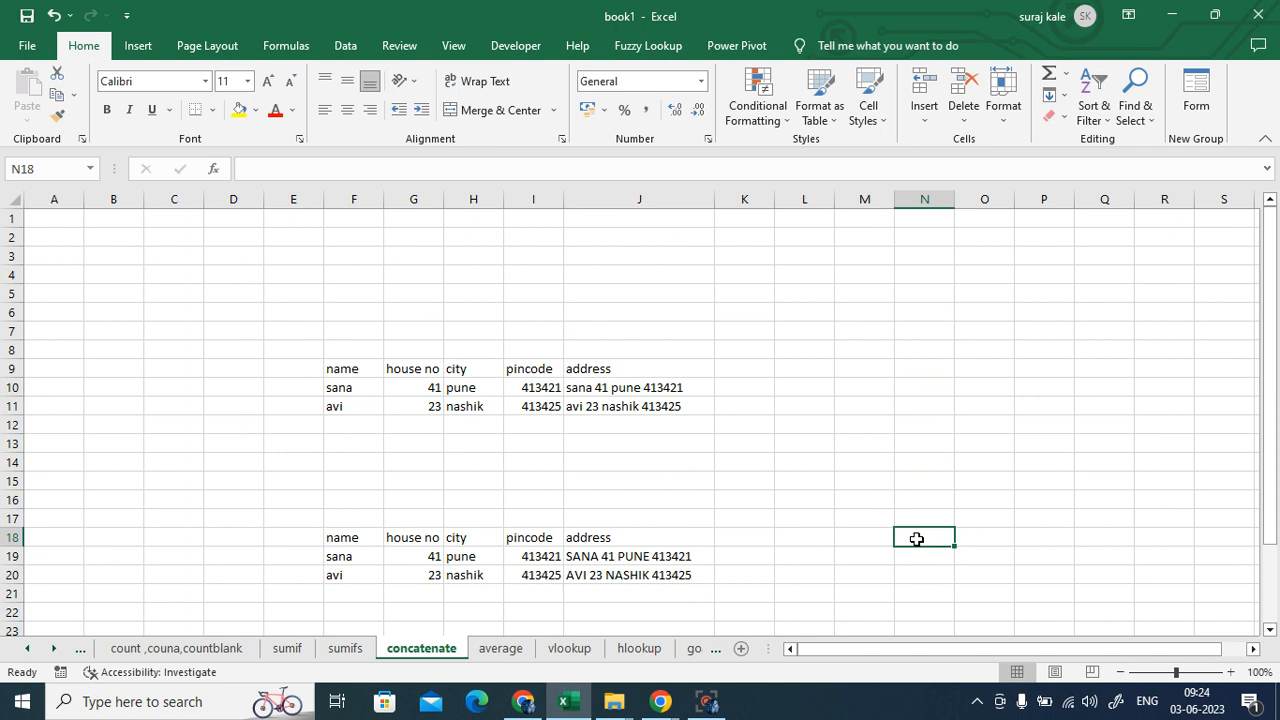
pyautogui.click(790, 498)
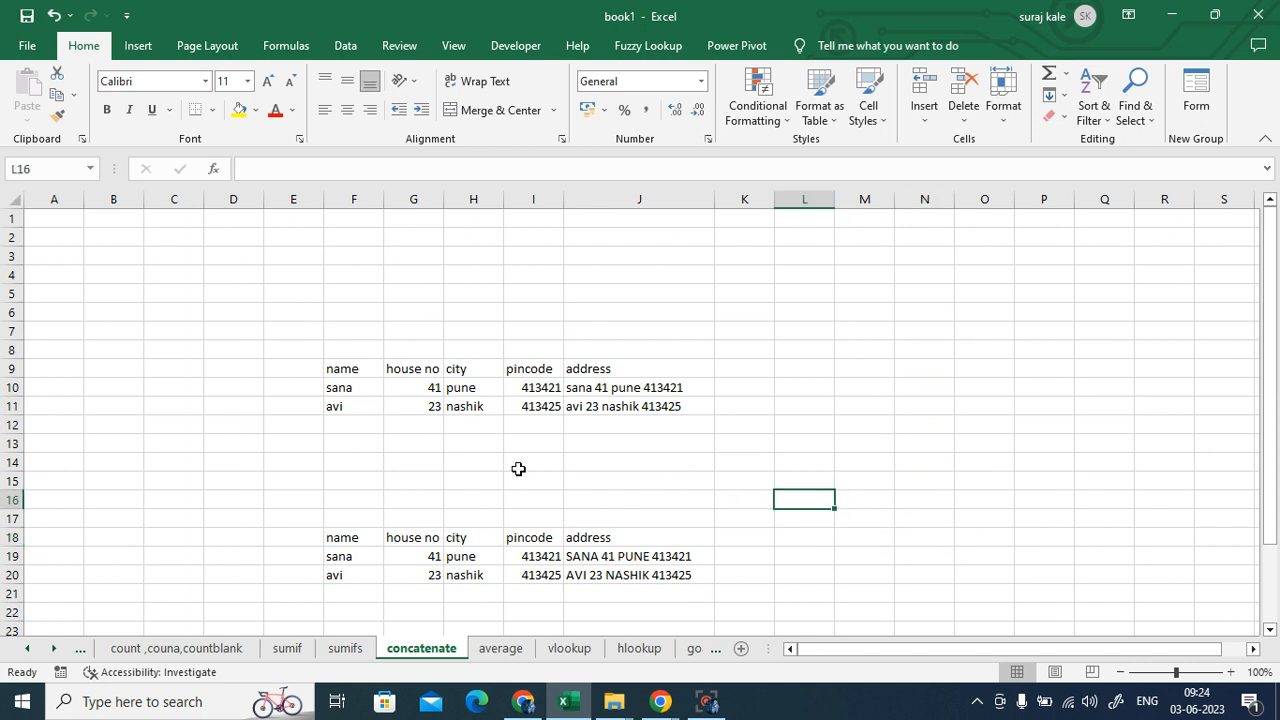
pyautogui.moveTo(343, 369); pyautogui.dragTo(345, 406)
pyautogui.moveTo(414, 369); pyautogui.dragTo(418, 406)
pyautogui.moveTo(461, 369); pyautogui.dragTo(468, 405)
pyautogui.moveTo(540, 372); pyautogui.dragTo(545, 421)
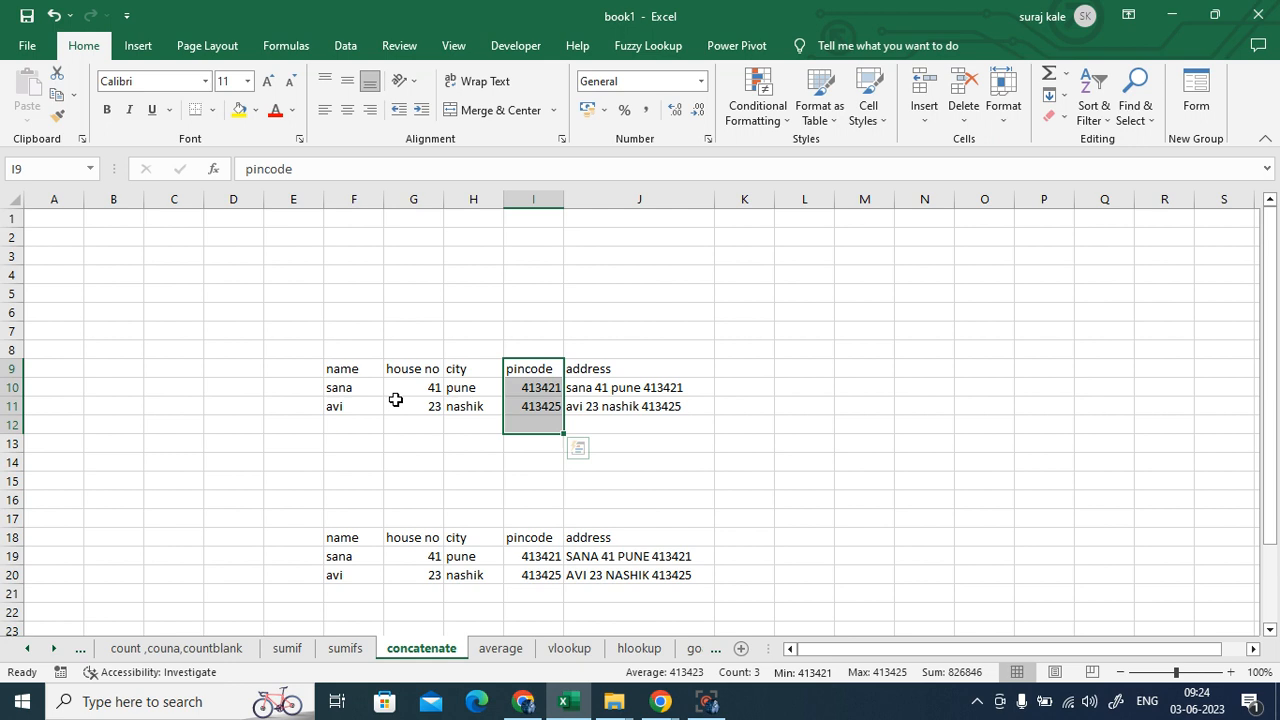
pyautogui.click(792, 371)
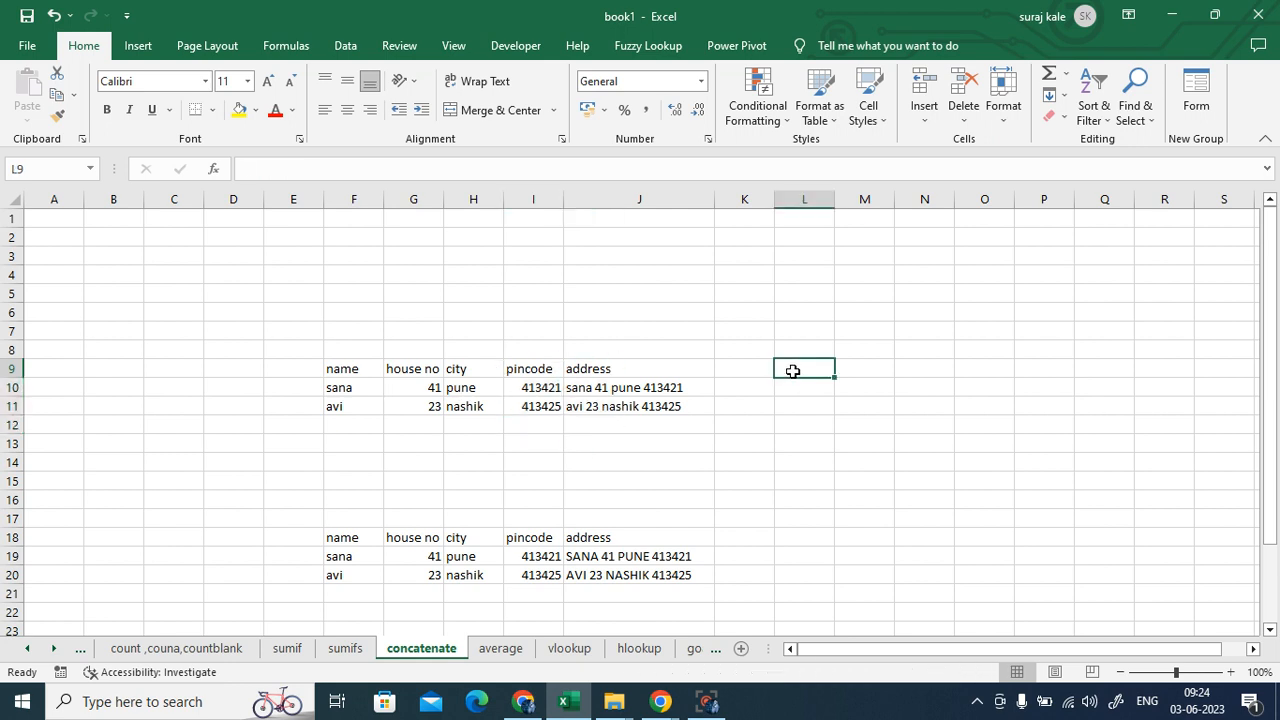
# - Head L9 'address' and mark the row-10 name, house no, city and pincode cells
pyautogui.write('address')
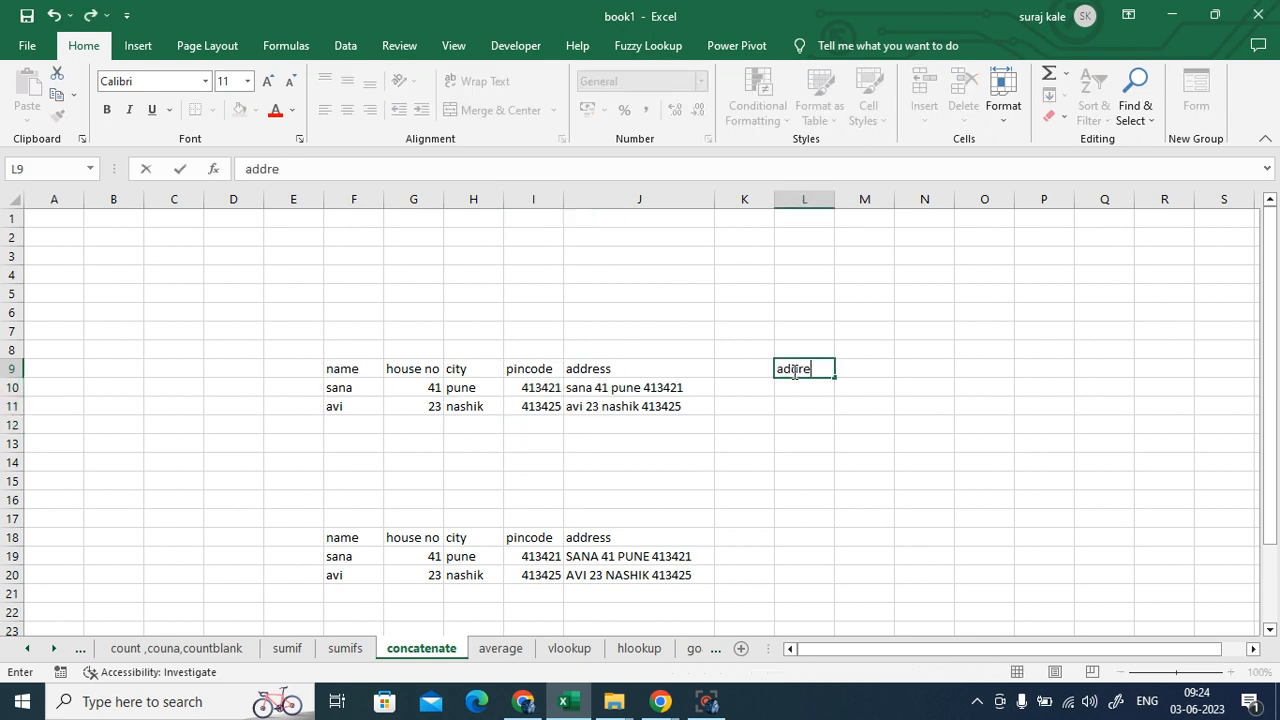
pyautogui.click(852, 390)
pyautogui.click(801, 389)
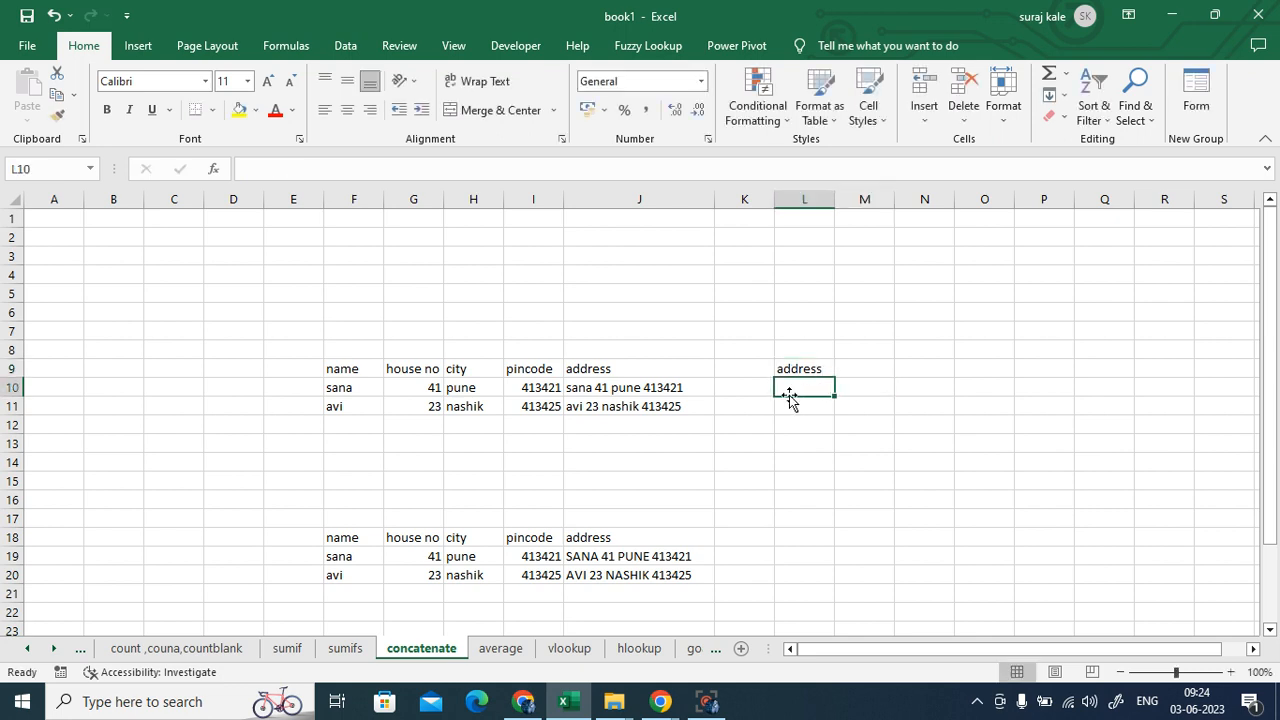
pyautogui.click(327, 389)
pyautogui.moveTo(327, 389); pyautogui.dragTo(522, 389)
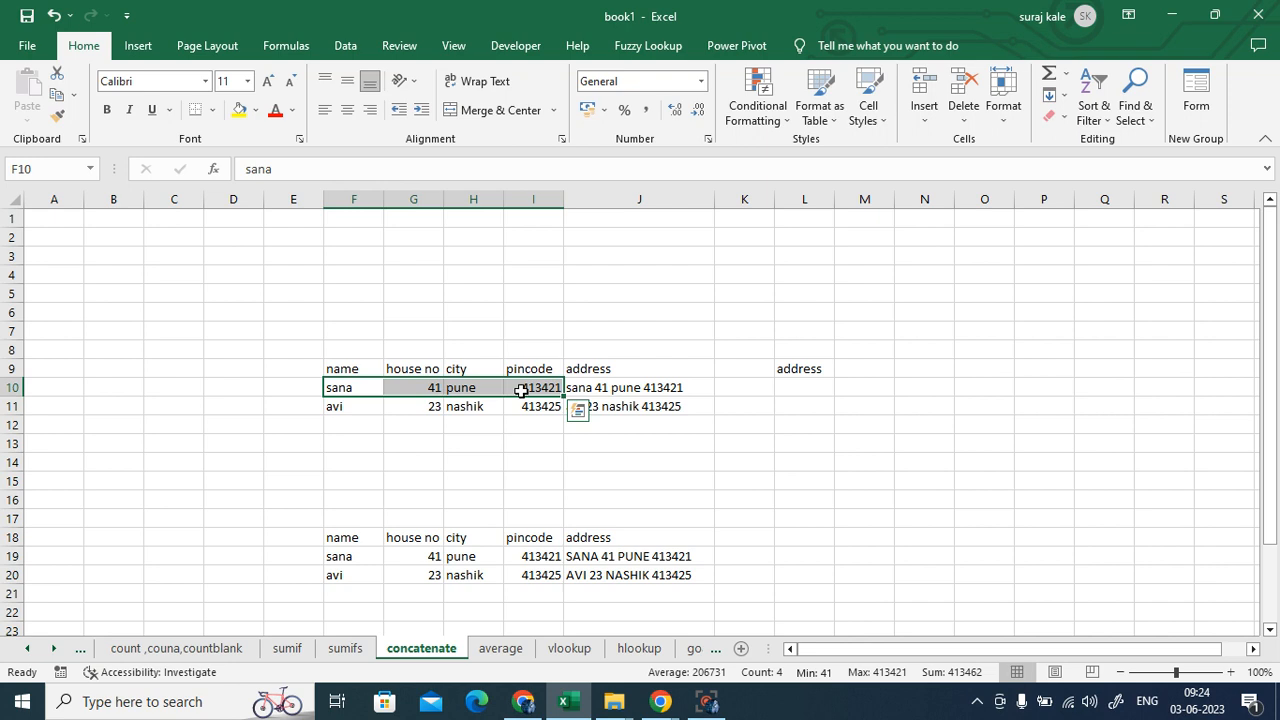
pyautogui.click(789, 387)
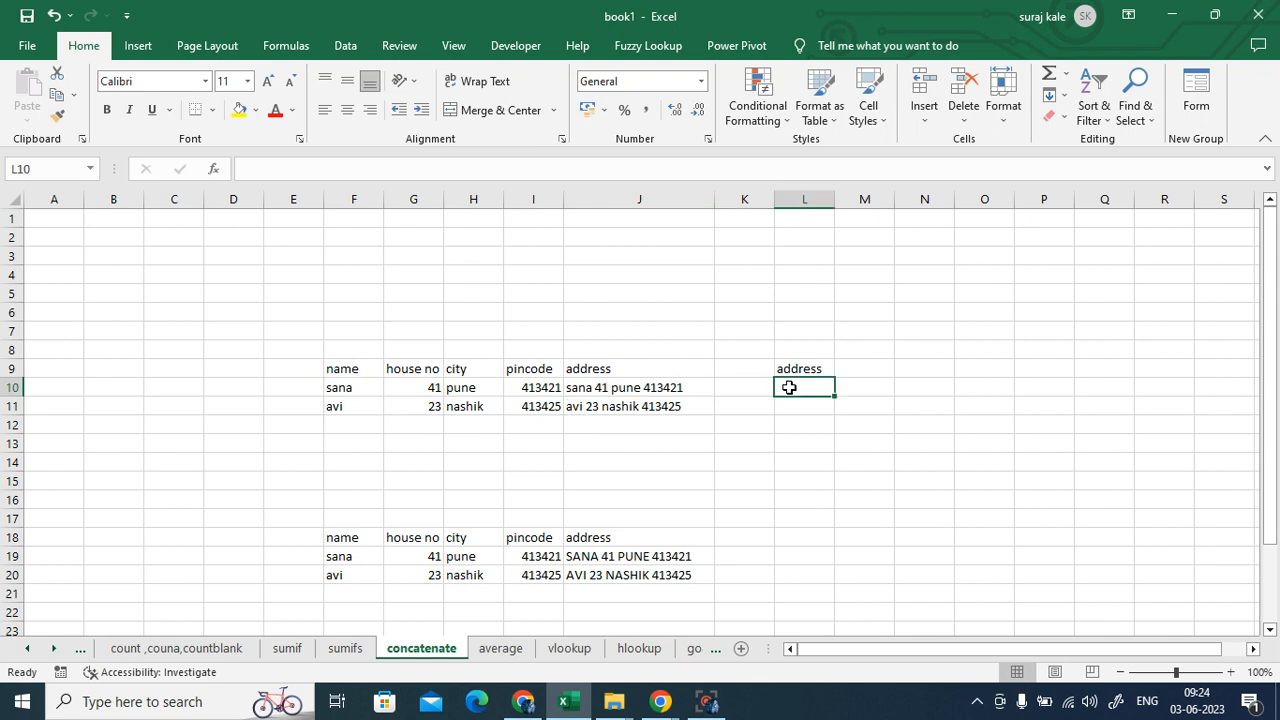
pyautogui.write('=')
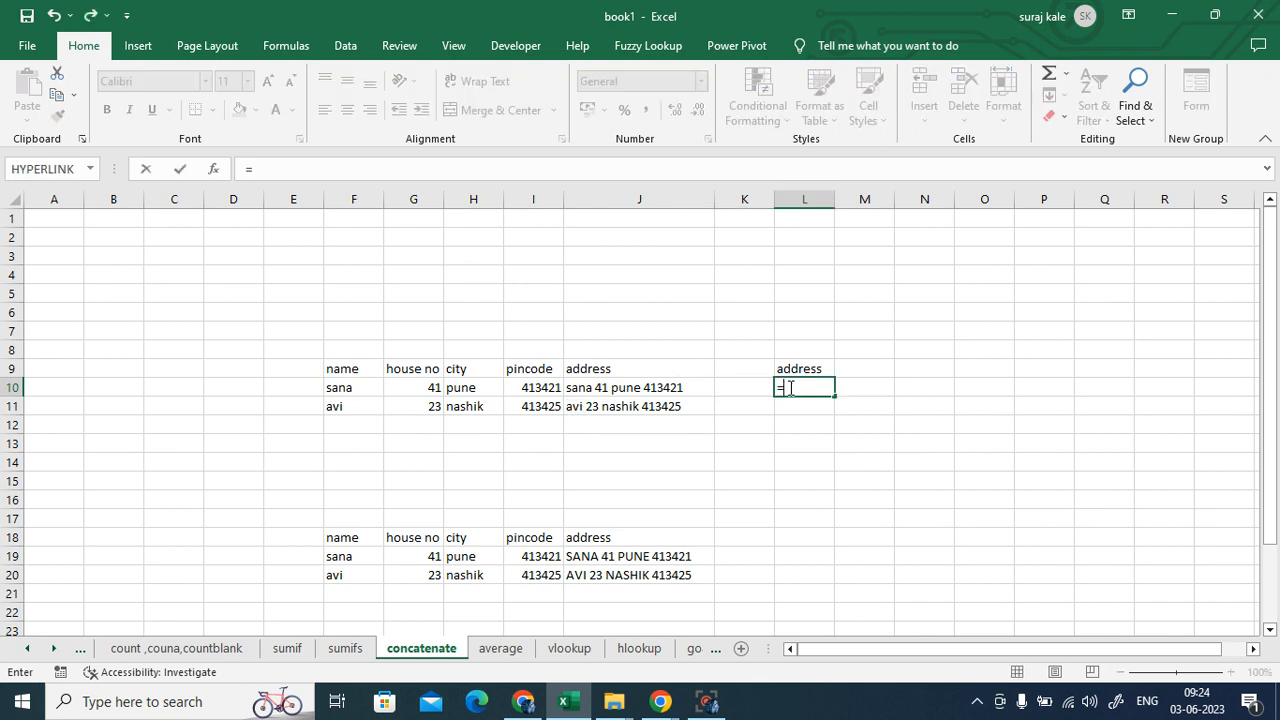
pyautogui.write('con')
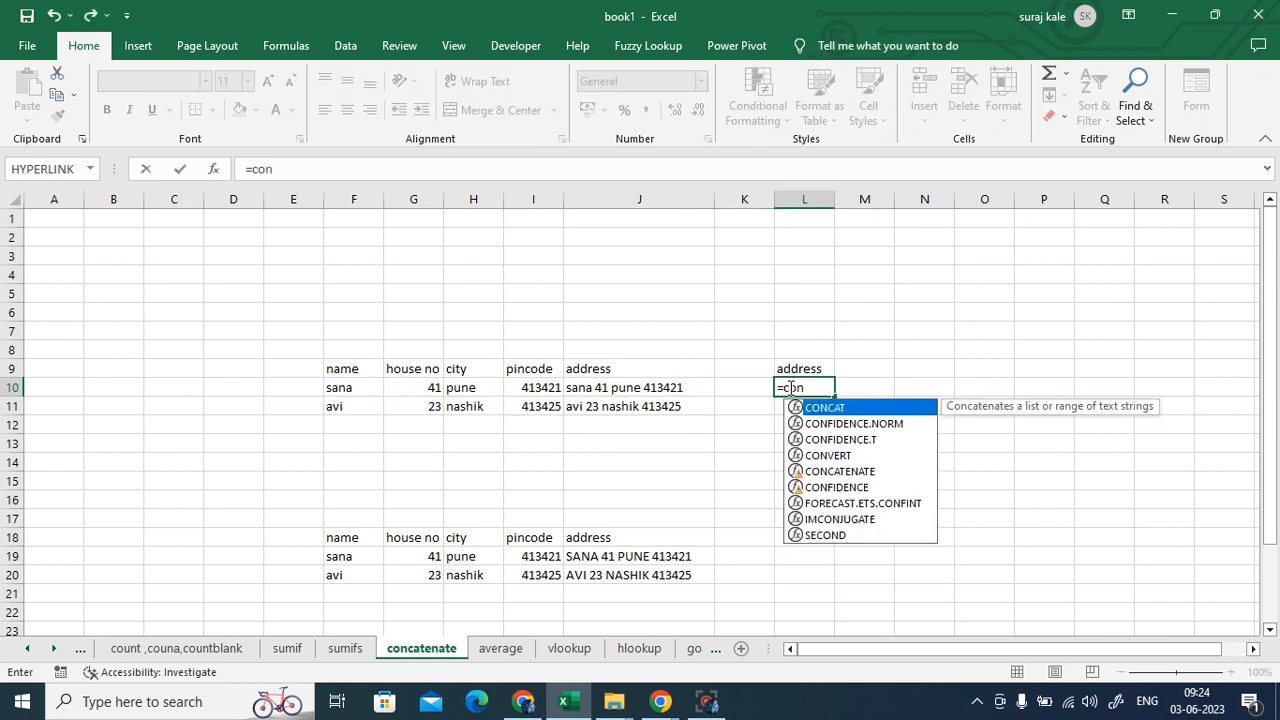
pyautogui.doubleClick(833, 474)
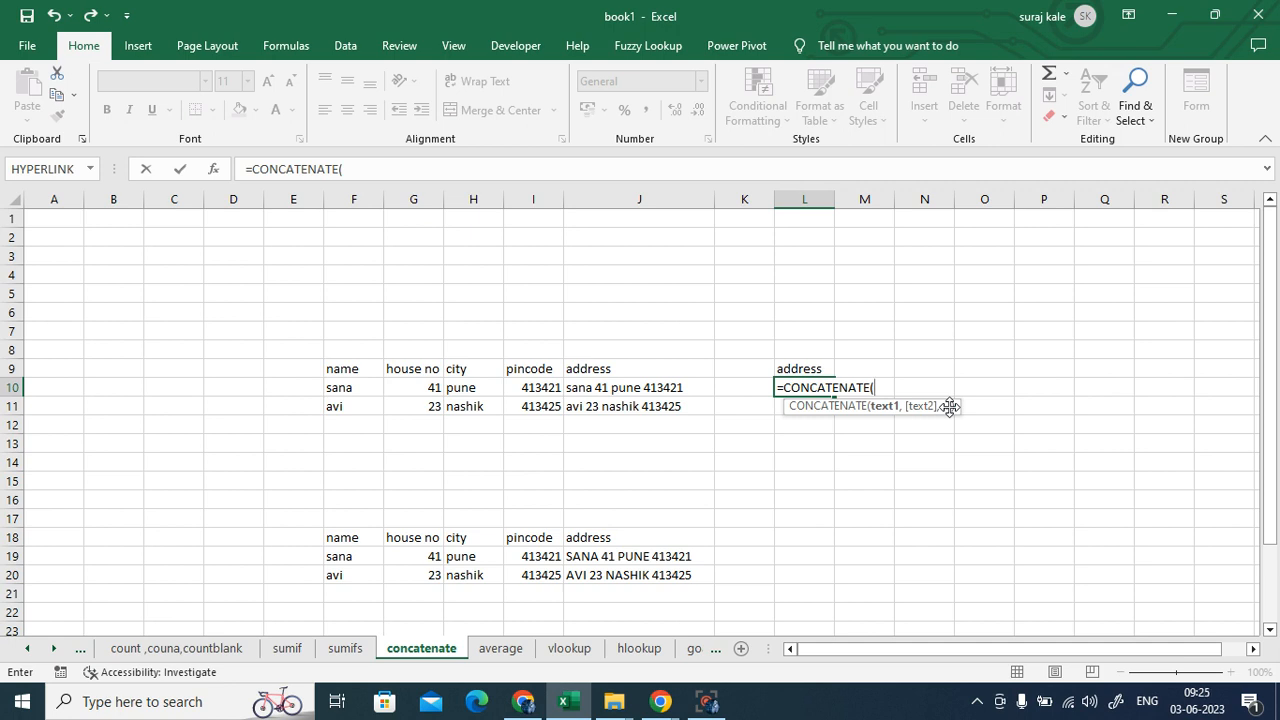
pyautogui.click(338, 389)
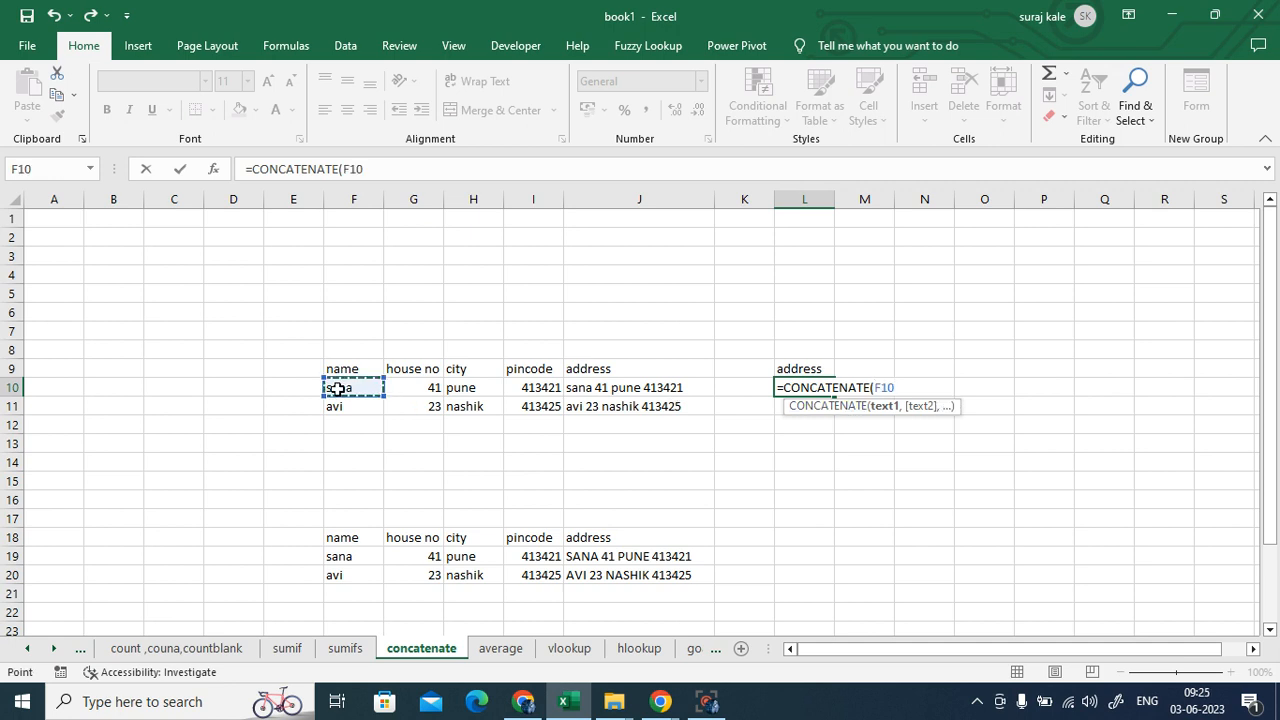
pyautogui.write(',')
pyautogui.click(408, 390)
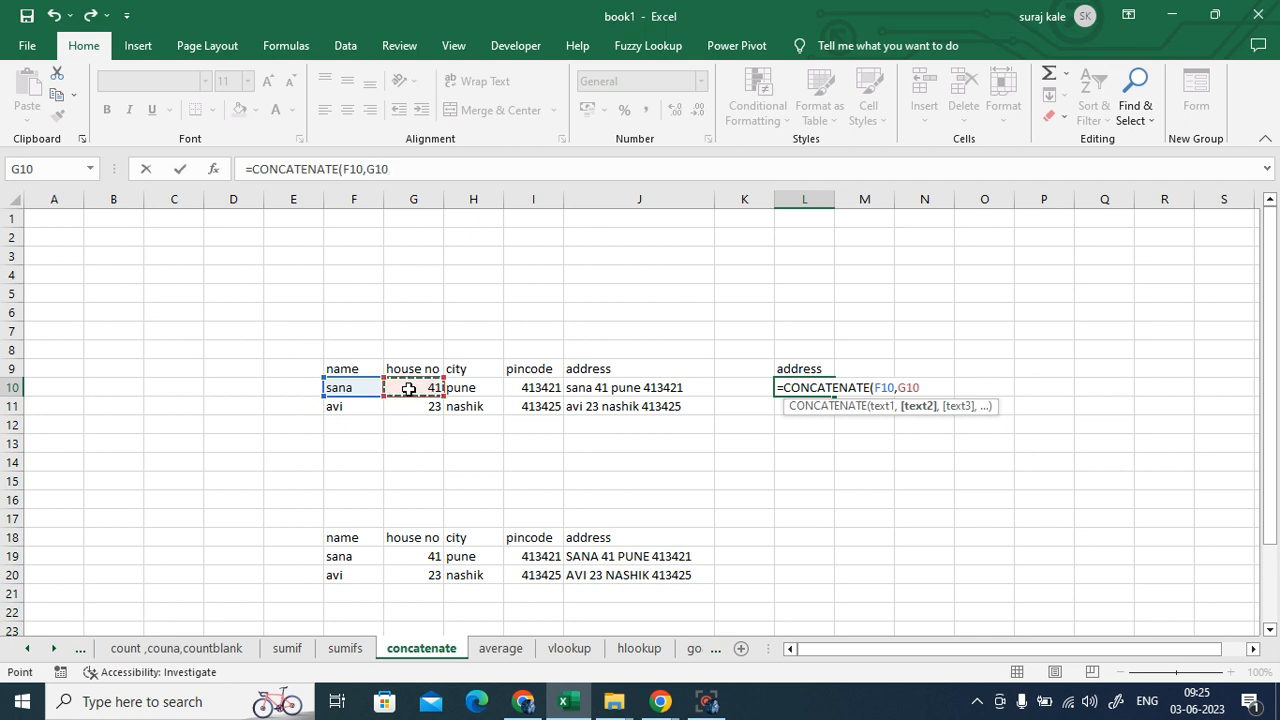
pyautogui.write(',')
pyautogui.click(490, 389)
pyautogui.write(',')
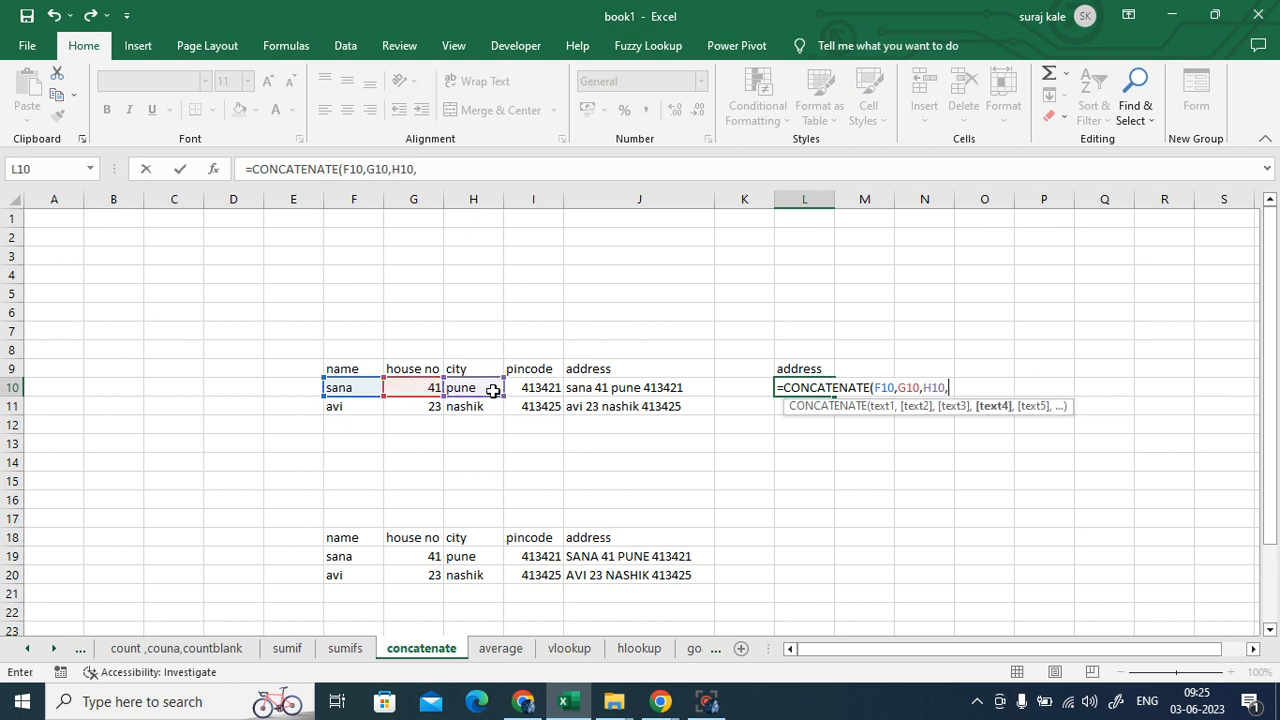
pyautogui.click(520, 389)
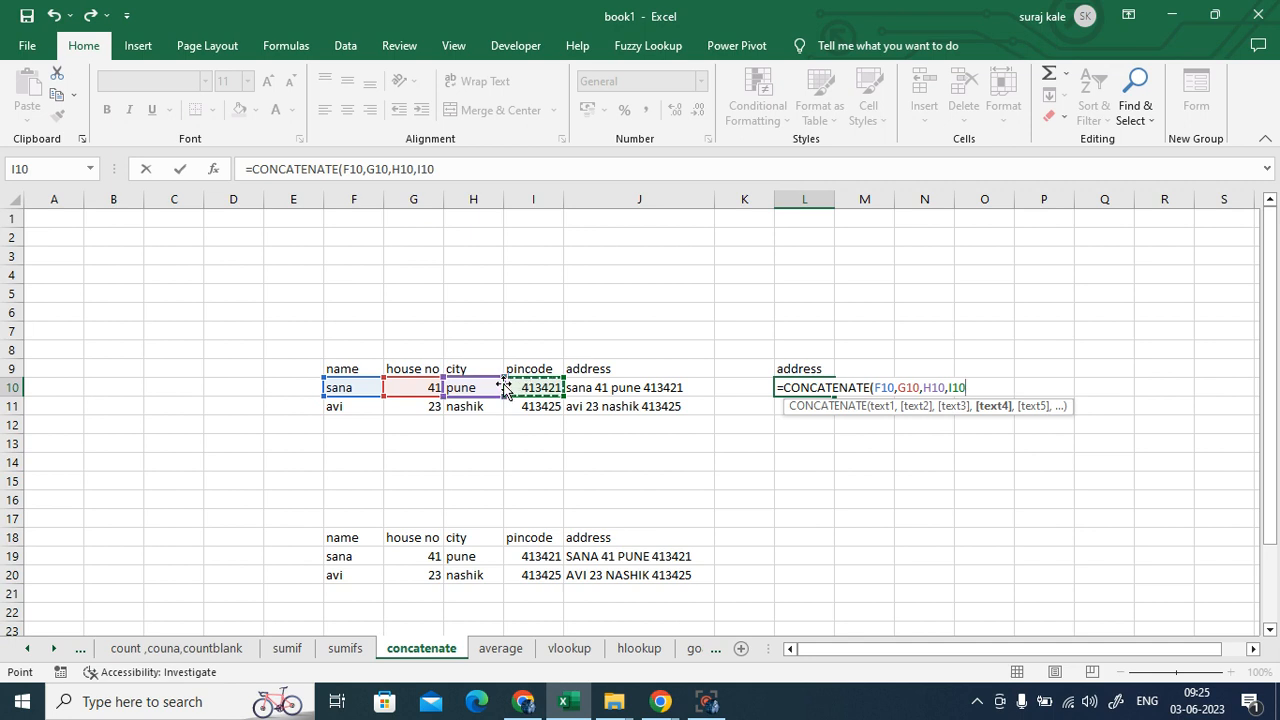
pyautogui.write(')')
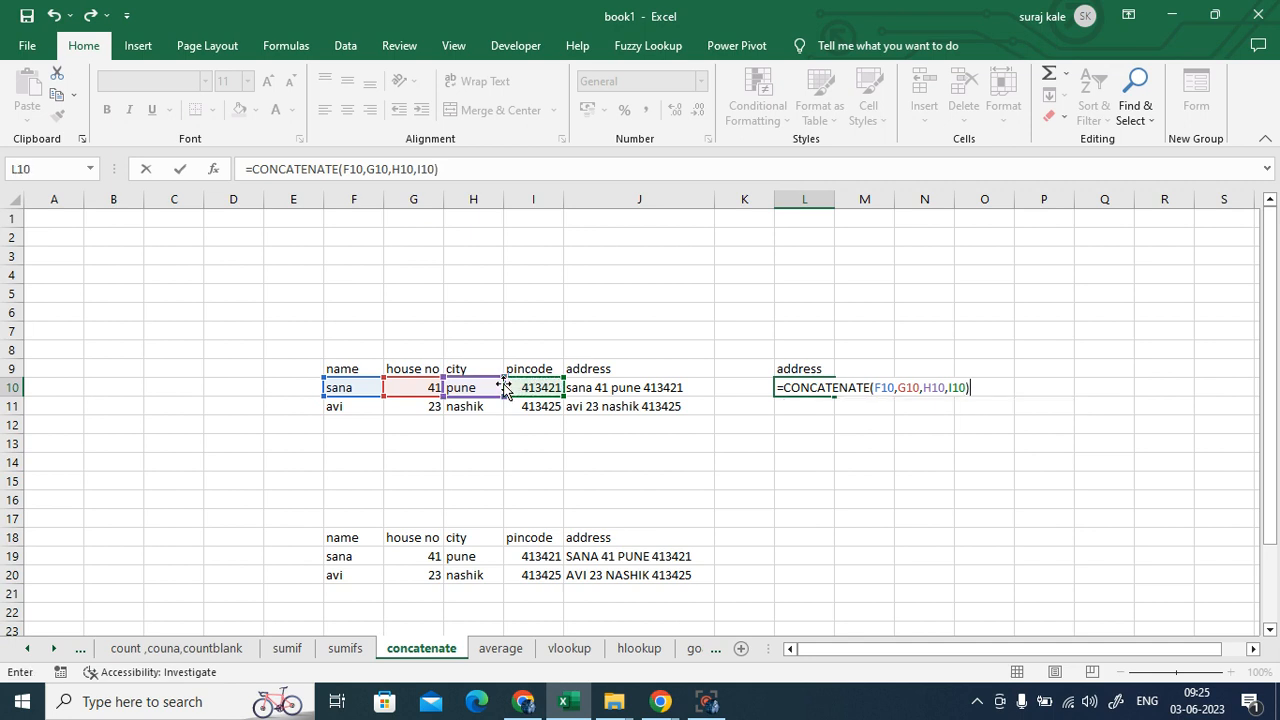
pyautogui.press('Return')
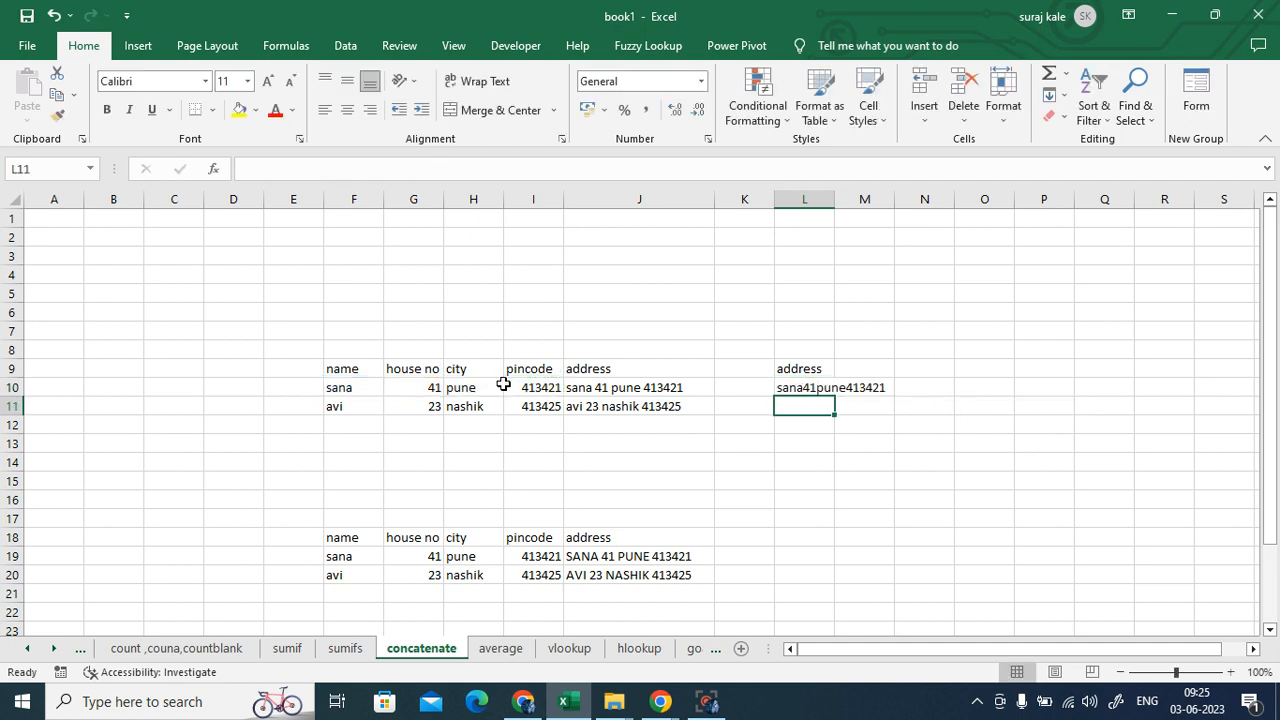
# - Autofit column L and reselect L10 to view its formula
pyautogui.doubleClick(833, 203)
pyautogui.click(928, 451)
pyautogui.click(820, 391)
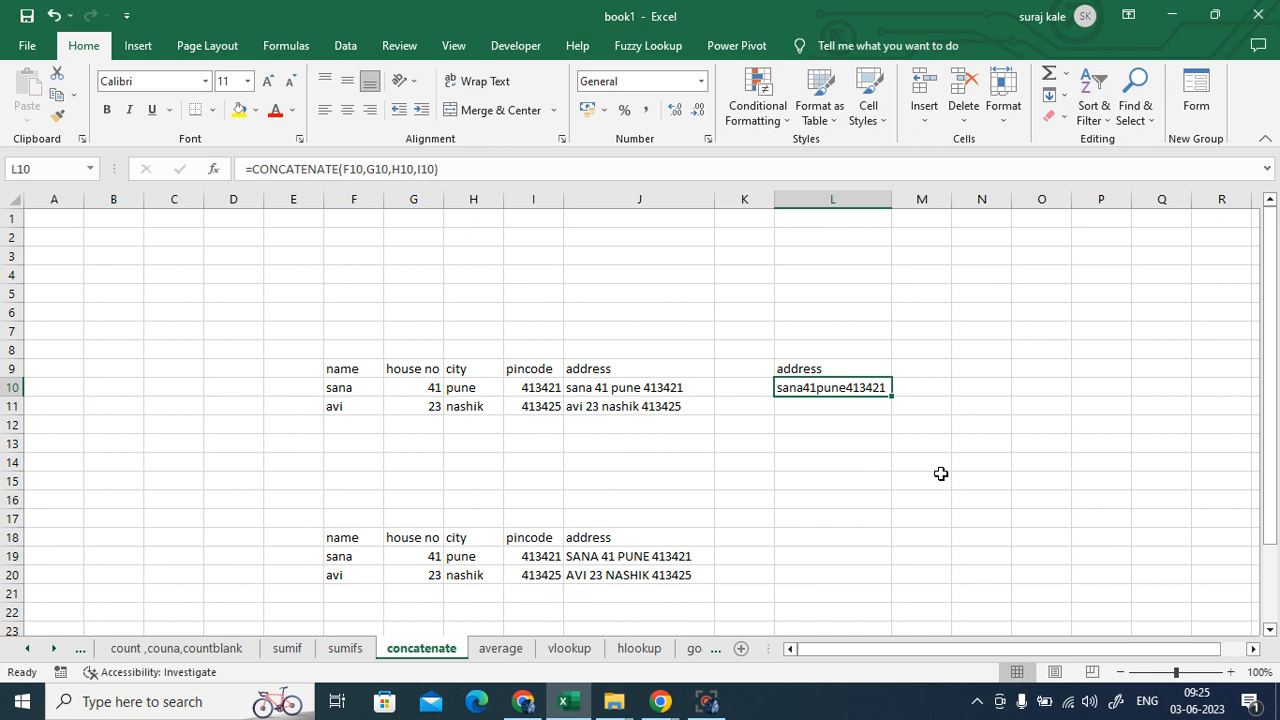
# - Edit L10 to =CONCATENATE(F10," ",G10," ",H10," ",I10) so it reads 'sana 41 pune 413421'
pyautogui.press('F2')
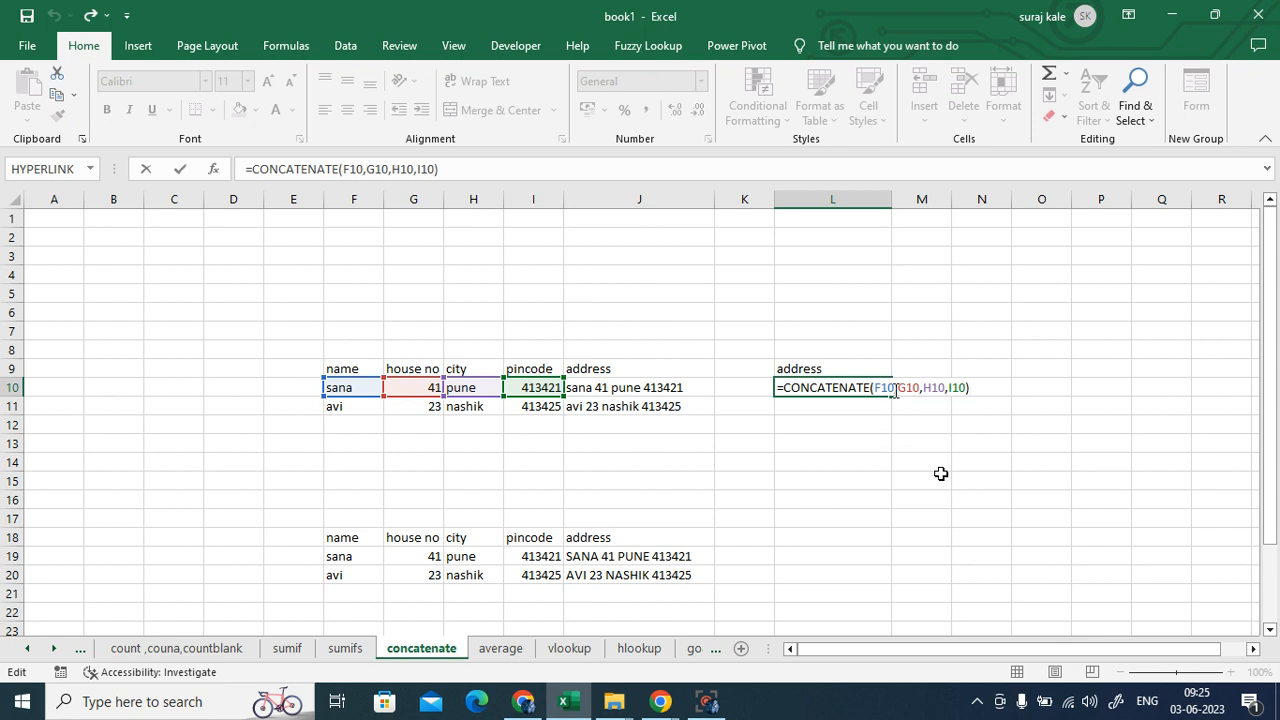
pyautogui.click(895, 388)
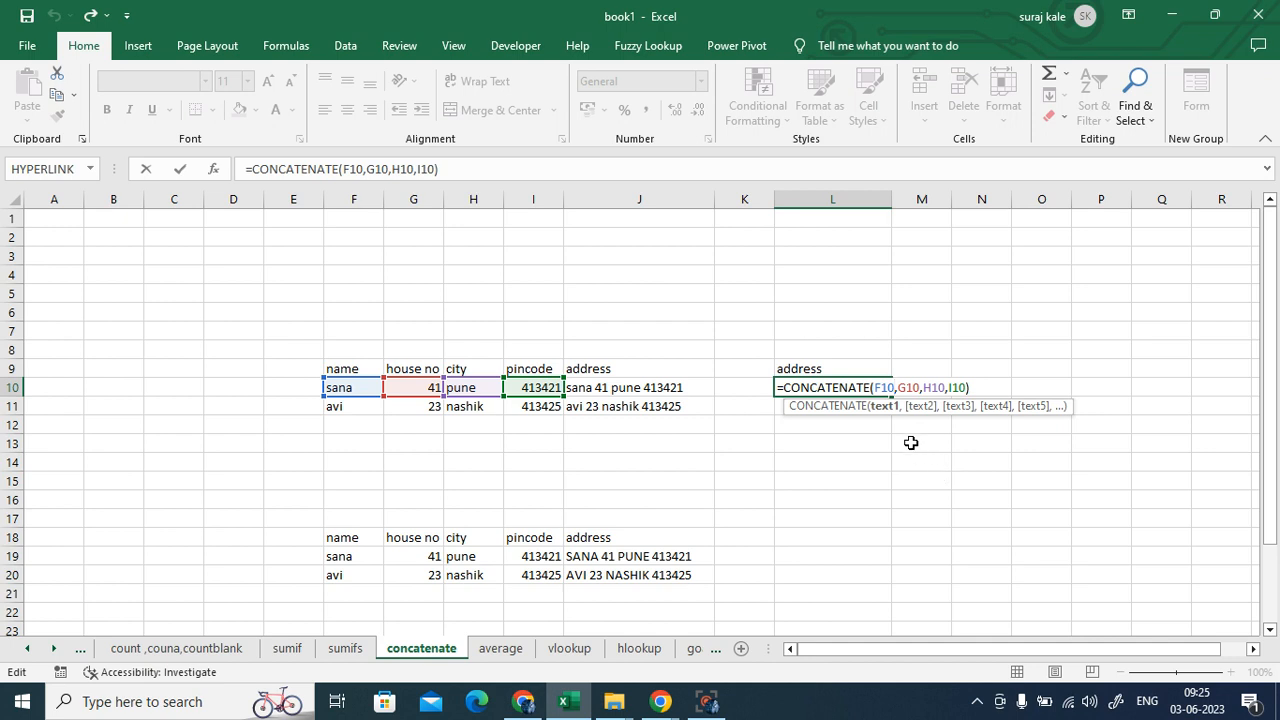
pyautogui.write('" "')
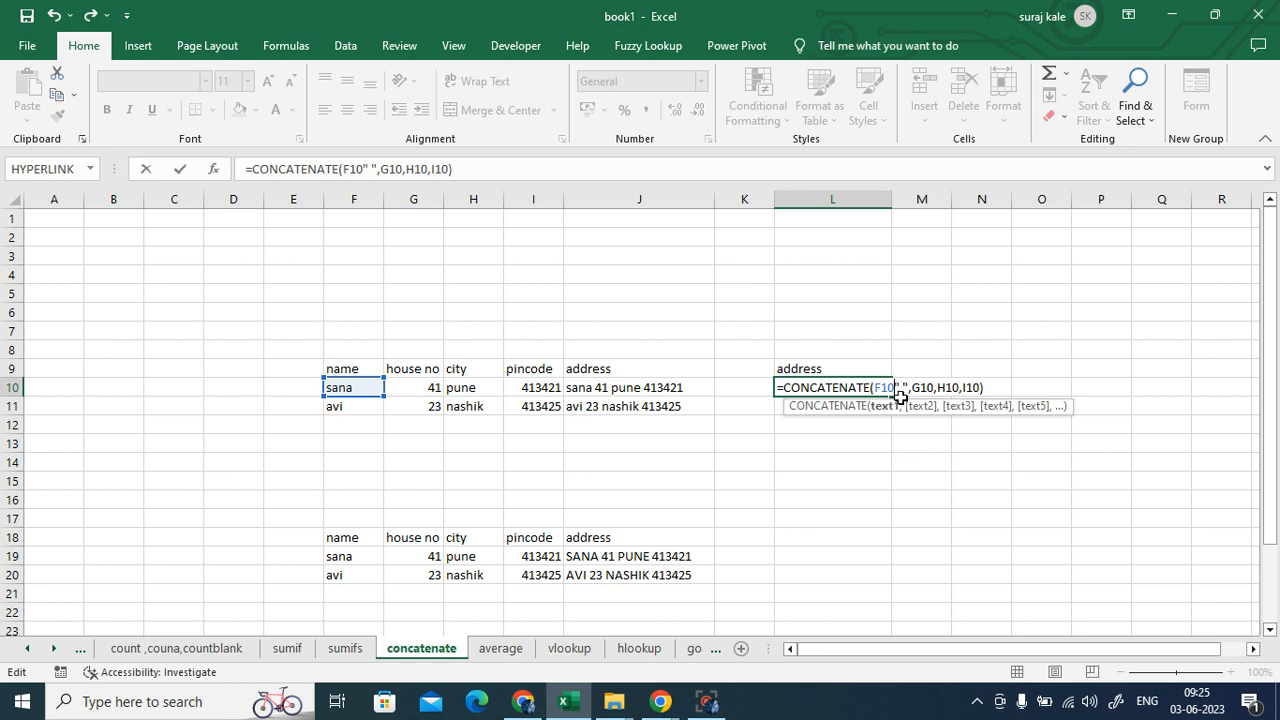
pyautogui.write(',')
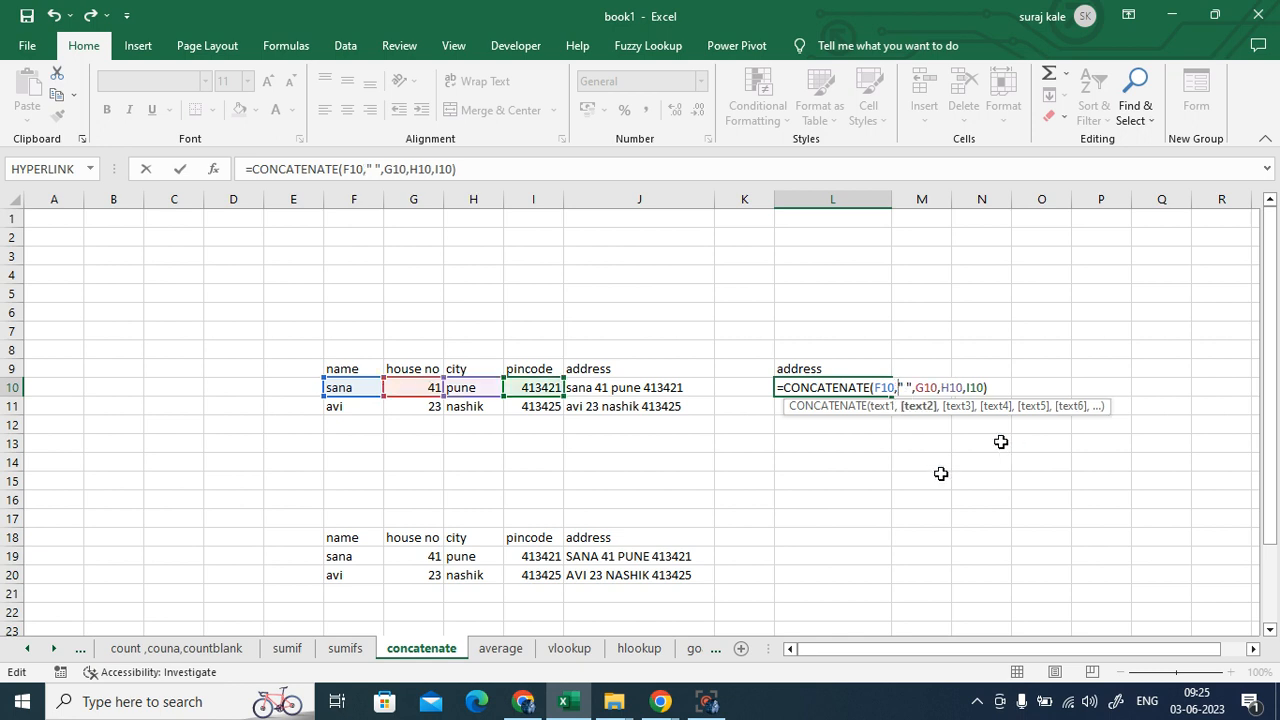
pyautogui.click(938, 388)
pyautogui.write('" ",')
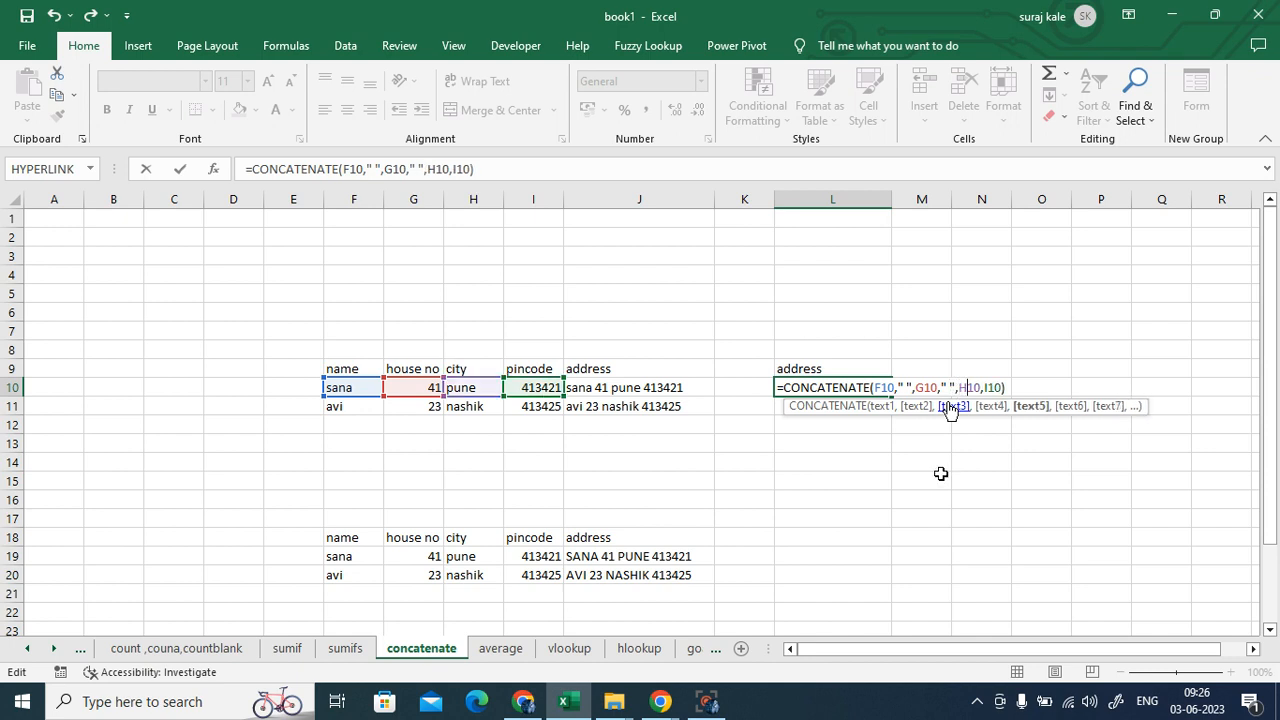
pyautogui.press('Right')
pyautogui.press('Right')
pyautogui.press('Right')
pyautogui.write('" ')
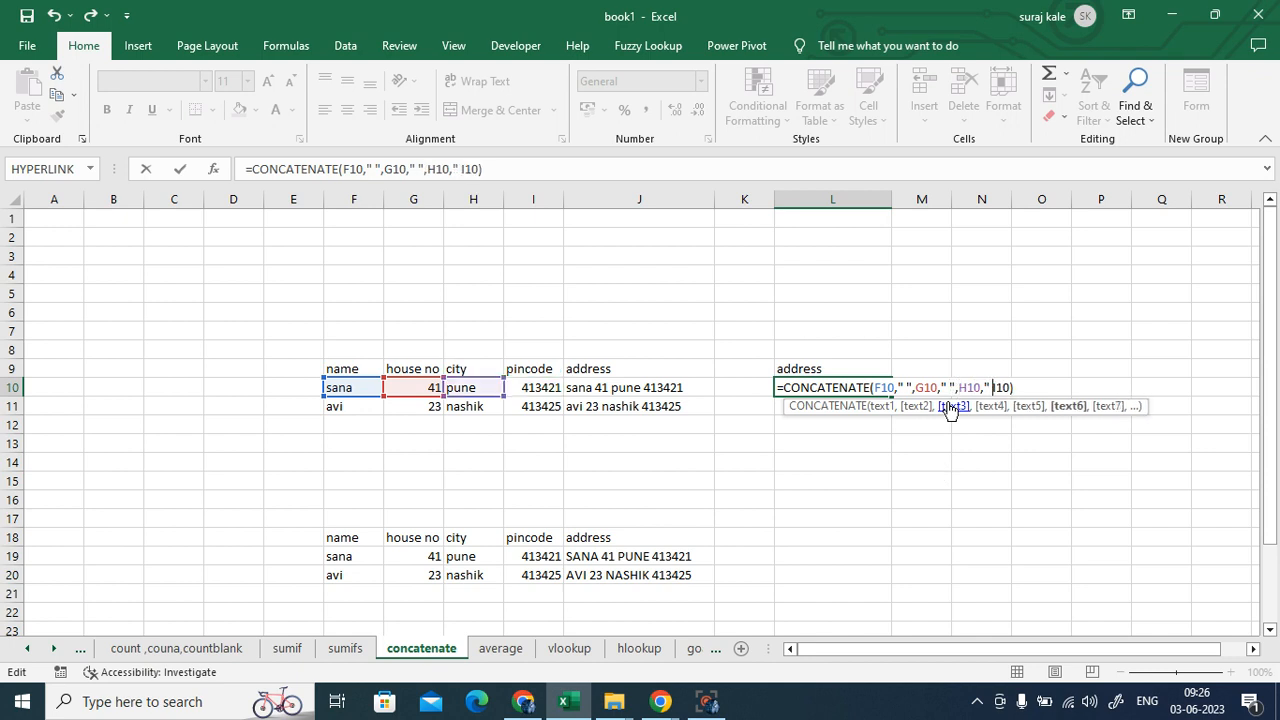
pyautogui.write('",')
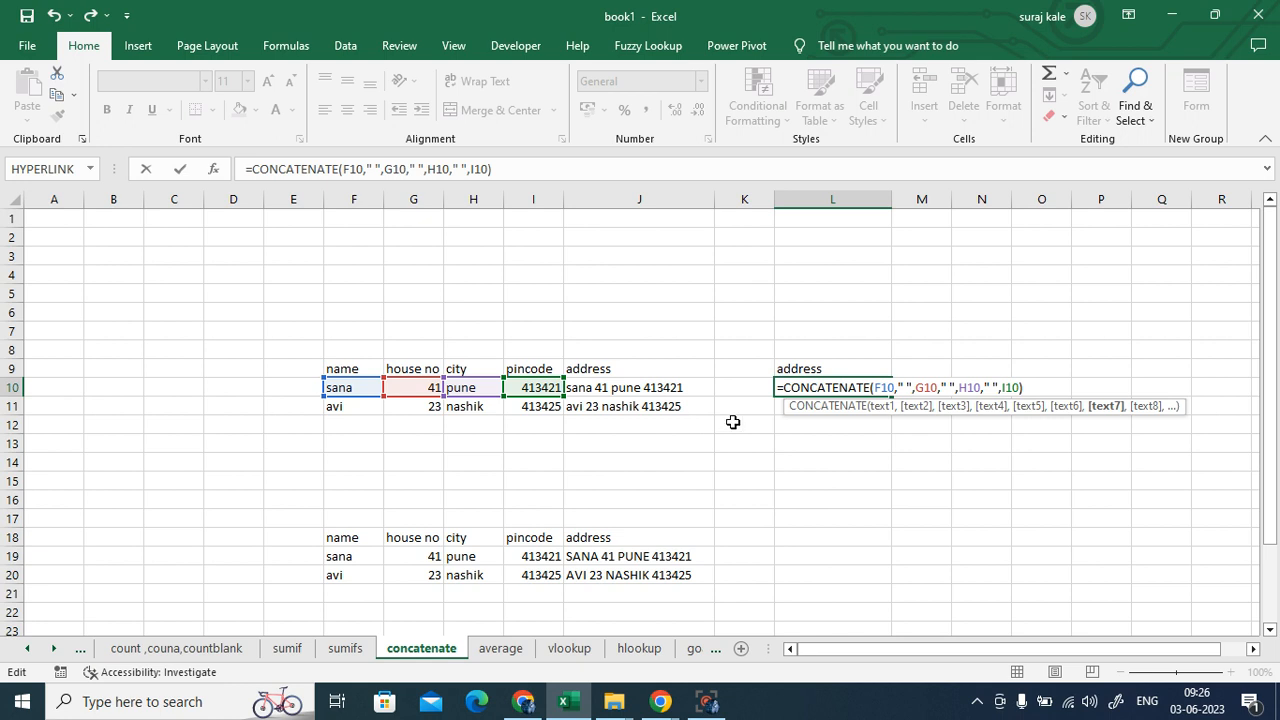
pyautogui.press('Return')
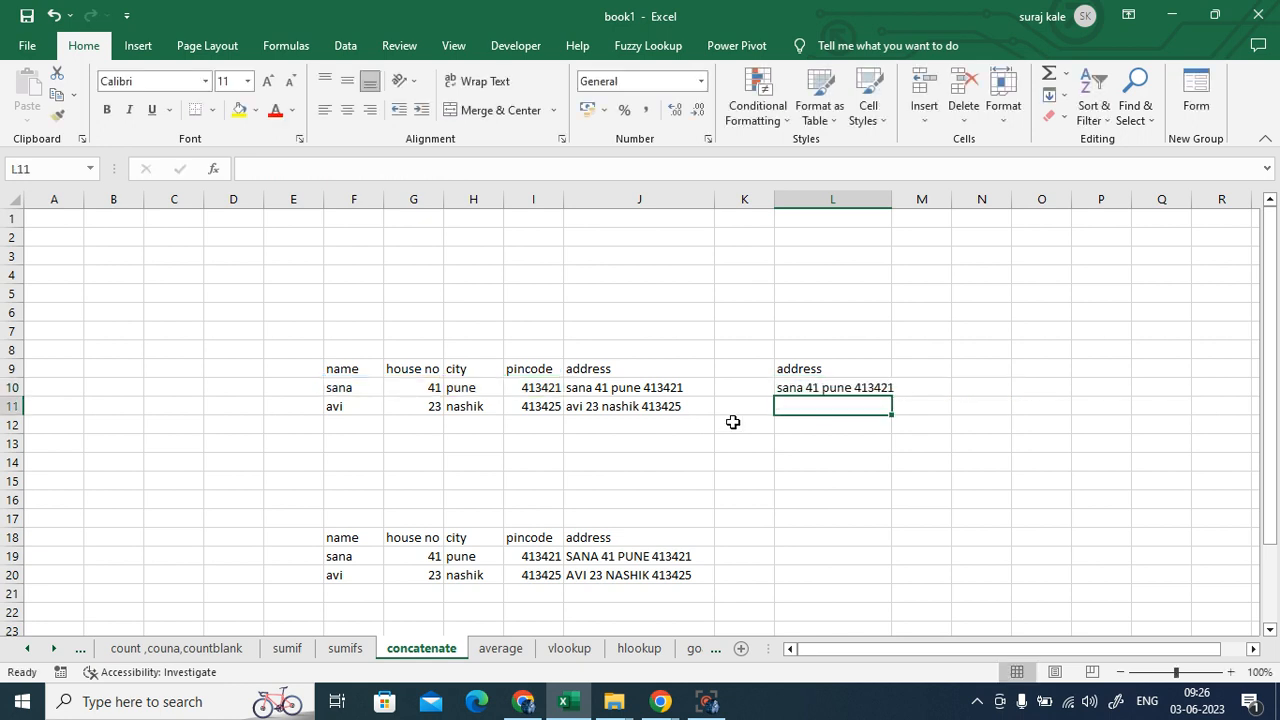
# - Fill L10's spaced join formula down to L11, giving 'avi 23 nashik 413425', then reopen L10's formula
pyautogui.click(838, 397)
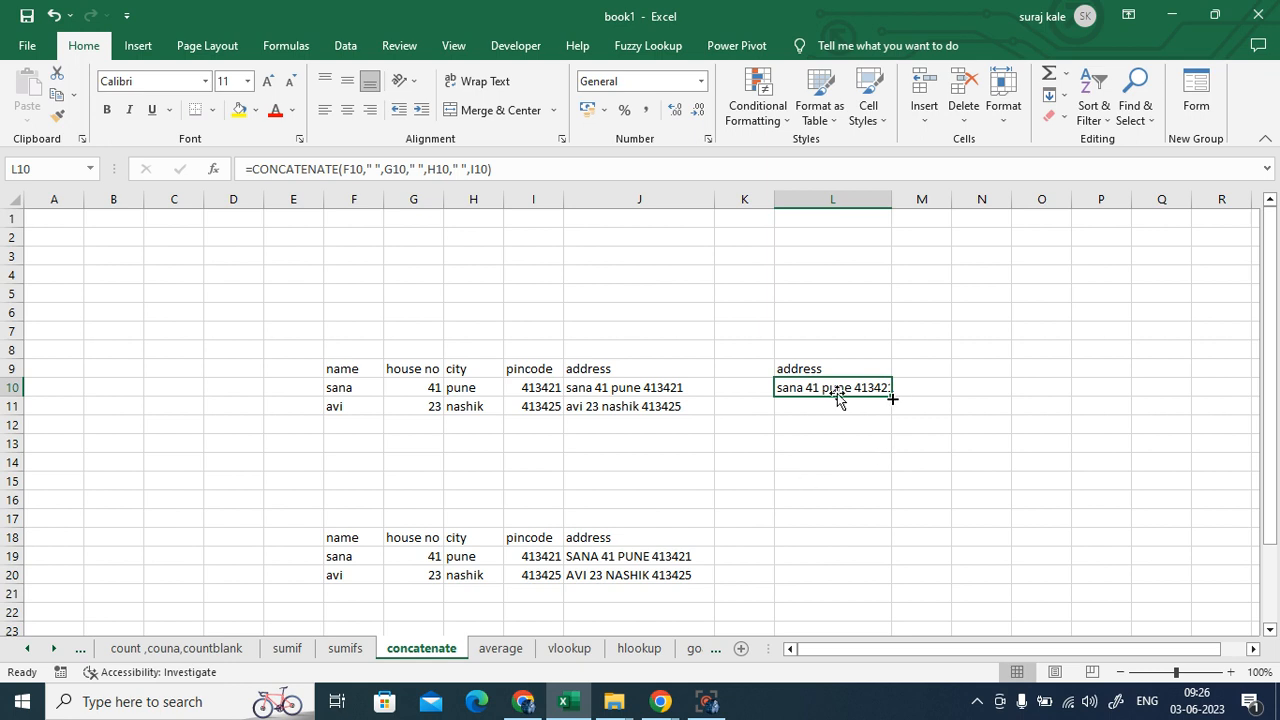
pyautogui.moveTo(891, 398); pyautogui.dragTo(894, 412)
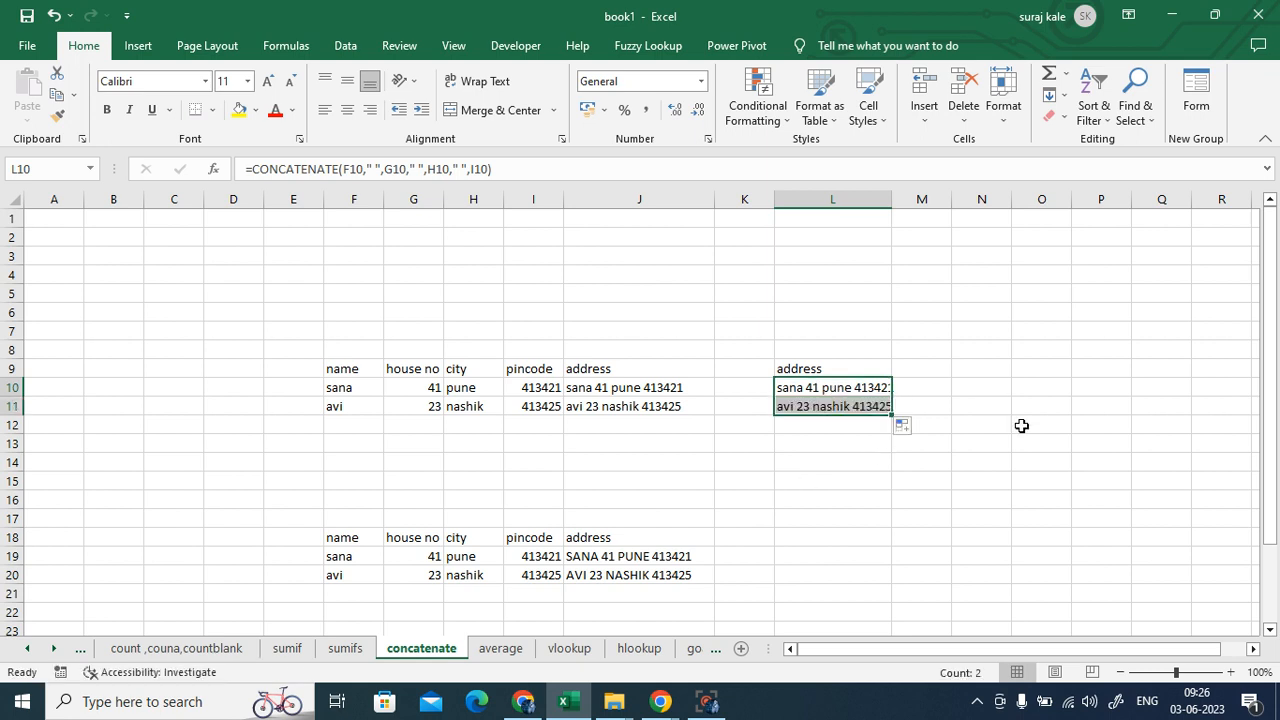
pyautogui.click(826, 389)
pyautogui.doubleClick(826, 389)
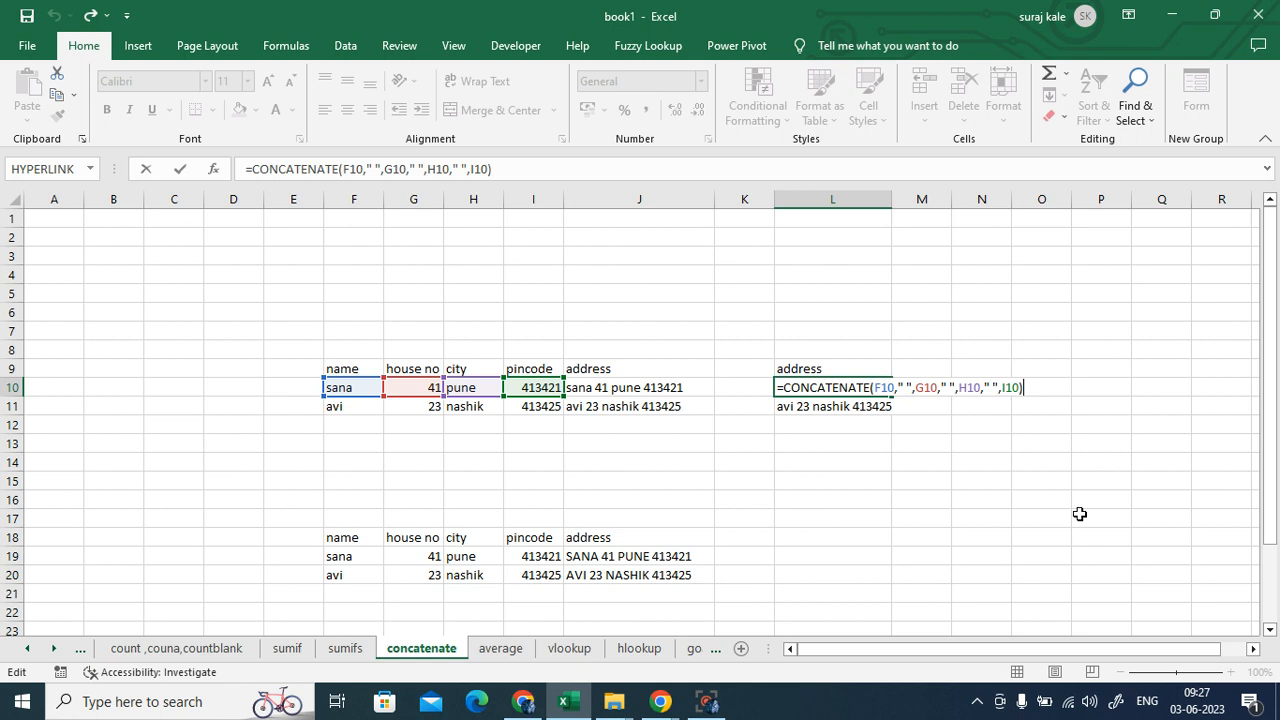
# - Admit the waiting guest to the Meet call and restart presenting the entire screen to everyone
pyautogui.click(516, 704)
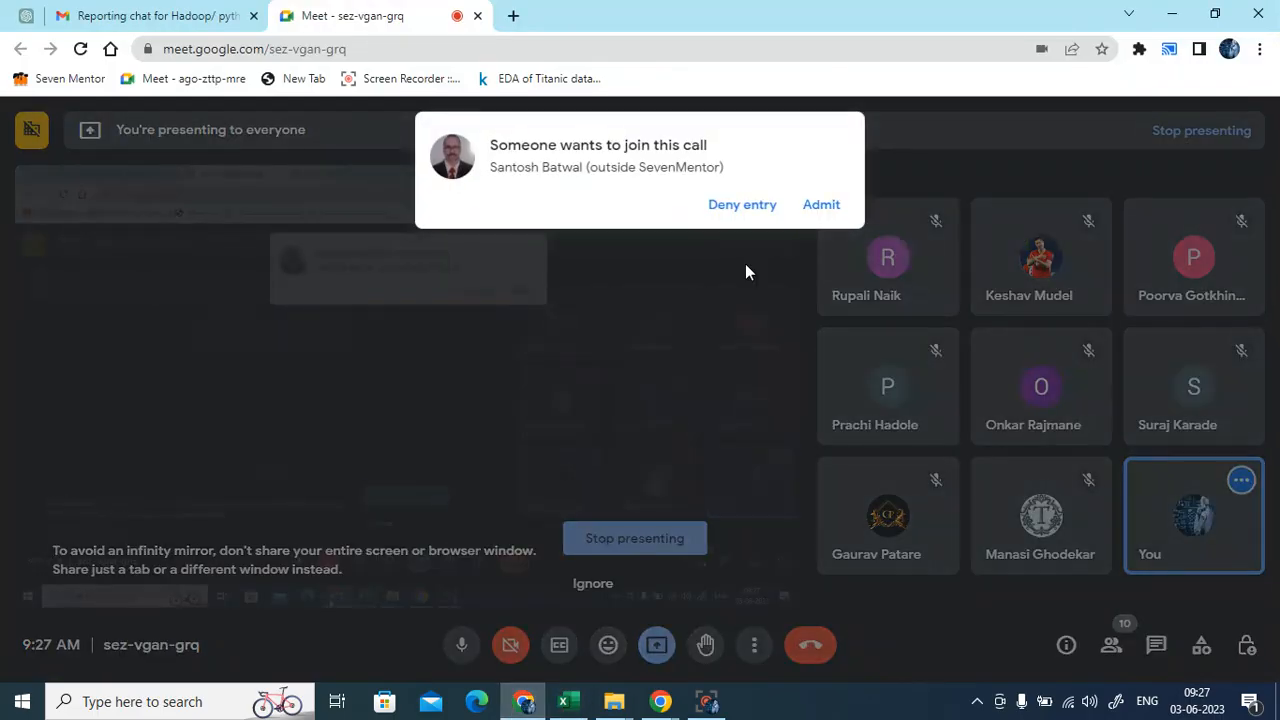
pyautogui.click(819, 205)
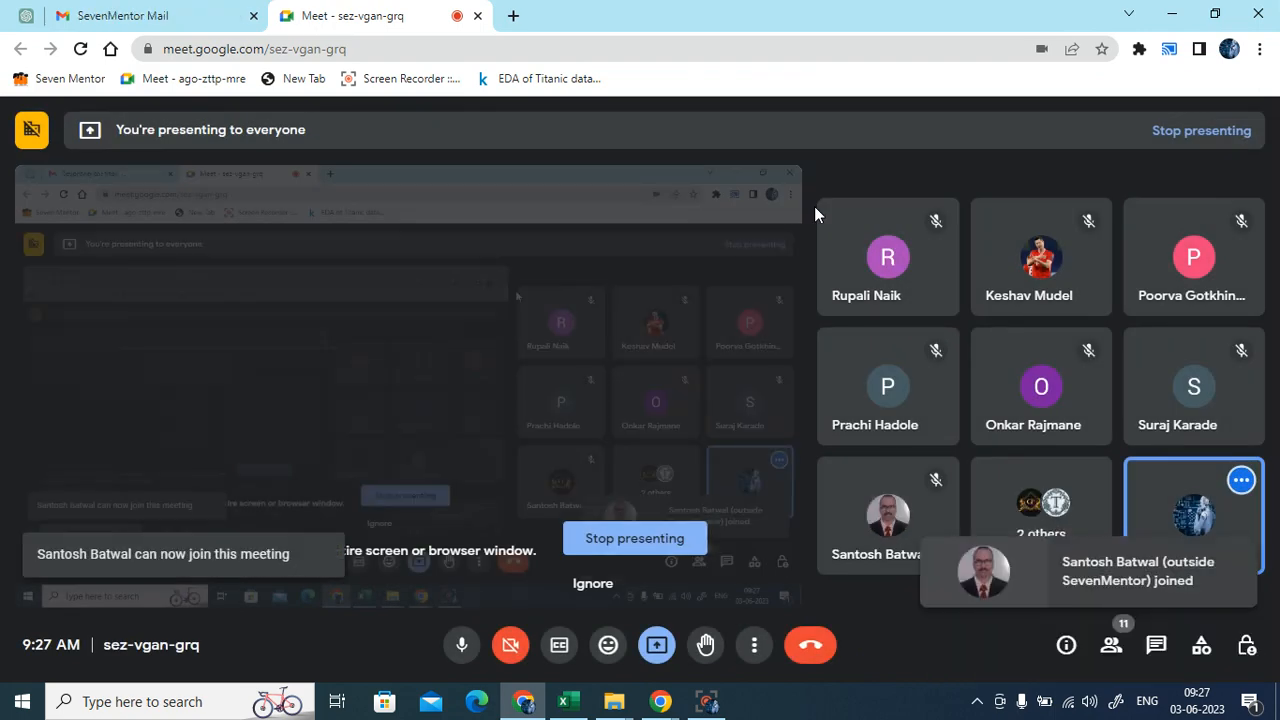
pyautogui.click(655, 538)
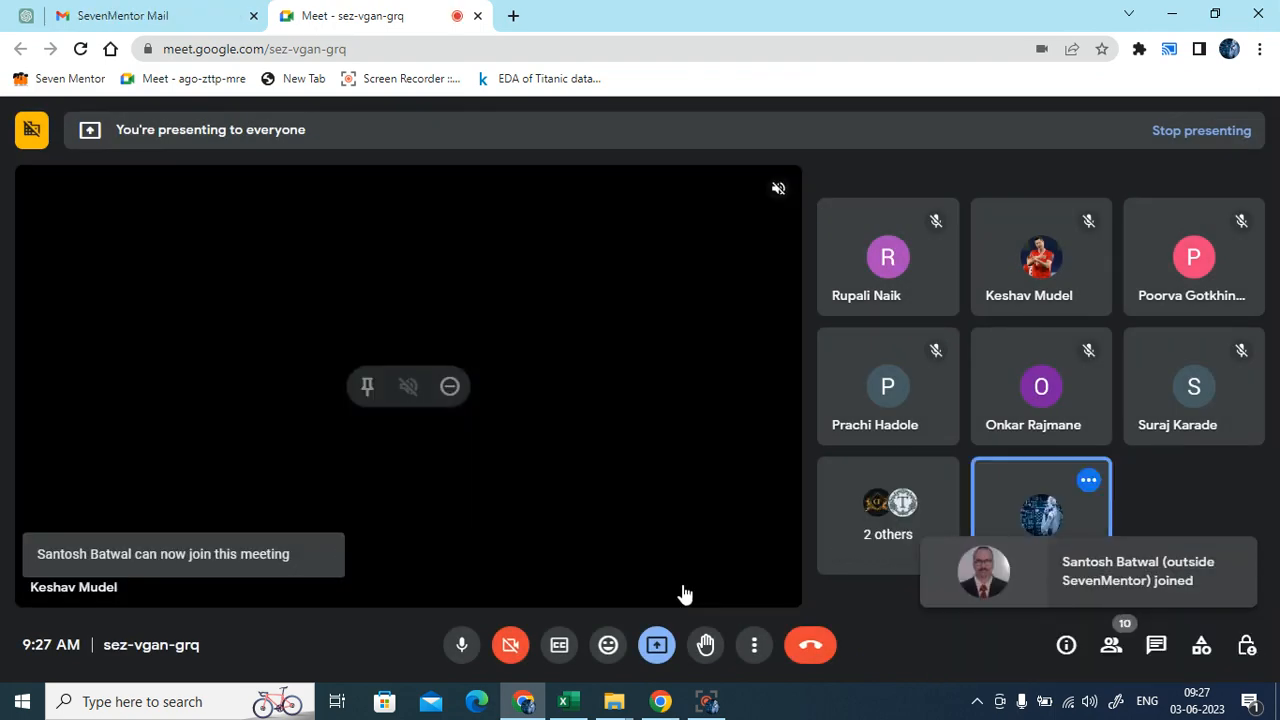
pyautogui.click(657, 645)
pyautogui.click(726, 515)
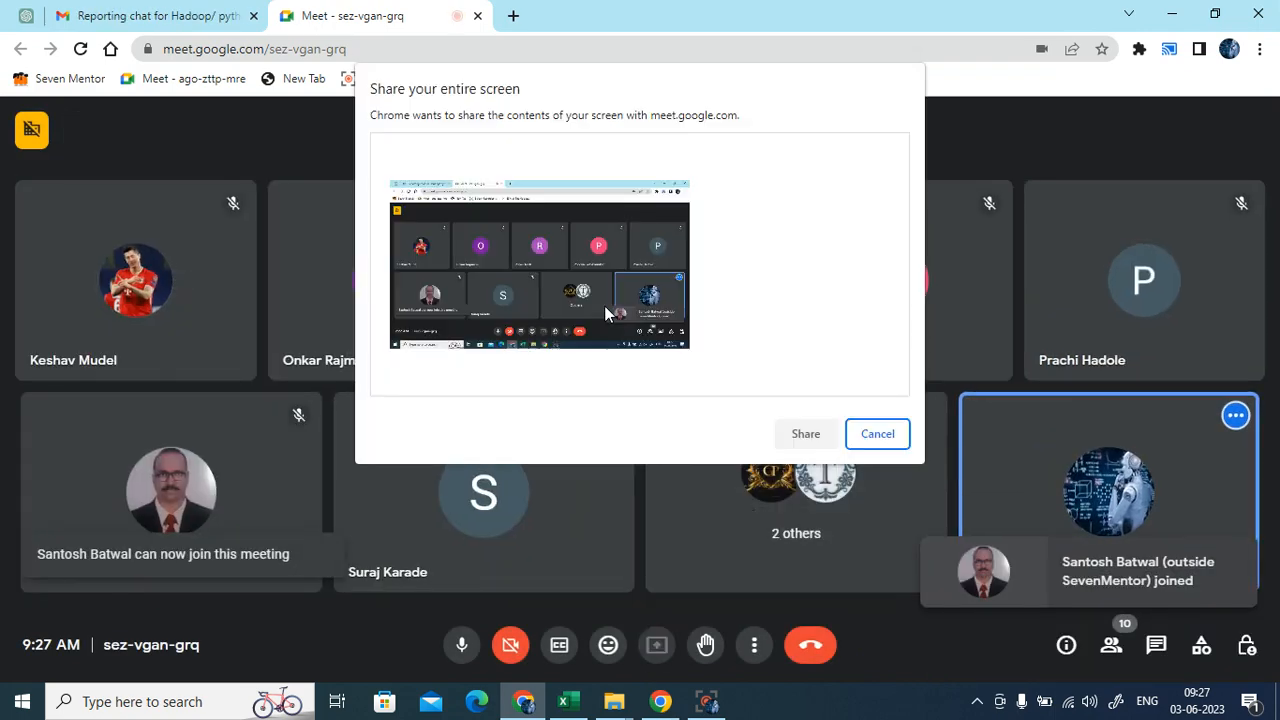
pyautogui.click(806, 433)
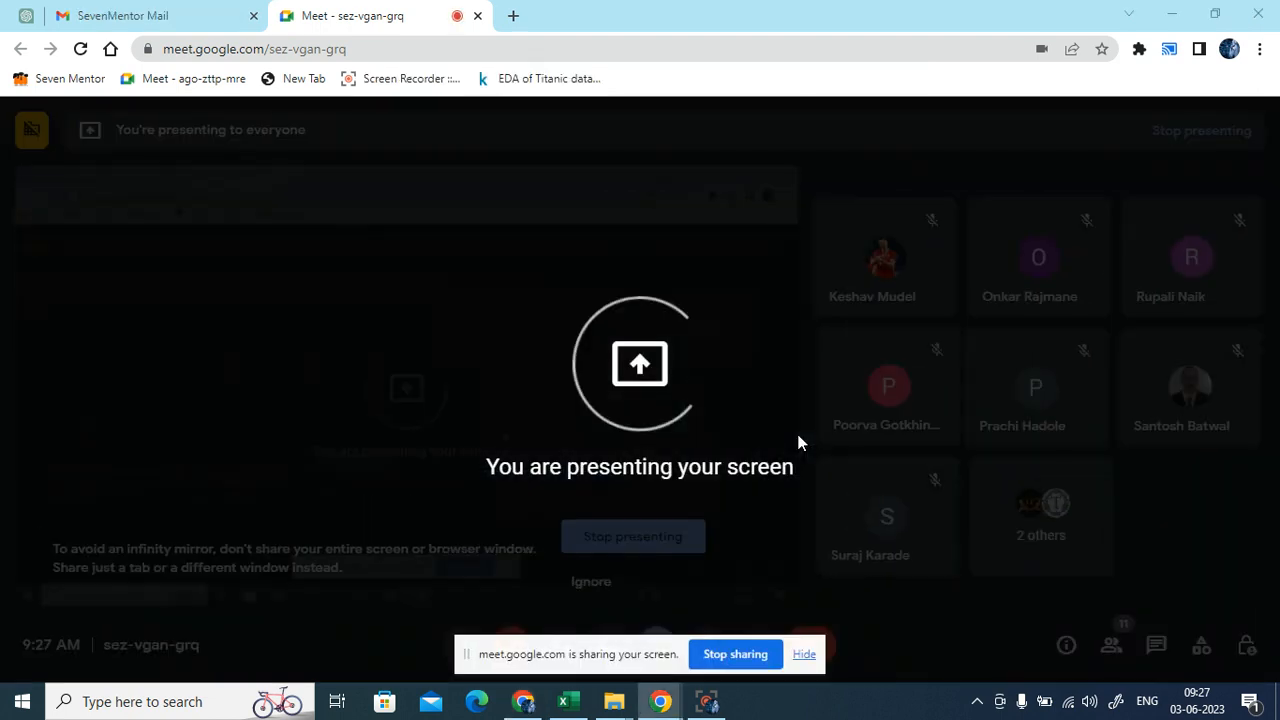
pyautogui.click(804, 655)
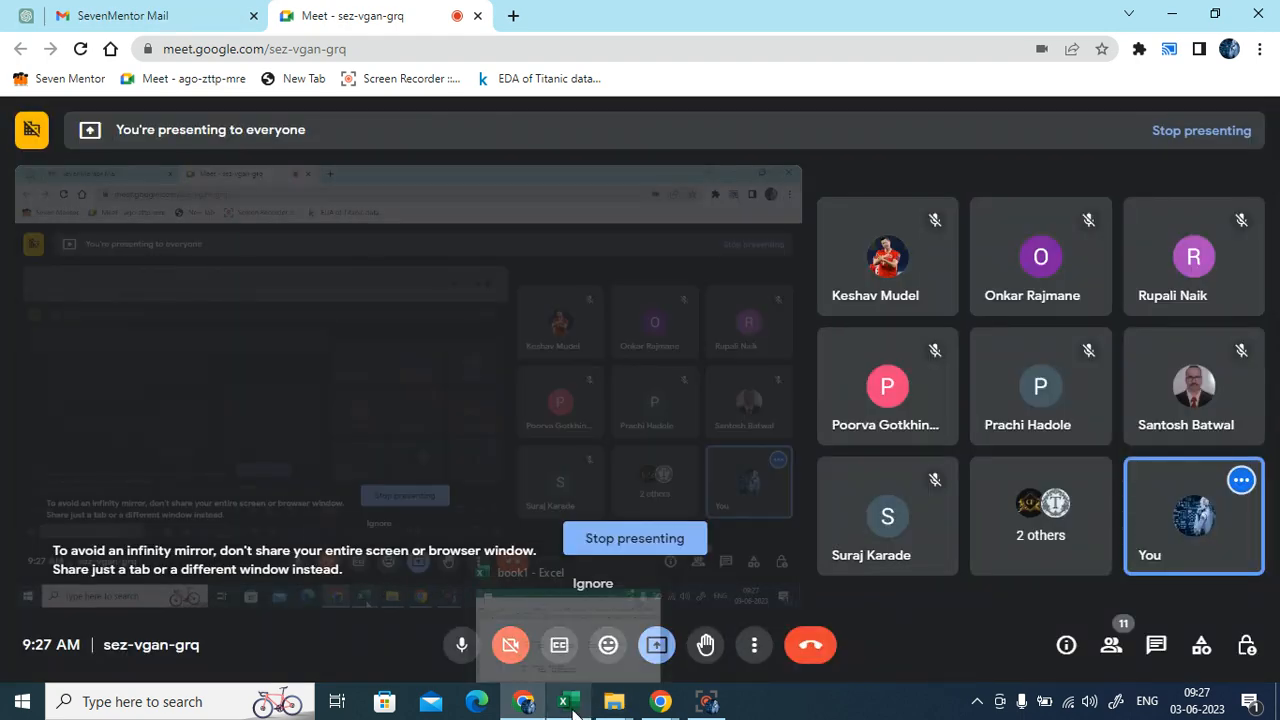
pyautogui.click(568, 704)
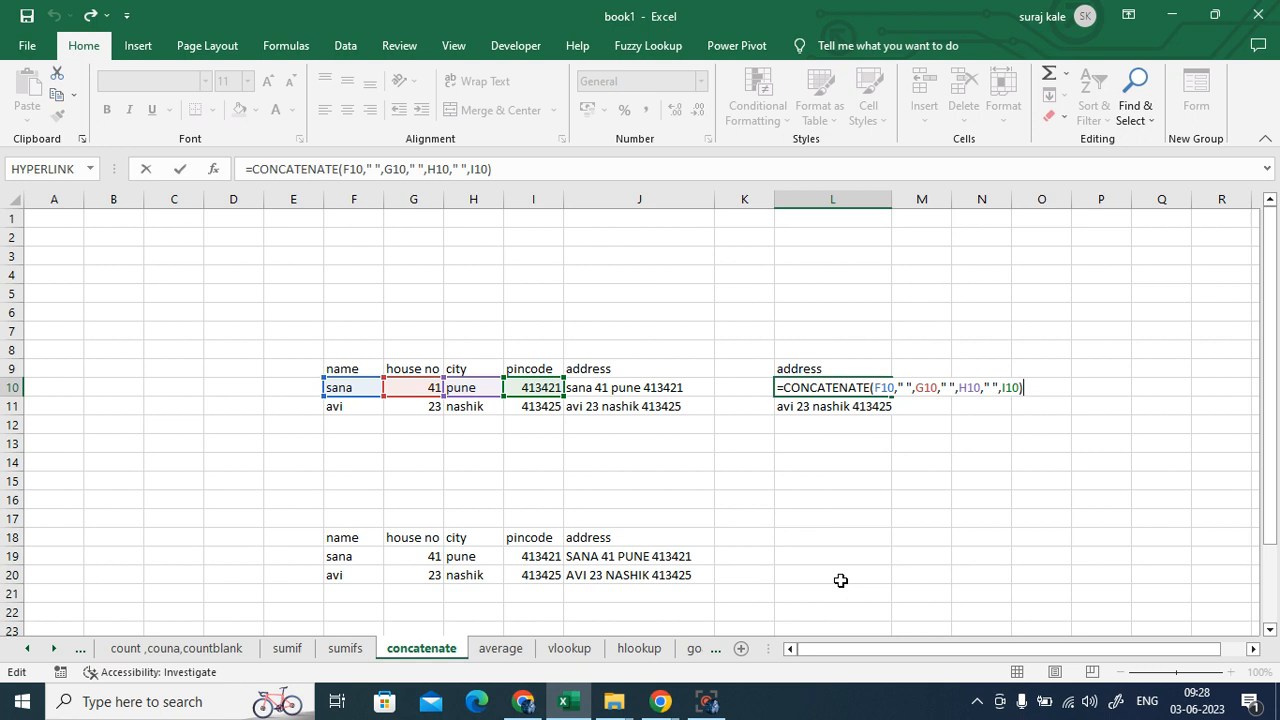
# - Commit L10's join formula (sana 41 pune 413421), narrow column D and widen column E
pyautogui.click(885, 504)
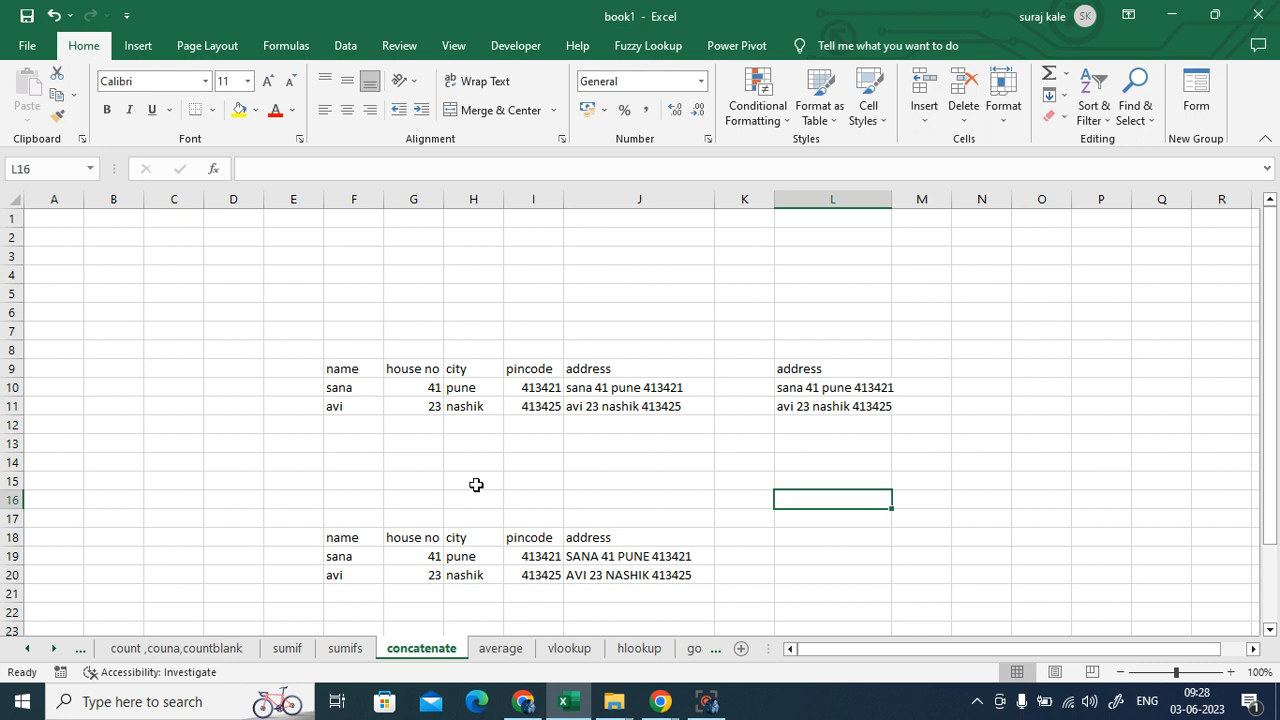
pyautogui.moveTo(264, 199); pyautogui.dragTo(308, 199)
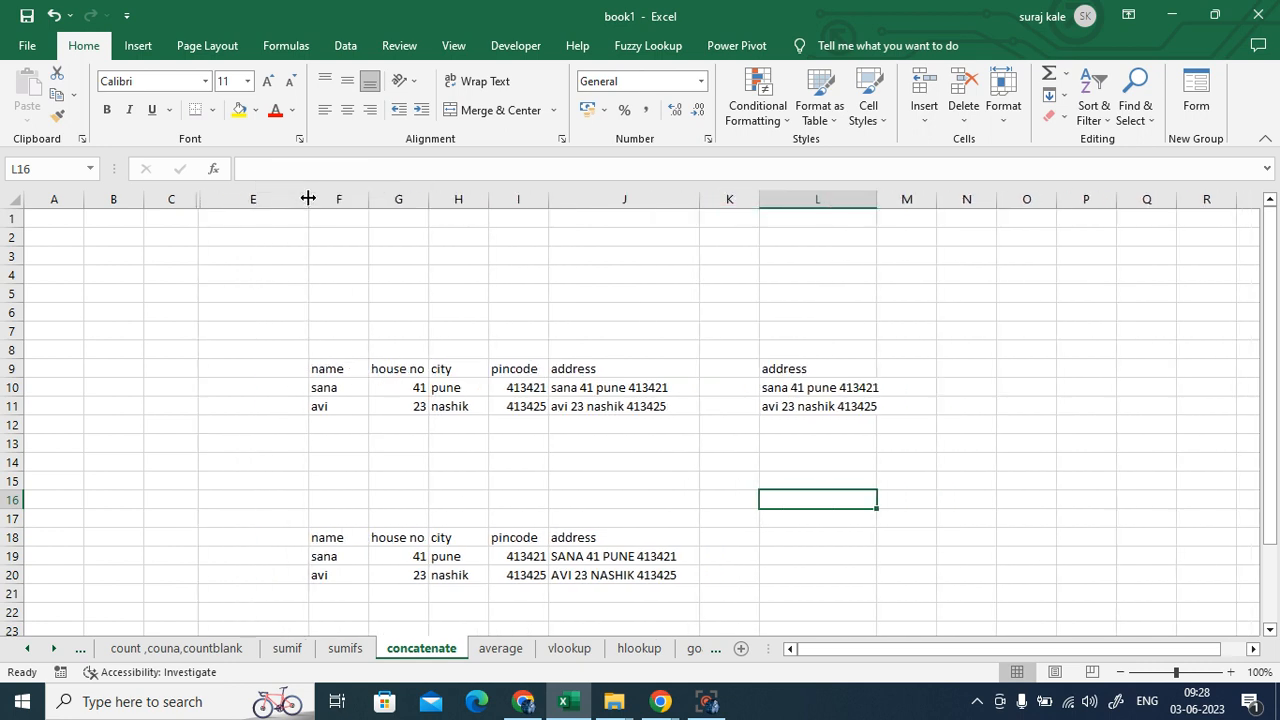
pyautogui.click(248, 371)
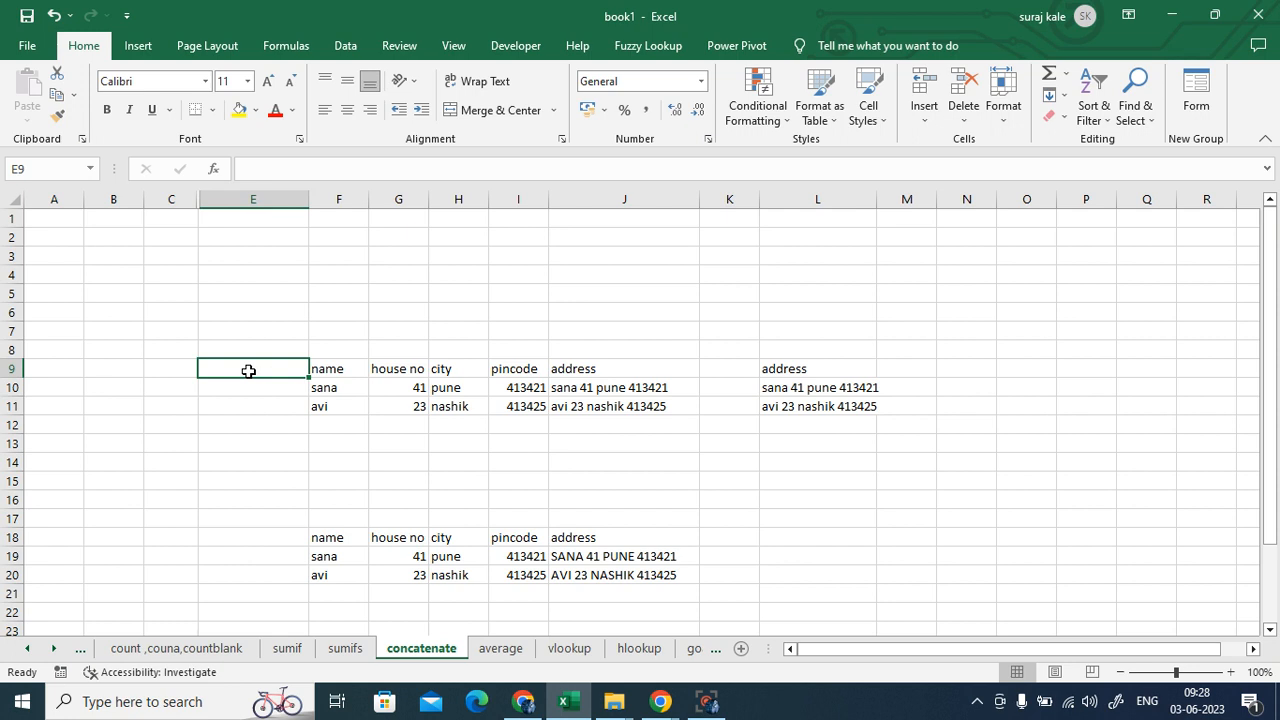
# - Test Flash Fill with 'sana 41 pune' in E10 (Ctrl+E), then clear E10:E12
pyautogui.click(267, 392)
pyautogui.write('sa')
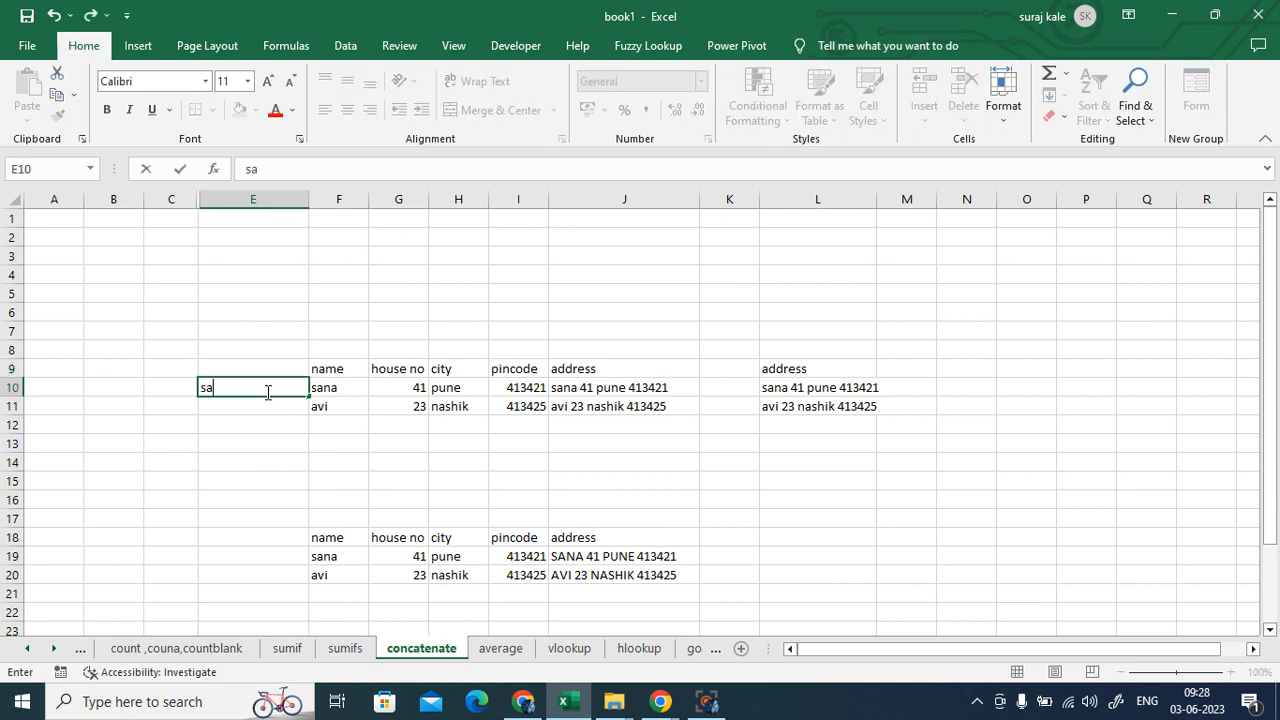
pyautogui.write('na 41 pune')
pyautogui.click(126, 406)
pyautogui.click(257, 386)
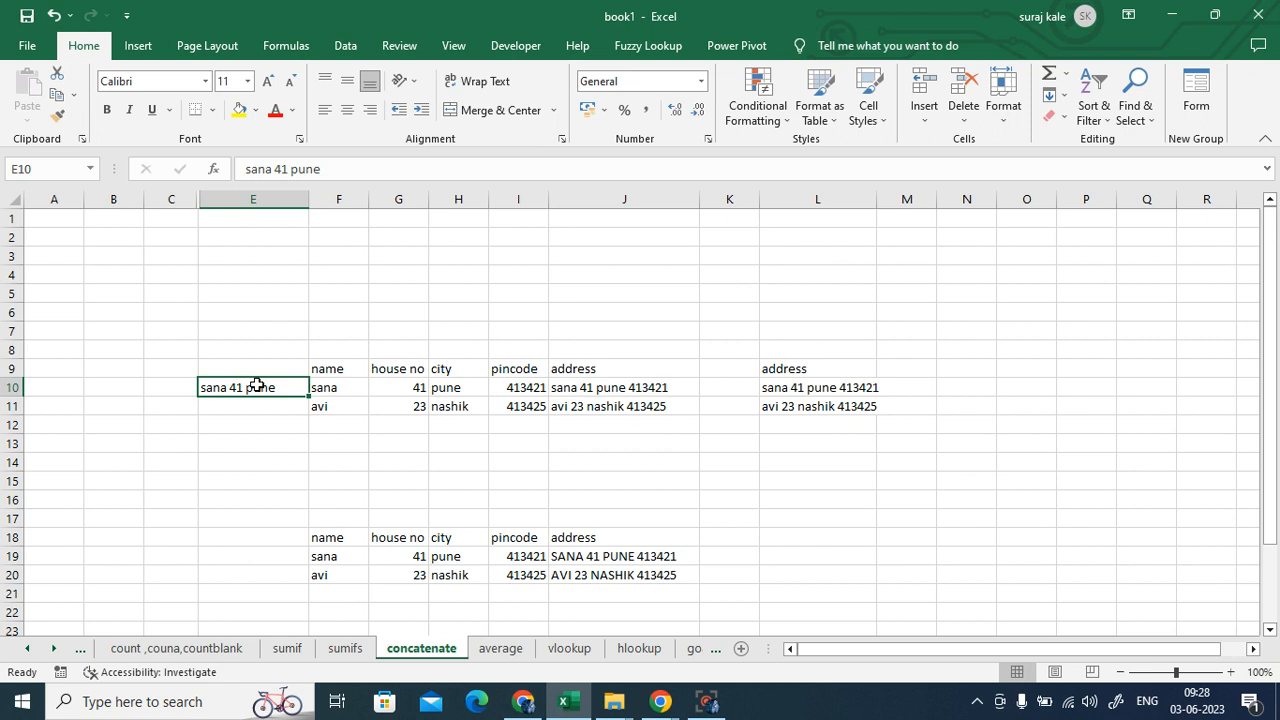
pyautogui.hotkey('ctrl', 'e')
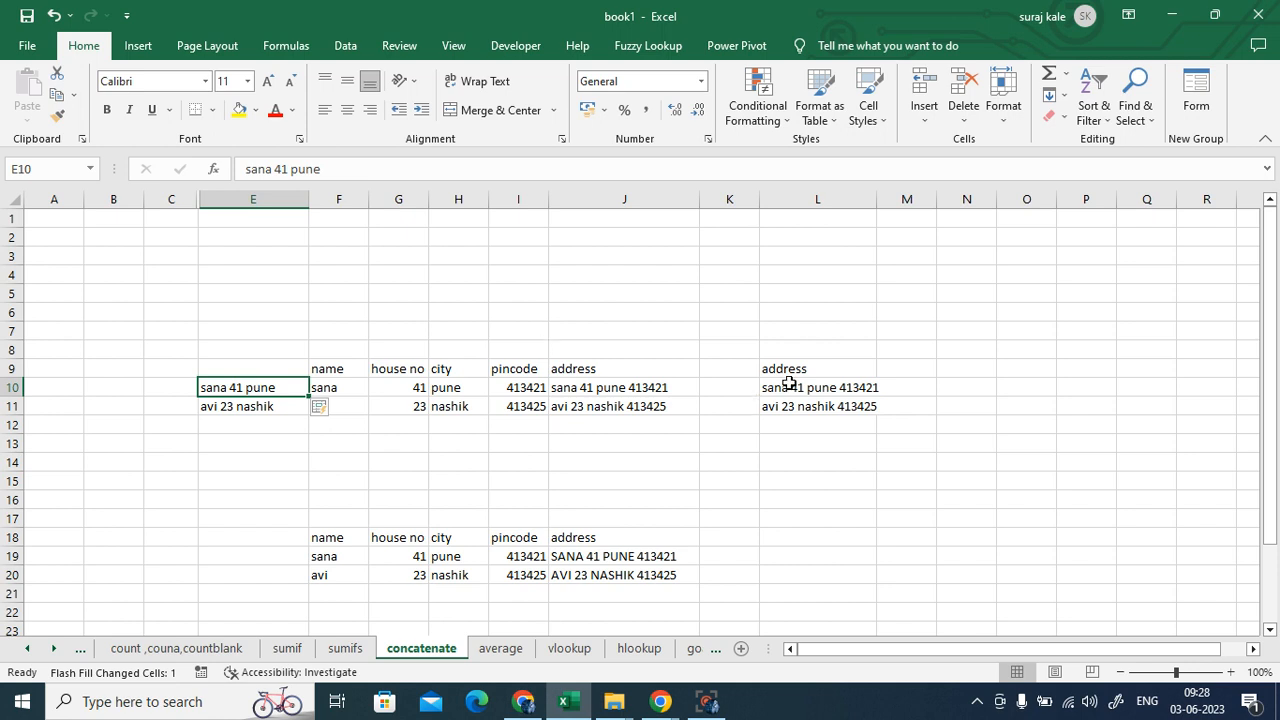
pyautogui.click(274, 446)
pyautogui.moveTo(243, 388); pyautogui.dragTo(245, 420)
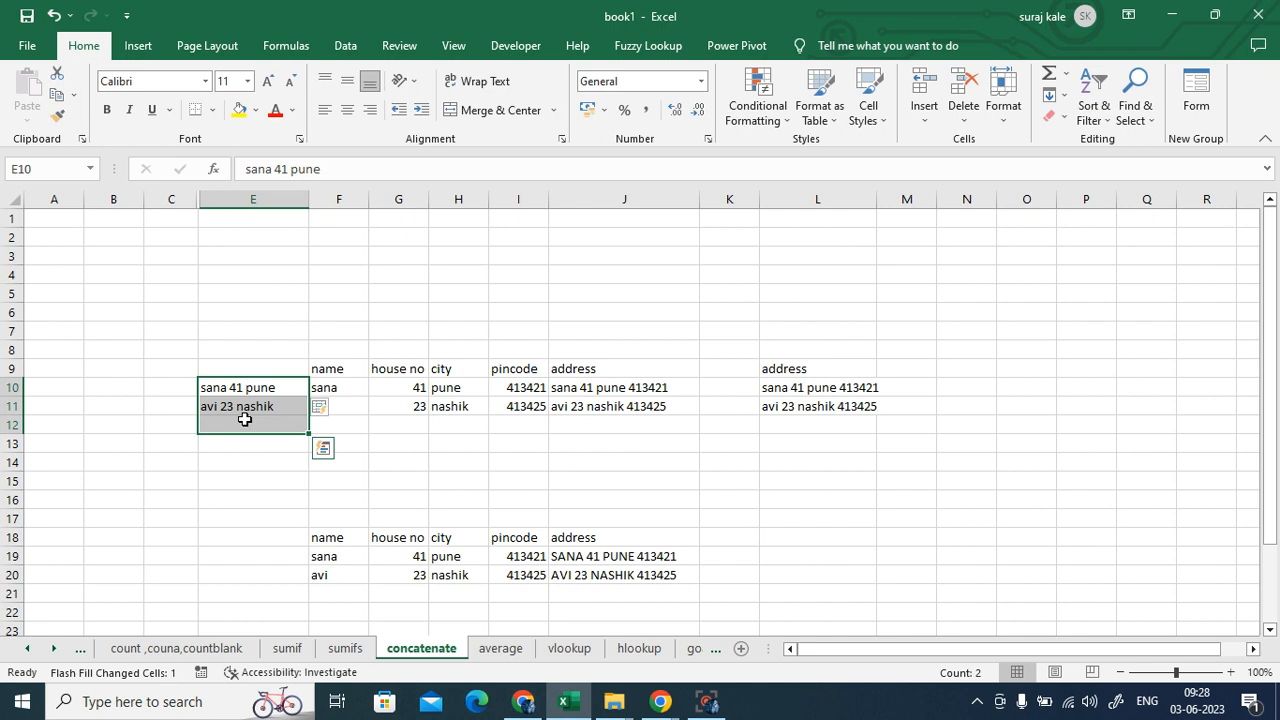
pyautogui.press('Delete')
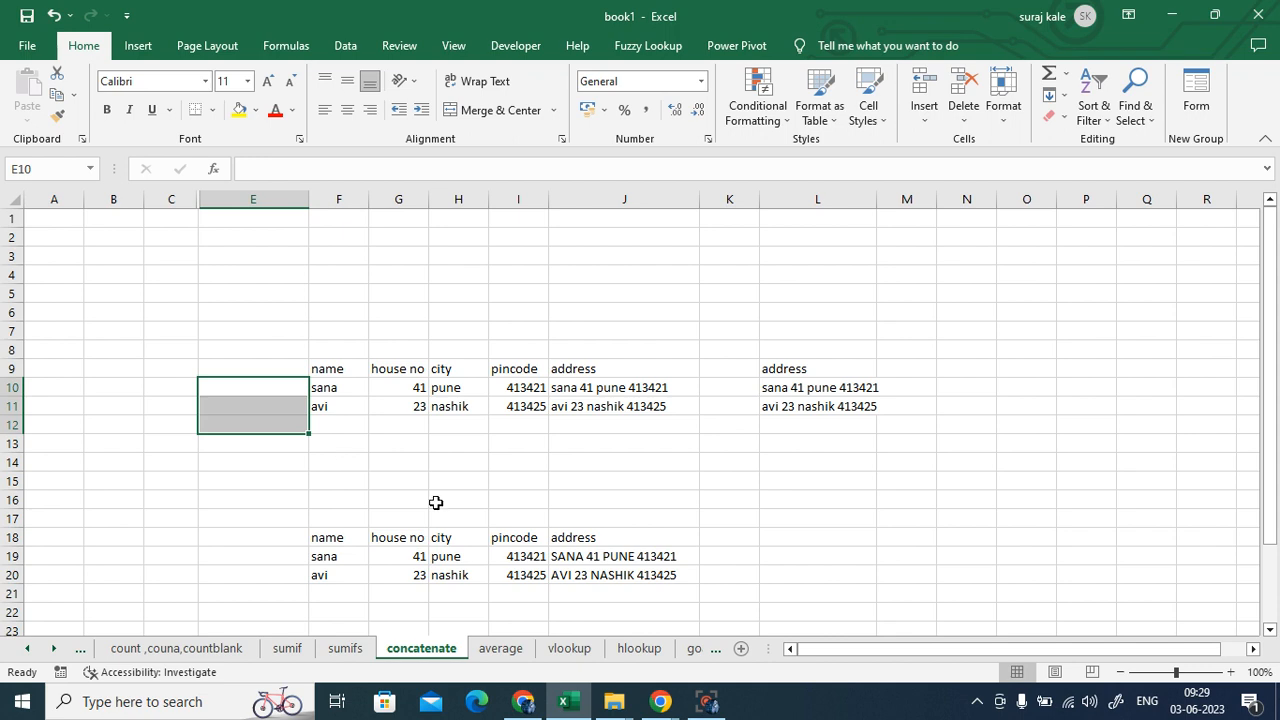
# - Admit another waiting guest into the Google Meet call and return to Excel
pyautogui.click(523, 701)
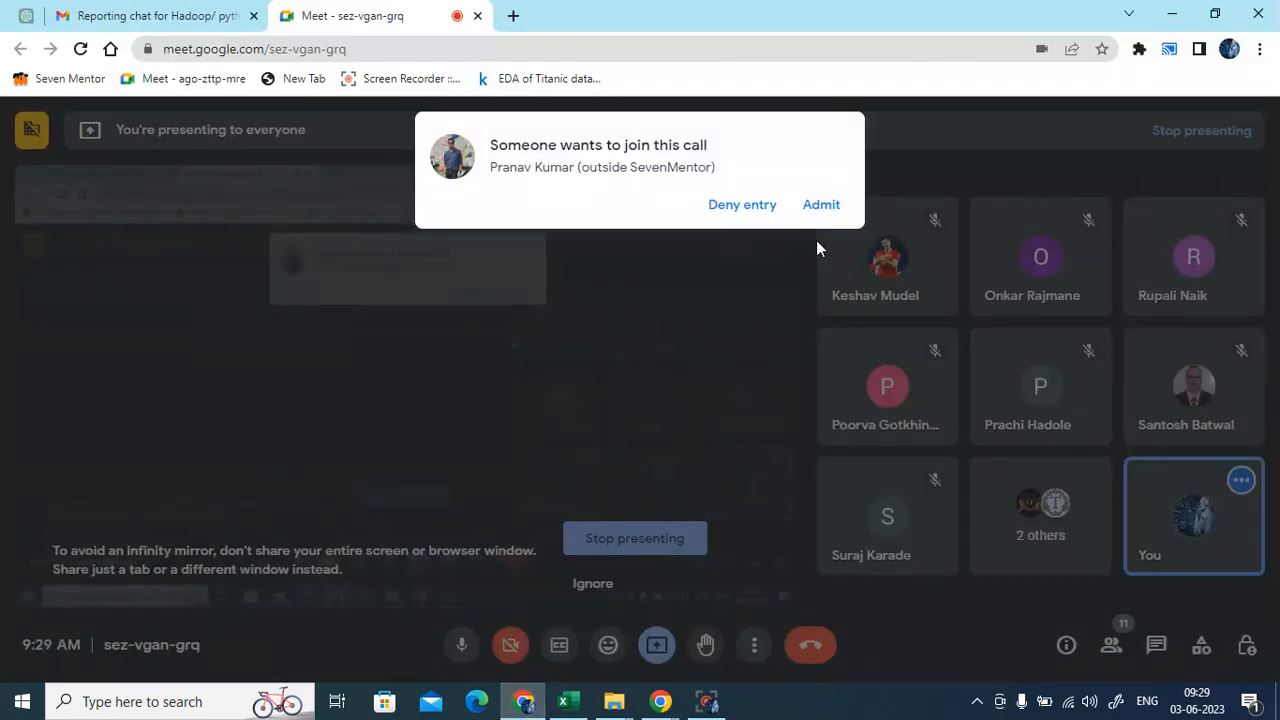
pyautogui.click(814, 205)
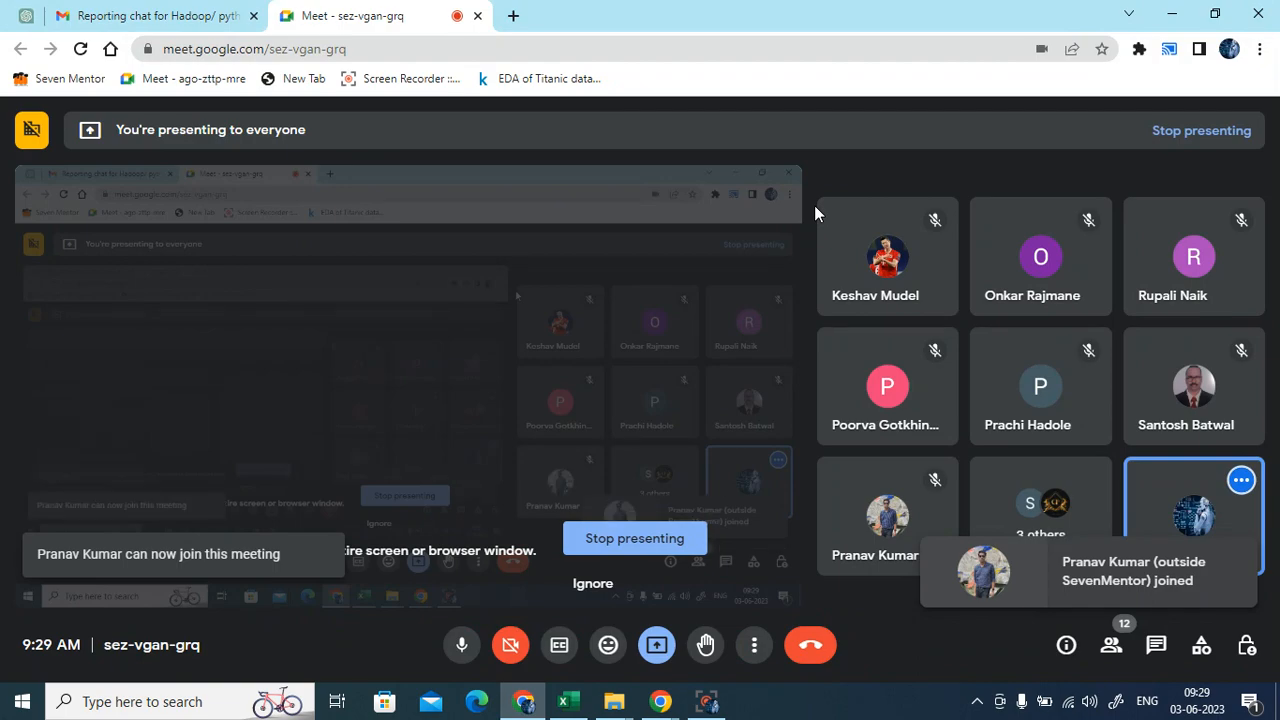
pyautogui.click(563, 701)
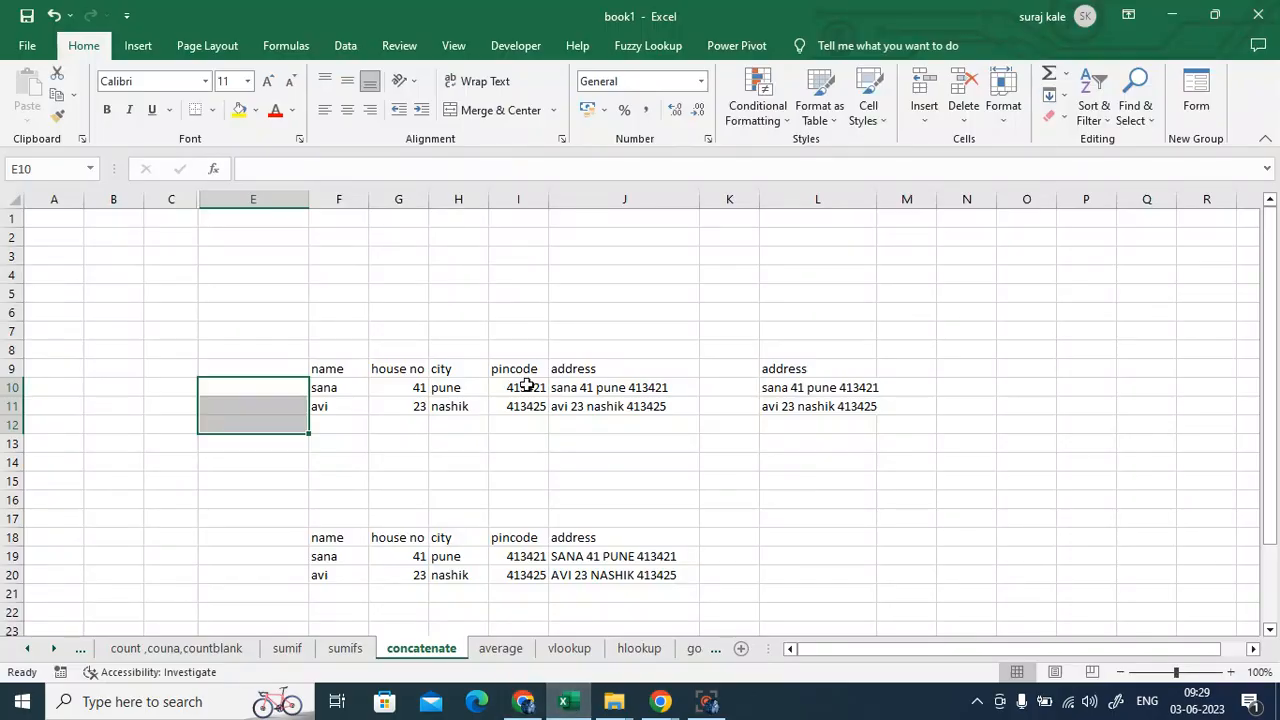
pyautogui.click(864, 454)
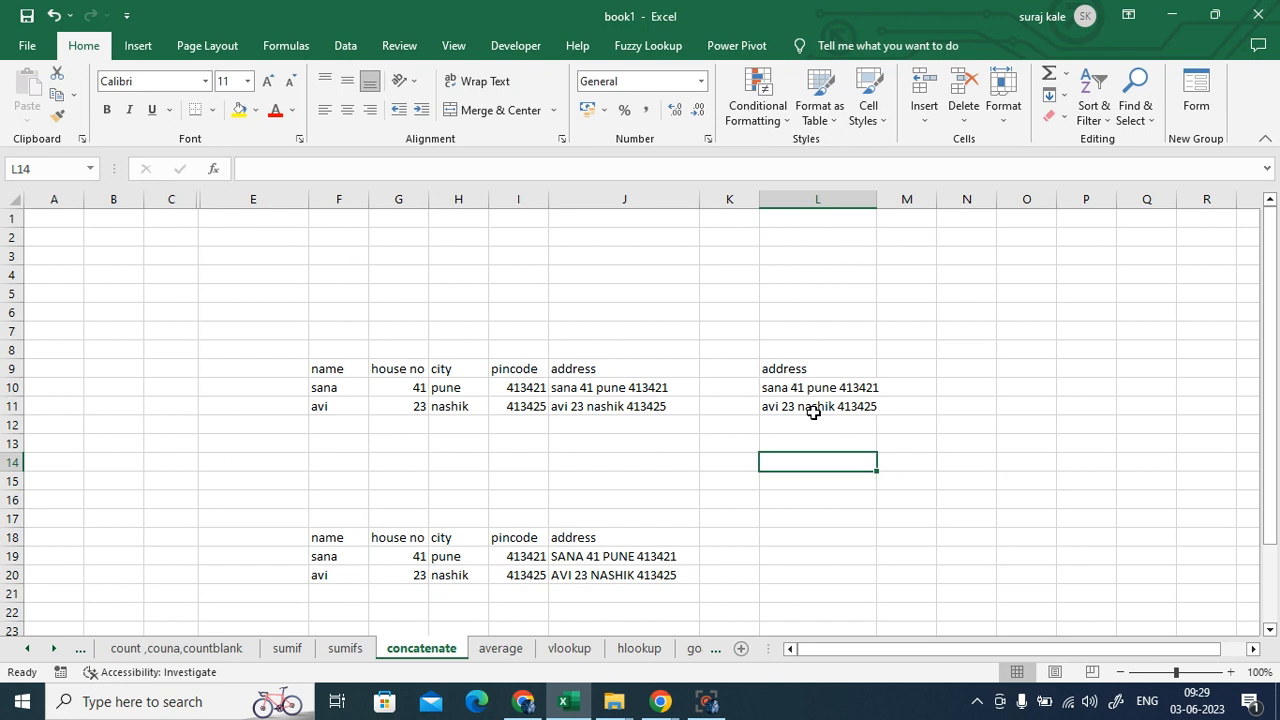
pyautogui.click(791, 395)
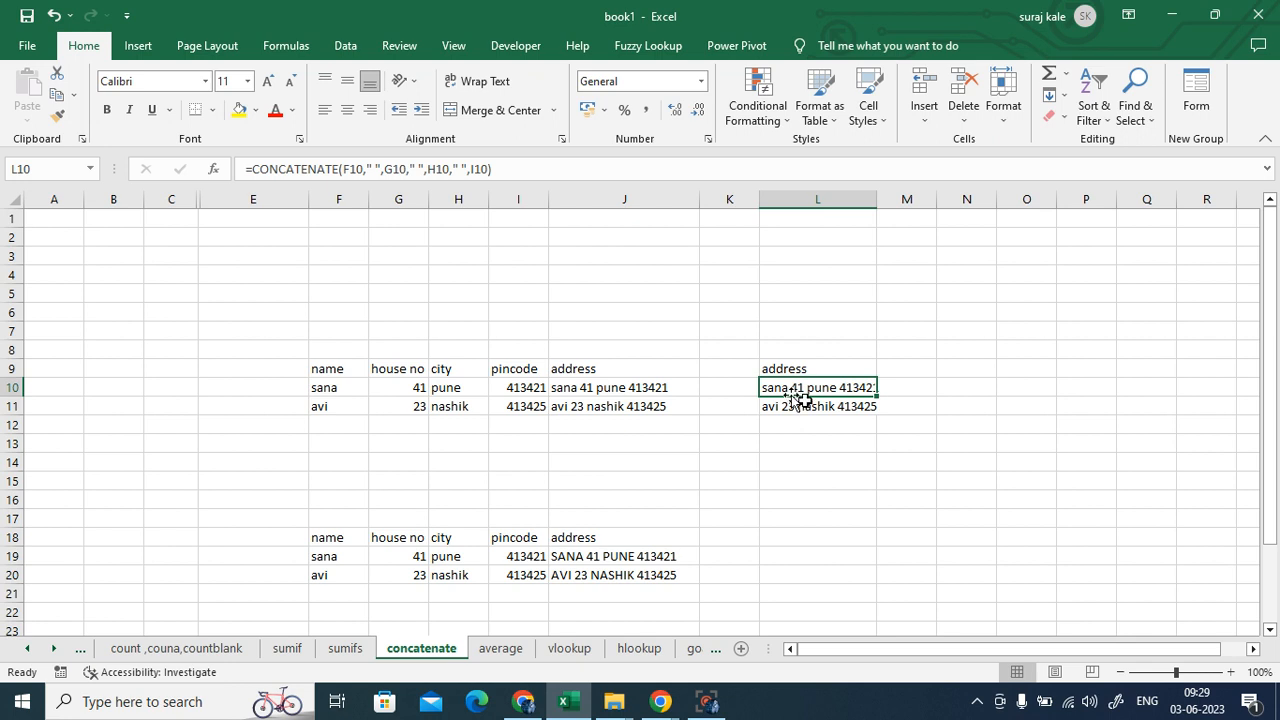
pyautogui.click(62, 372)
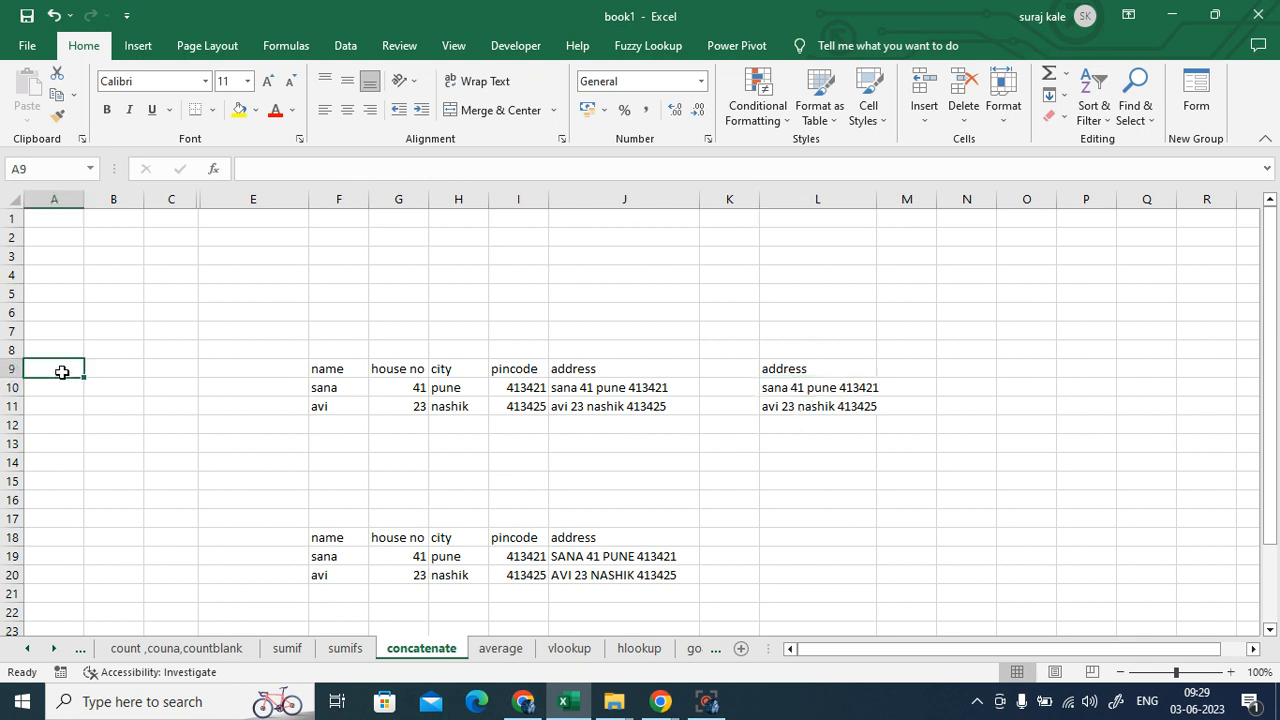
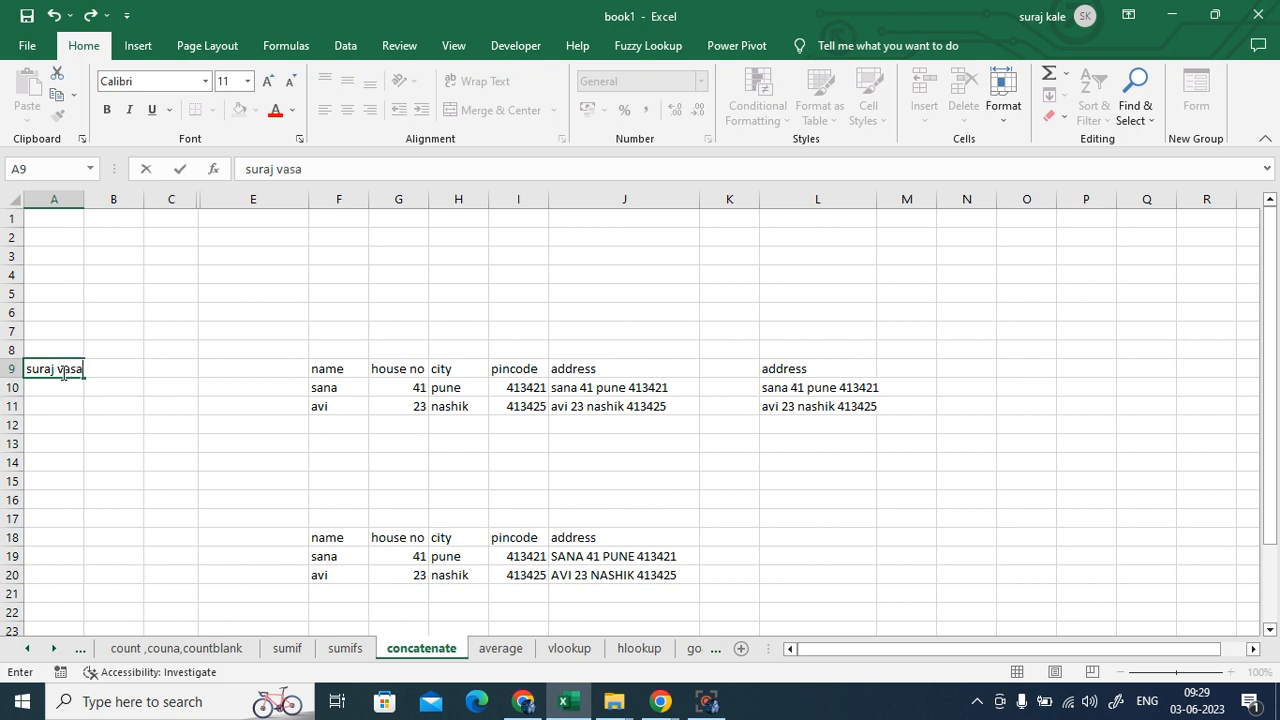
# - Enter a three-word sample full name in A9 and widen column A to fit it
pyautogui.click(171, 443)
pyautogui.moveTo(84, 199); pyautogui.dragTo(154, 199)
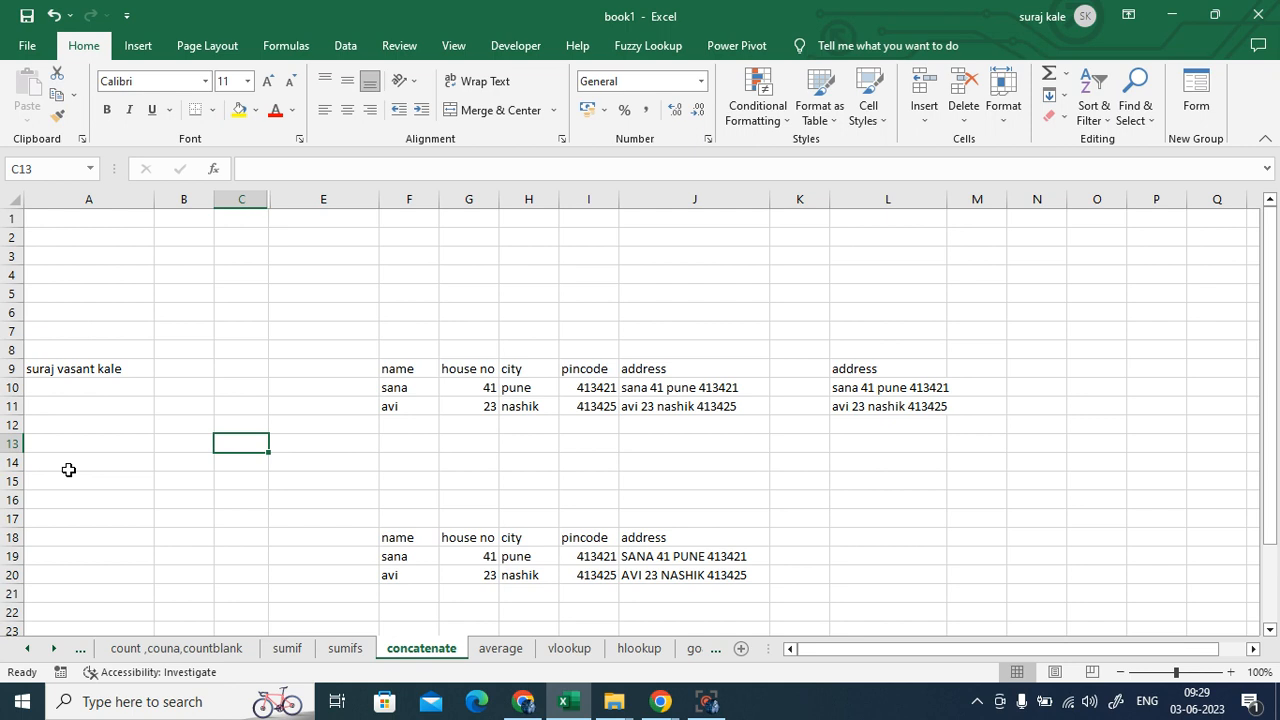
pyautogui.click(60, 369)
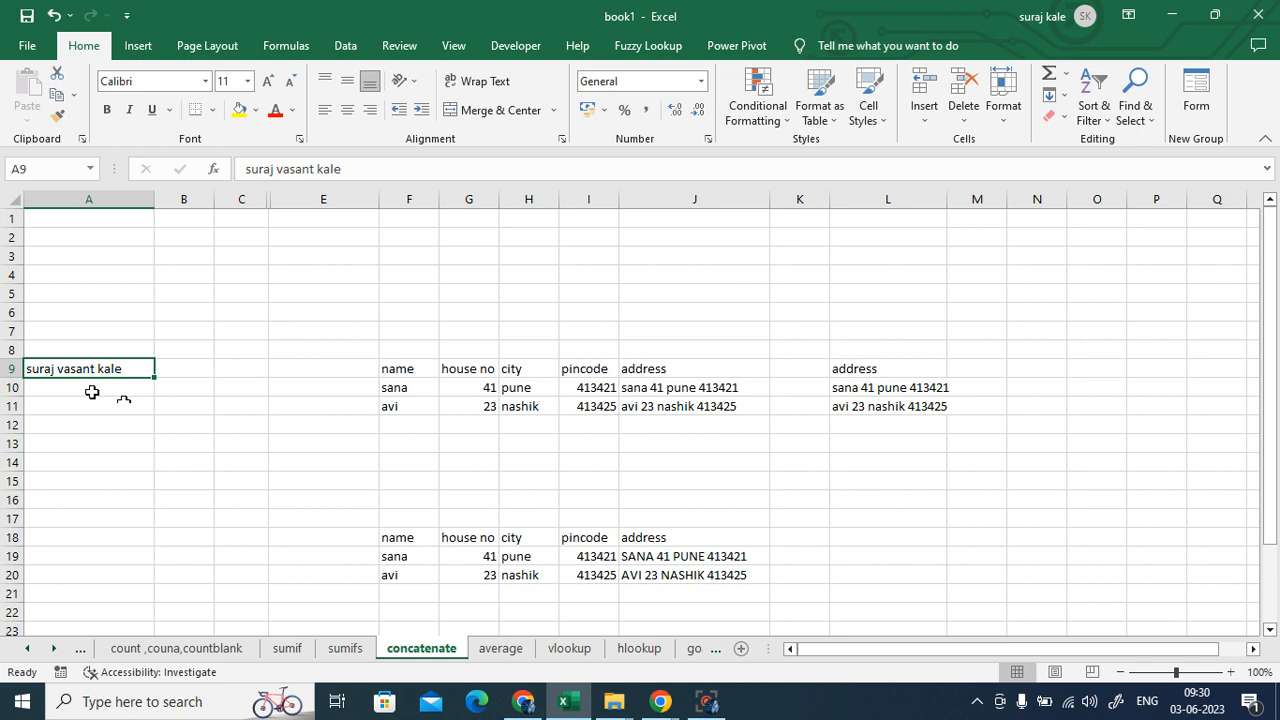
pyautogui.click(345, 45)
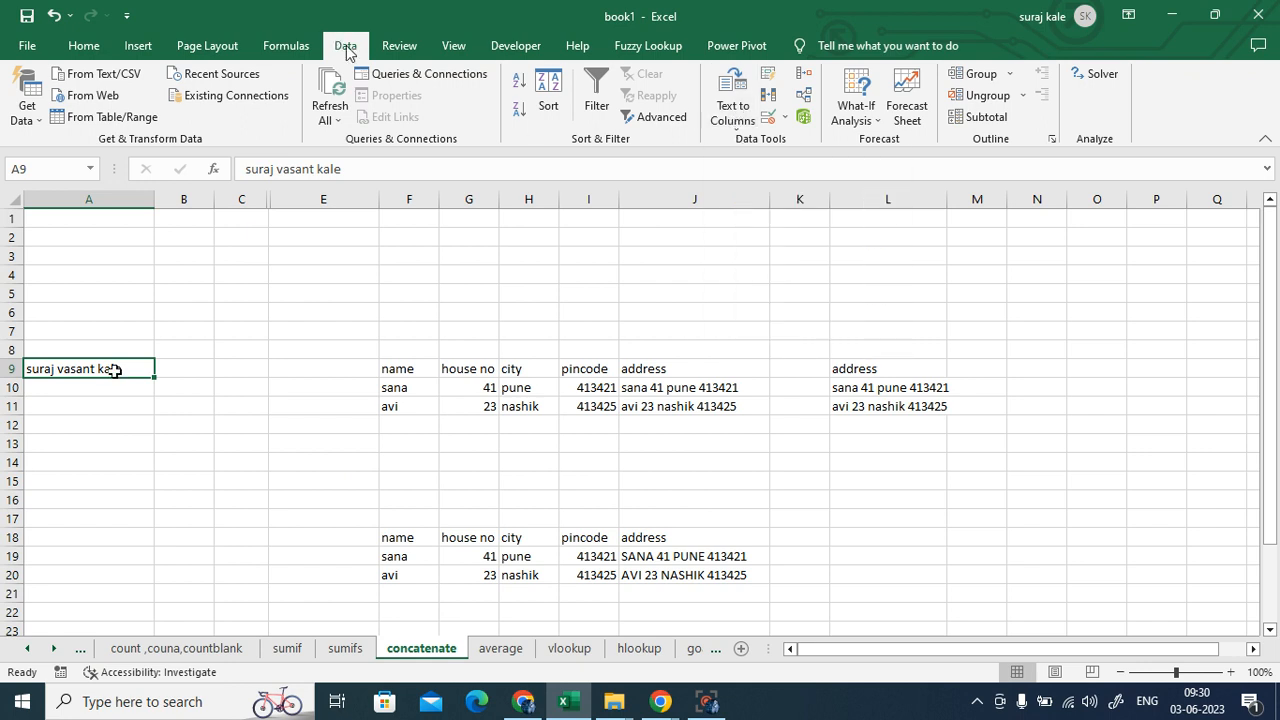
# - Split A9's name into A9, B9 and C9 using Text to Columns, Delimited on Space only
pyautogui.click(737, 108)
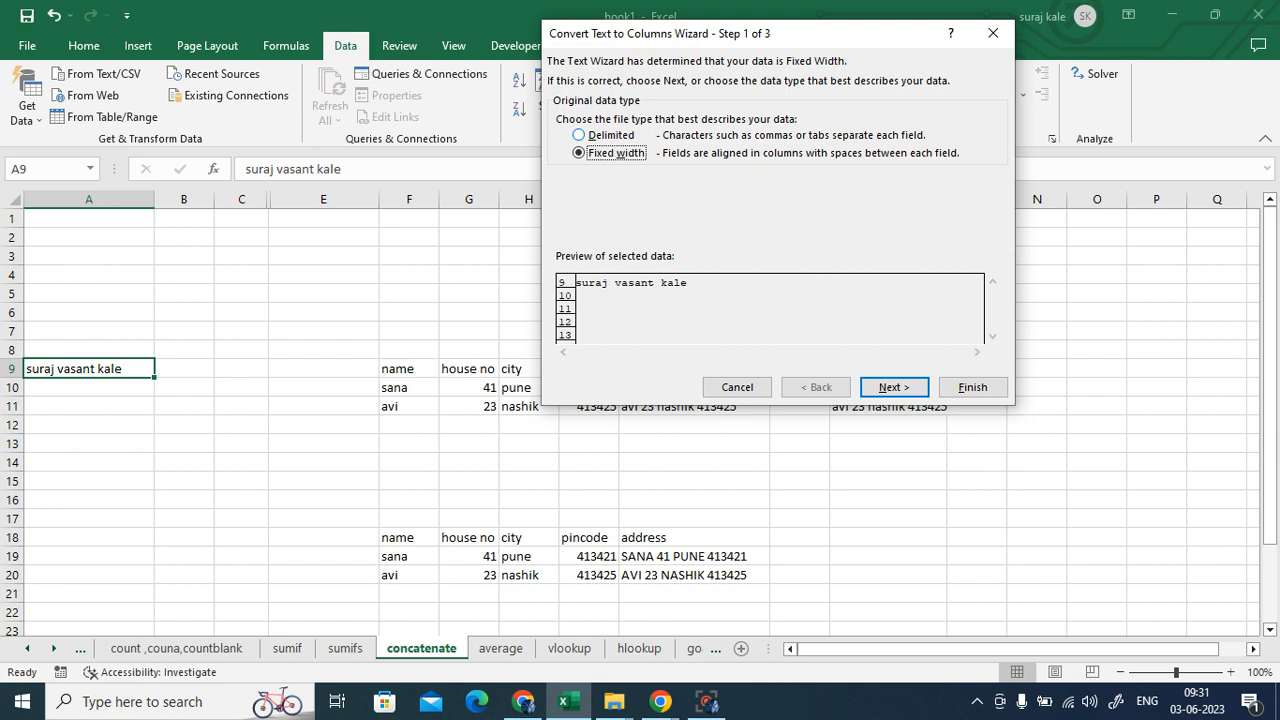
pyautogui.click(583, 137)
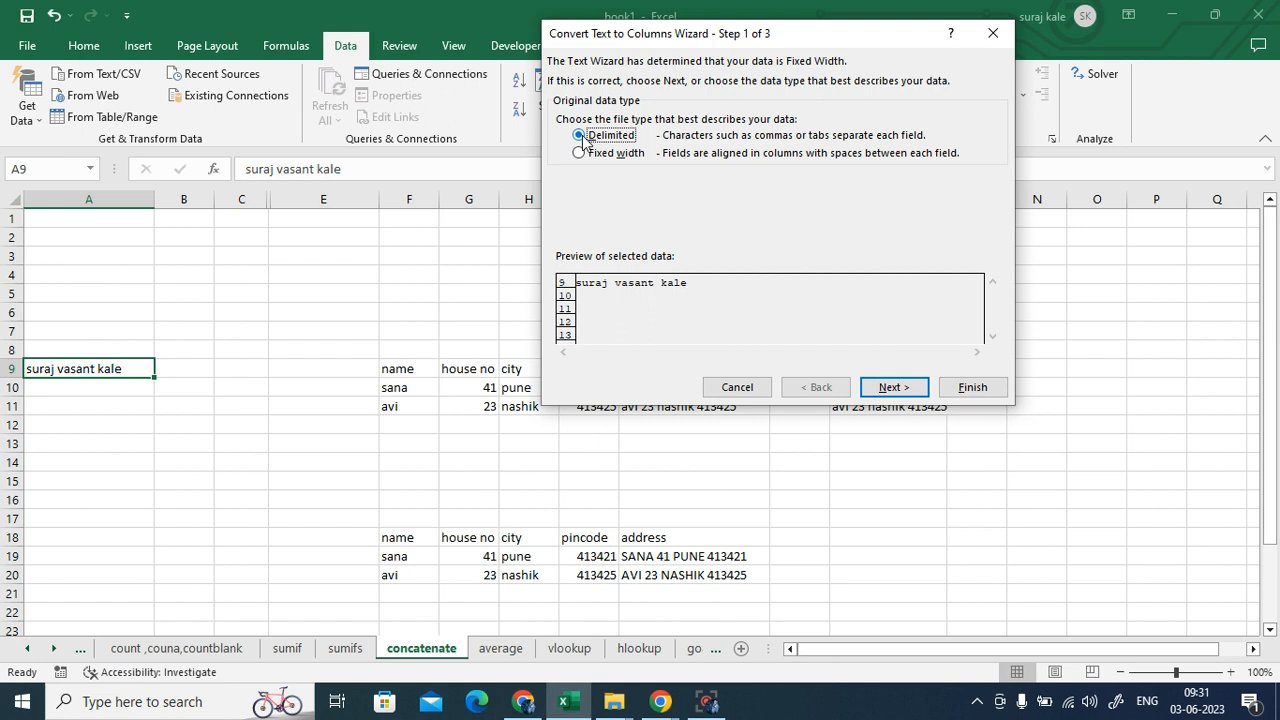
pyautogui.click(893, 392)
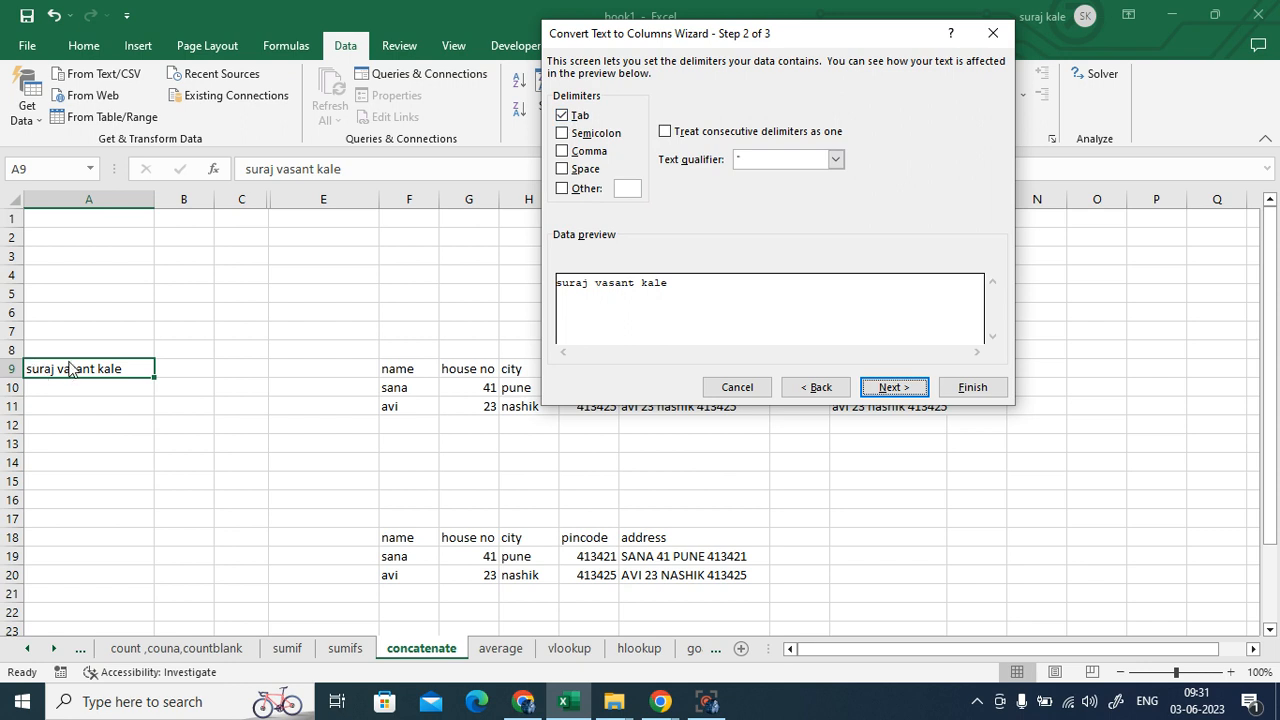
pyautogui.click(566, 169)
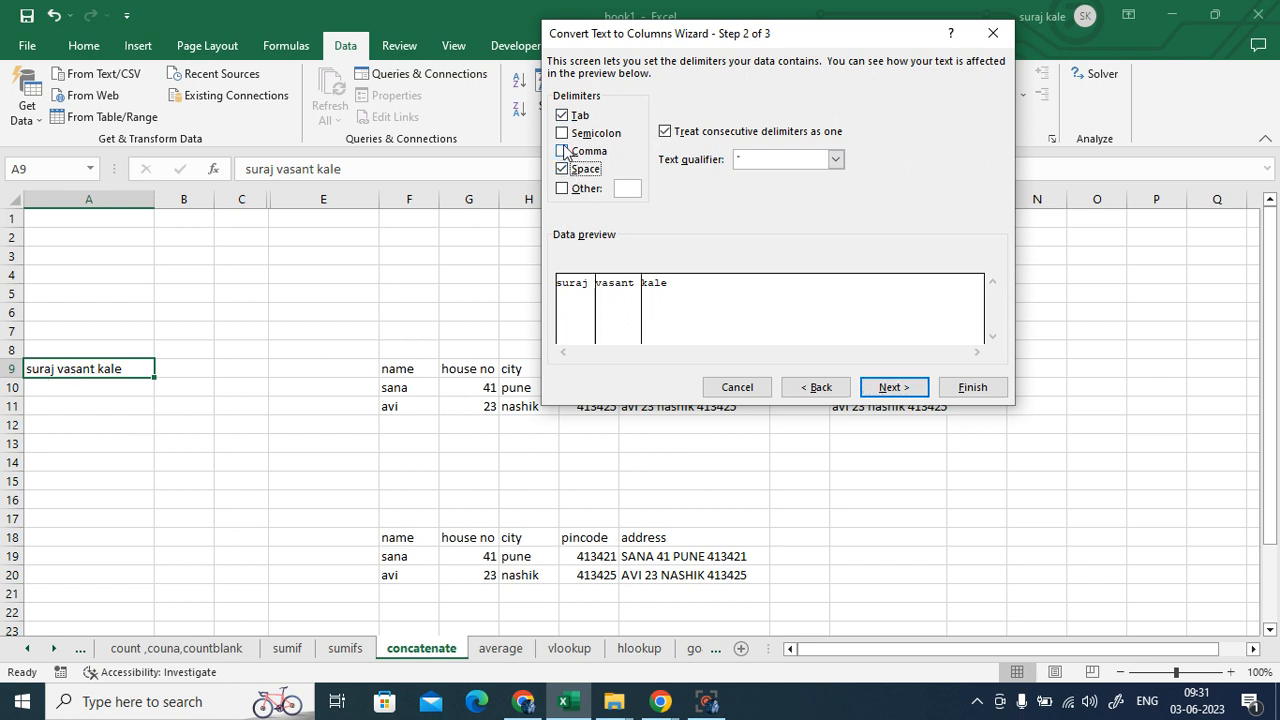
pyautogui.click(563, 116)
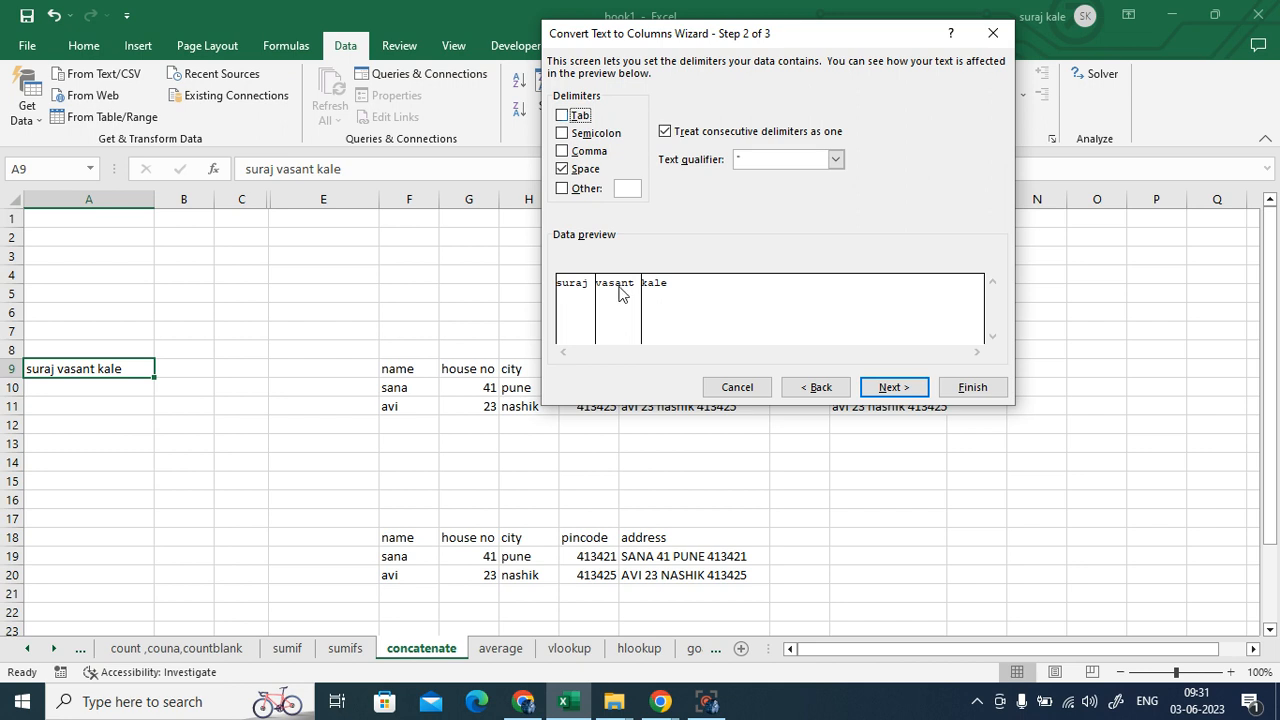
pyautogui.click(899, 390)
pyautogui.click(968, 387)
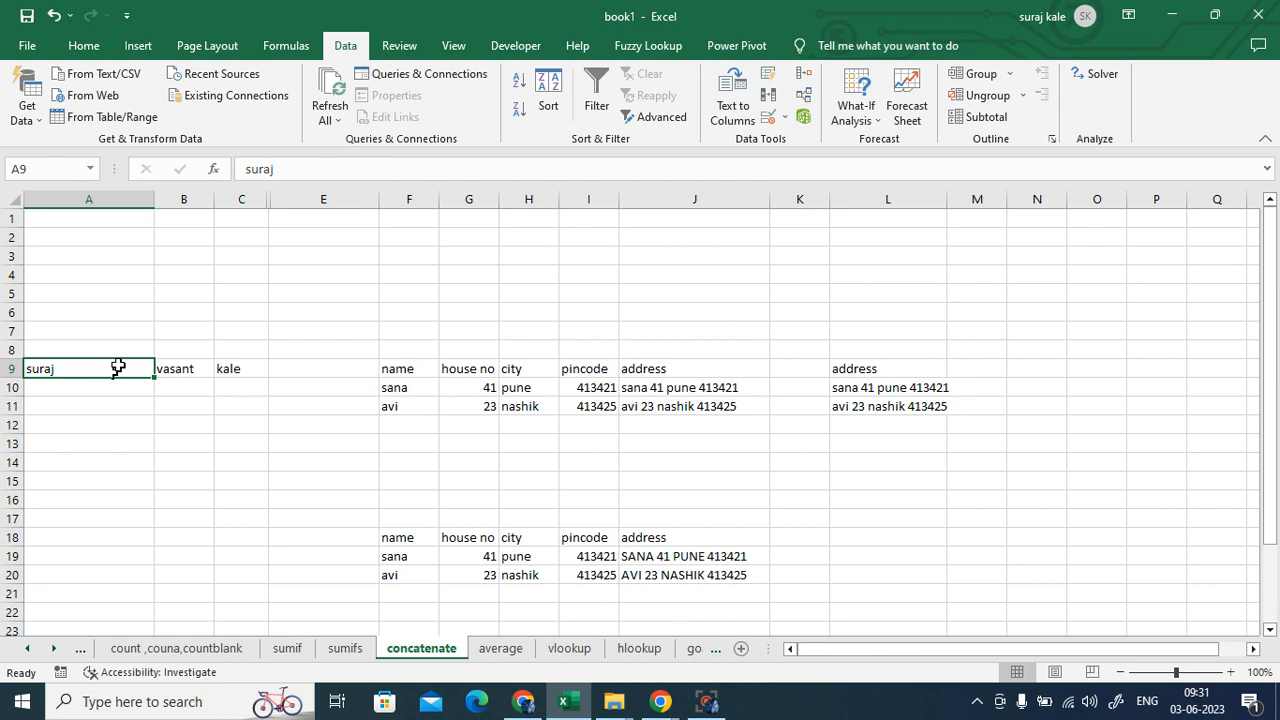
# - Undo the Text to Columns split so A9 holds the whole name and B9:C9 are empty
pyautogui.click(55, 16)
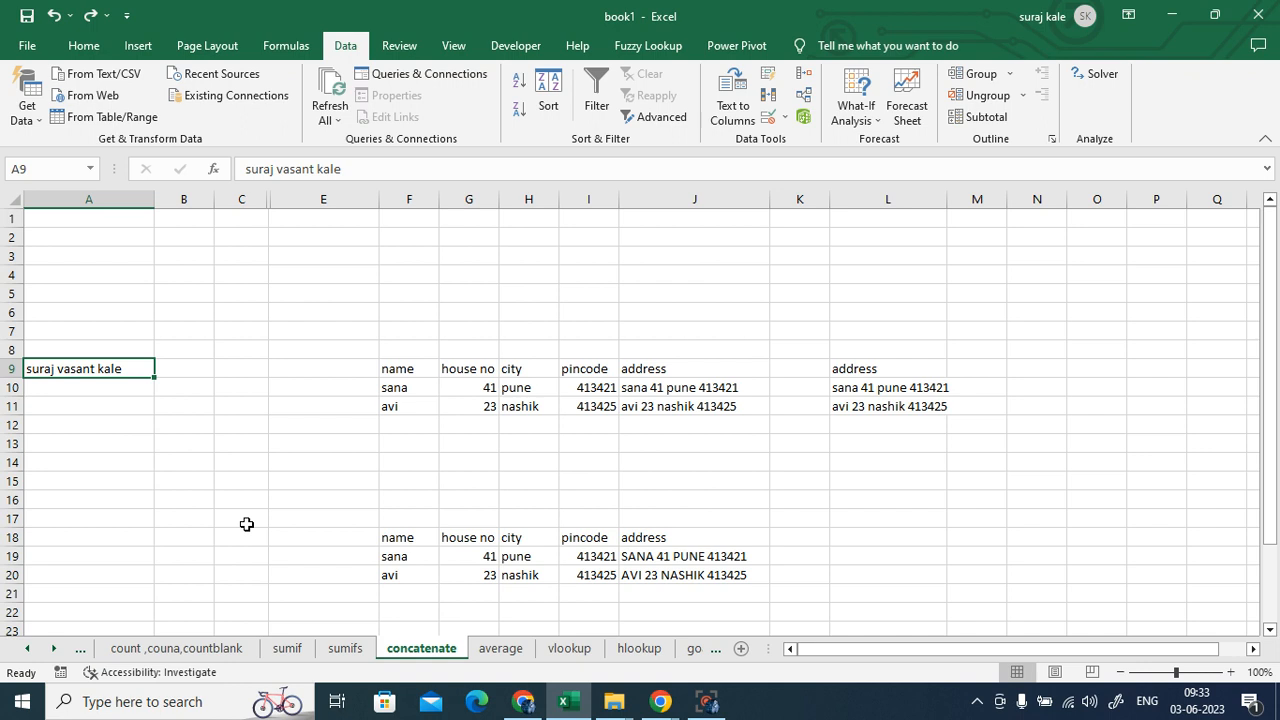
# - Edit A9 to put hyphens after the first and middle names, keeping a space before the surname
pyautogui.doubleClick(57, 370)
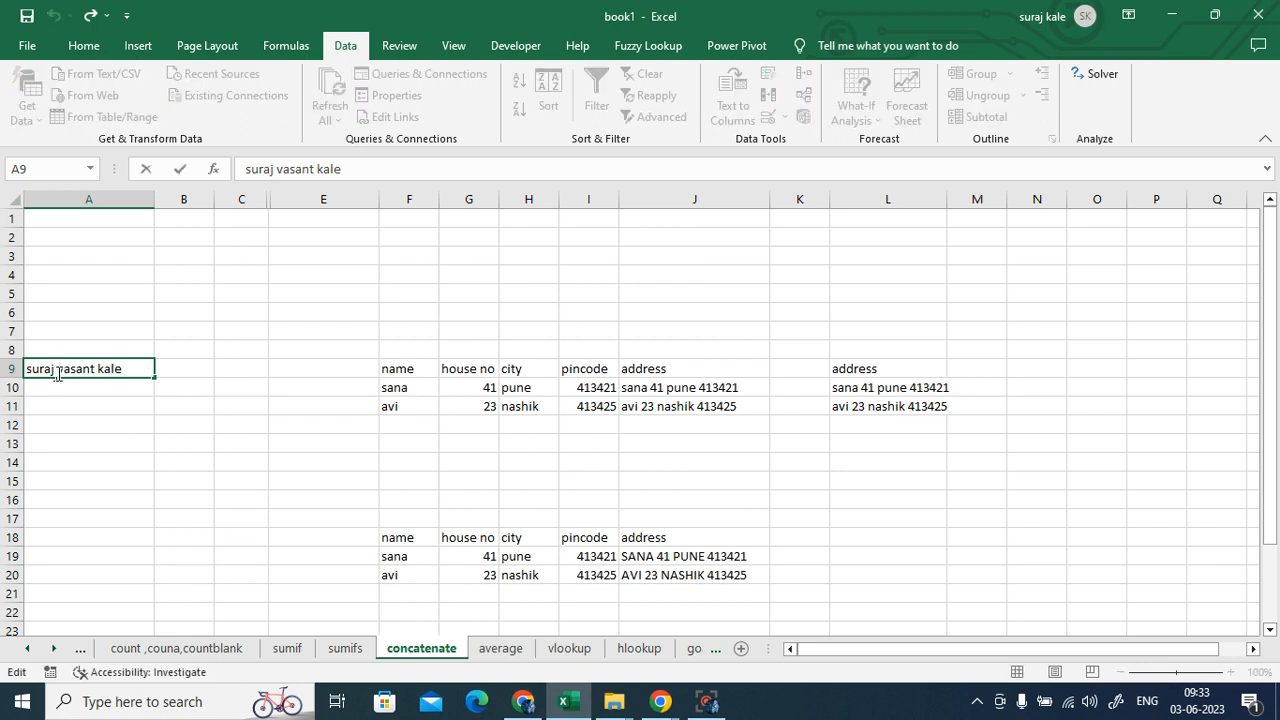
pyautogui.press('BackSpace')
pyautogui.write('-')
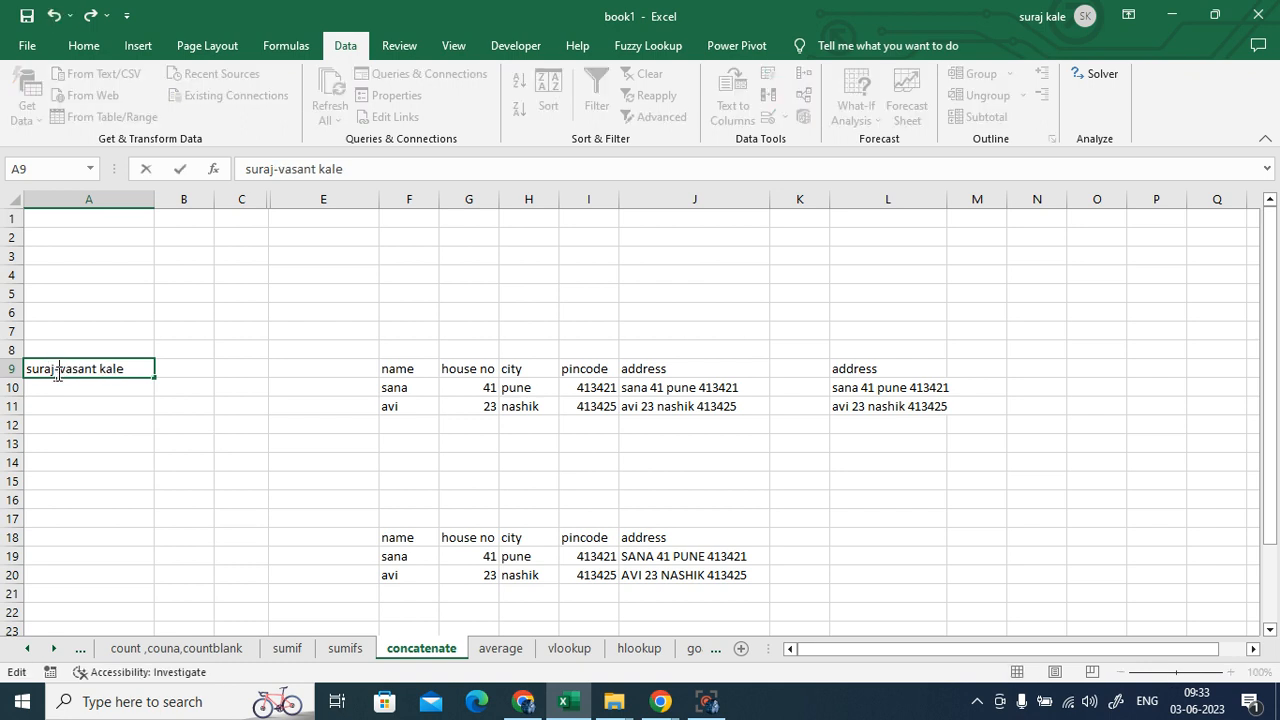
pyautogui.press('Right')
pyautogui.press('Right')
pyautogui.press('Right')
pyautogui.press('Right')
pyautogui.press('Right')
pyautogui.press('Right')
pyautogui.press('BackSpace')
pyautogui.write('-')
pyautogui.write('t')
pyautogui.press('Return')
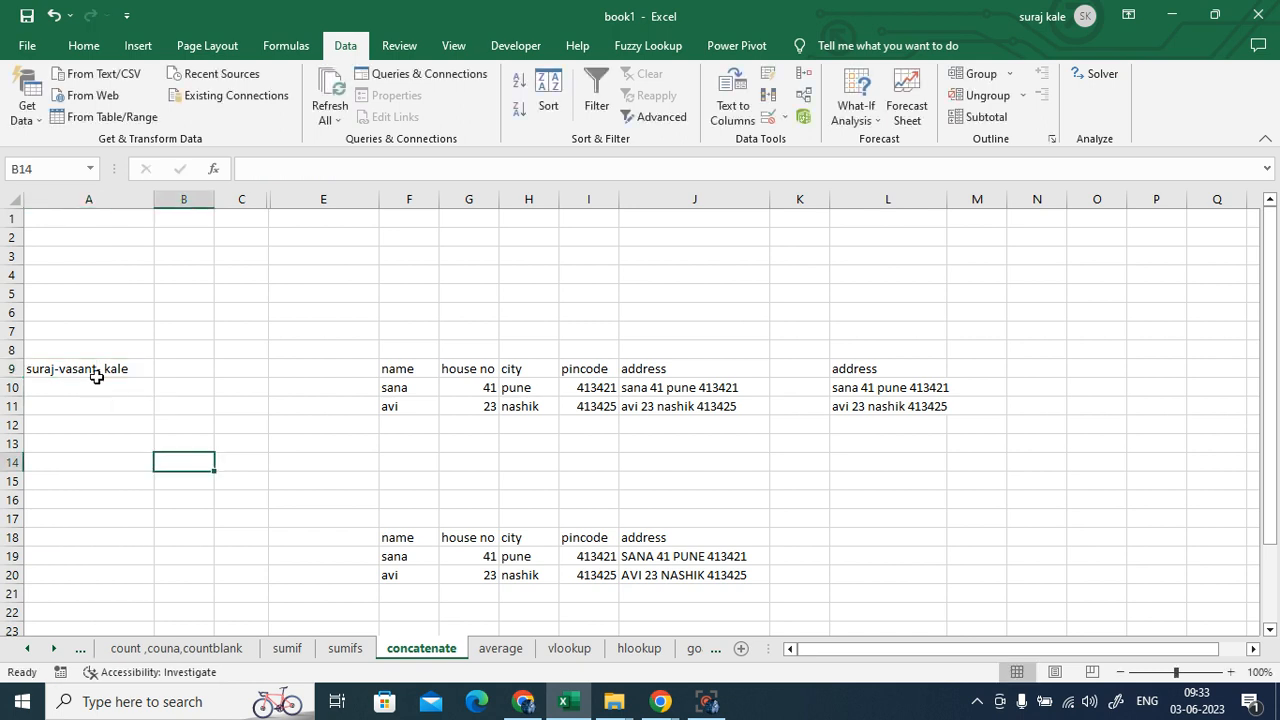
pyautogui.click(93, 372)
# - Step through Text to Columns on the hyphenated name, then close the wizard without splitting A9
pyautogui.click(734, 108)
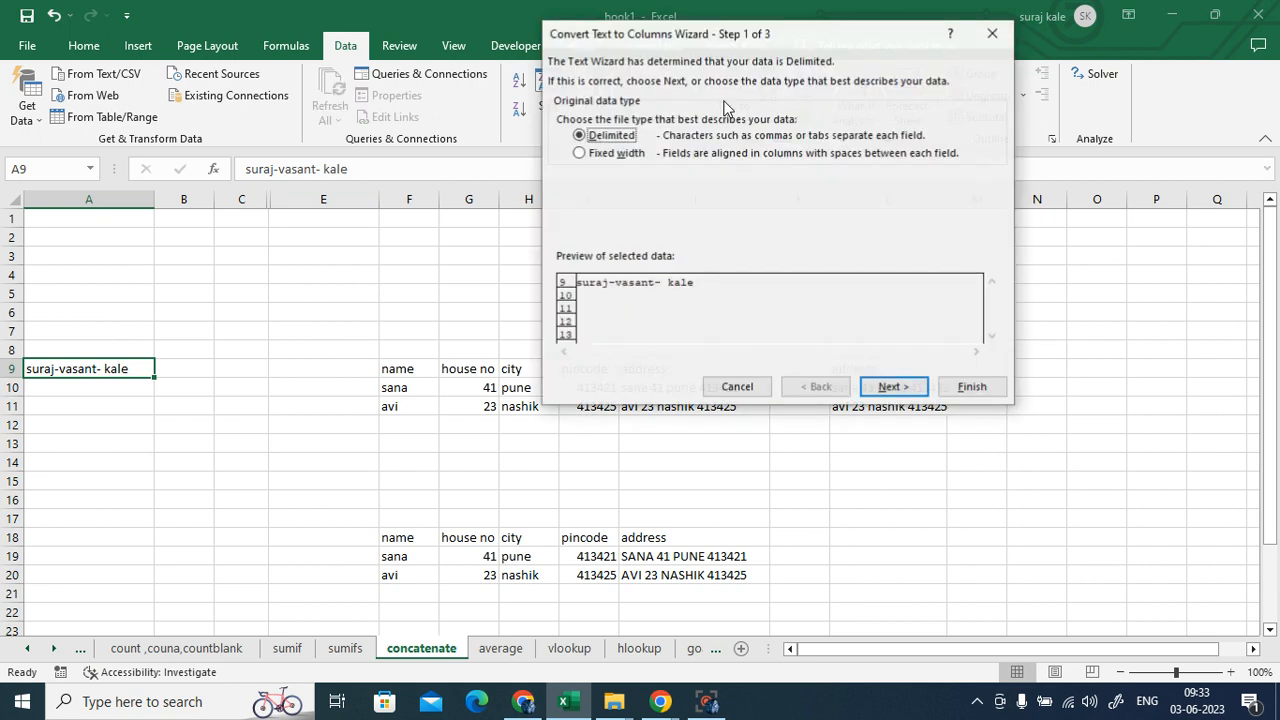
pyautogui.click(893, 387)
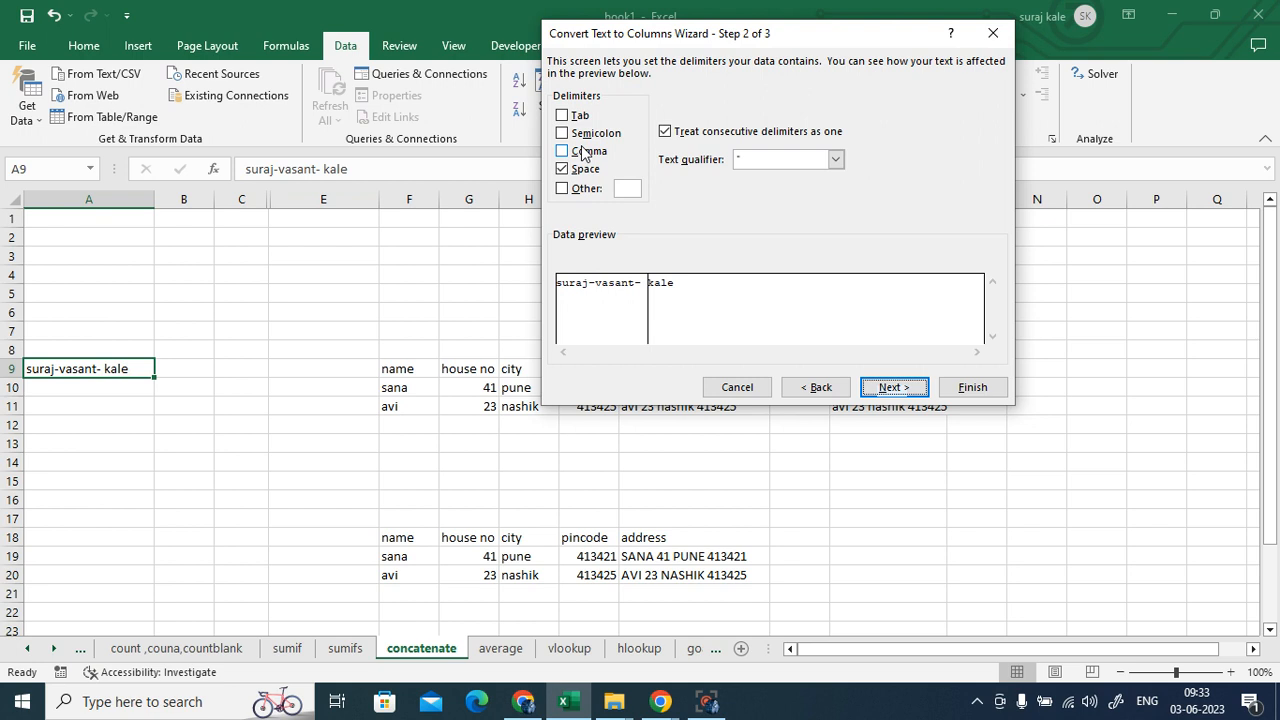
pyautogui.click(897, 391)
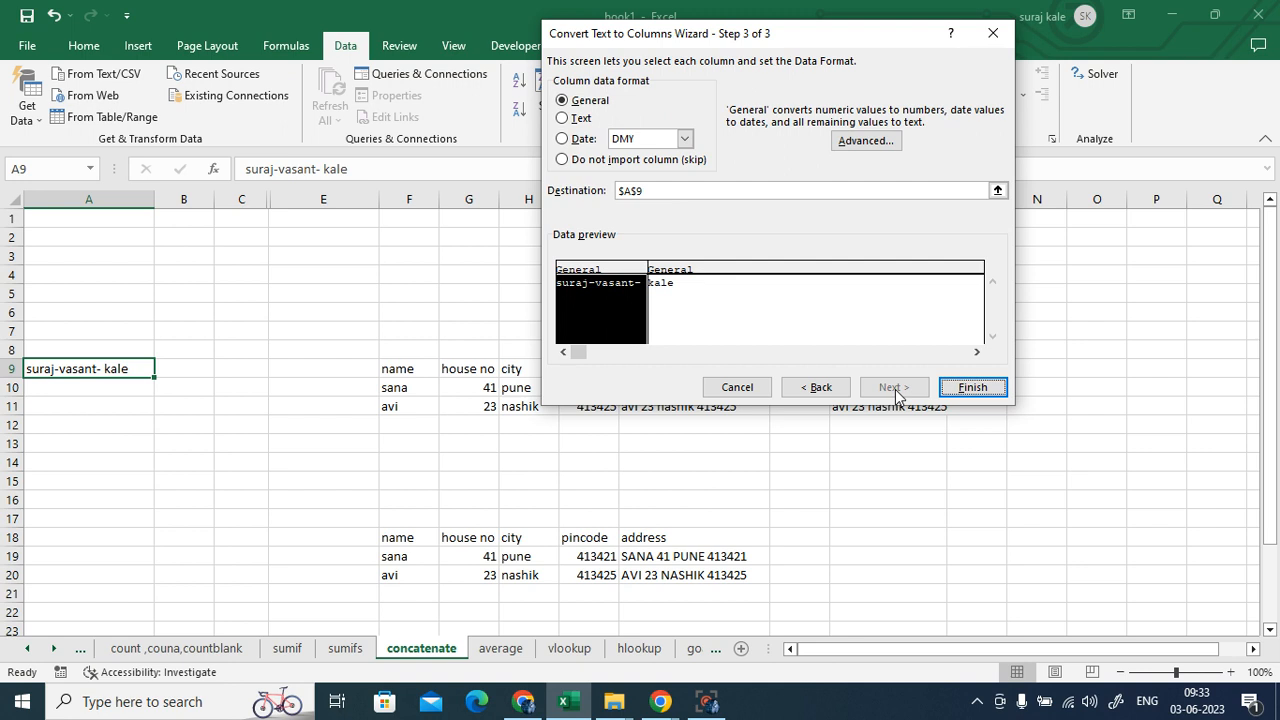
pyautogui.click(817, 391)
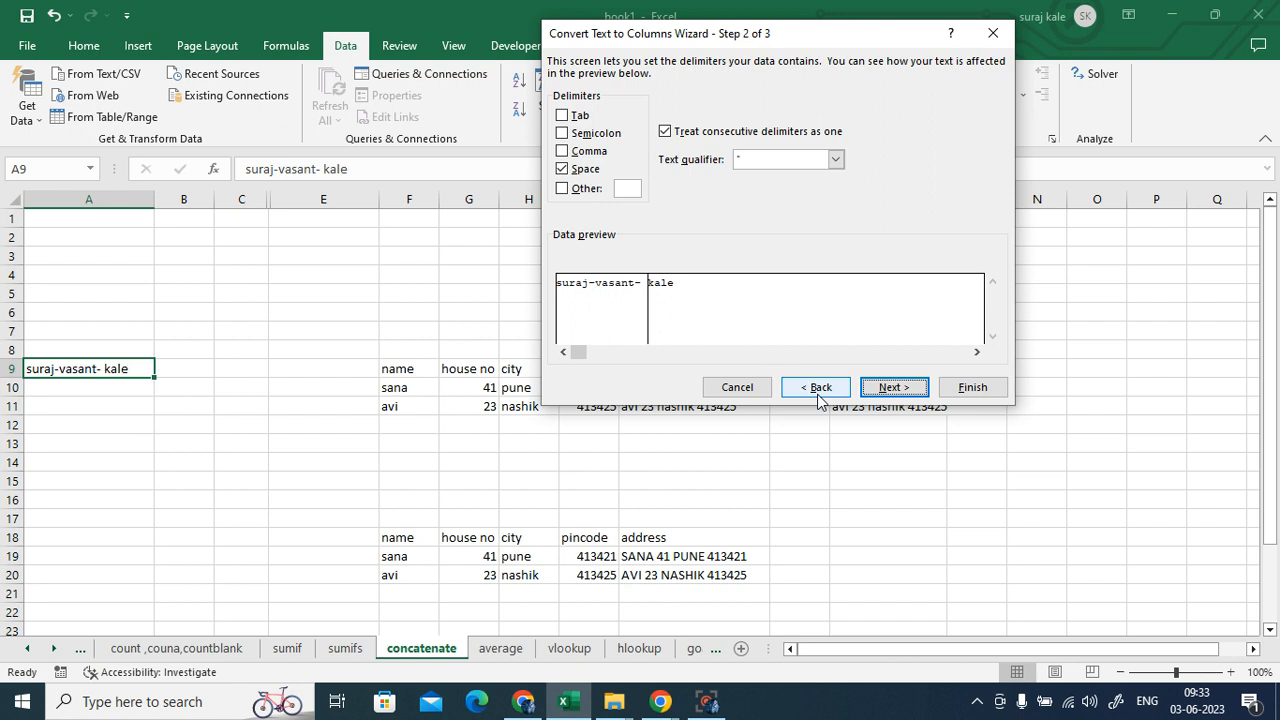
pyautogui.click(980, 37)
pyautogui.click(216, 451)
pyautogui.click(78, 371)
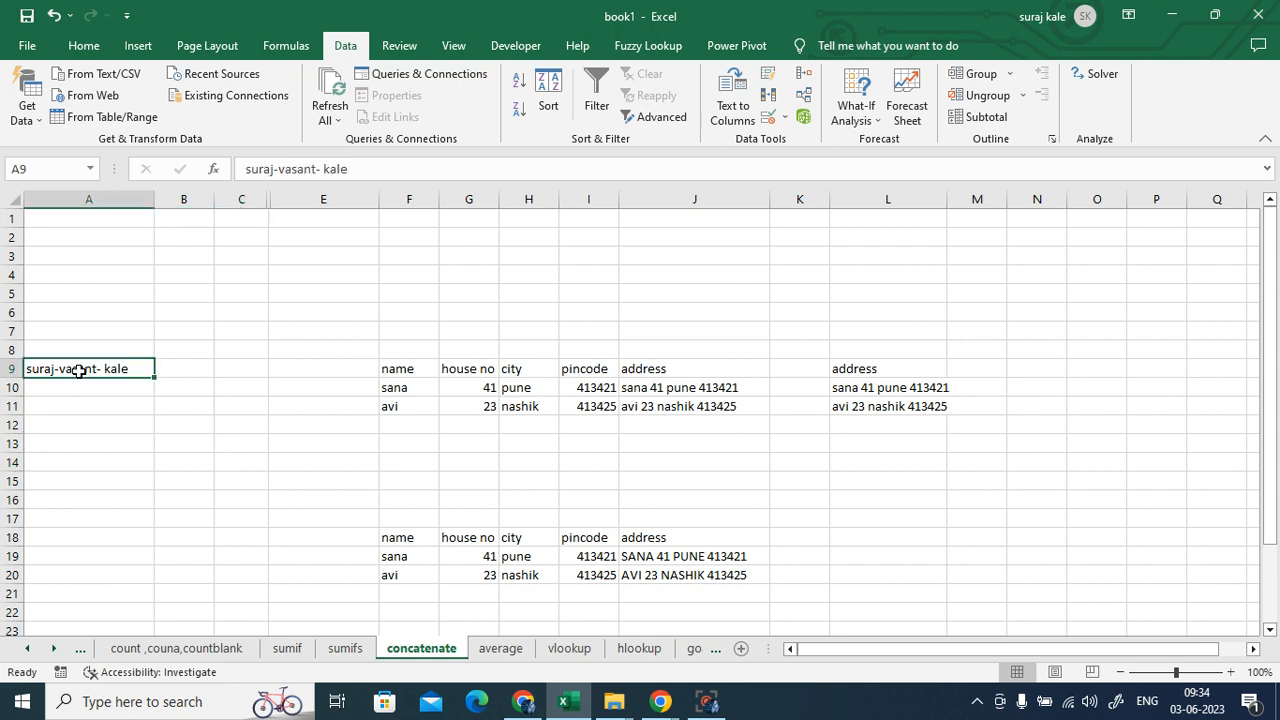
# - Undo the hyphen edit so A9's name is separated by plain spaces again
pyautogui.click(55, 15)
pyautogui.click(174, 519)
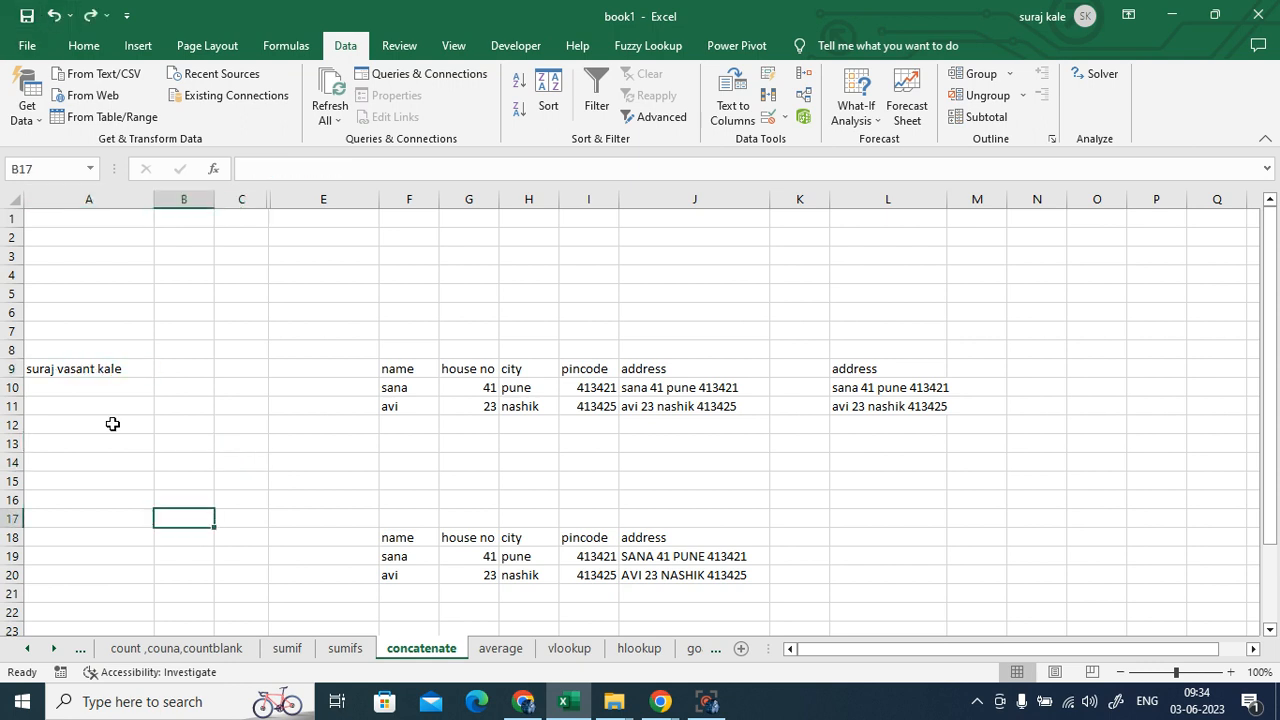
pyautogui.click(94, 382)
pyautogui.click(87, 370)
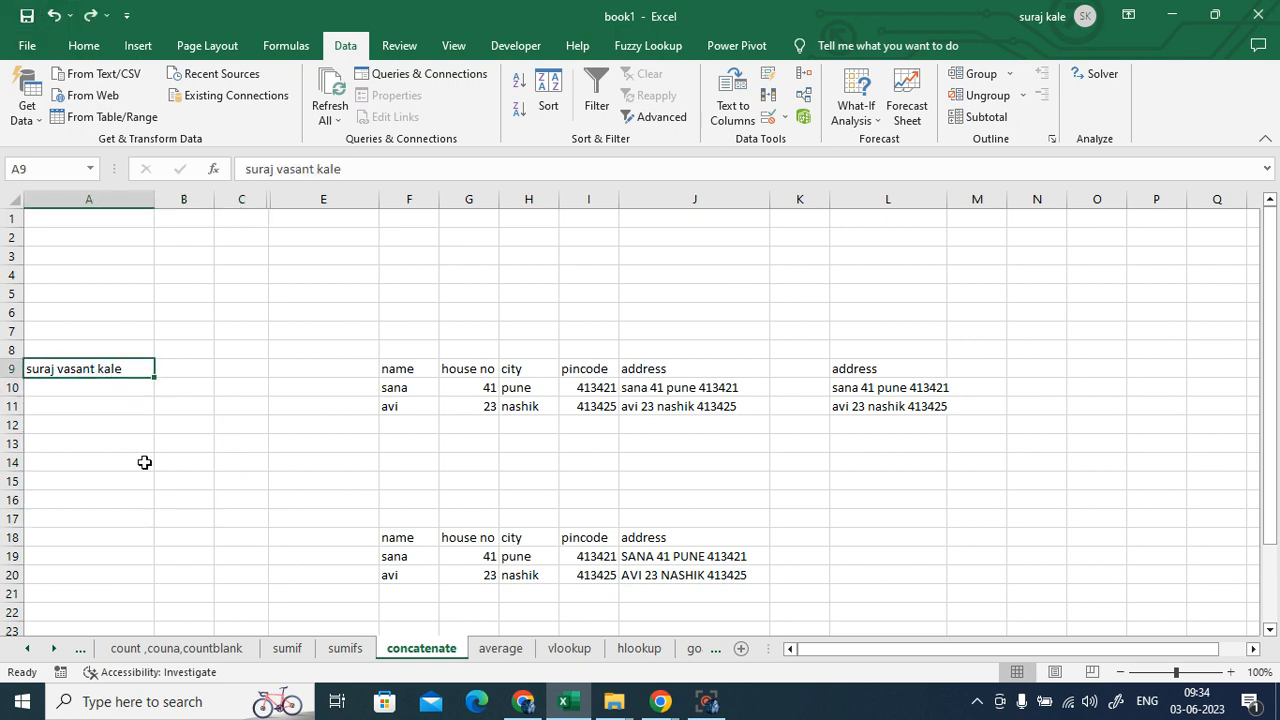
pyautogui.click(230, 480)
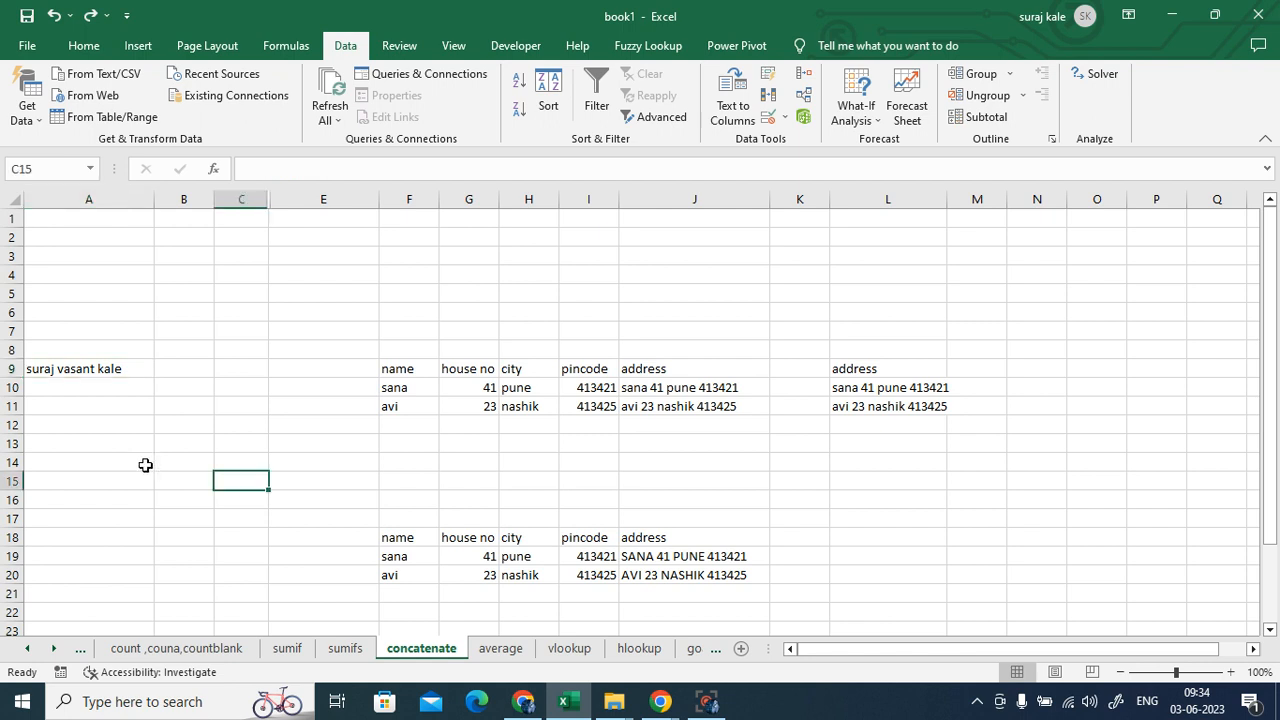
pyautogui.click(73, 373)
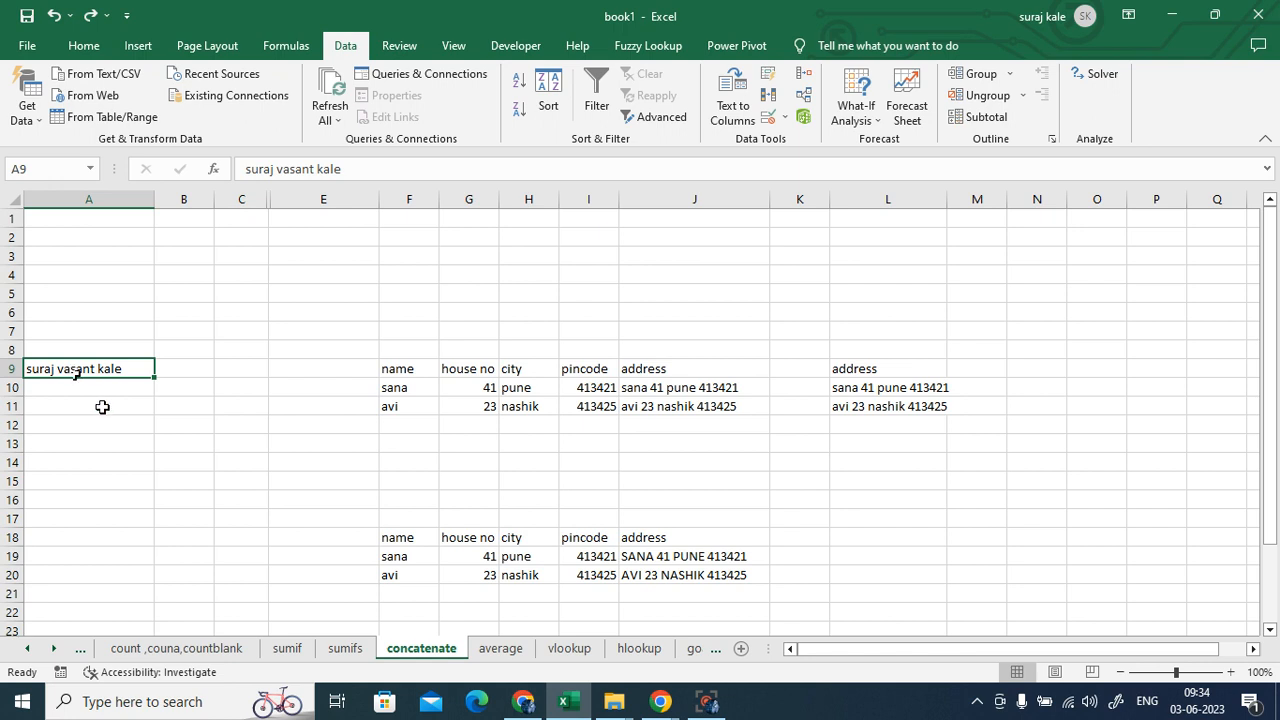
pyautogui.click(100, 406)
pyautogui.click(80, 367)
# - Admit the waiting participant into the Meet call and return to the spreadsheet
pyautogui.click(523, 701)
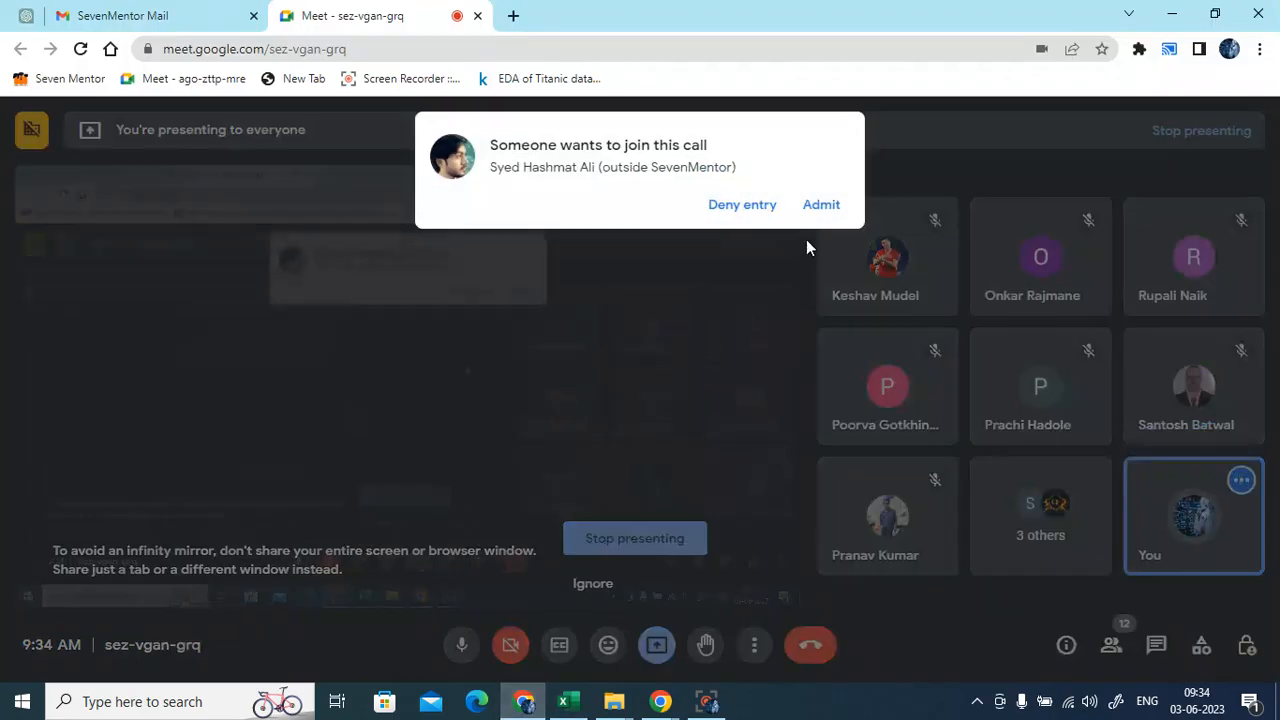
pyautogui.click(821, 204)
pyautogui.click(563, 701)
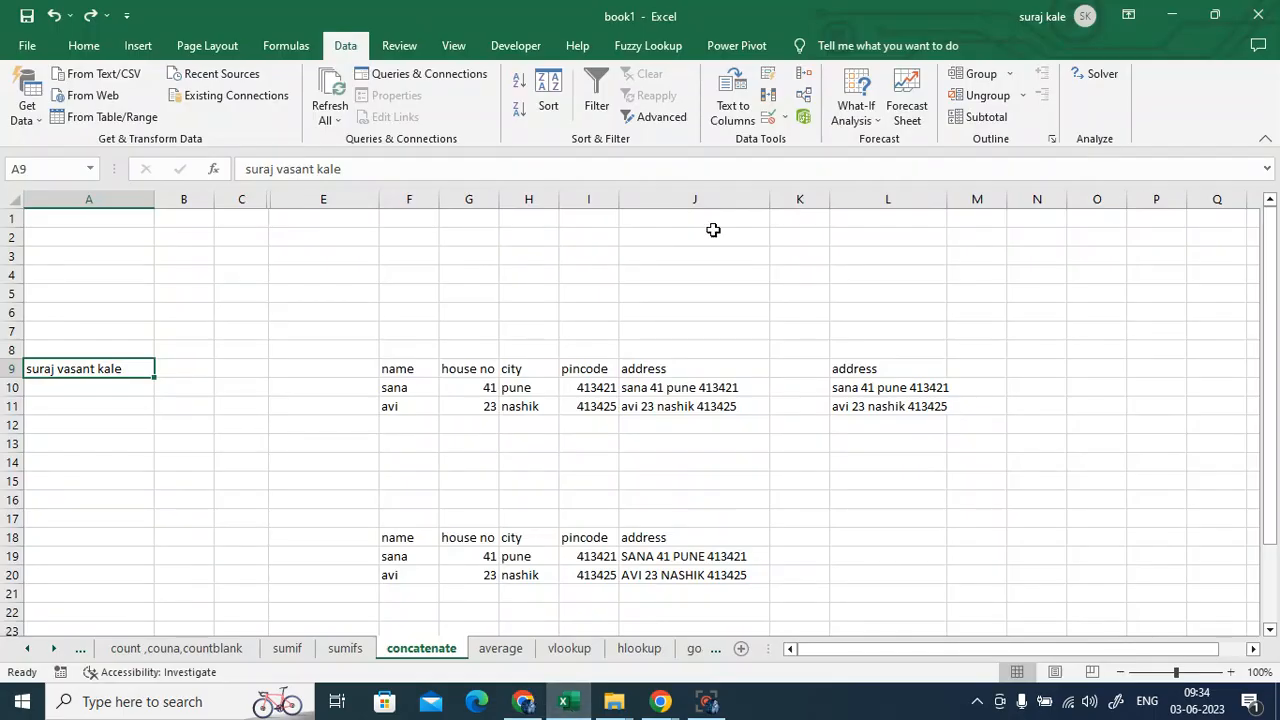
# - Run Text to Columns on A9, trying Fixed width first, then Delimited on spaces, and finish
pyautogui.click(760, 93)
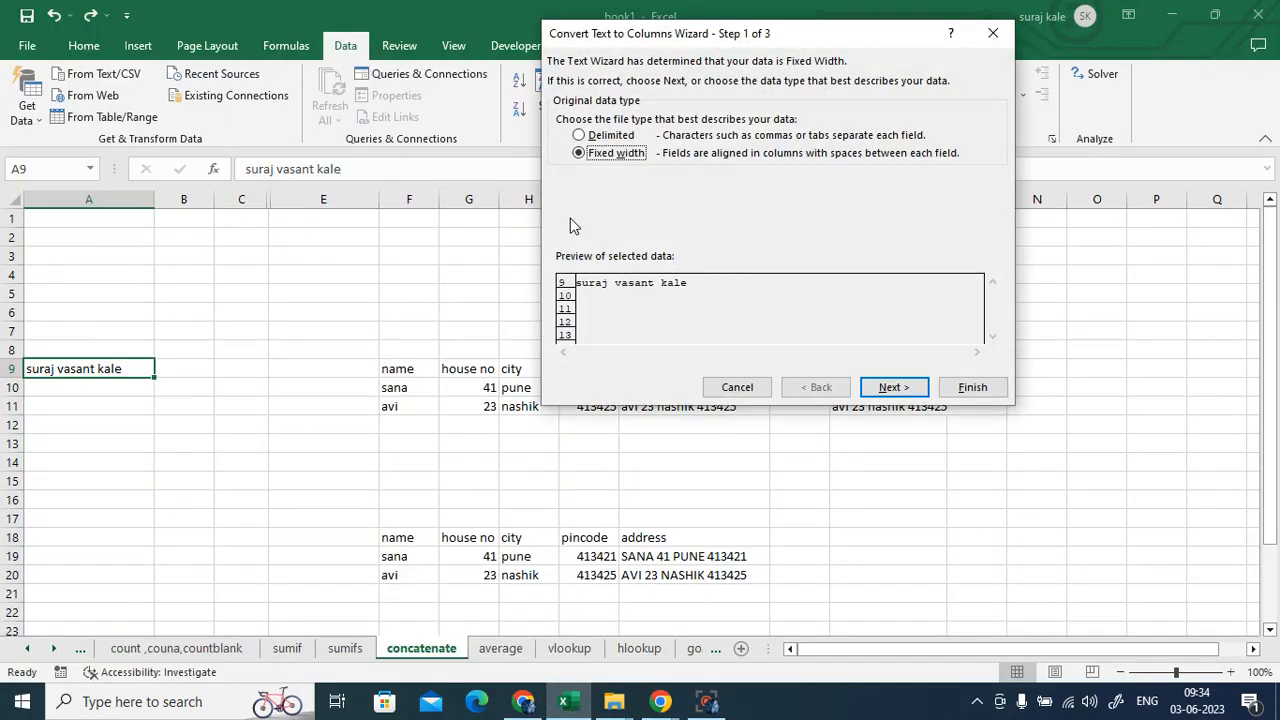
pyautogui.click(609, 136)
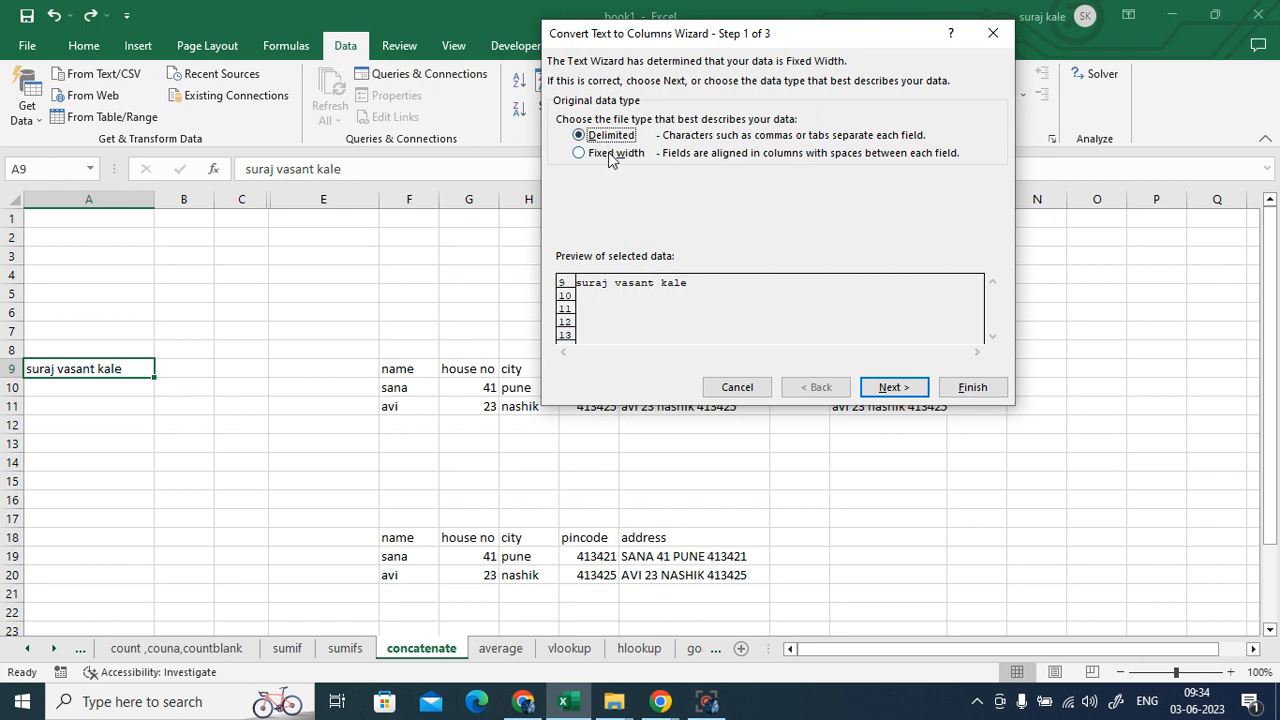
pyautogui.click(609, 154)
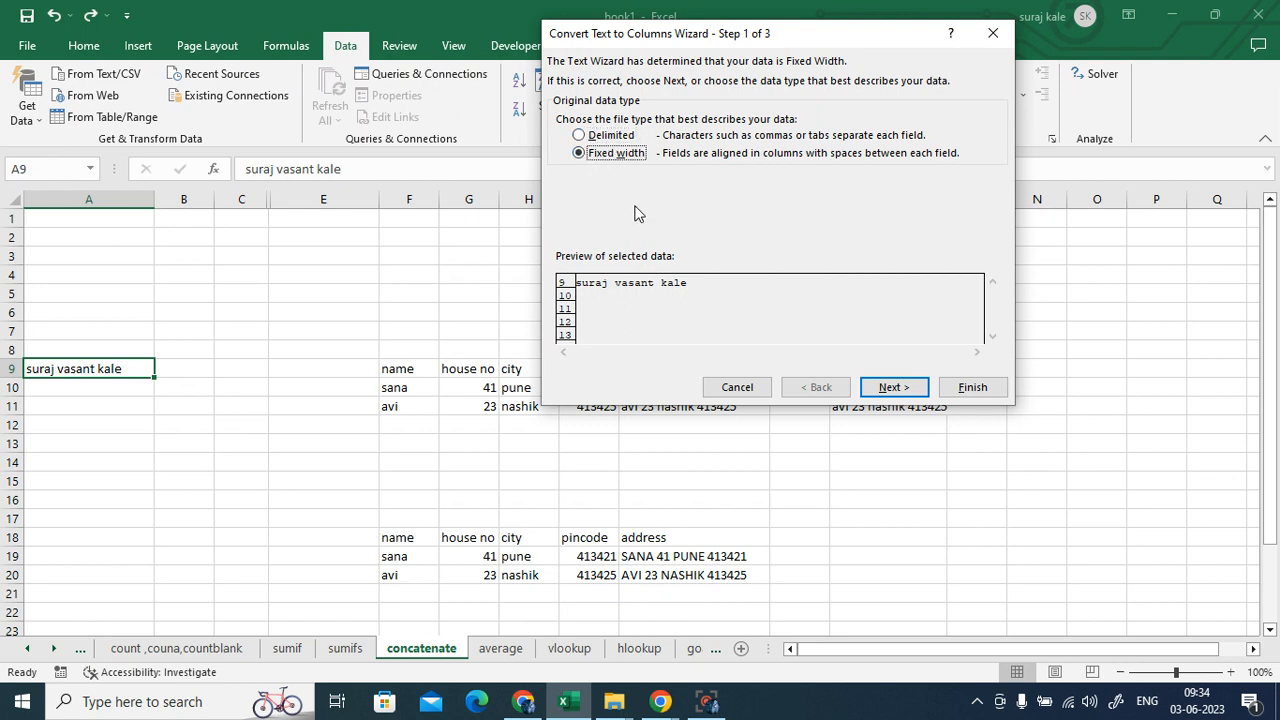
pyautogui.click(893, 387)
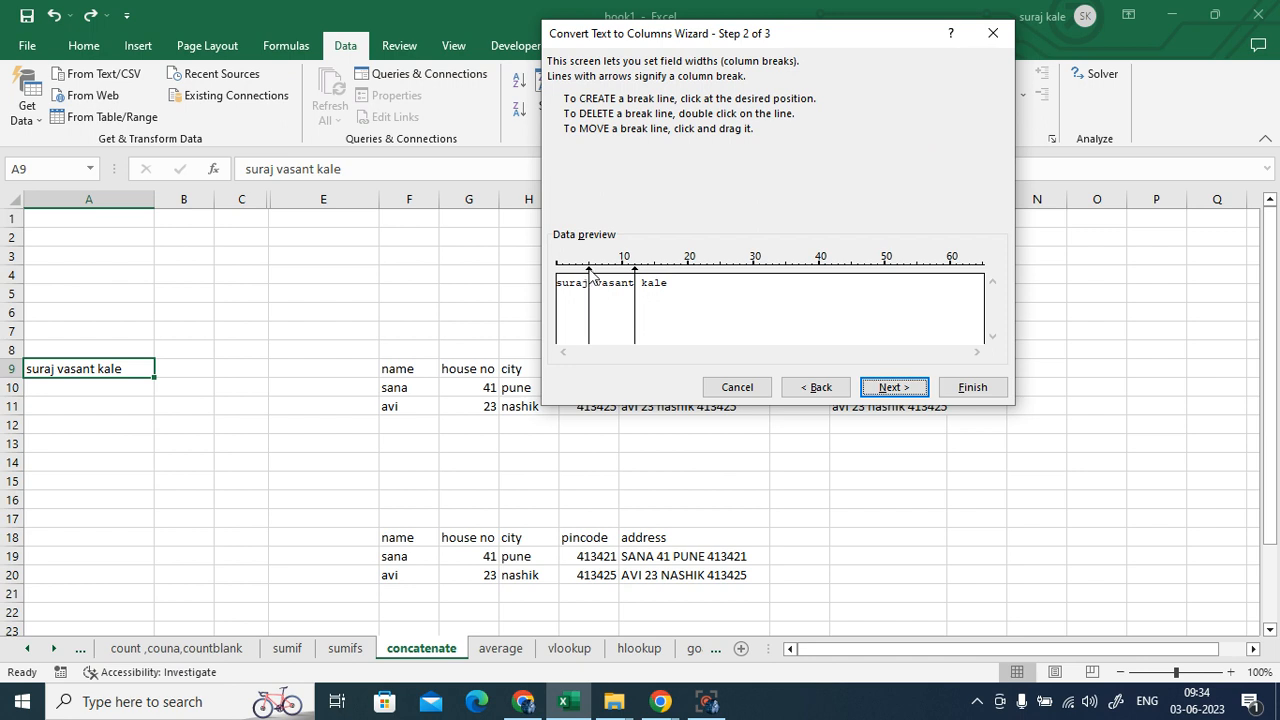
pyautogui.moveTo(589, 278); pyautogui.dragTo(615, 270)
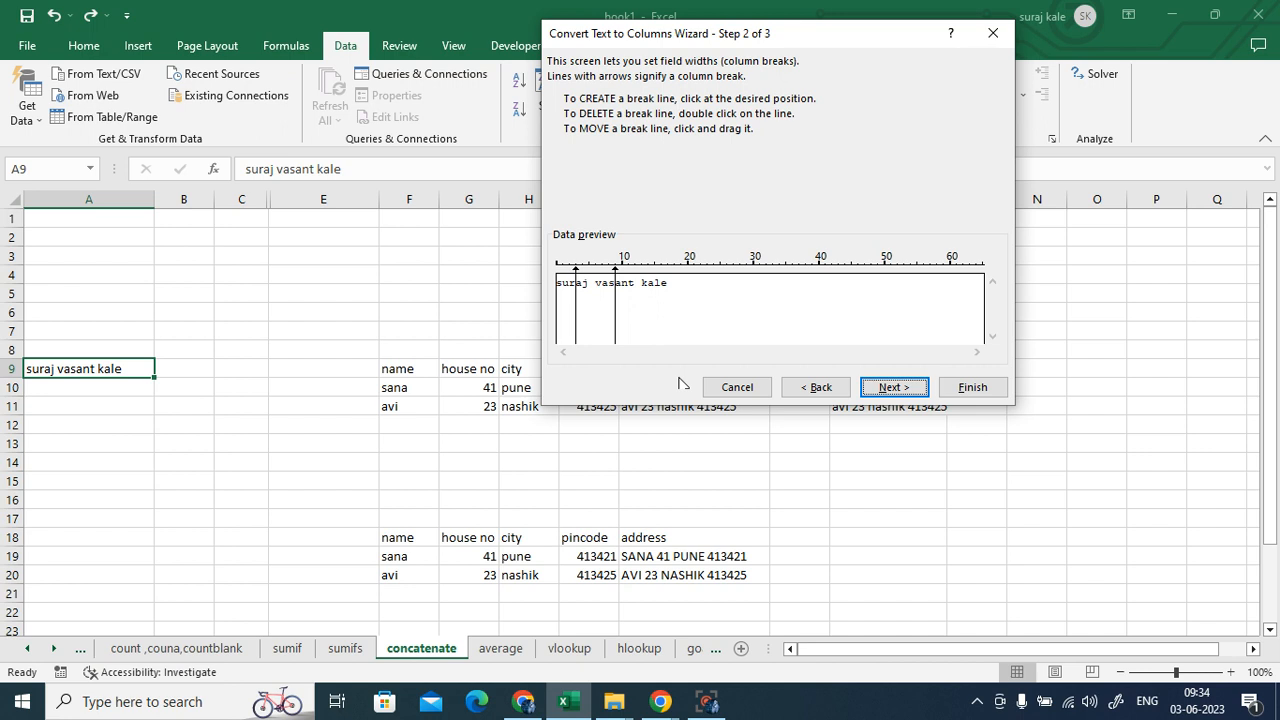
pyautogui.click(818, 389)
pyautogui.click(579, 135)
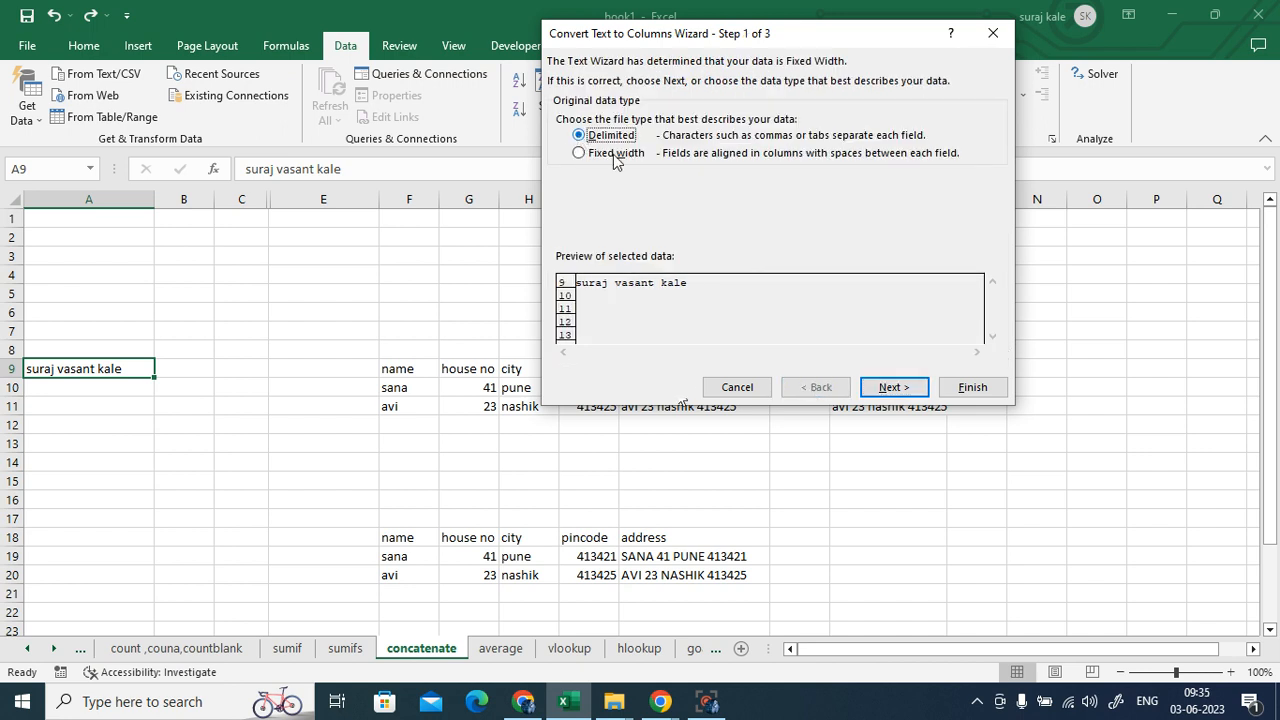
pyautogui.click(888, 390)
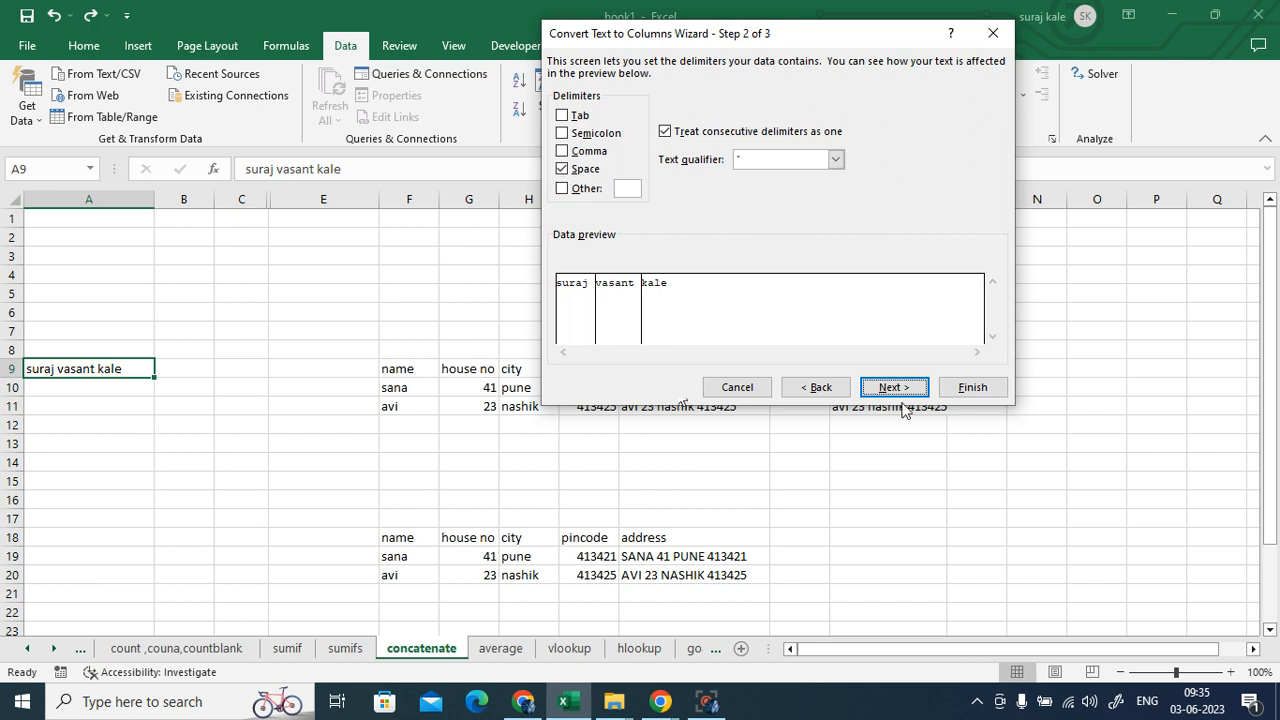
pyautogui.click(972, 388)
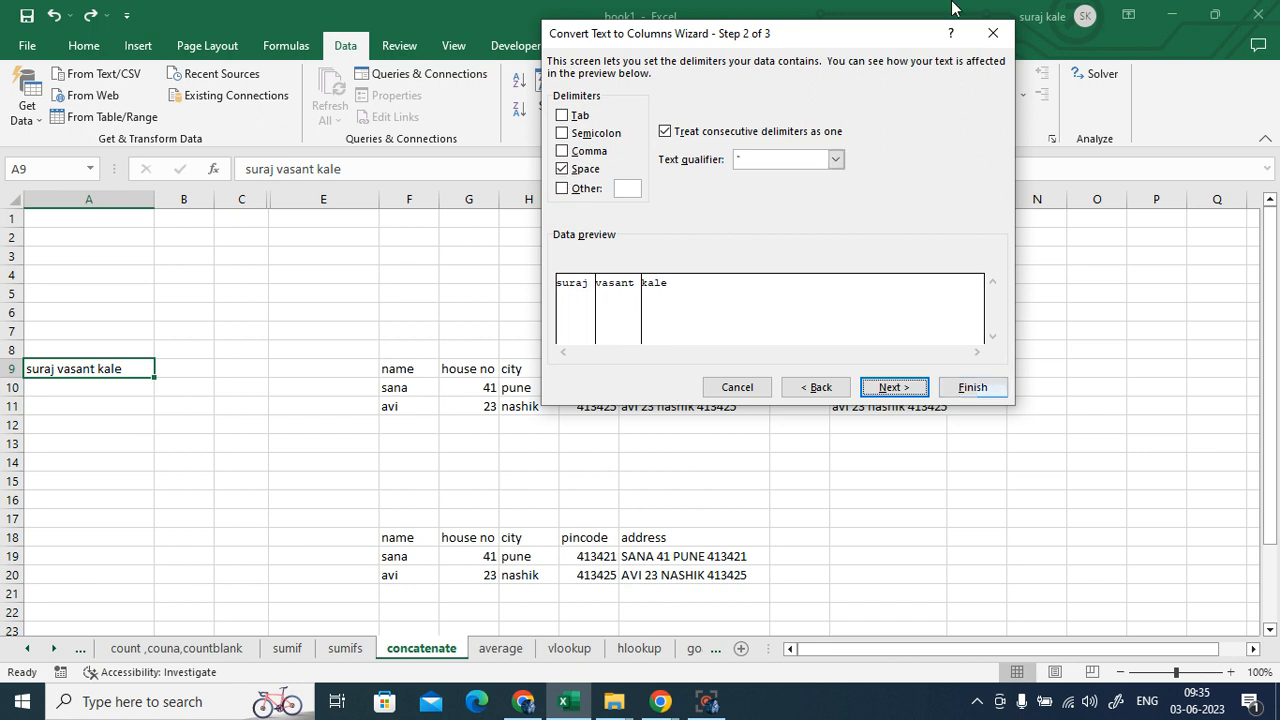
# - Select the full name in cell A9
pyautogui.click(287, 458)
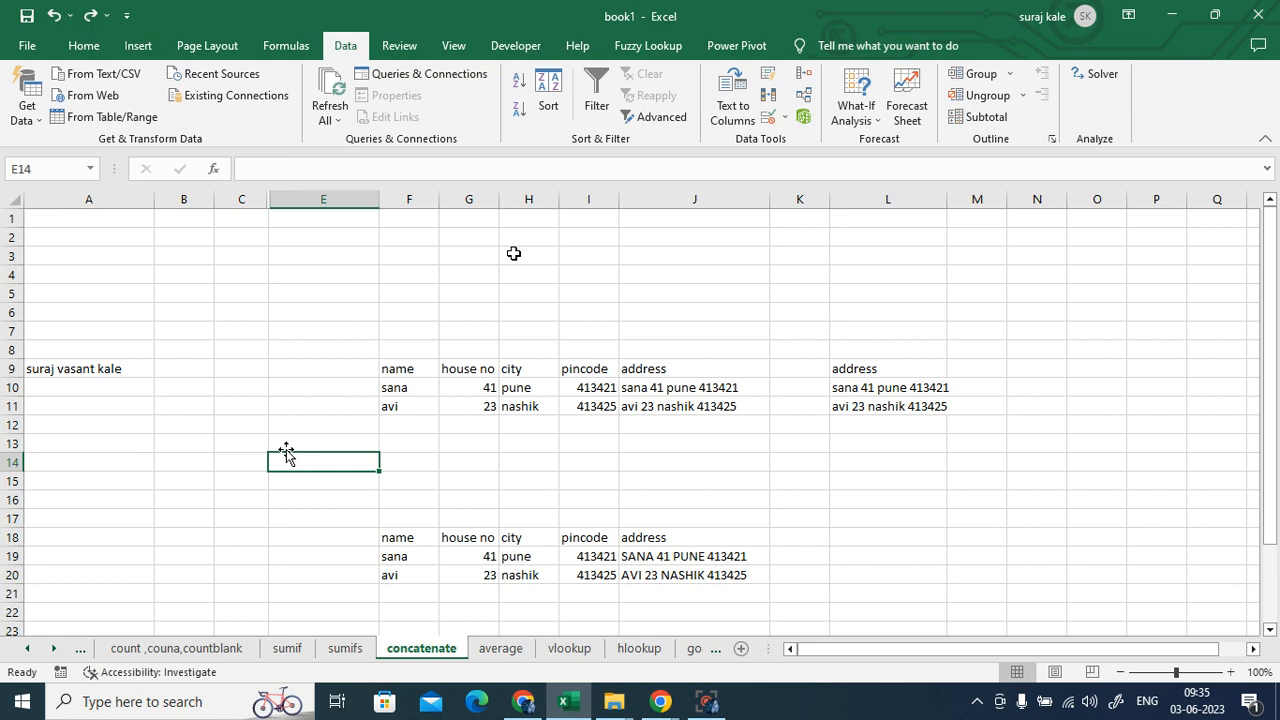
pyautogui.click(767, 478)
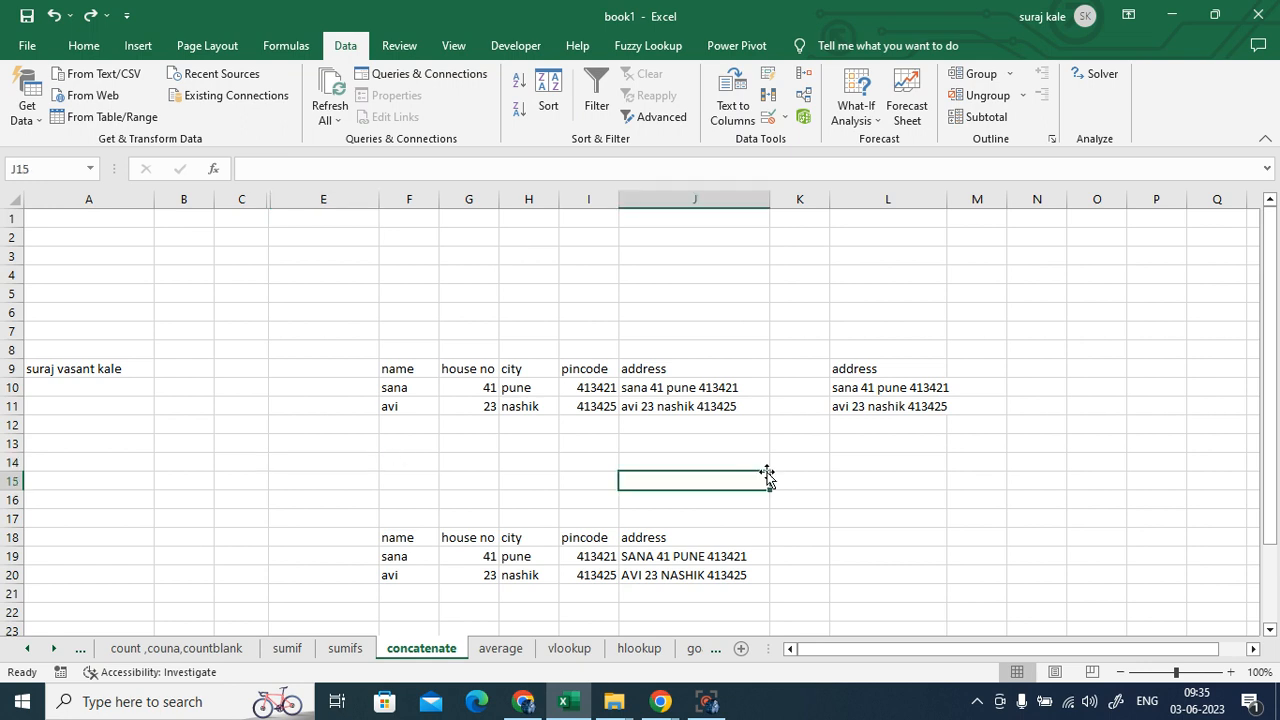
pyautogui.click(89, 370)
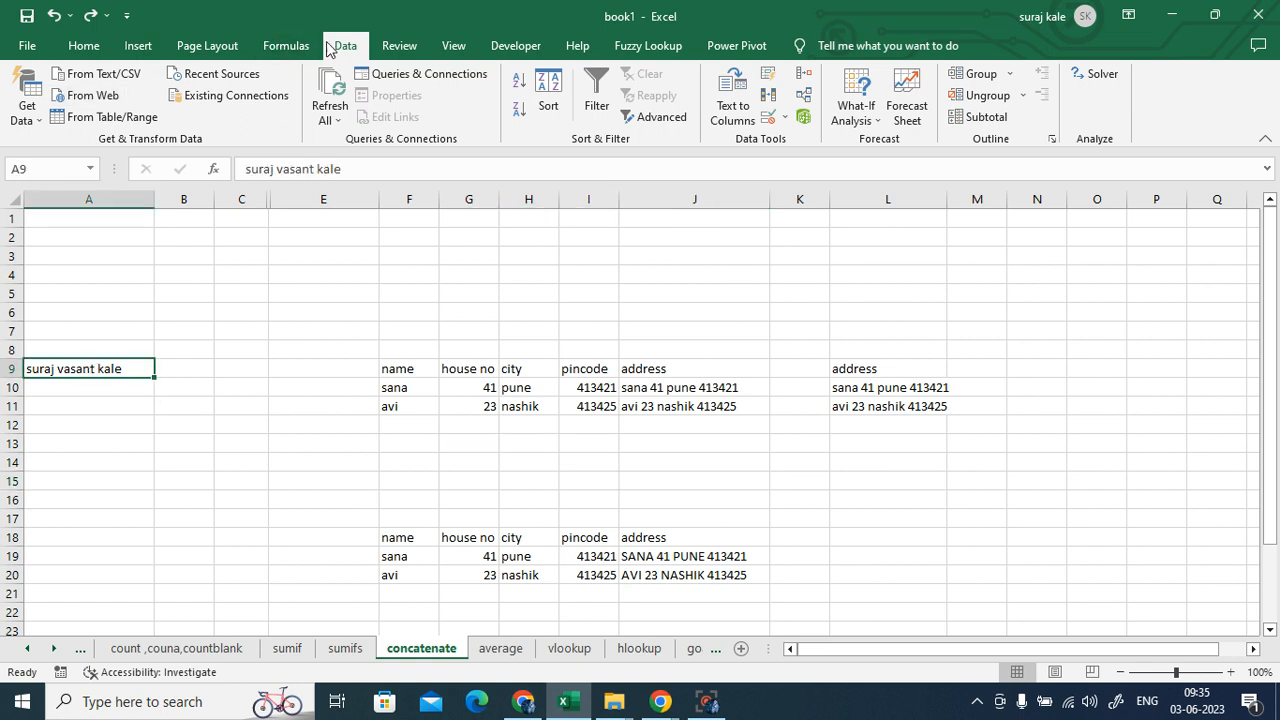
# - Browse the Text functions list on the Formulas ribbon, then close it
pyautogui.click(265, 46)
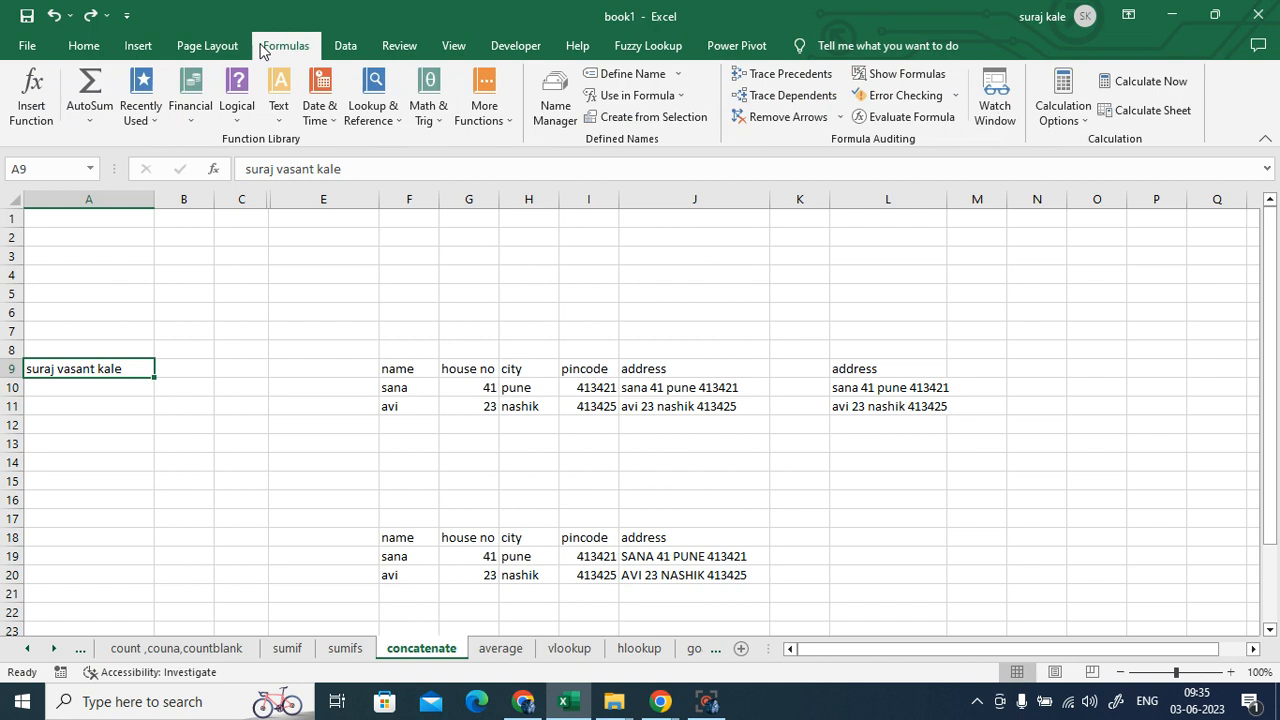
pyautogui.click(279, 100)
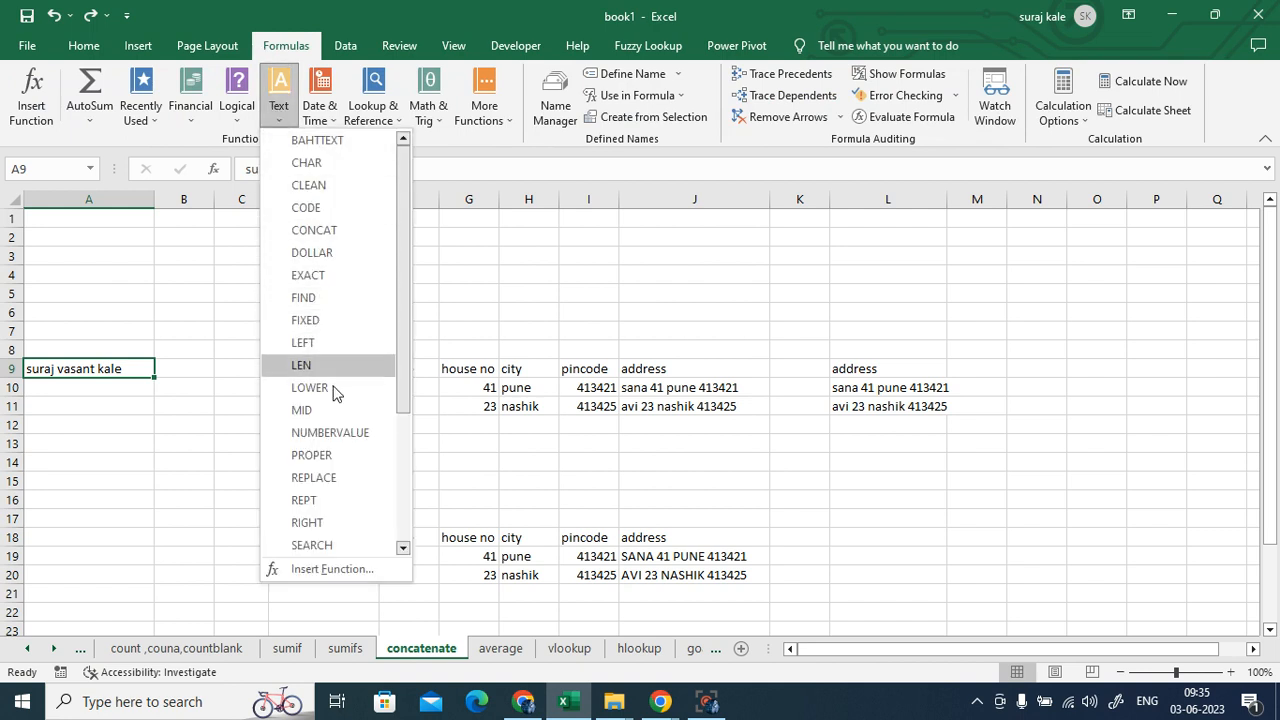
pyautogui.scroll(-1, 314, 503)
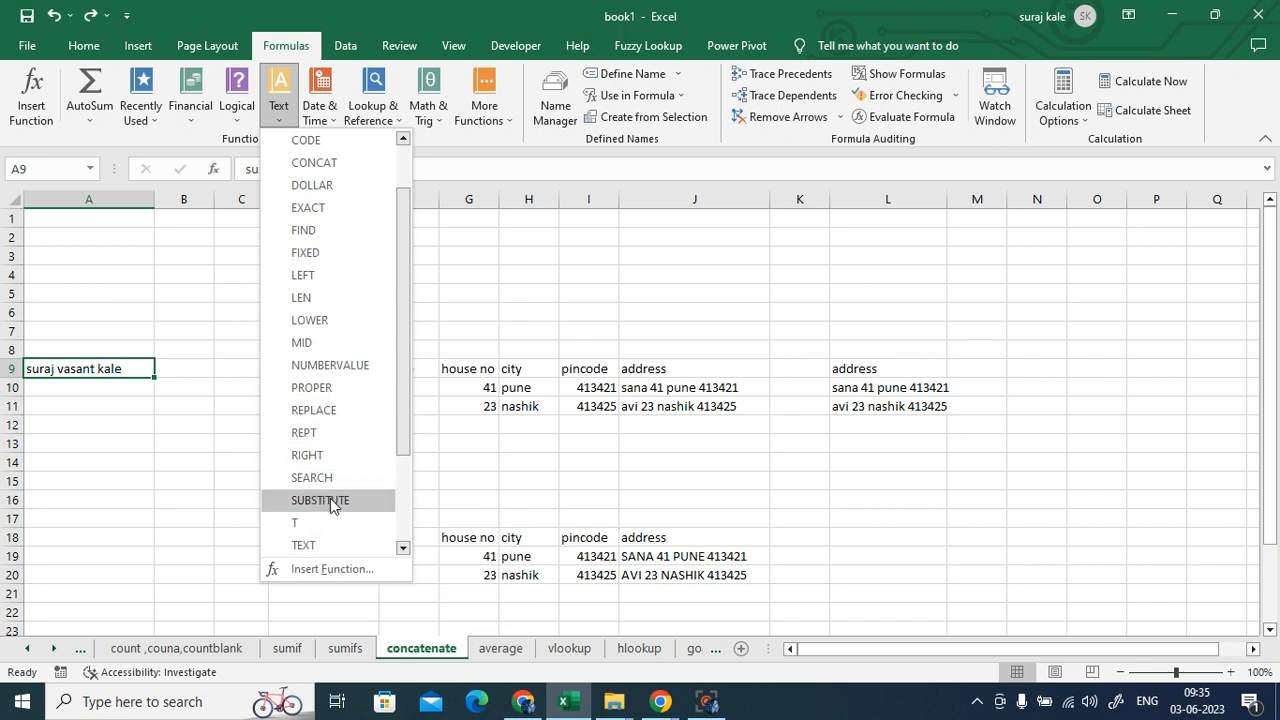
pyautogui.scroll(-1, 333, 505)
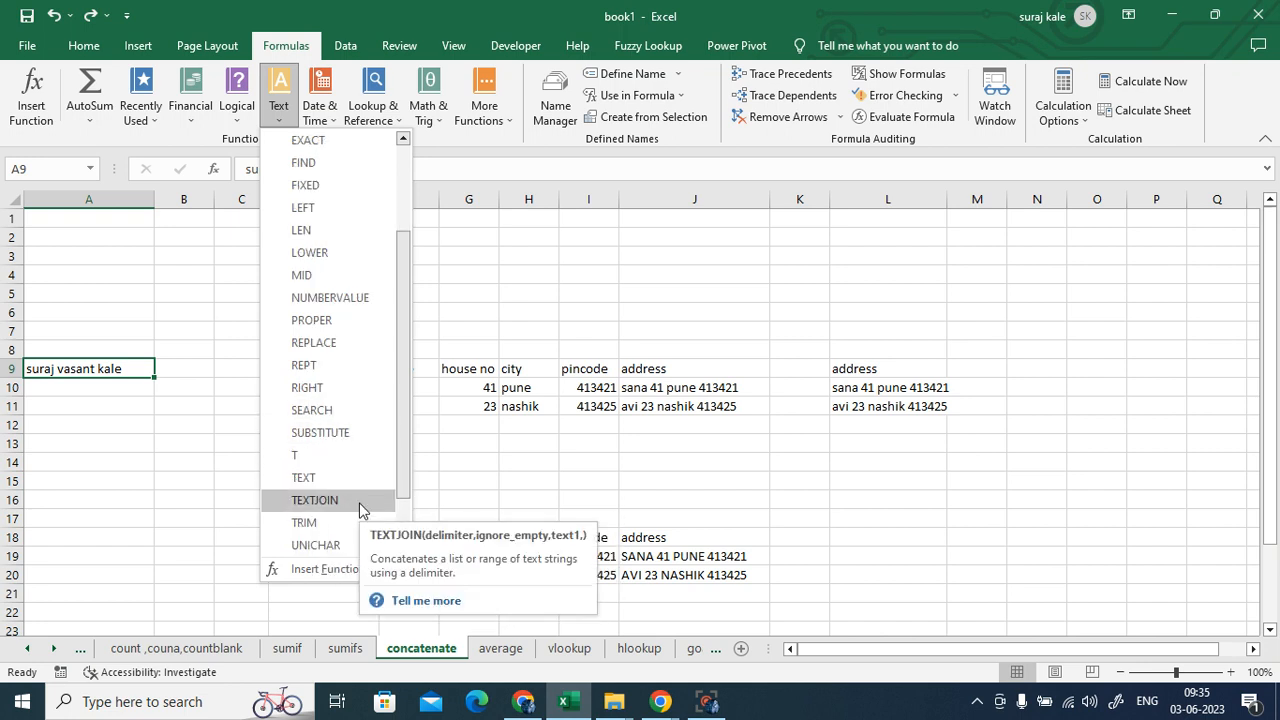
pyautogui.scroll(-1, 359, 505)
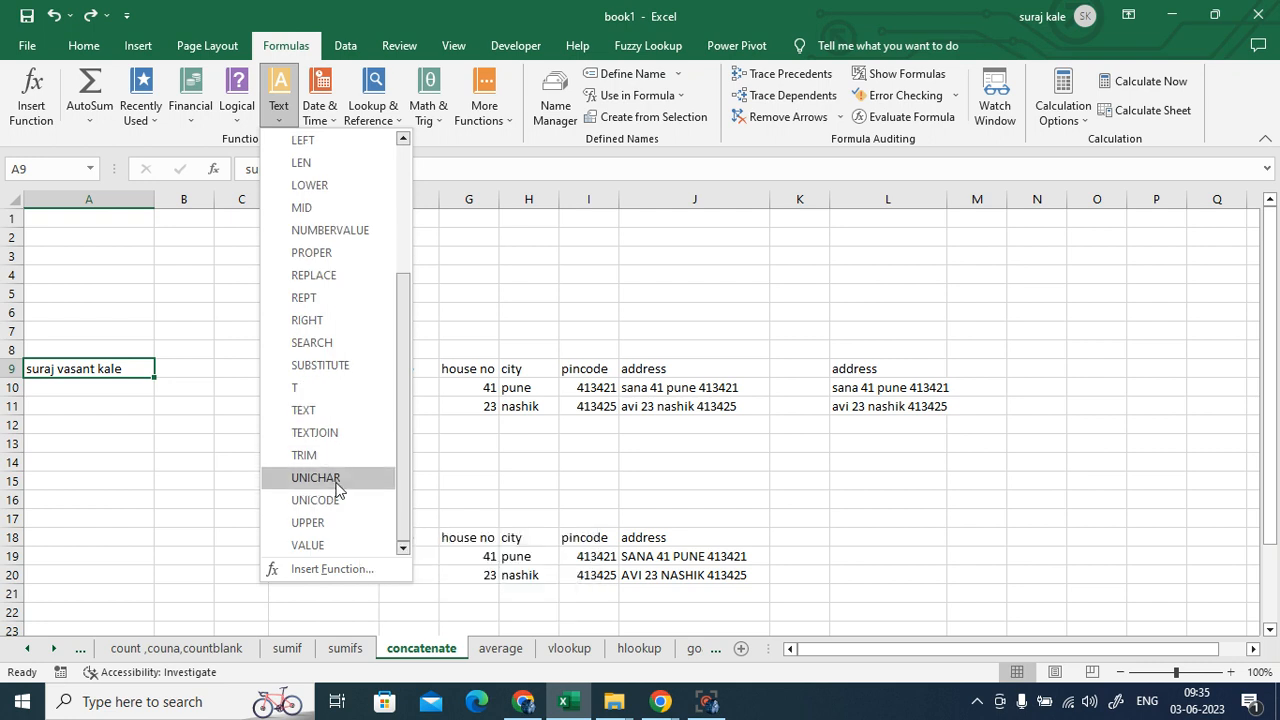
pyautogui.scroll(2, 335, 505)
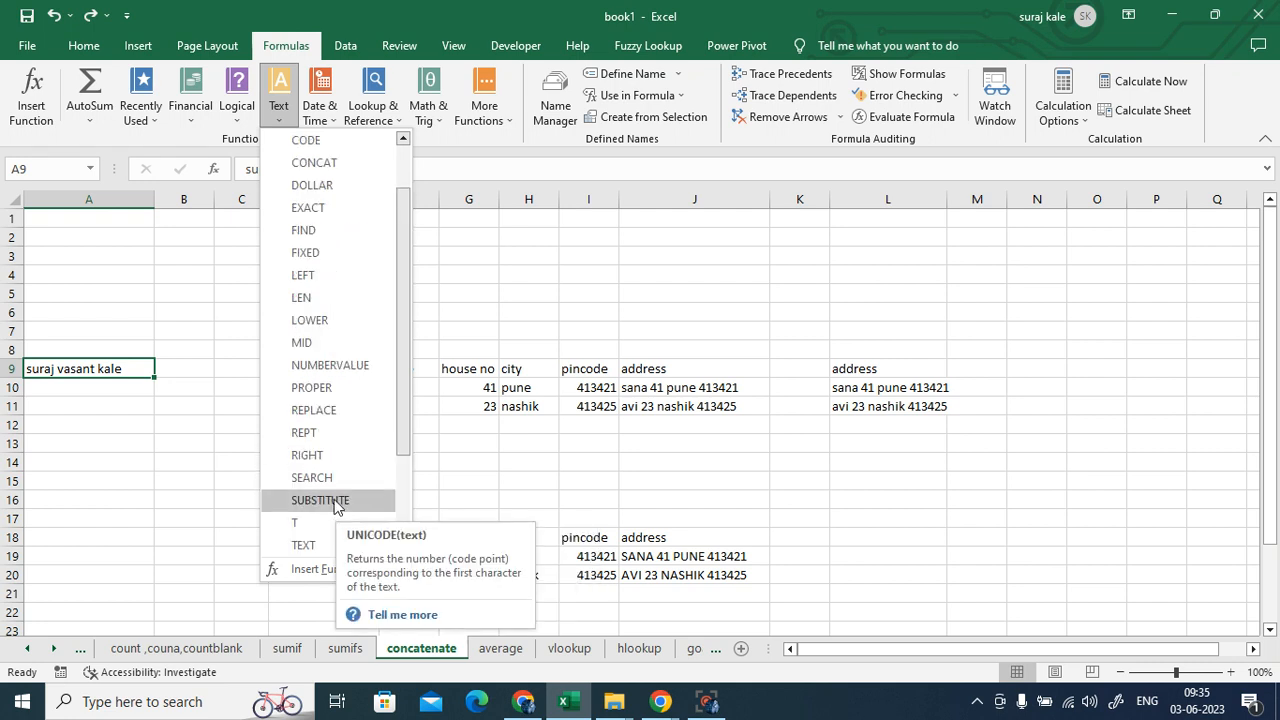
pyautogui.scroll(1, 335, 503)
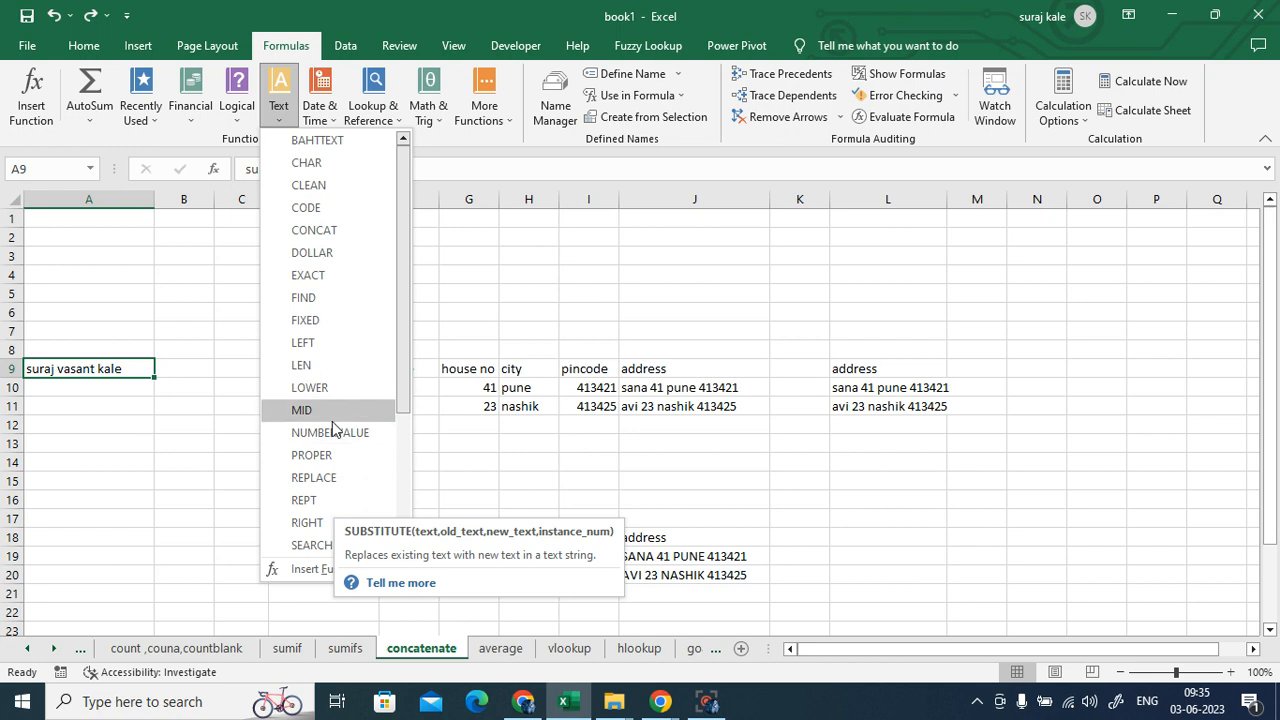
pyautogui.scroll(-1, 335, 428)
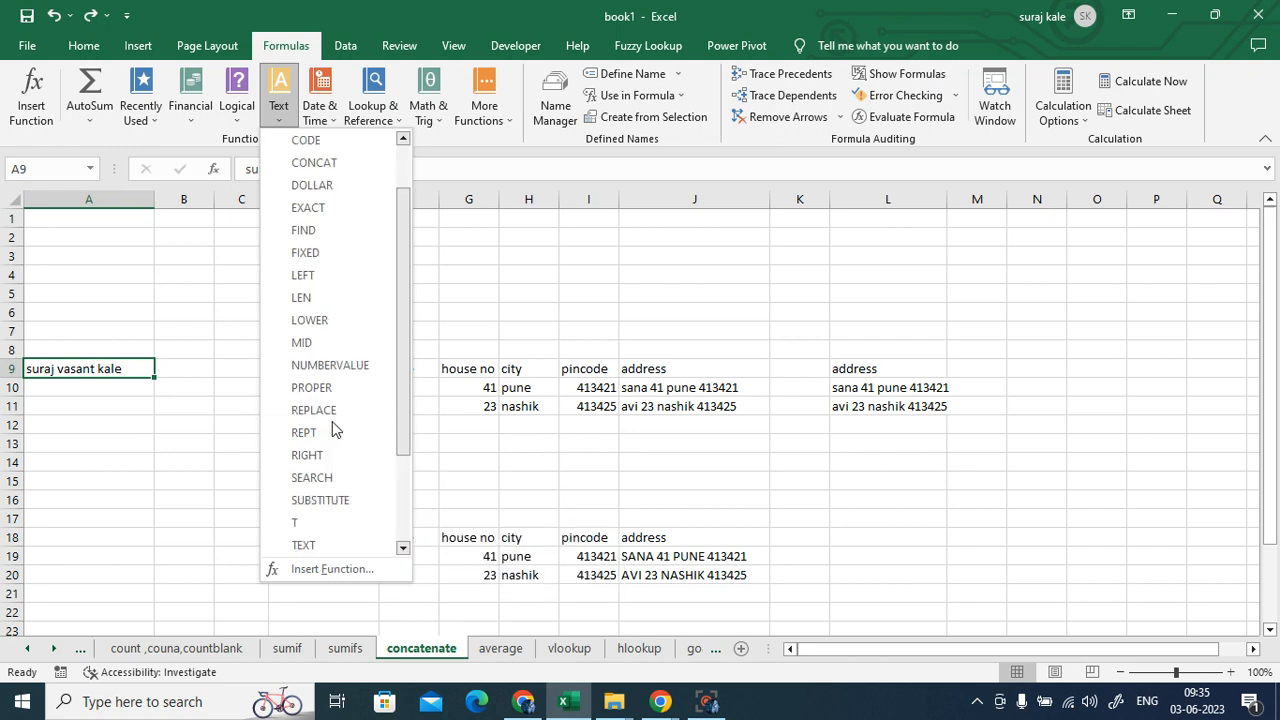
pyautogui.scroll(-1, 333, 425)
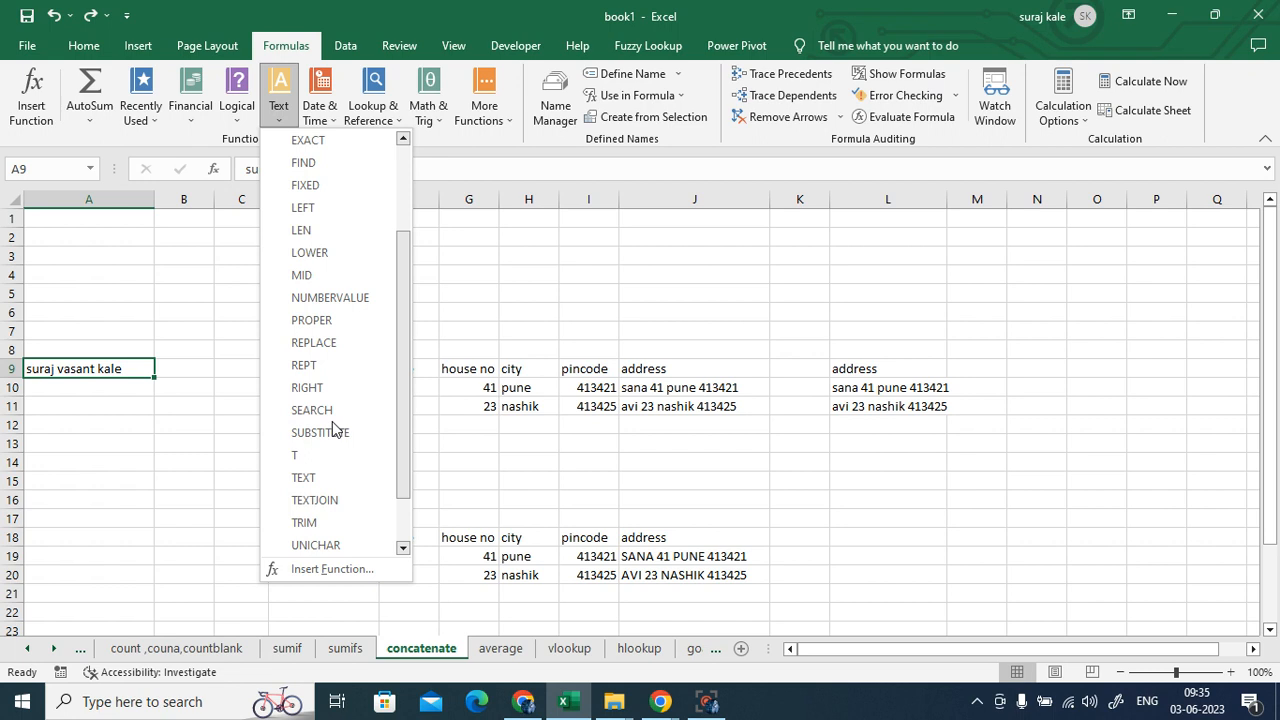
pyautogui.scroll(-1, 332, 421)
pyautogui.scroll(3, 333, 428)
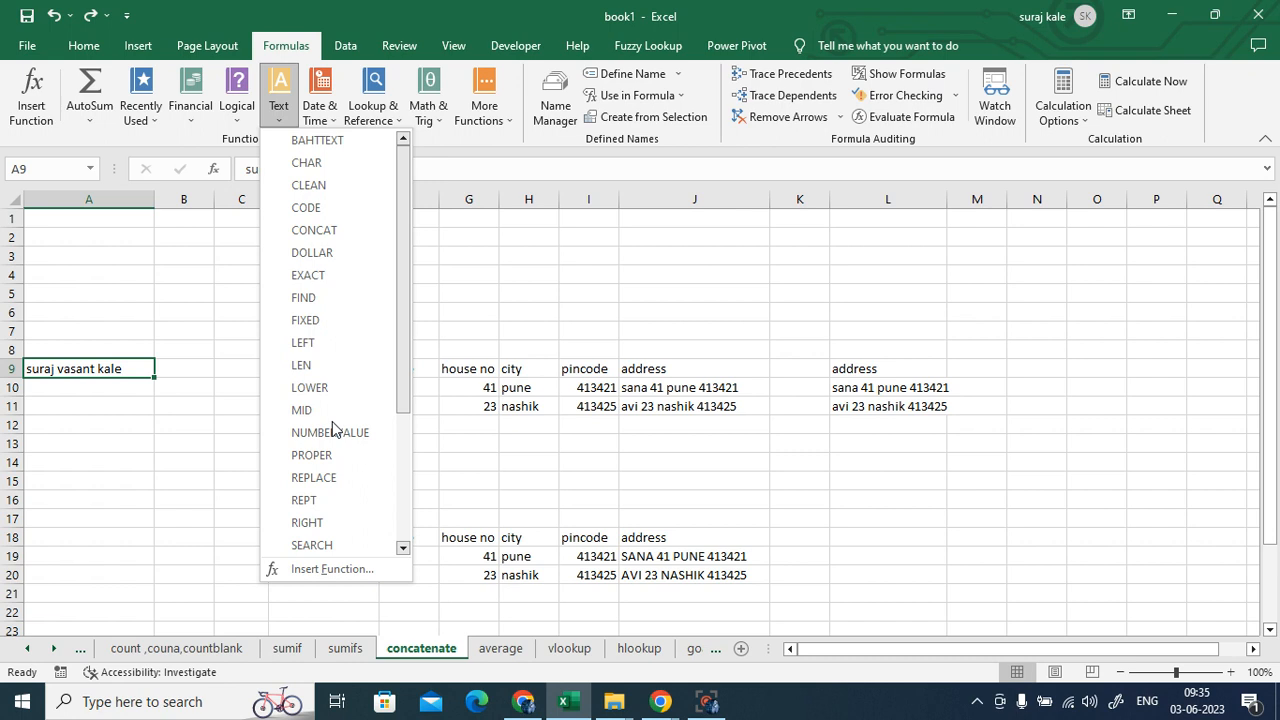
pyautogui.scroll(-3, 333, 428)
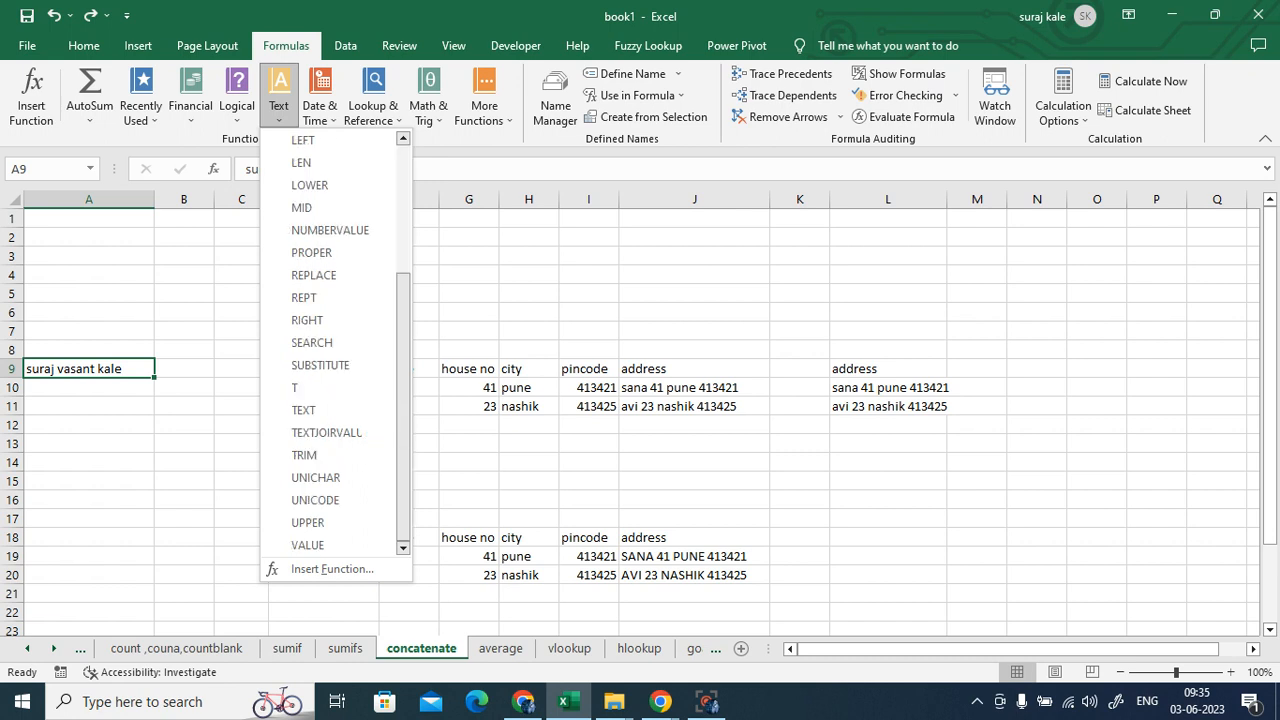
pyautogui.click(1246, 512)
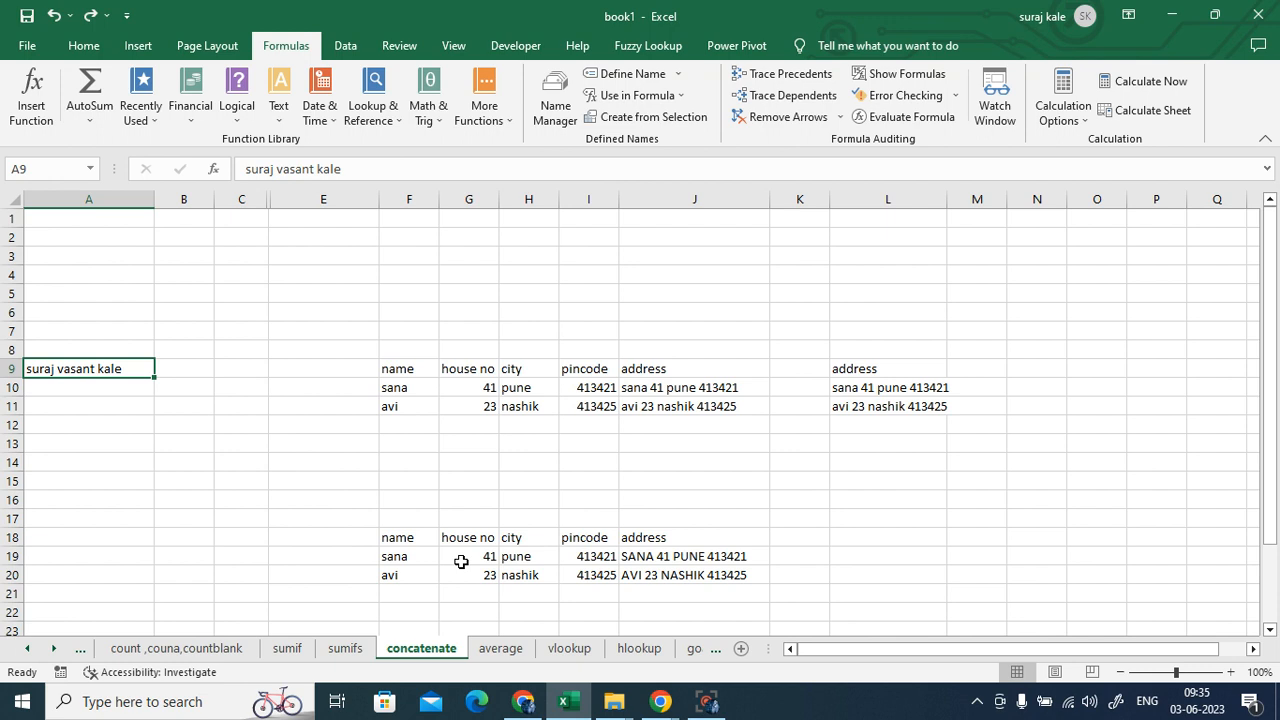
# - Start a formula in L19, discard it leaving L19 empty, and reselect A9
pyautogui.click(848, 553)
pyautogui.write('=')
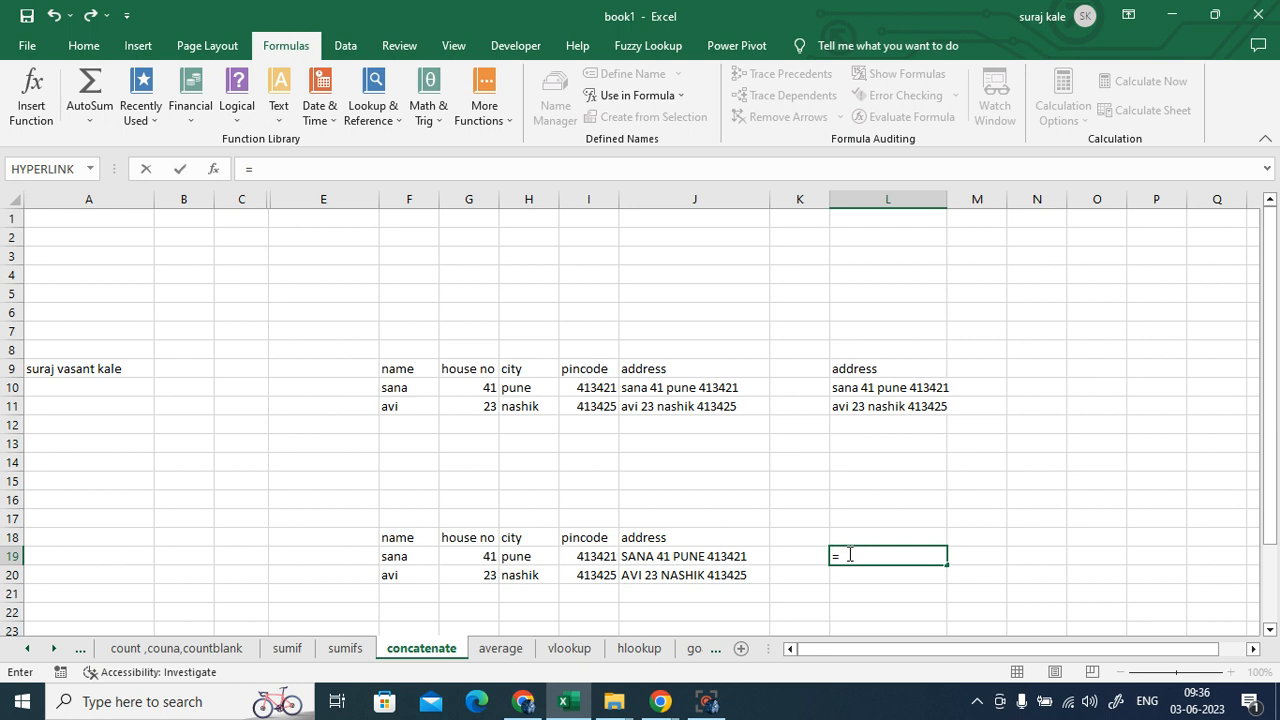
pyautogui.press('BackSpace')
pyautogui.click(299, 386)
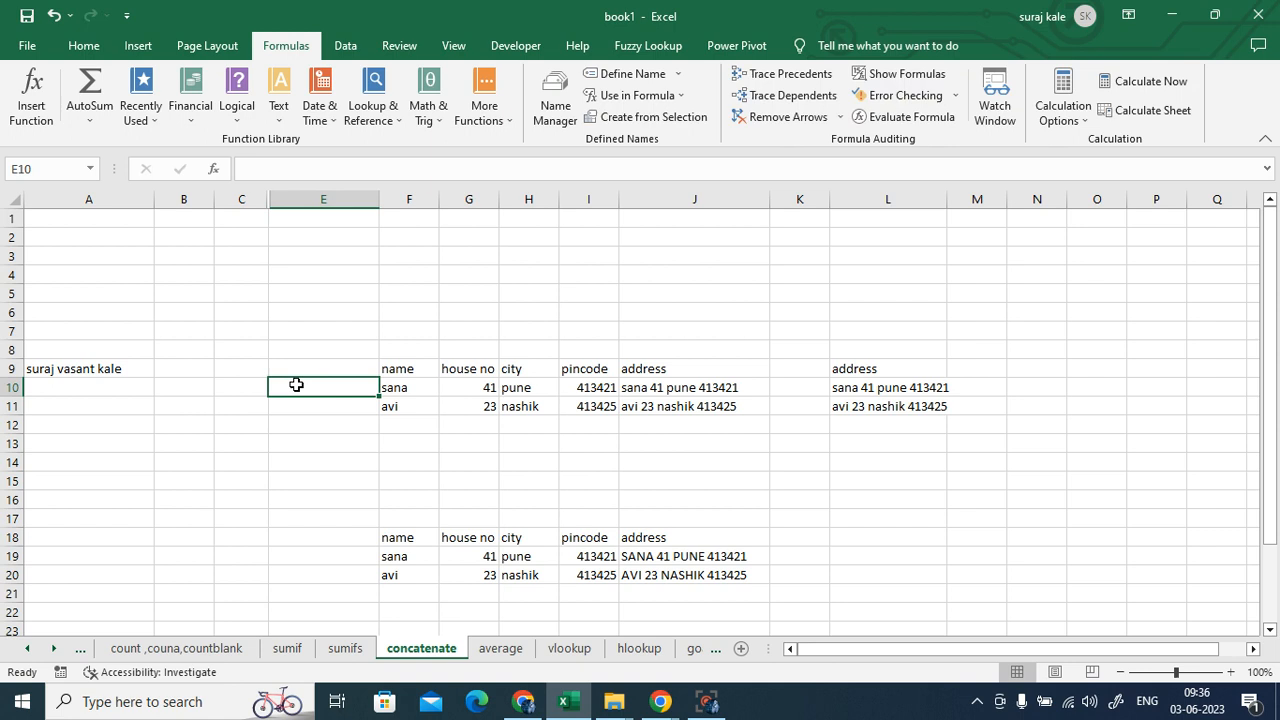
pyautogui.click(76, 368)
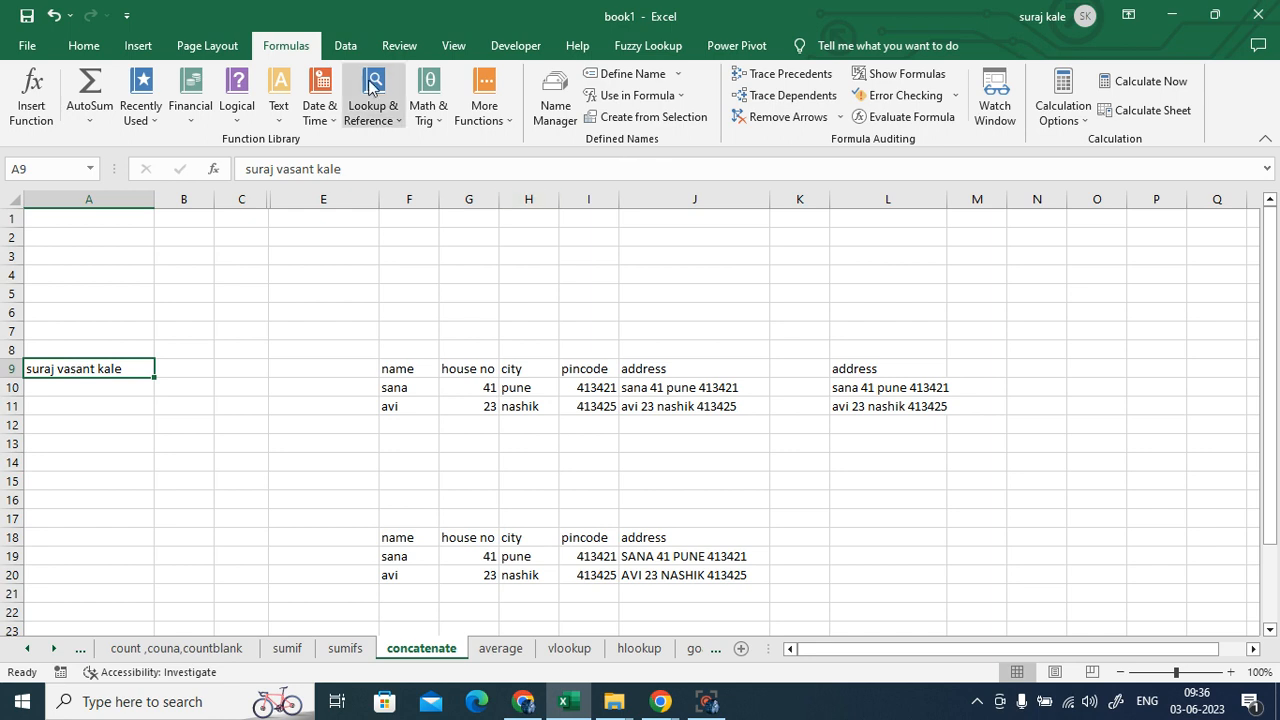
# - Show the Data tools and select E9 to start a new address column
pyautogui.click(343, 47)
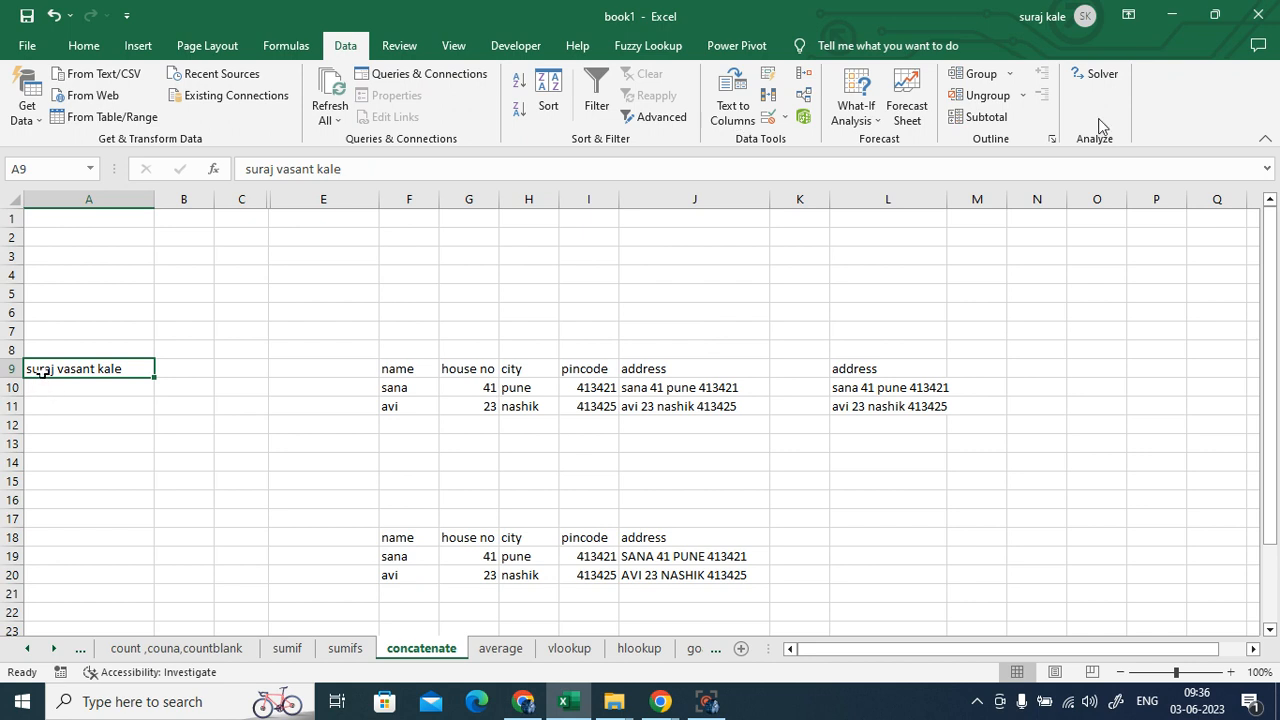
pyautogui.click(125, 443)
pyautogui.click(79, 372)
pyautogui.click(284, 369)
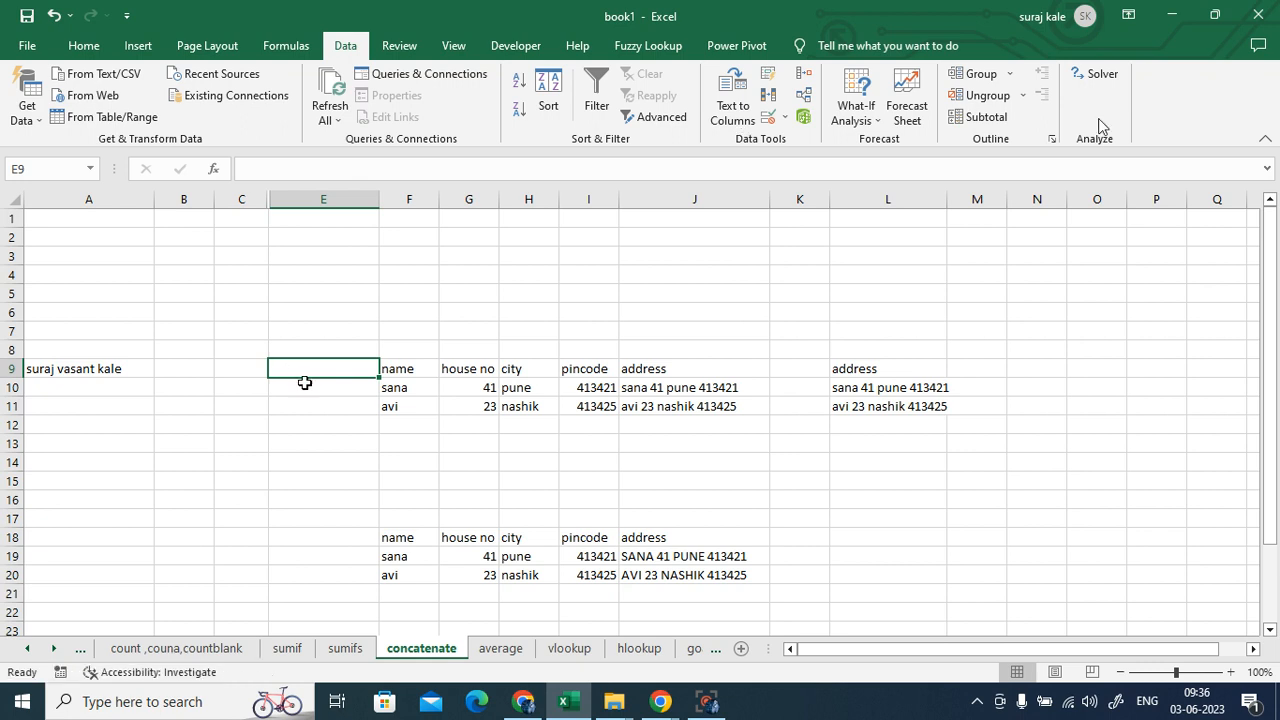
# - Enter 'sana 41 pune' in E10 and Flash Fill E11 with 'avi 23 nashik'
pyautogui.press('Return')
pyautogui.write('sana')
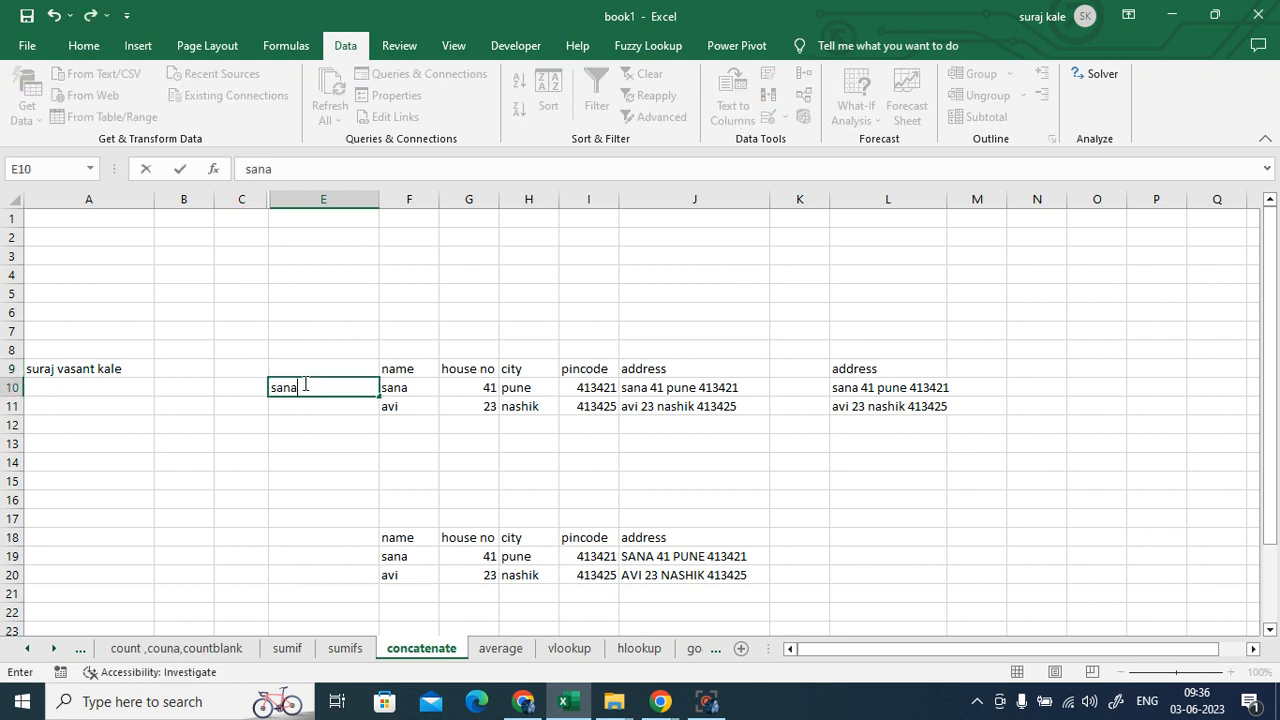
pyautogui.write(' 41 pune')
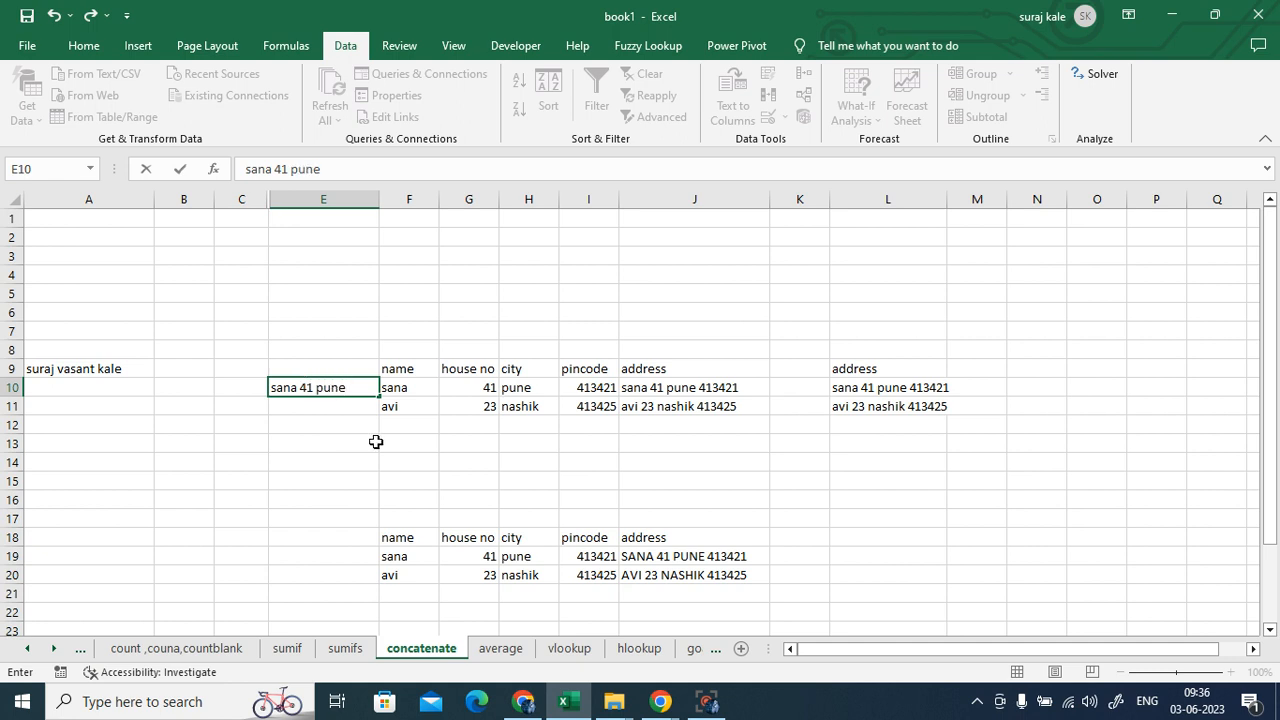
pyautogui.click(474, 466)
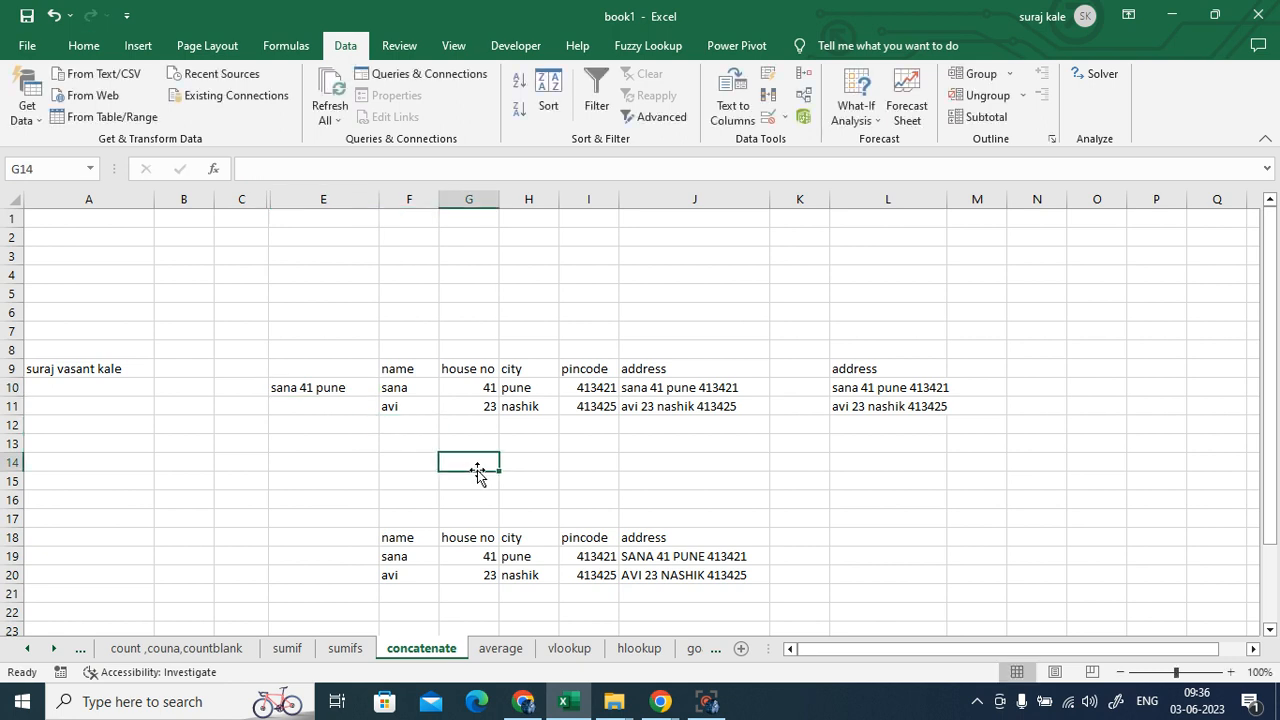
pyautogui.click(326, 388)
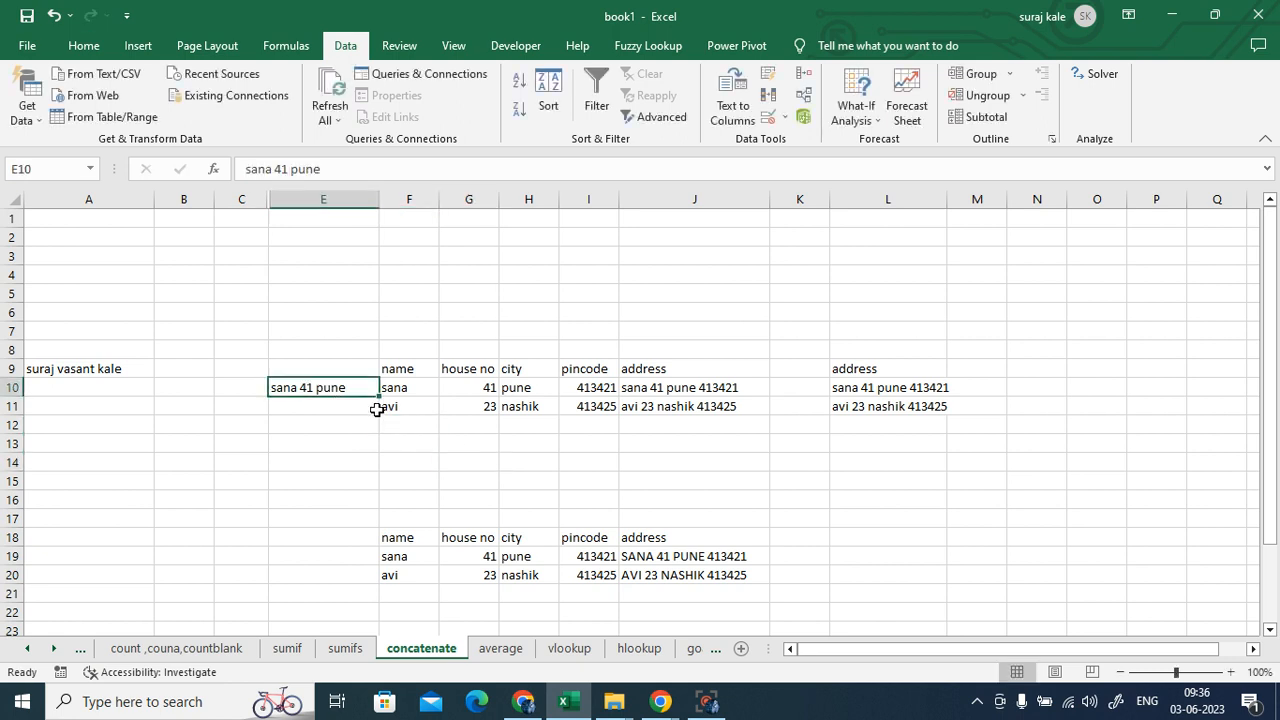
pyautogui.hotkey('ctrl', 'e')
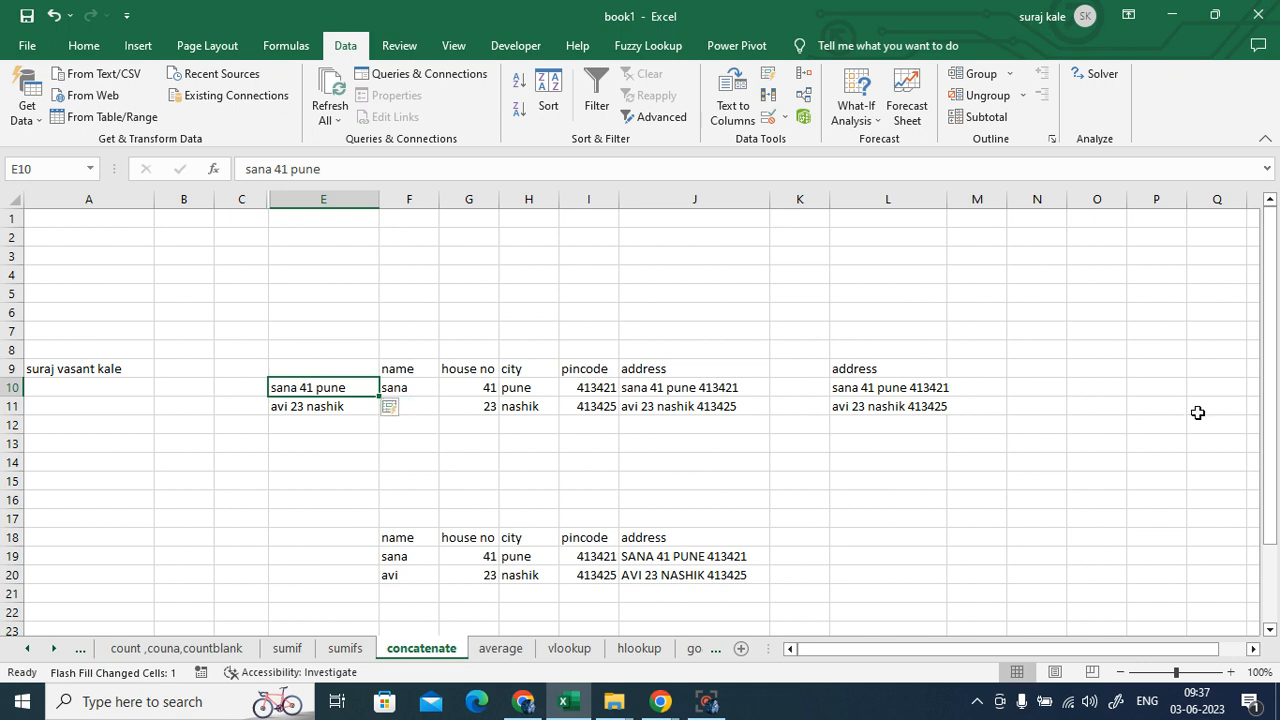
pyautogui.click(1104, 382)
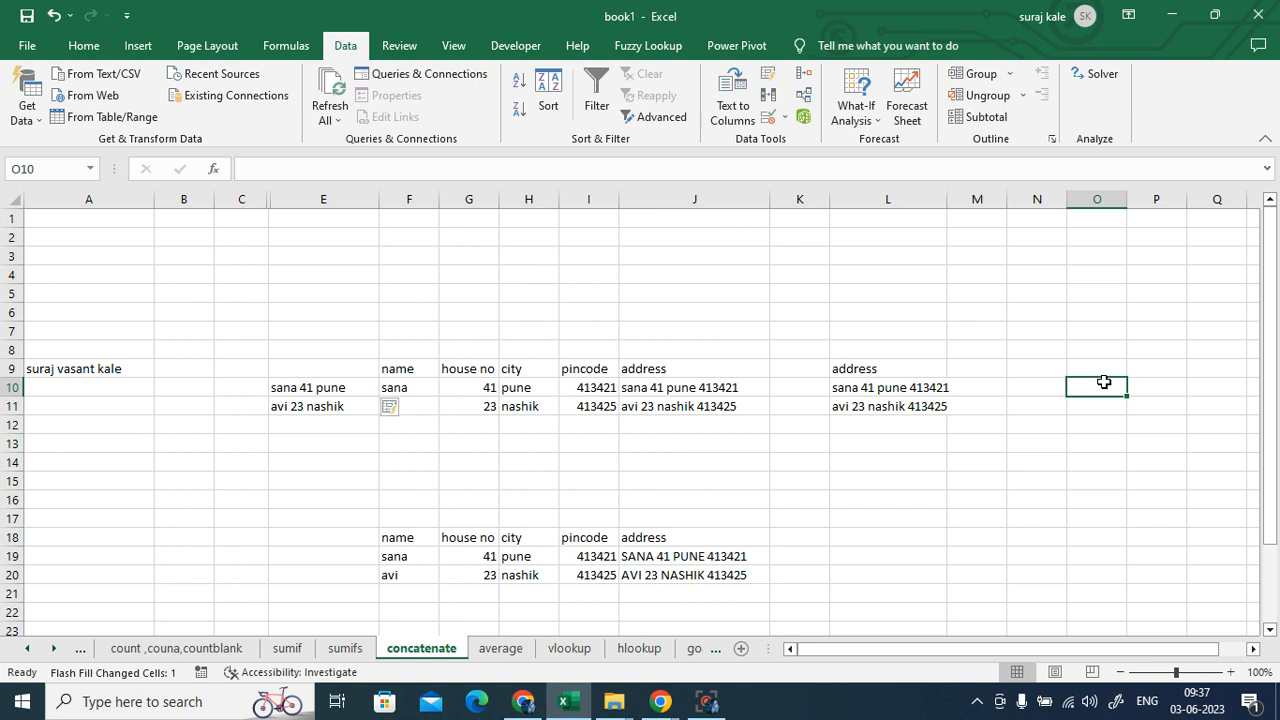
pyautogui.click(1001, 463)
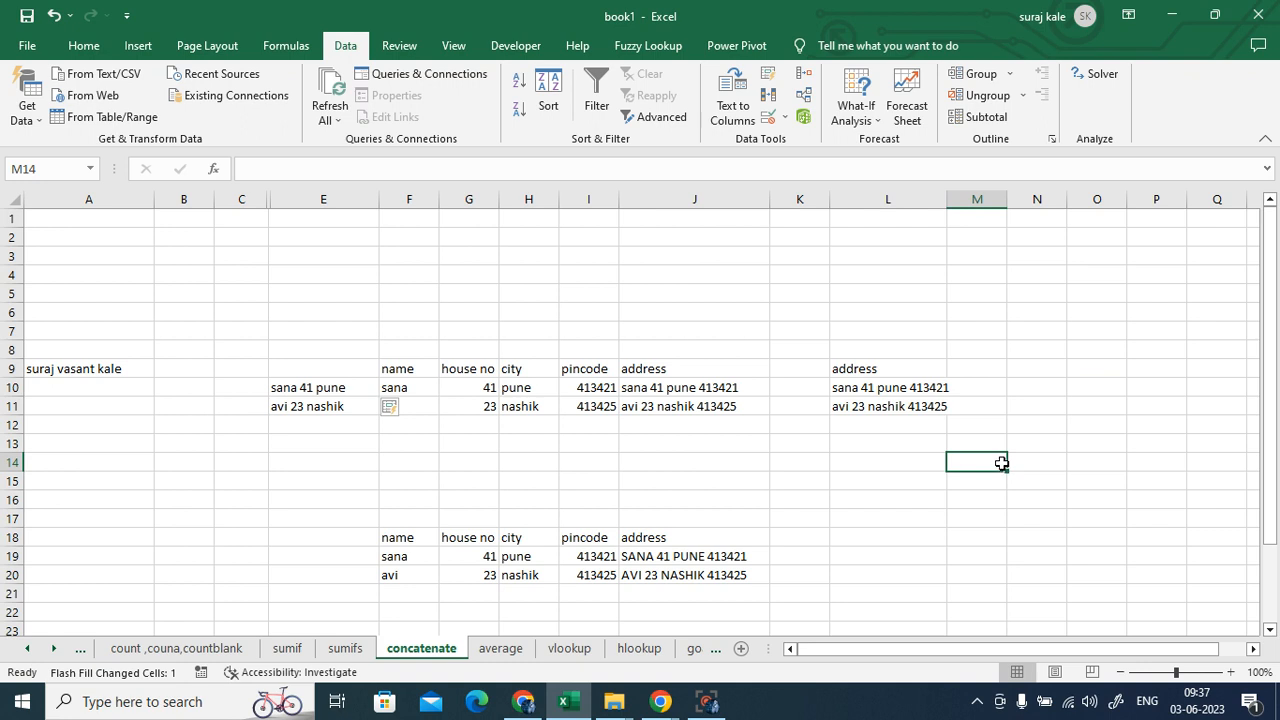
pyautogui.click(1055, 464)
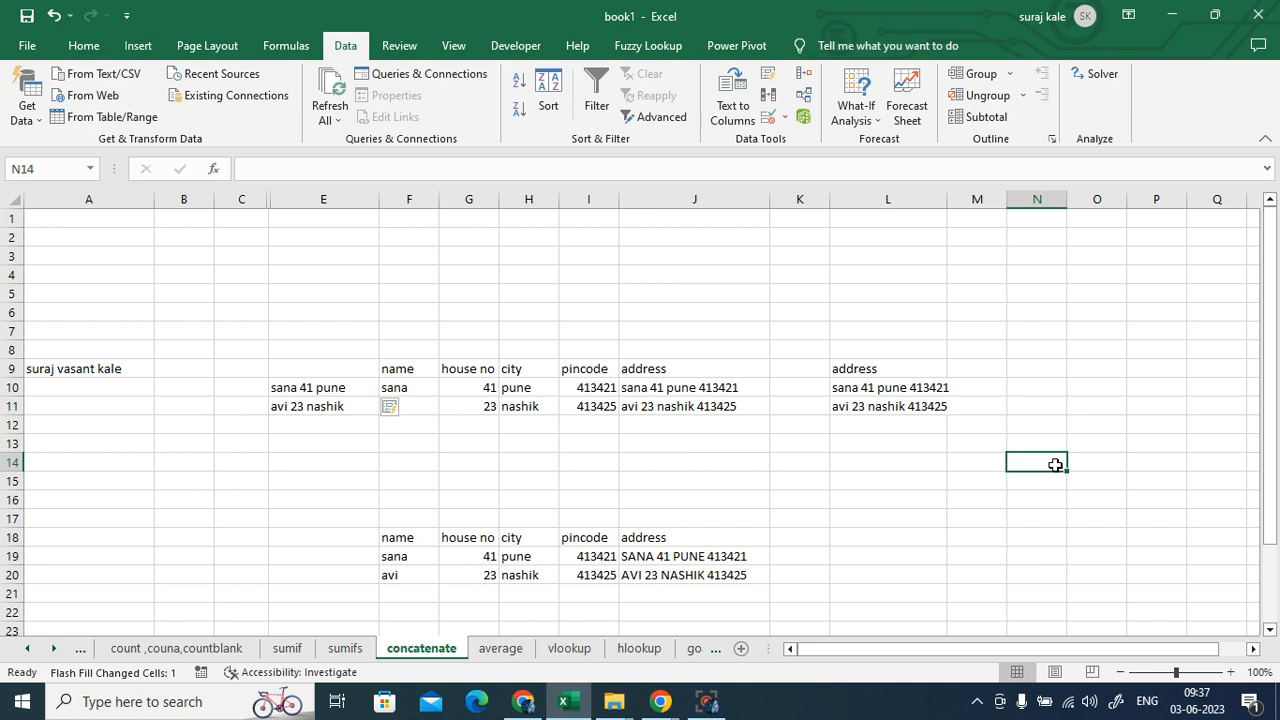
pyautogui.click(937, 491)
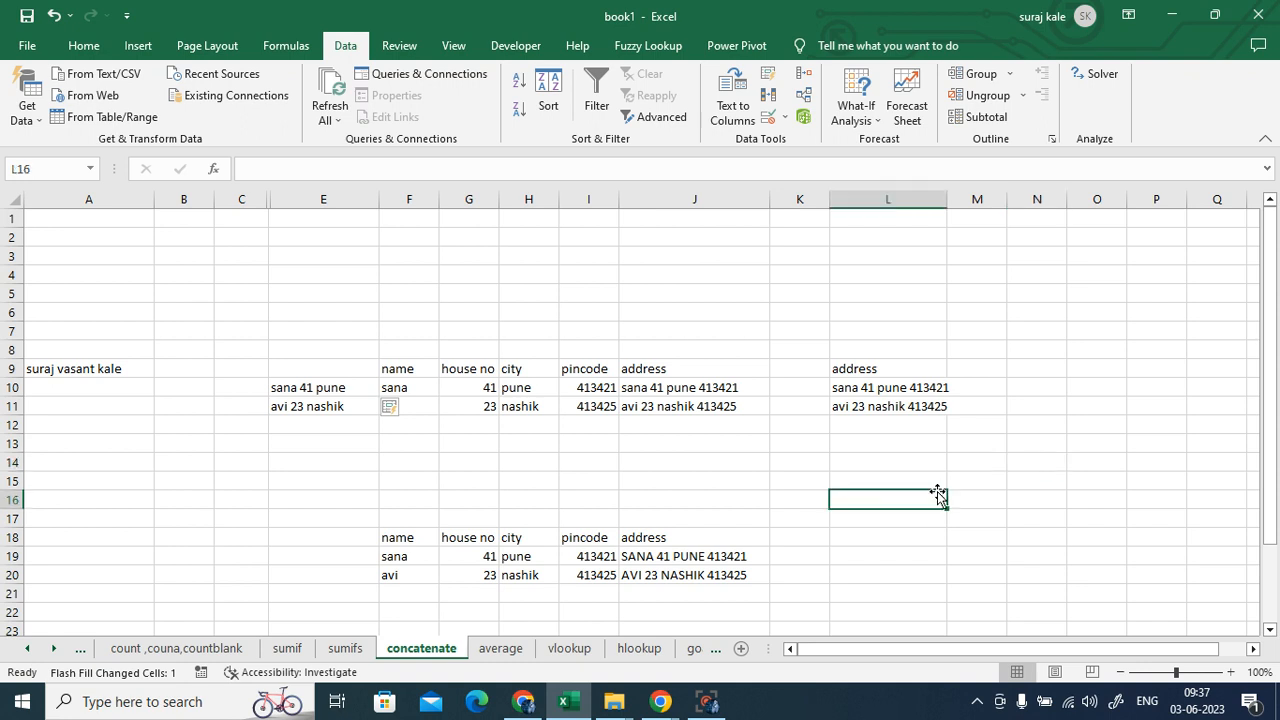
pyautogui.scroll(-1, 937, 491)
pyautogui.scroll(1, 939, 515)
pyautogui.scroll(-1, 939, 515)
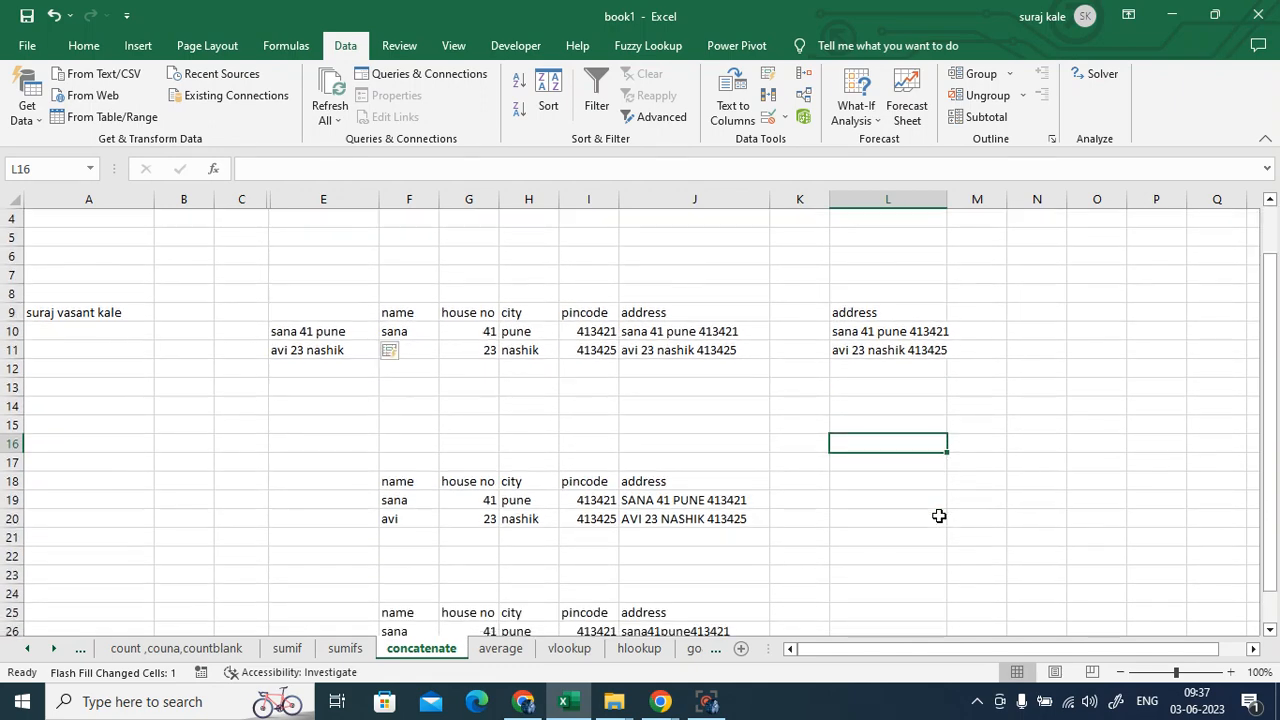
pyautogui.scroll(1, 939, 515)
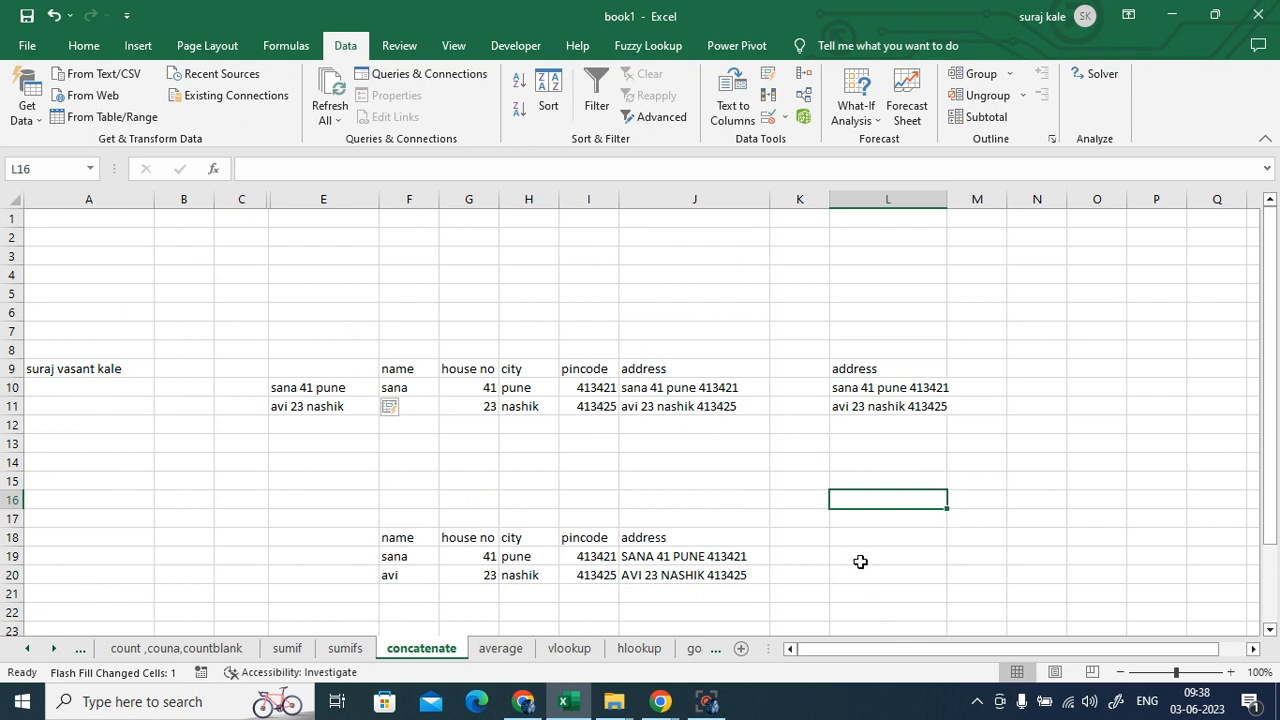
# - Start a formula in L19 with a mistaken F19:G20 reference and cancel it
pyautogui.click(856, 555)
pyautogui.write('=')
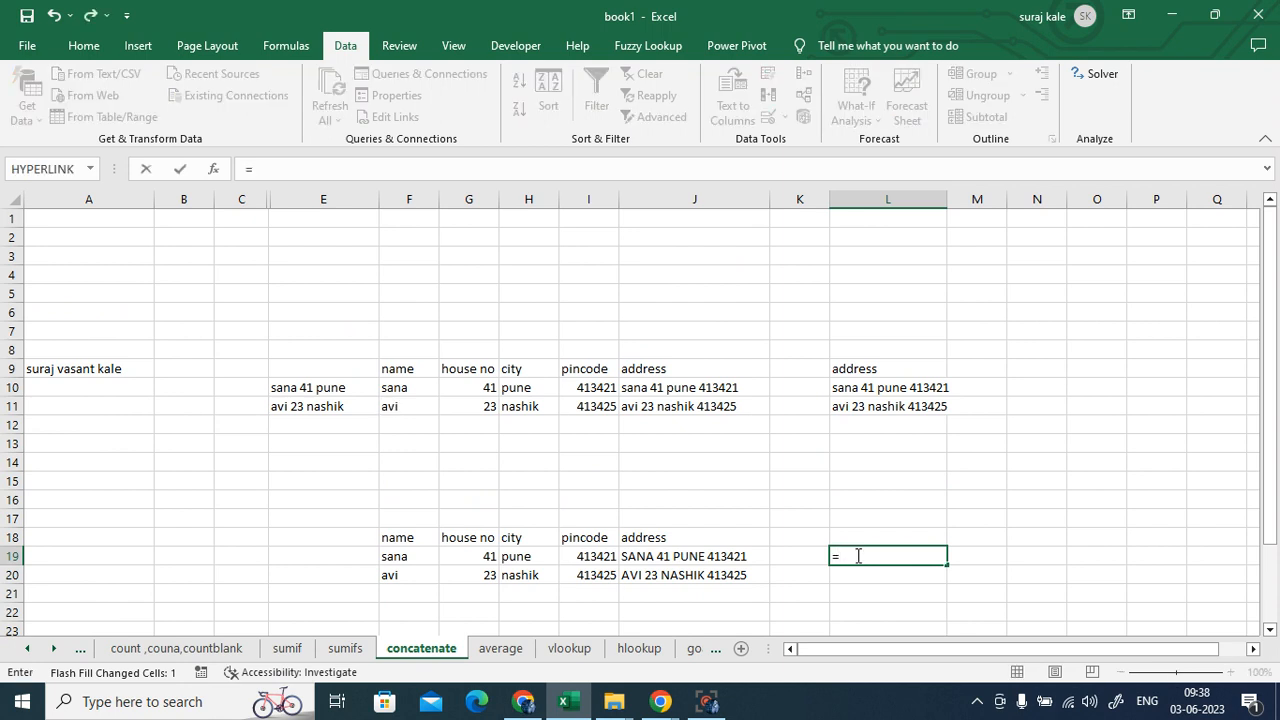
pyautogui.moveTo(400, 557); pyautogui.dragTo(491, 575)
pyautogui.press('Escape')
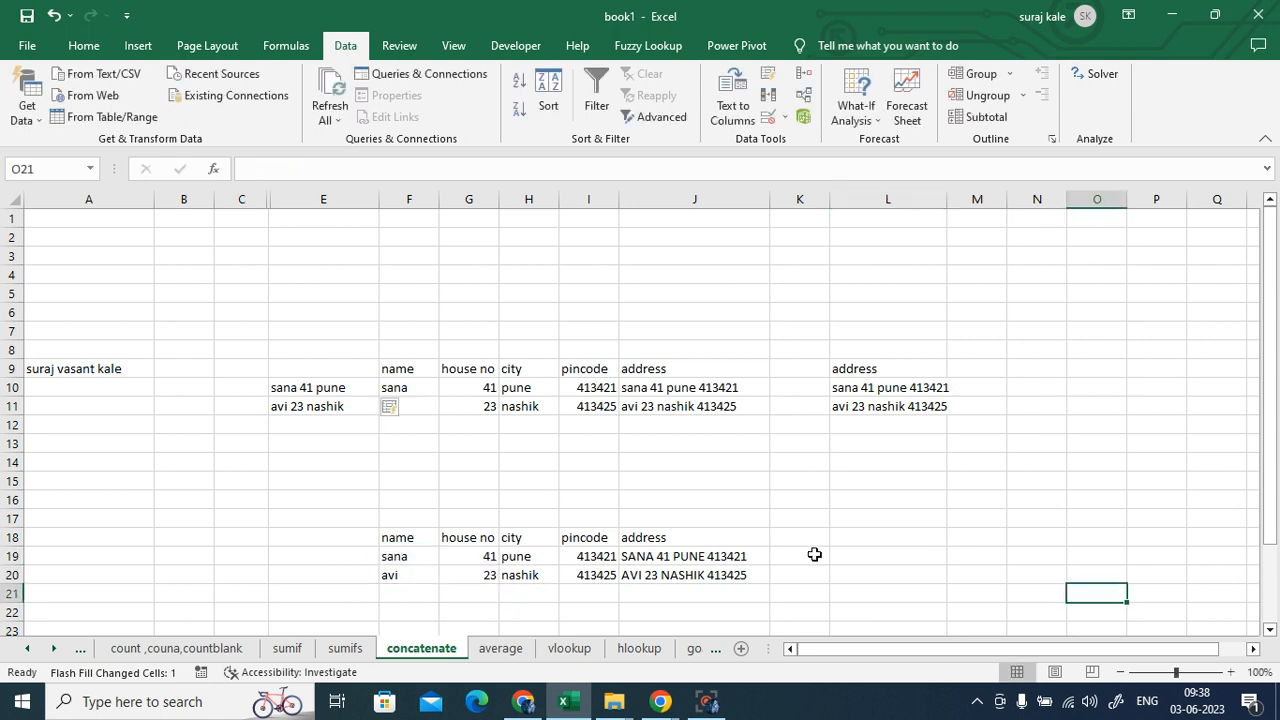
# - Enter =F19&G19&H19&I19 in L19, joining the row into sana41pune413421
pyautogui.click(870, 555)
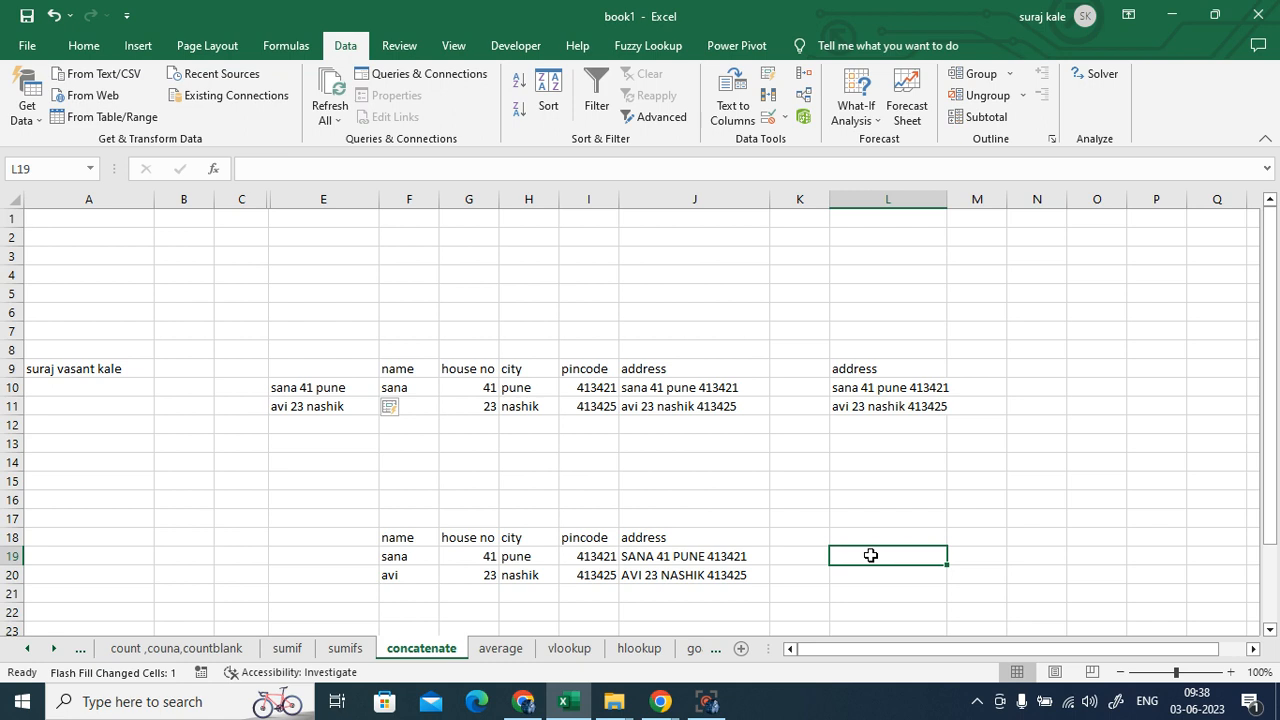
pyautogui.write('=')
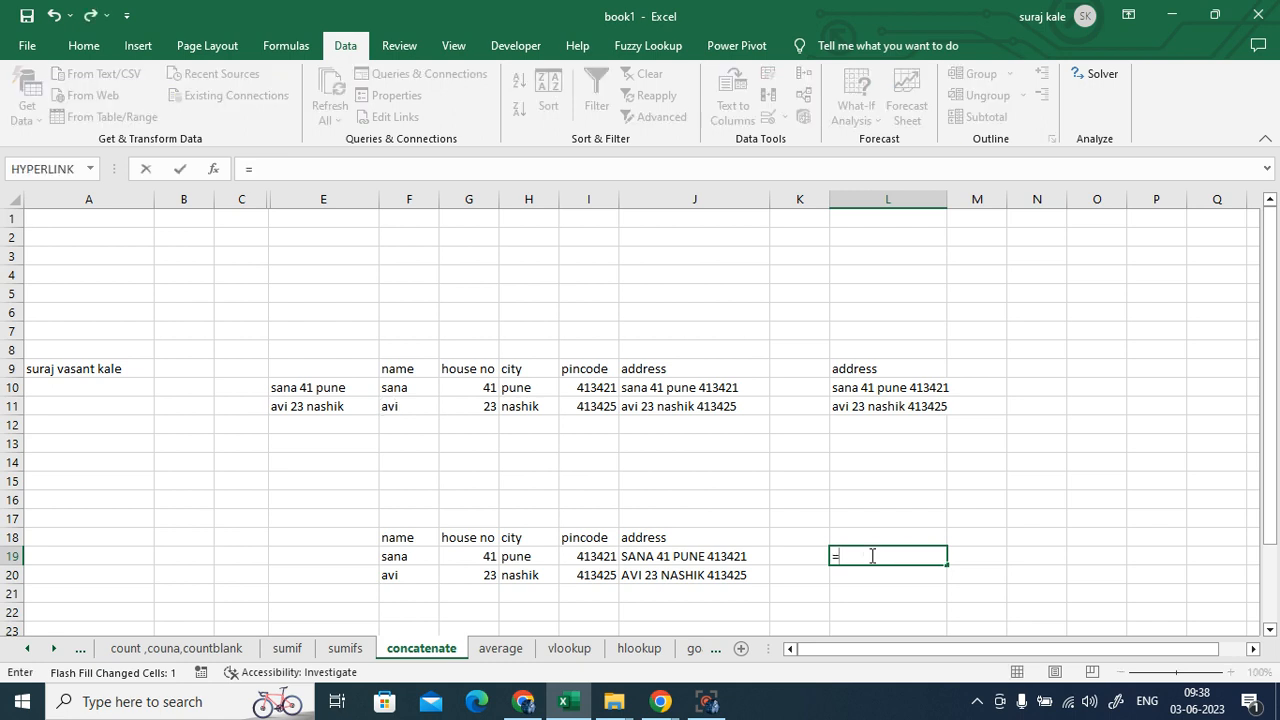
pyautogui.click(422, 556)
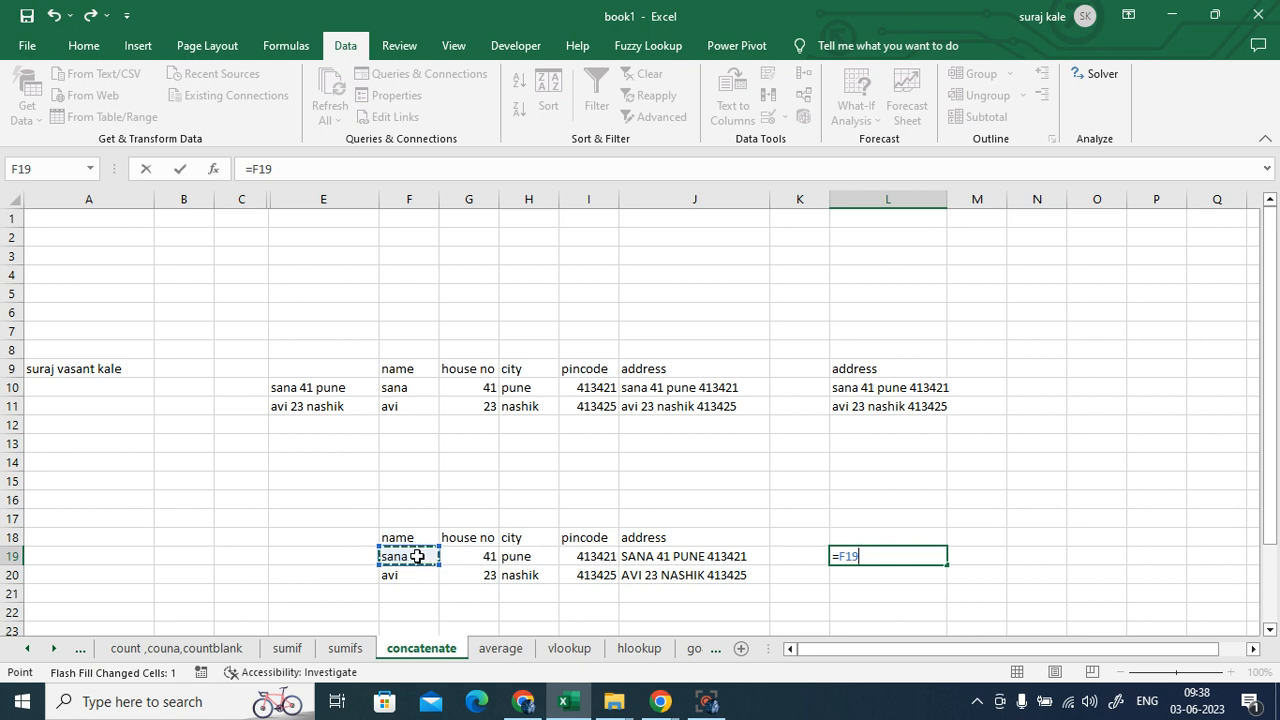
pyautogui.write('&')
pyautogui.click(475, 556)
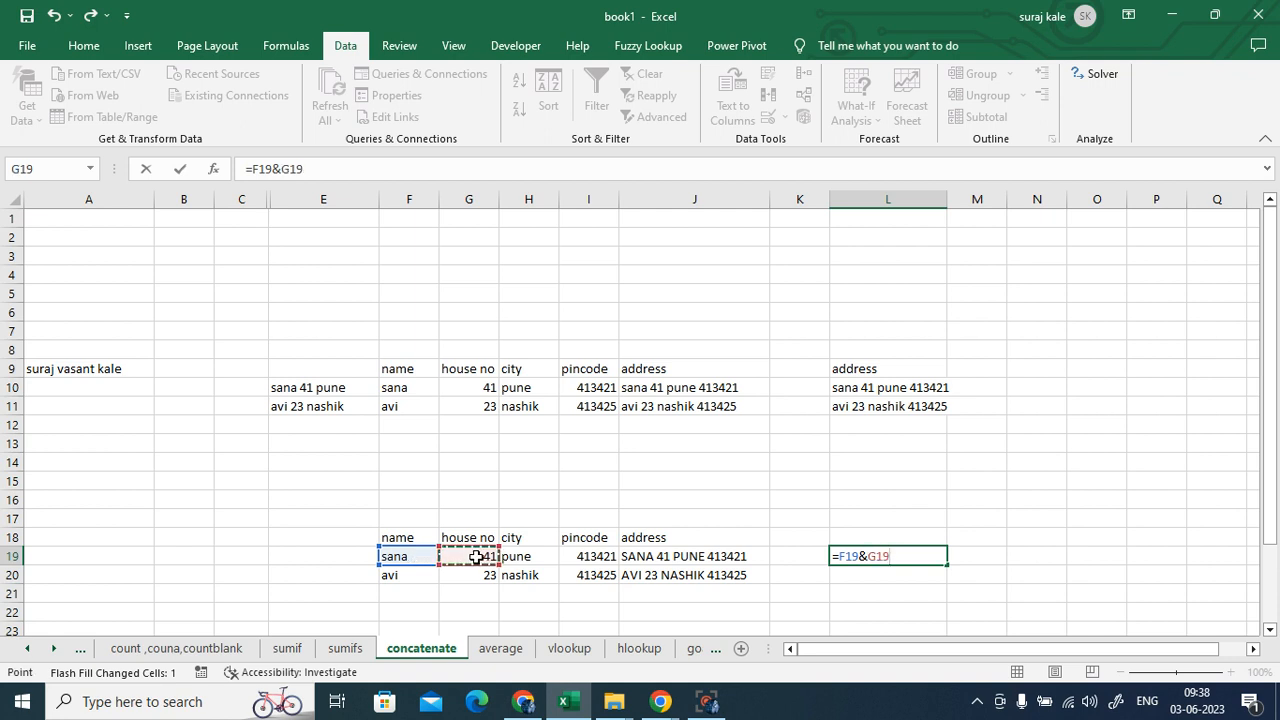
pyautogui.write('&')
pyautogui.click(508, 556)
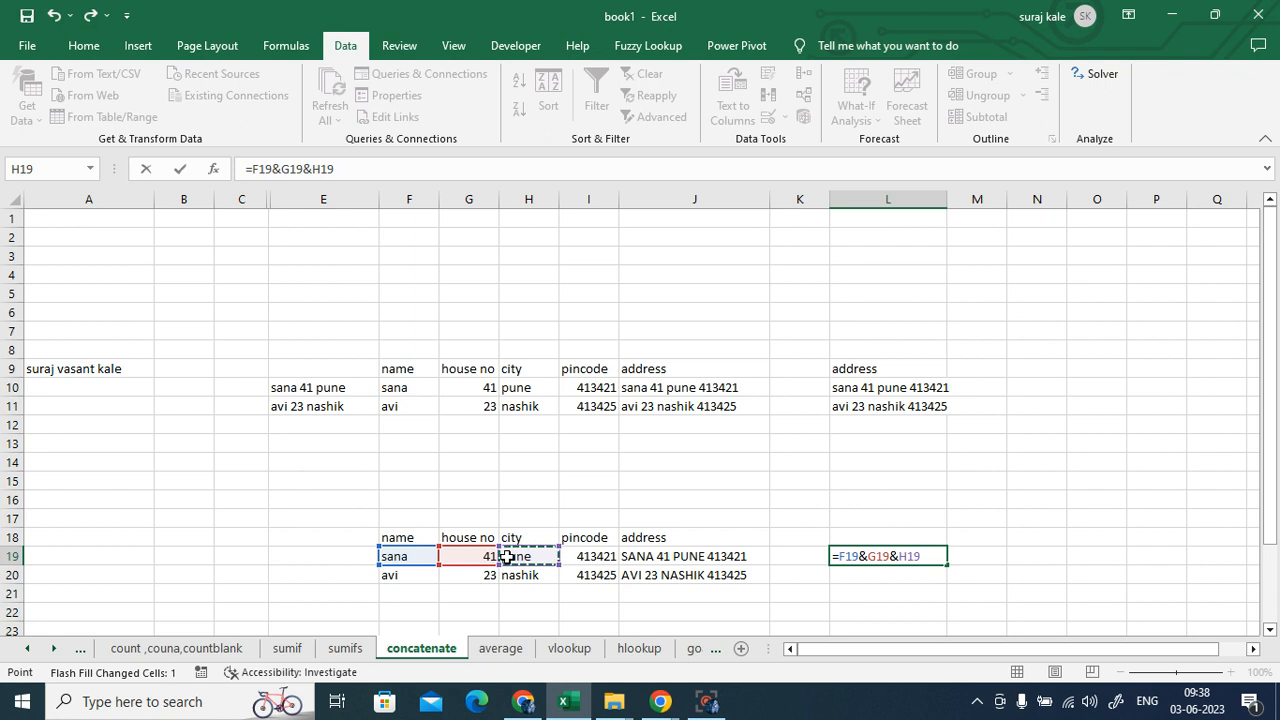
pyautogui.write('&')
pyautogui.click(605, 557)
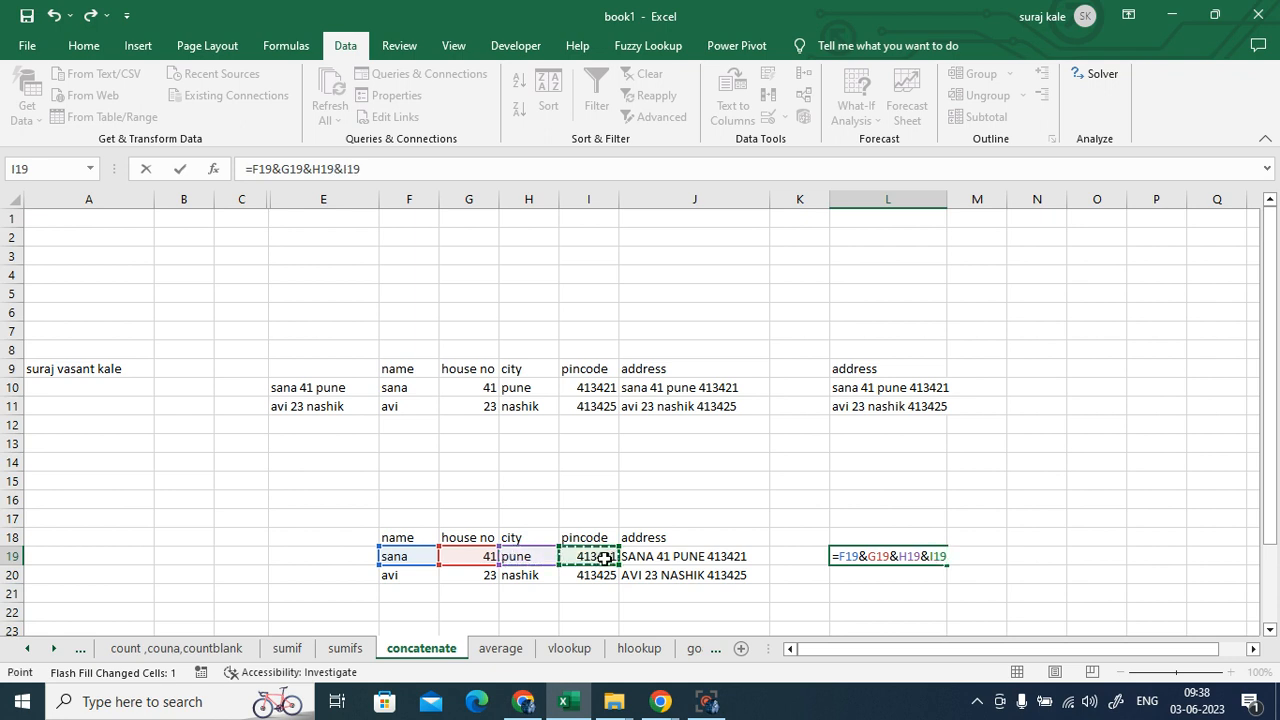
pyautogui.press('Return')
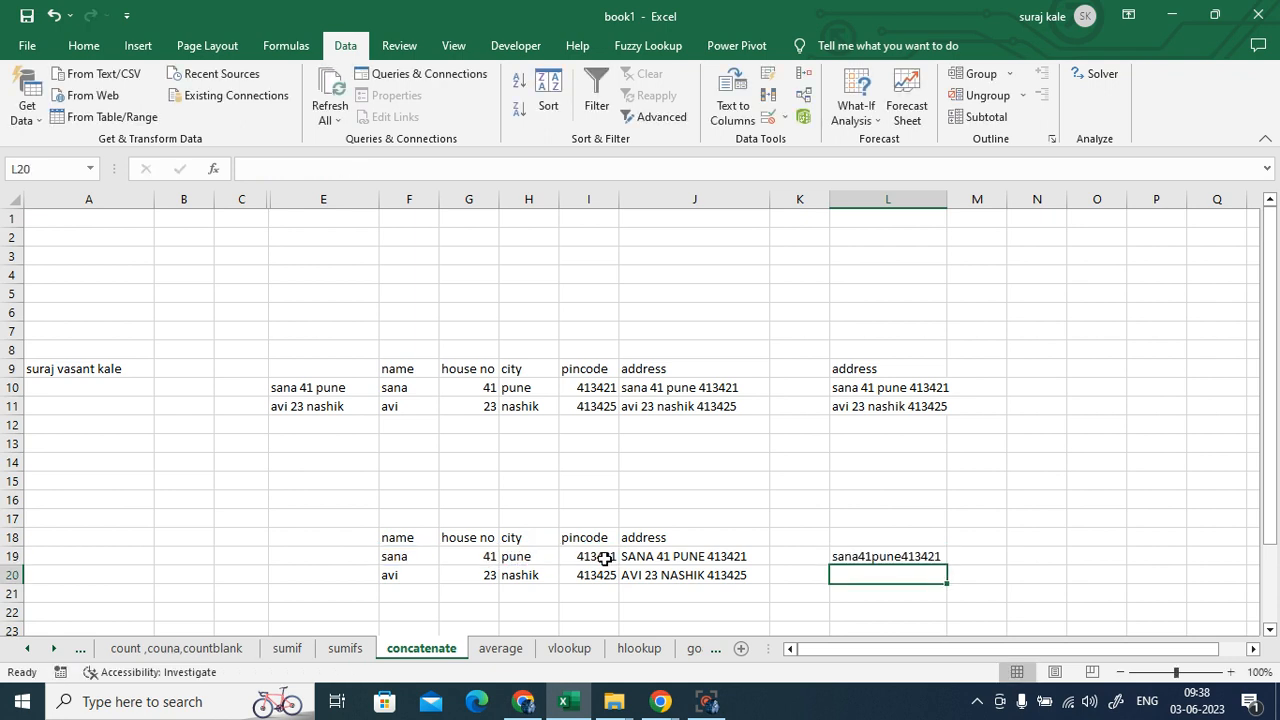
# - Widen column L and change L19 to =F19&" "&G19&H19&I19, then reopen it for editing
pyautogui.click(903, 557)
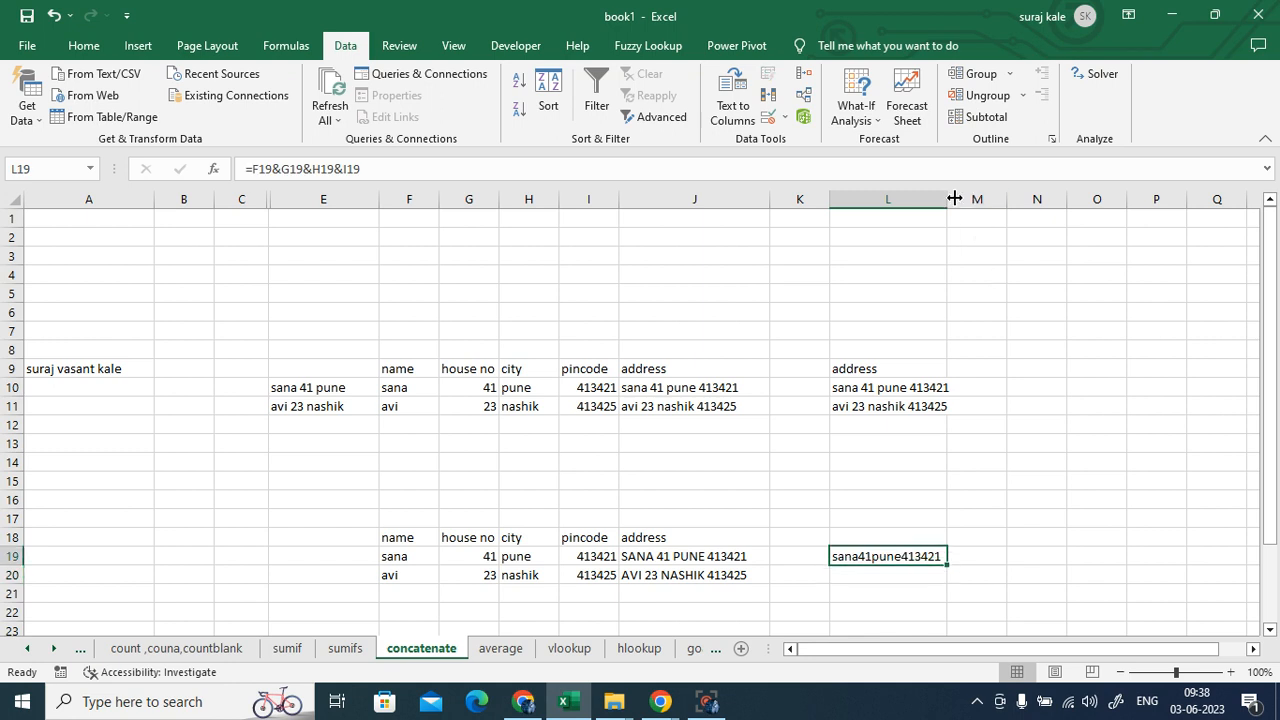
pyautogui.moveTo(955, 199); pyautogui.dragTo(980, 199)
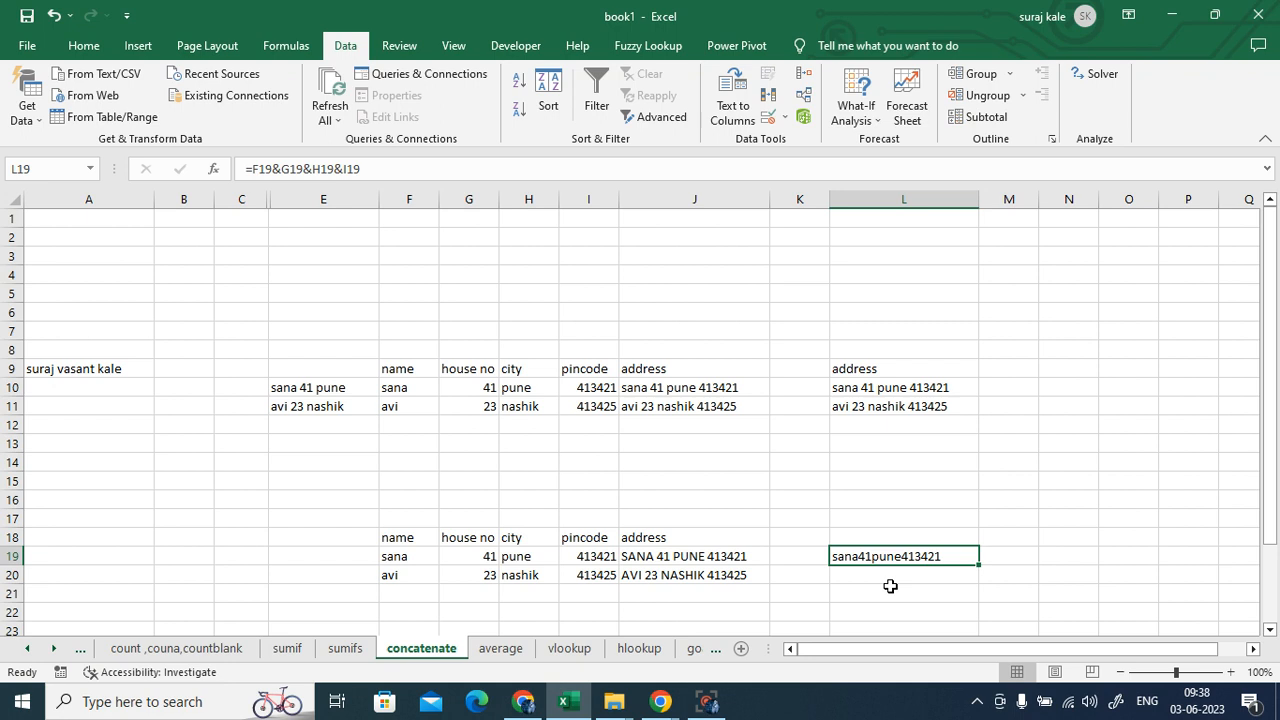
pyautogui.press('F2')
pyautogui.click(862, 558)
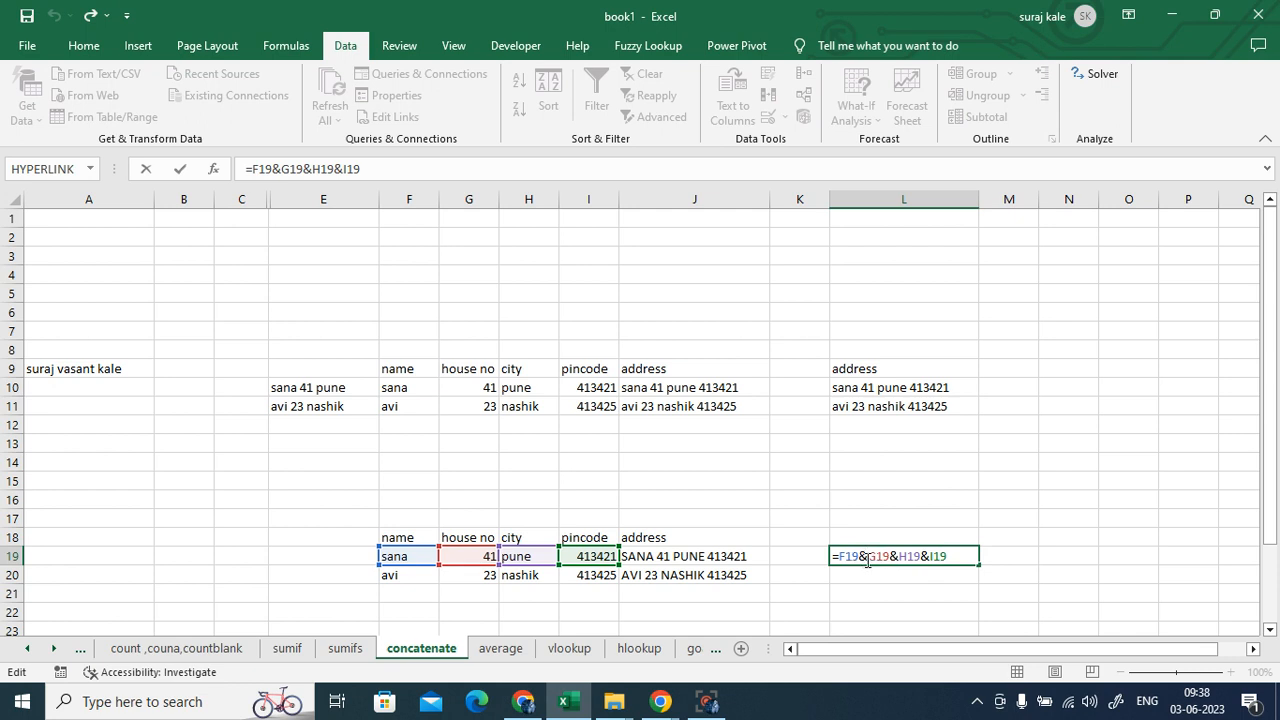
pyautogui.write('" "')
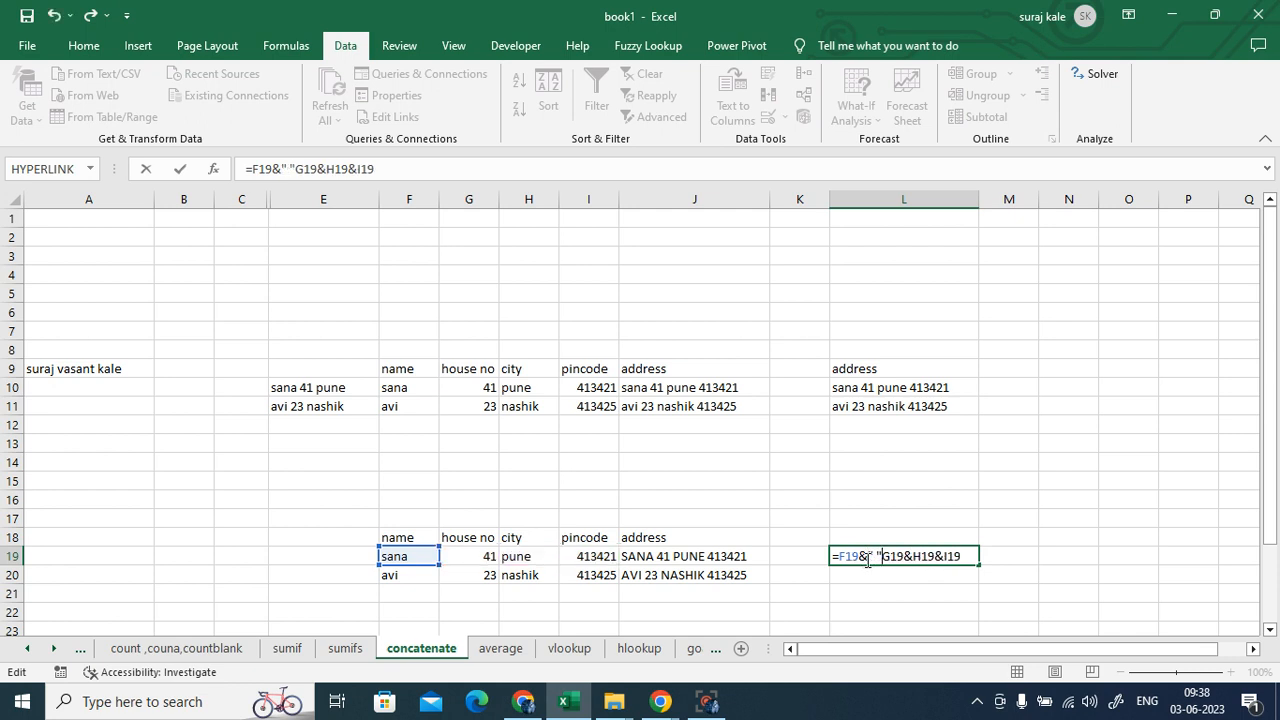
pyautogui.write('&')
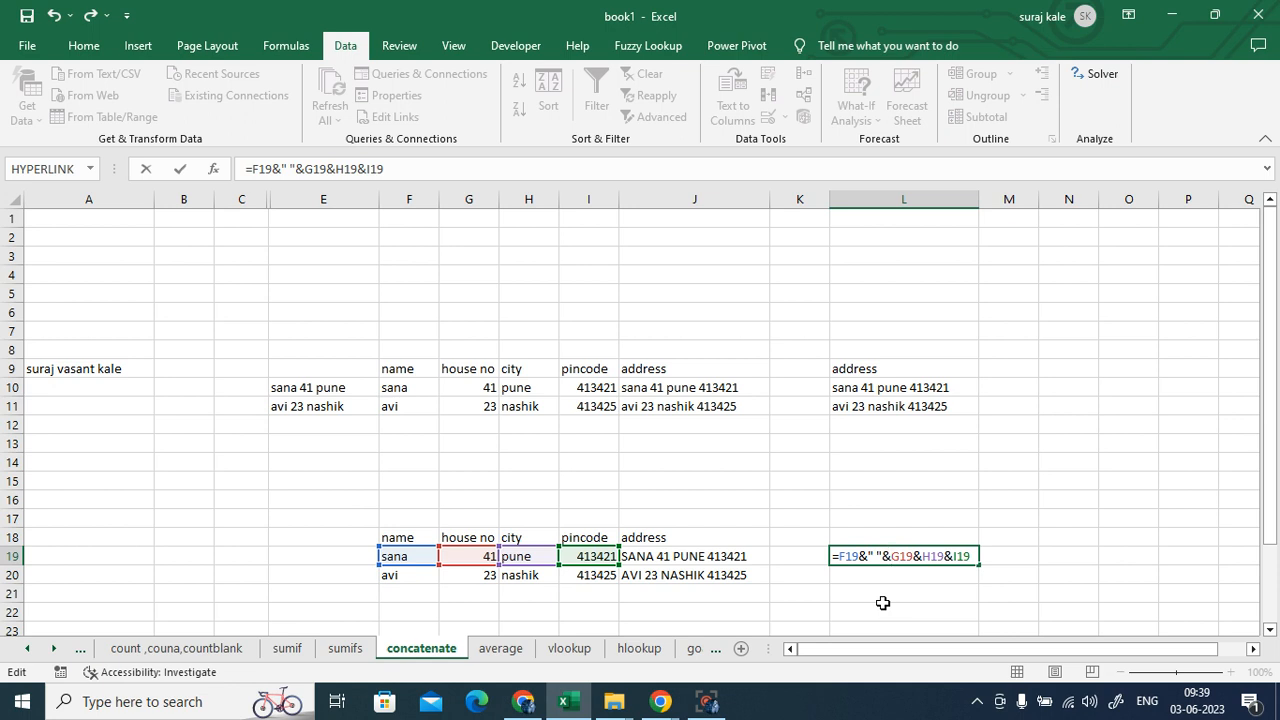
pyautogui.press('Return')
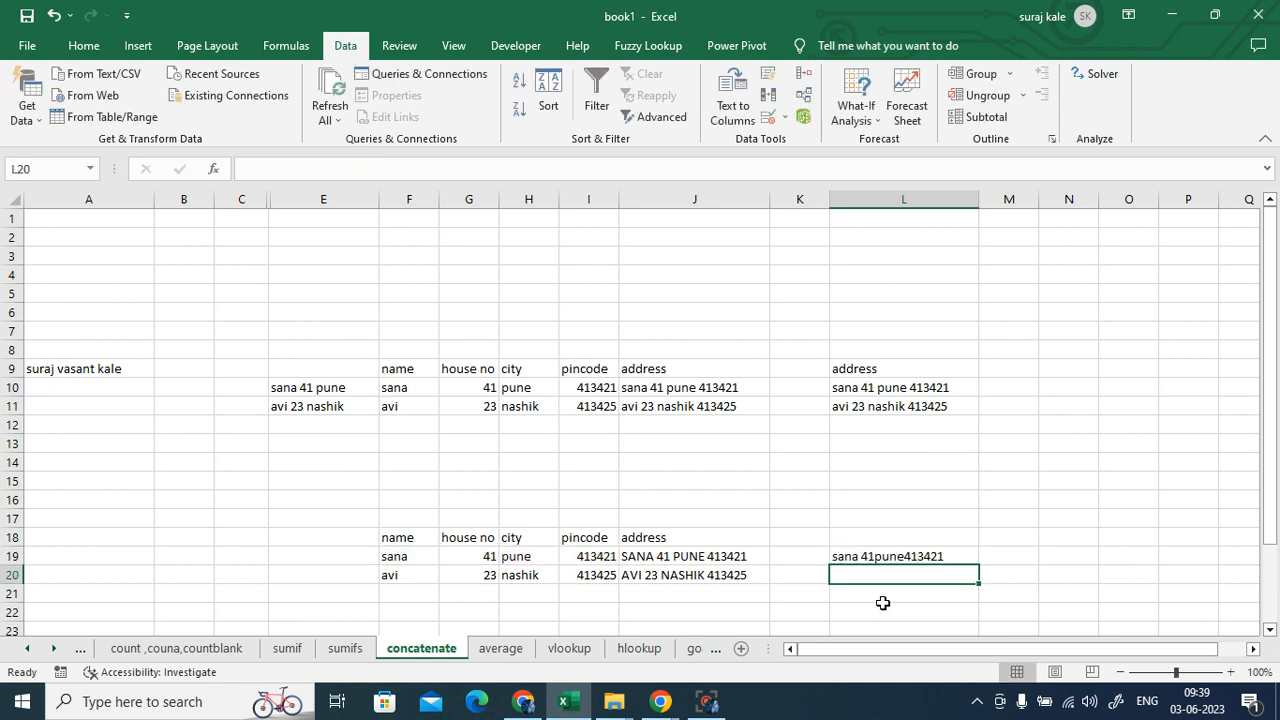
pyautogui.click(903, 554)
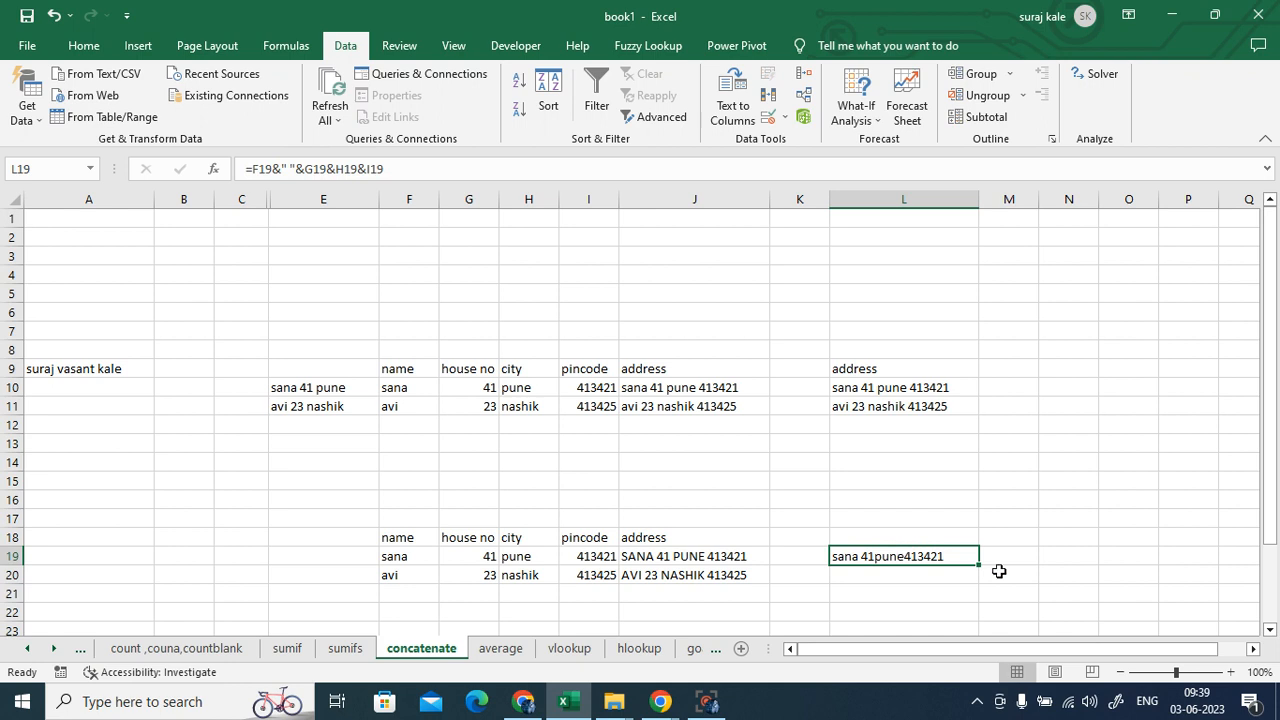
pyautogui.press('F2')
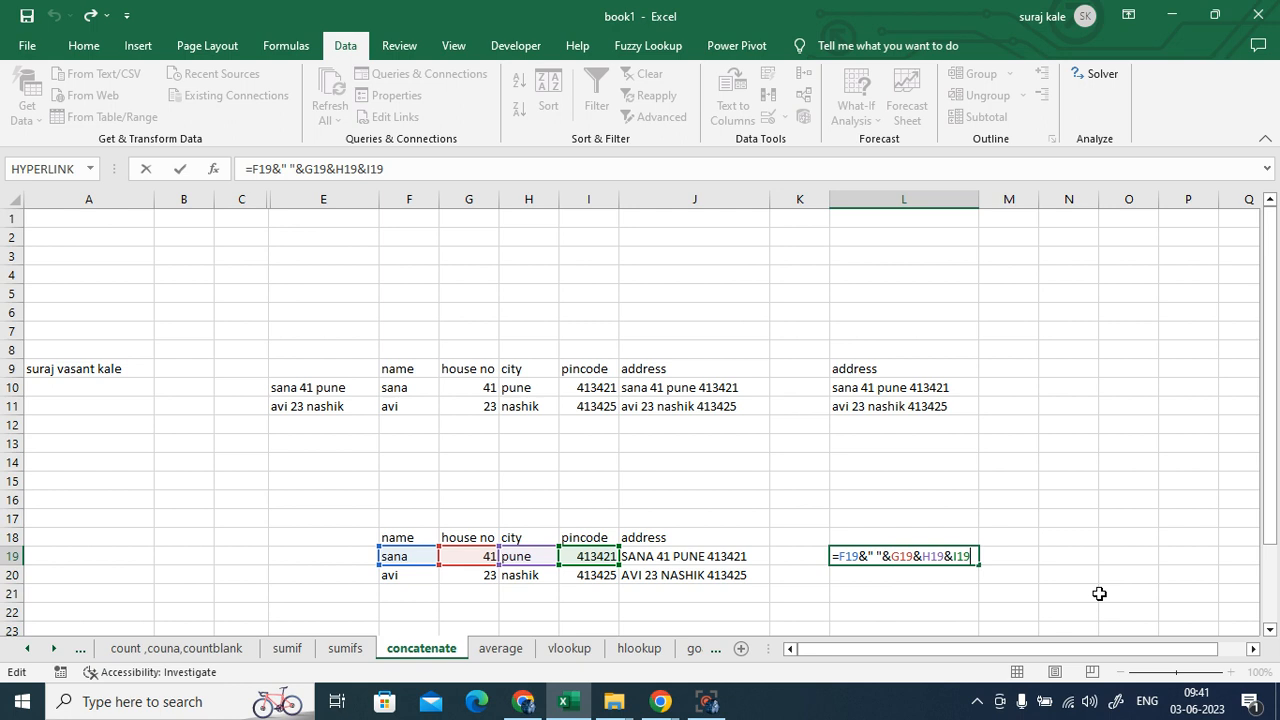
# - Commit the joined-address formula in L19, fill it down to L20, and switch to the vlookup sheet
pyautogui.hotkey('ctrl', 'Return')
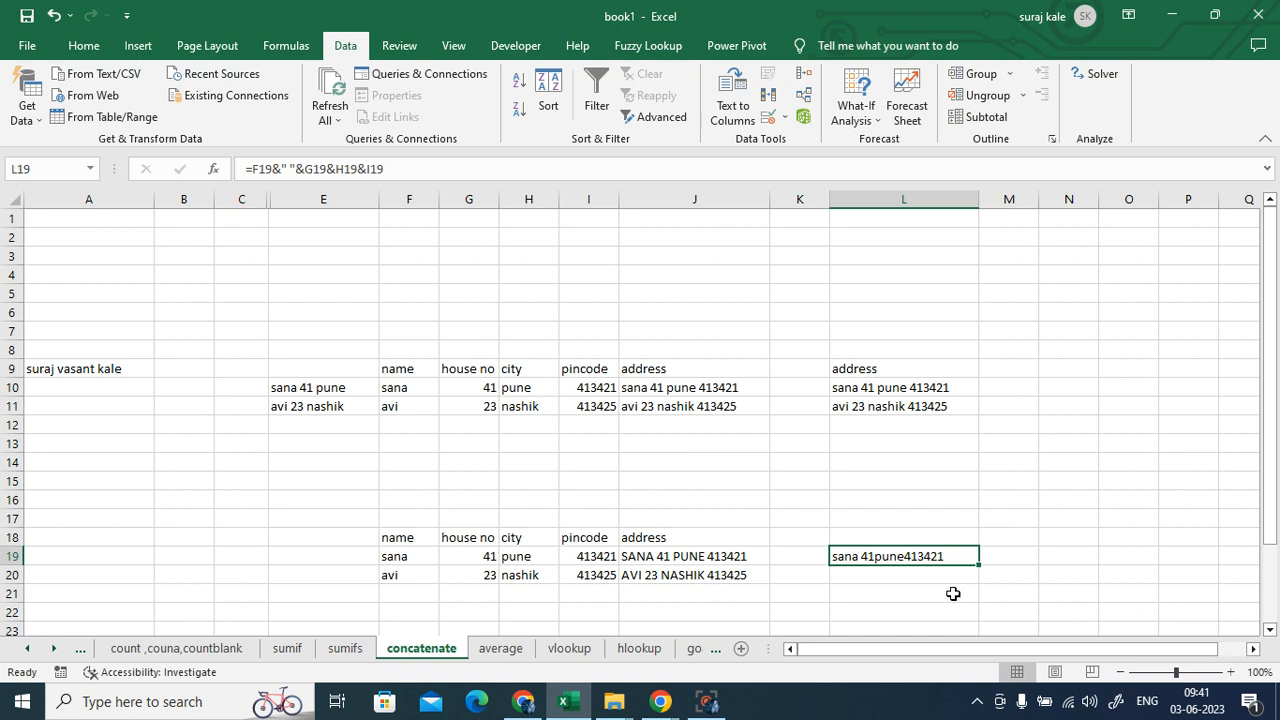
pyautogui.moveTo(979, 565); pyautogui.dragTo(1020, 586)
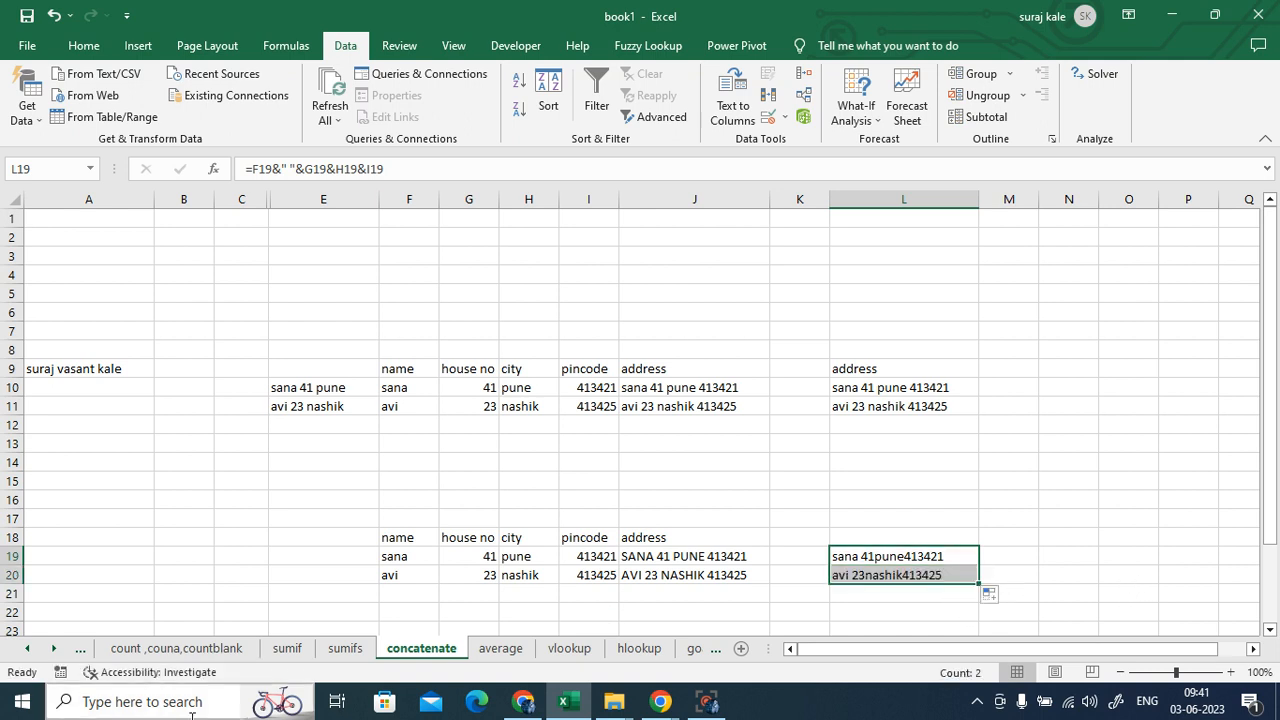
pyautogui.click(569, 648)
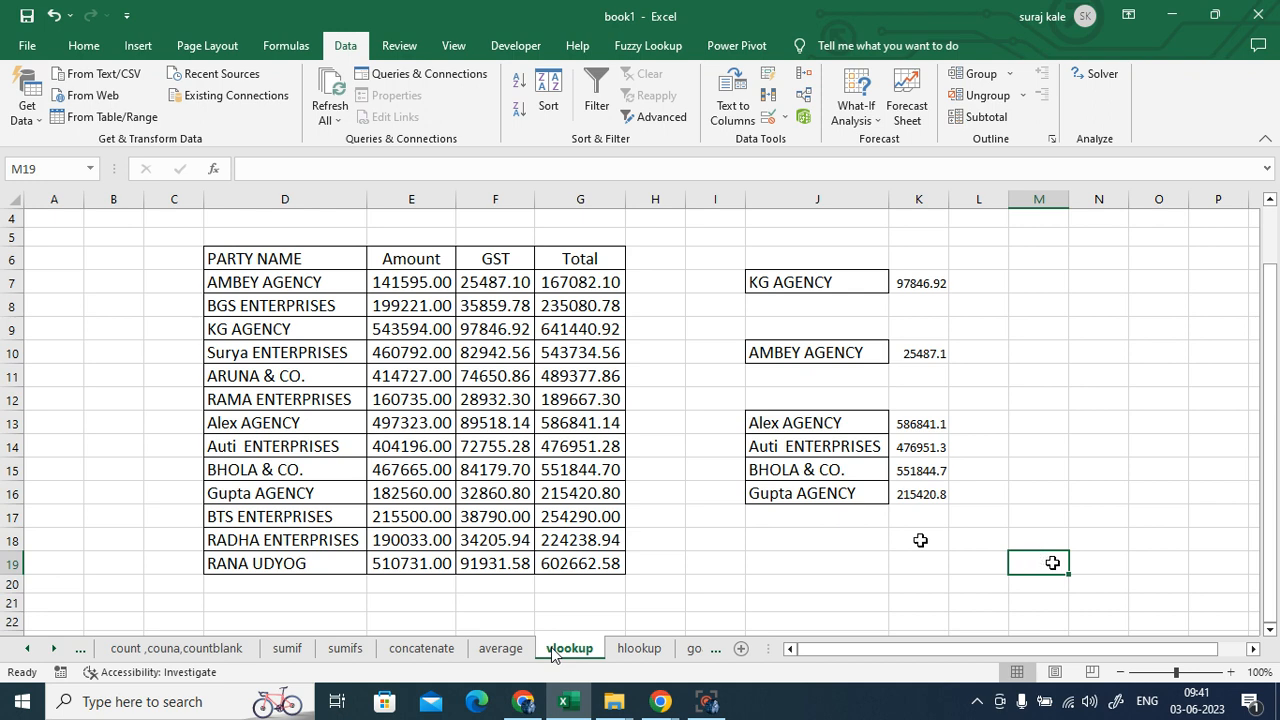
# - Clear the old lookup results from K7:K16
pyautogui.moveTo(924, 277); pyautogui.dragTo(946, 500)
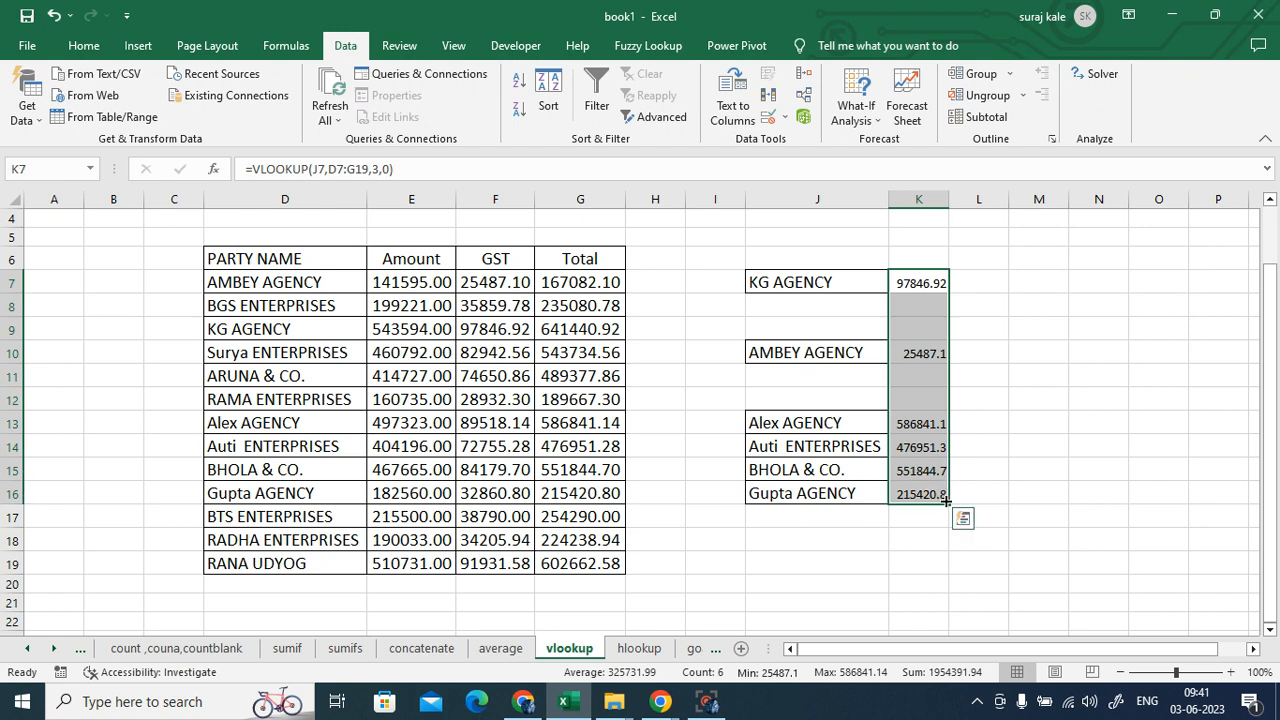
pyautogui.press('Delete')
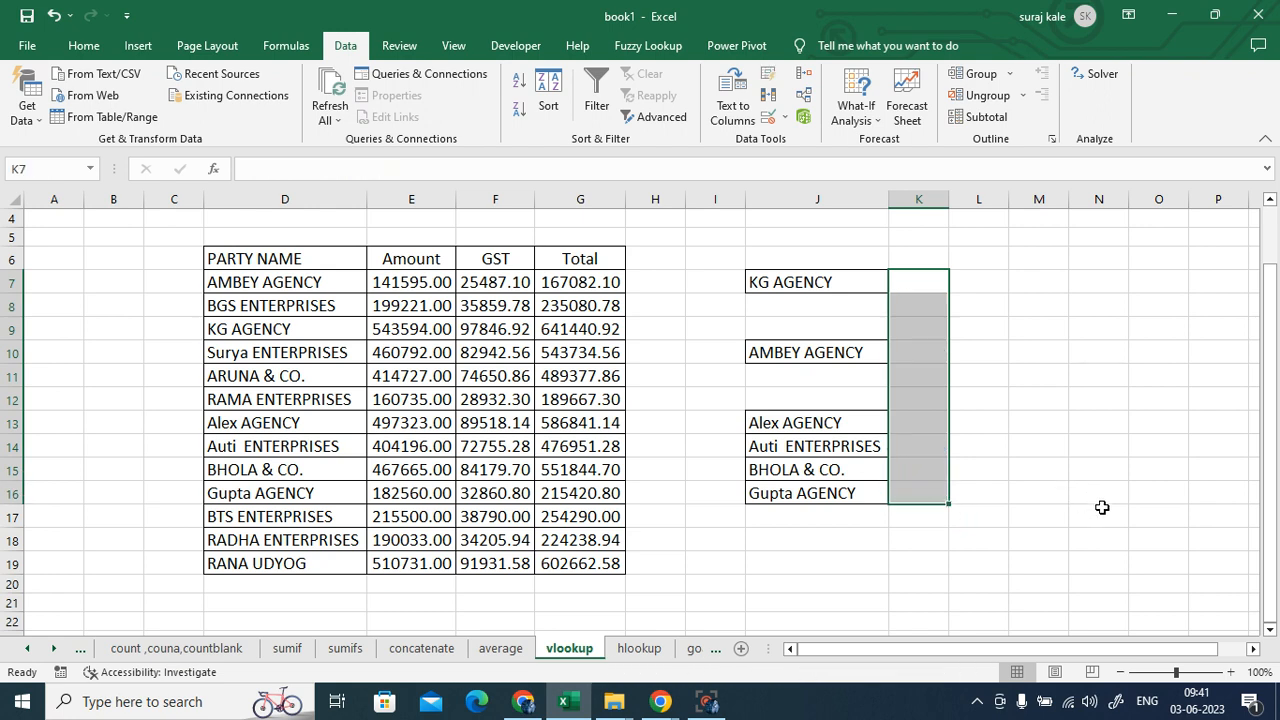
pyautogui.click(1124, 478)
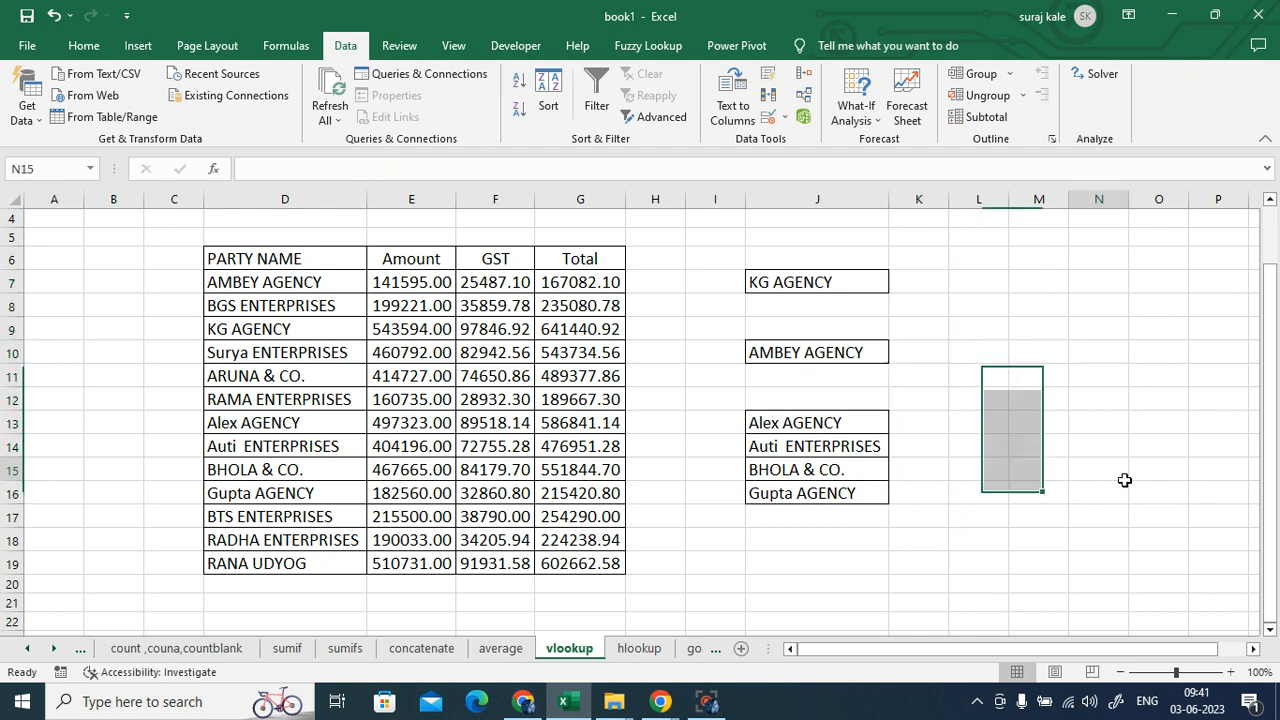
pyautogui.click(27, 16)
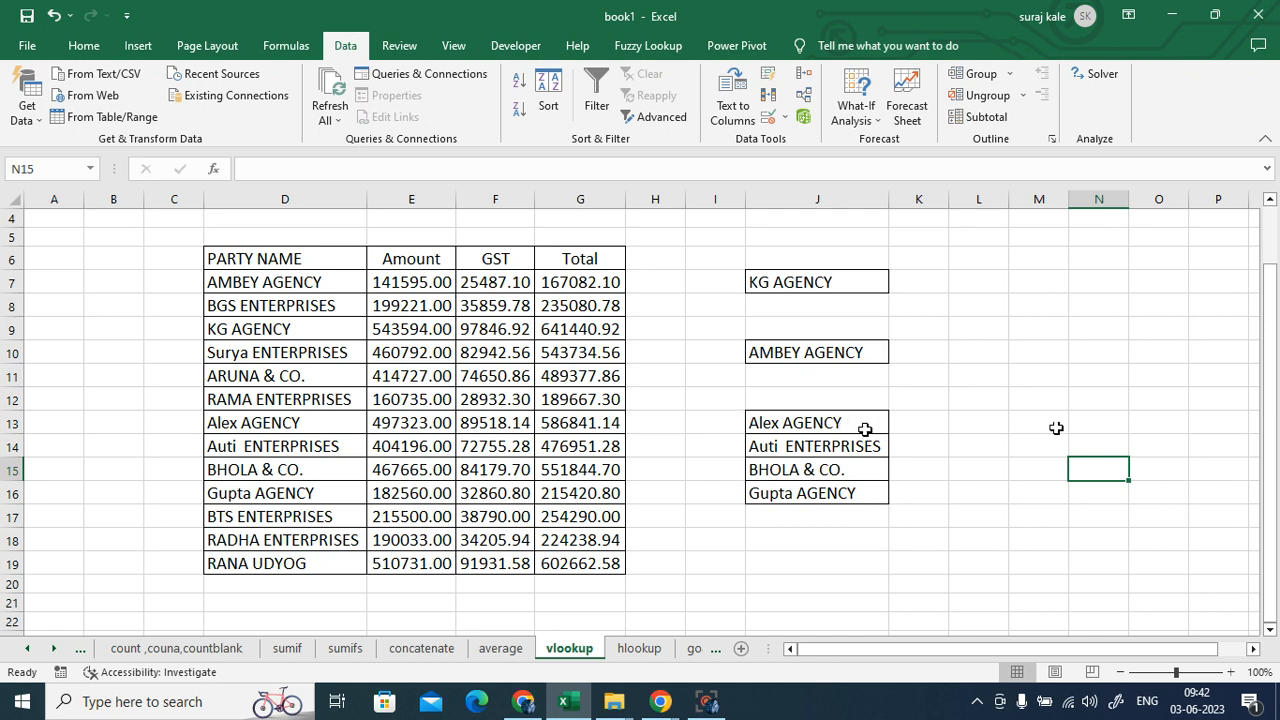
# - Review the party names and GST formulas in D7, F7, D13, F13 and J7's KG AGENCY, then select K6
pyautogui.click(262, 284)
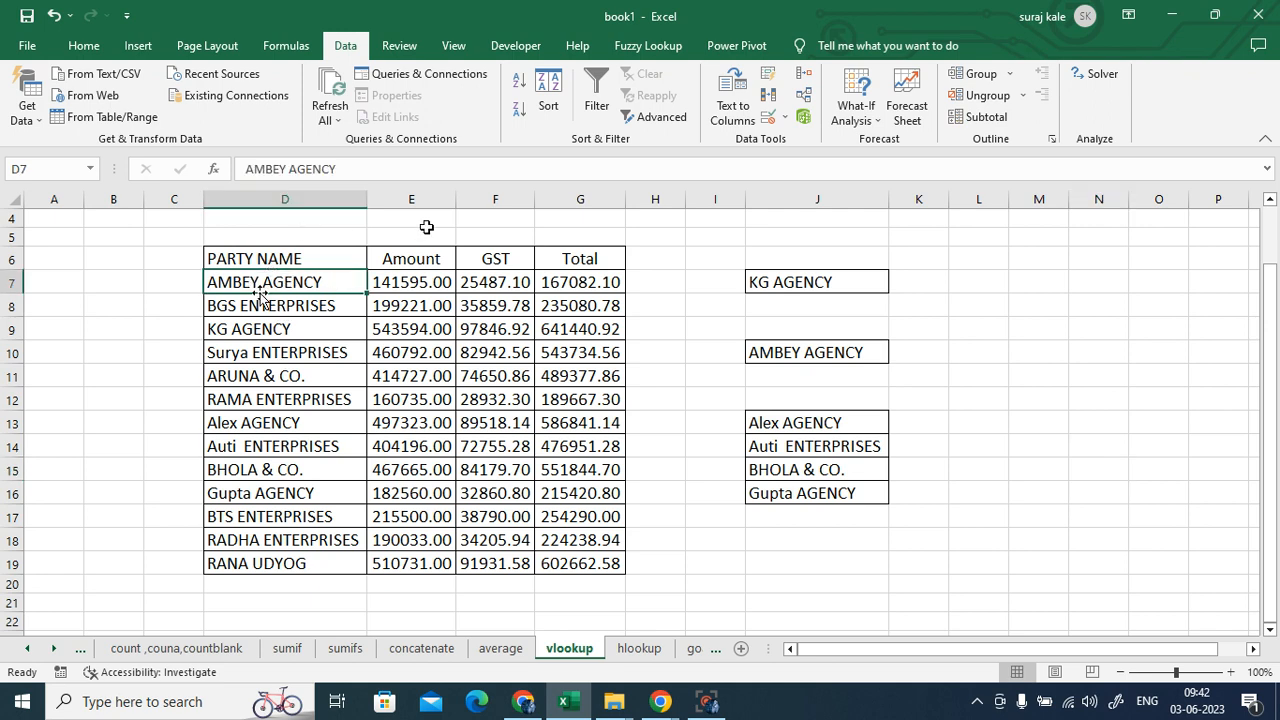
pyautogui.click(492, 284)
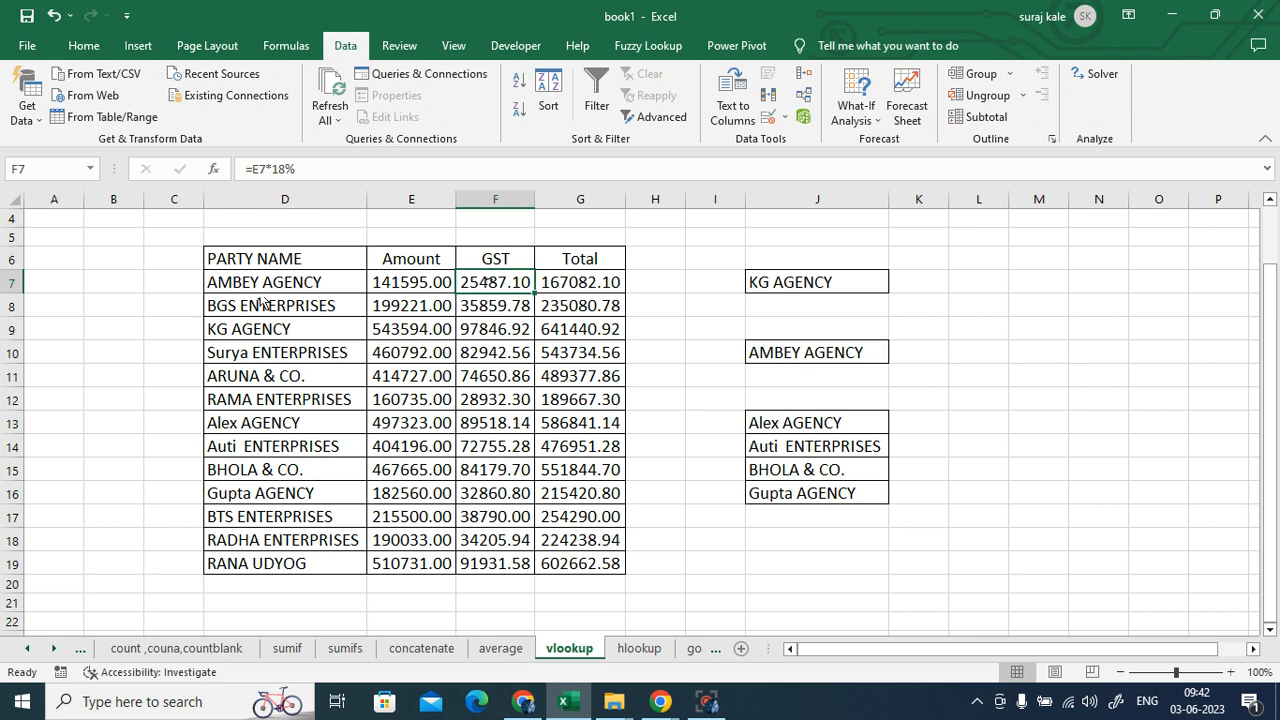
pyautogui.click(300, 280)
pyautogui.click(514, 283)
pyautogui.click(247, 447)
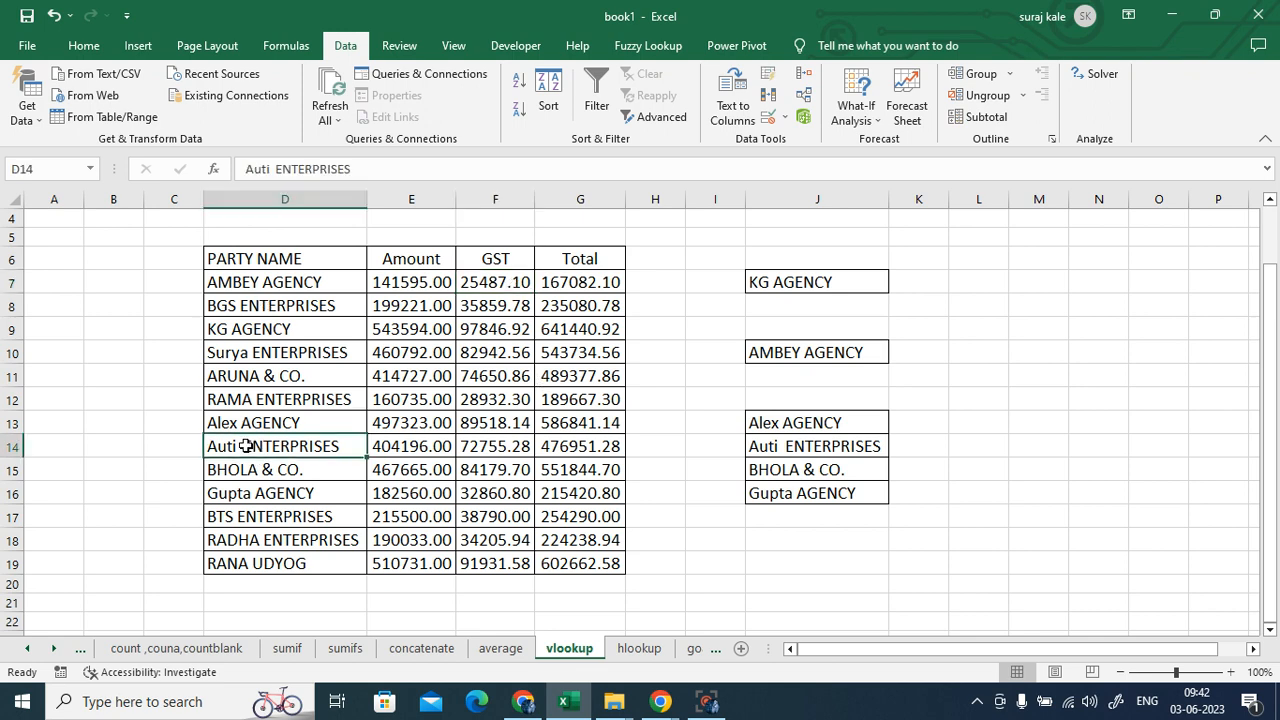
pyautogui.click(231, 421)
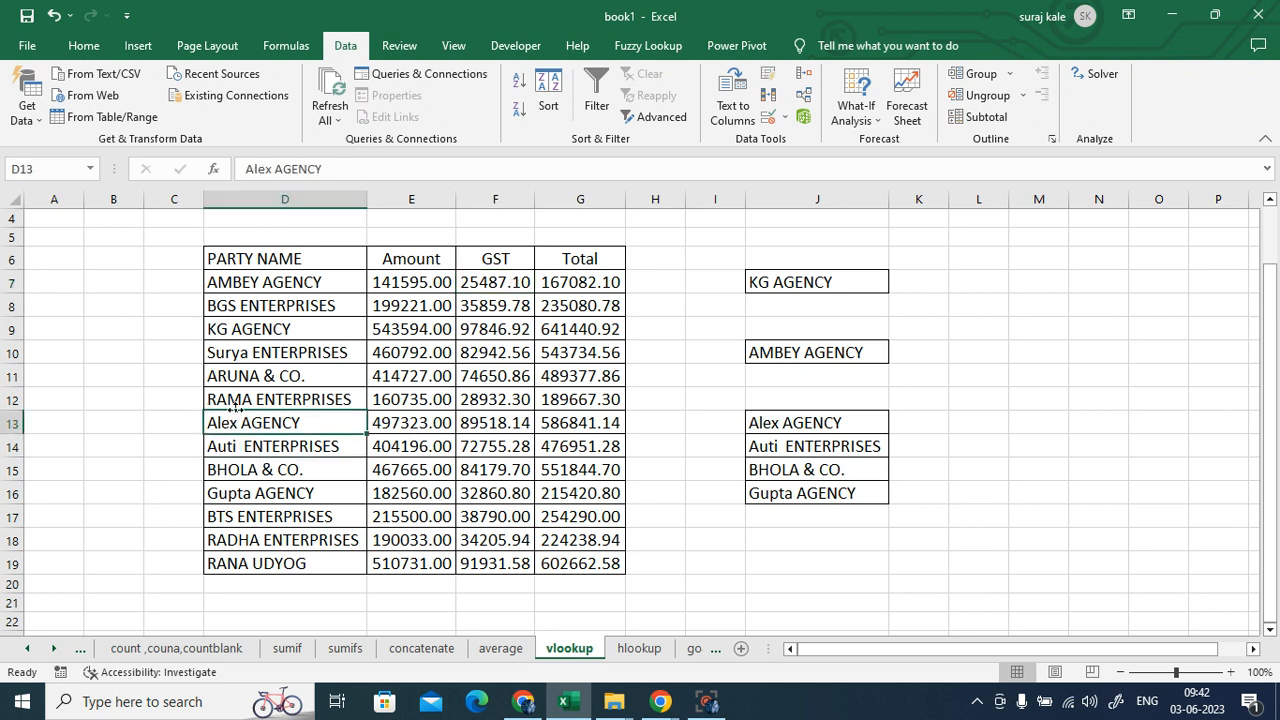
pyautogui.click(479, 424)
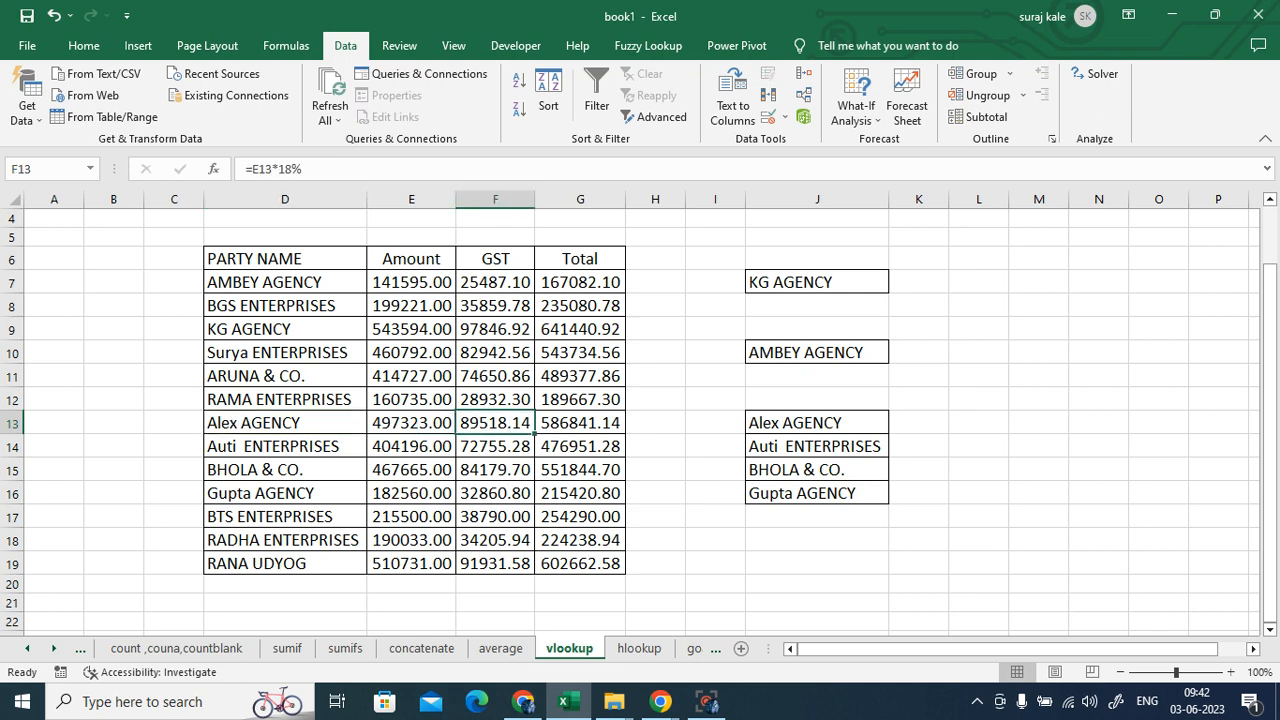
pyautogui.click(1045, 352)
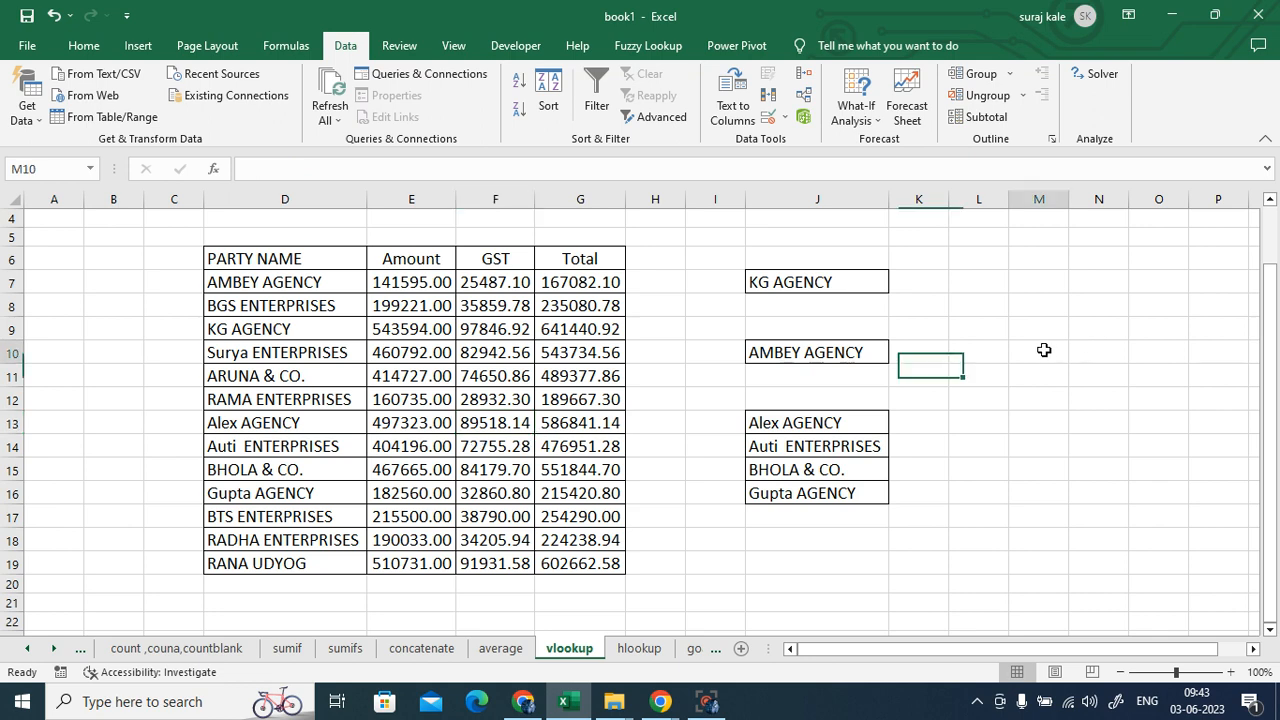
pyautogui.click(790, 286)
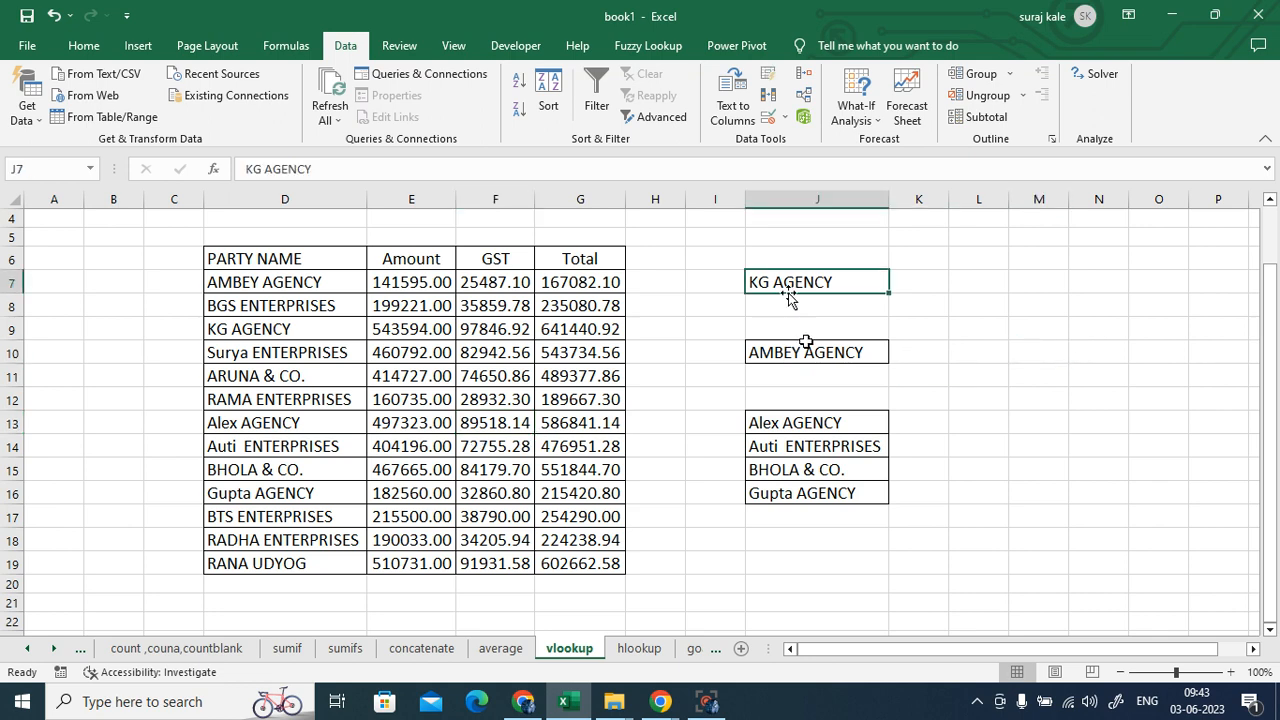
pyautogui.click(914, 260)
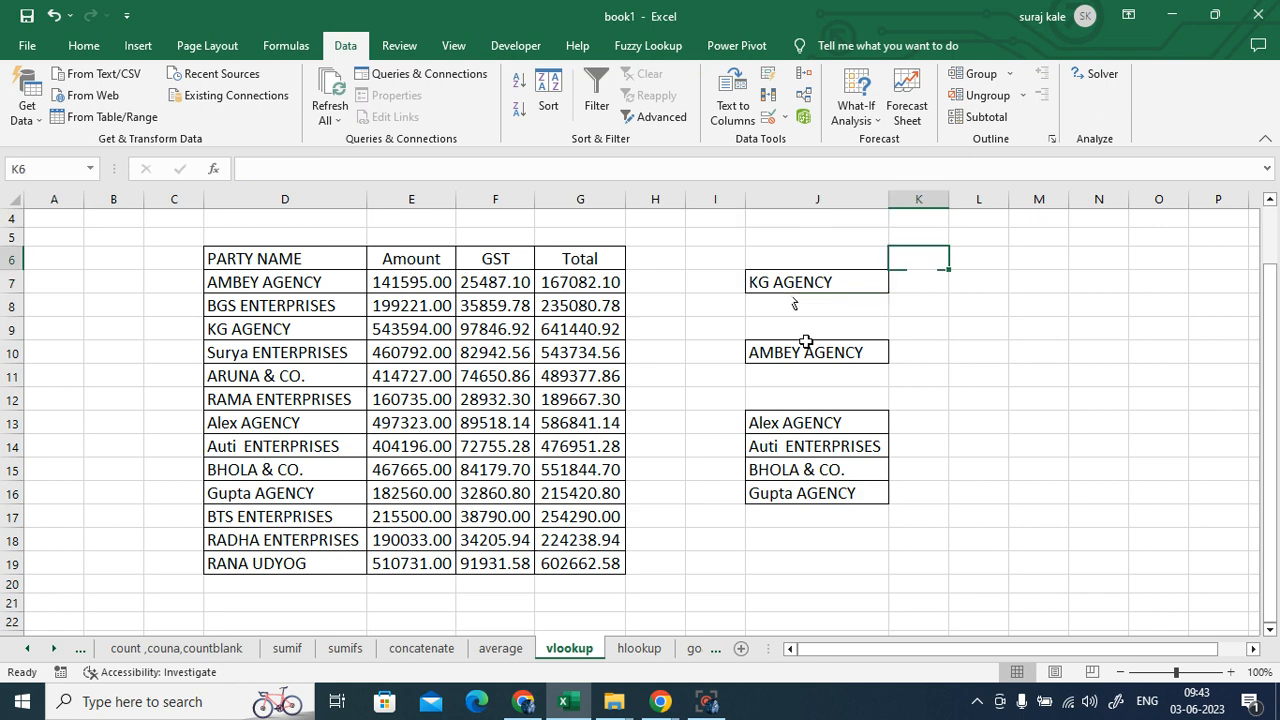
# - Enter the heading GST in K6 and browse the Lookup & Reference function list
pyautogui.write('GST')
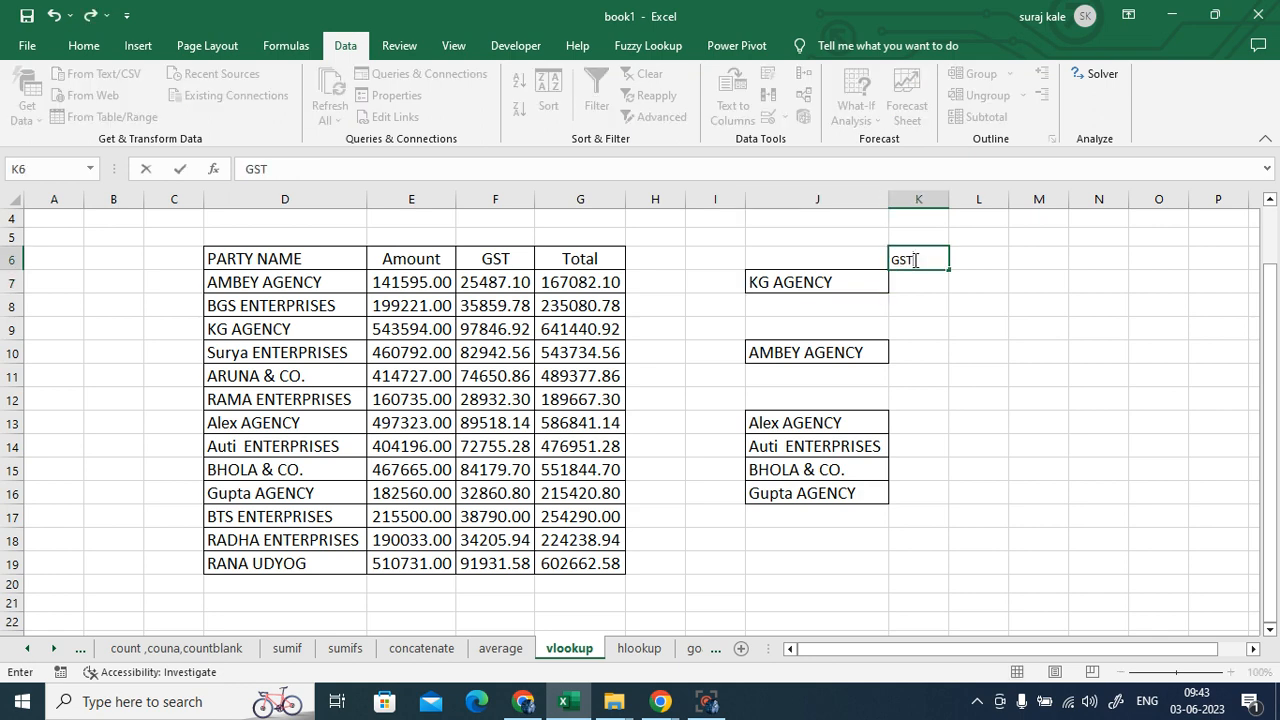
pyautogui.press('Return')
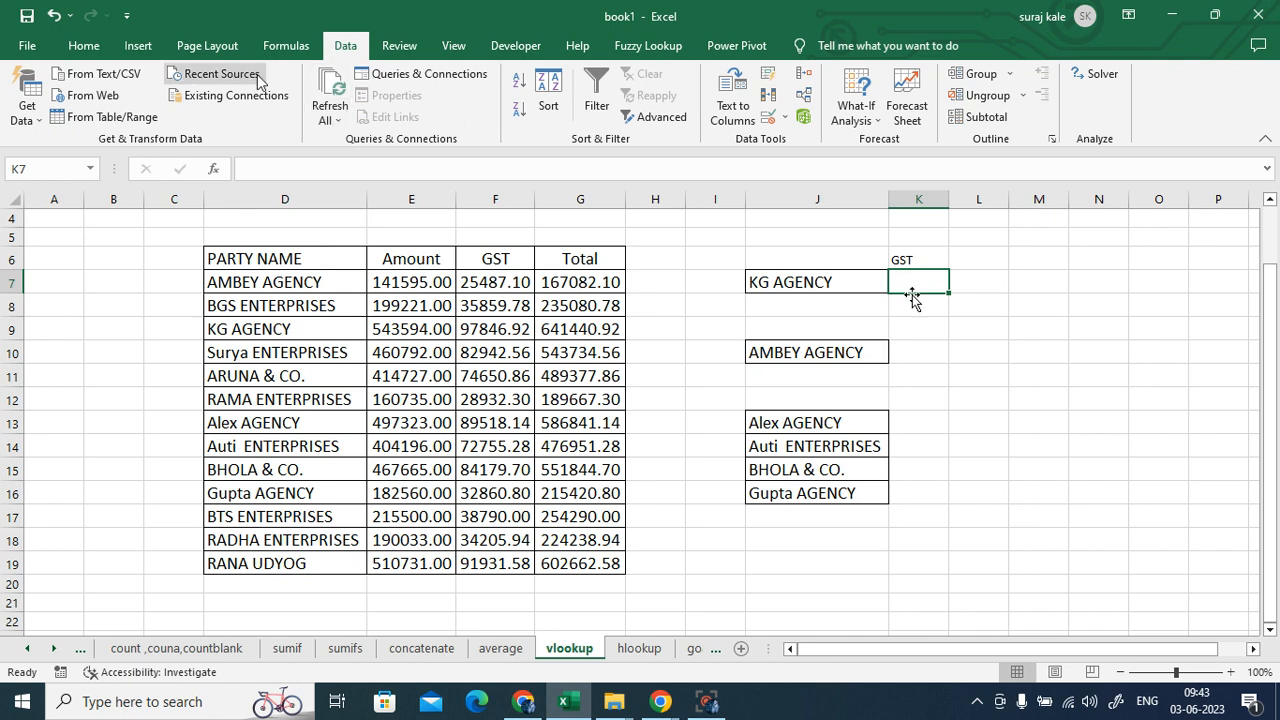
pyautogui.click(285, 46)
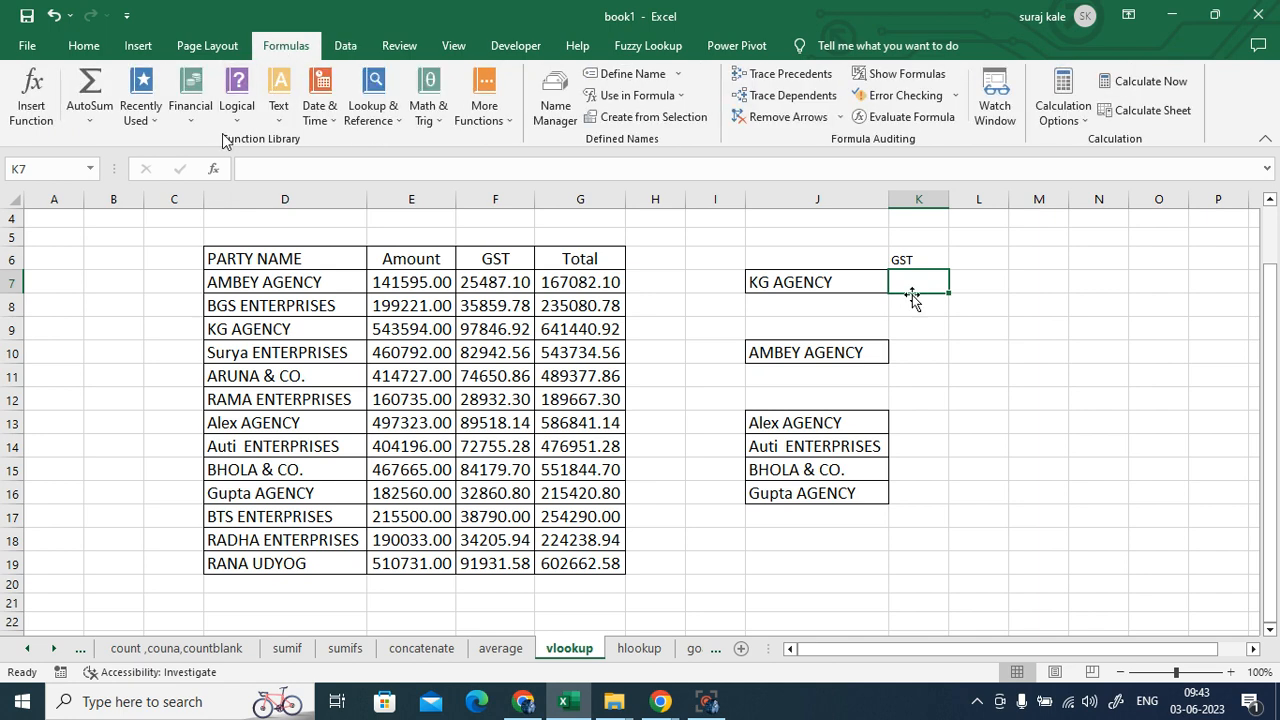
pyautogui.click(398, 122)
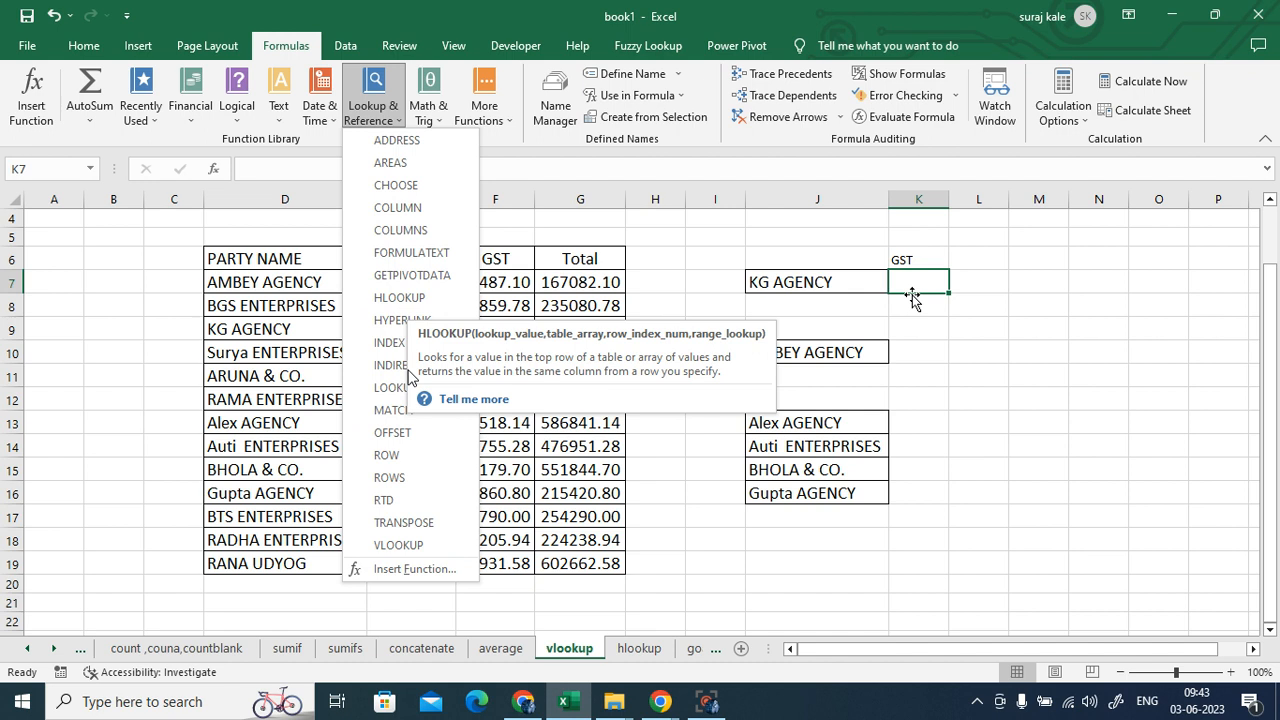
pyautogui.click(1048, 476)
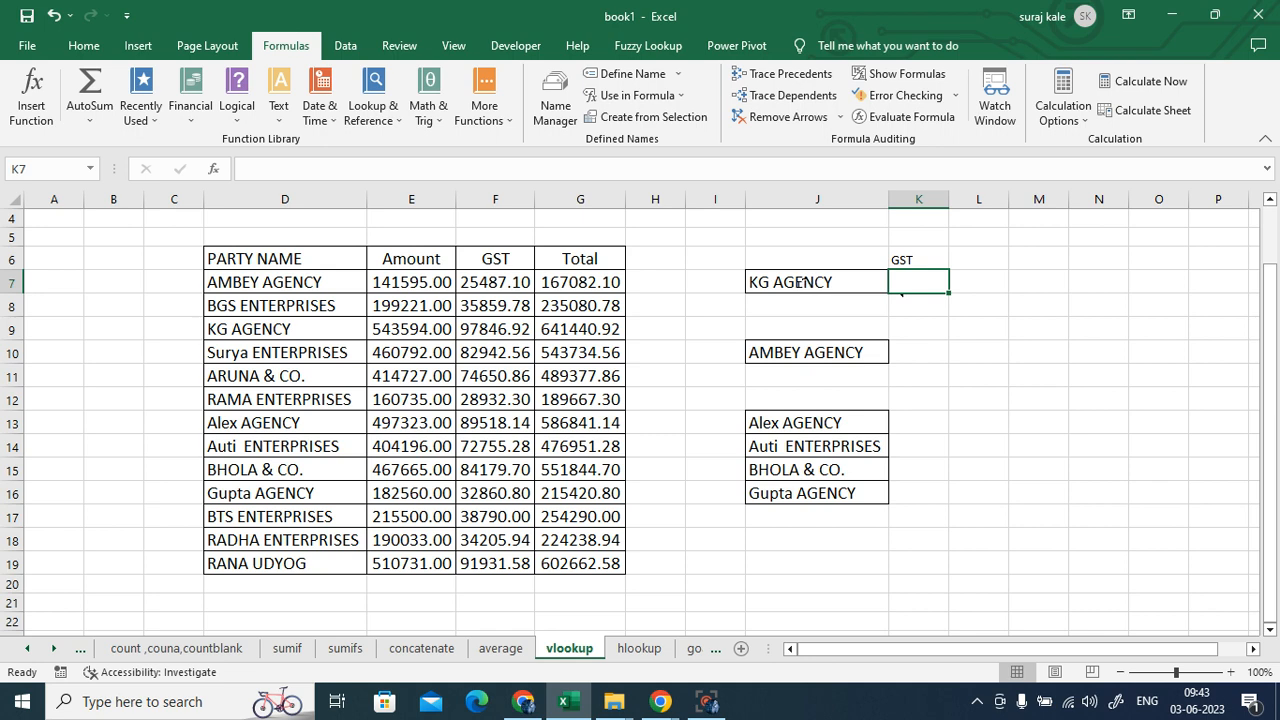
# - Compare KG AGENCY in J7 with its row and GST value in the party table
pyautogui.click(805, 285)
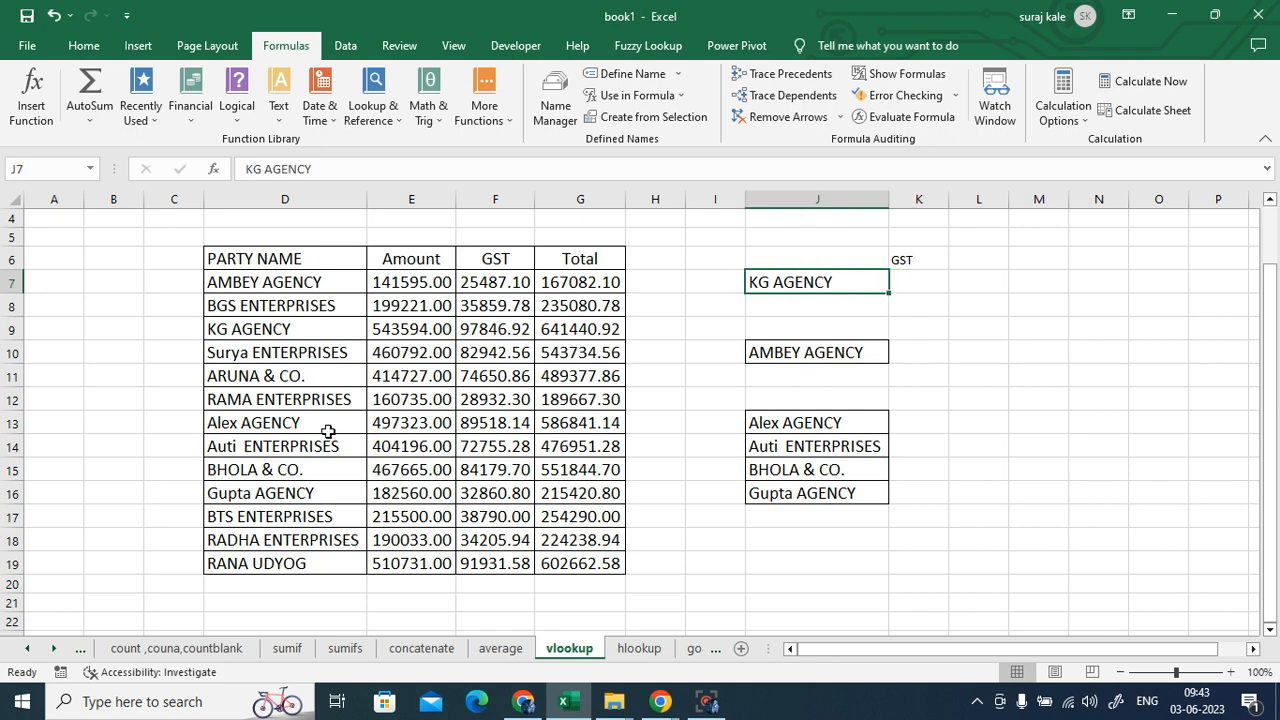
pyautogui.click(246, 337)
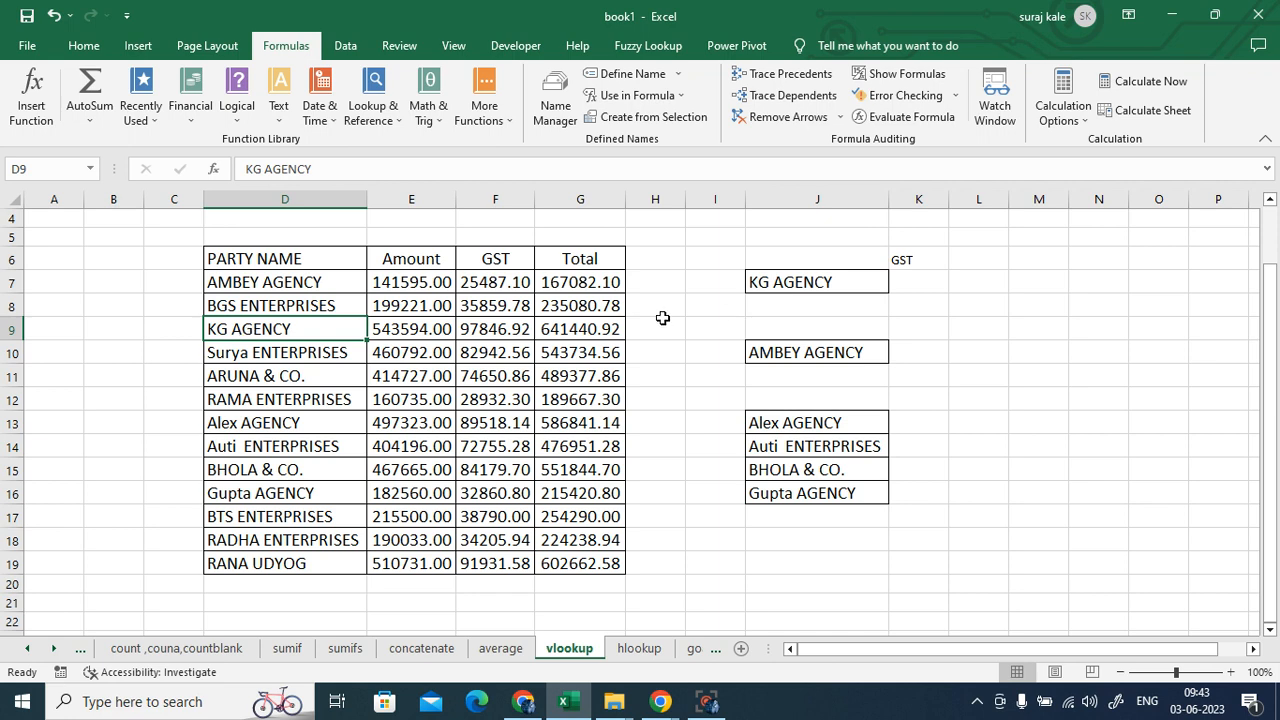
pyautogui.click(508, 330)
pyautogui.click(922, 280)
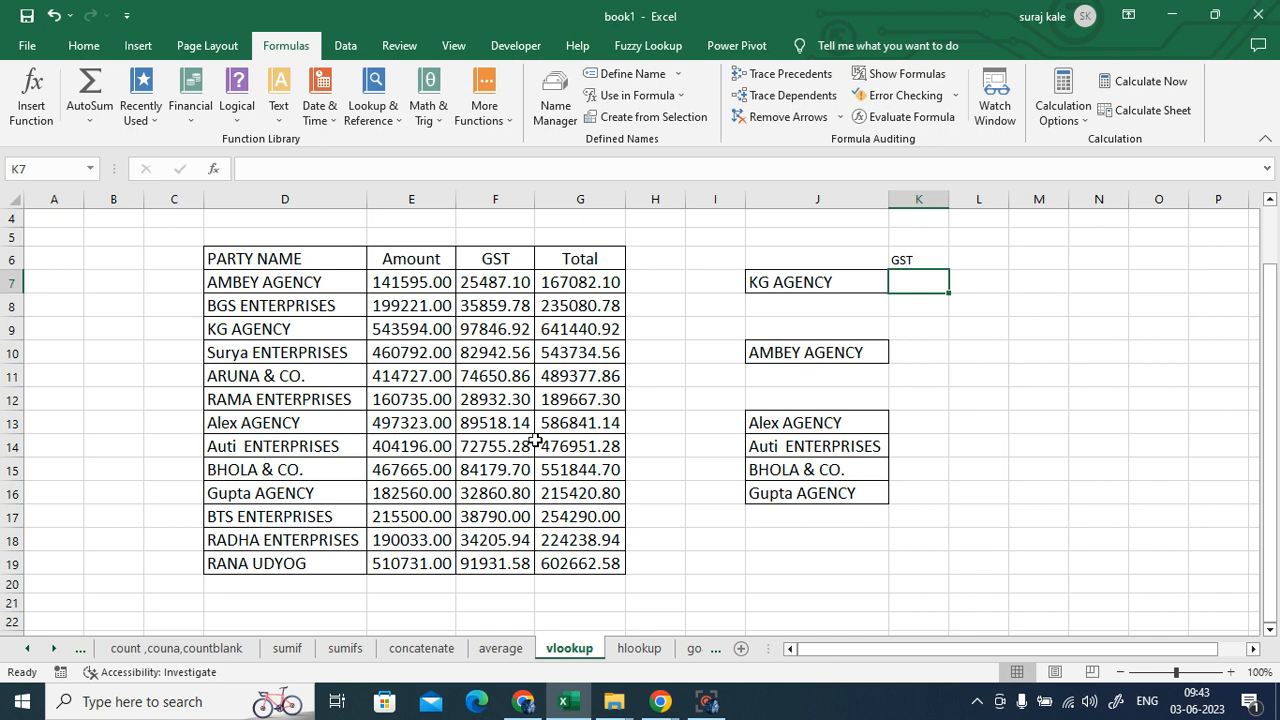
pyautogui.click(1002, 352)
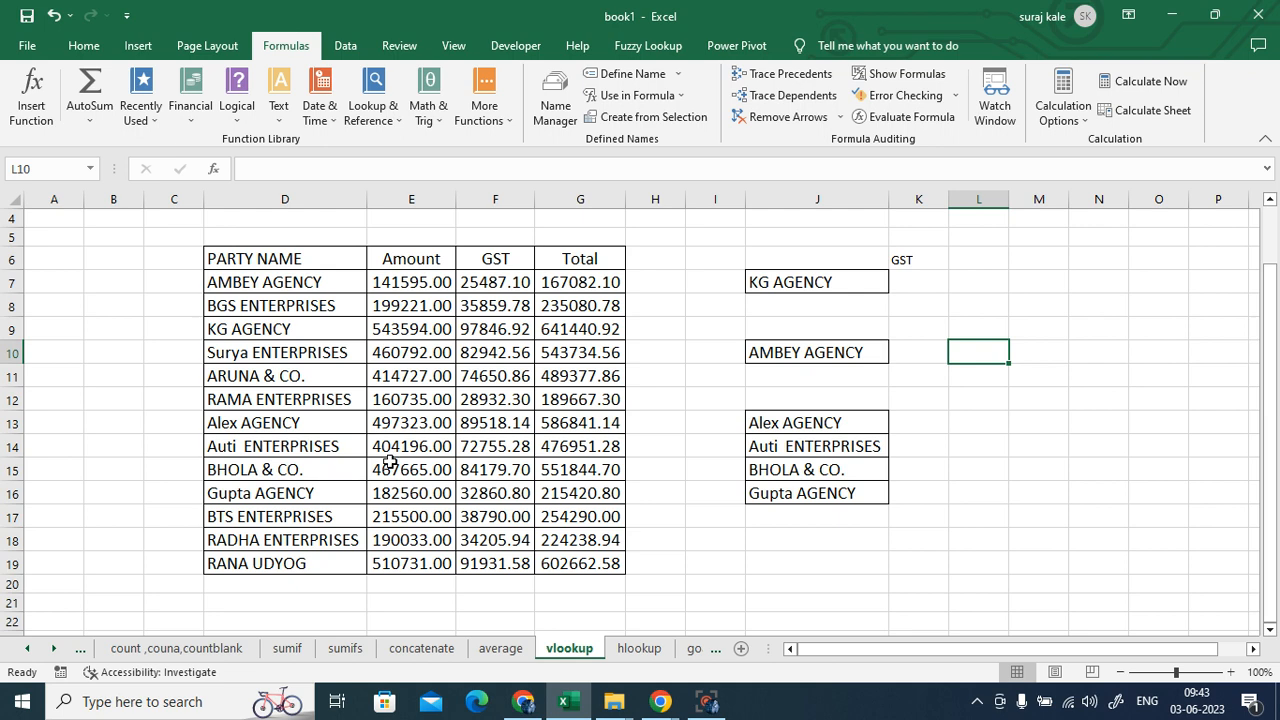
pyautogui.click(908, 280)
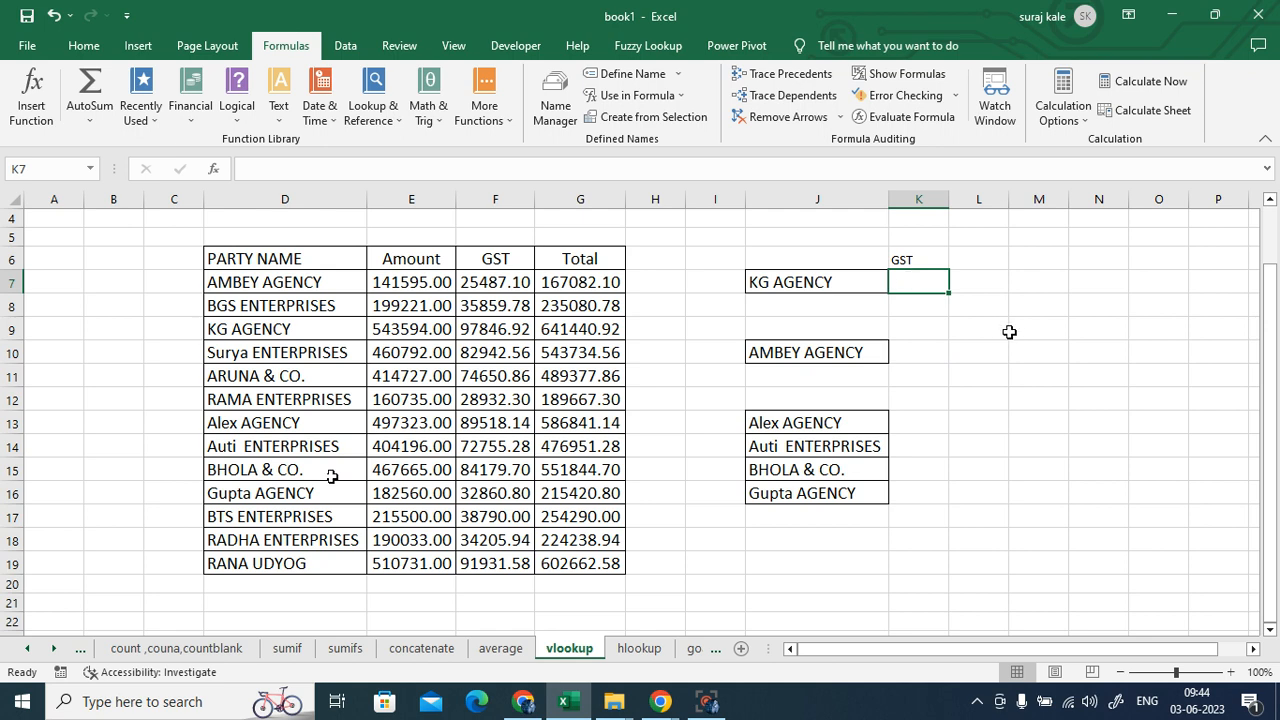
# - Highlight the PARTY NAME column D6:D19 and GST column F6:F19, then go to the hlookup sheet
pyautogui.click(268, 258)
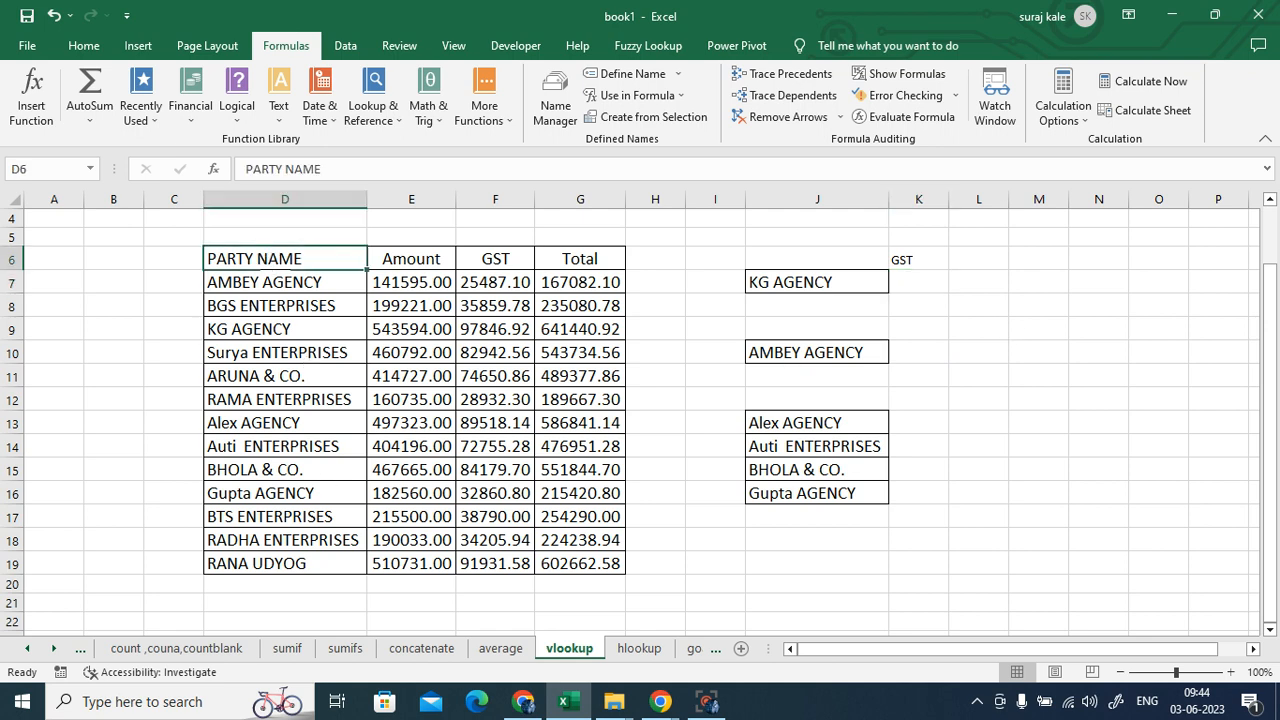
pyautogui.moveTo(268, 262); pyautogui.dragTo(297, 563)
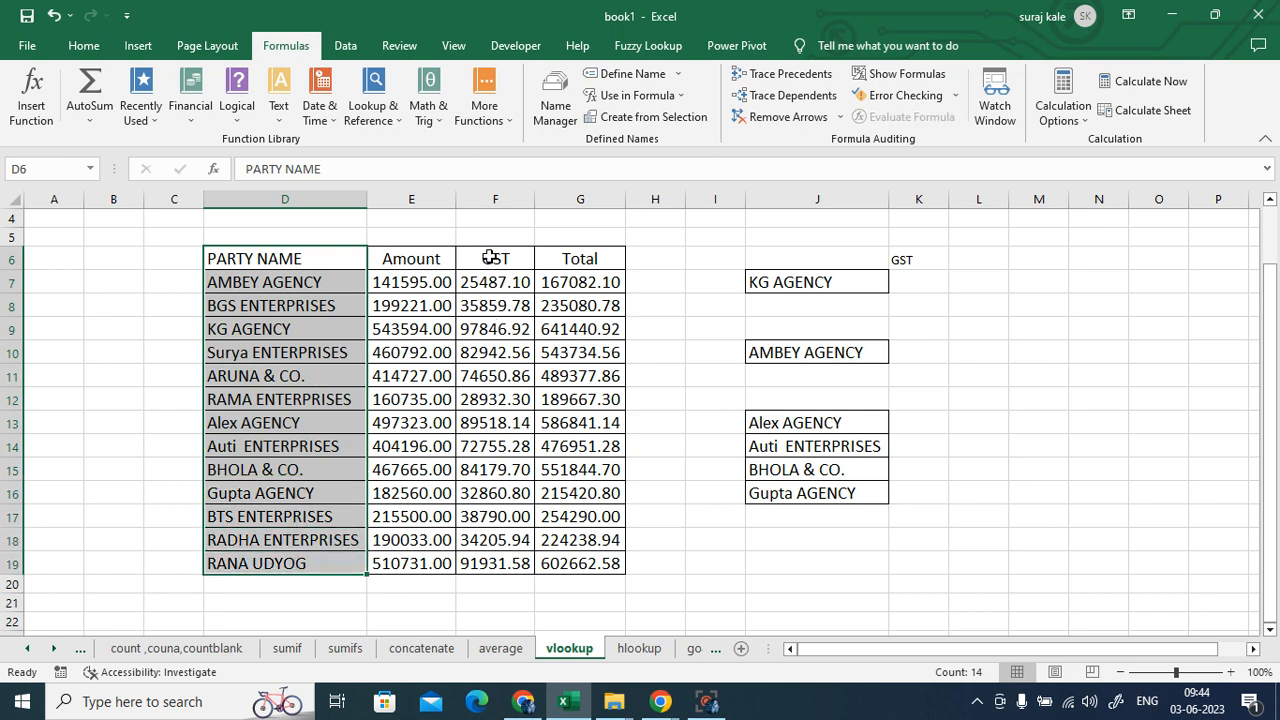
pyautogui.moveTo(491, 258); pyautogui.dragTo(510, 560)
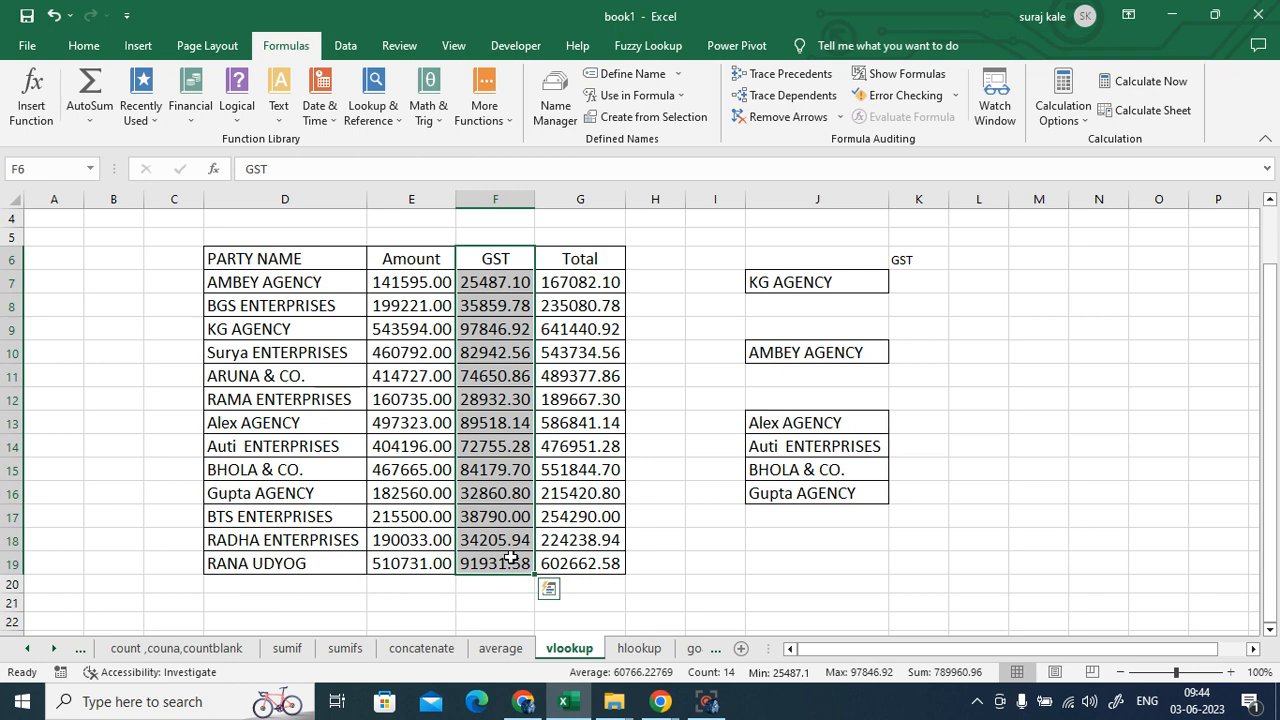
pyautogui.click(639, 648)
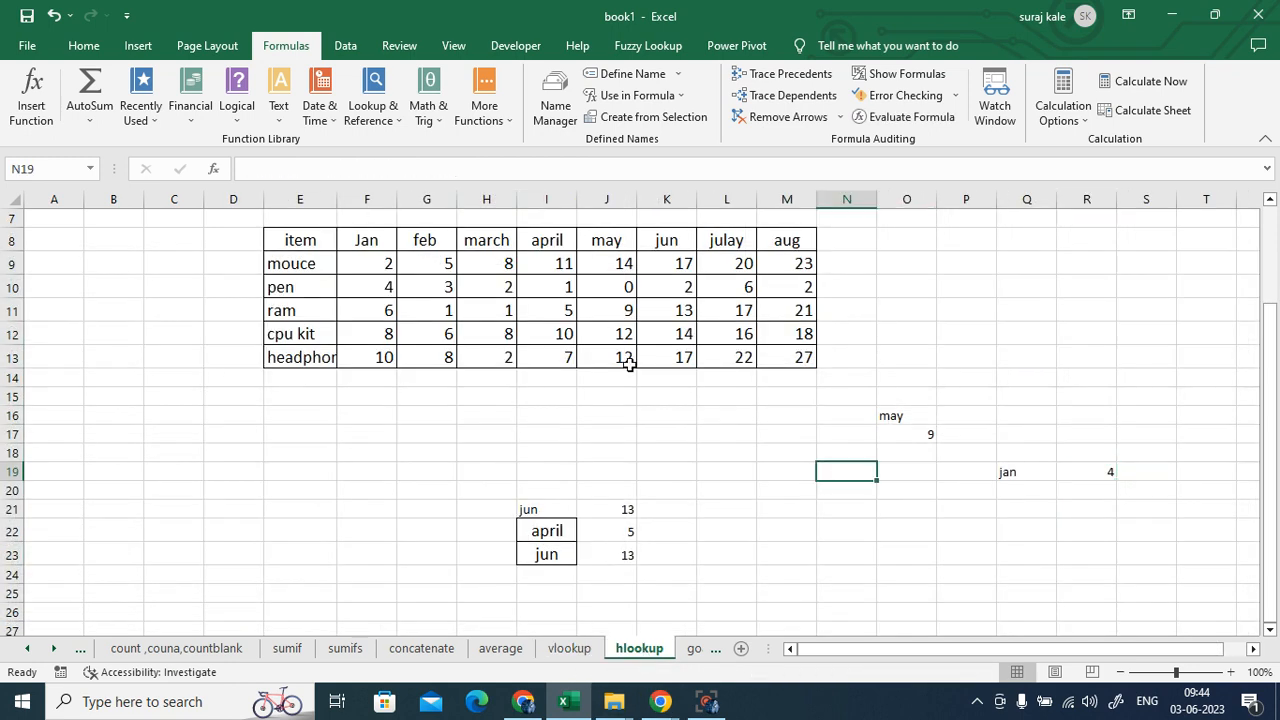
# - Point out ram's value 5 under april, plus the heading and ram rows, then return to vlookup
pyautogui.click(546, 242)
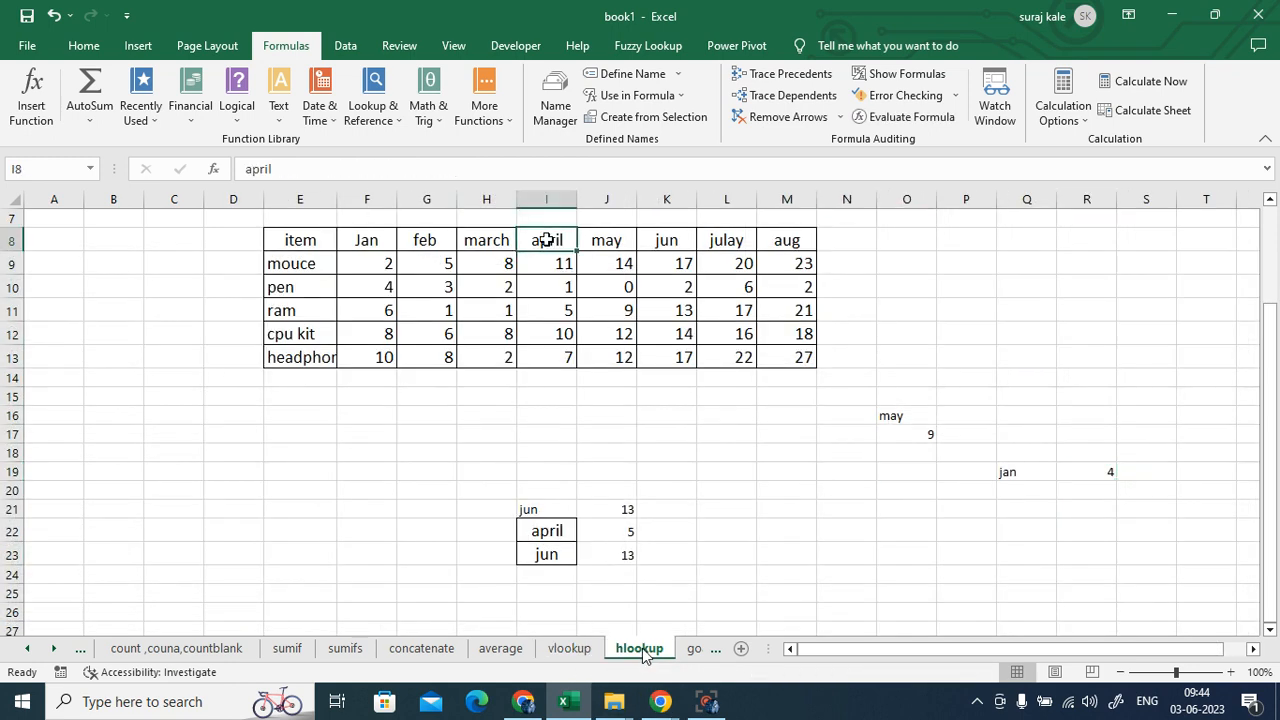
pyautogui.click(552, 313)
pyautogui.click(546, 241)
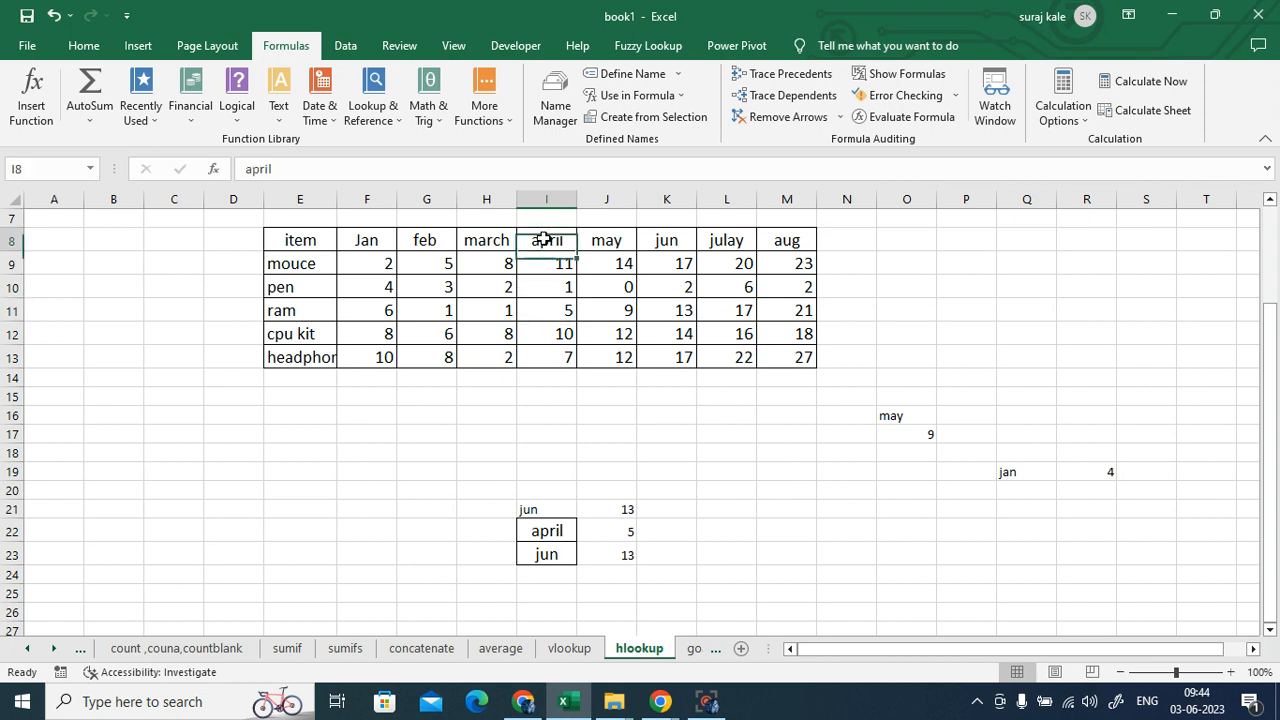
pyautogui.click(550, 312)
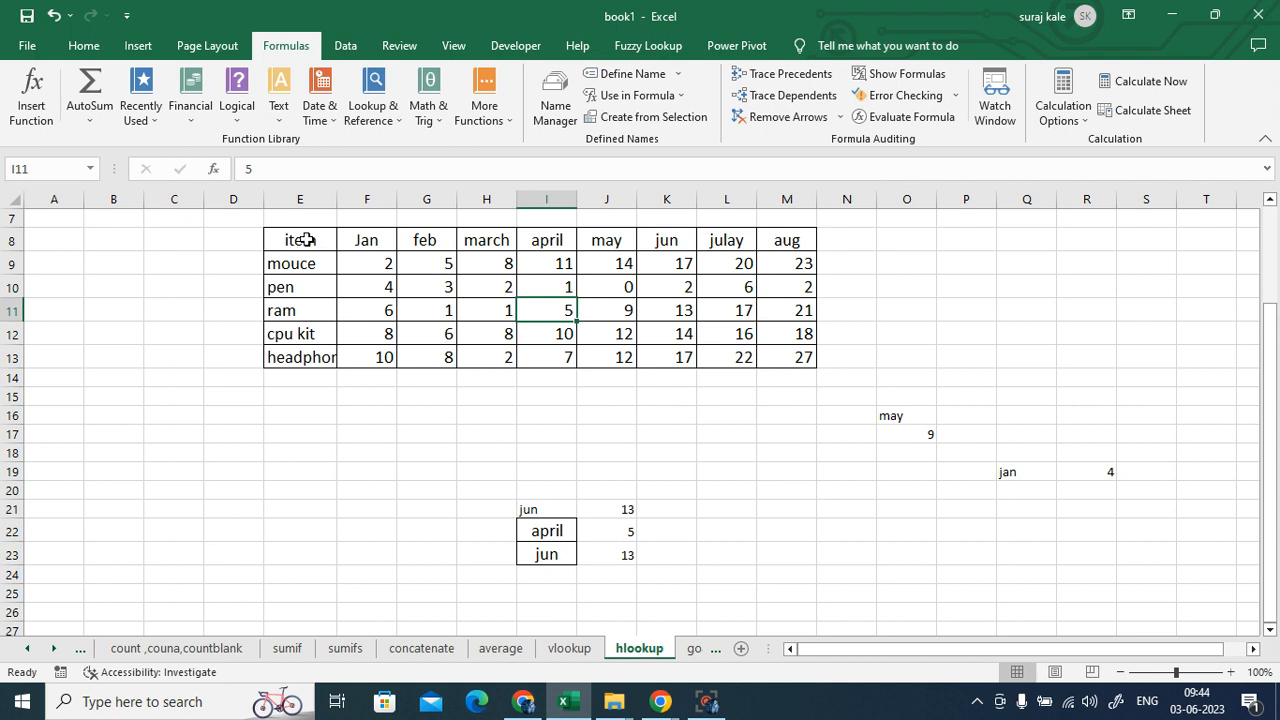
pyautogui.moveTo(300, 238); pyautogui.dragTo(785, 240)
pyautogui.moveTo(283, 312); pyautogui.dragTo(783, 309)
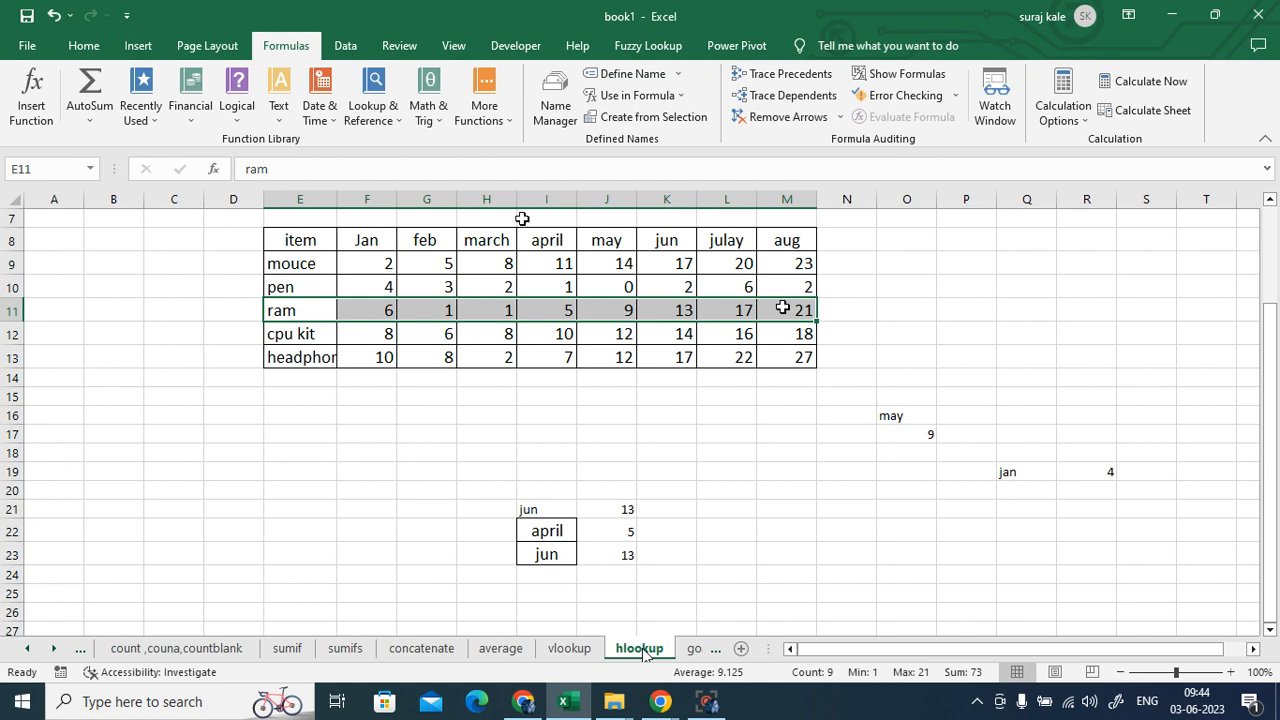
pyautogui.click(569, 648)
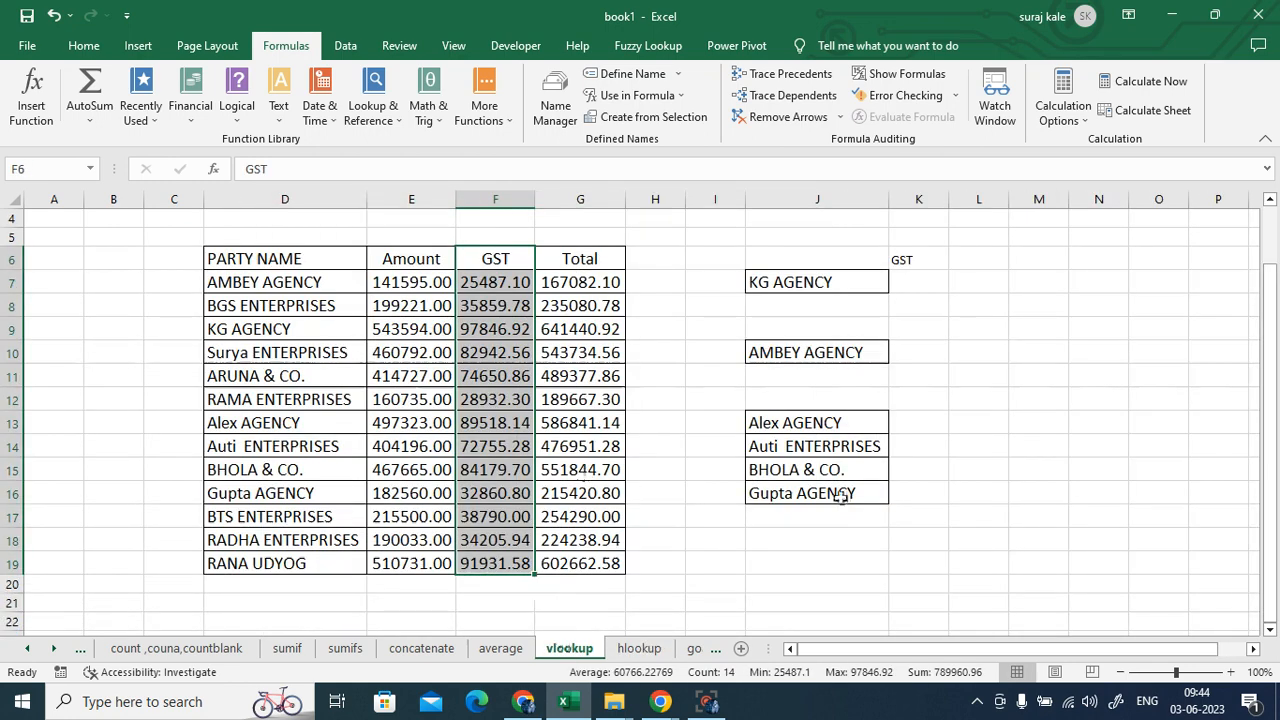
pyautogui.click(1054, 510)
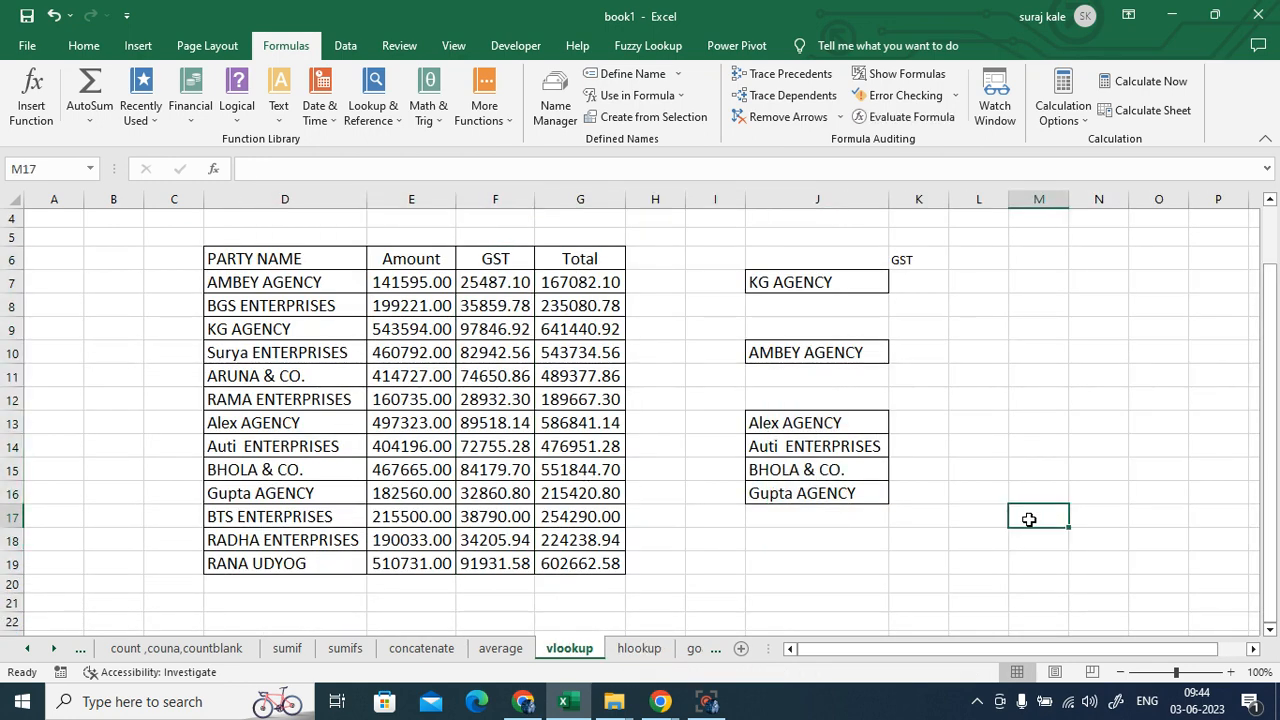
pyautogui.click(921, 280)
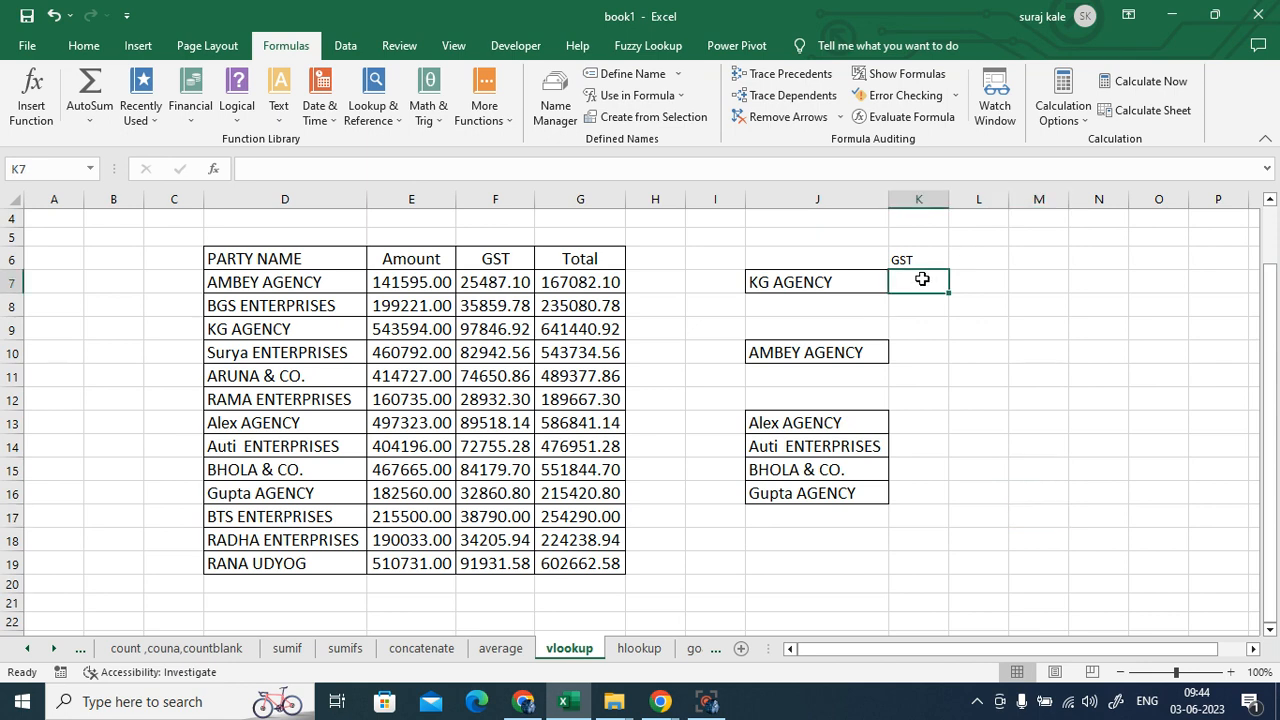
pyautogui.write('=')
pyautogui.press('BackSpace')
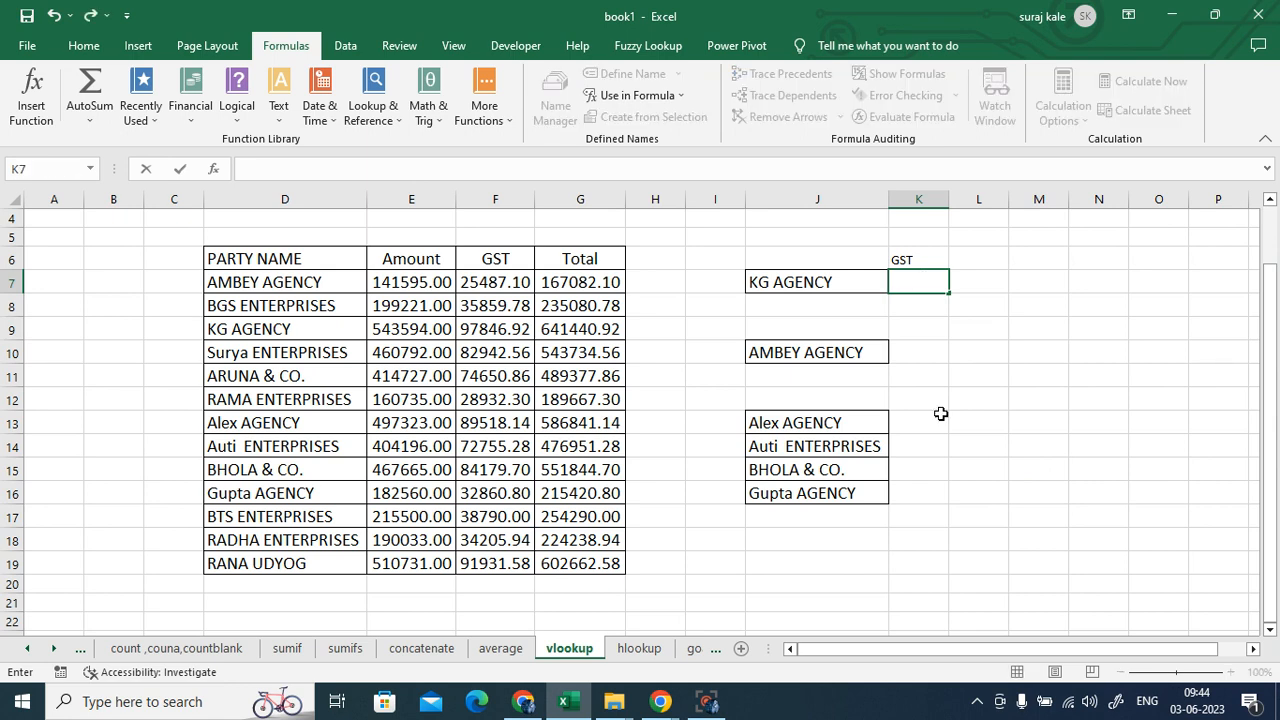
pyautogui.moveTo(263, 258); pyautogui.dragTo(275, 553)
pyautogui.click(266, 400)
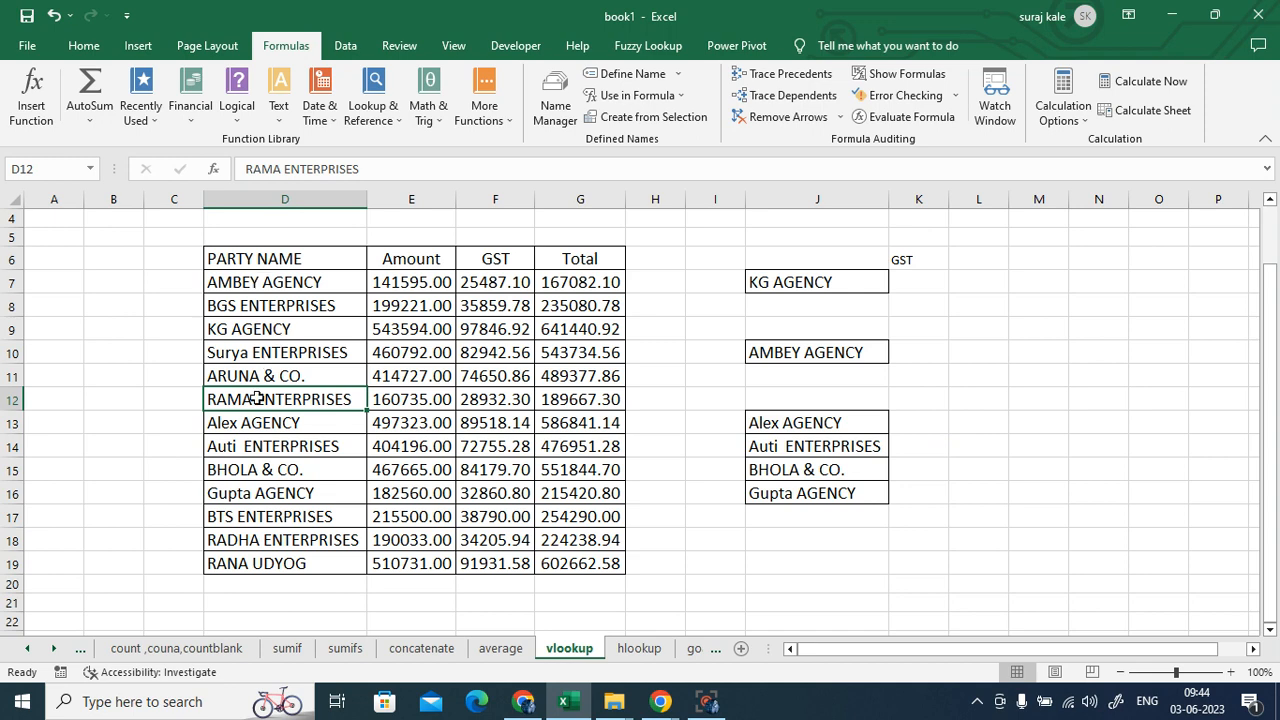
pyautogui.click(240, 328)
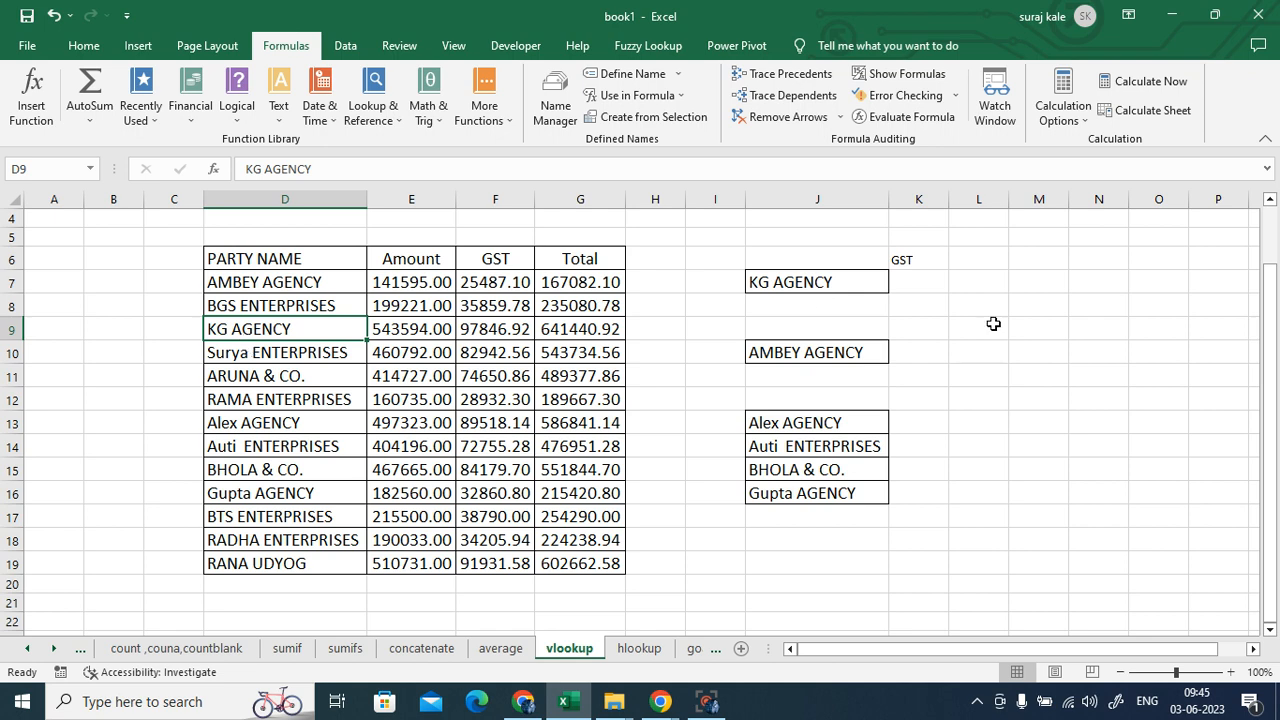
pyautogui.click(920, 286)
# - Build =VLOOKUP(J7,D6:G19,3,0) in K7, returning 97846.92 for KG AGENCY
pyautogui.write('=vl')
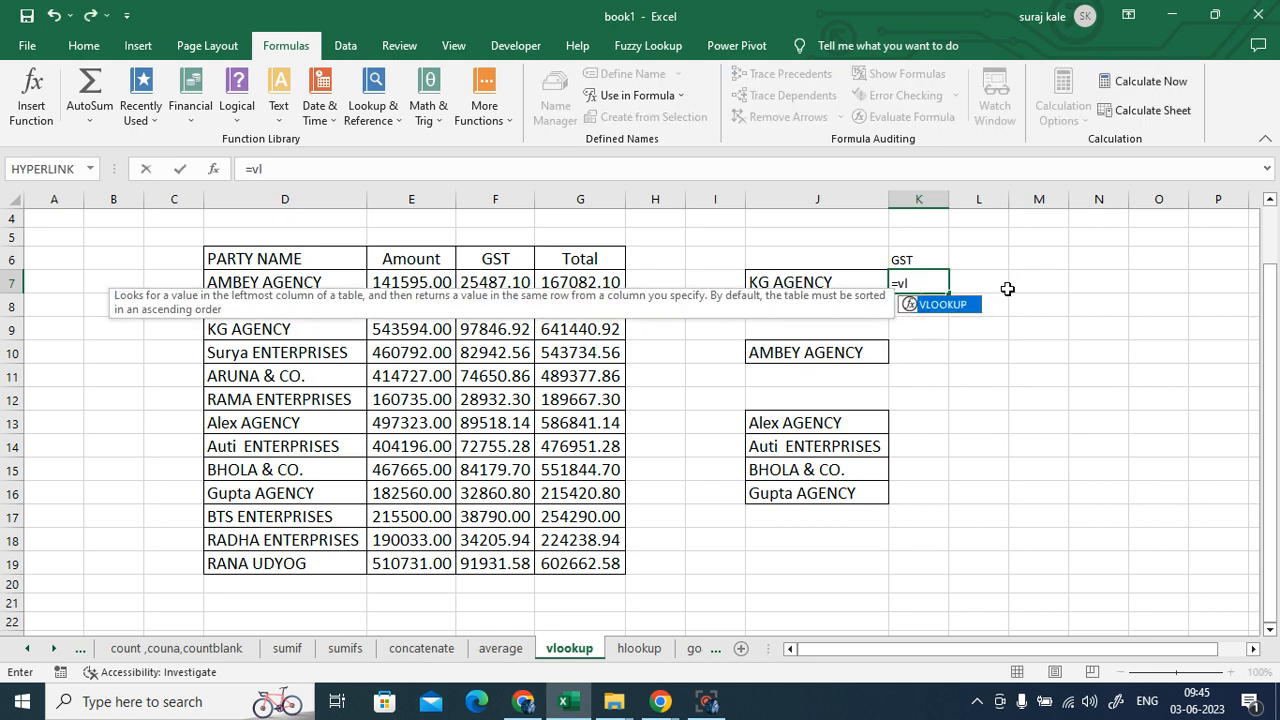
pyautogui.doubleClick(956, 305)
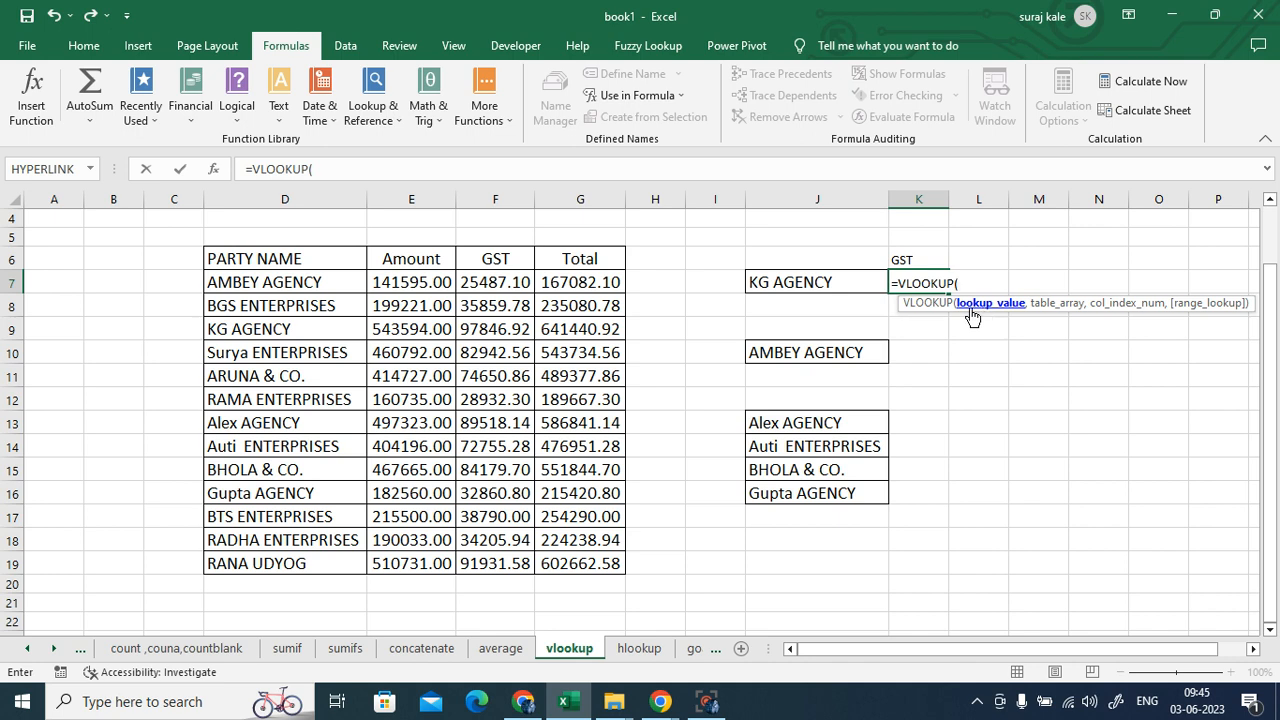
pyautogui.click(797, 281)
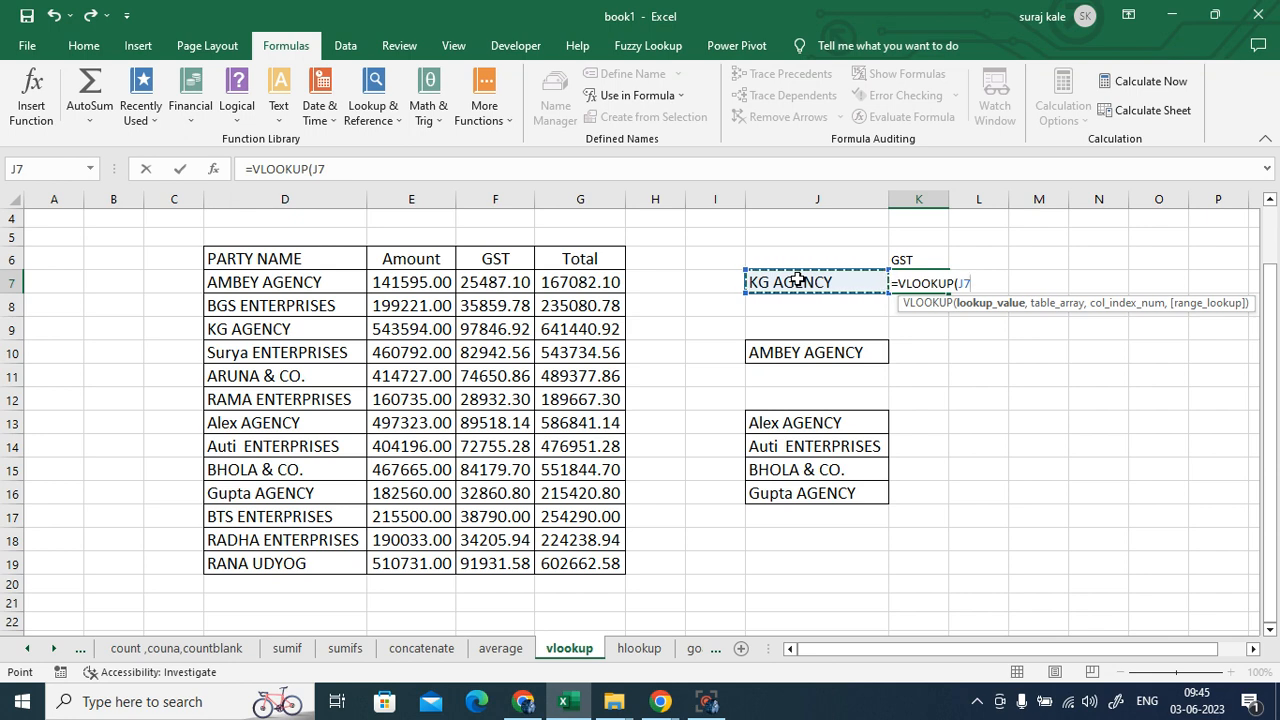
pyautogui.write(',')
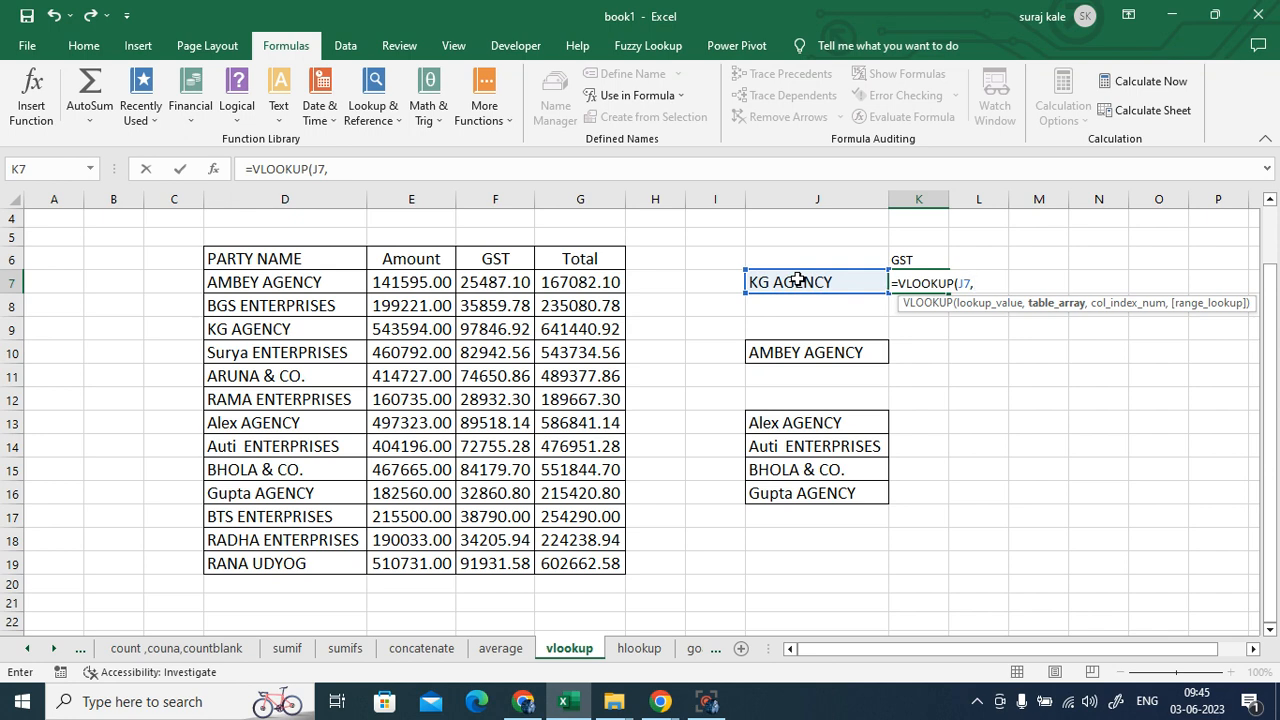
pyautogui.moveTo(265, 257); pyautogui.dragTo(552, 563)
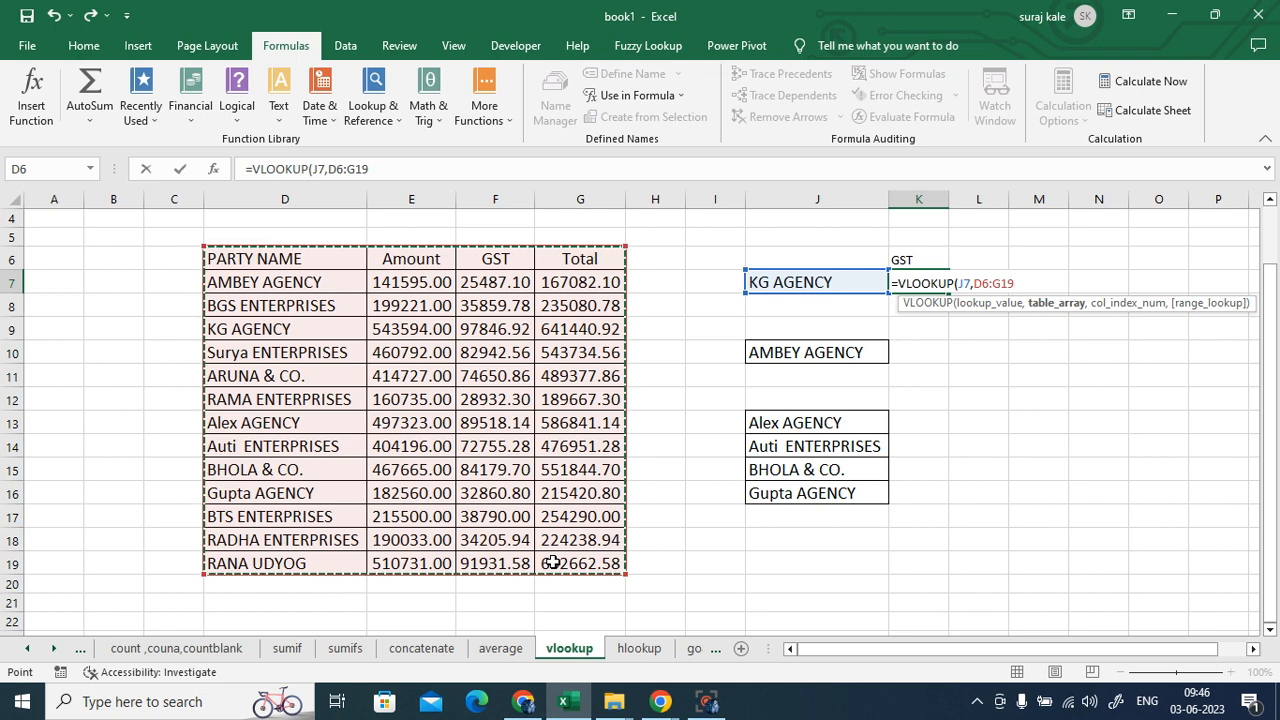
pyautogui.write(',')
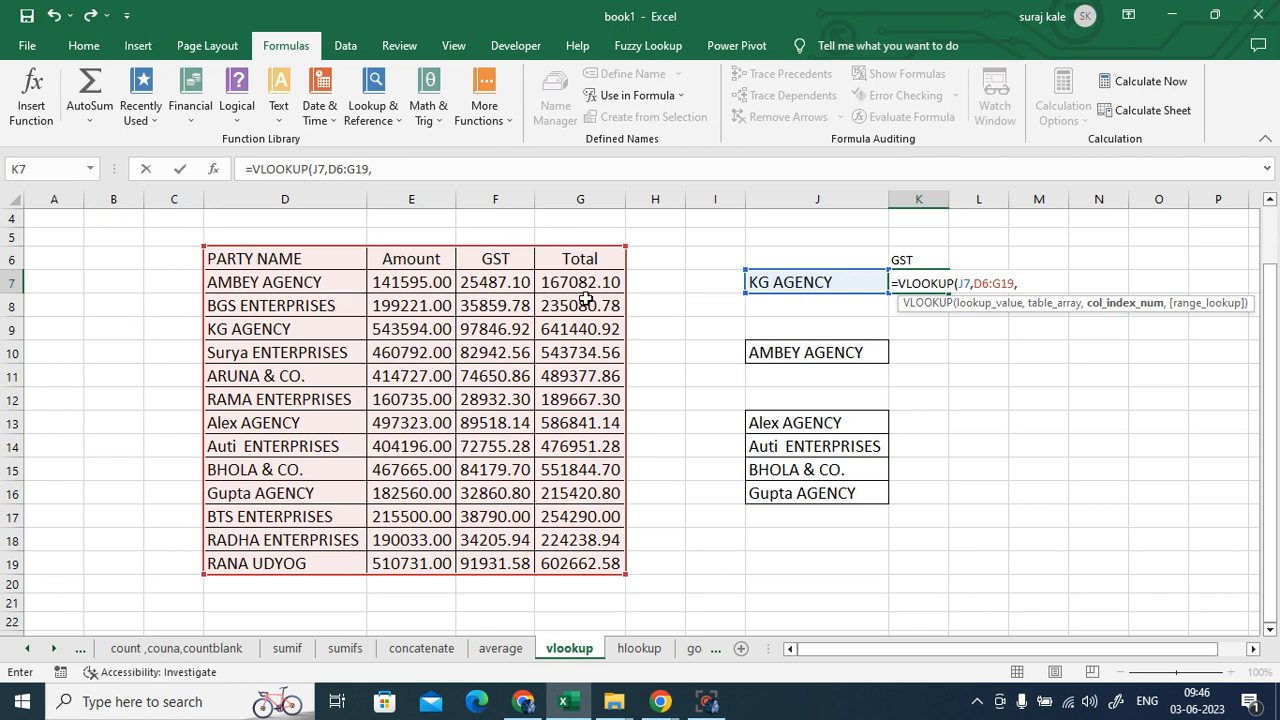
pyautogui.write('3')
pyautogui.write(',')
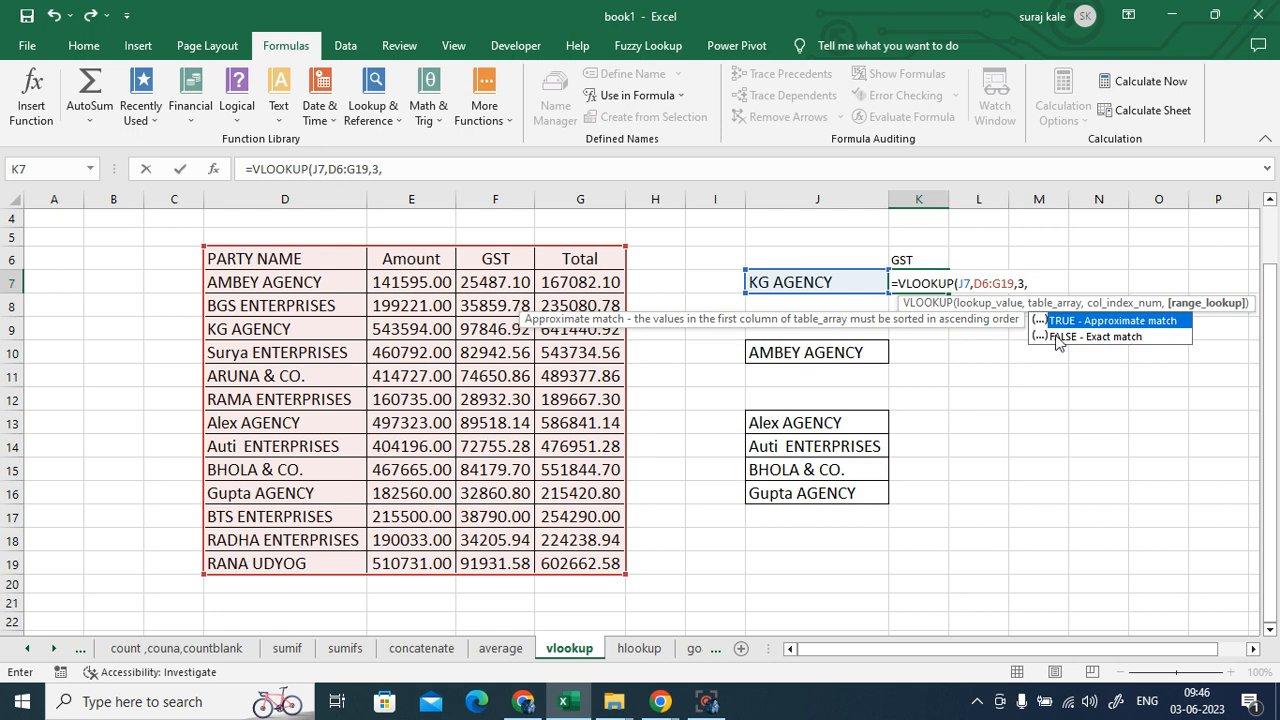
pyautogui.write('0')
pyautogui.write(')')
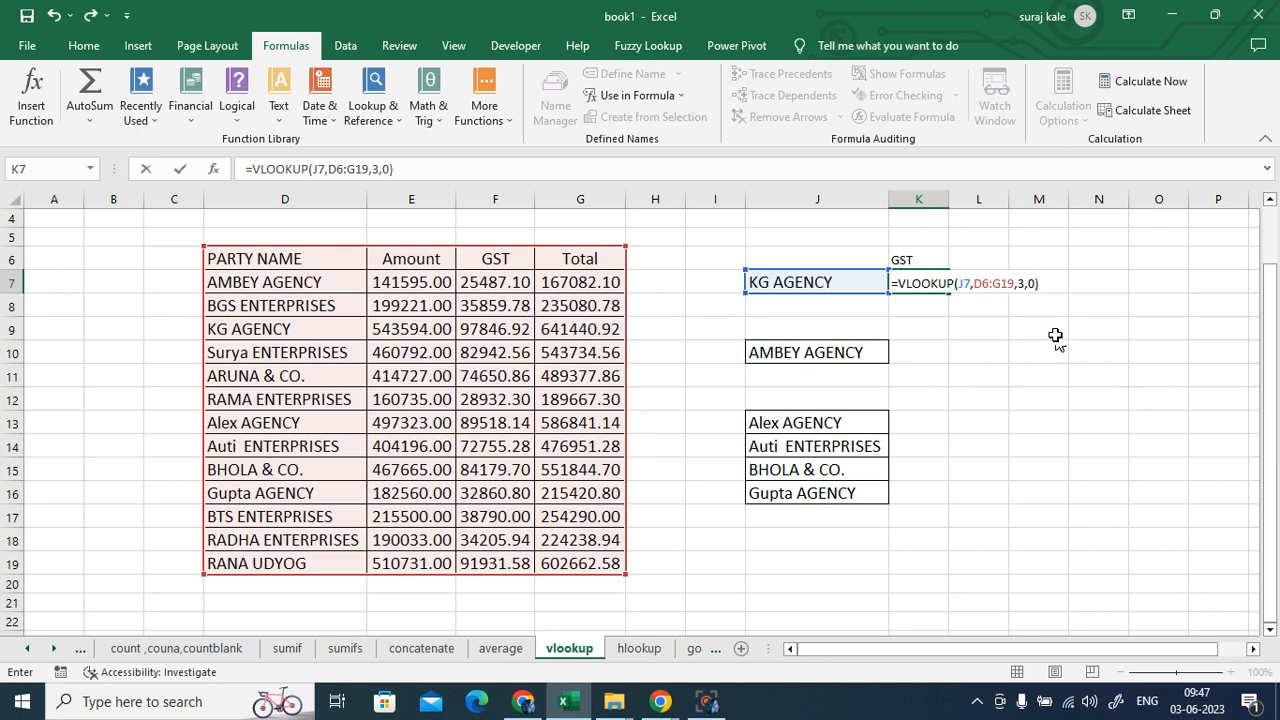
pyautogui.press('Return')
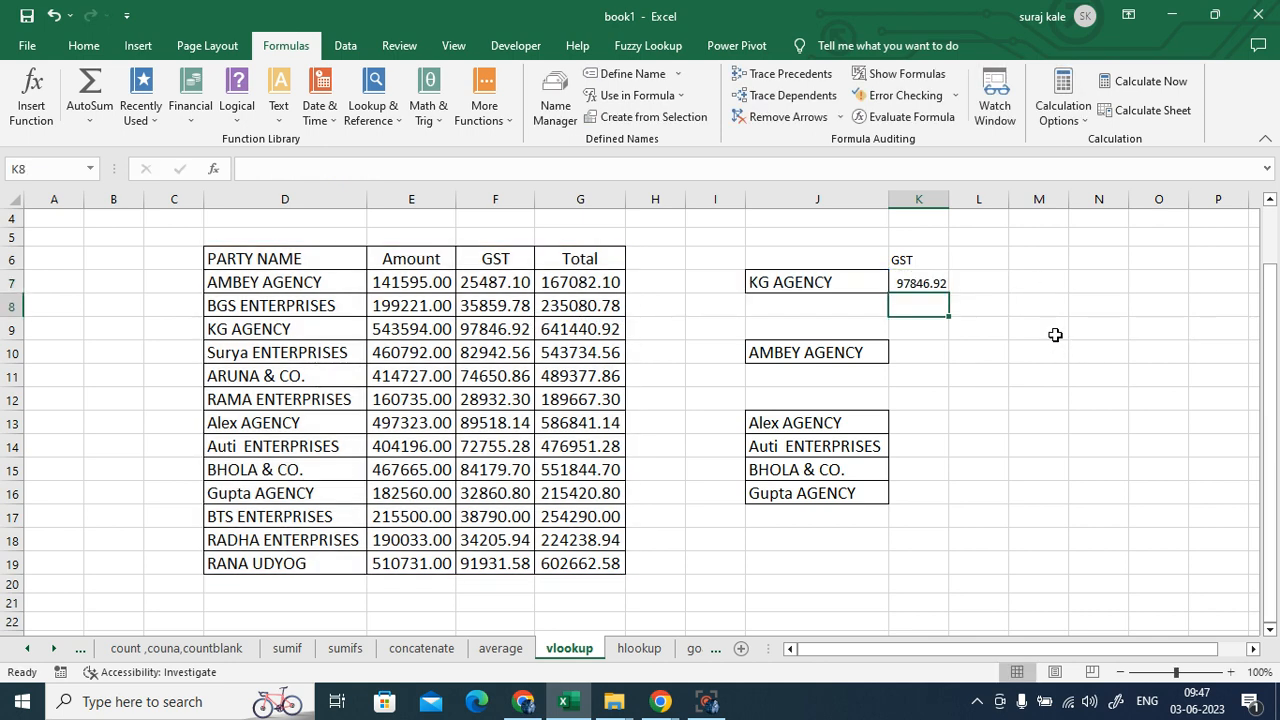
pyautogui.click(931, 288)
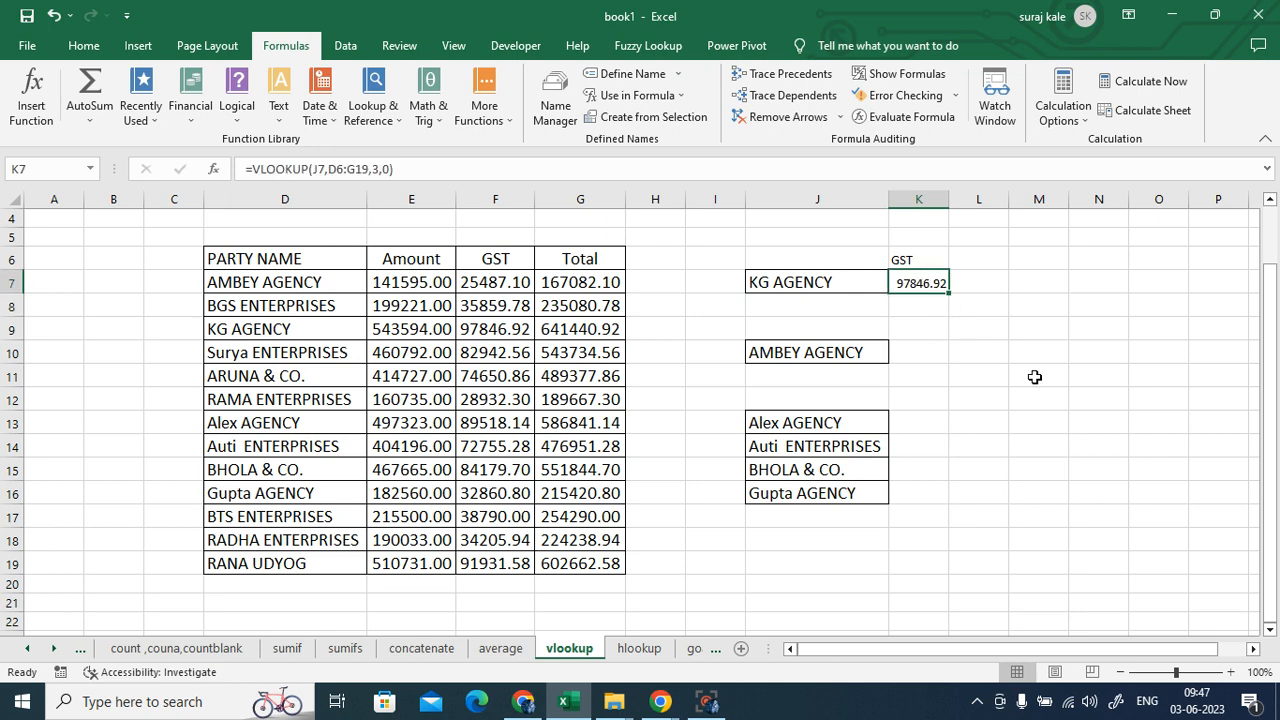
# - Check KG AGENCY's GST in the table, then copy Alex AGENCY from D13 into J7
pyautogui.click(263, 329)
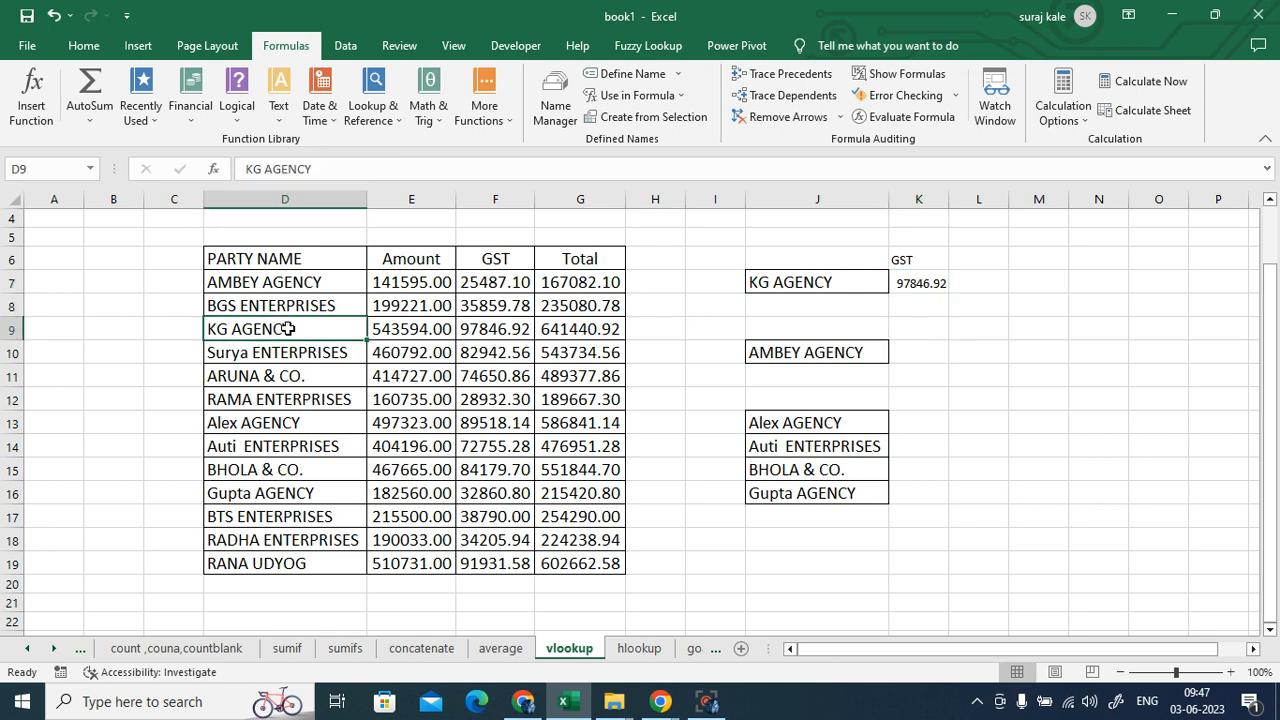
pyautogui.click(488, 331)
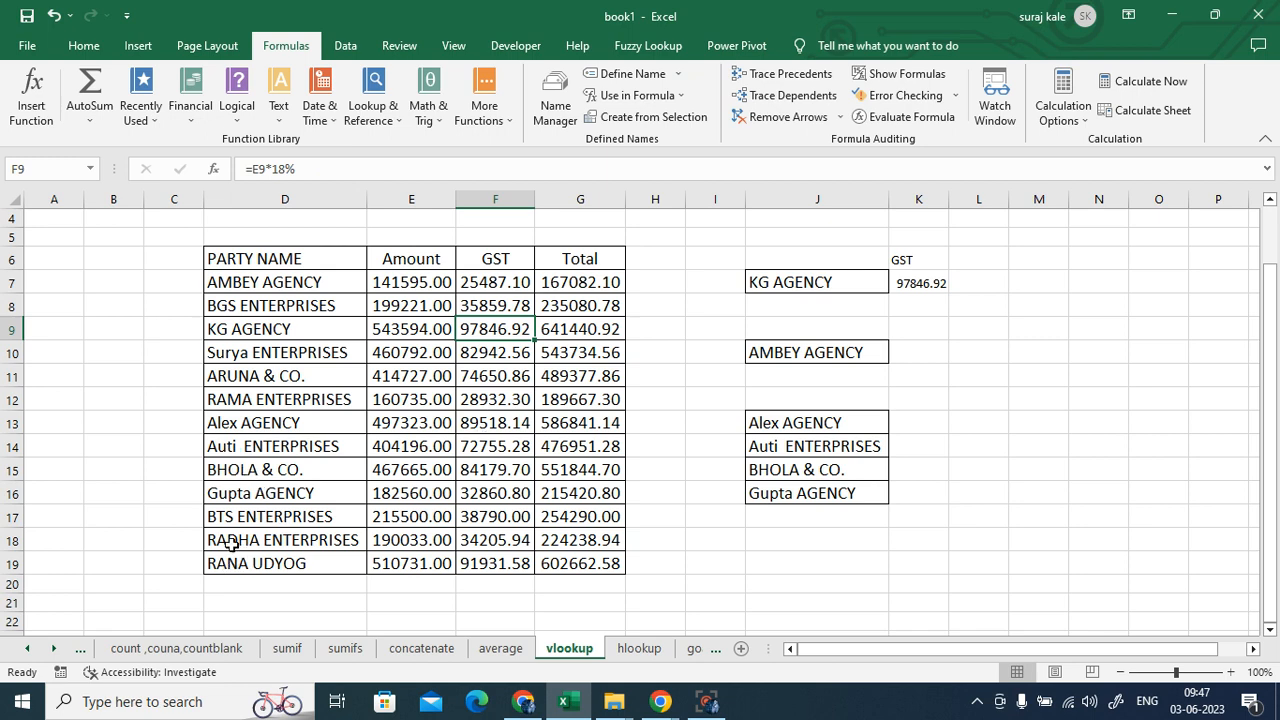
pyautogui.click(237, 432)
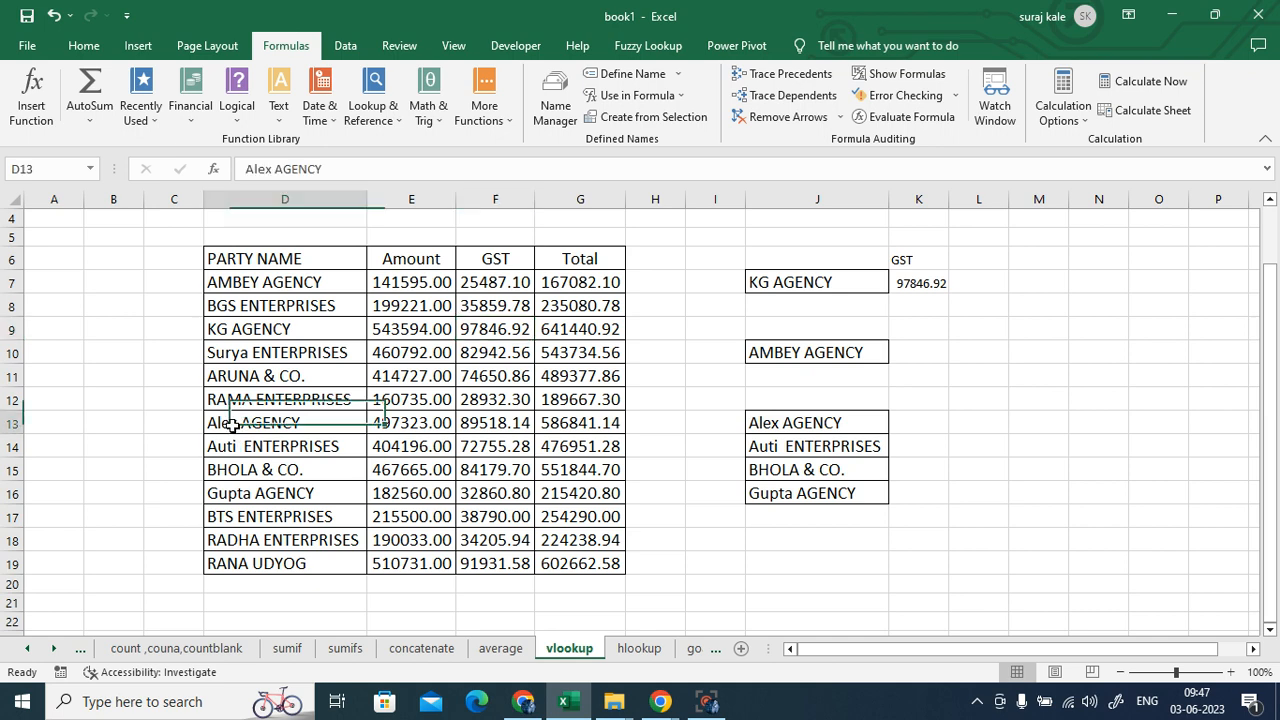
pyautogui.hotkey('ctrl', 'c')
pyautogui.click(811, 285)
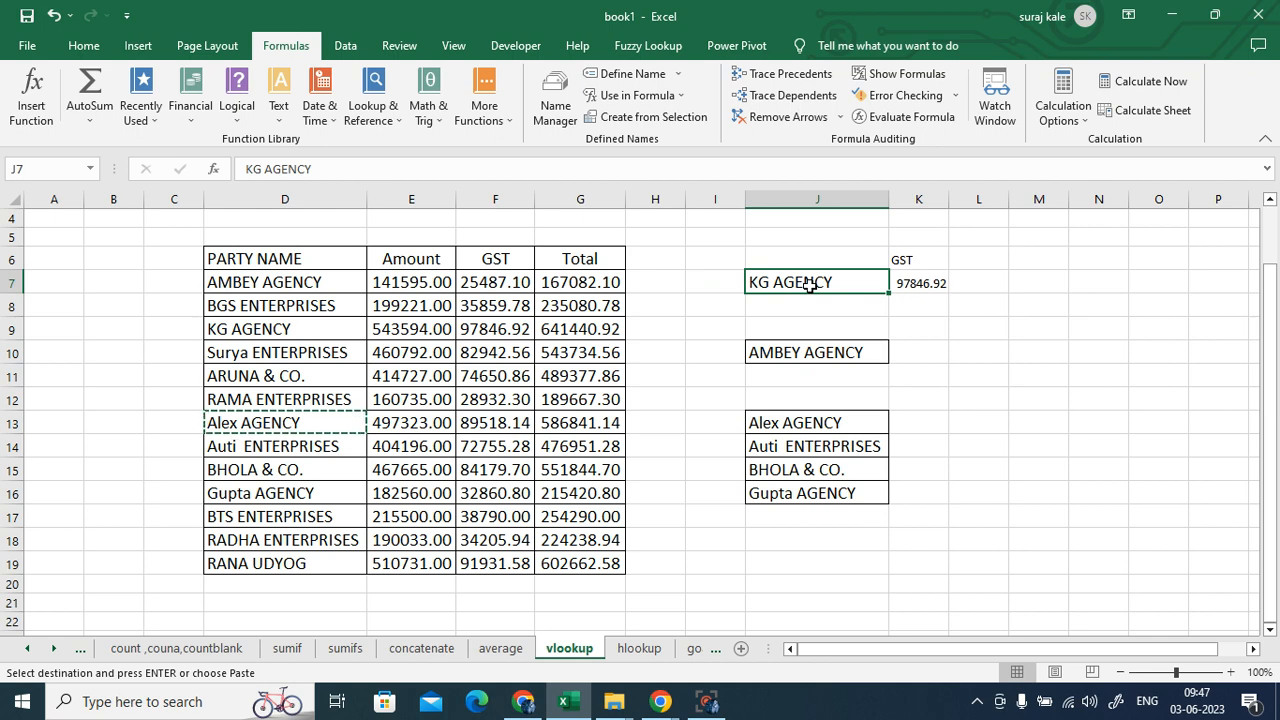
pyautogui.hotkey('ctrl', 'v')
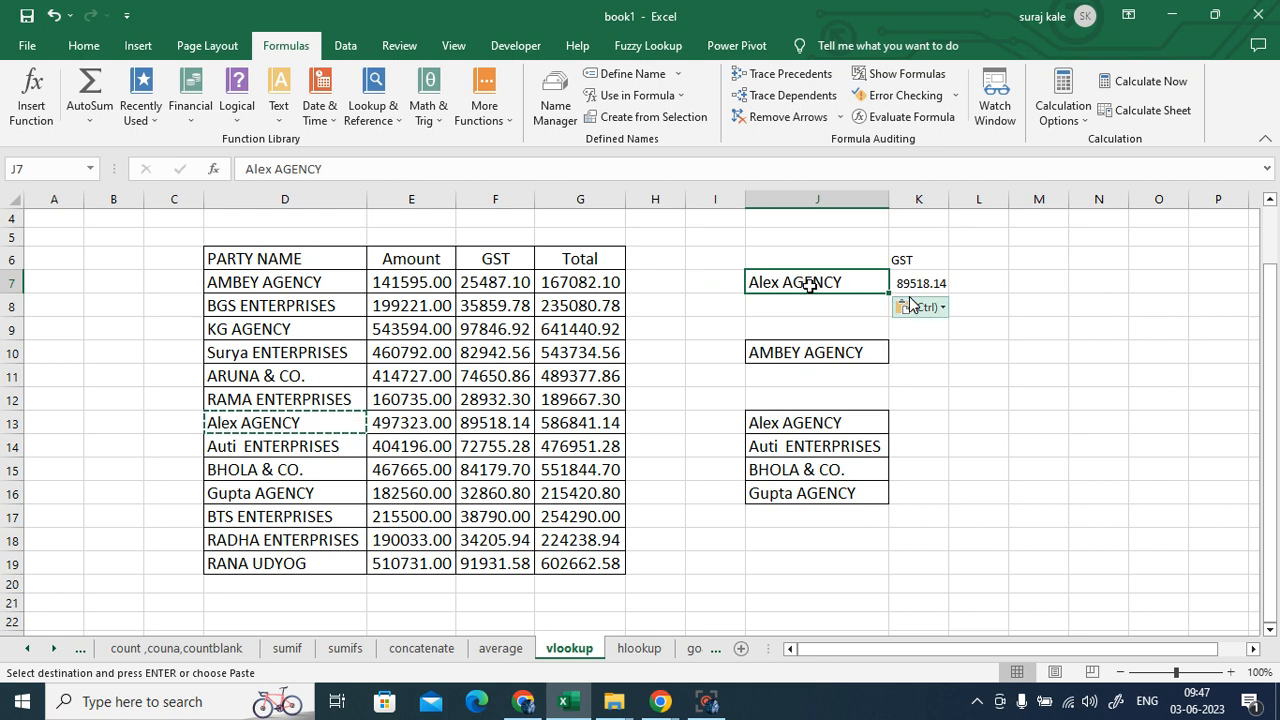
pyautogui.click(492, 424)
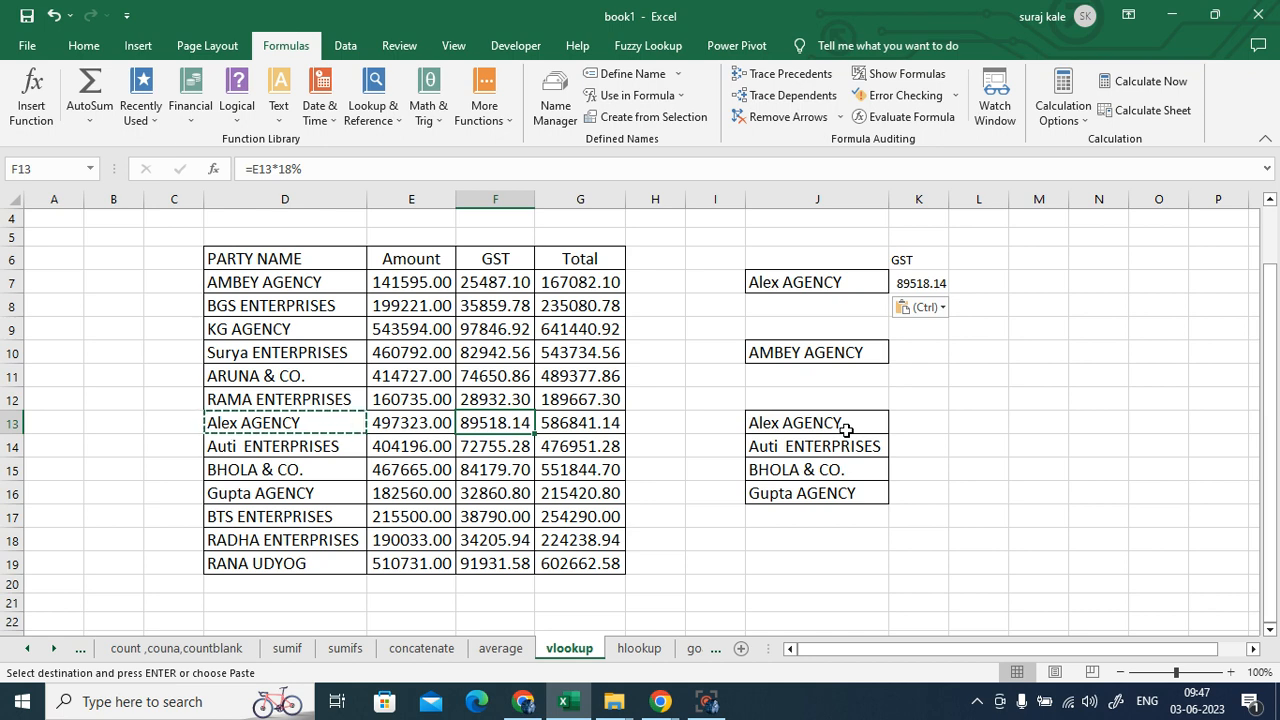
pyautogui.click(920, 284)
pyautogui.doubleClick(920, 284)
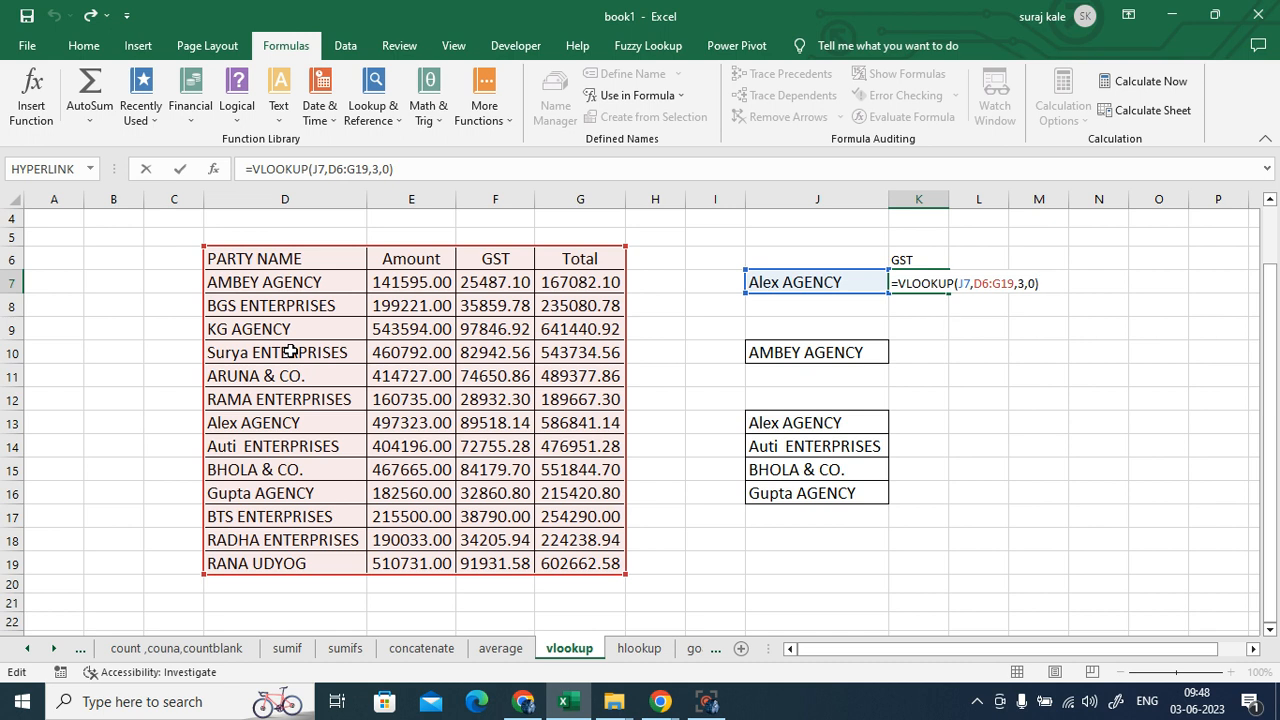
pyautogui.hotkey('ctrl', 'Return')
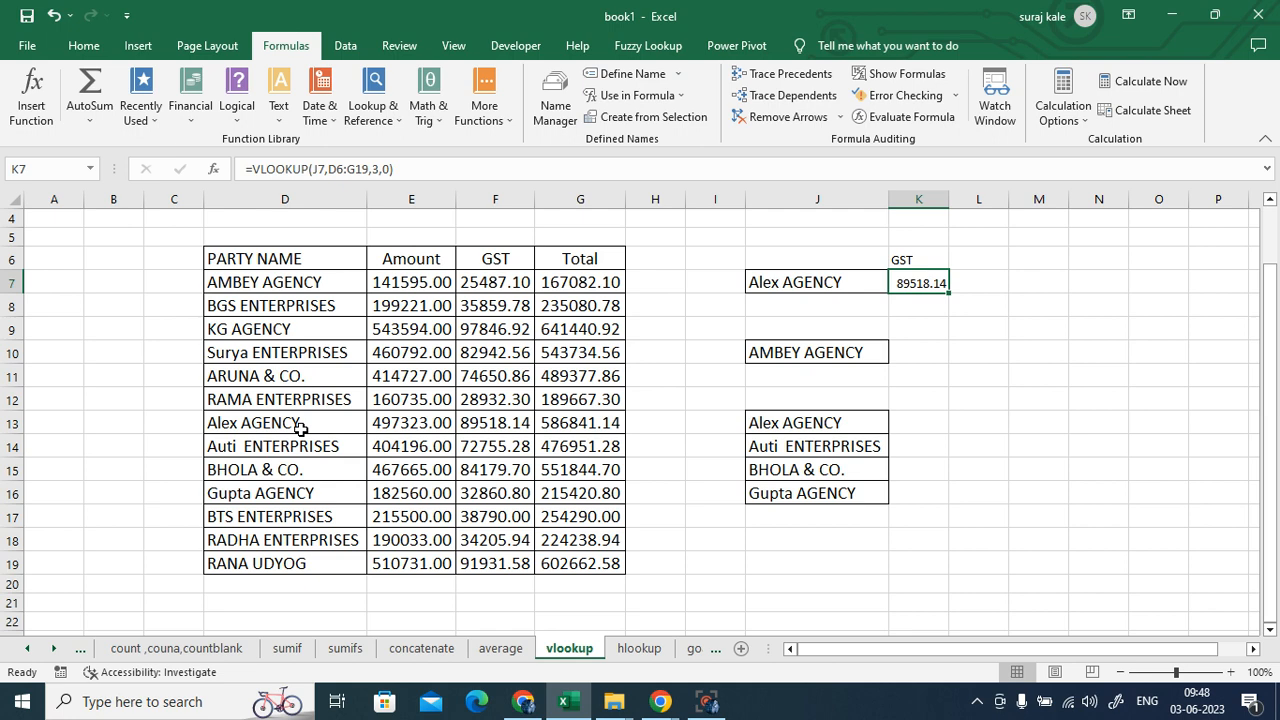
pyautogui.moveTo(286, 258); pyautogui.dragTo(285, 540)
pyautogui.click(172, 254)
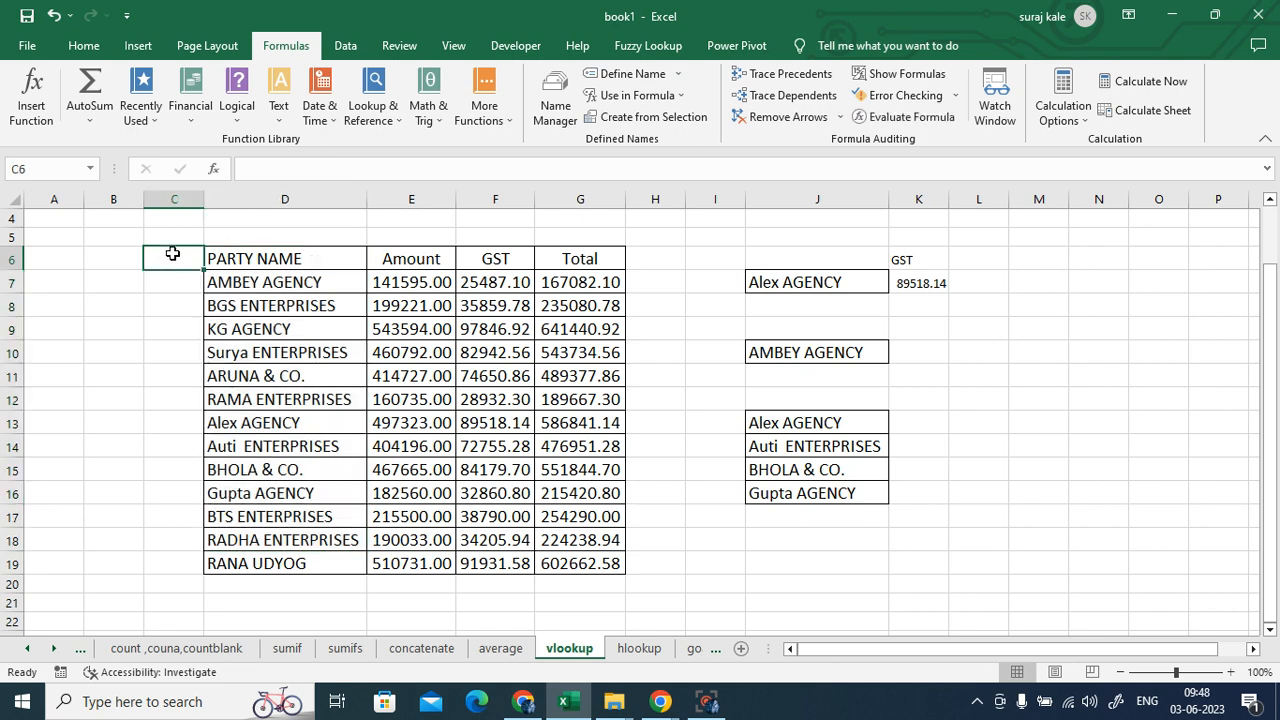
pyautogui.write('GST')
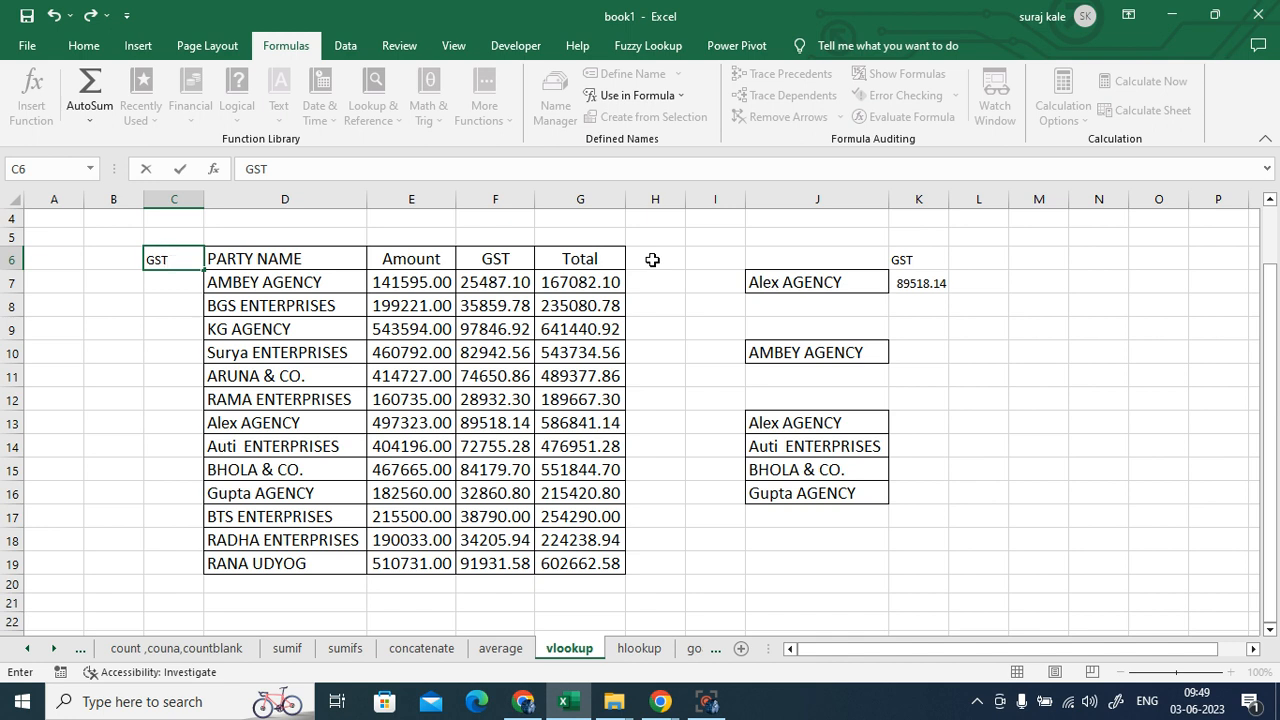
pyautogui.click(150, 325)
pyautogui.click(173, 254)
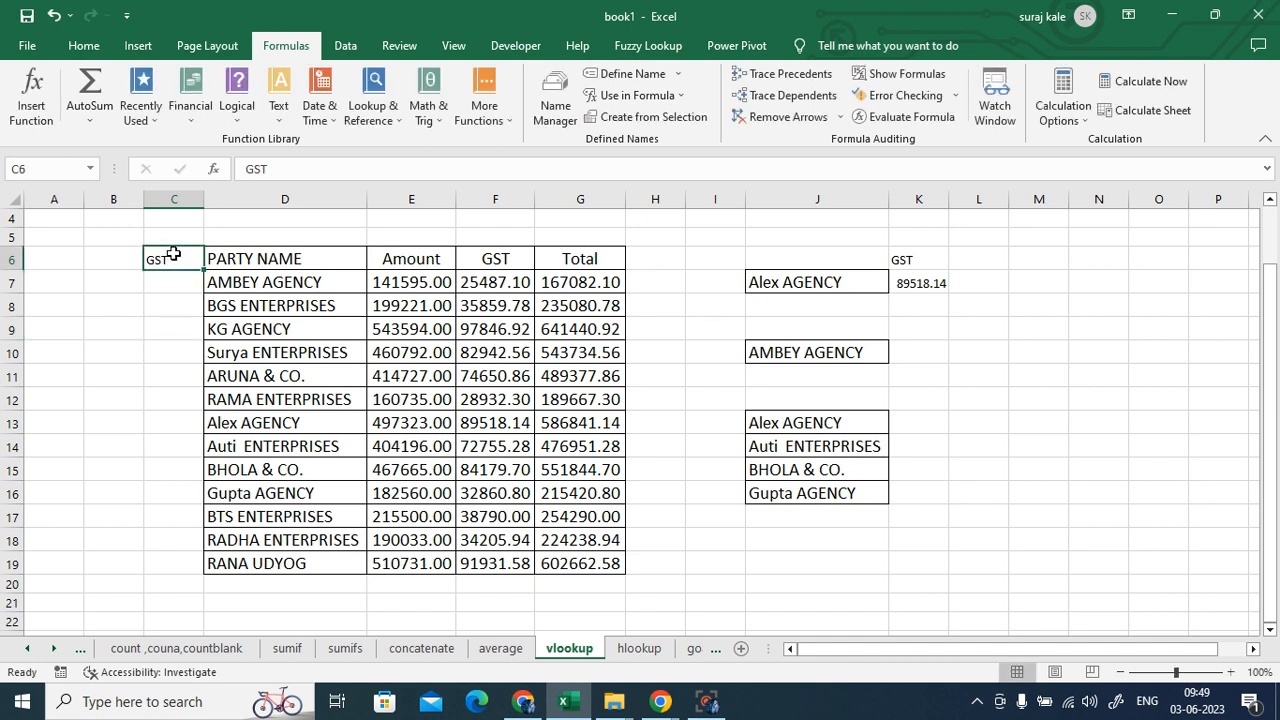
pyautogui.press('Delete')
# - Inspect K7's lookup formula, then delete it and reselect the empty K7
pyautogui.click(1100, 376)
pyautogui.click(918, 284)
pyautogui.doubleClick(918, 284)
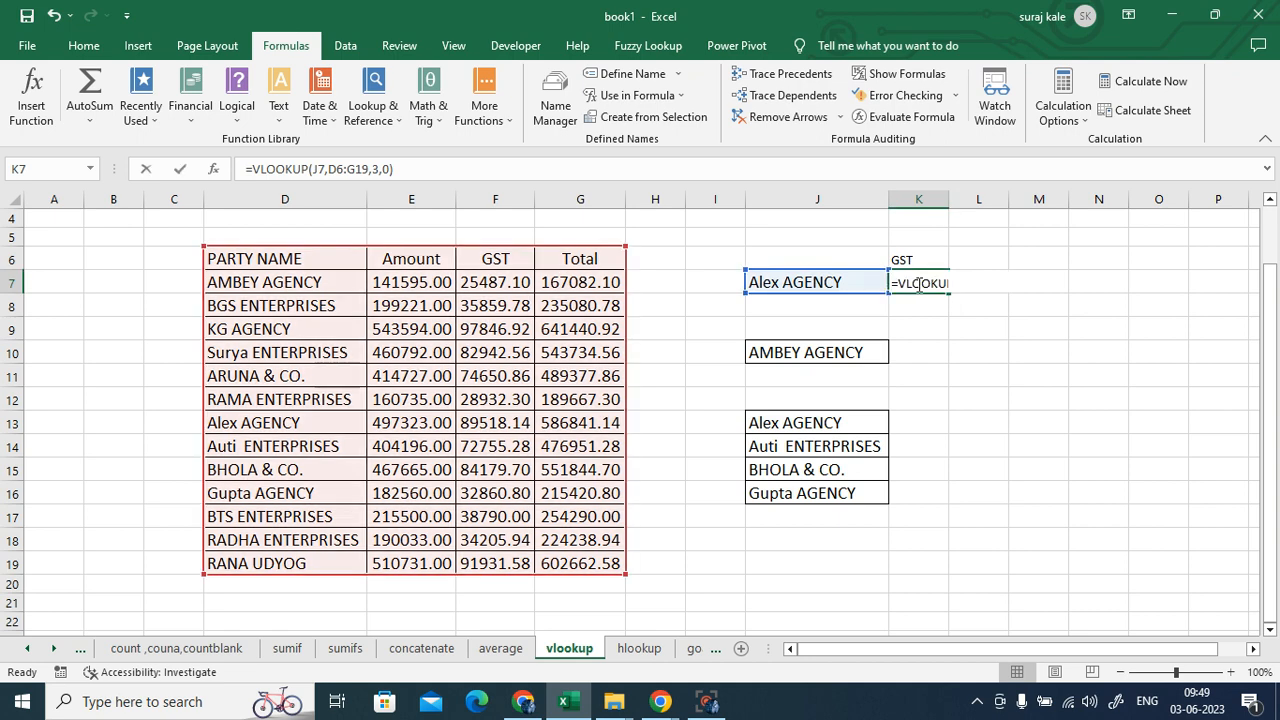
pyautogui.click(1049, 401)
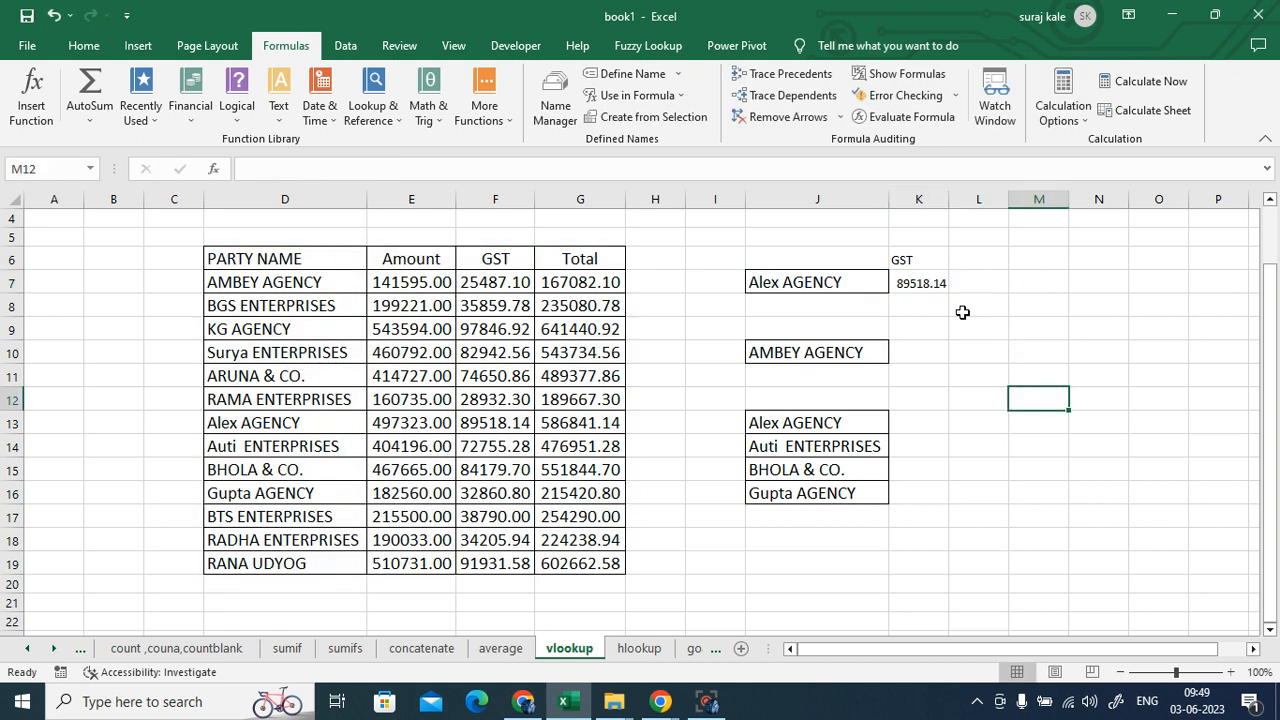
pyautogui.click(925, 284)
pyautogui.press('Delete')
pyautogui.click(1002, 382)
pyautogui.click(911, 278)
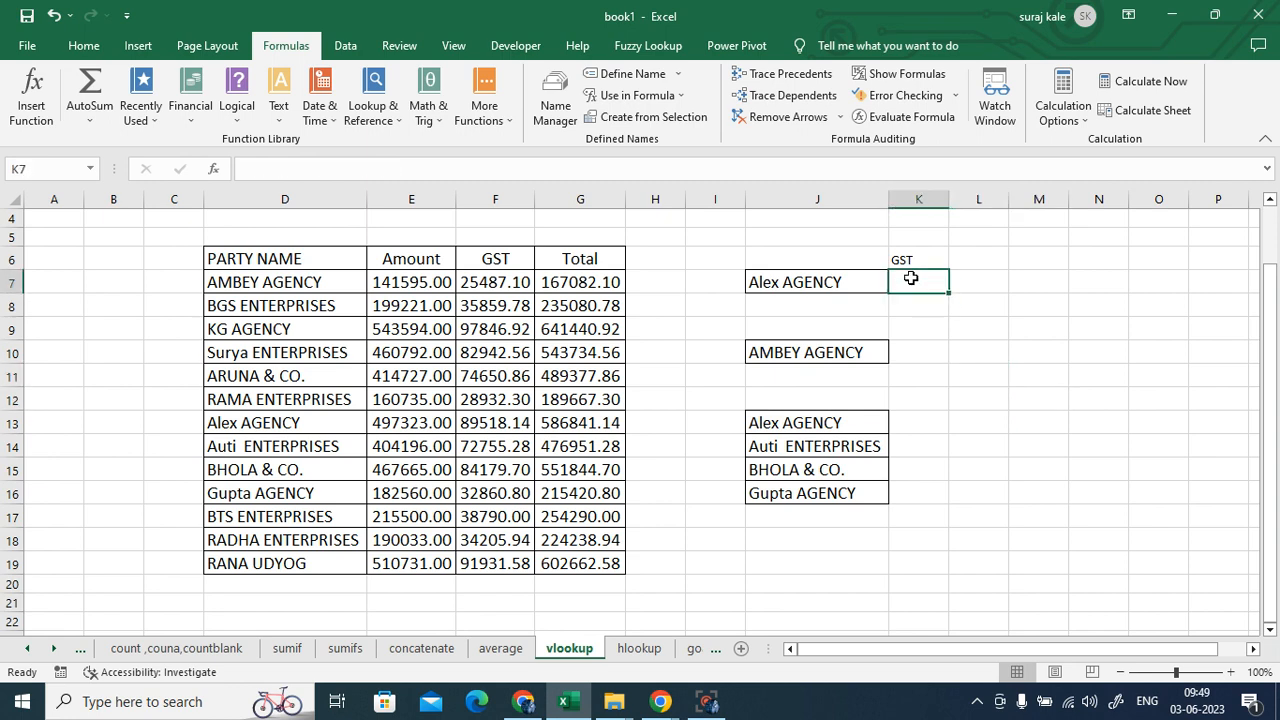
# - Retype =VLOOKUP(J7,D6:G19,3,0) in K7, returning 89518.14 for Alex AGENCY
pyautogui.write('=')
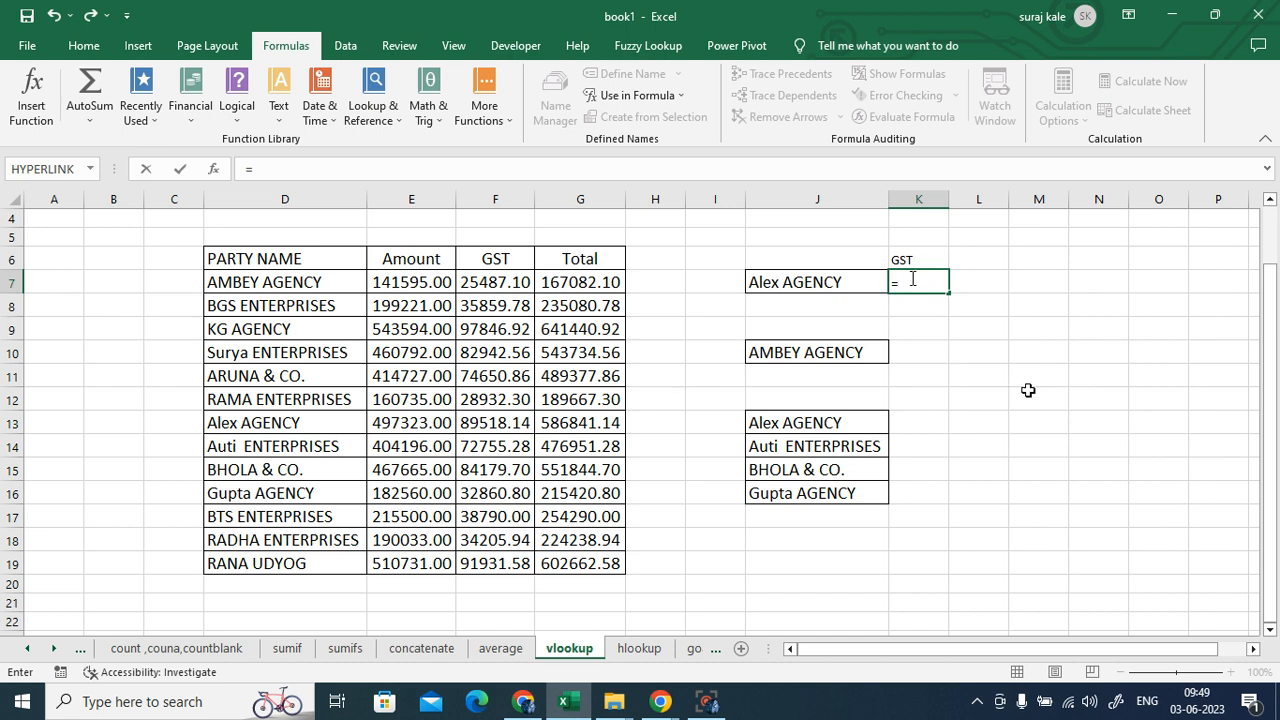
pyautogui.write('vl')
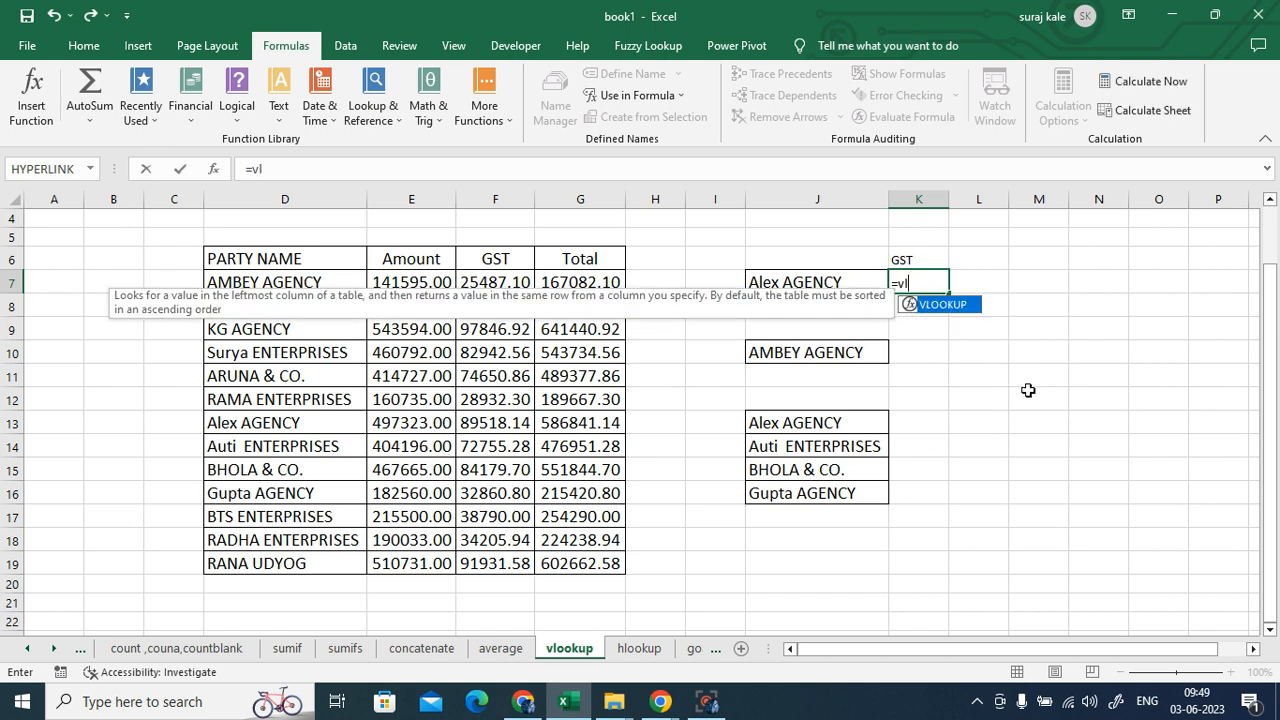
pyautogui.doubleClick(948, 305)
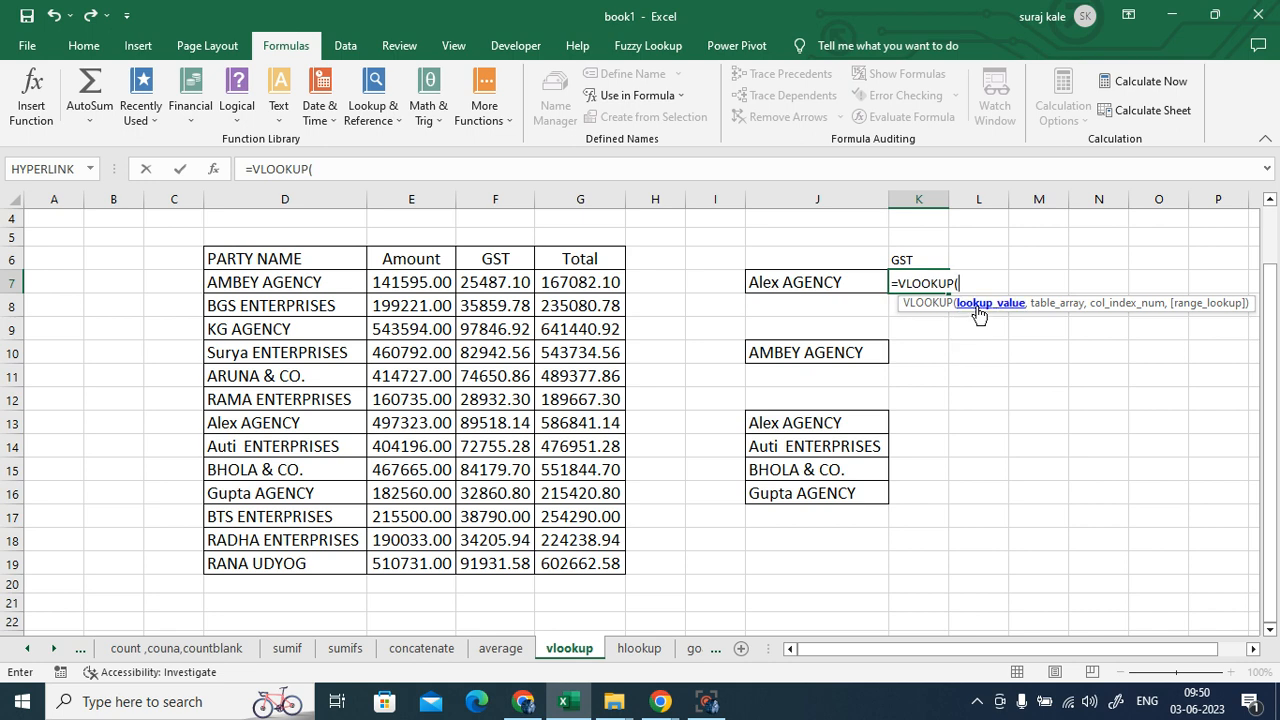
pyautogui.click(805, 284)
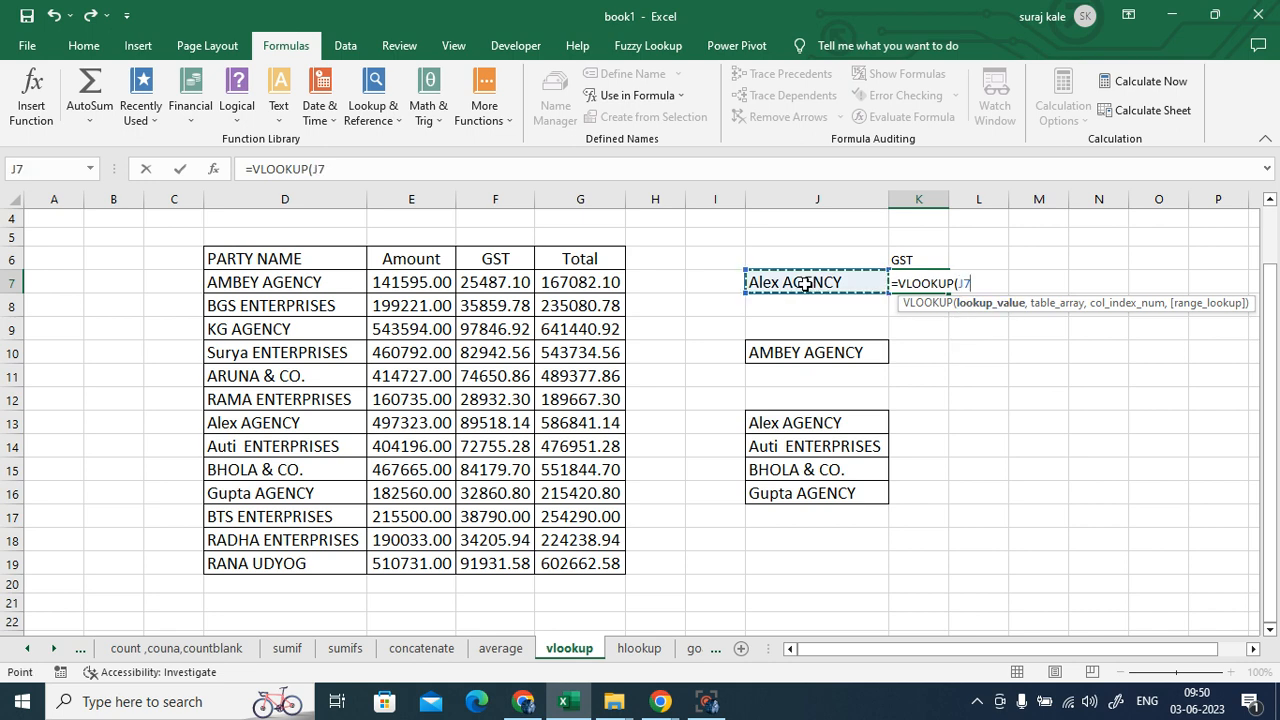
pyautogui.write(',')
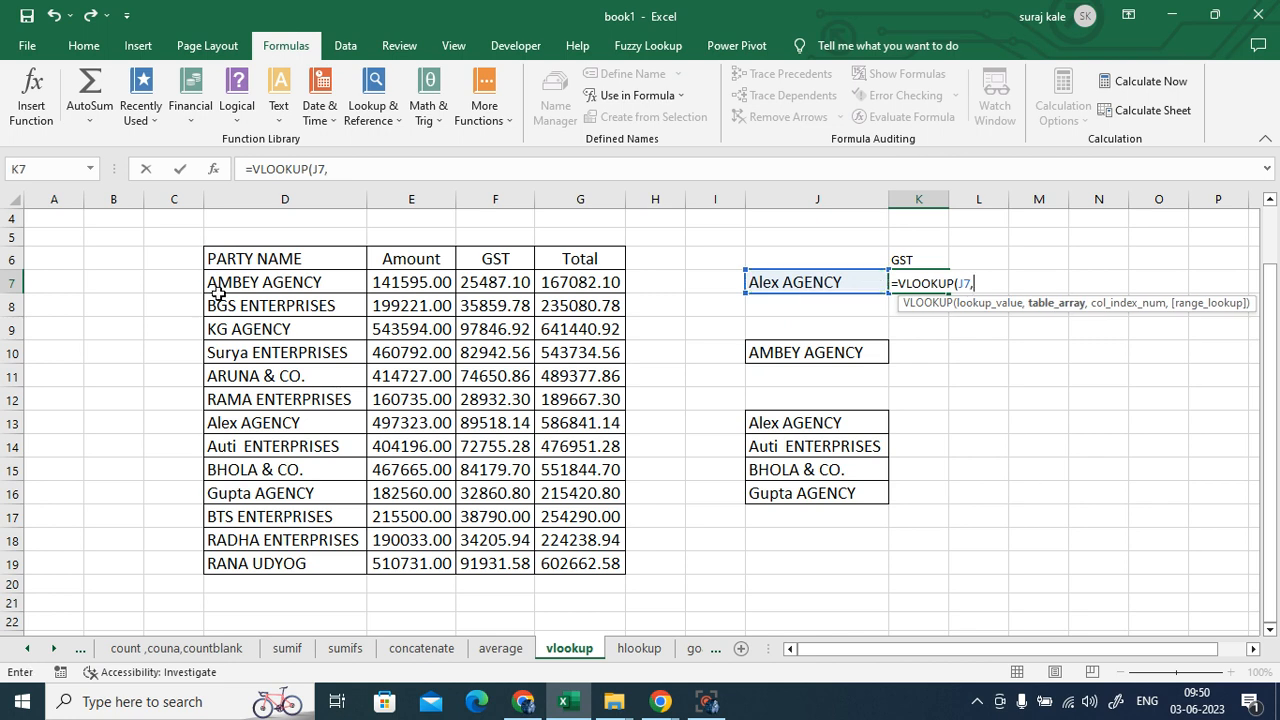
pyautogui.moveTo(246, 262); pyautogui.dragTo(556, 556)
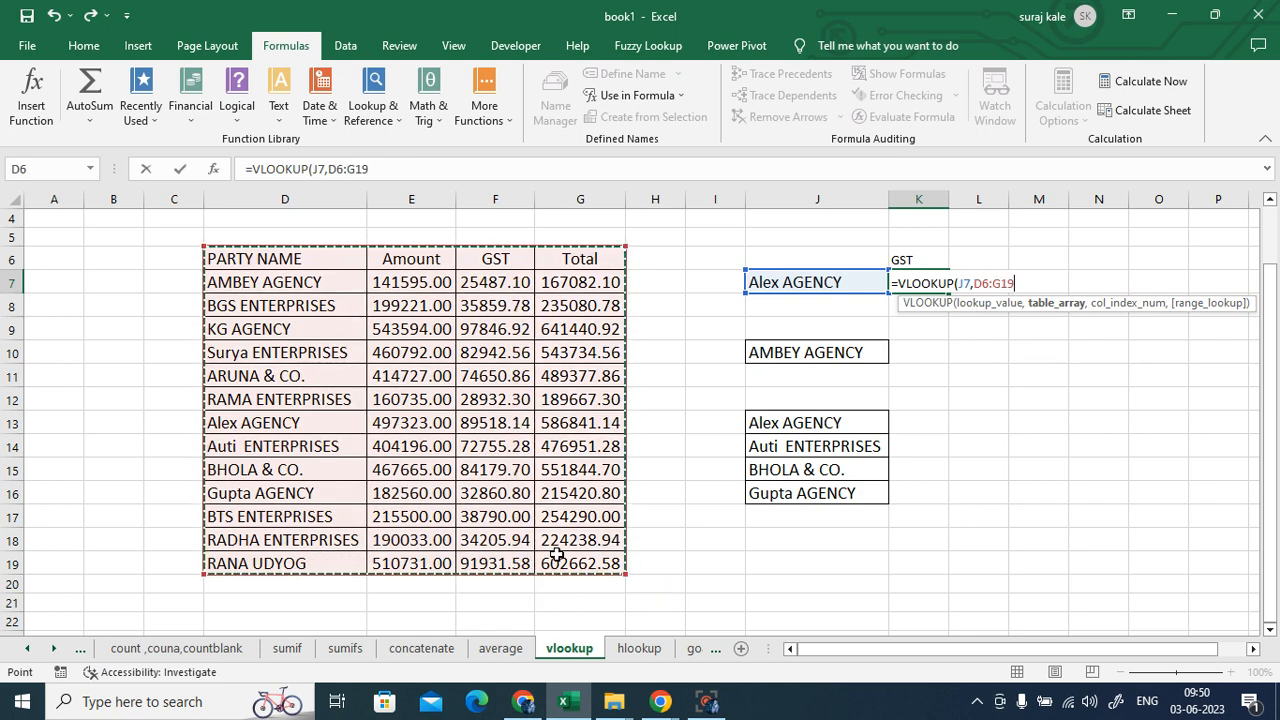
pyautogui.write(',')
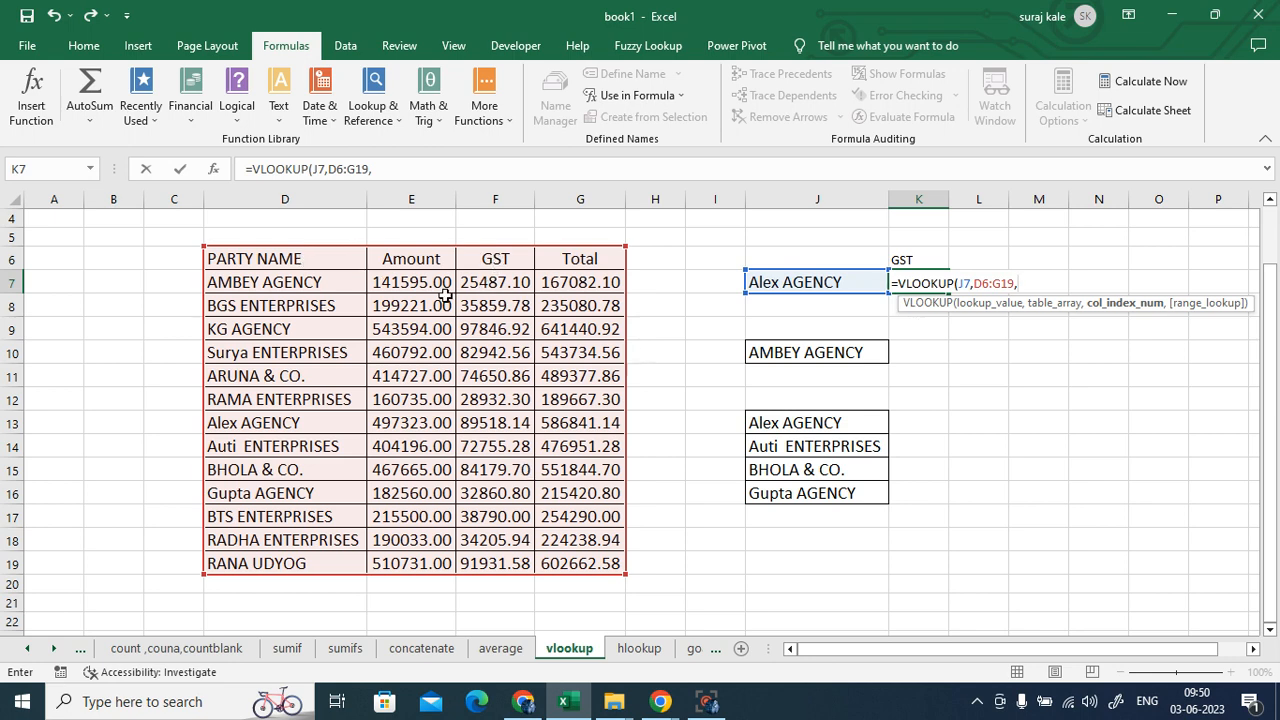
pyautogui.write('3,')
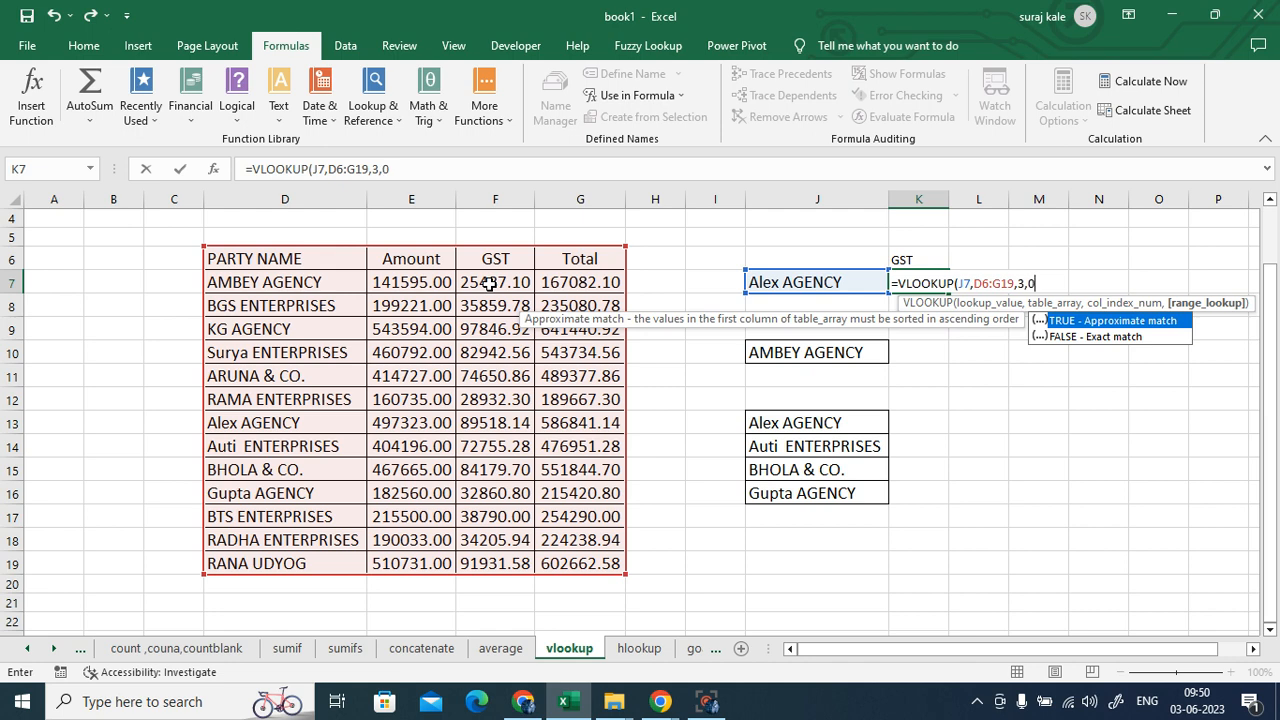
pyautogui.write('0)')
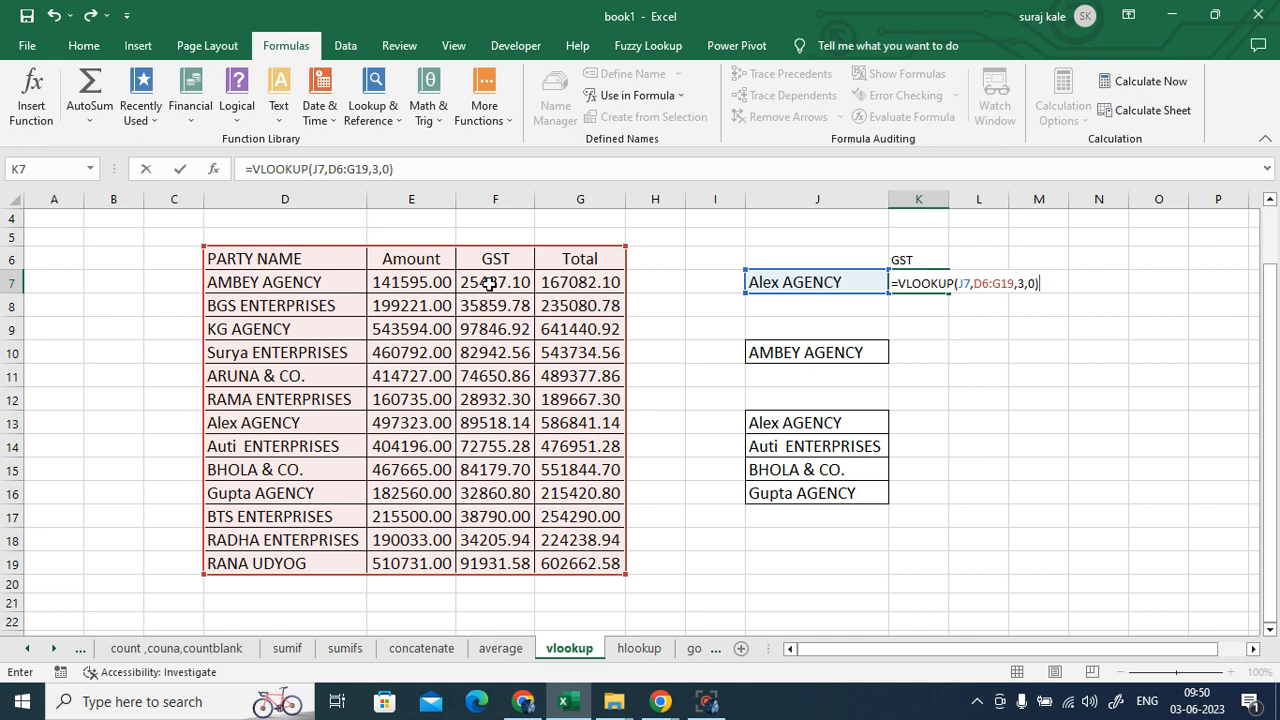
pyautogui.press('Return')
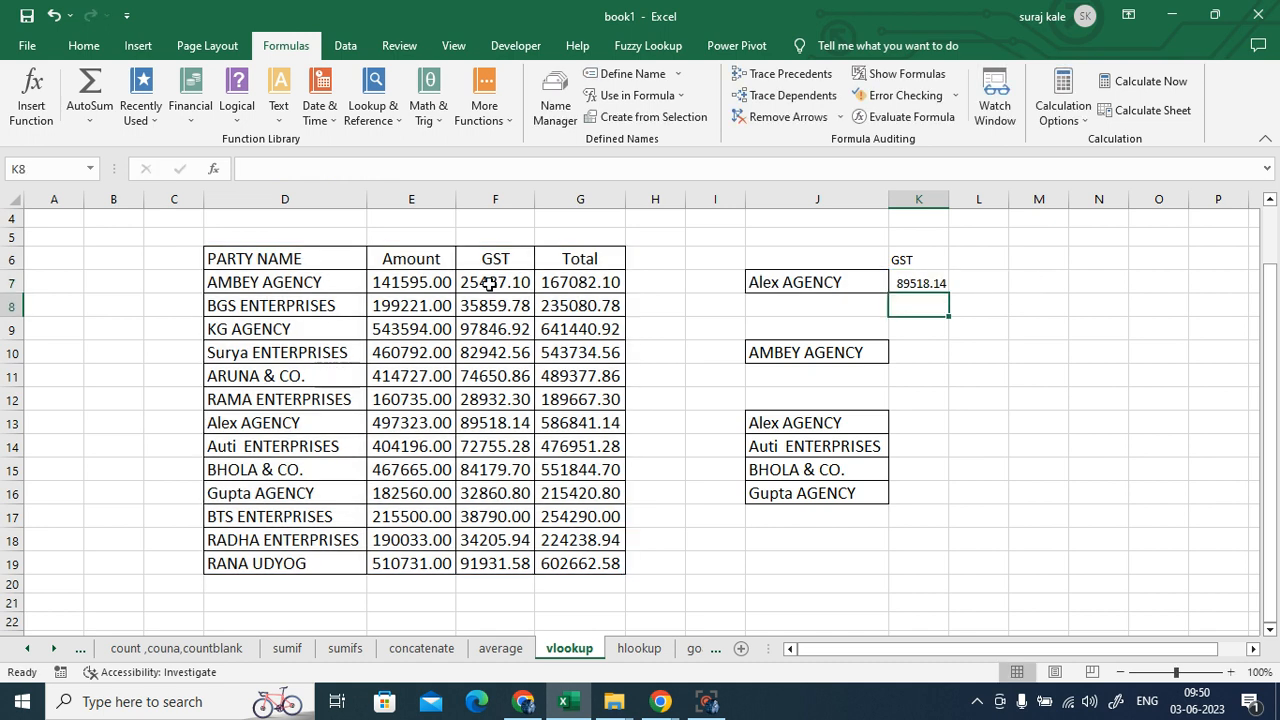
pyautogui.click(919, 286)
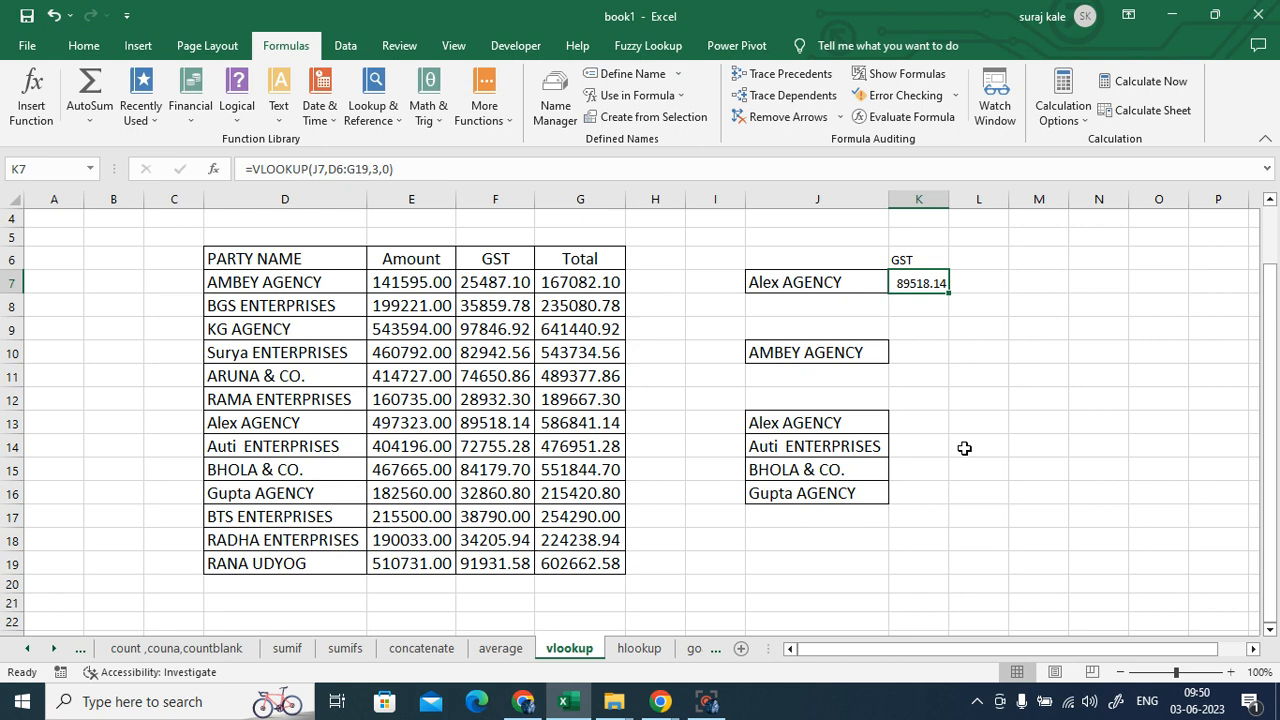
pyautogui.press('F2')
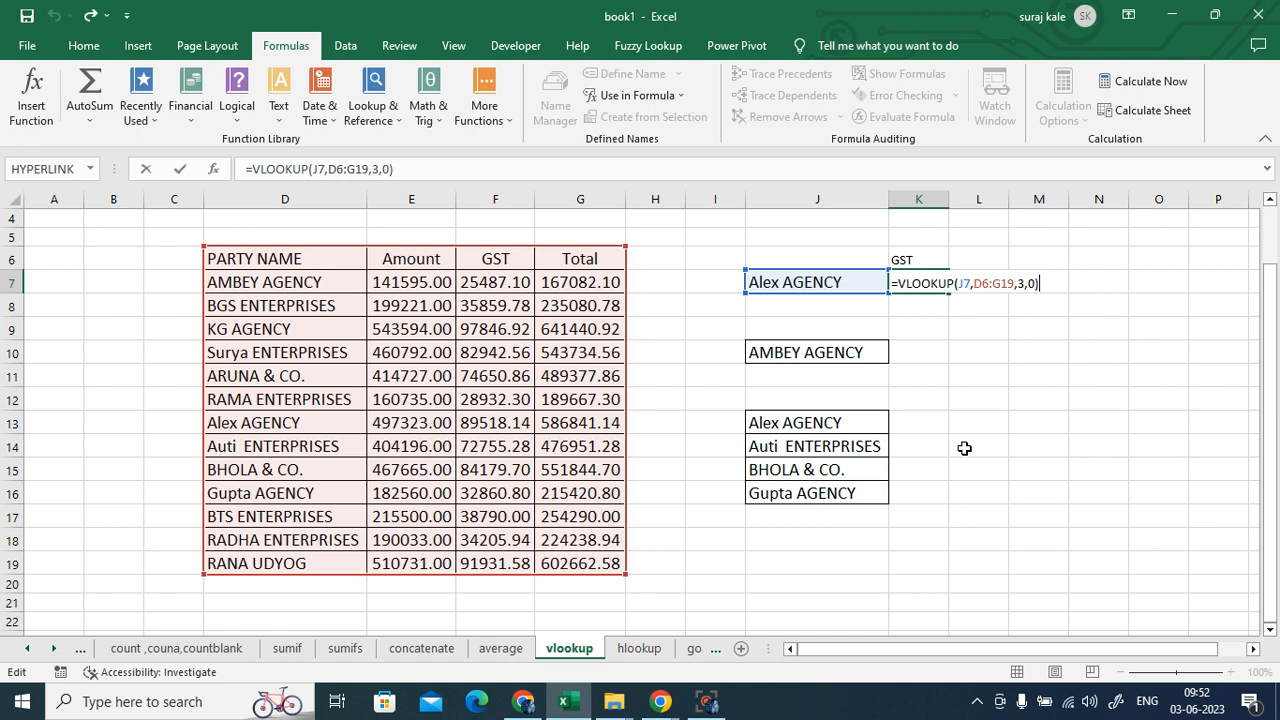
pyautogui.hotkey('ctrl', 'Return')
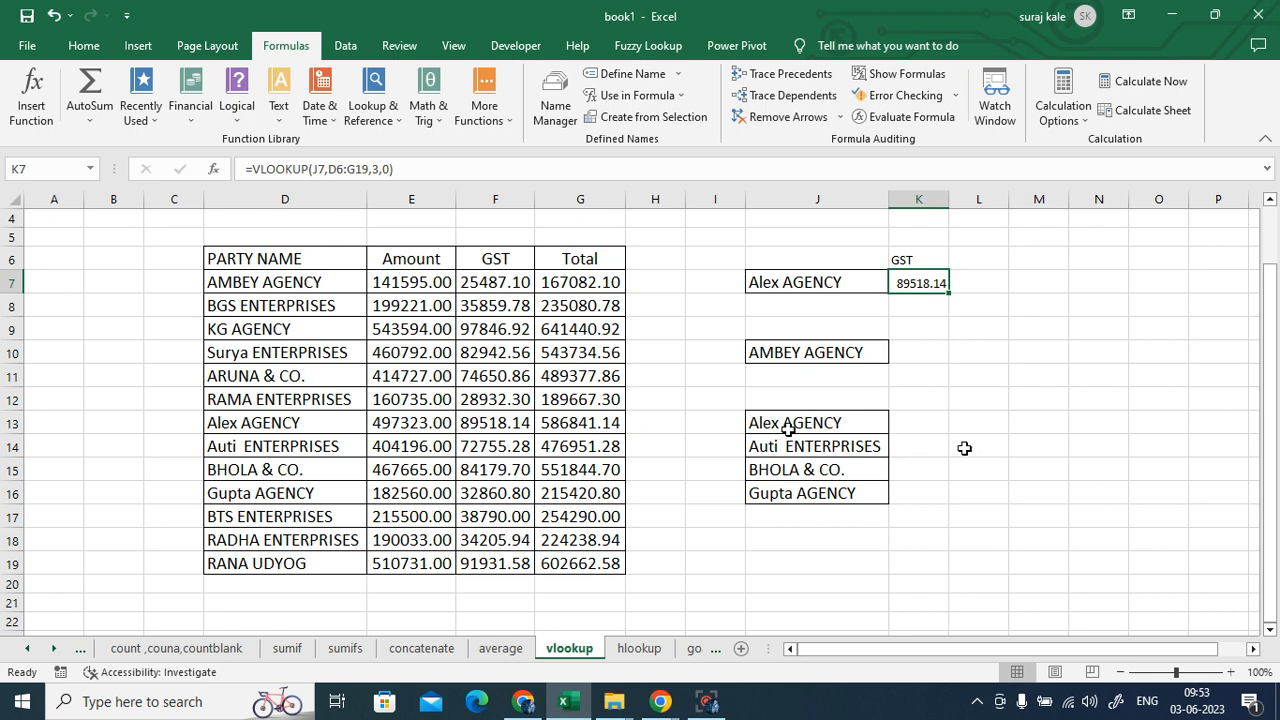
pyautogui.moveTo(786, 423); pyautogui.dragTo(793, 495)
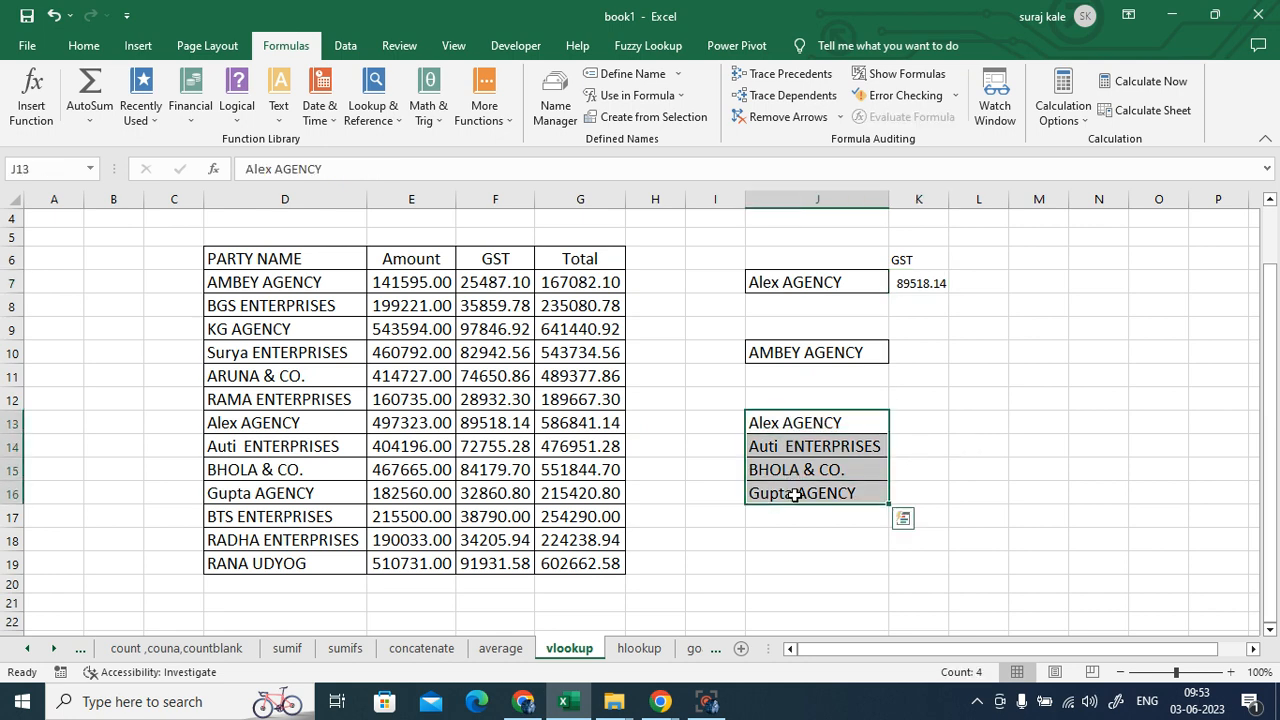
pyautogui.click(913, 424)
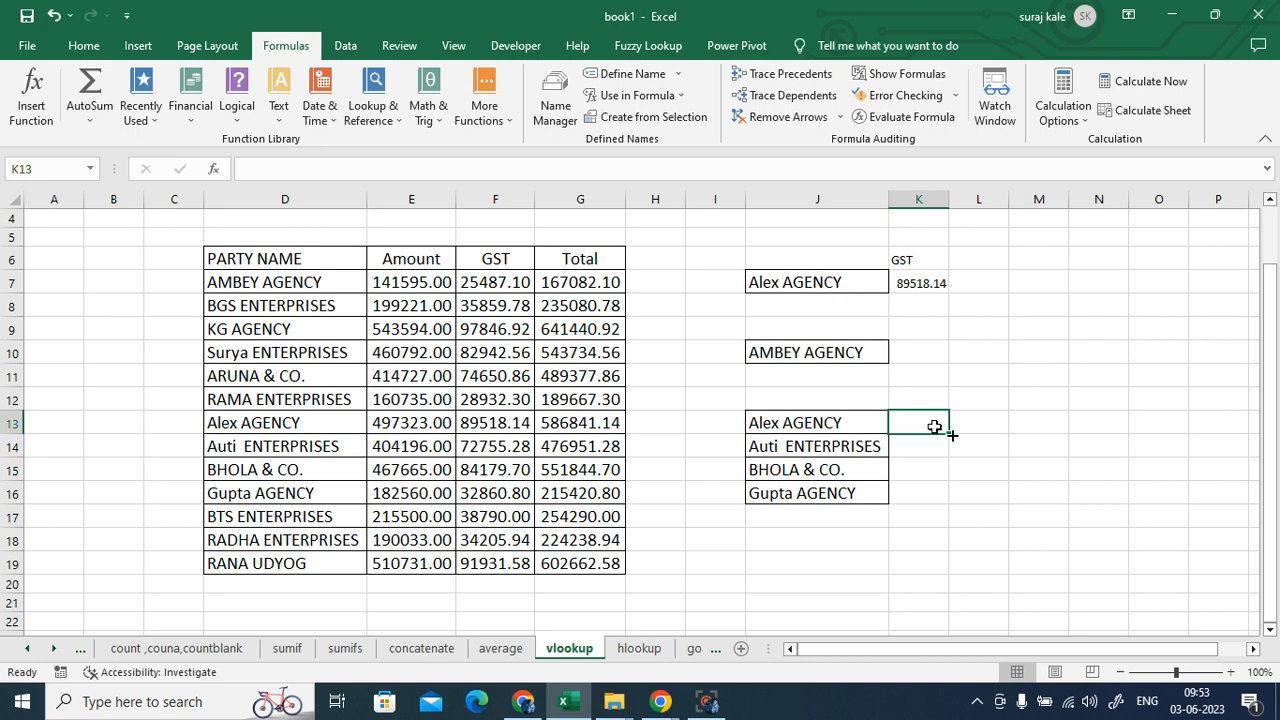
# - Enter =VLOOKUP(J13,$D$6:$G$19,3,0) in K13, locking the table range with F4, returning 89518.14
pyautogui.write('=vl')
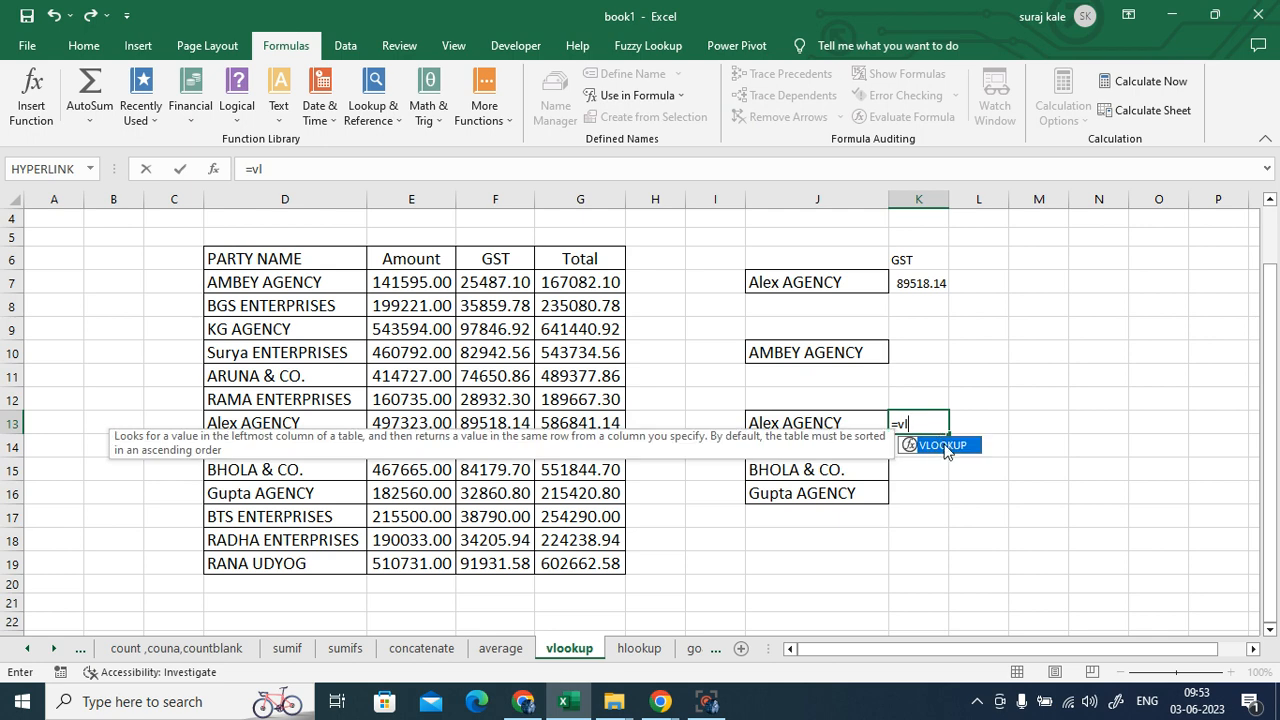
pyautogui.doubleClick(943, 445)
pyautogui.click(780, 423)
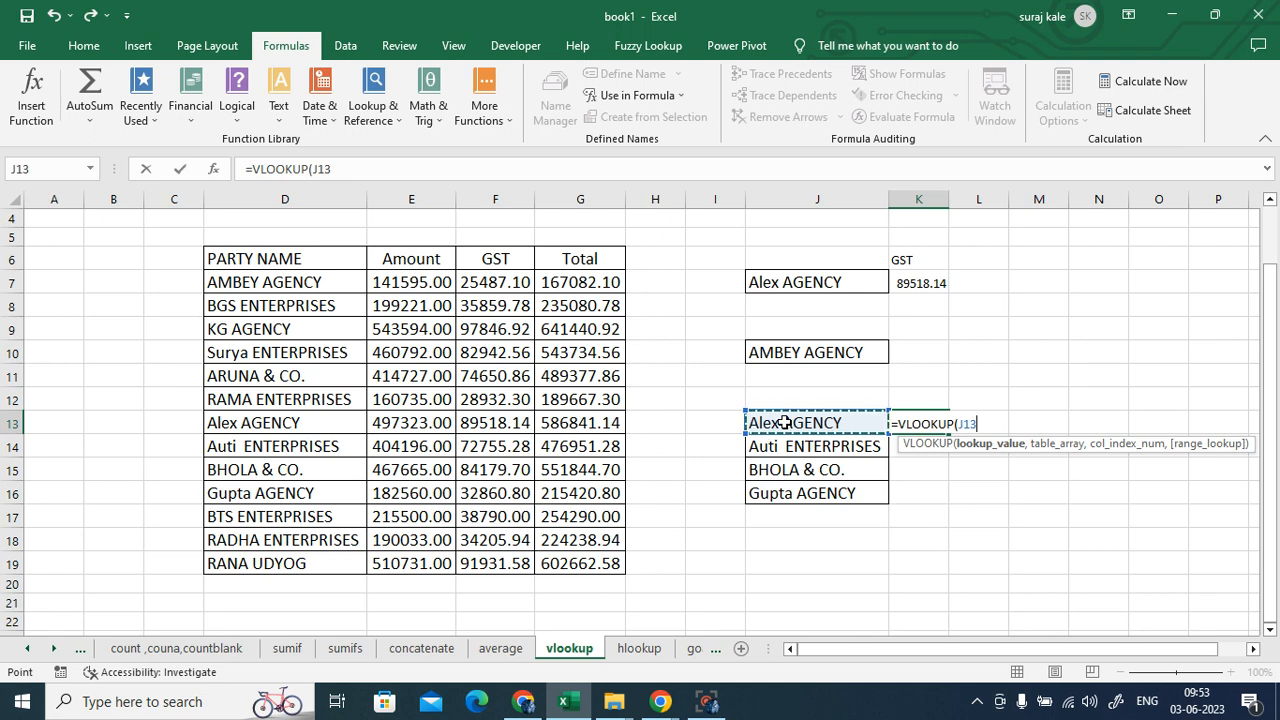
pyautogui.write(',')
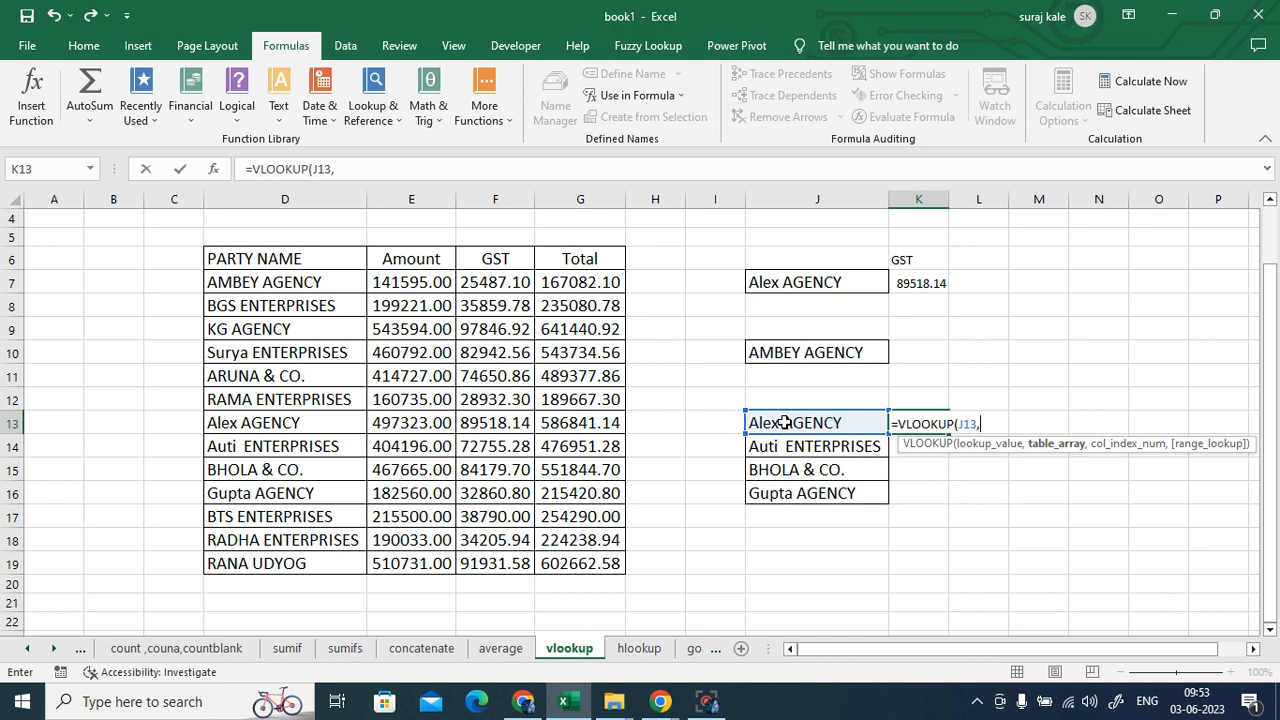
pyautogui.moveTo(268, 259); pyautogui.dragTo(560, 558)
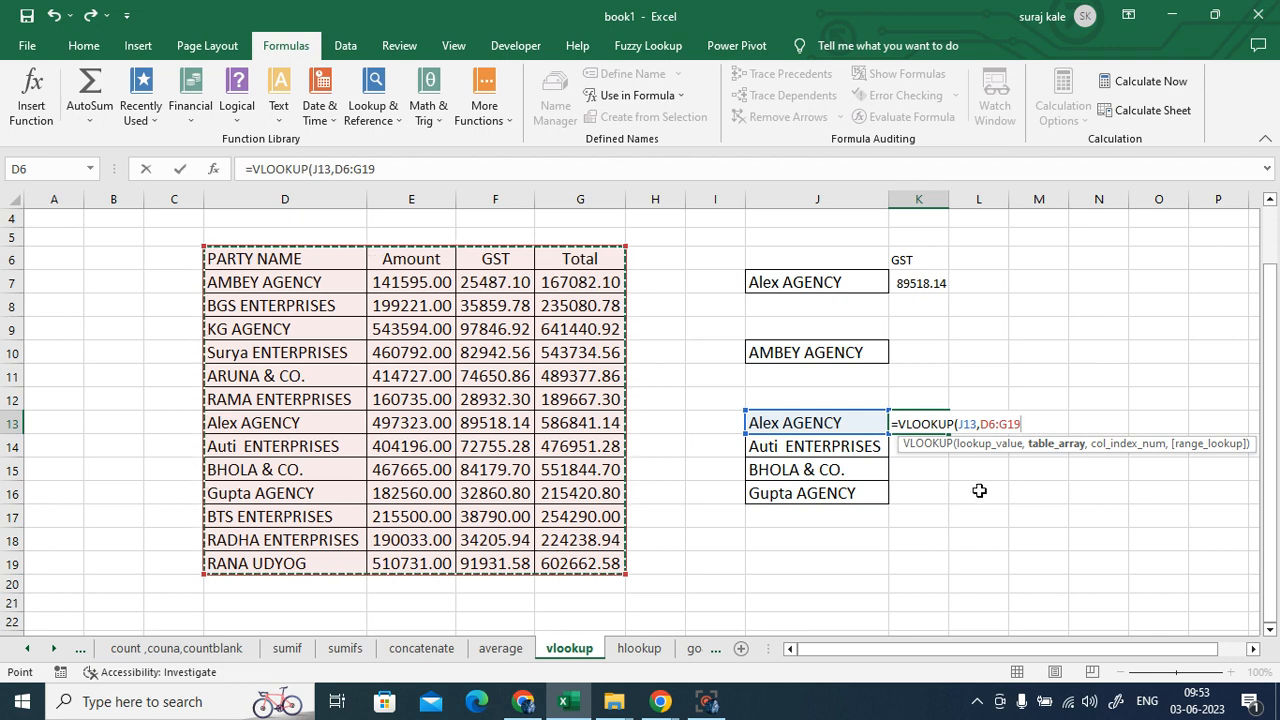
pyautogui.press('F4')
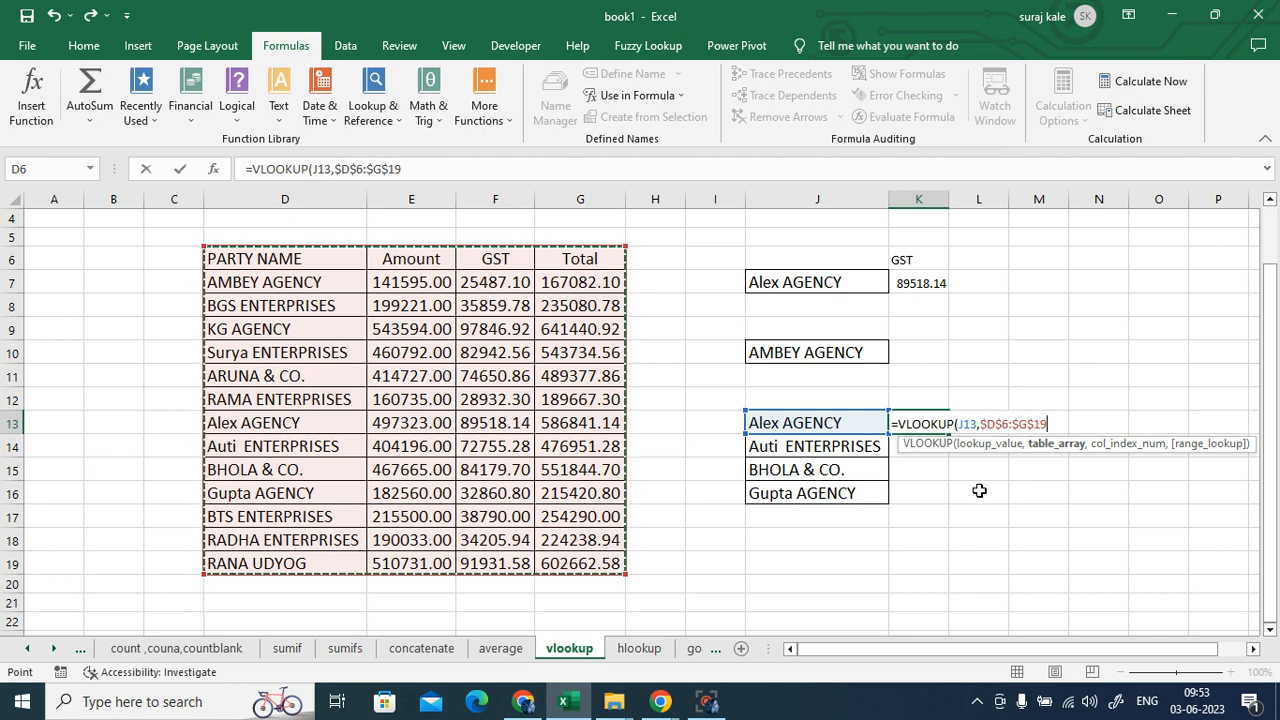
pyautogui.write(',')
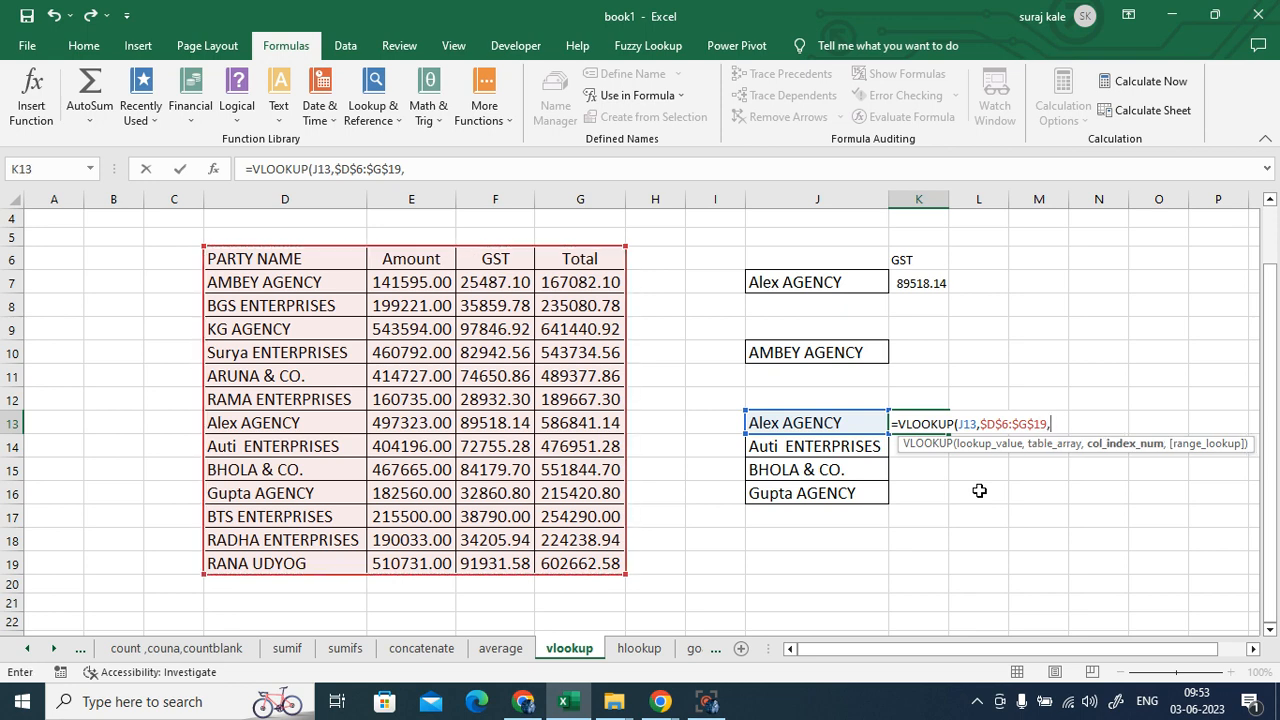
pyautogui.write('3,')
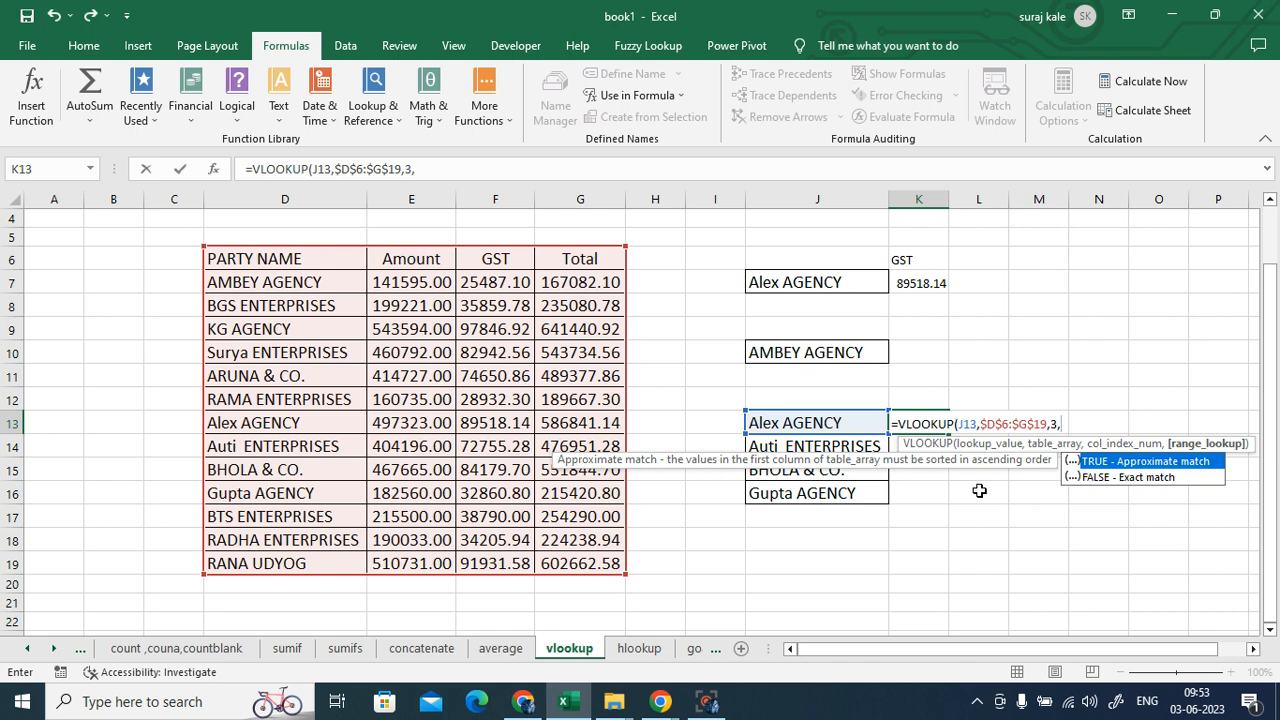
pyautogui.write('0)')
pyautogui.press('Return')
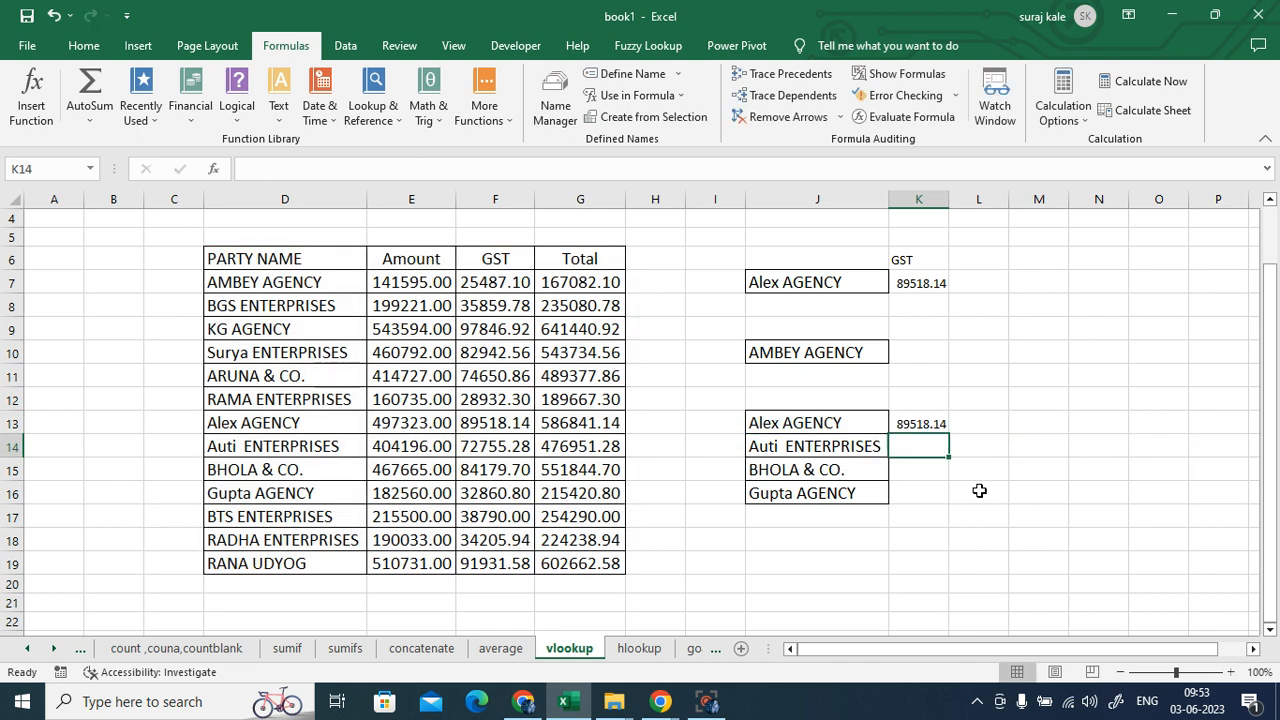
pyautogui.click(920, 420)
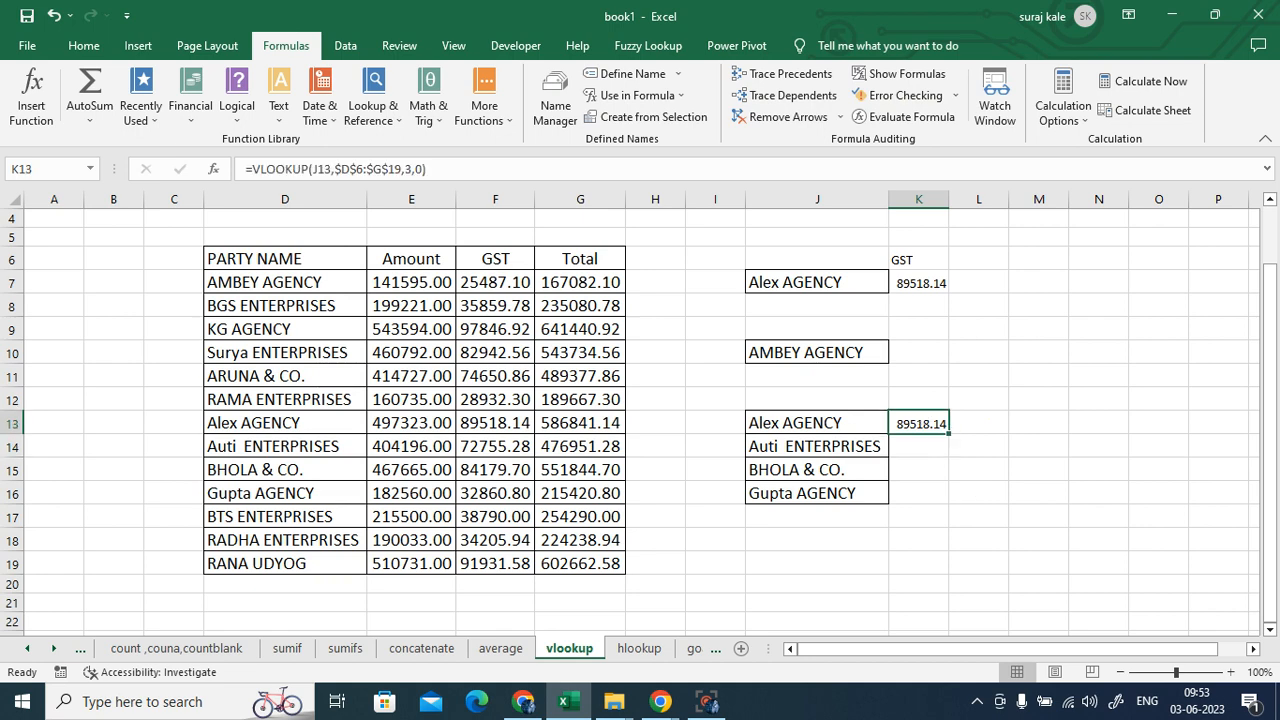
# - Fill K13's VLOOKUP down to K16, verify Gupta AGENCY's GST against the table, and inspect K13
pyautogui.doubleClick(949, 434)
pyautogui.click(1130, 560)
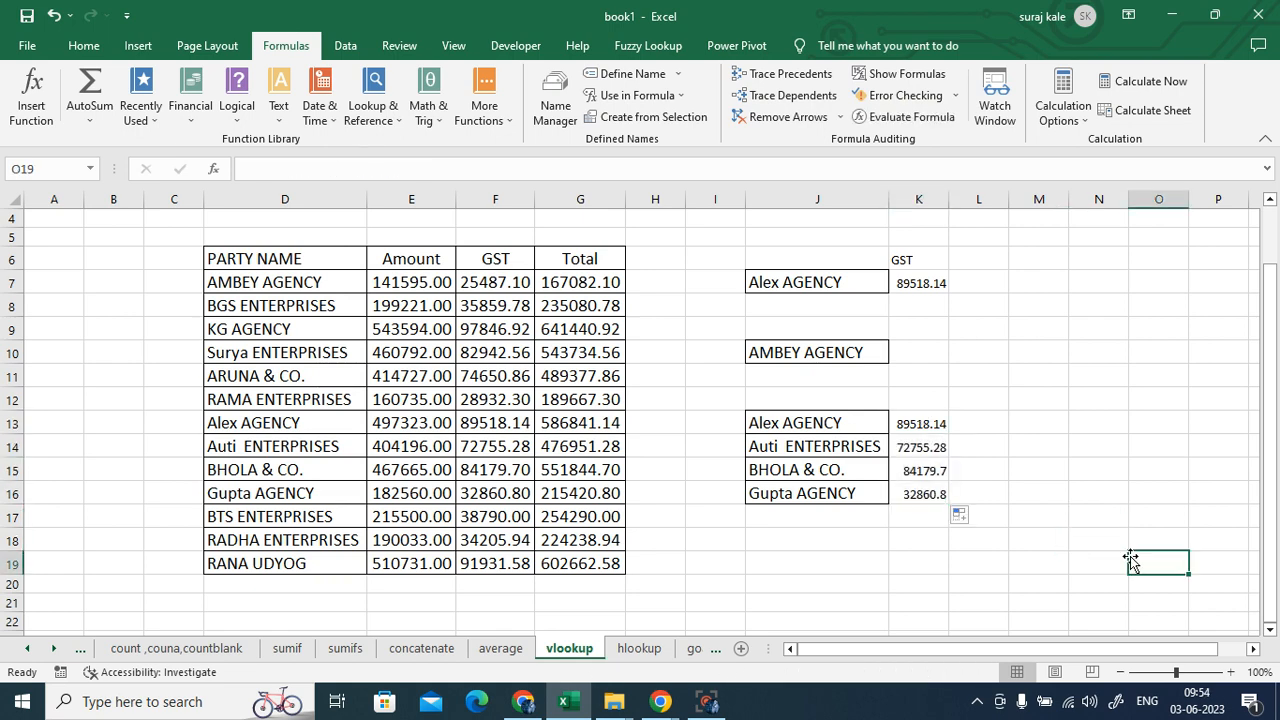
pyautogui.click(789, 500)
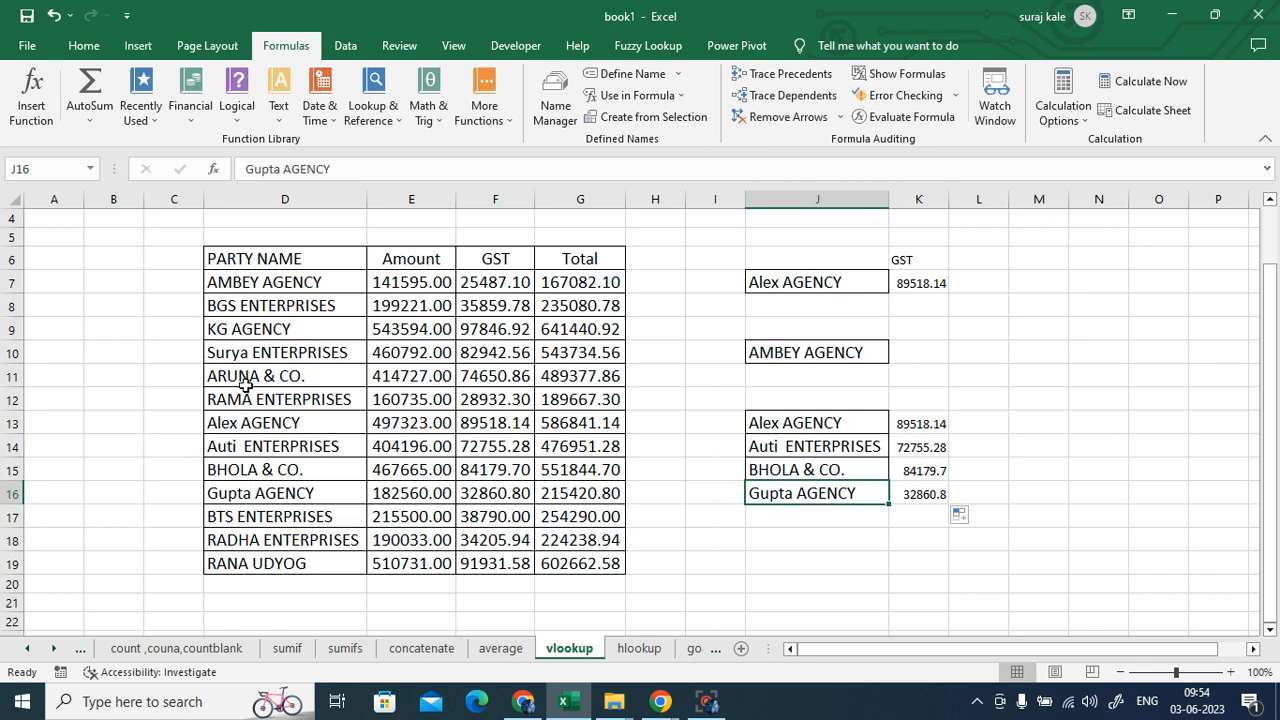
pyautogui.click(282, 493)
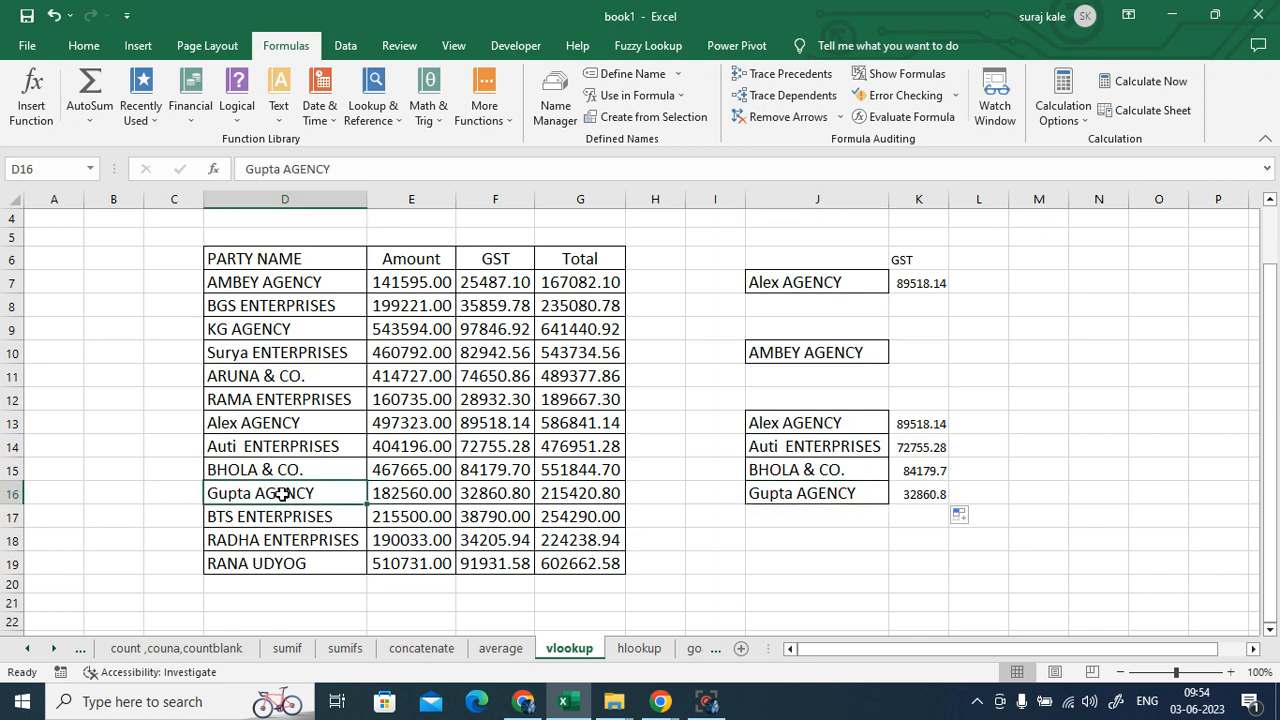
pyautogui.click(505, 495)
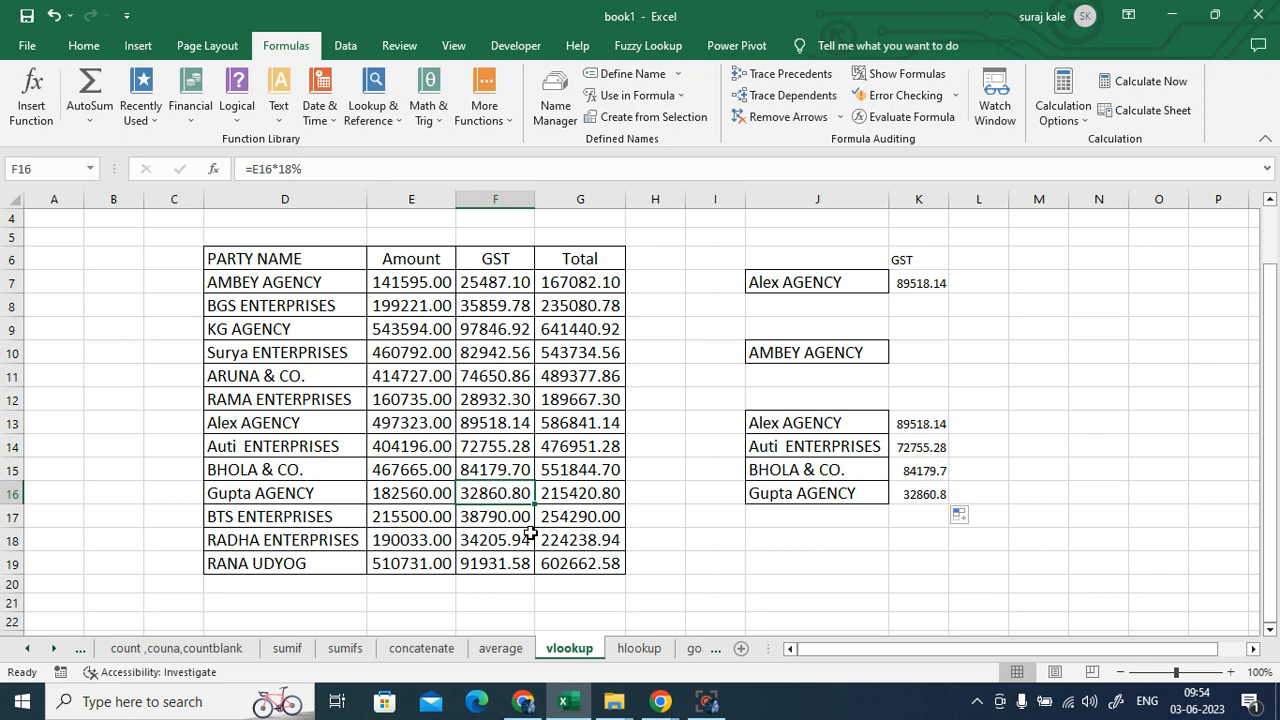
pyautogui.click(913, 426)
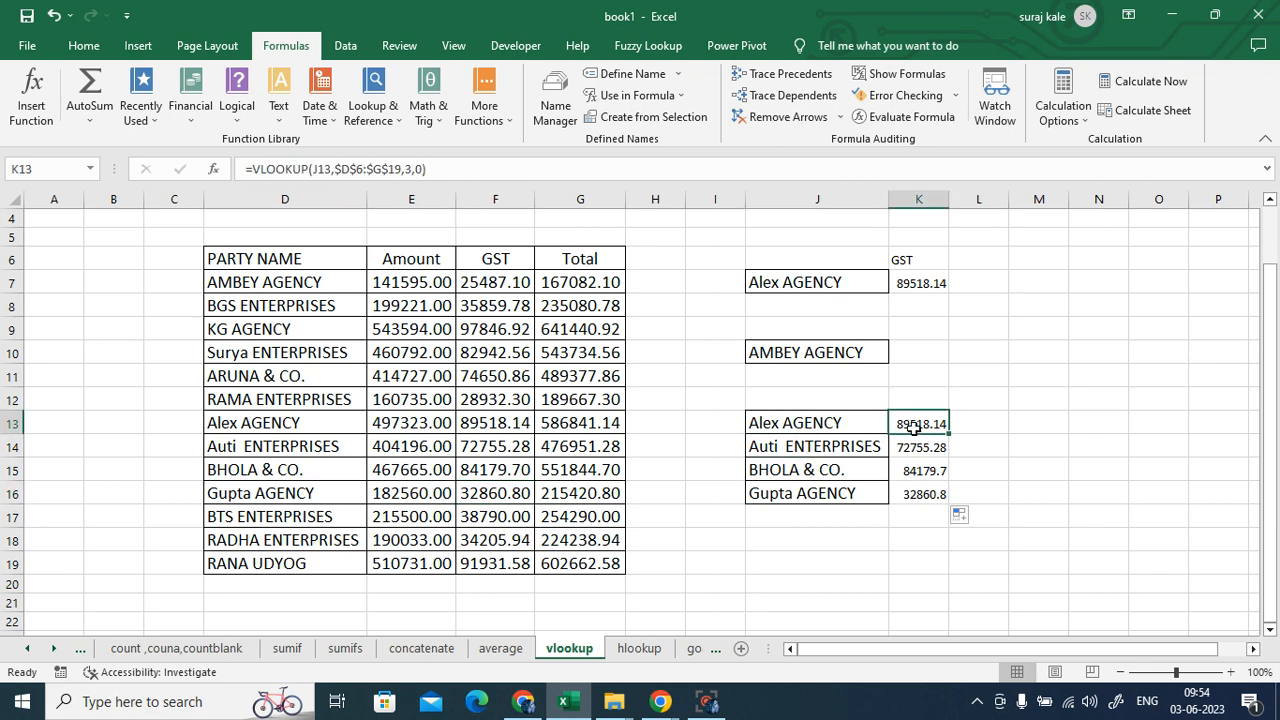
pyautogui.doubleClick(913, 426)
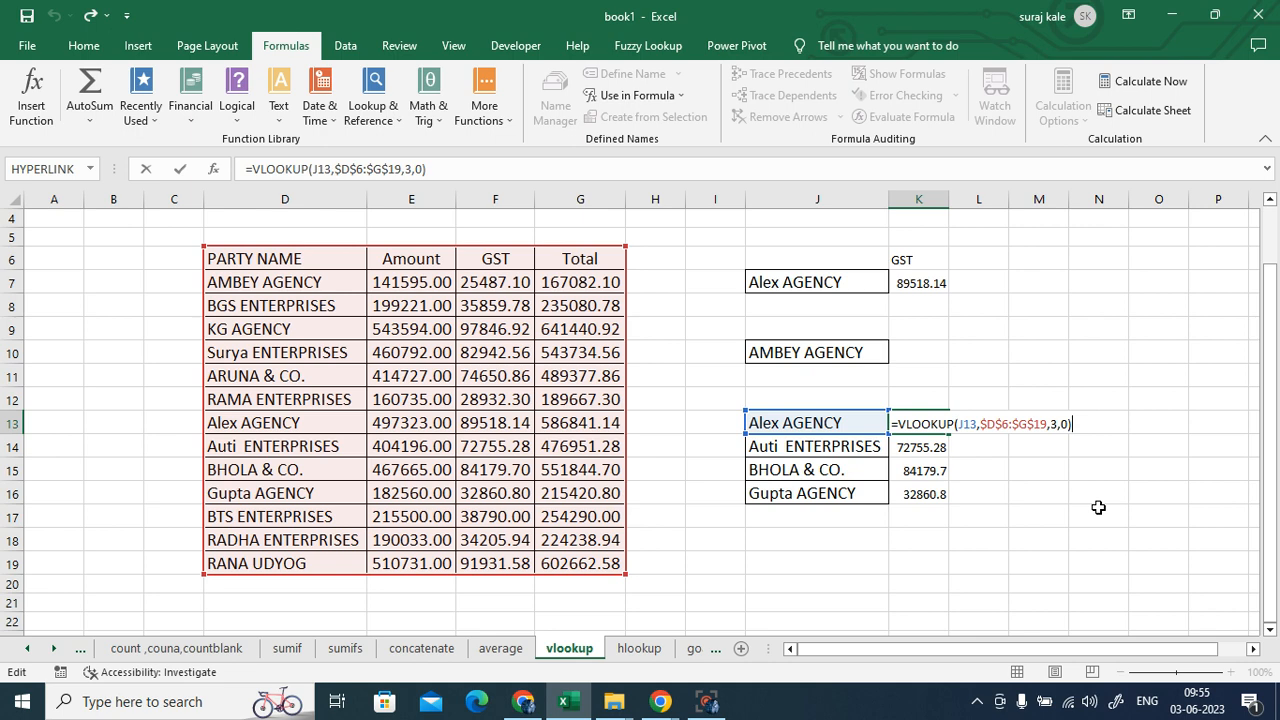
pyautogui.hotkey('ctrl', 'Return')
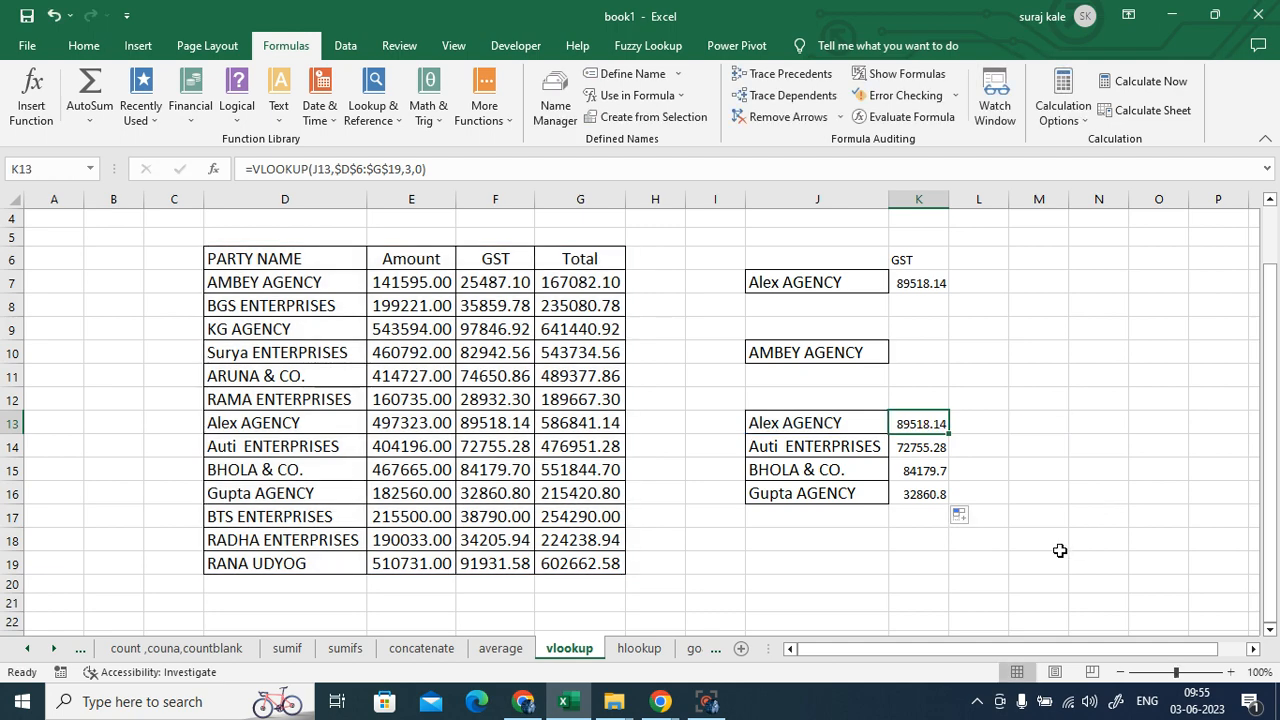
pyautogui.scroll(-2, 1057, 554)
pyautogui.scroll(3, 1057, 554)
pyautogui.scroll(-2, 866, 563)
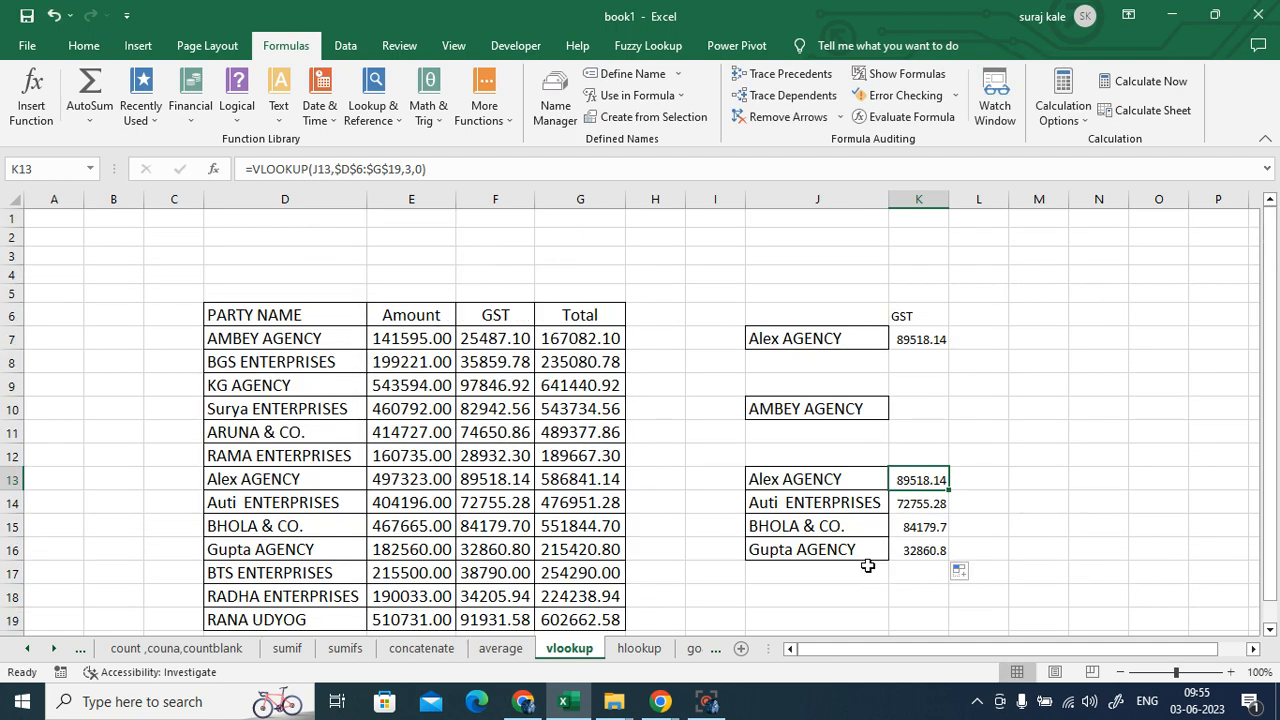
pyautogui.scroll(1, 866, 563)
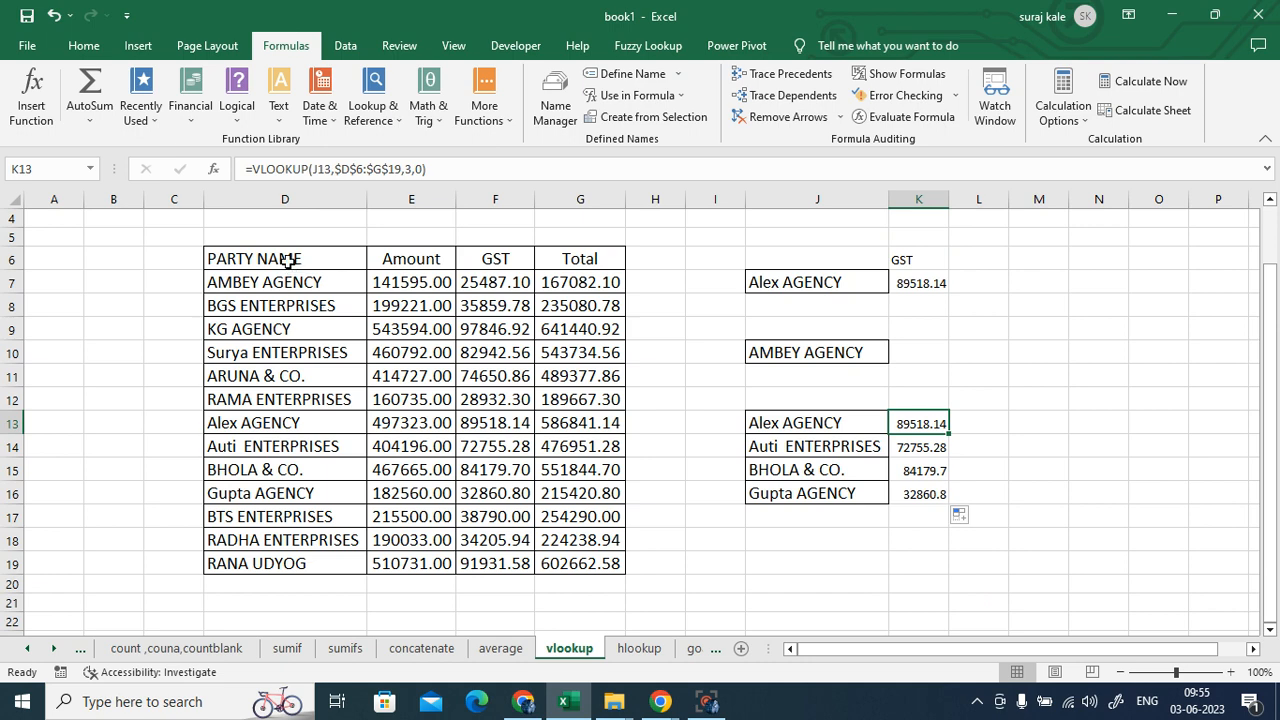
pyautogui.moveTo(289, 259); pyautogui.dragTo(296, 563)
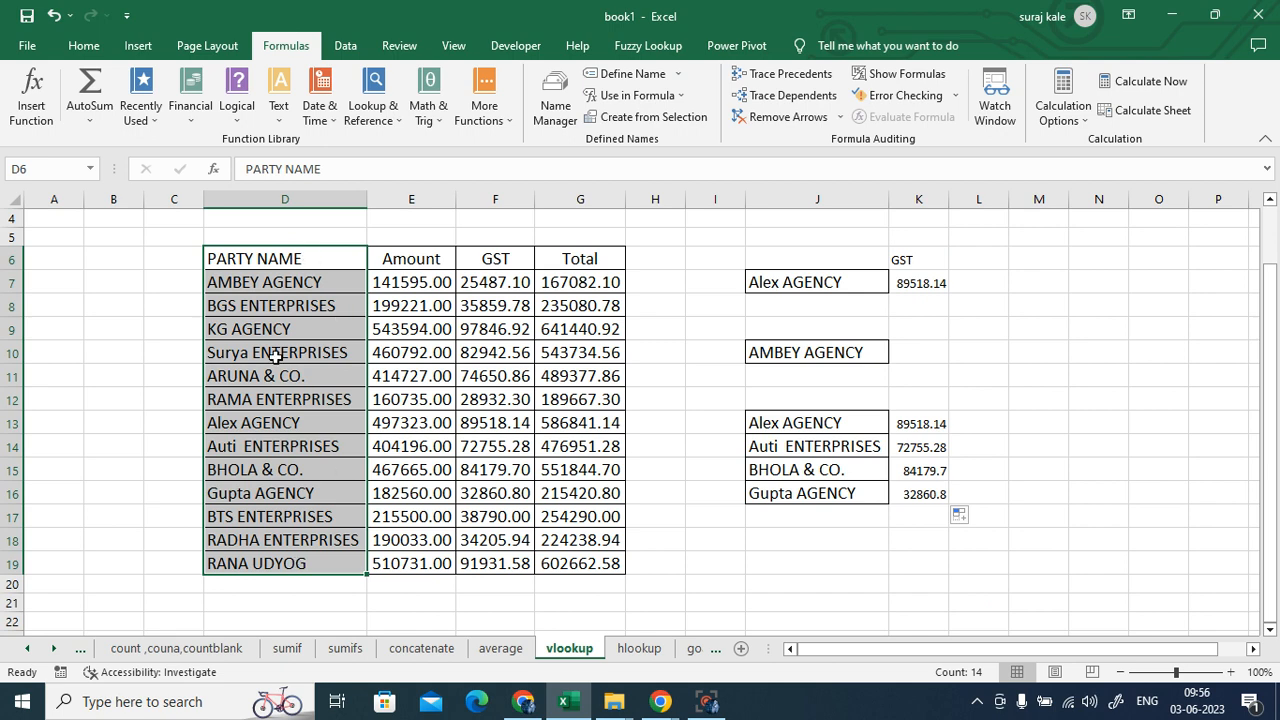
pyautogui.click(226, 330)
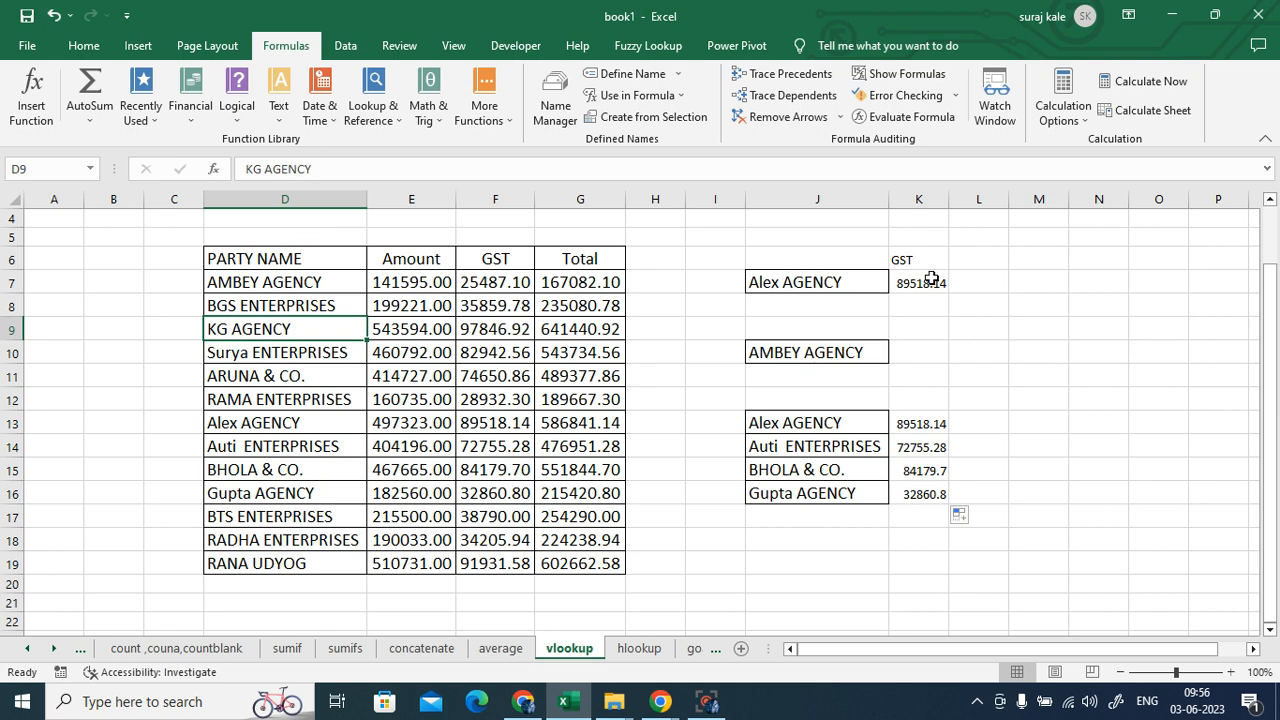
# - Enter =MATCH(J7,D6:D19,0) in L7 to find Alex AGENCY's position, returning 8
pyautogui.click(815, 284)
pyautogui.click(987, 284)
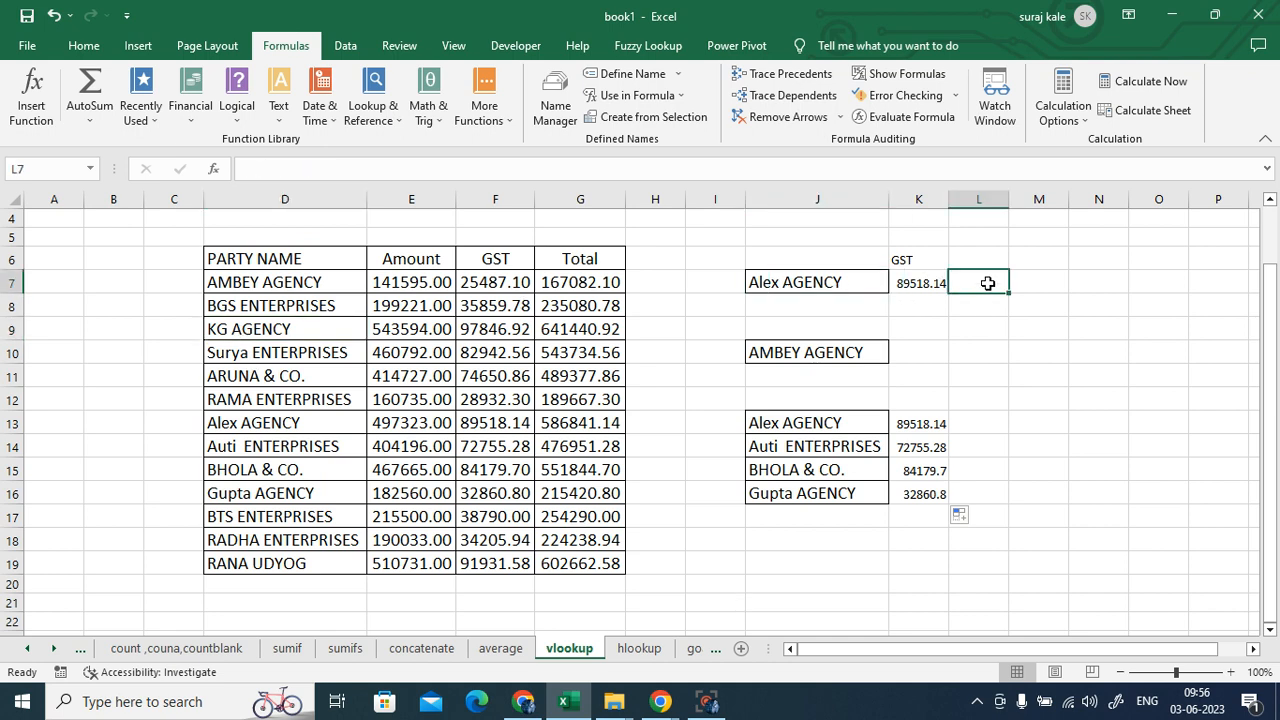
pyautogui.write('=match')
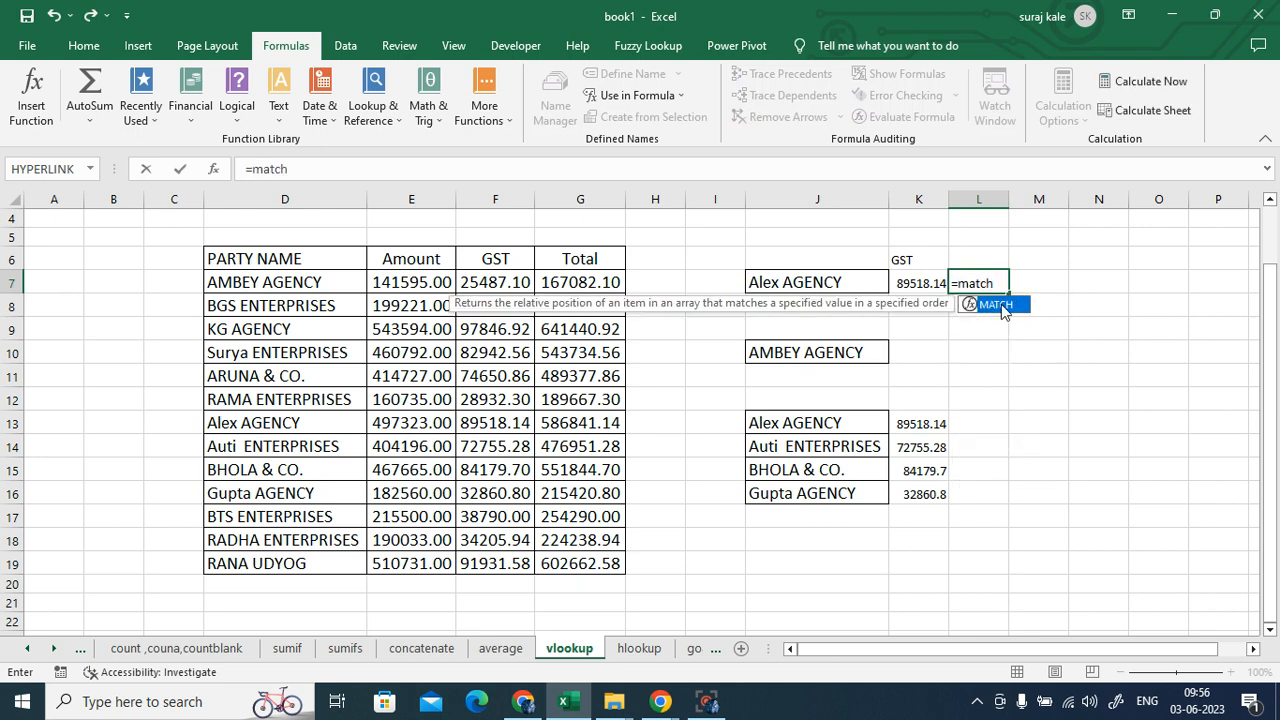
pyautogui.doubleClick(1000, 310)
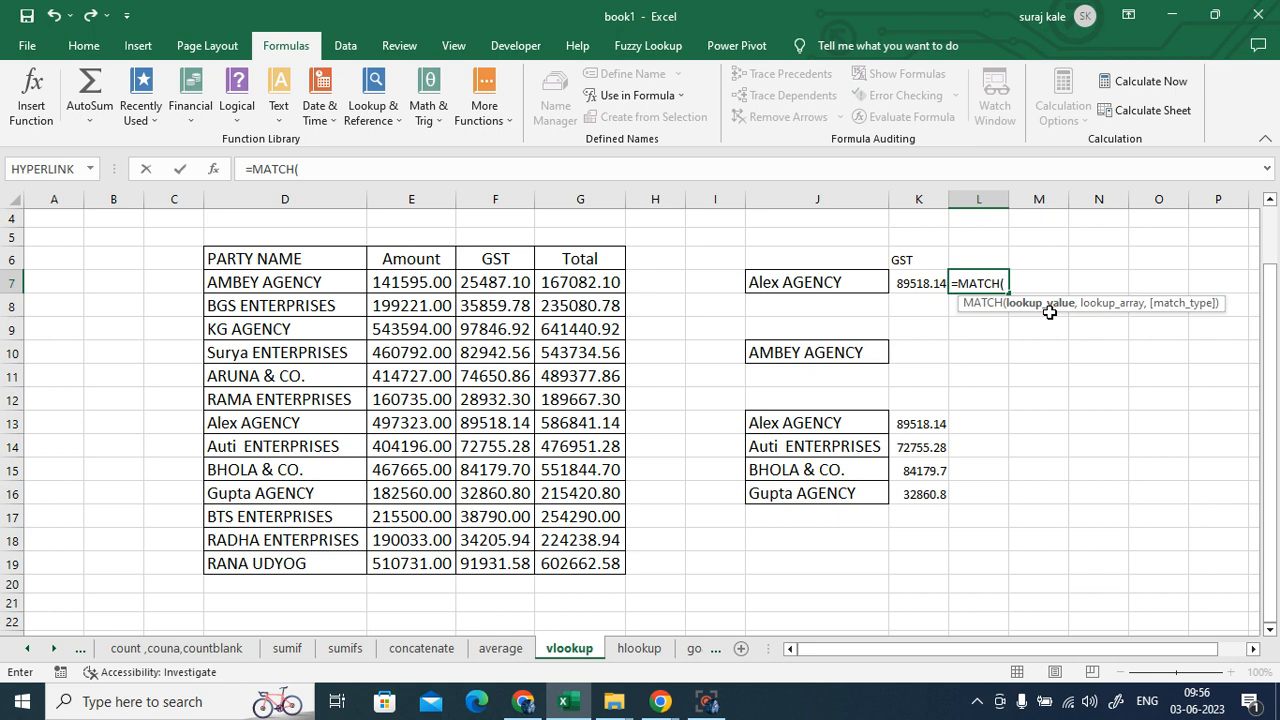
pyautogui.click(818, 281)
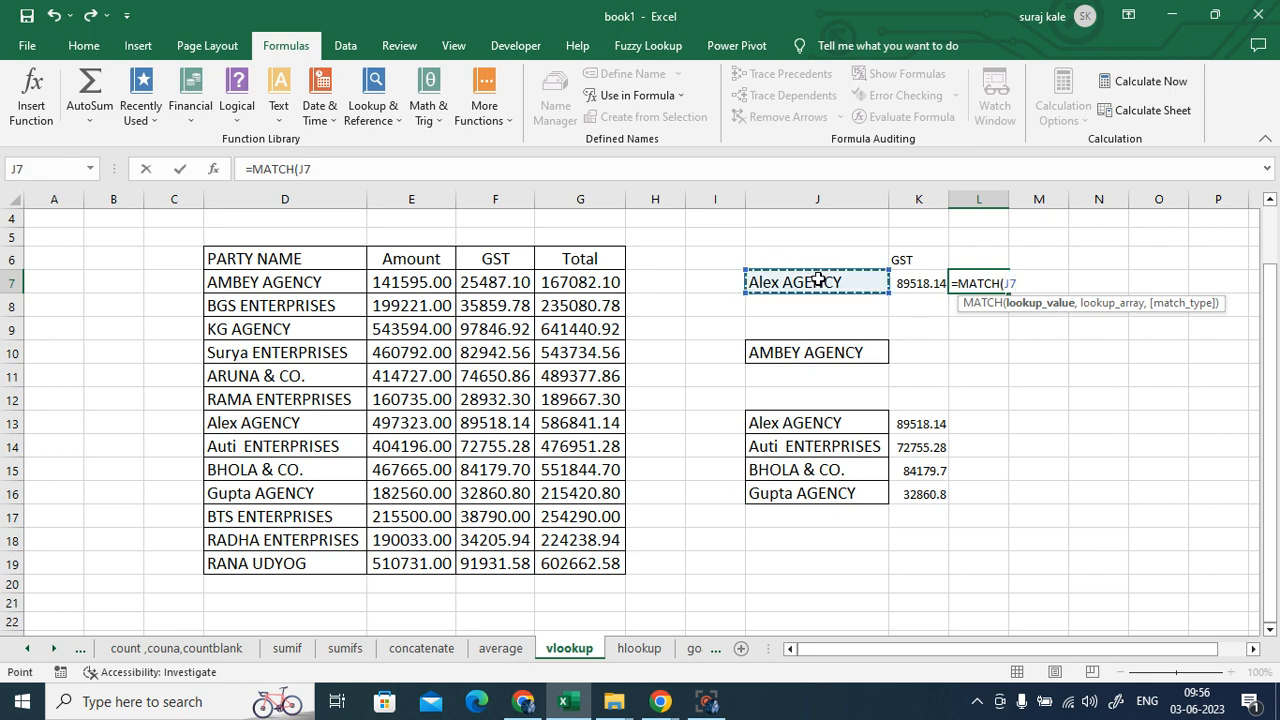
pyautogui.write(',')
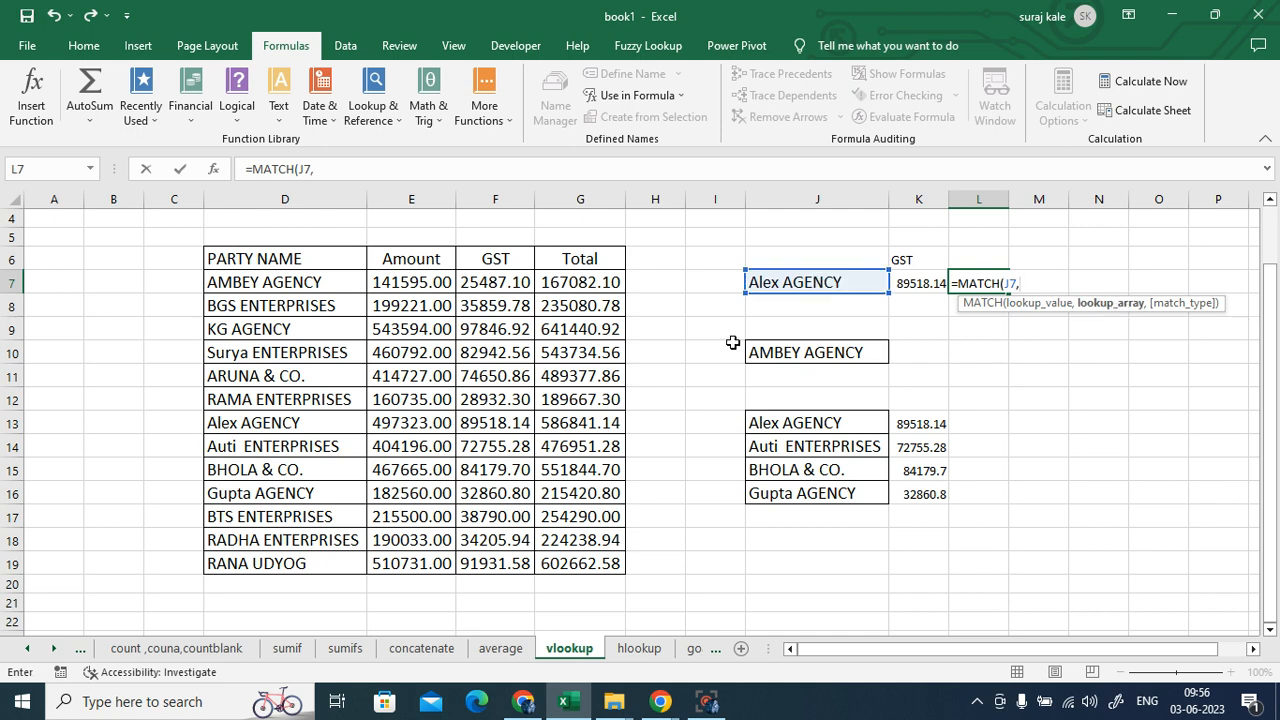
pyautogui.moveTo(260, 267); pyautogui.dragTo(281, 563)
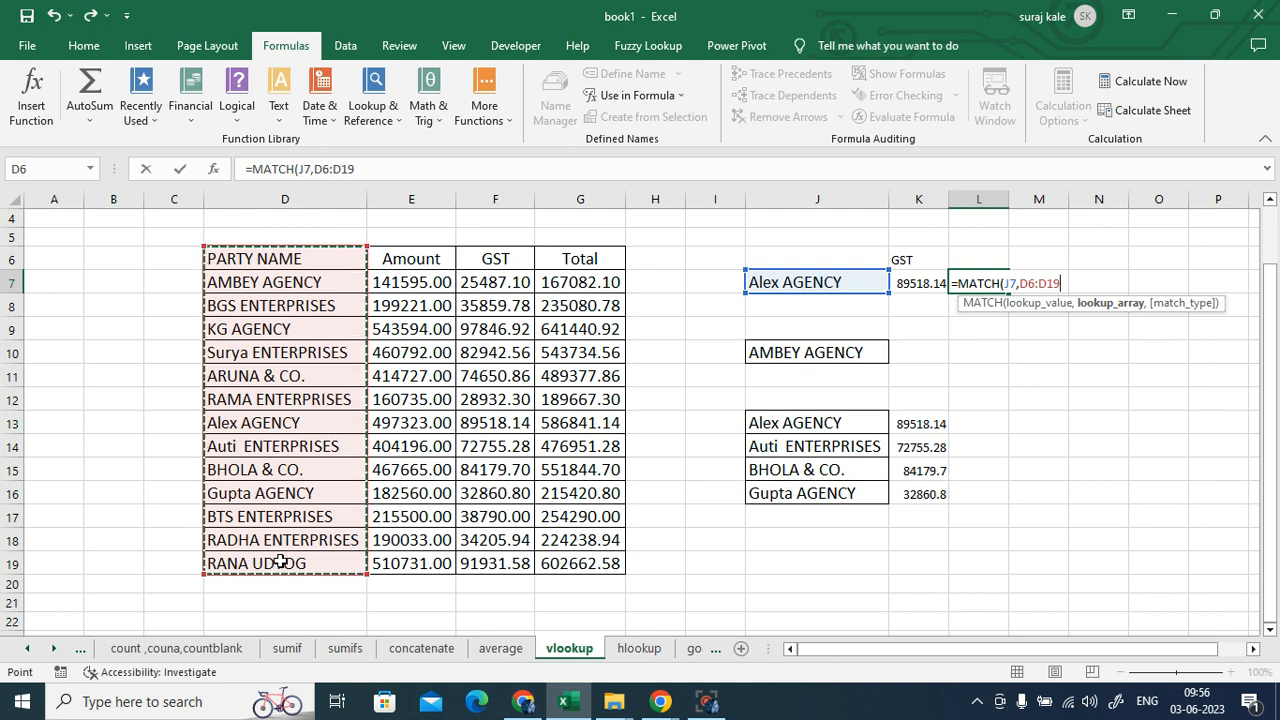
pyautogui.write(',')
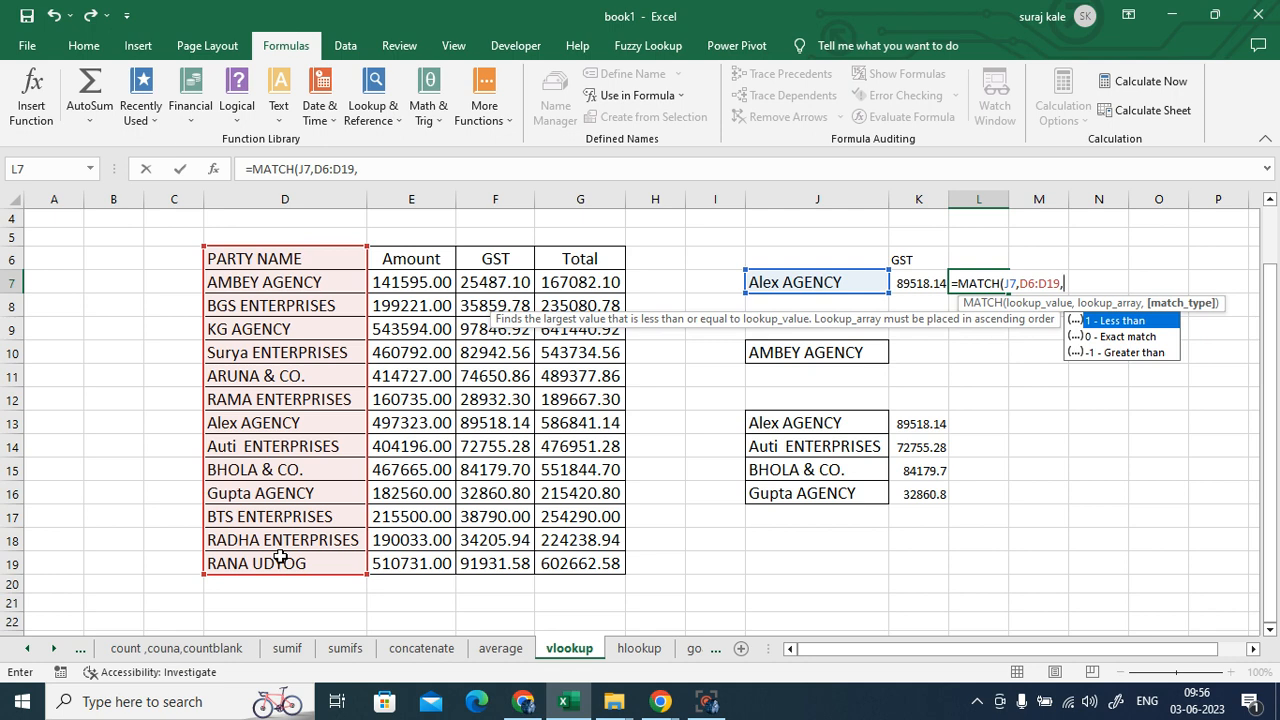
pyautogui.write('0)')
pyautogui.press('Return')
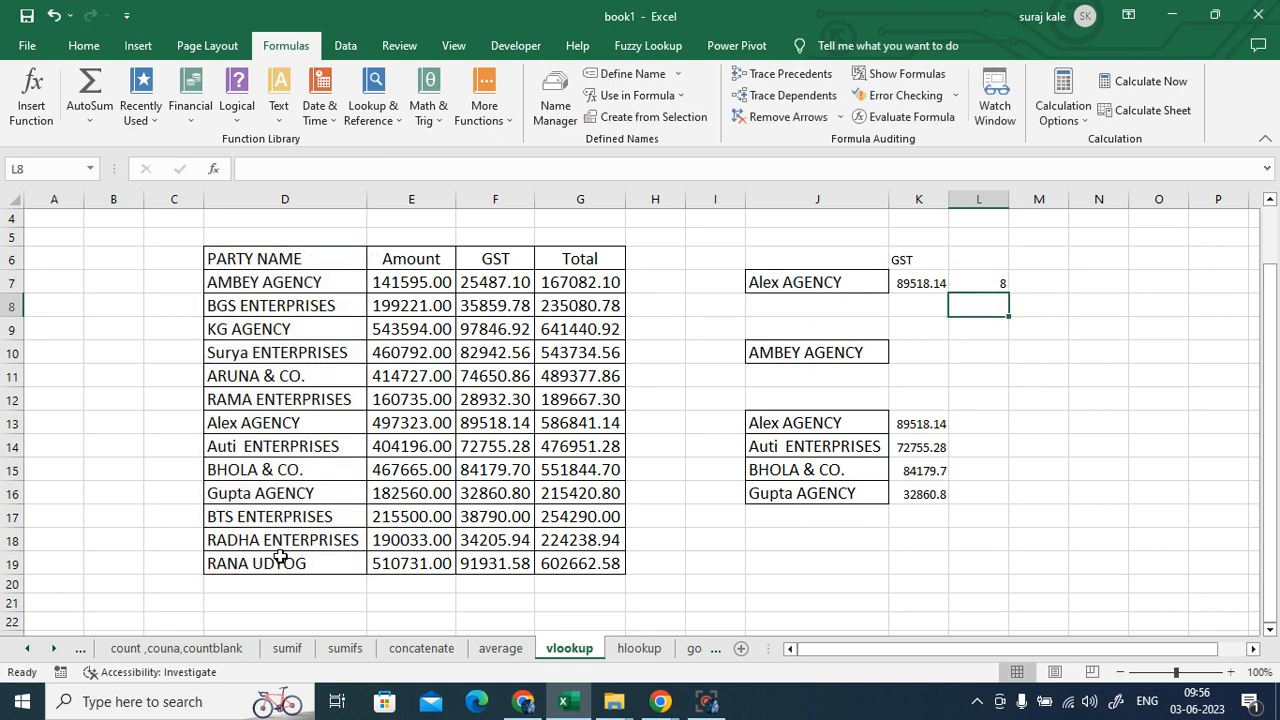
pyautogui.click(977, 285)
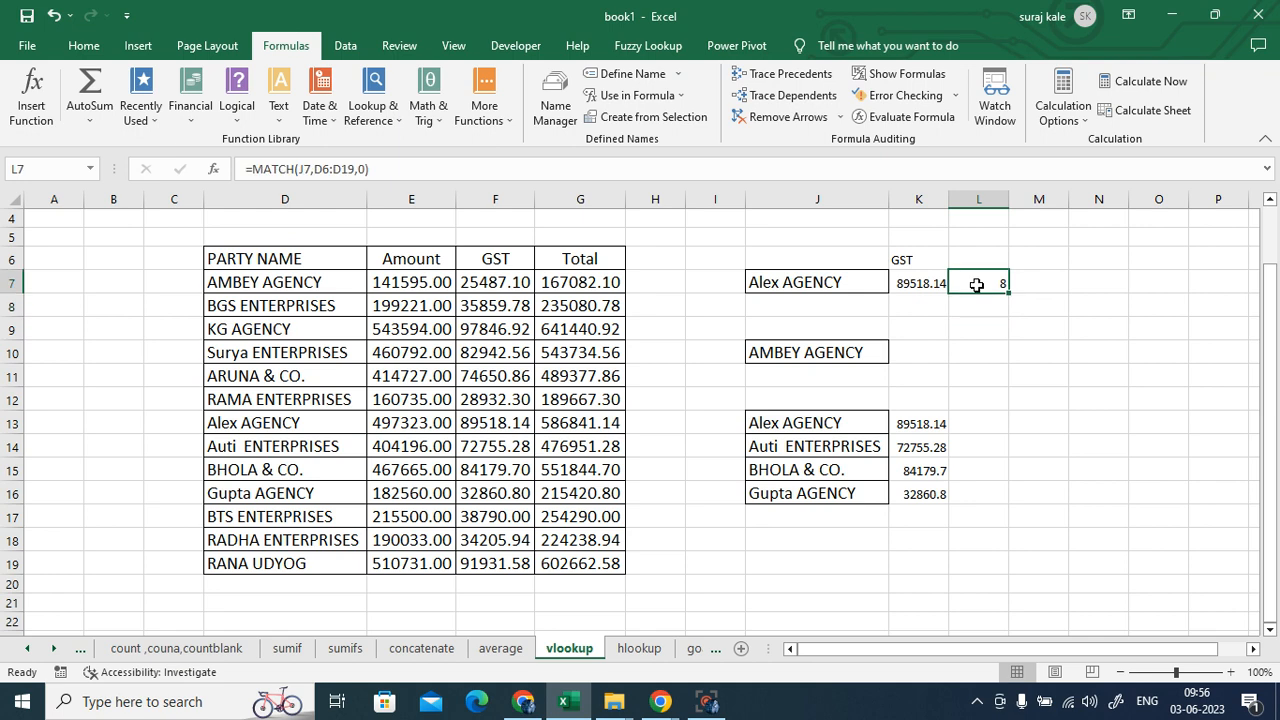
# - Count down the party names in column D to confirm Alex AGENCY is at position 8
pyautogui.click(247, 262)
pyautogui.click(250, 282)
pyautogui.click(225, 326)
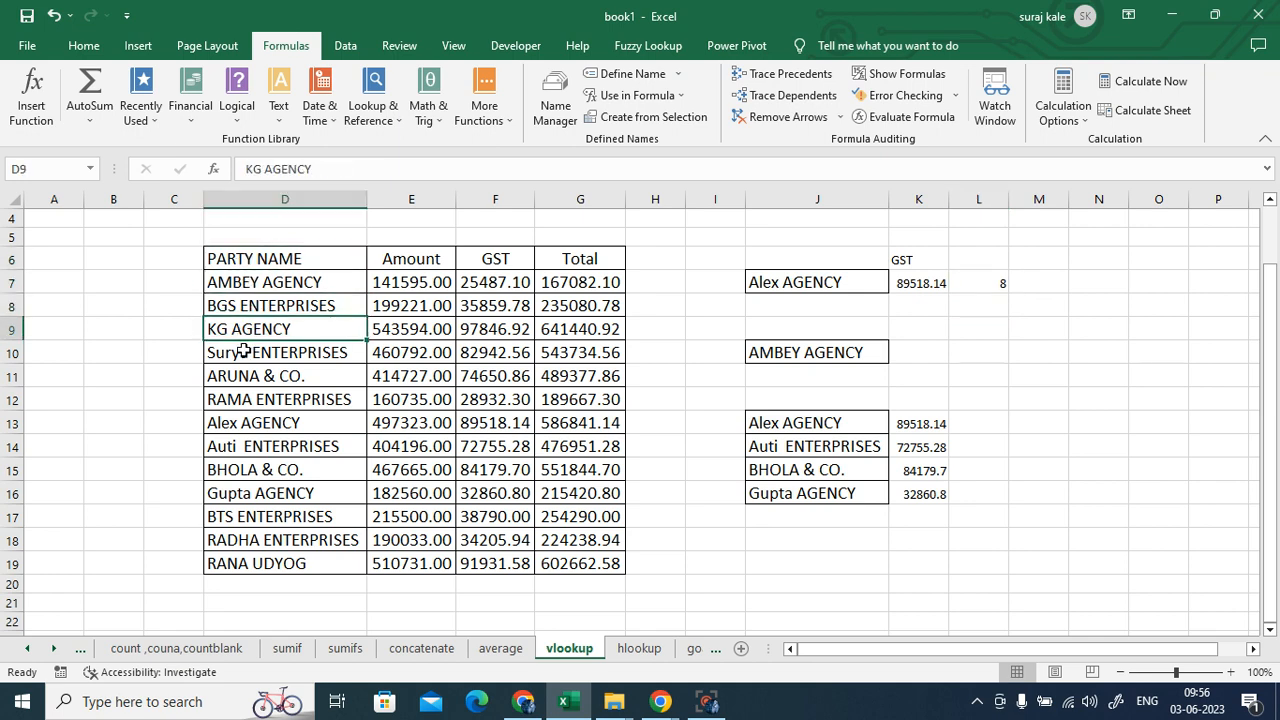
pyautogui.click(230, 377)
pyautogui.click(243, 400)
pyautogui.click(245, 420)
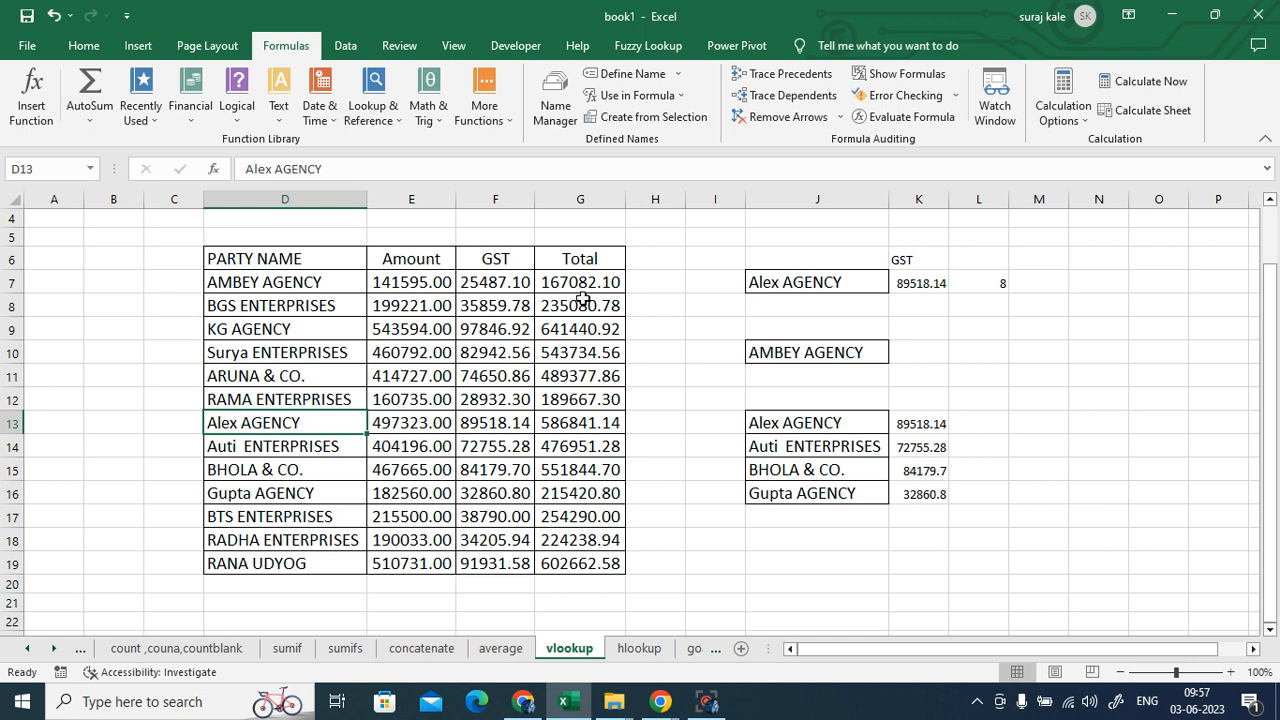
# - Highlight the header row D6:G6, then clear L7 and start a new =MATCH formula
pyautogui.click(512, 259)
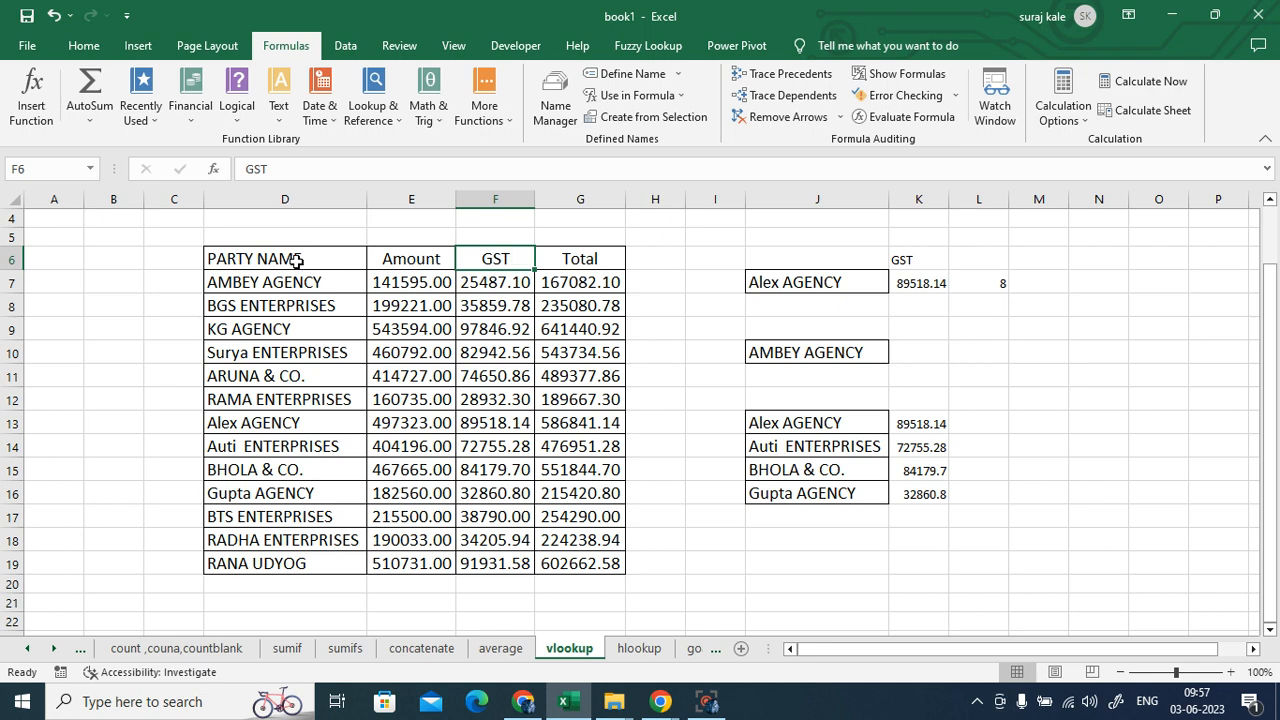
pyautogui.moveTo(300, 258); pyautogui.dragTo(555, 262)
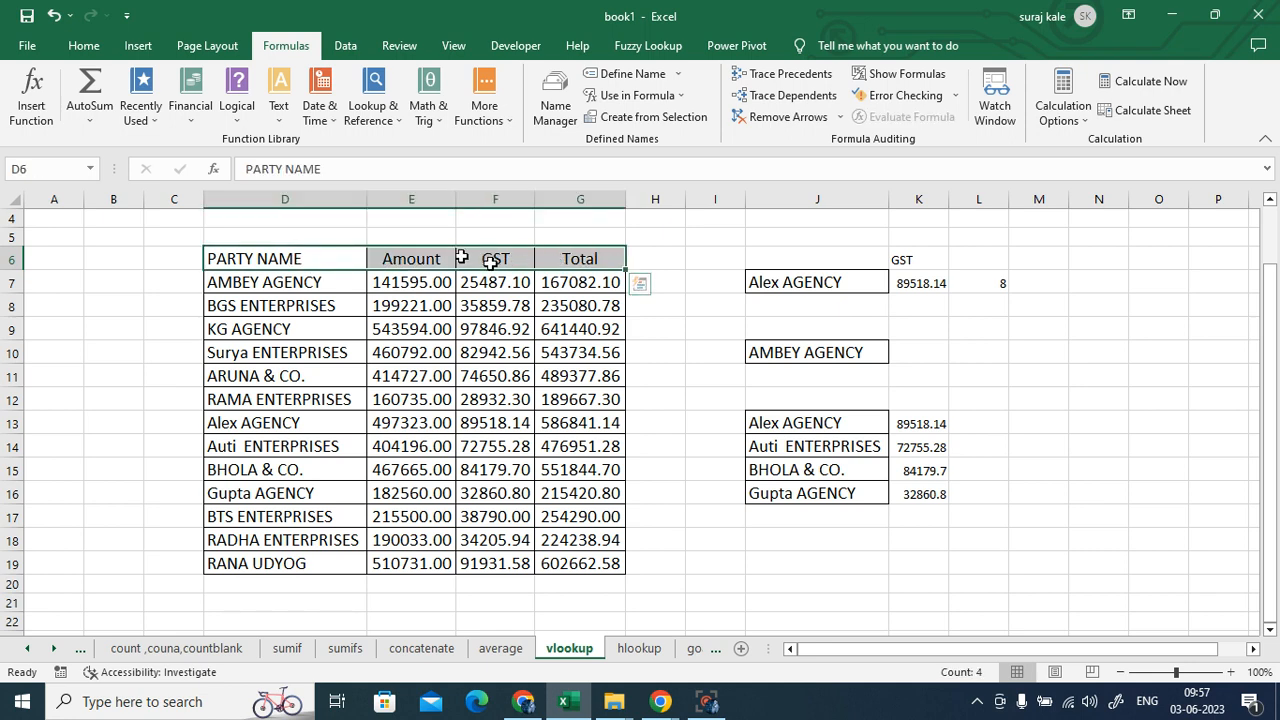
pyautogui.moveTo(461, 258); pyautogui.dragTo(494, 262)
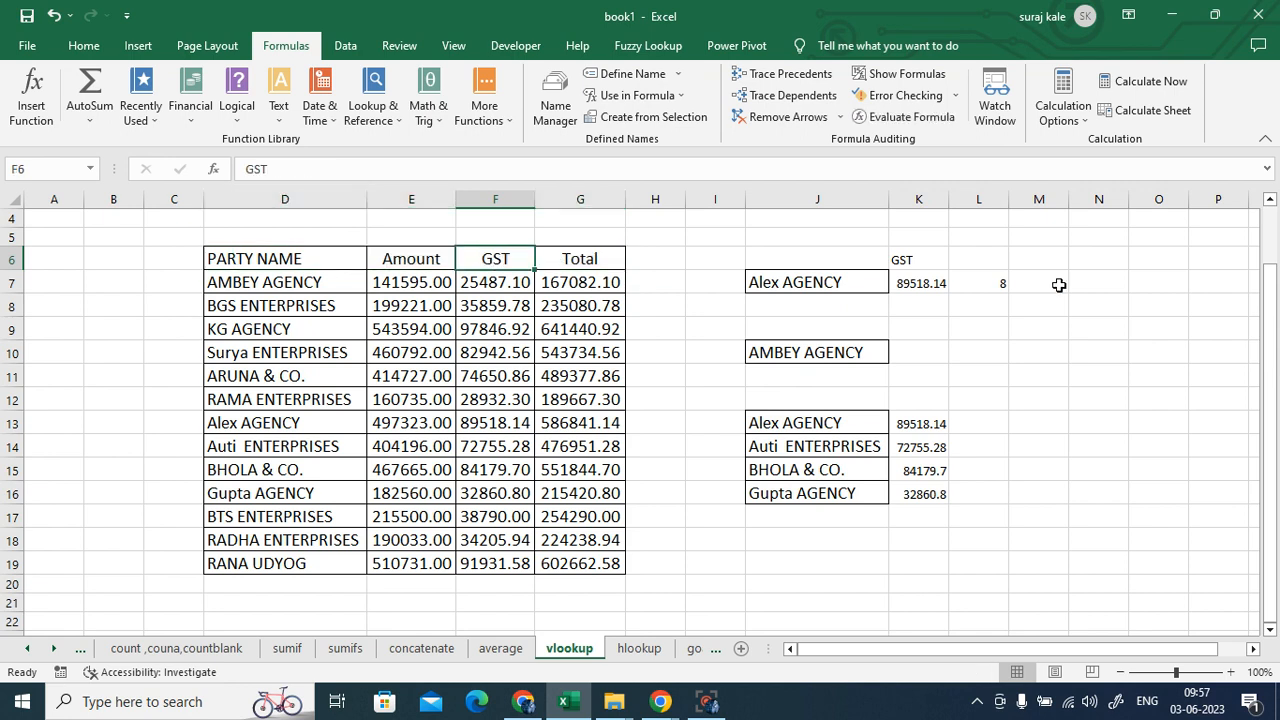
pyautogui.click(992, 281)
pyautogui.press('Delete')
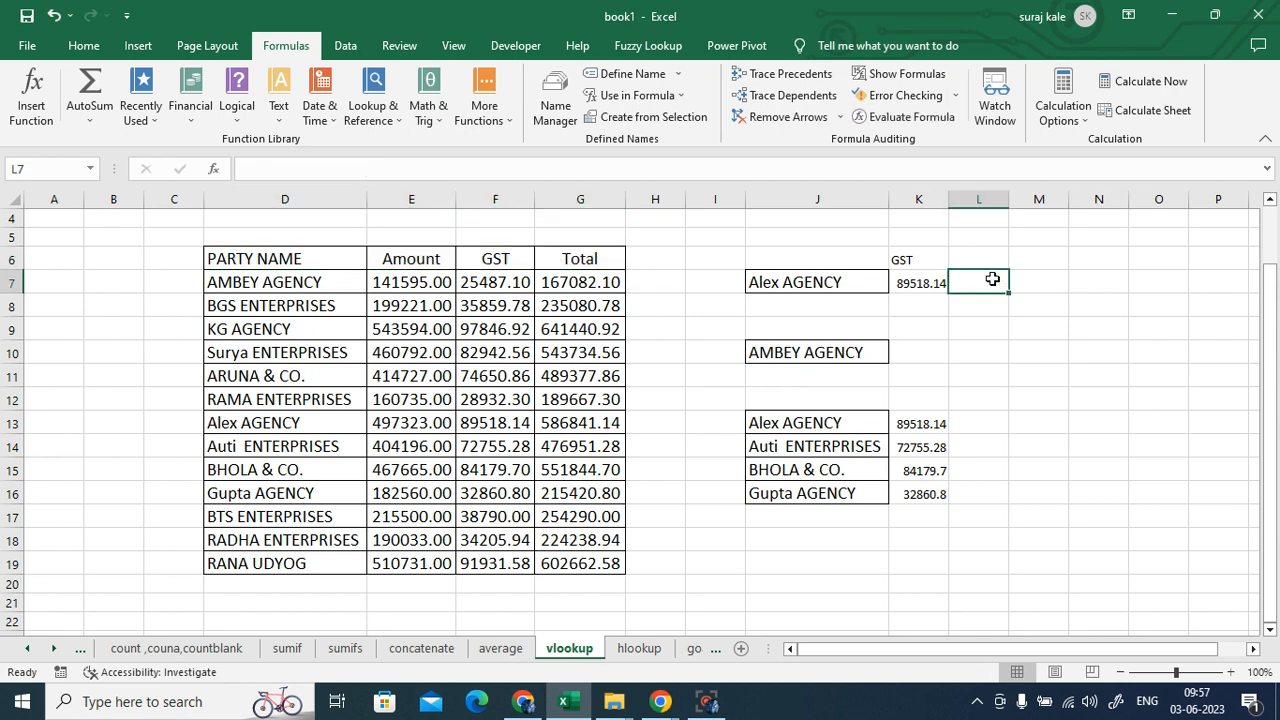
pyautogui.write('=matc')
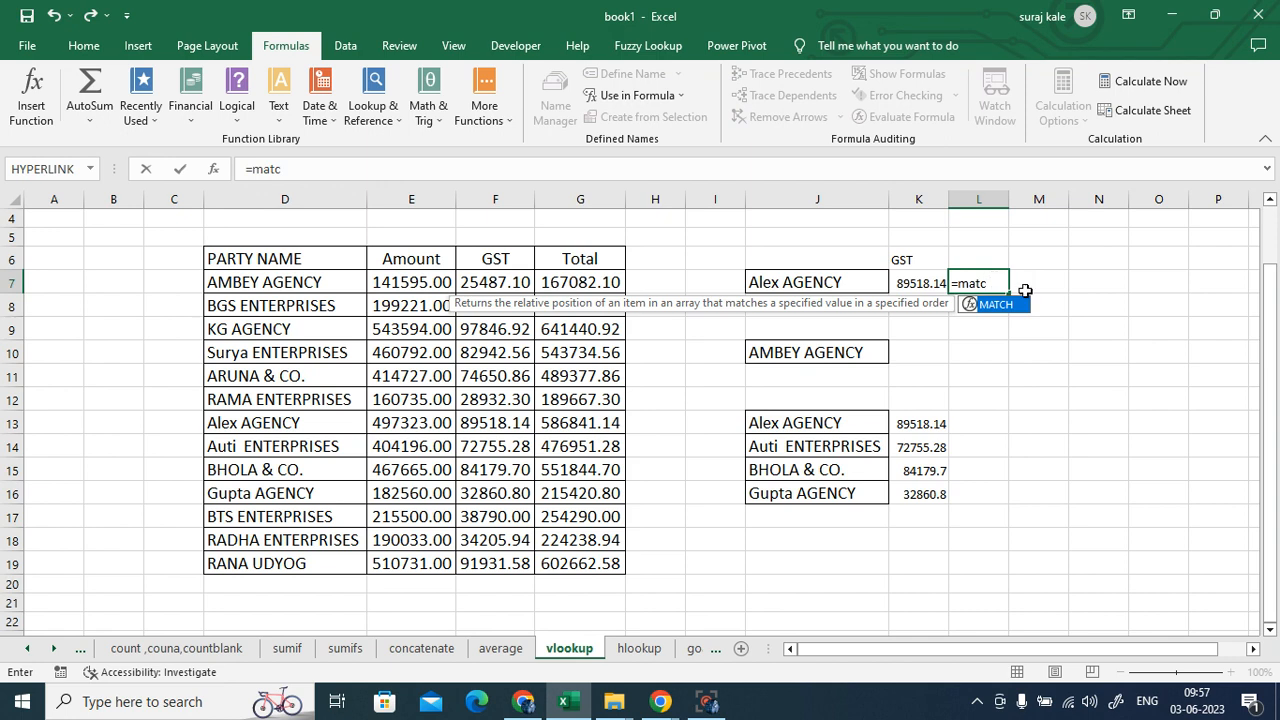
# - Complete =MATCH(K6,D6:G6,0) in L7, returning 3 for the GST header's column position
pyautogui.doubleClick(1018, 304)
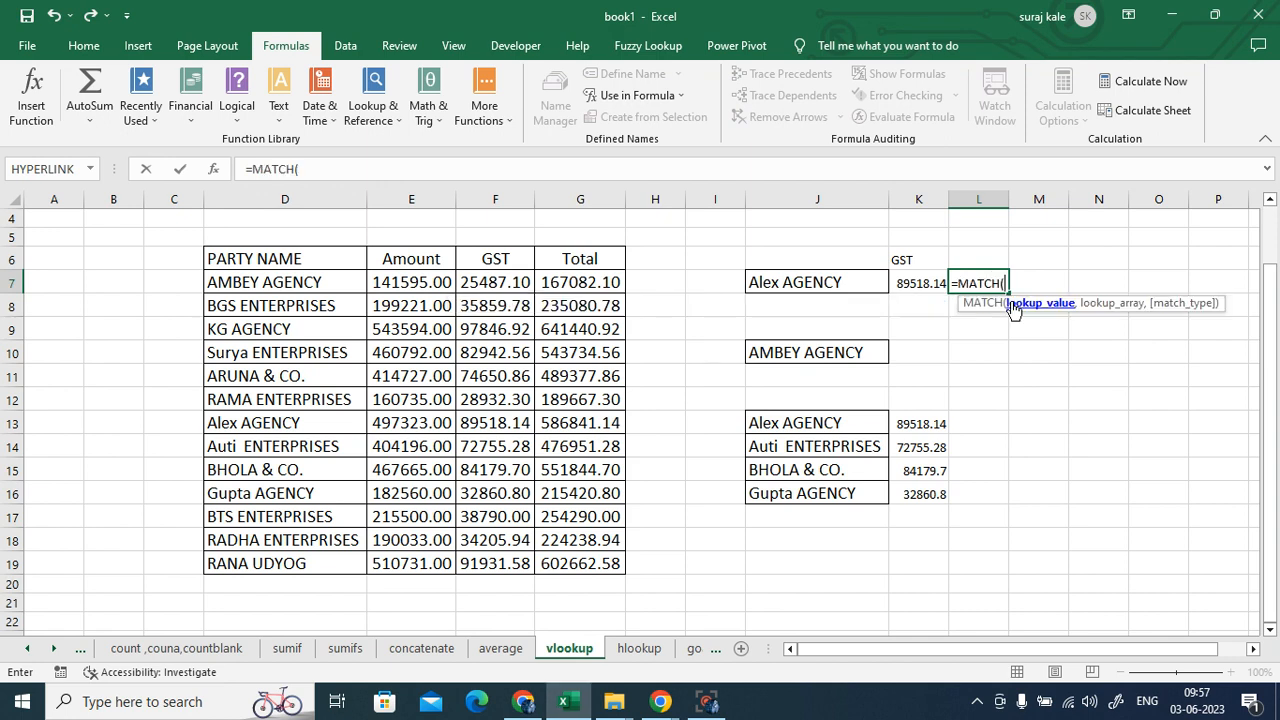
pyautogui.click(913, 258)
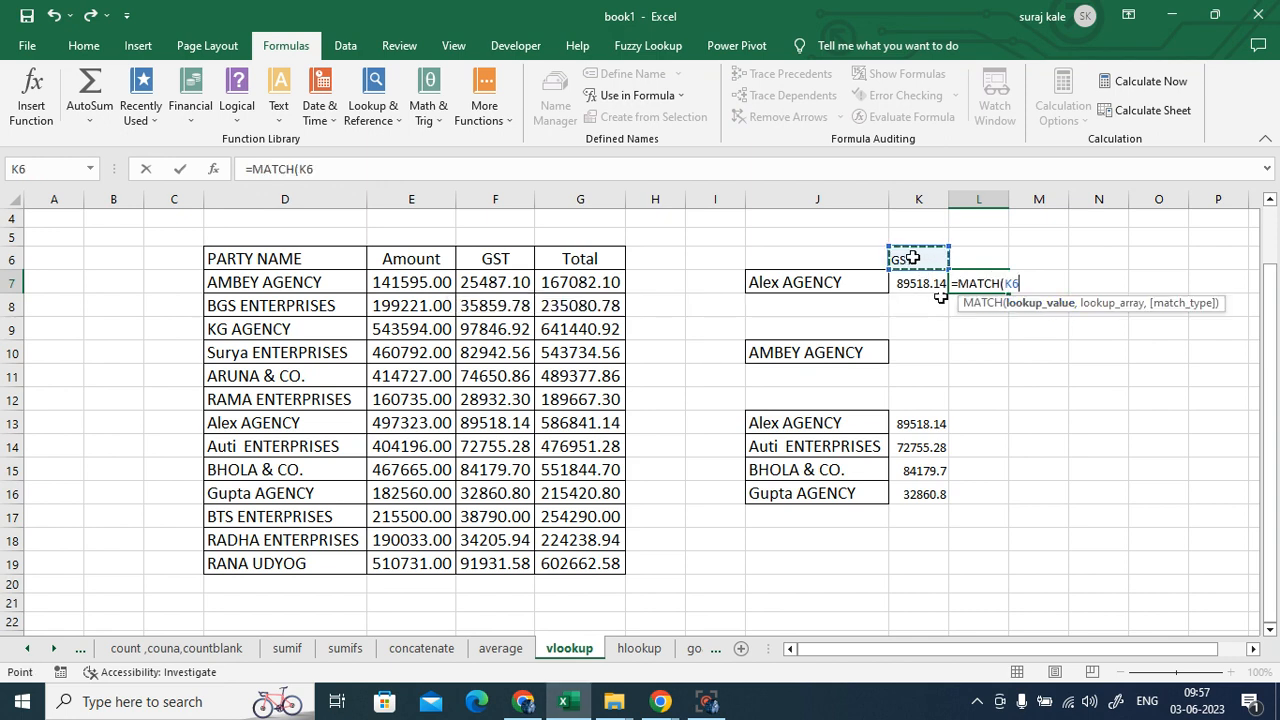
pyautogui.write(',')
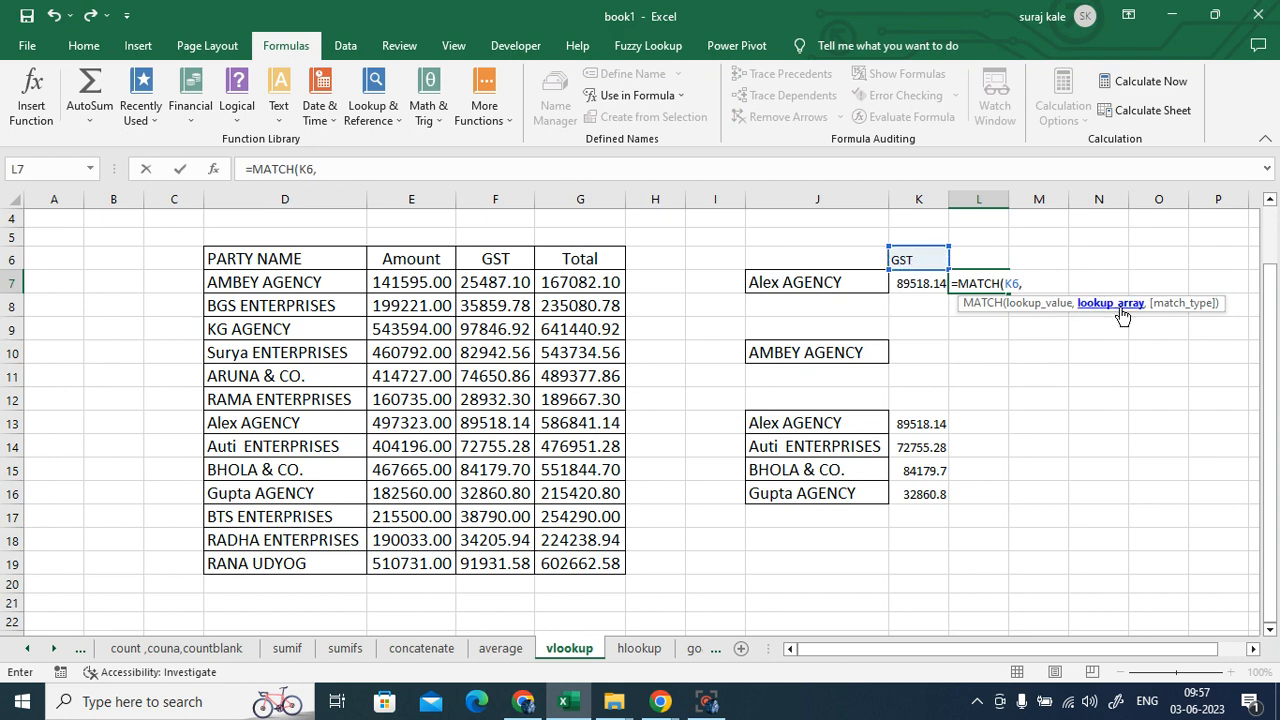
pyautogui.moveTo(268, 262); pyautogui.dragTo(565, 261)
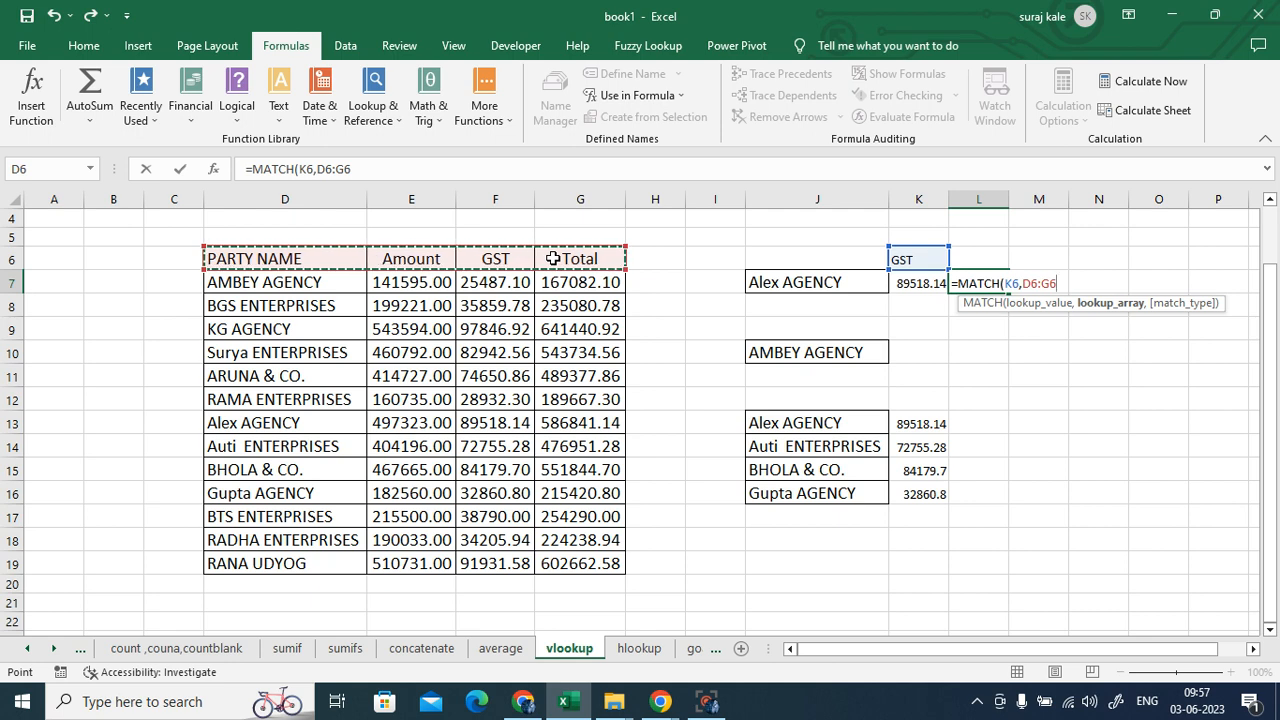
pyautogui.write(',')
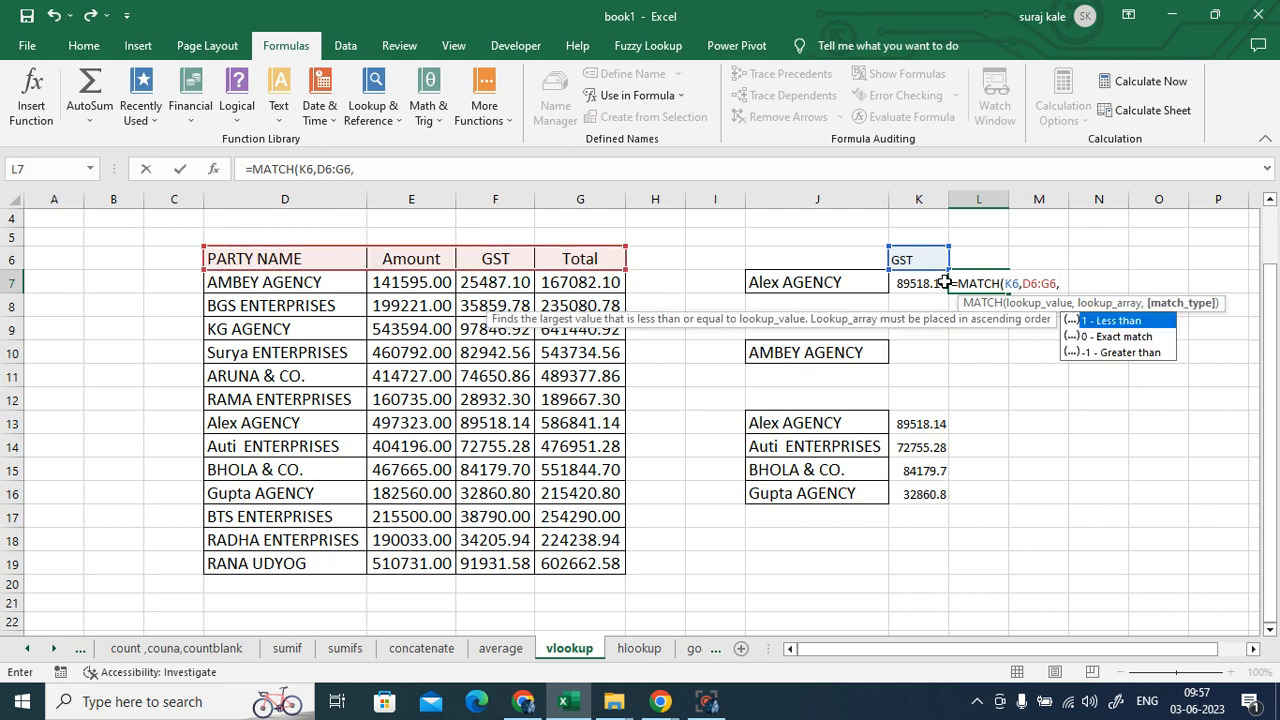
pyautogui.write('0)')
pyautogui.press('Return')
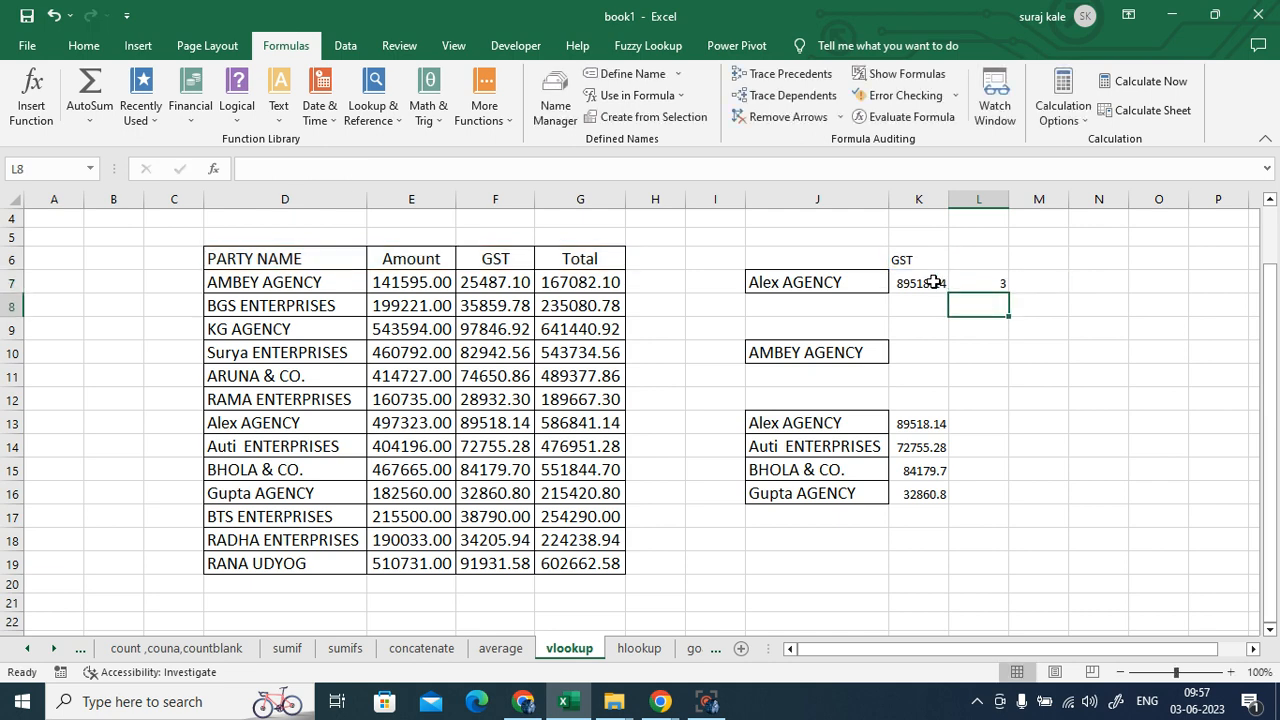
# - Compare L7's result of 3 with the GST headers in F6 and K6, then delete L7's formula
pyautogui.click(986, 282)
pyautogui.click(512, 264)
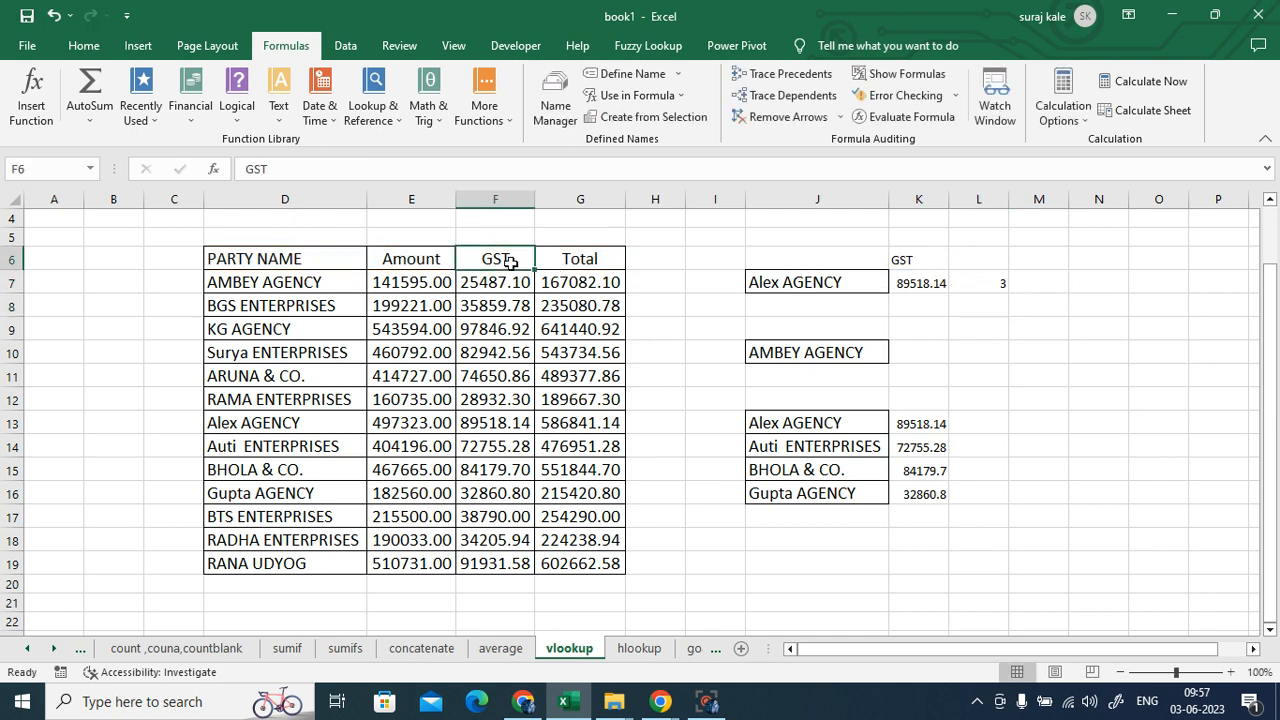
pyautogui.click(982, 285)
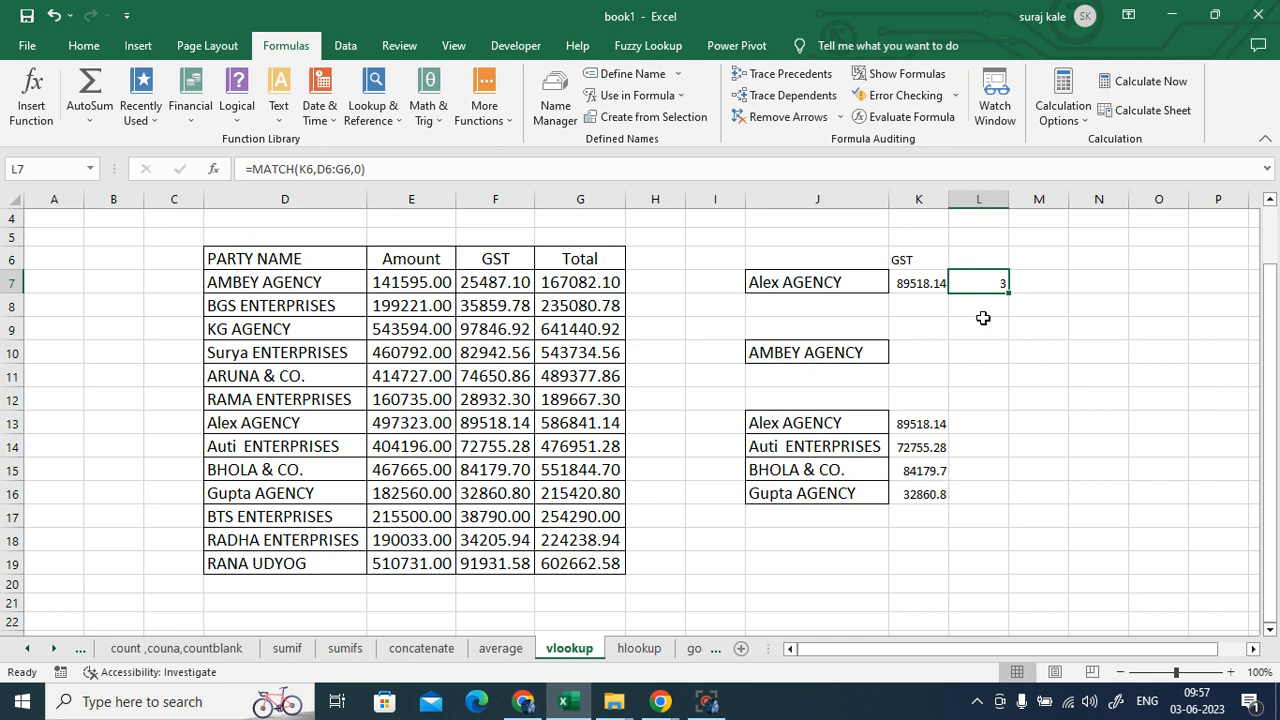
pyautogui.click(910, 260)
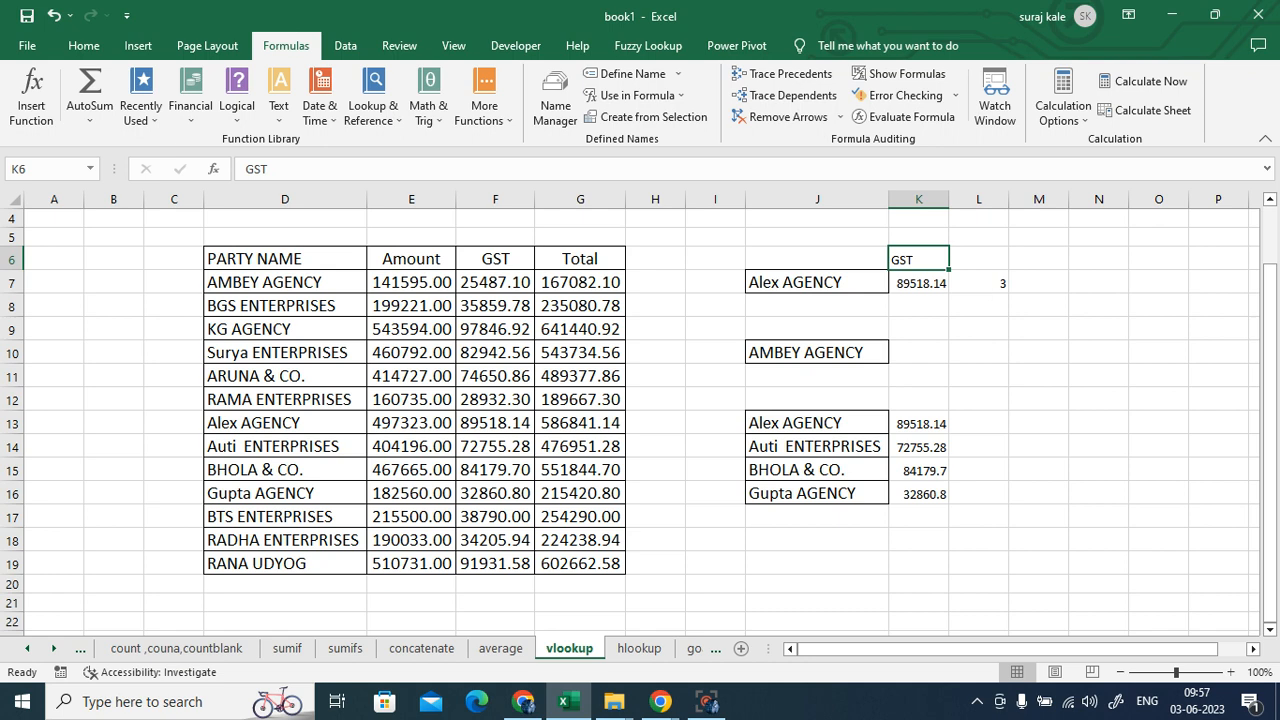
pyautogui.click(997, 284)
pyautogui.press('Delete')
pyautogui.click(1076, 362)
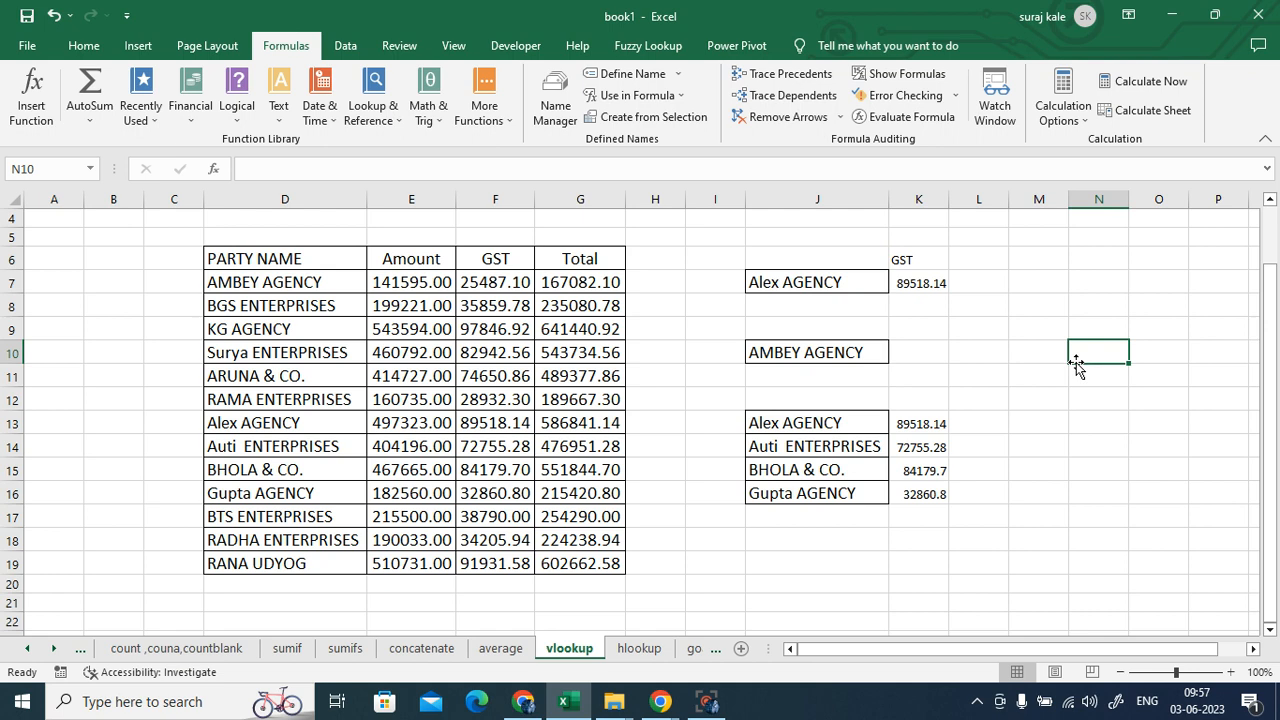
# - Replace K7's fixed column number 3 with MATCH(K6,D6:G6,0) so VLOOKUP still returns 89518.14
pyautogui.click(910, 283)
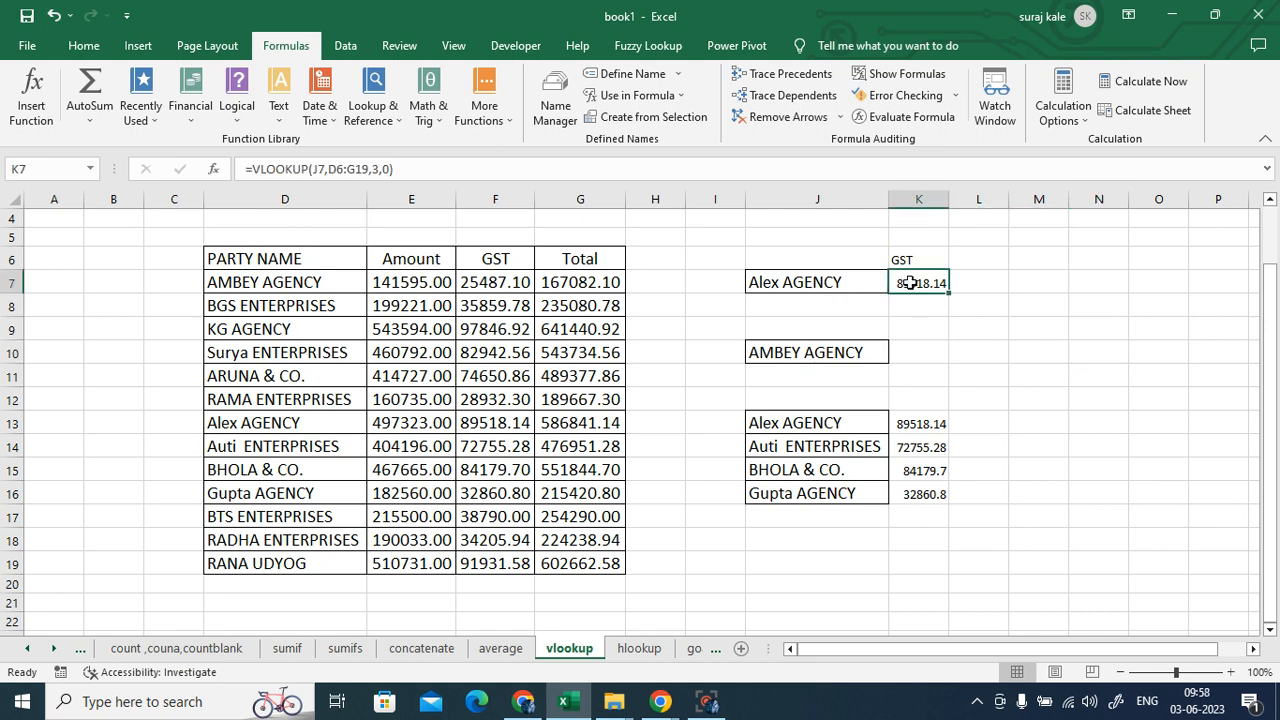
pyautogui.doubleClick(910, 283)
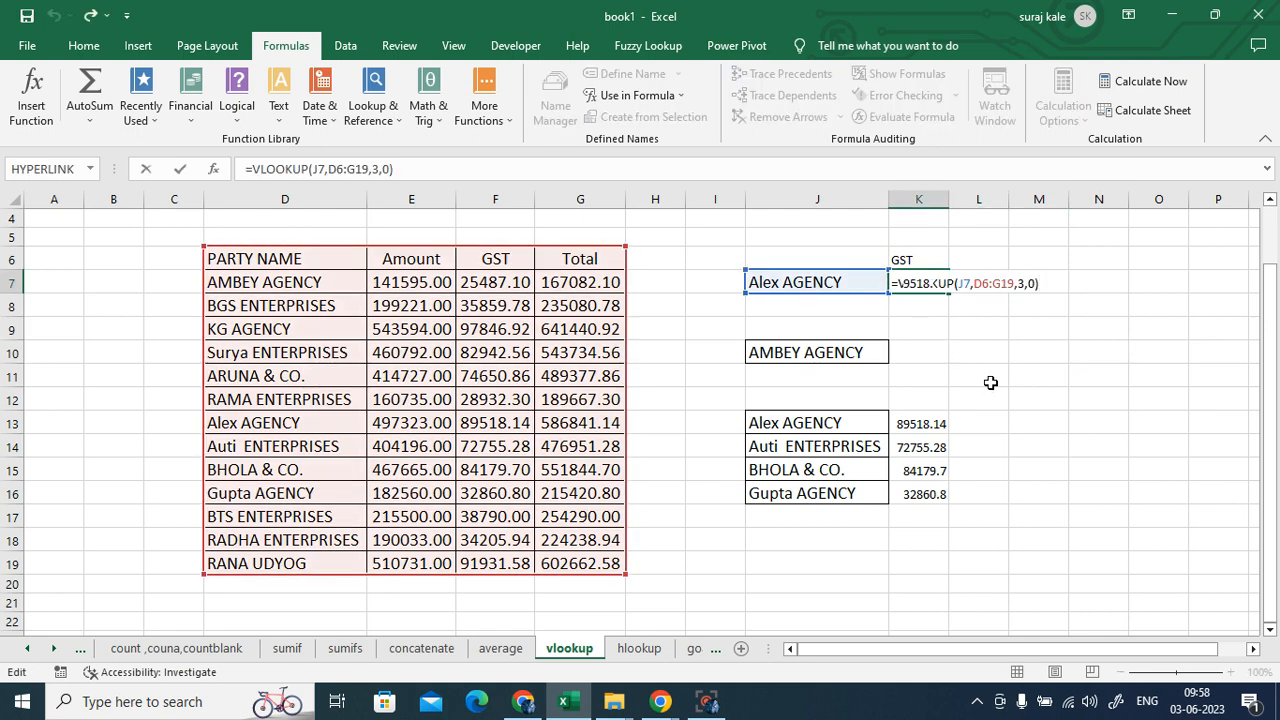
pyautogui.click(1024, 284)
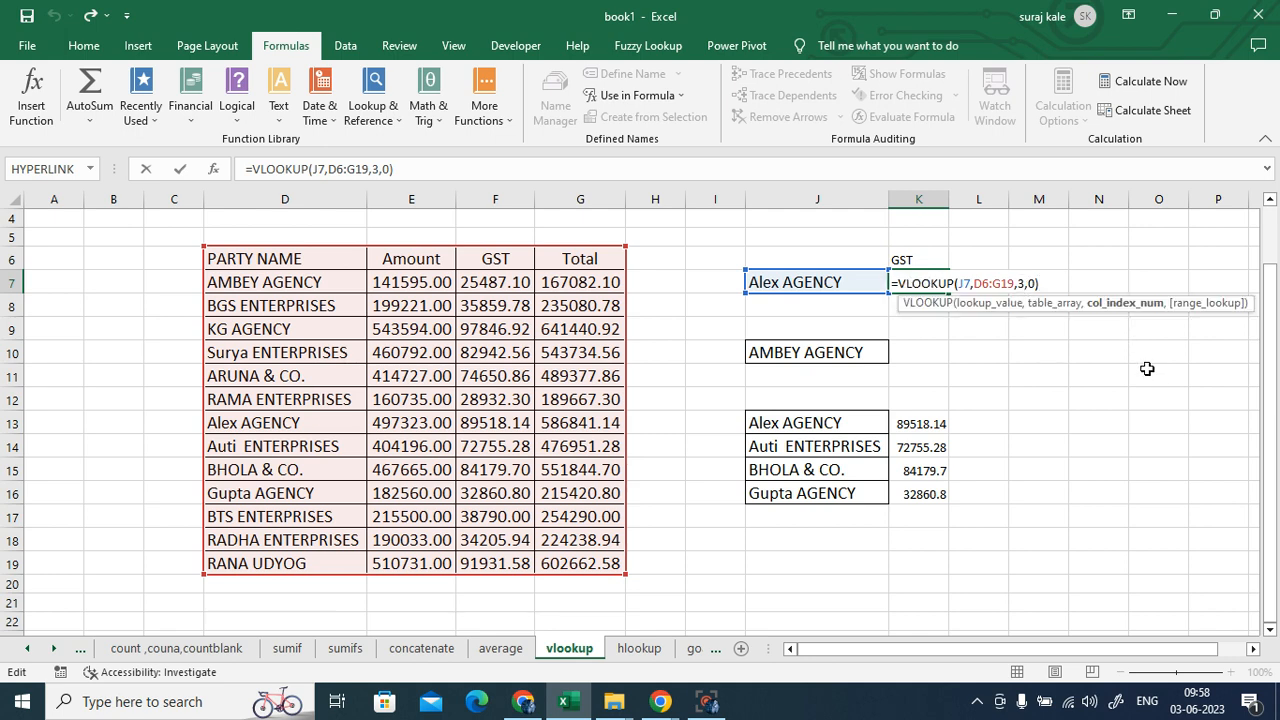
pyautogui.press('BackSpace')
pyautogui.write('match')
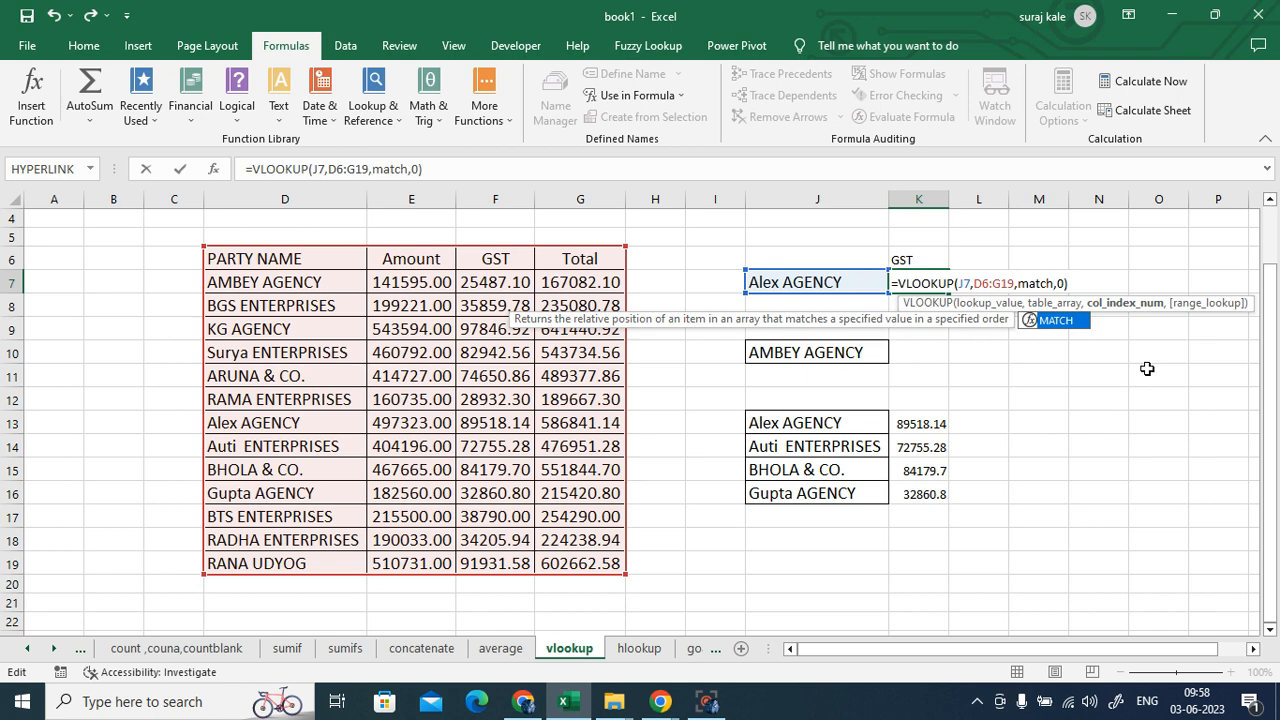
pyautogui.write('(')
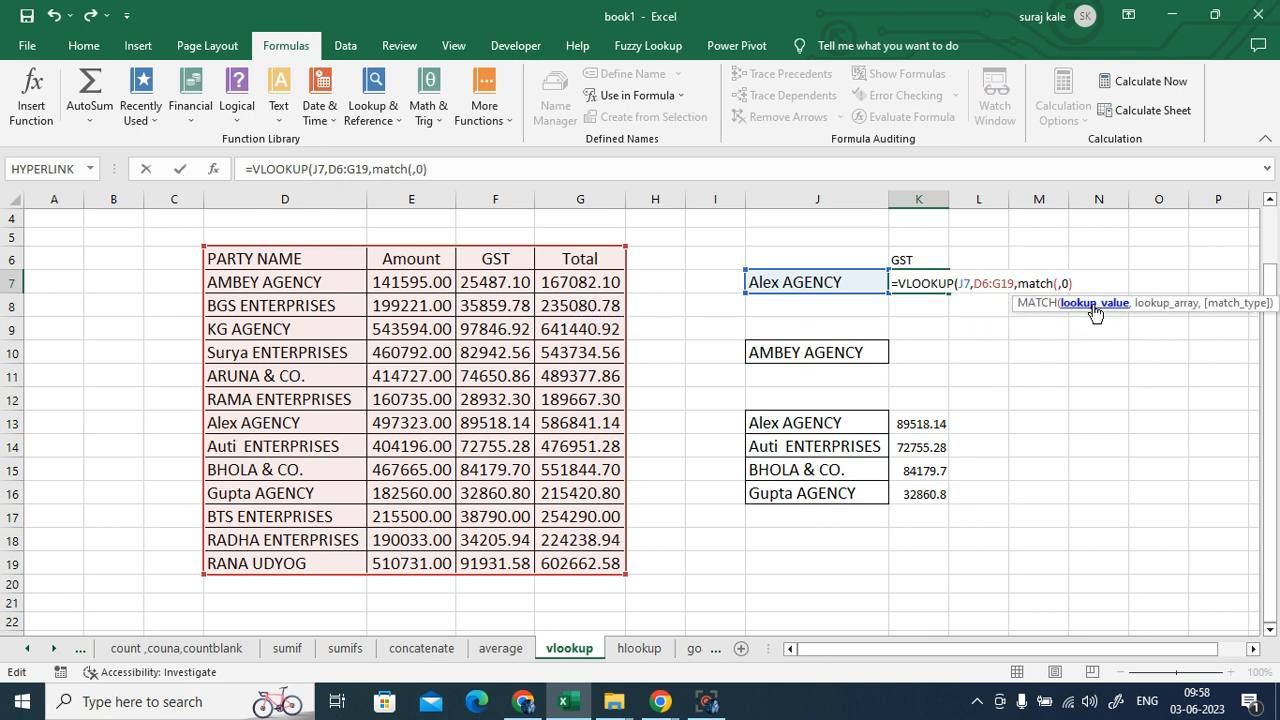
pyautogui.click(900, 258)
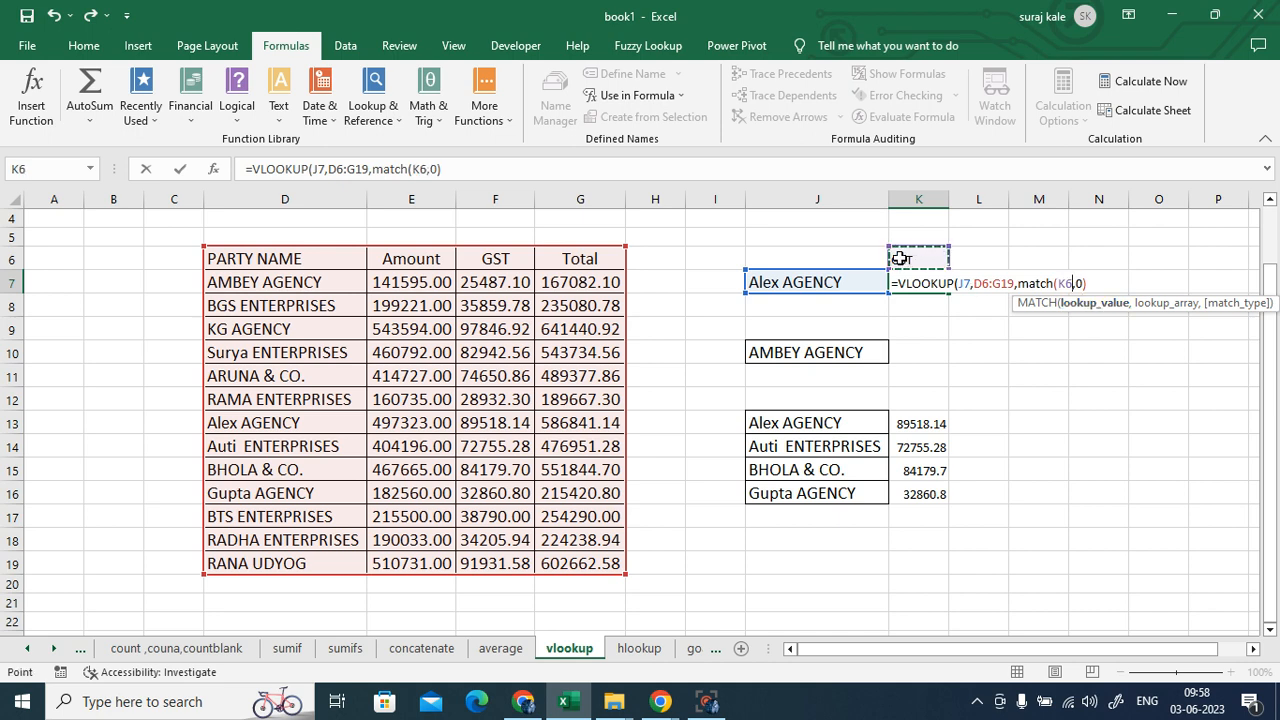
pyautogui.write(',')
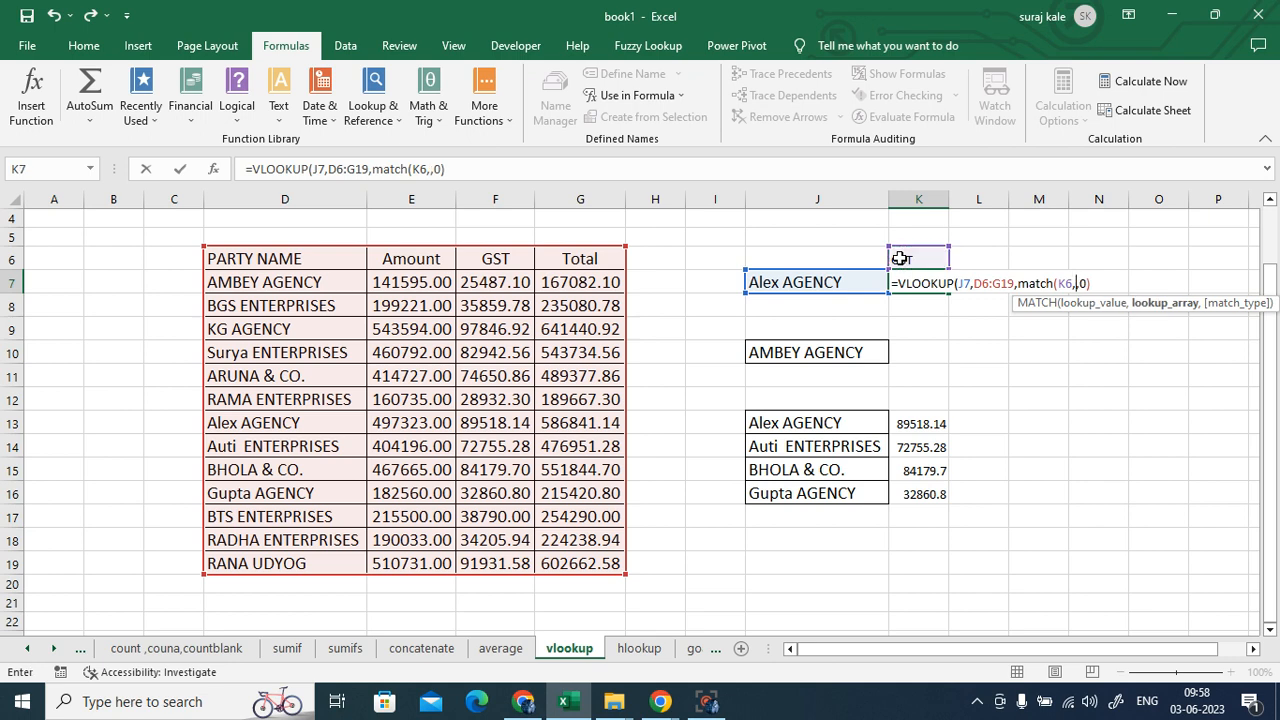
pyautogui.click(257, 261)
pyautogui.moveTo(430, 258); pyautogui.dragTo(566, 261)
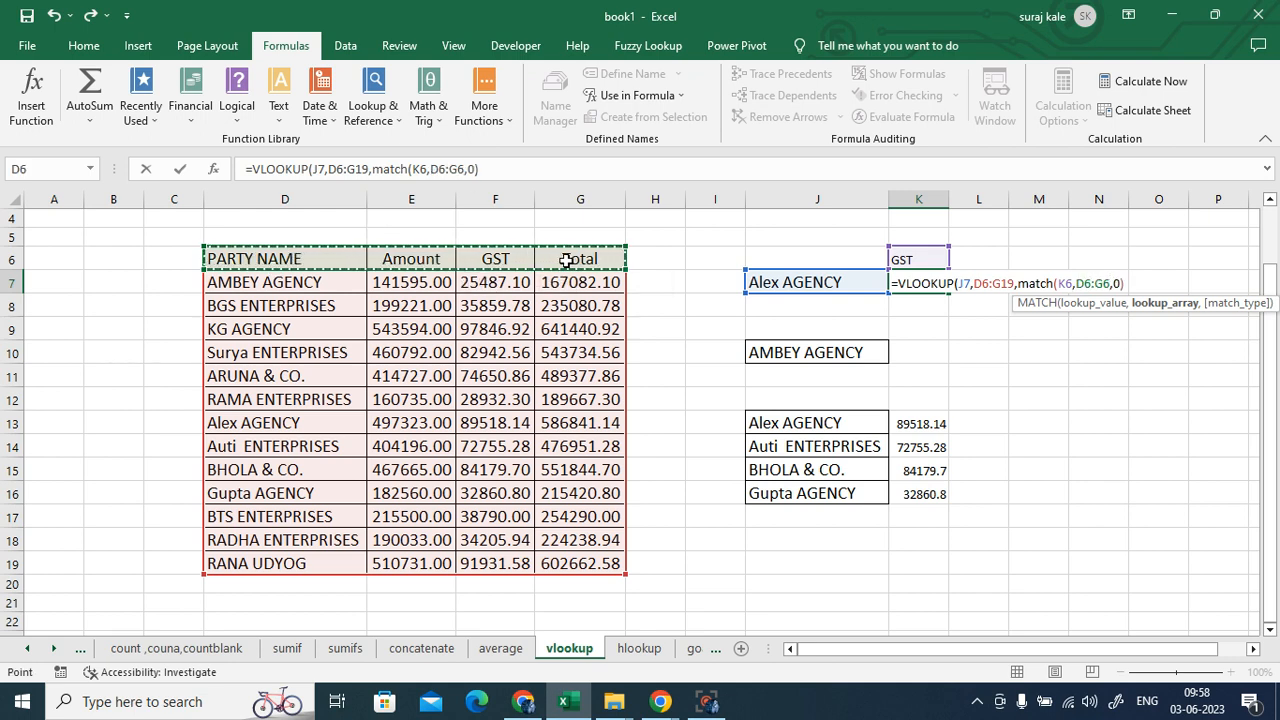
pyautogui.write(',')
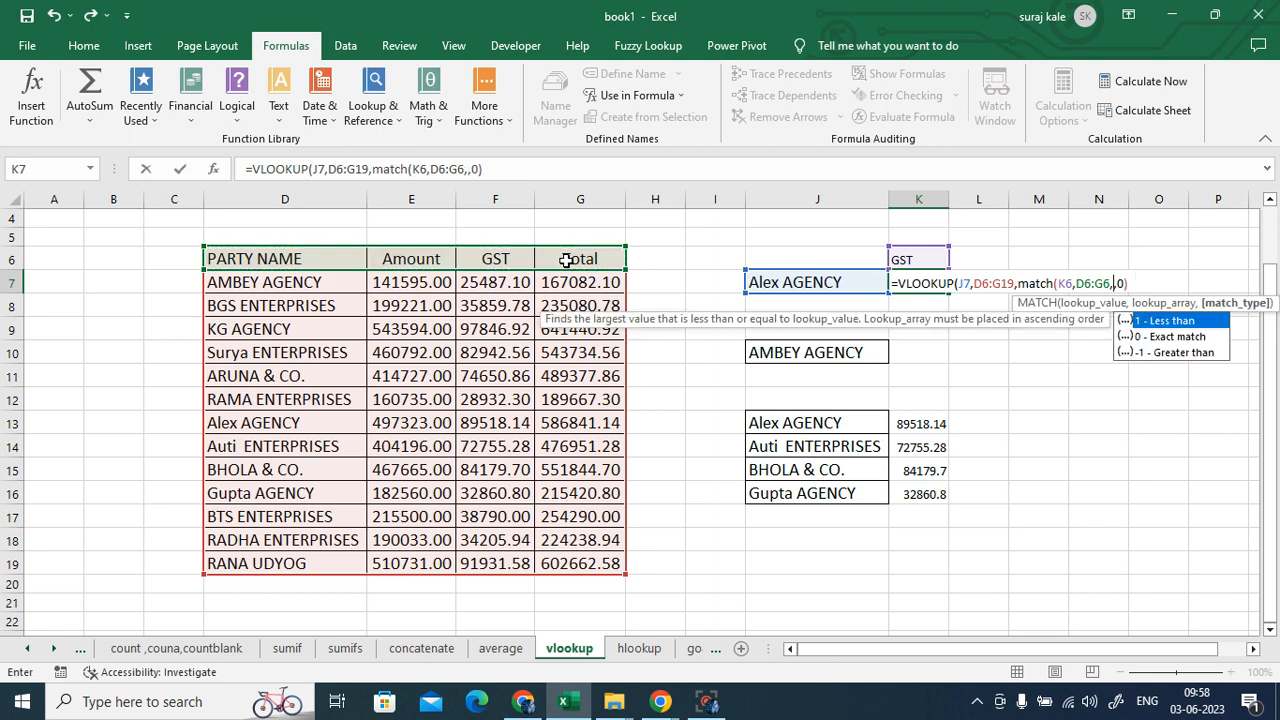
pyautogui.write('0)')
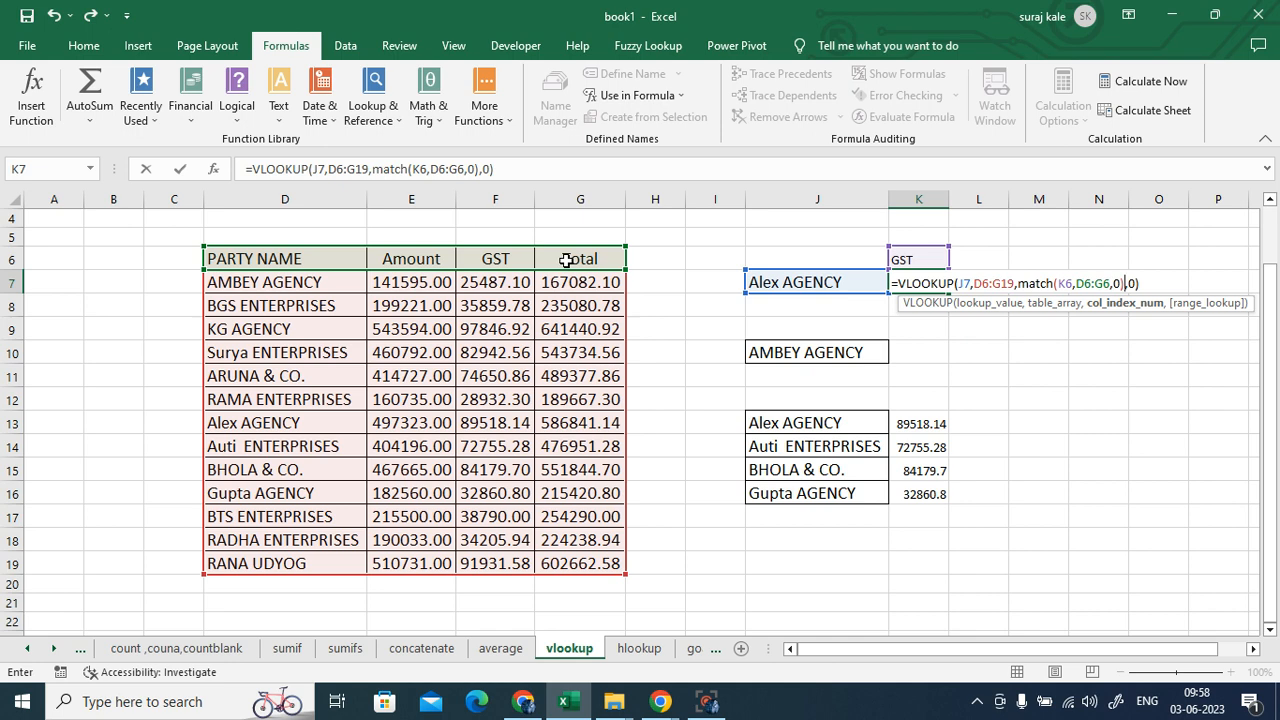
pyautogui.press('Return')
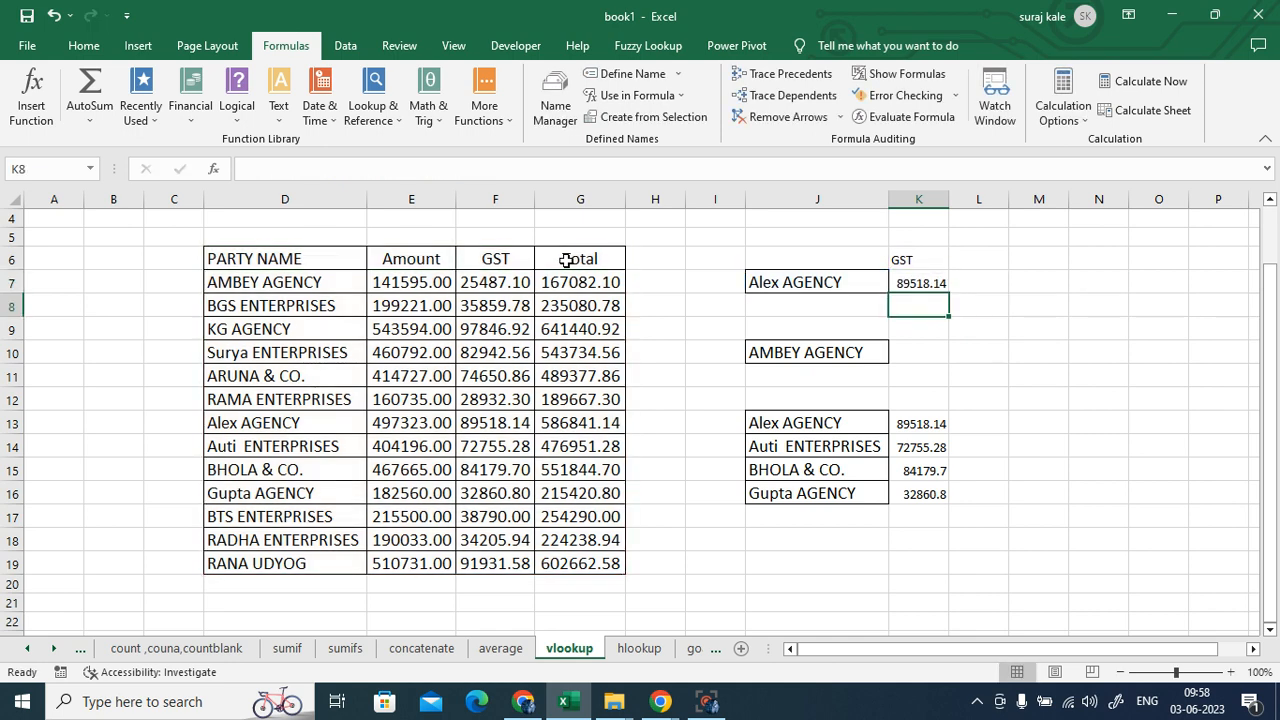
# - Copy the Total header from G6 into K6 and compare K7 with Alex AGENCY's total in G13
pyautogui.click(935, 282)
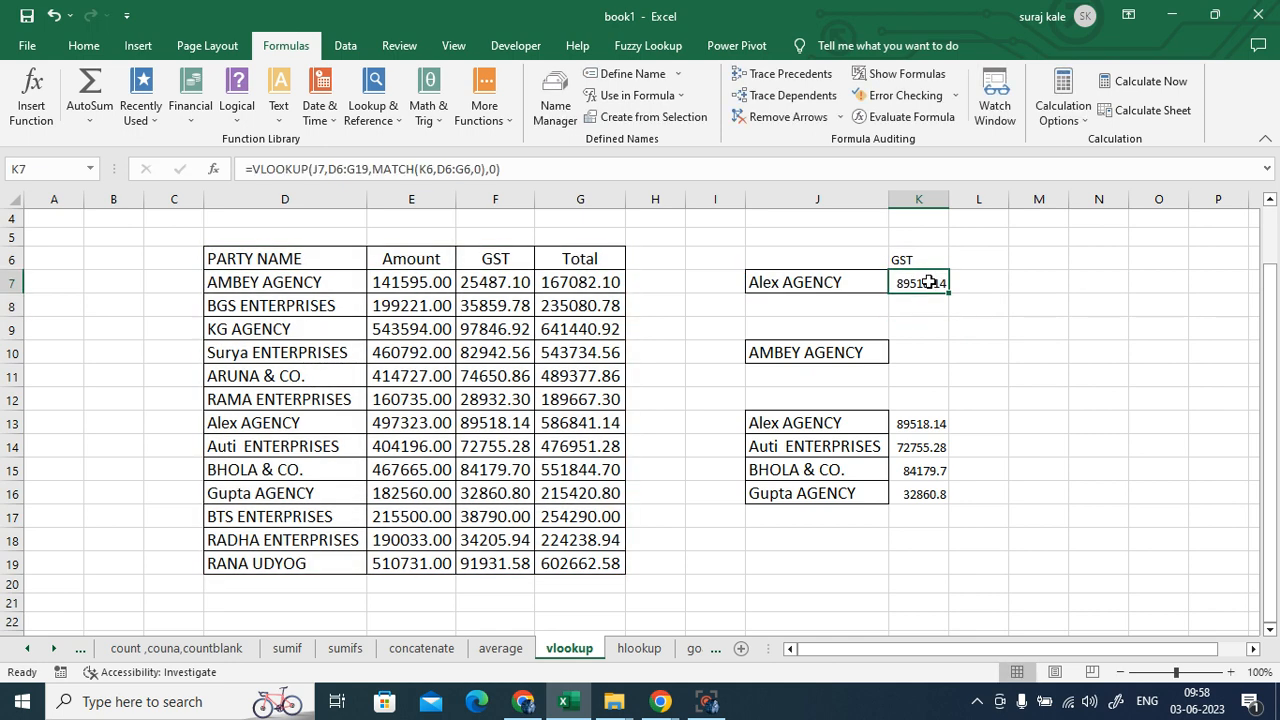
pyautogui.click(592, 261)
pyautogui.hotkey('ctrl', 'c')
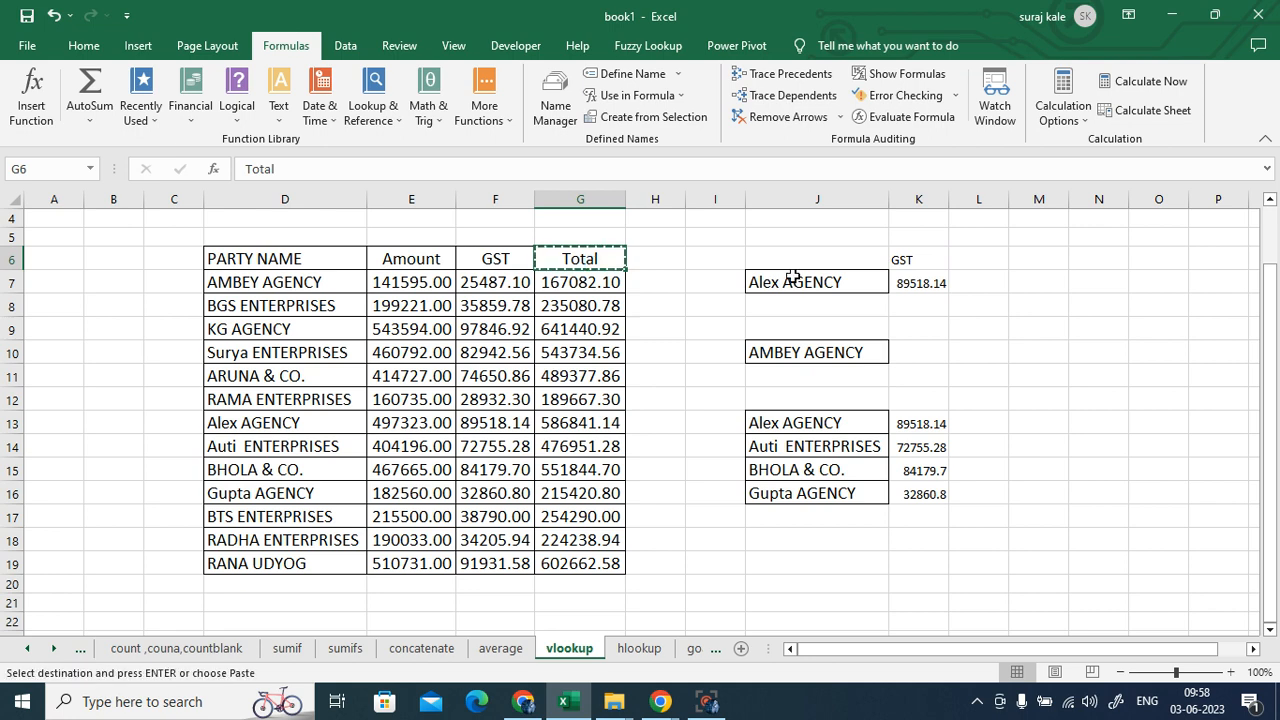
pyautogui.click(935, 262)
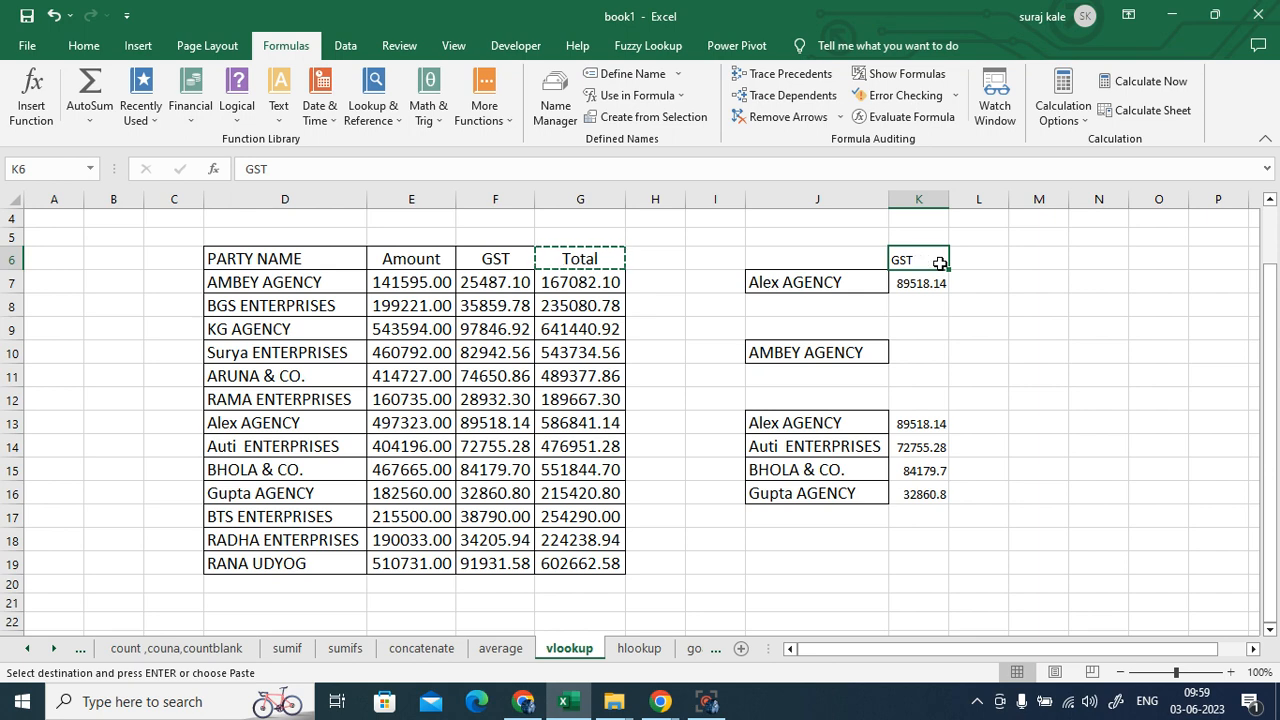
pyautogui.hotkey('ctrl', 'v')
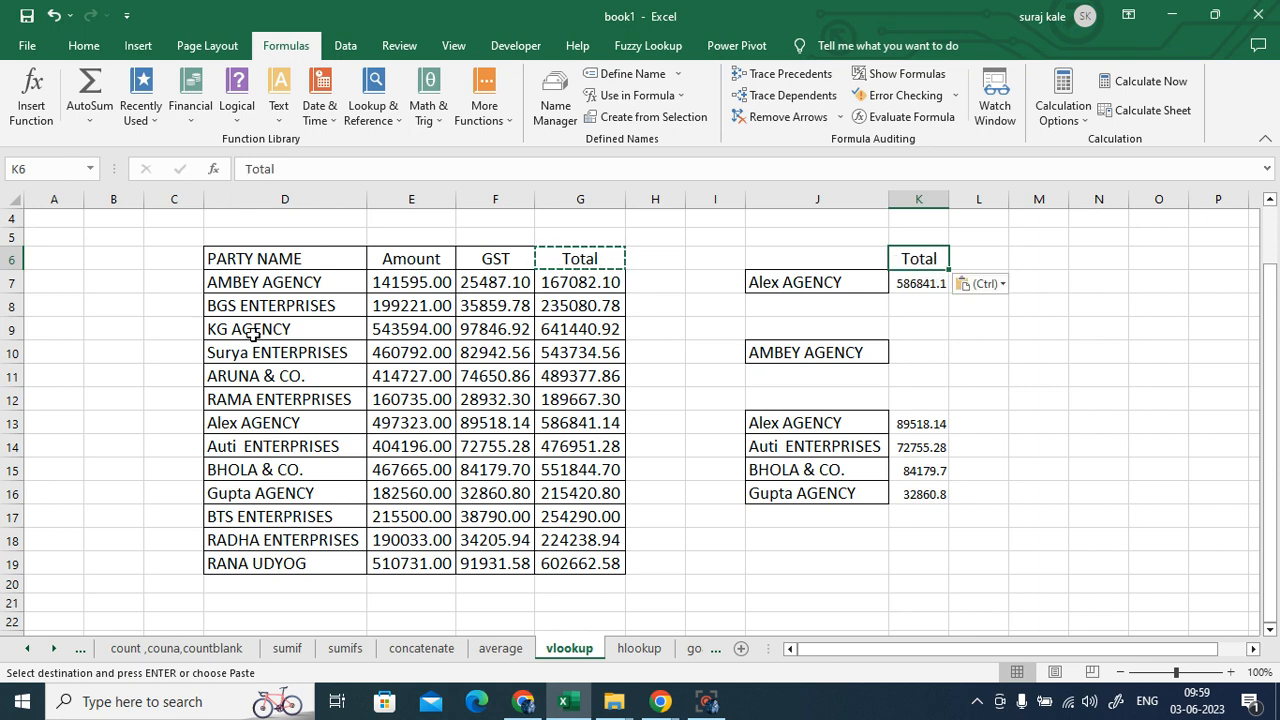
pyautogui.click(572, 423)
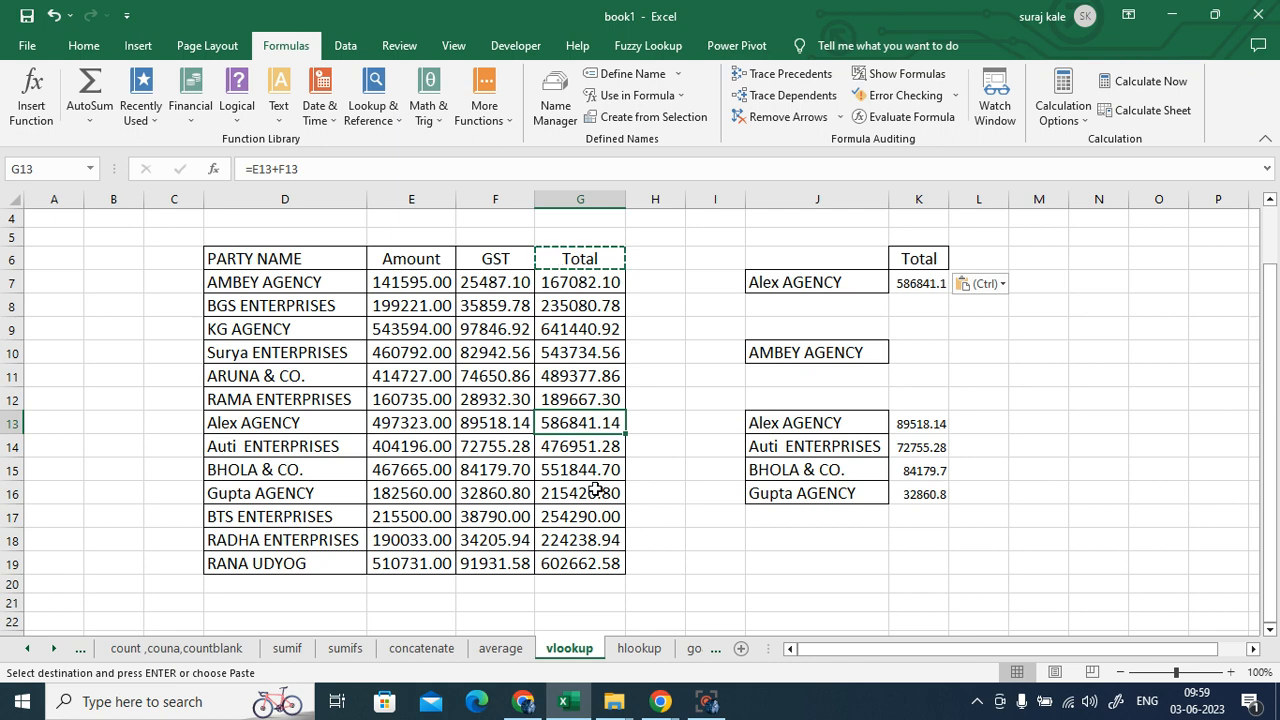
# - Copy the Amount header from E6 into K6 so K7 returns 497323, matching E13
pyautogui.click(411, 258)
pyautogui.hotkey('ctrl', 'c')
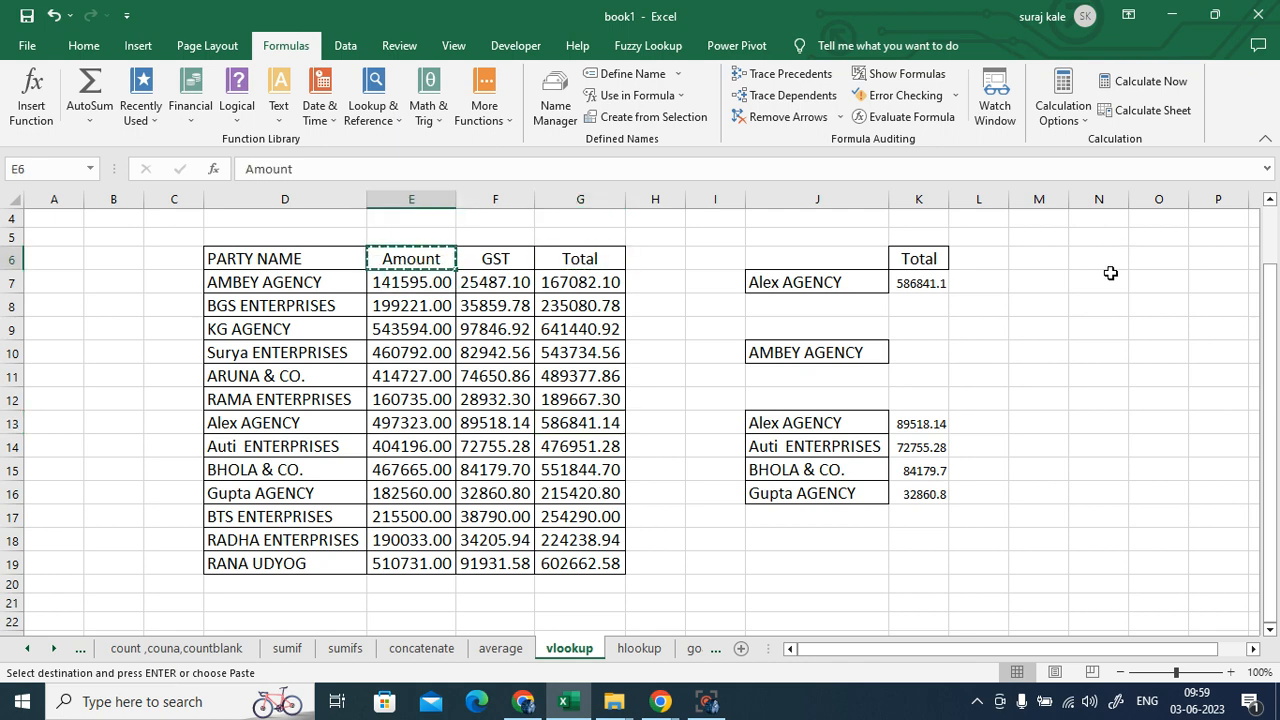
pyautogui.click(913, 260)
pyautogui.hotkey('ctrl', 'v')
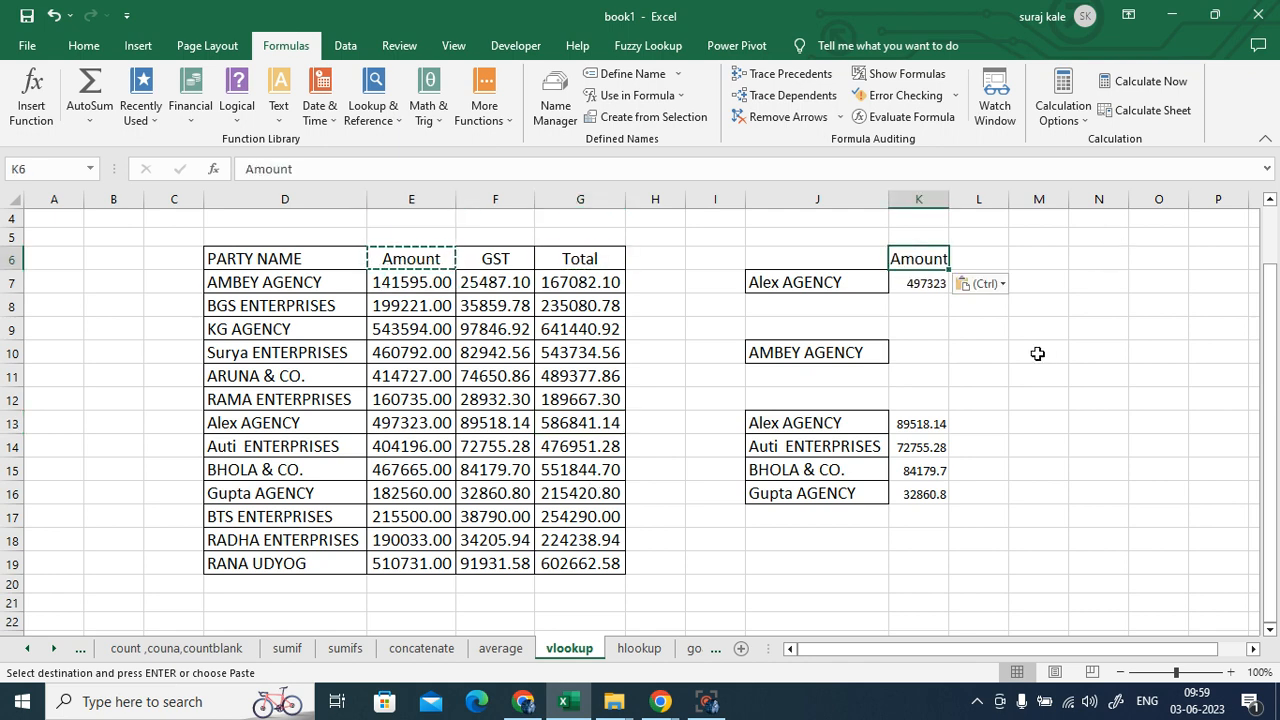
pyautogui.click(393, 423)
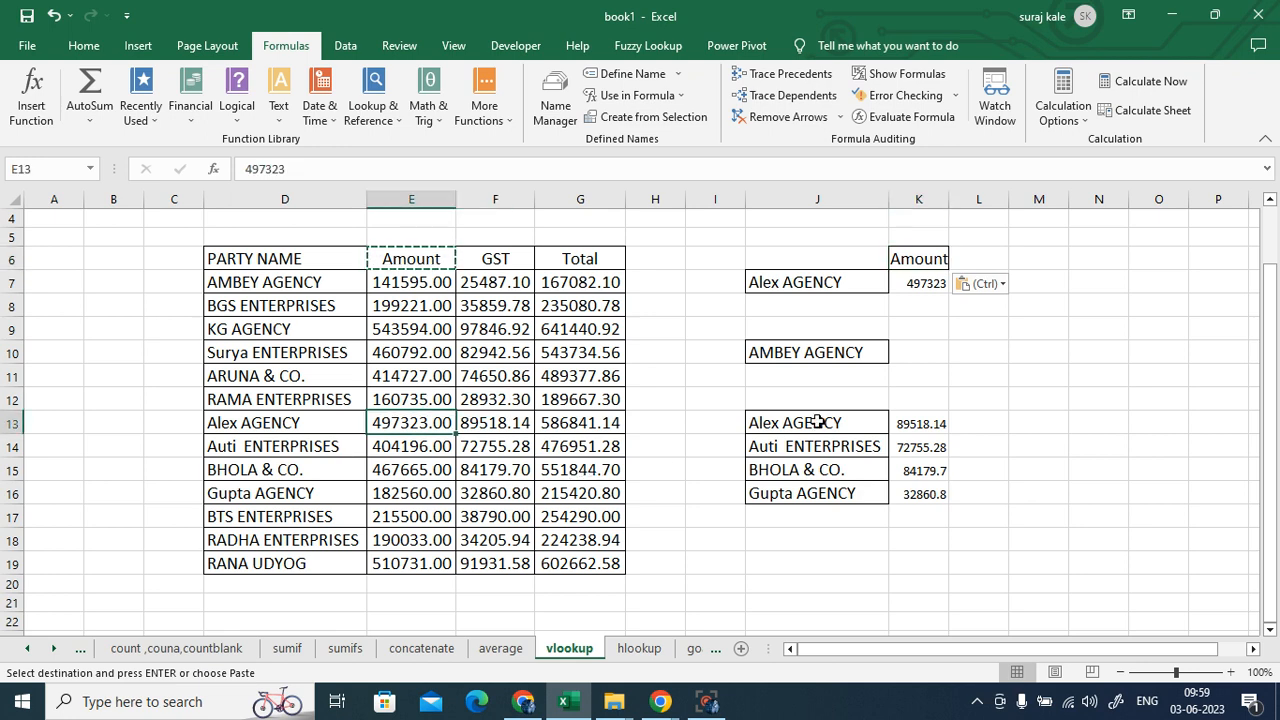
pyautogui.click(991, 360)
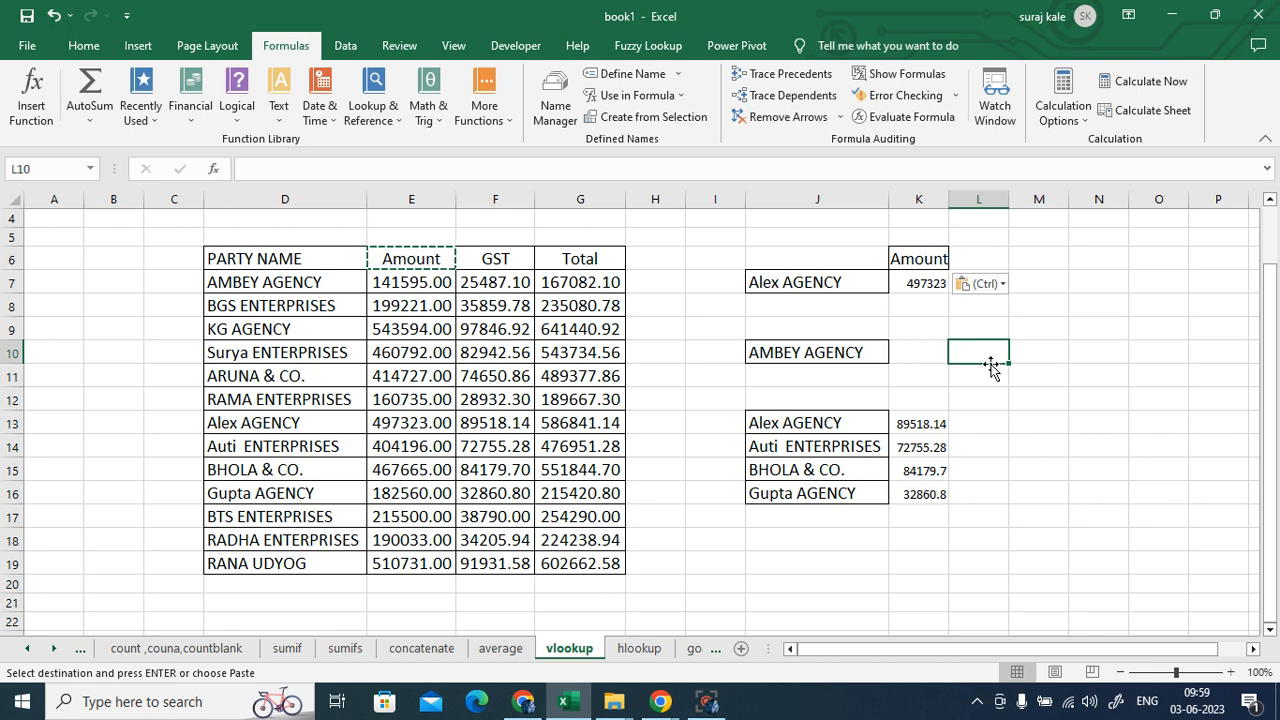
pyautogui.click(923, 287)
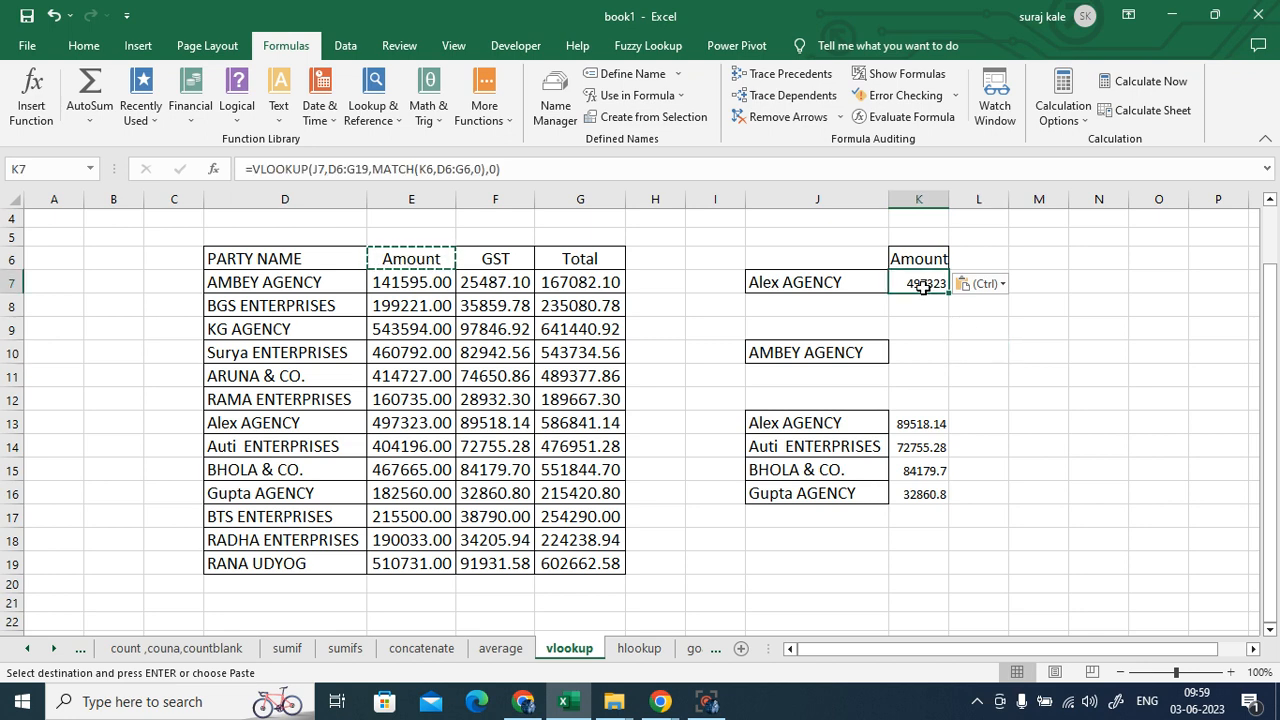
# - Review K7's formula and show Ctrl+A selecting table D6:G19 and Ctrl+Right jumping to G6
pyautogui.doubleClick(923, 286)
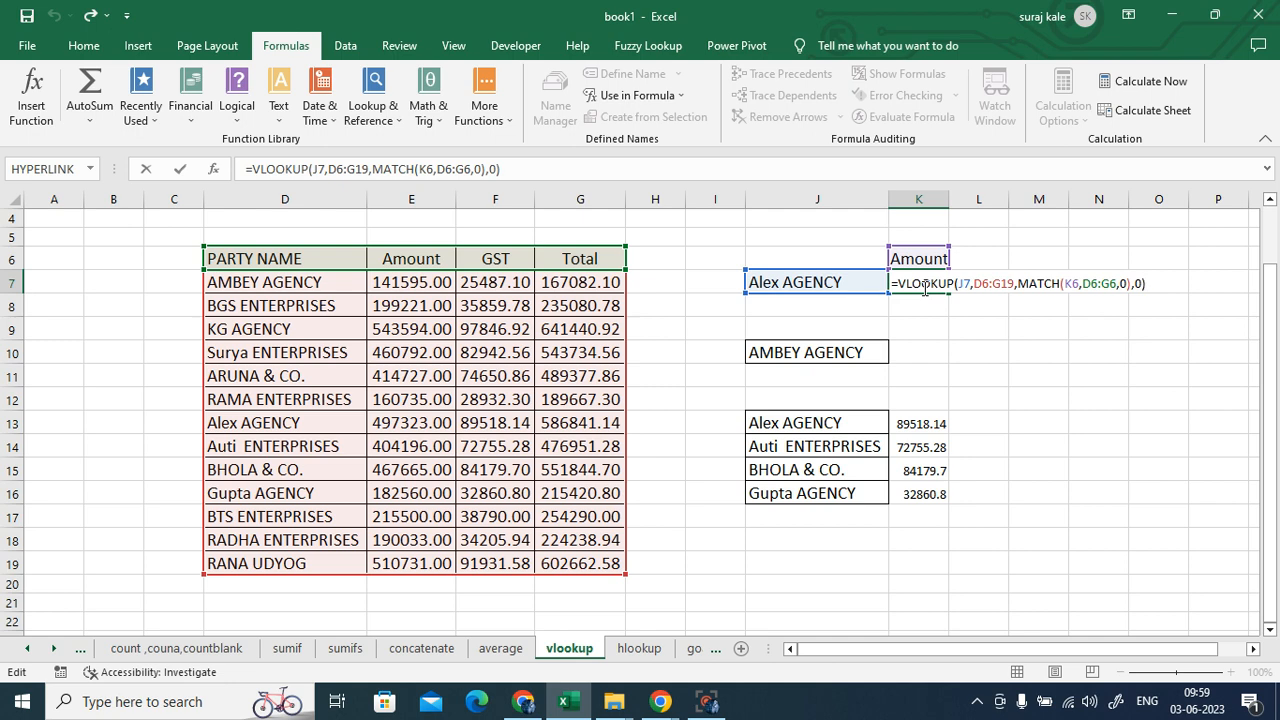
pyautogui.press('Return')
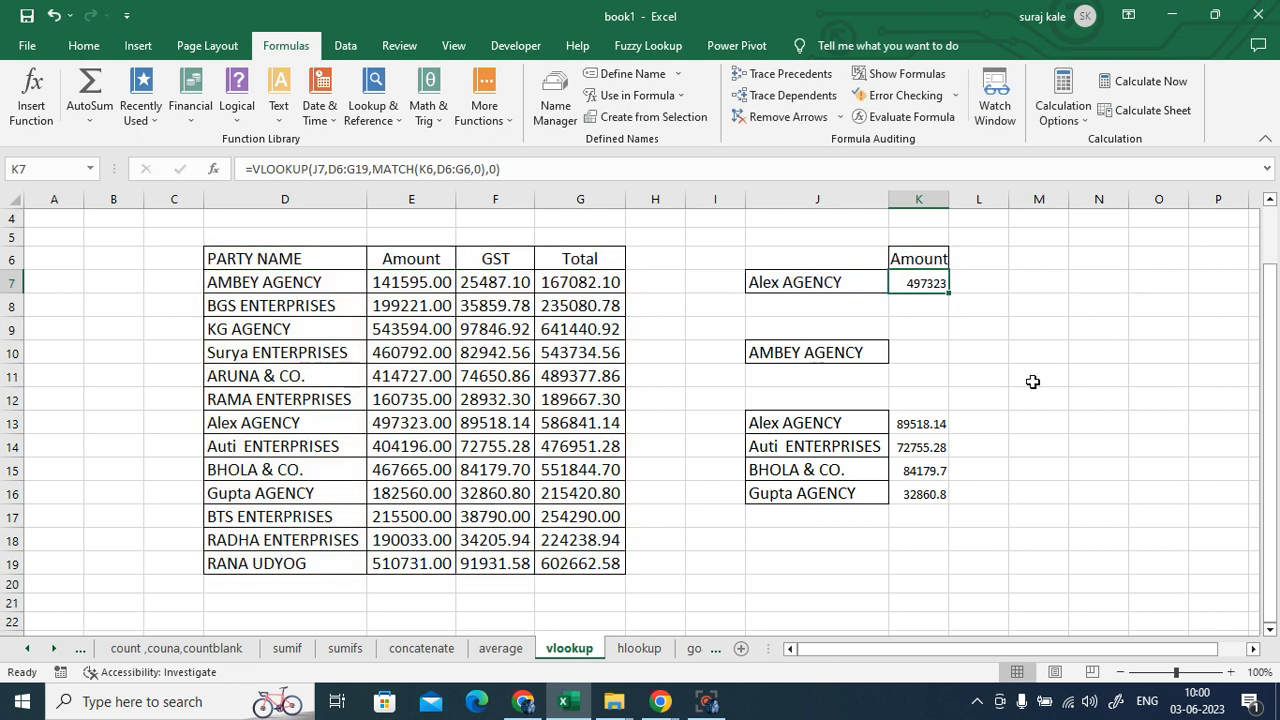
pyautogui.click(255, 260)
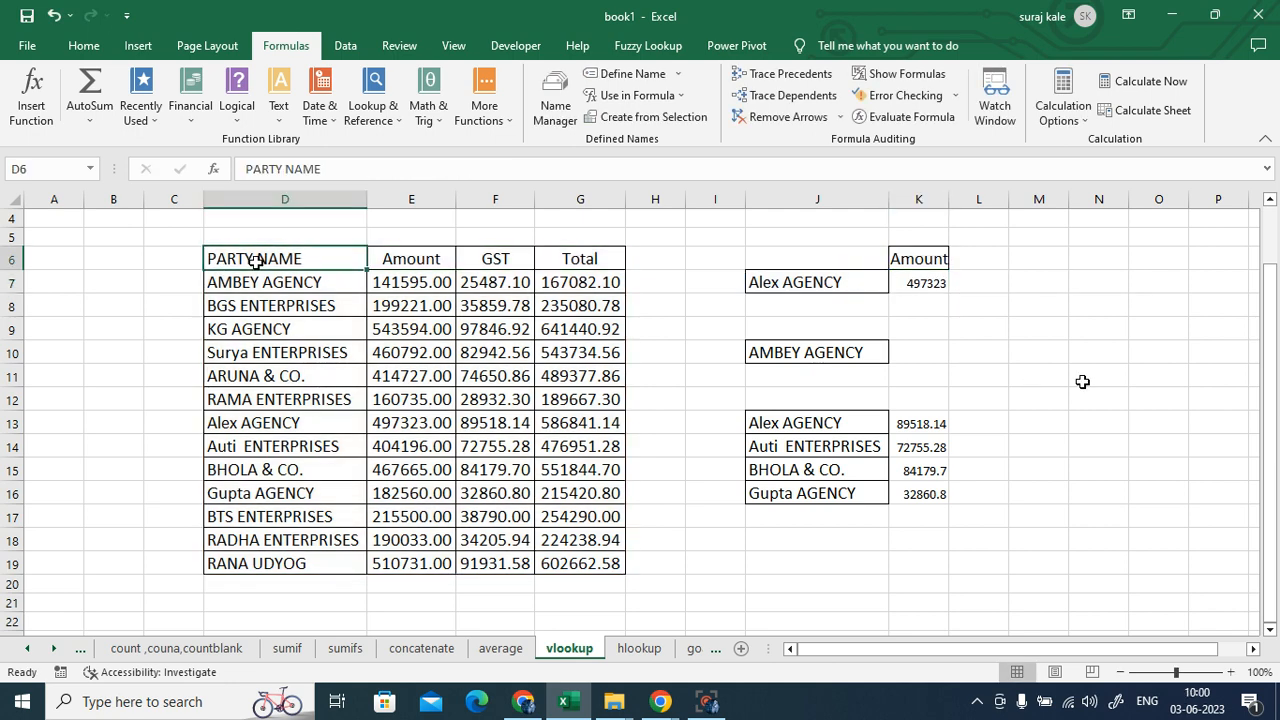
pyautogui.hotkey('ctrl', 'a')
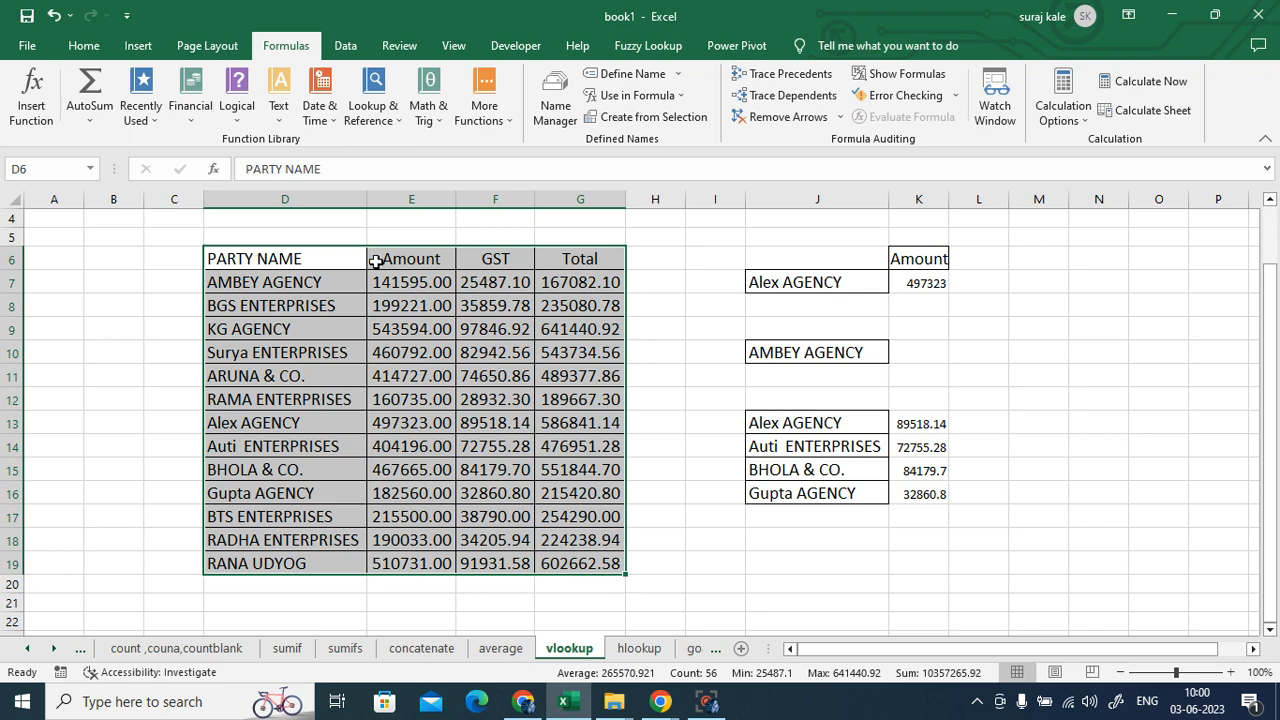
pyautogui.moveTo(1122, 393); pyautogui.dragTo(1110, 380)
pyautogui.click(327, 261)
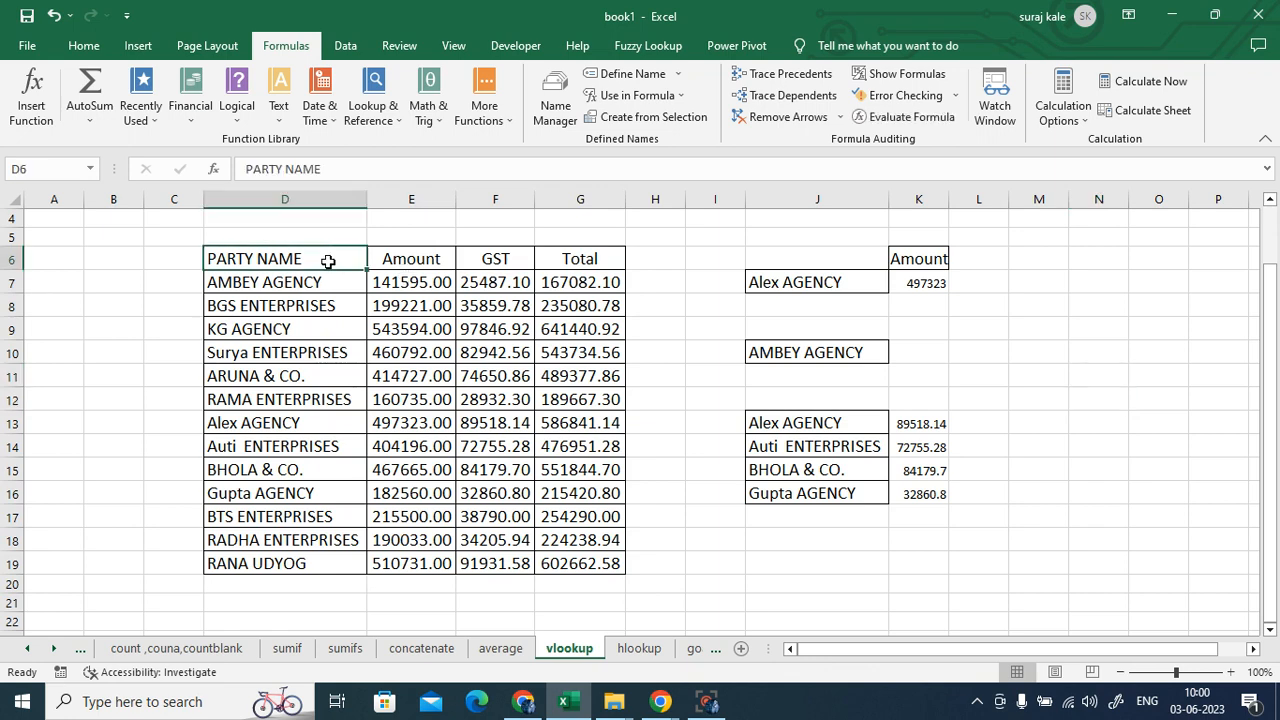
pyautogui.hotkey('ctrl', 'Right')
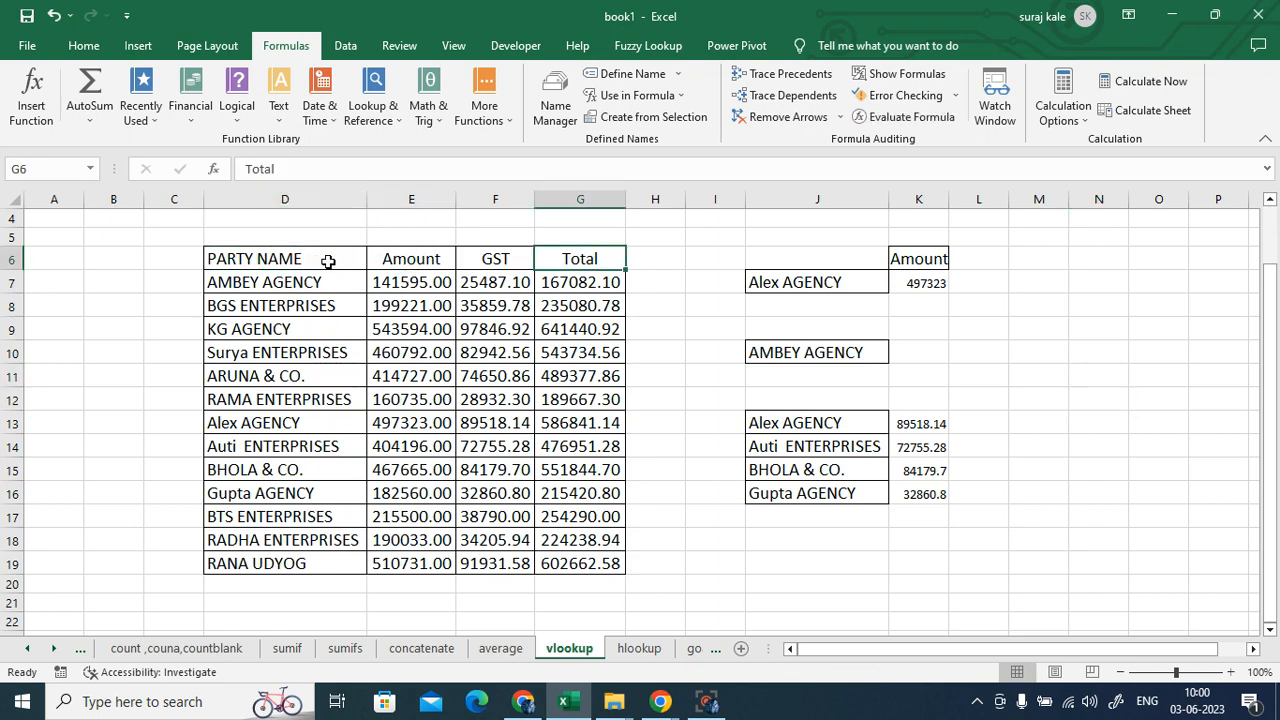
pyautogui.click(930, 282)
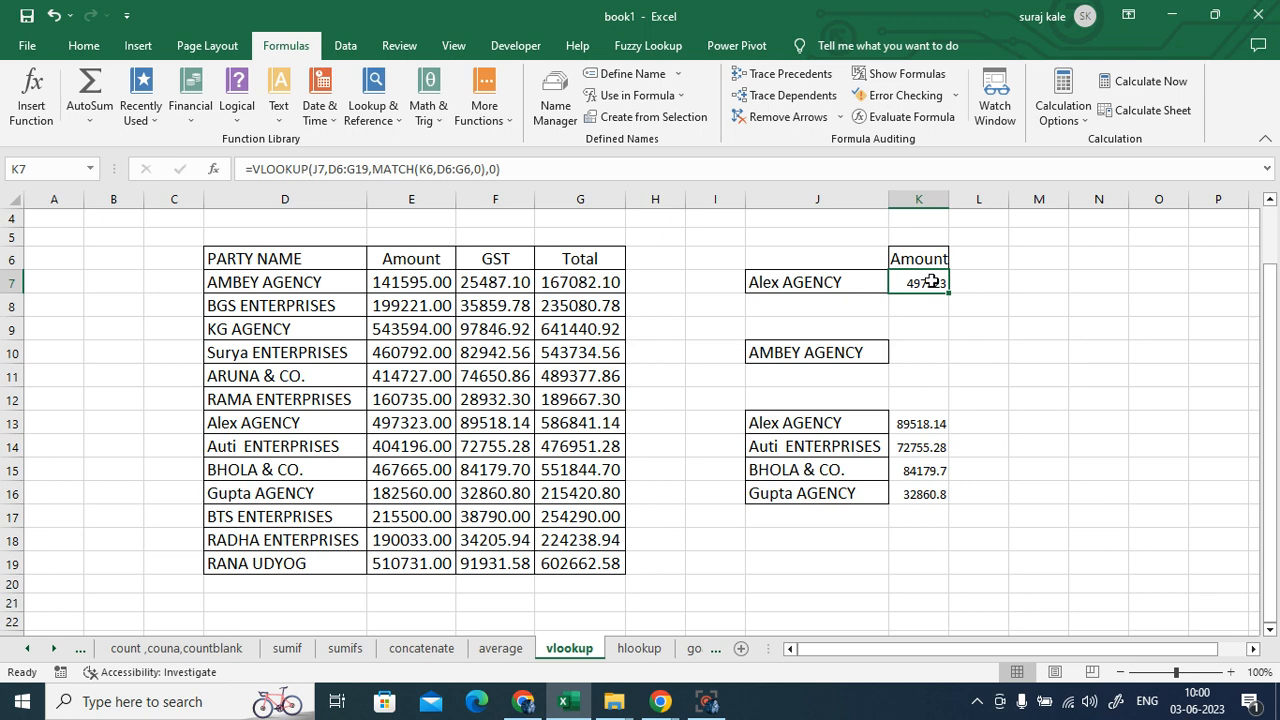
# - Repeat the Ctrl+A table selection from D6 and the Ctrl+Right jump to the Total header
pyautogui.click(244, 260)
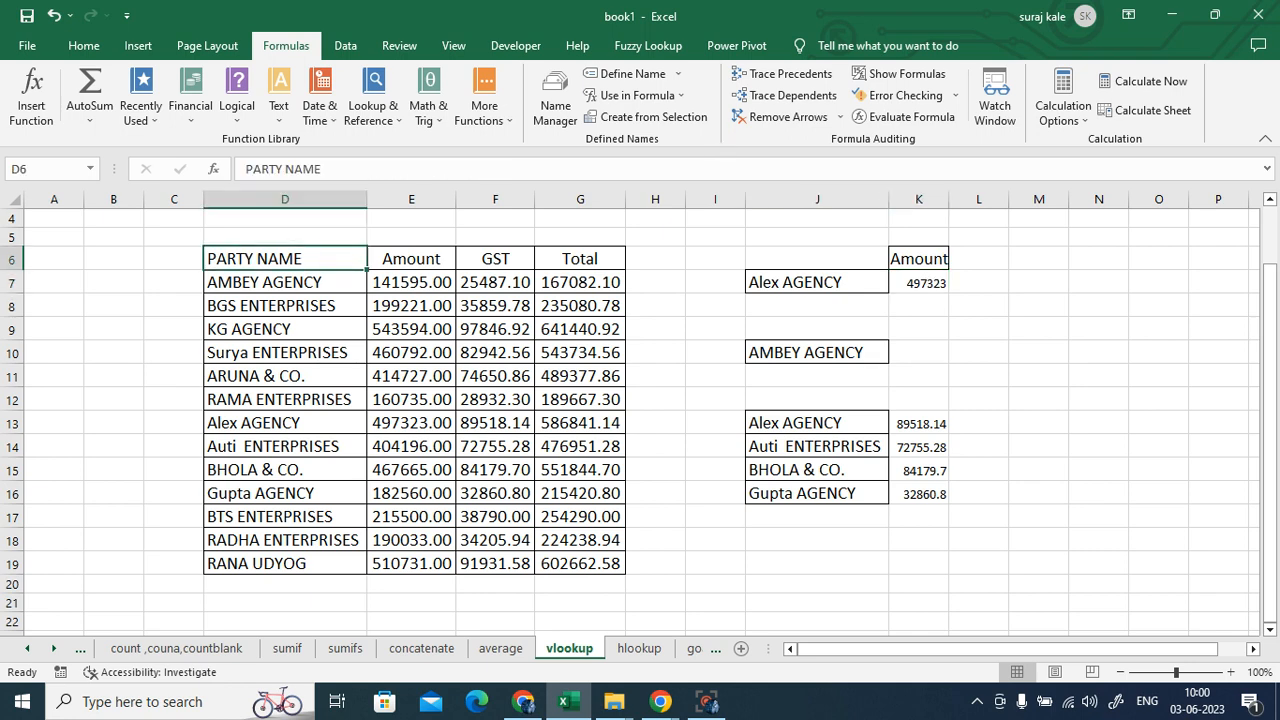
pyautogui.hotkey('ctrl', 'a')
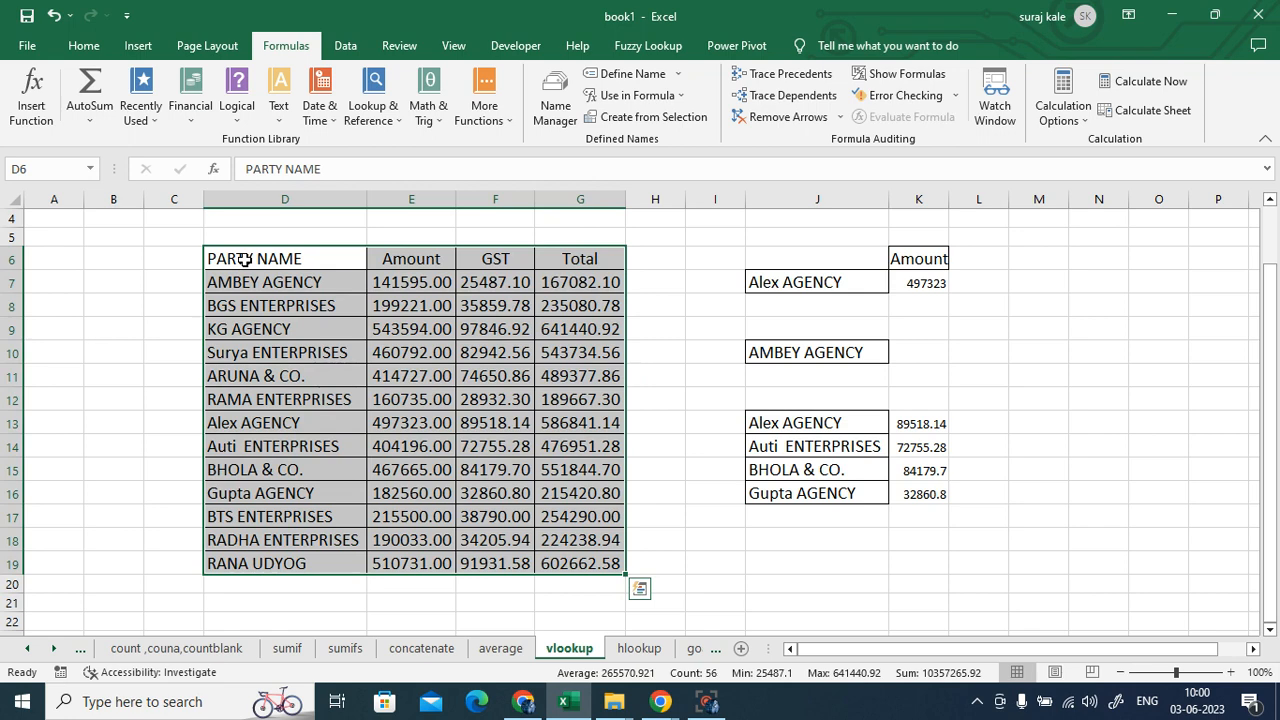
pyautogui.click(244, 260)
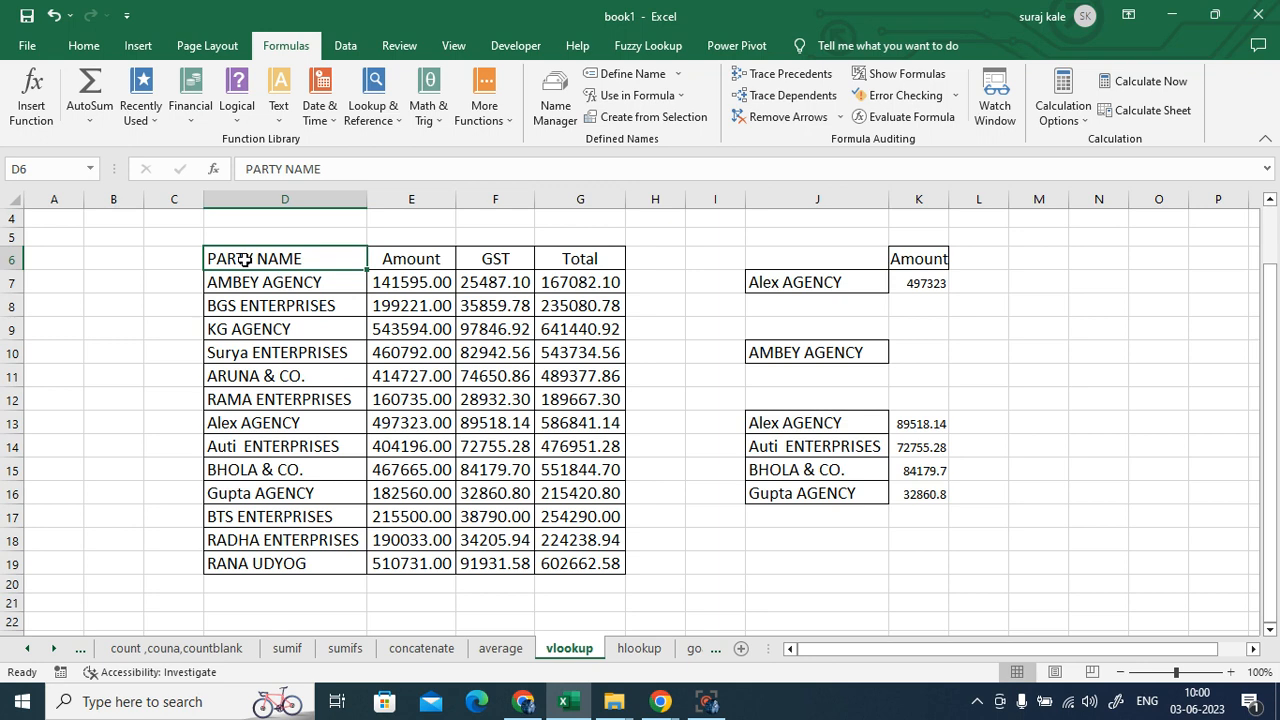
pyautogui.hotkey('ctrl', 'Right')
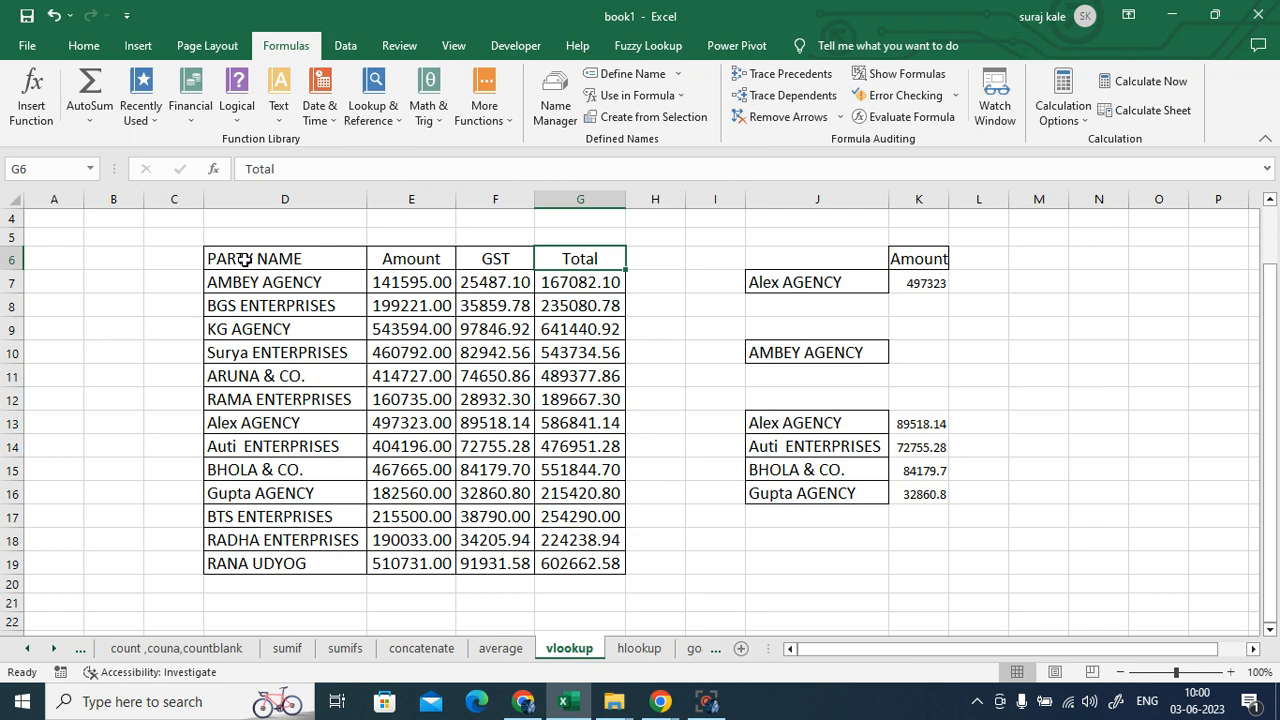
pyautogui.click(1082, 404)
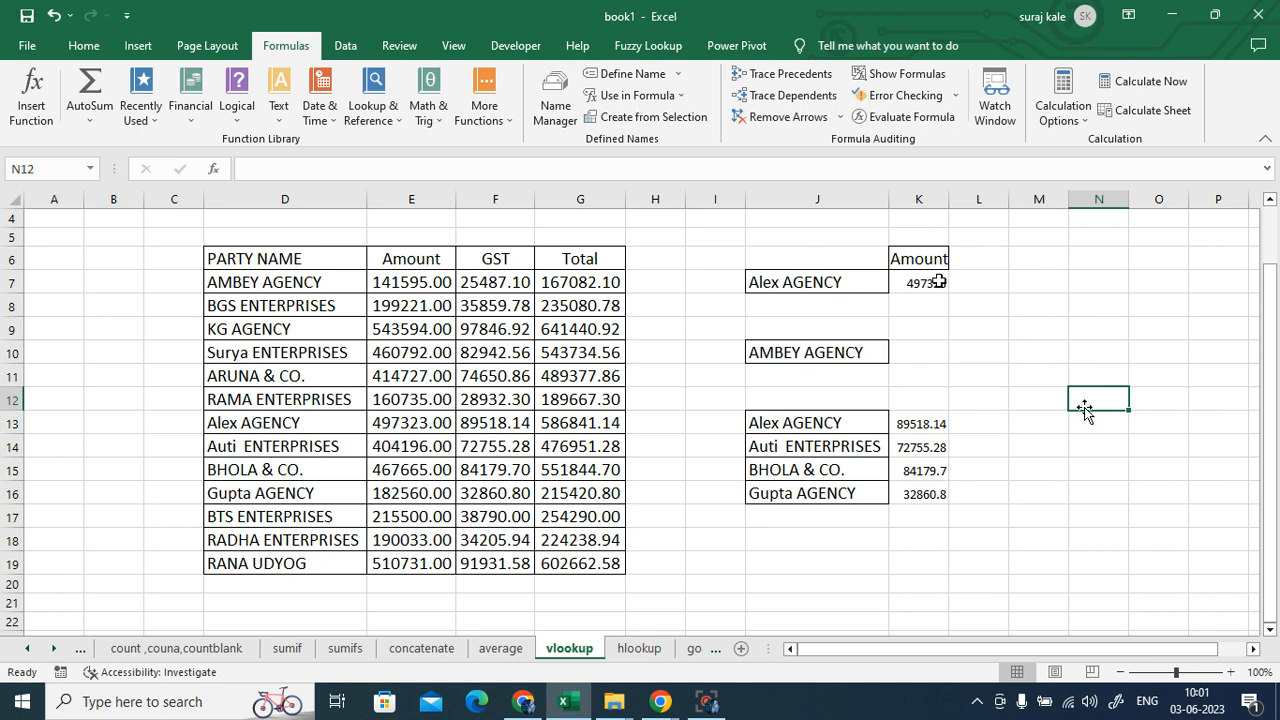
# - Delete the MATCH-driven VLOOKUP formula from K7
pyautogui.click(938, 283)
pyautogui.doubleClick(938, 283)
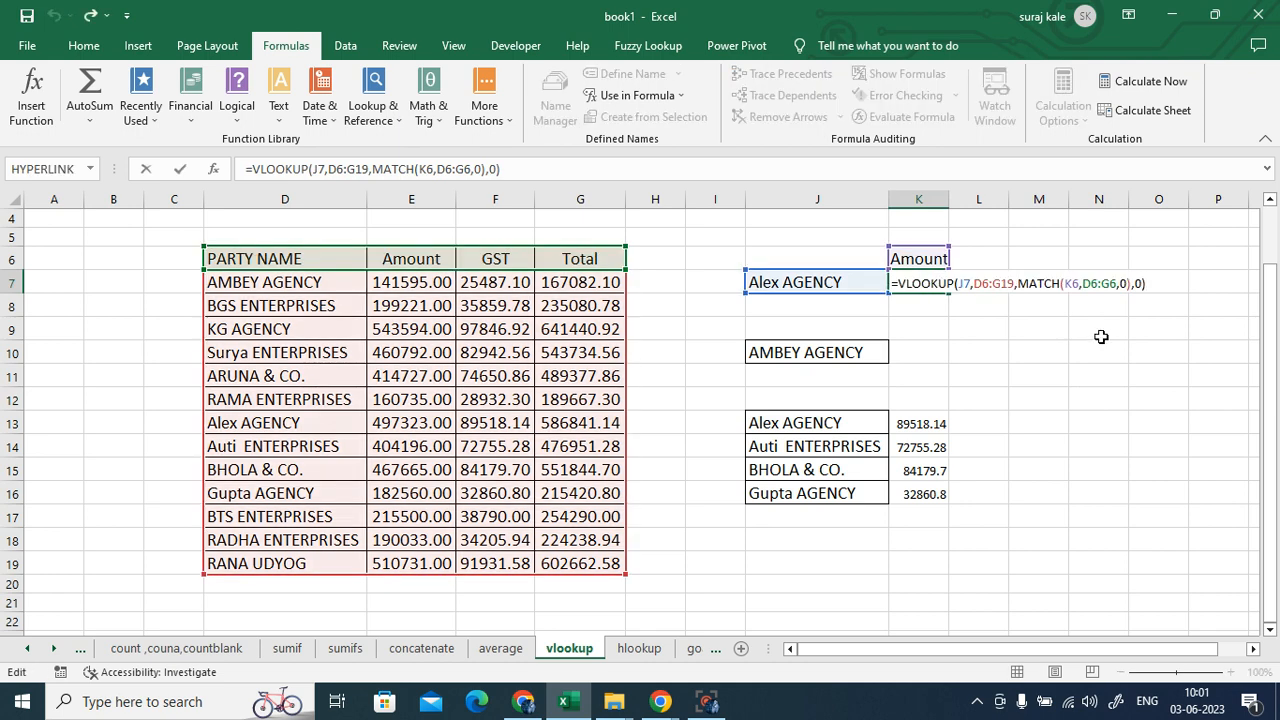
pyautogui.press('Escape')
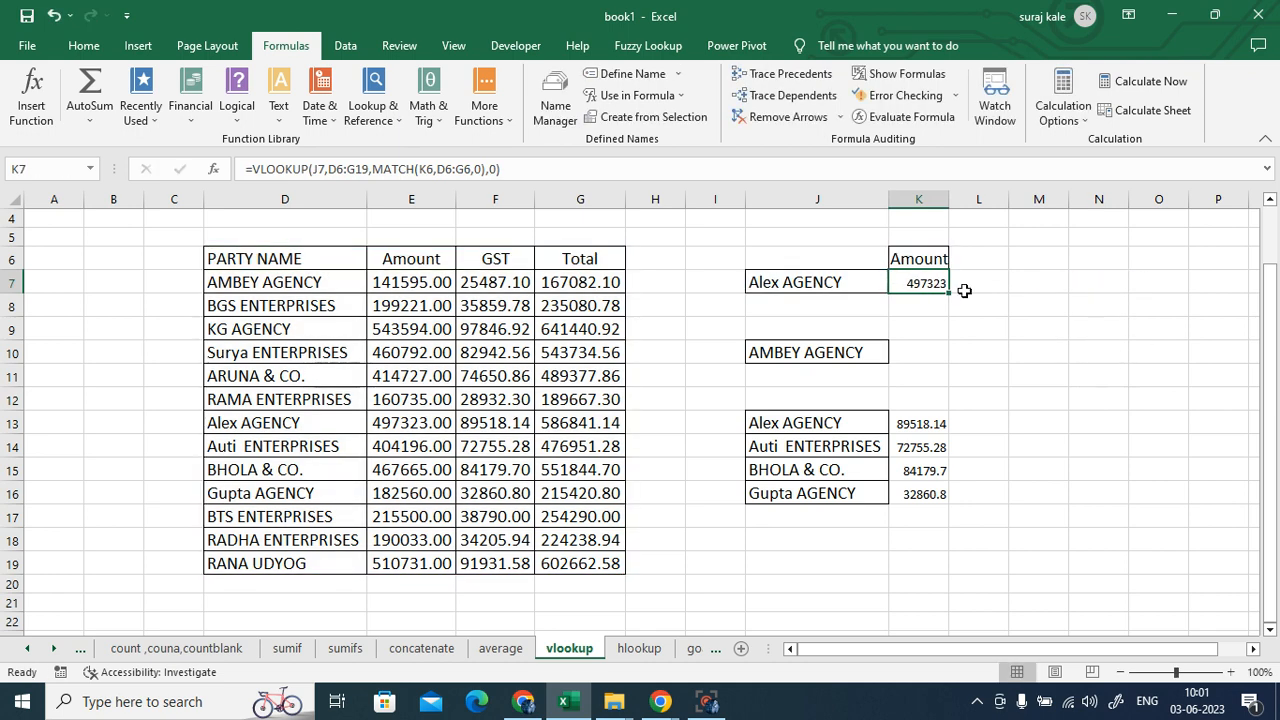
pyautogui.press('Delete')
pyautogui.click(1028, 362)
pyautogui.click(905, 282)
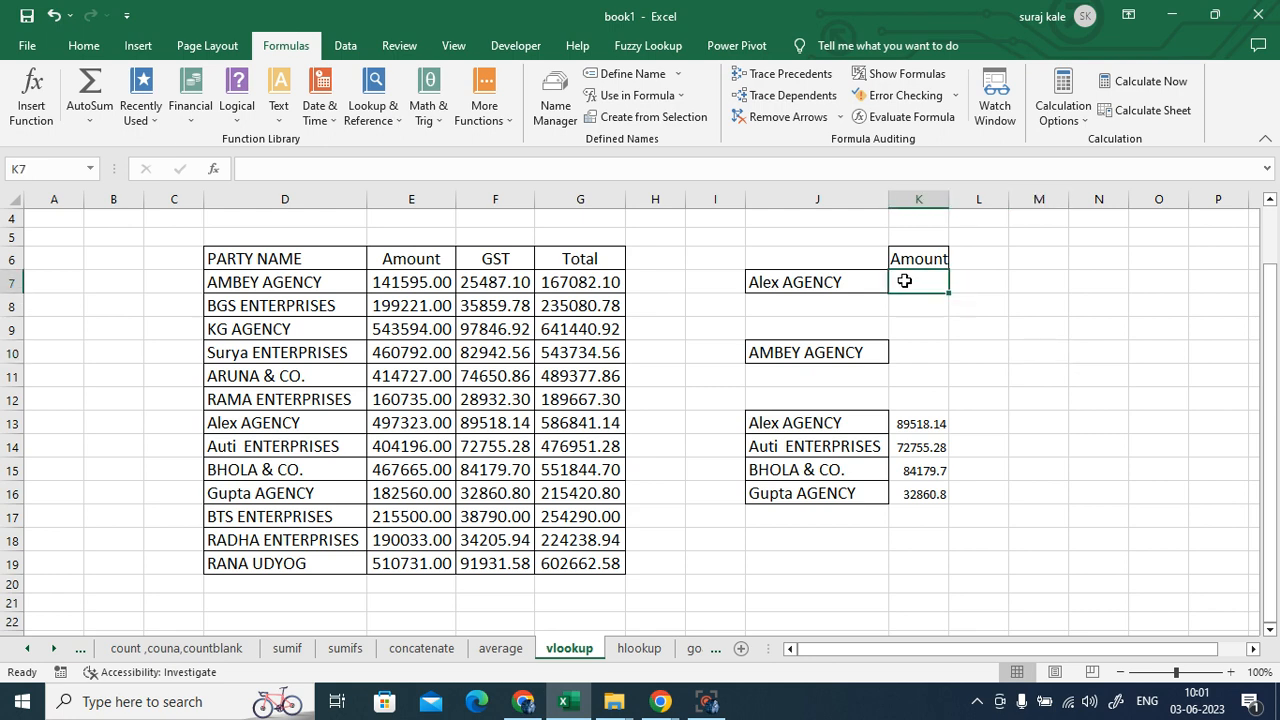
# - Start =VLOOKUP in K7 with lookup value J7 and table range D6:G19
pyautogui.write('=vl')
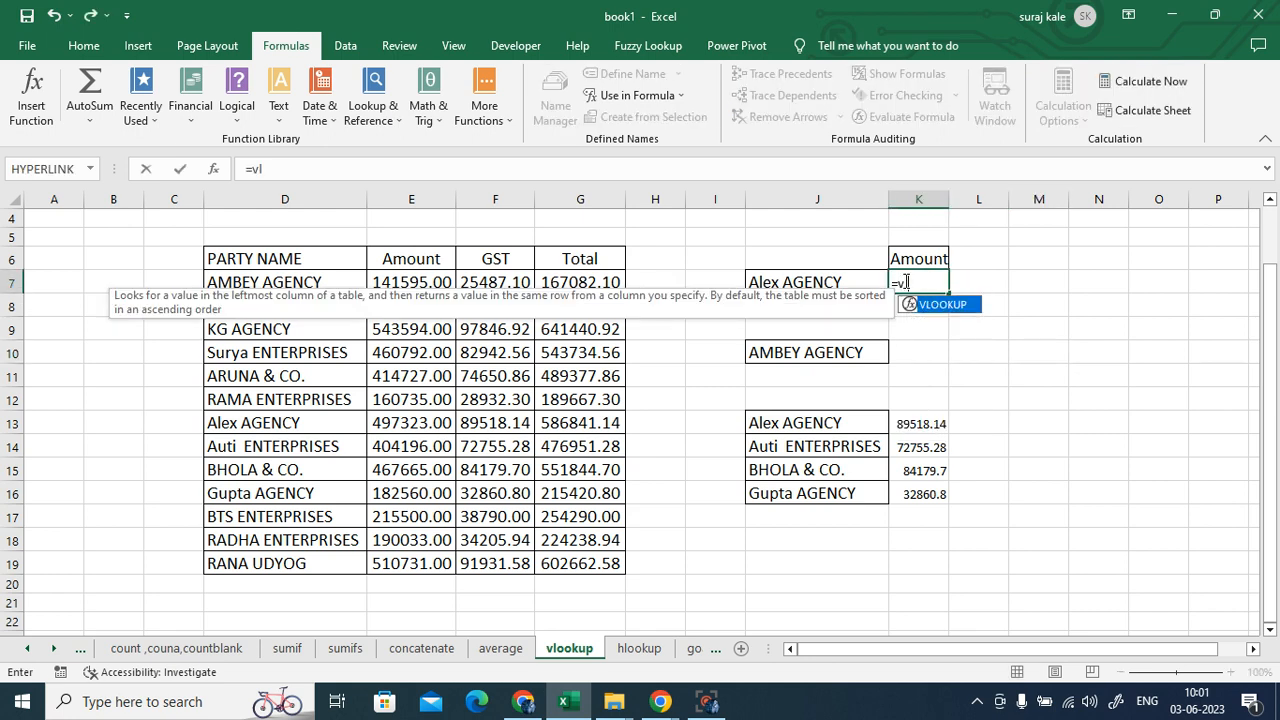
pyautogui.doubleClick(935, 305)
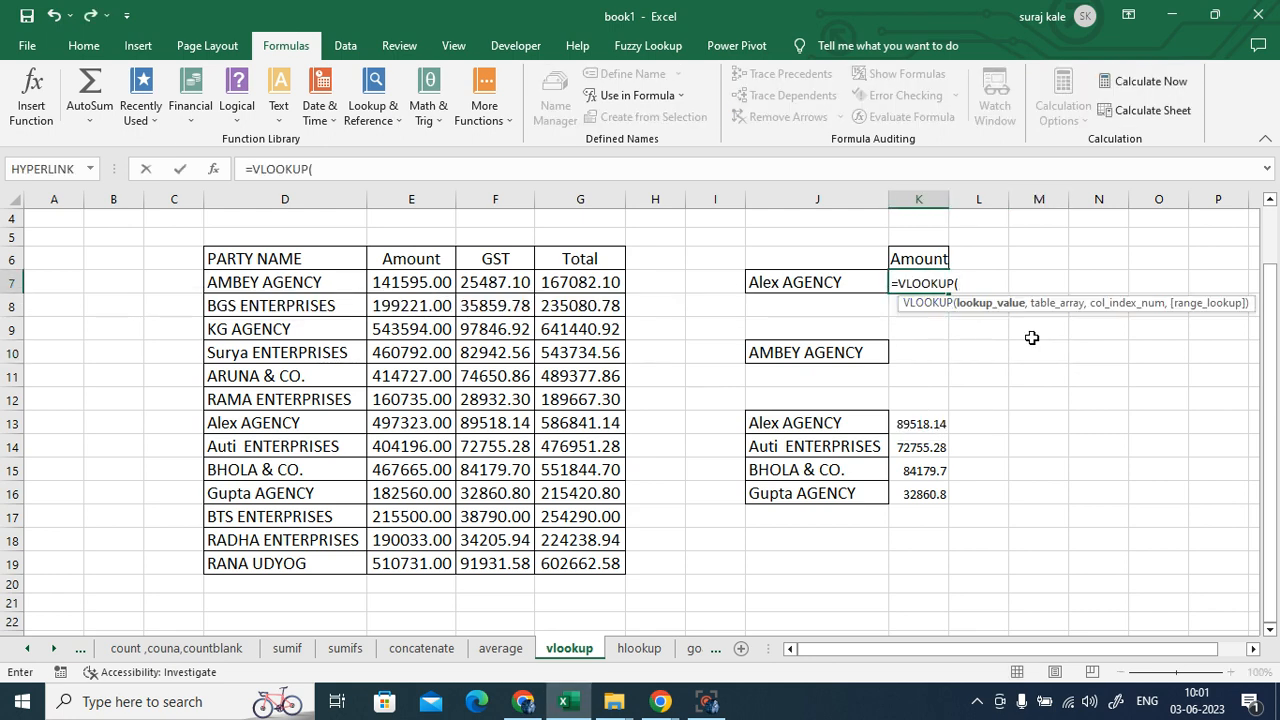
pyautogui.click(795, 281)
pyautogui.write(',')
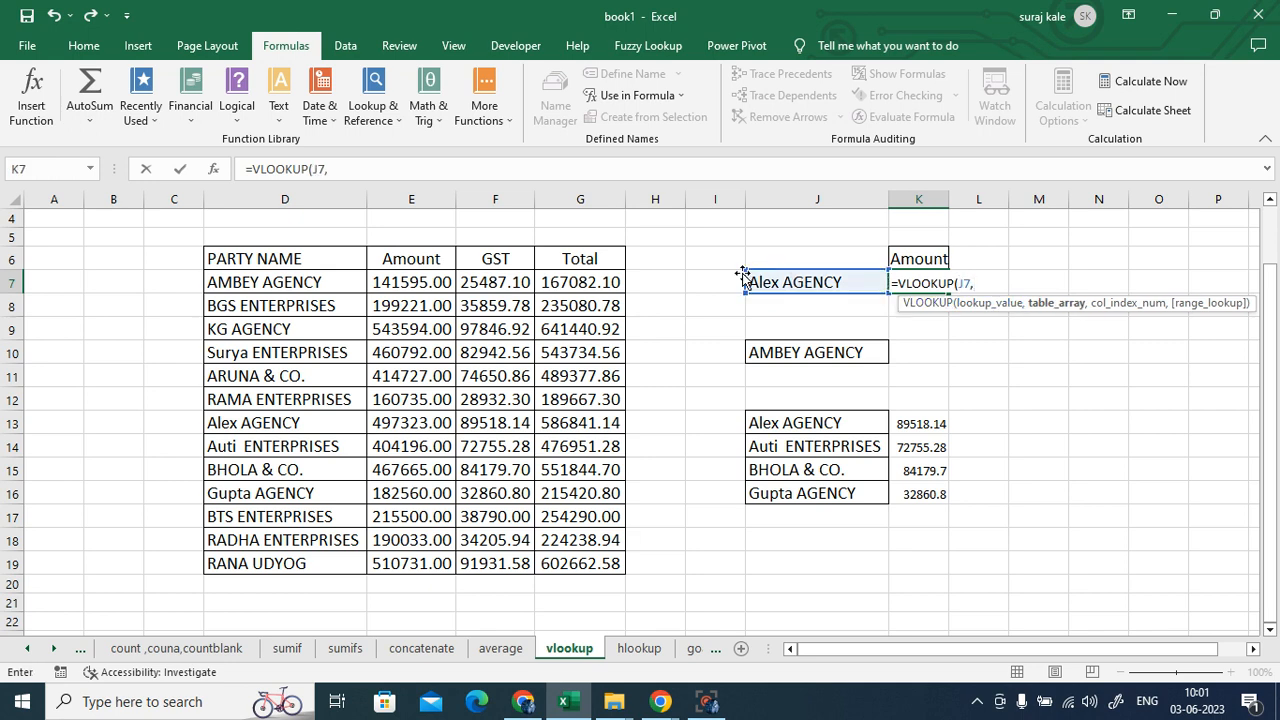
pyautogui.moveTo(230, 258); pyautogui.dragTo(594, 566)
pyautogui.write(',')
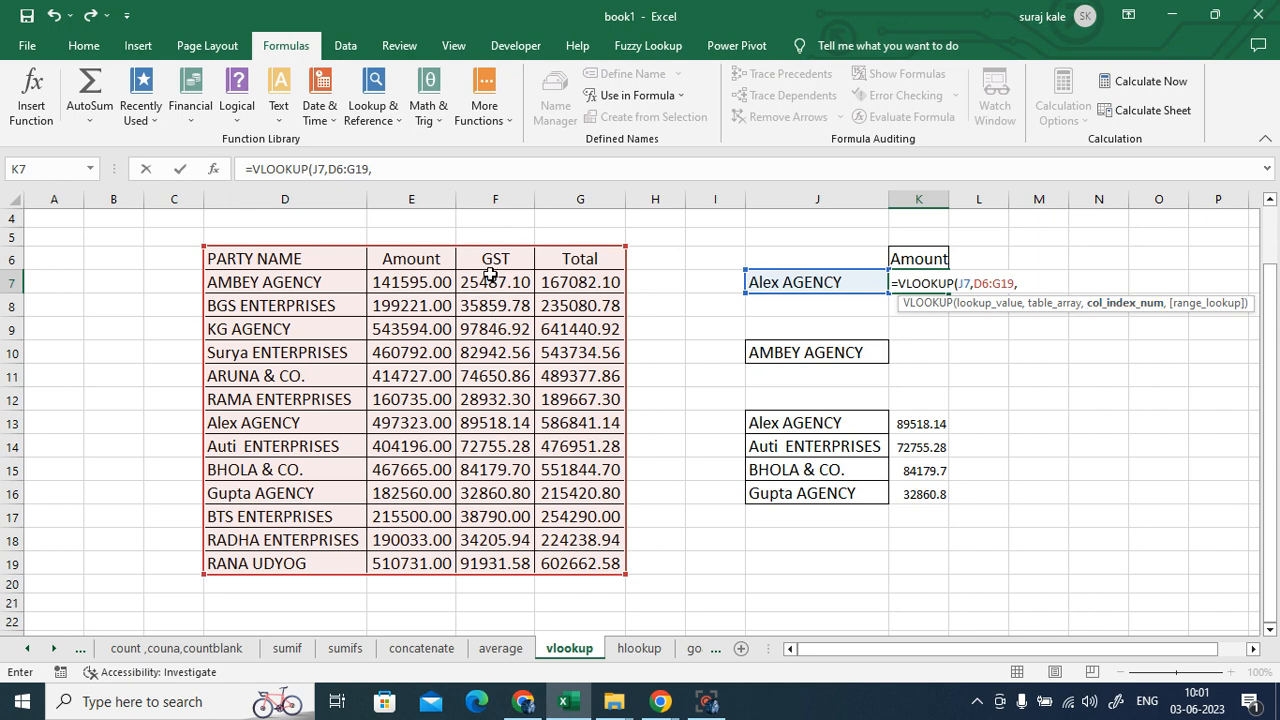
# - Add MATCH(K6,D6:G6,0) as the column index and finish with exact-match 0
pyautogui.write('match')
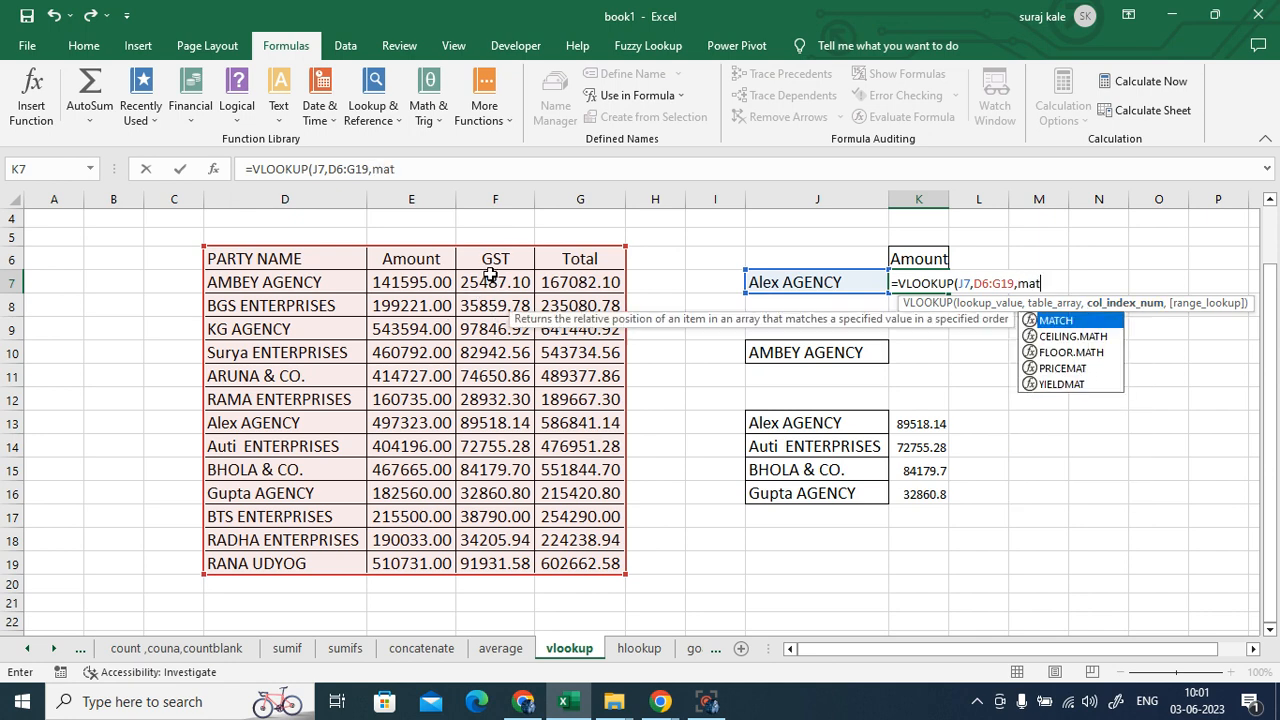
pyautogui.doubleClick(1056, 321)
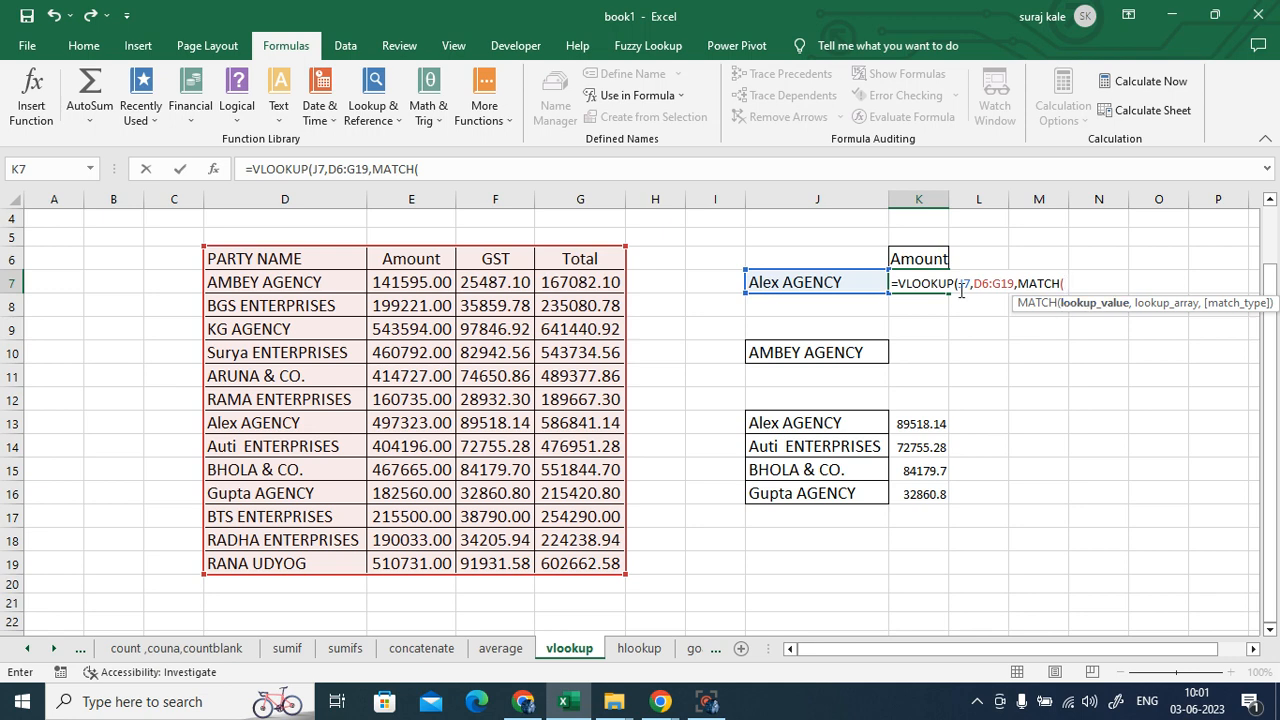
pyautogui.click(920, 258)
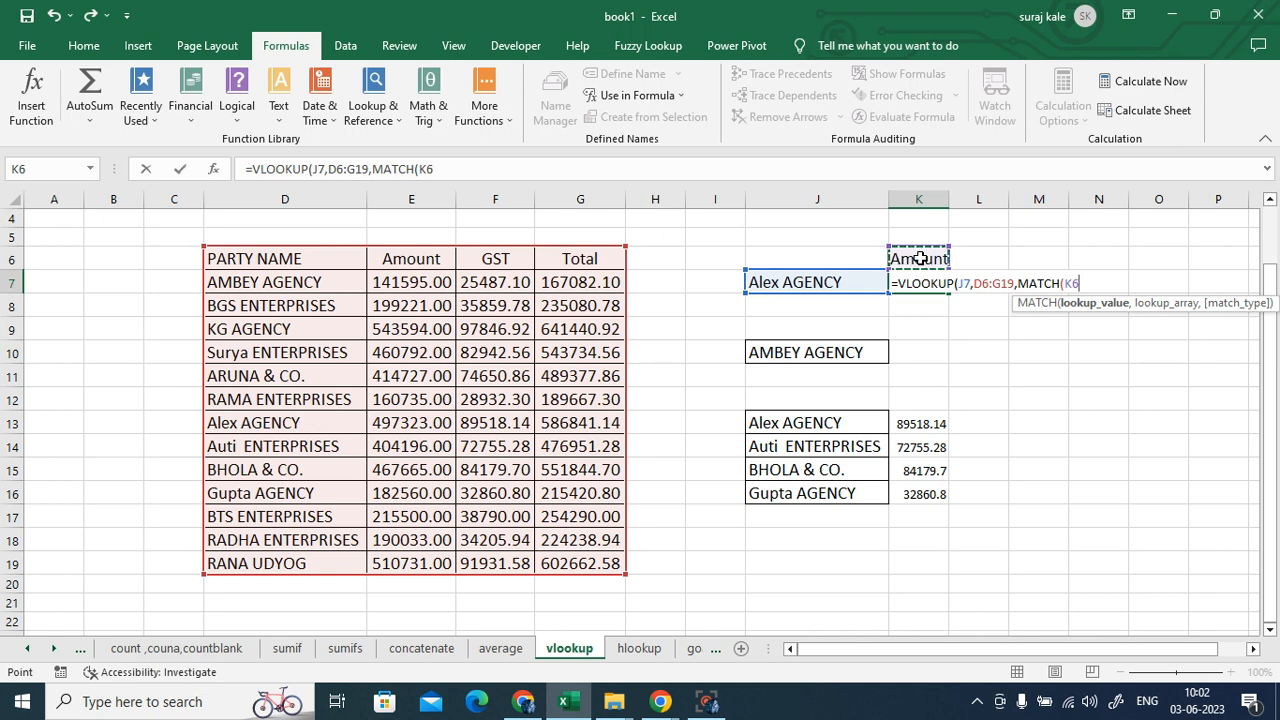
pyautogui.write(',')
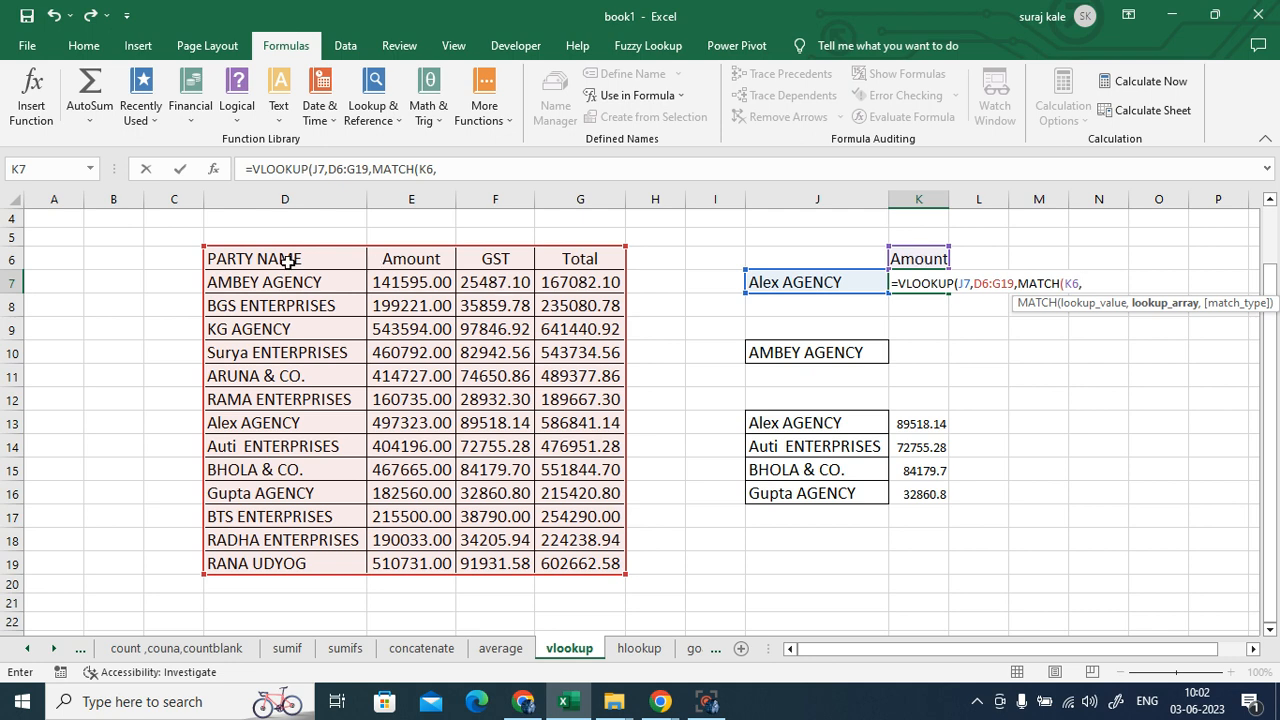
pyautogui.moveTo(230, 257); pyautogui.dragTo(405, 258)
pyautogui.moveTo(492, 259); pyautogui.dragTo(553, 255)
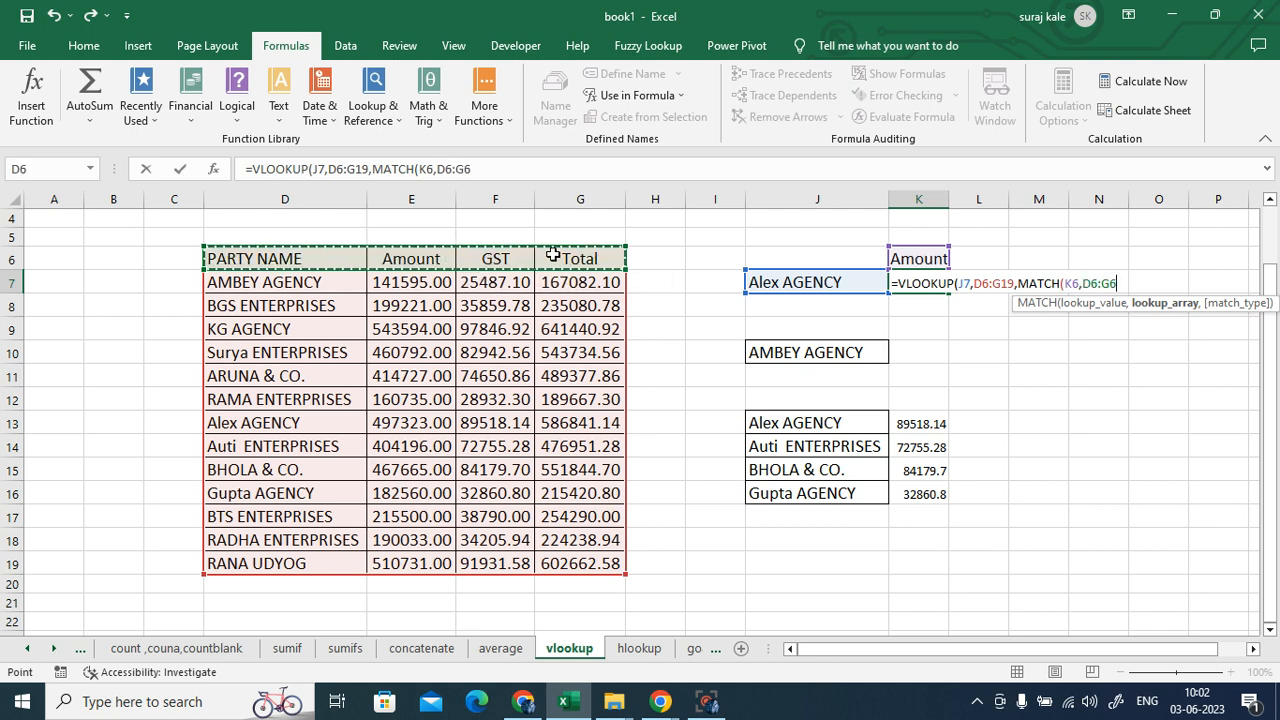
pyautogui.write(',')
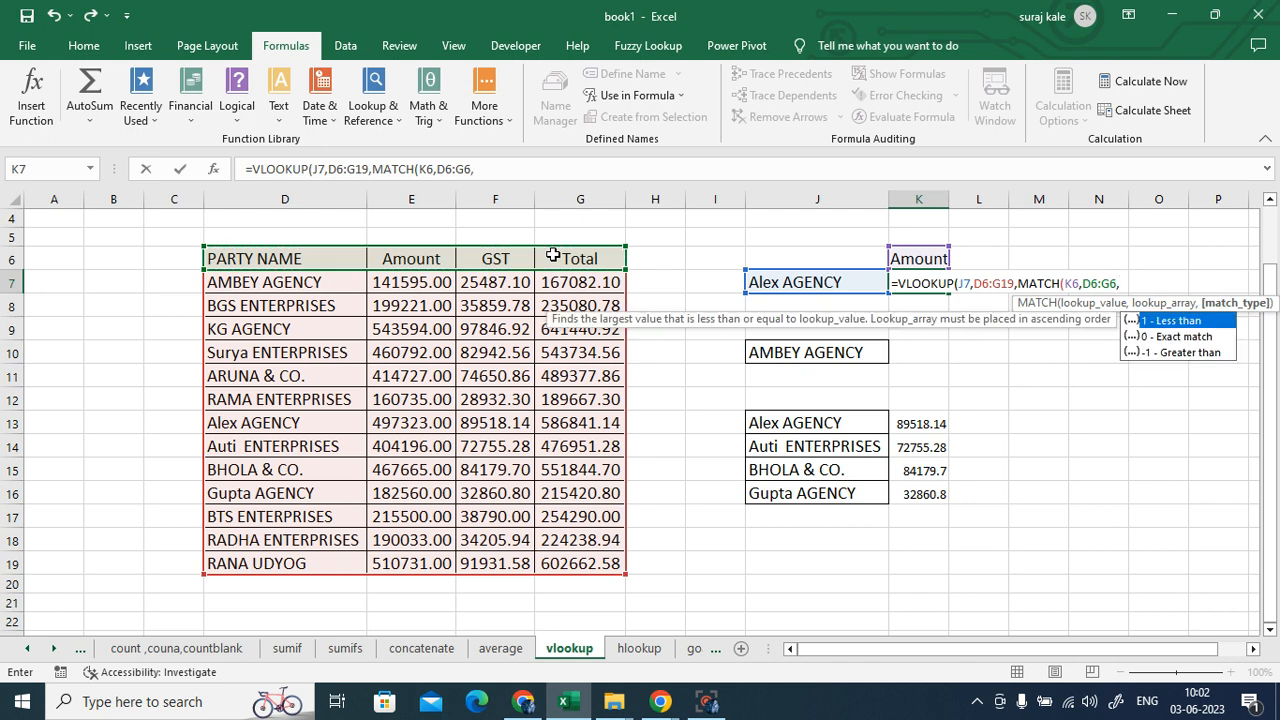
pyautogui.write('0)')
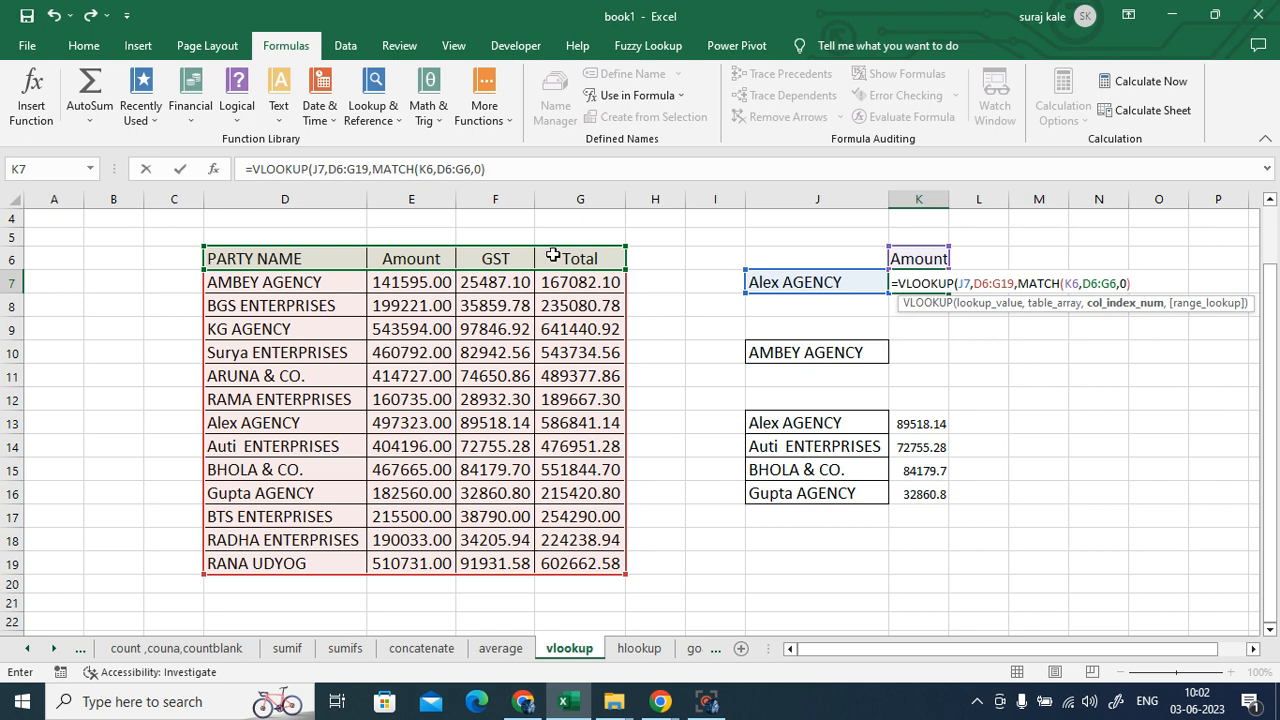
pyautogui.write(',')
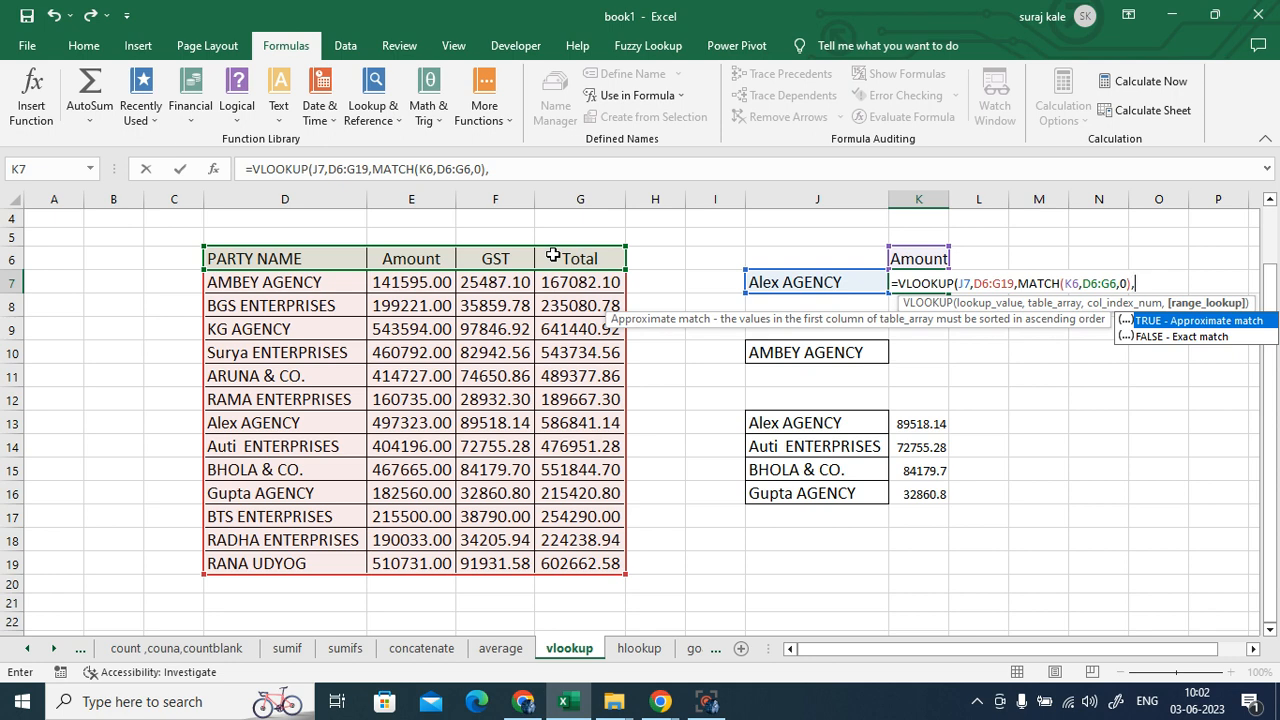
pyautogui.write('0)')
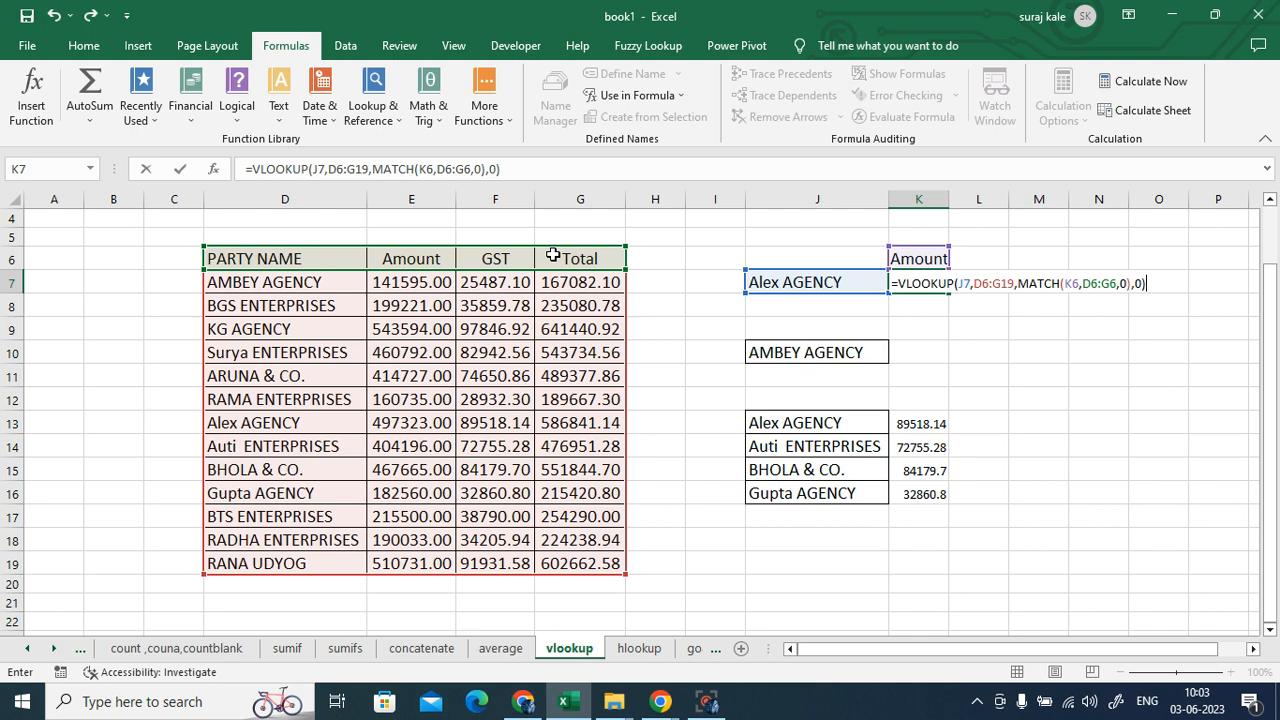
# - Cancel the K7 formula and copy ARUNA & CO. from D11 into J7, leaving K7 empty
pyautogui.press('Escape')
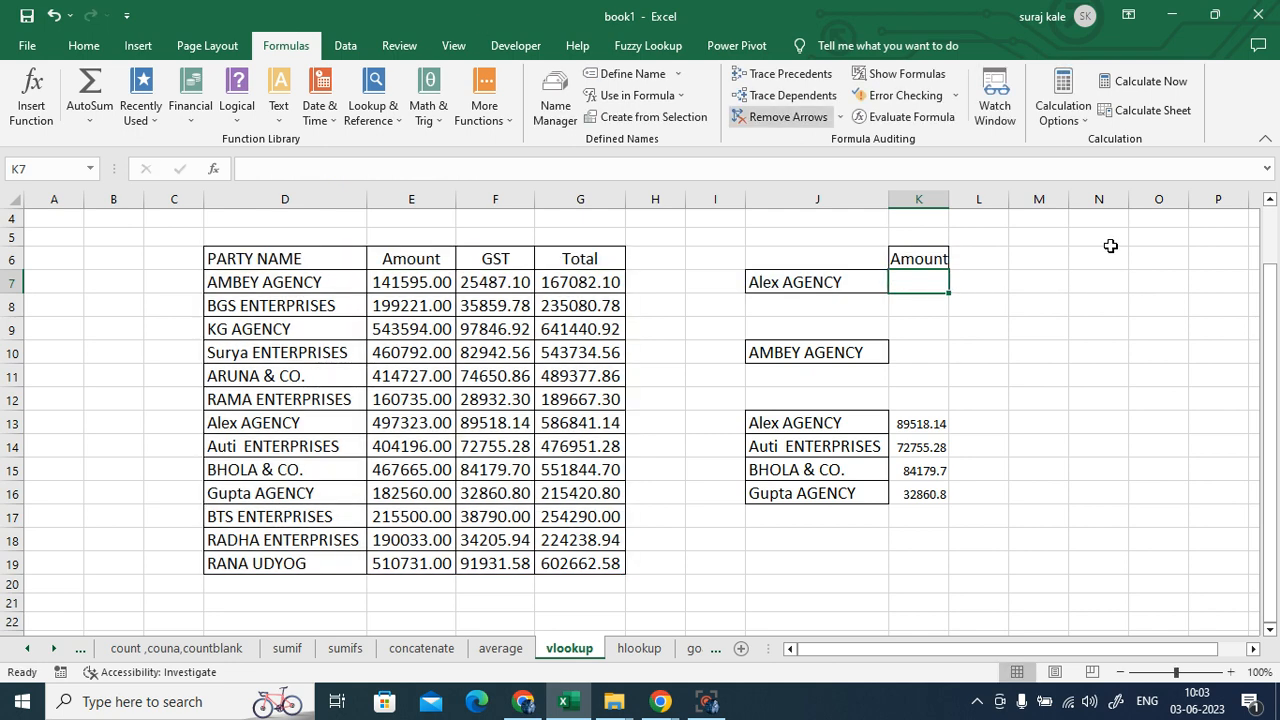
pyautogui.click(285, 376)
pyautogui.hotkey('ctrl', 'c')
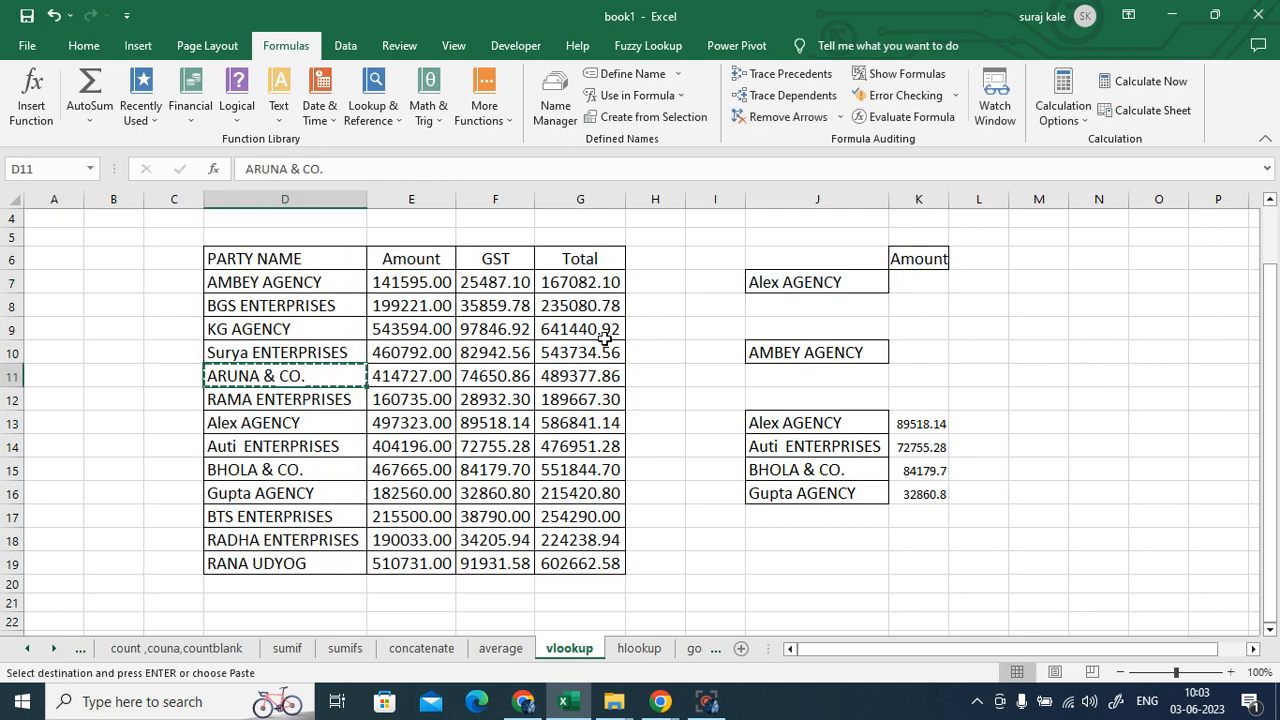
pyautogui.click(833, 284)
pyautogui.hotkey('ctrl', 'v')
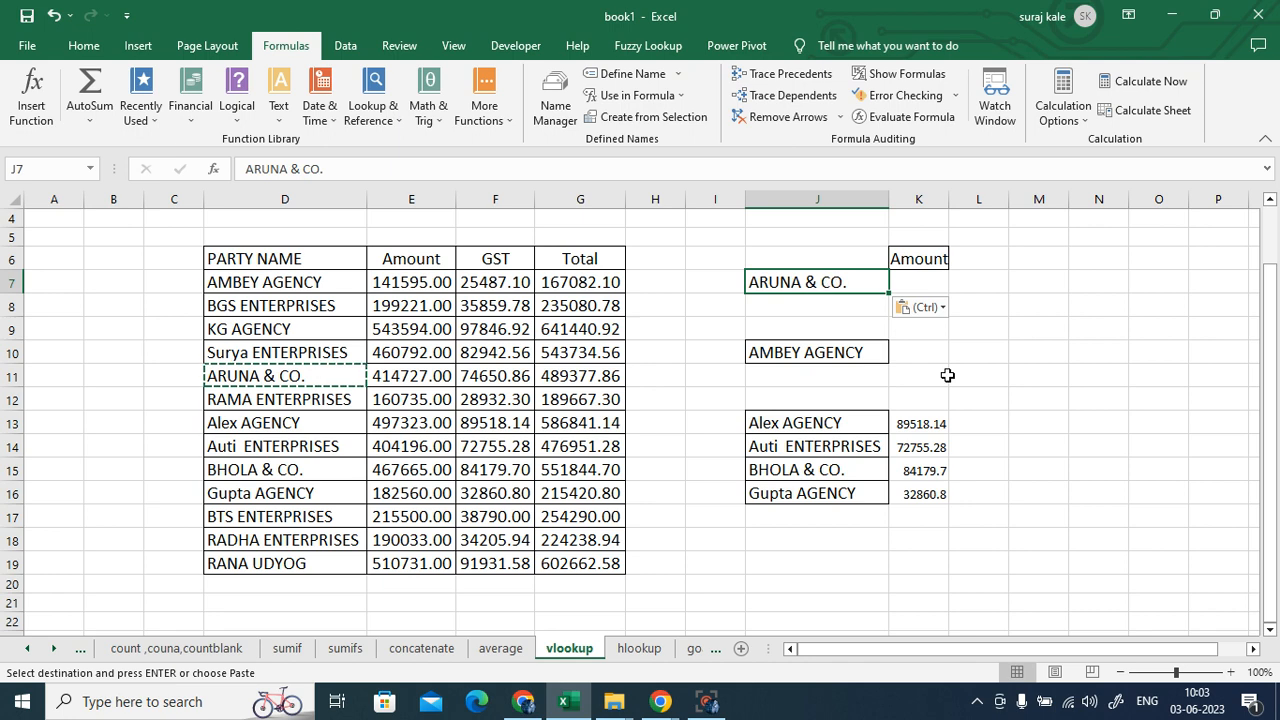
pyautogui.click(972, 379)
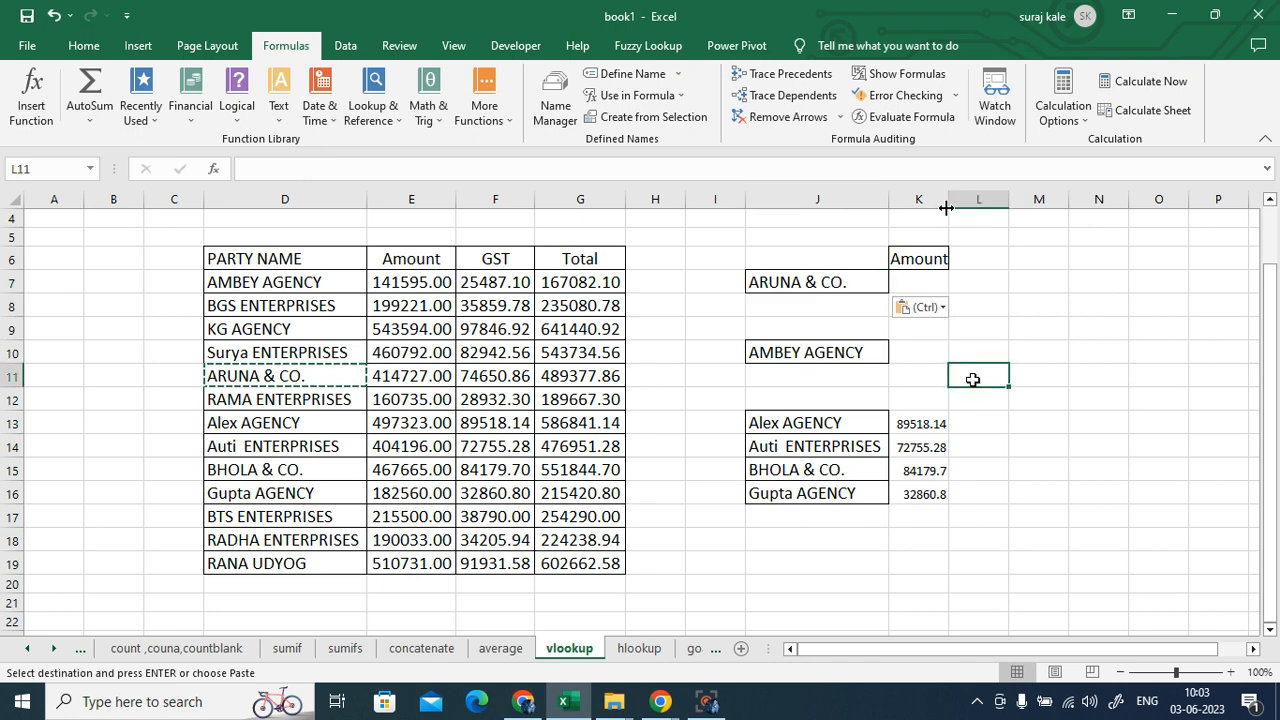
pyautogui.click(919, 281)
pyautogui.doubleClick(920, 281)
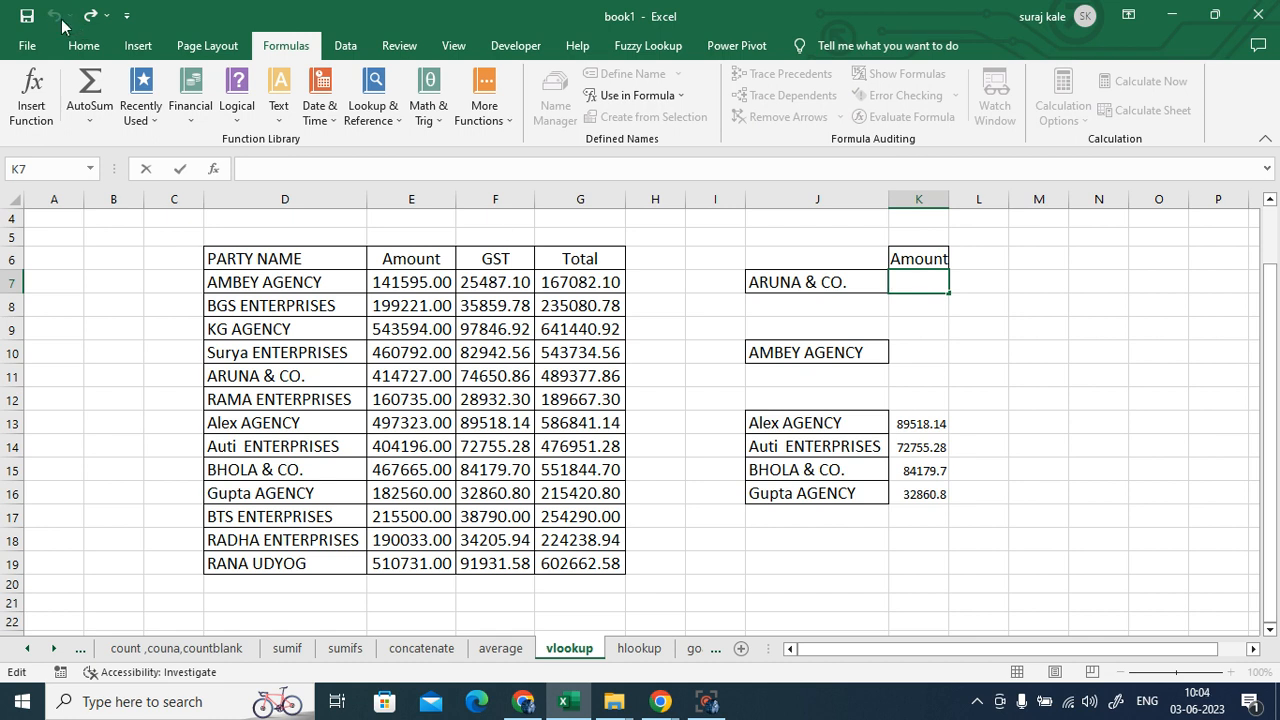
pyautogui.click(1082, 461)
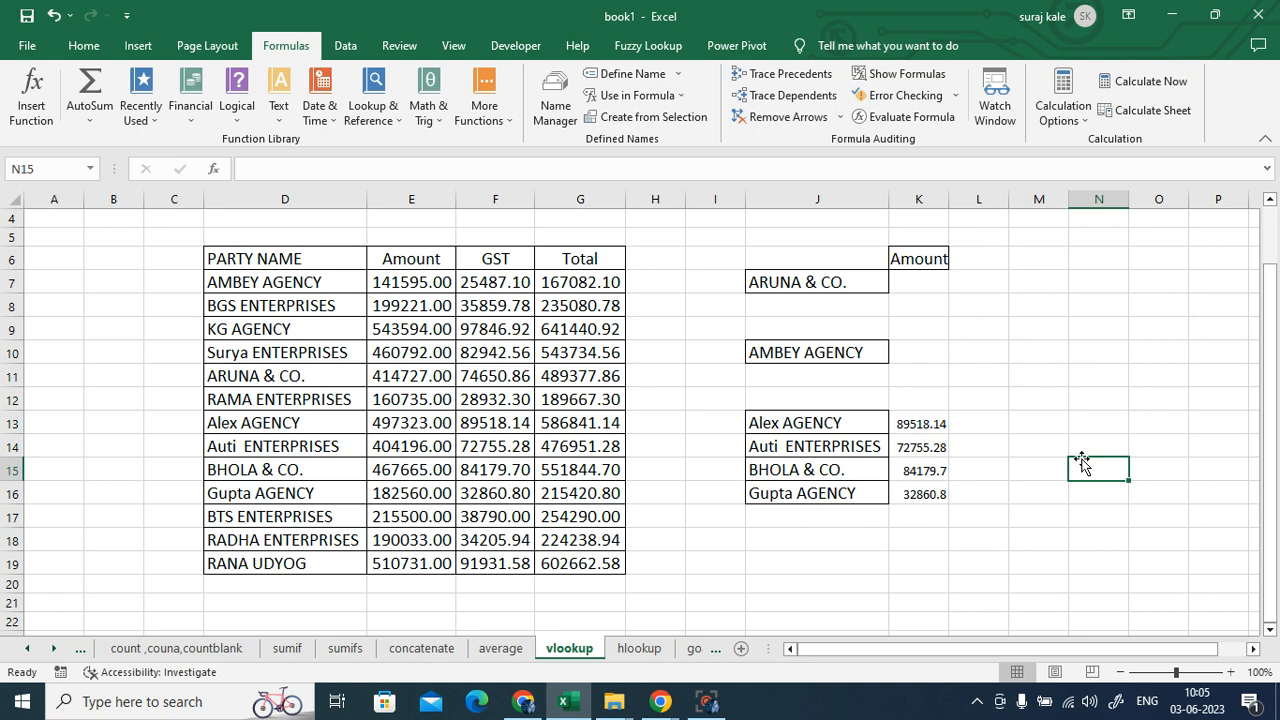
# - On the hlookup sheet, Clear All on the leftover practice cells G16:T25 below the month table
pyautogui.click(639, 649)
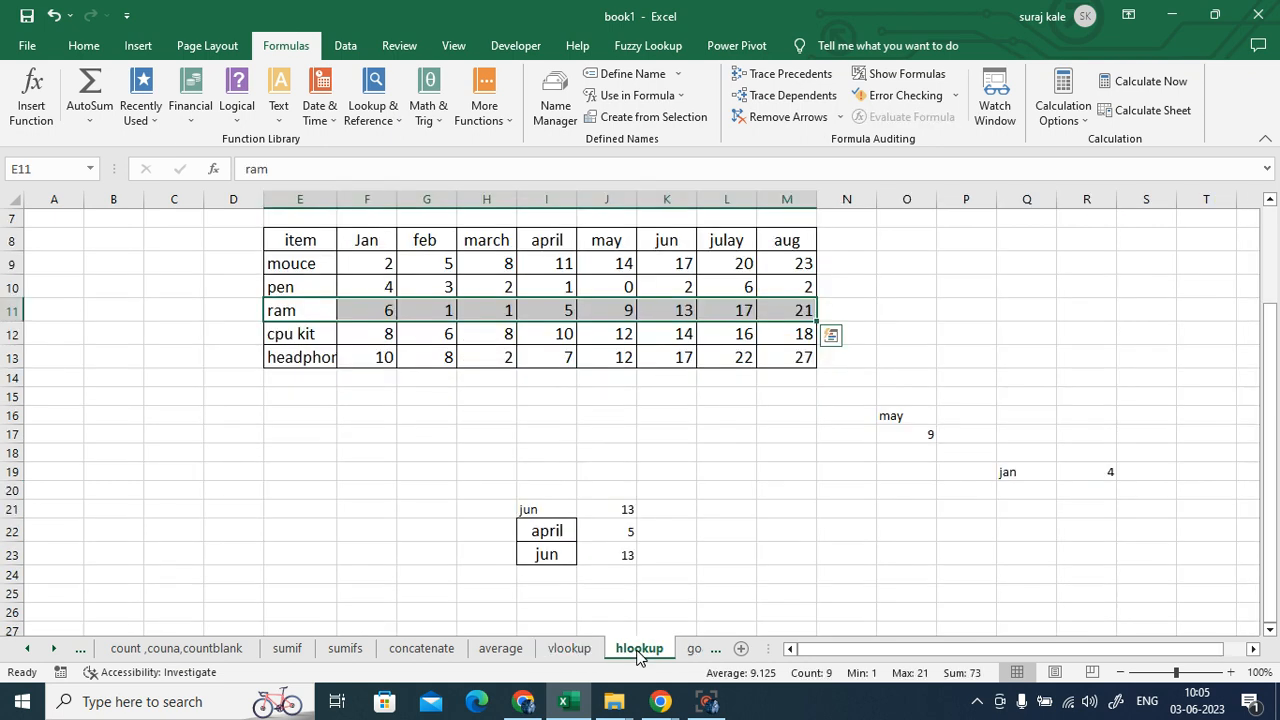
pyautogui.click(860, 585)
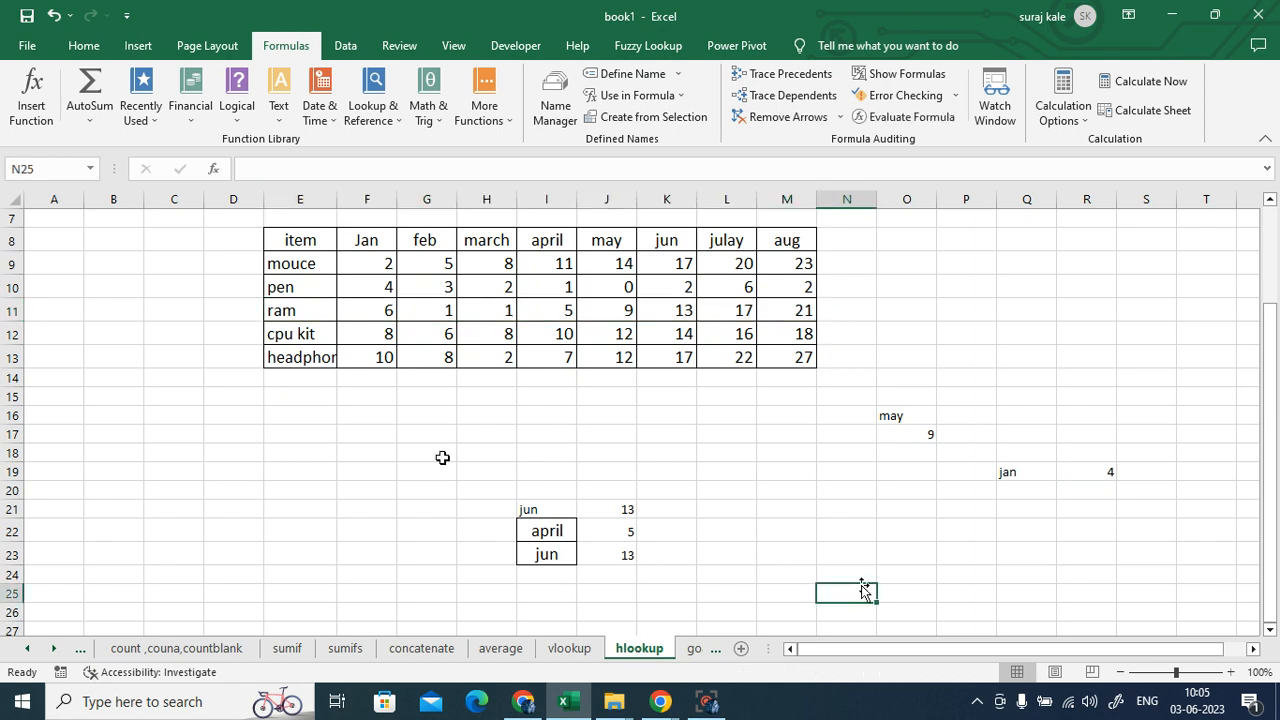
pyautogui.moveTo(440, 410); pyautogui.dragTo(1204, 597)
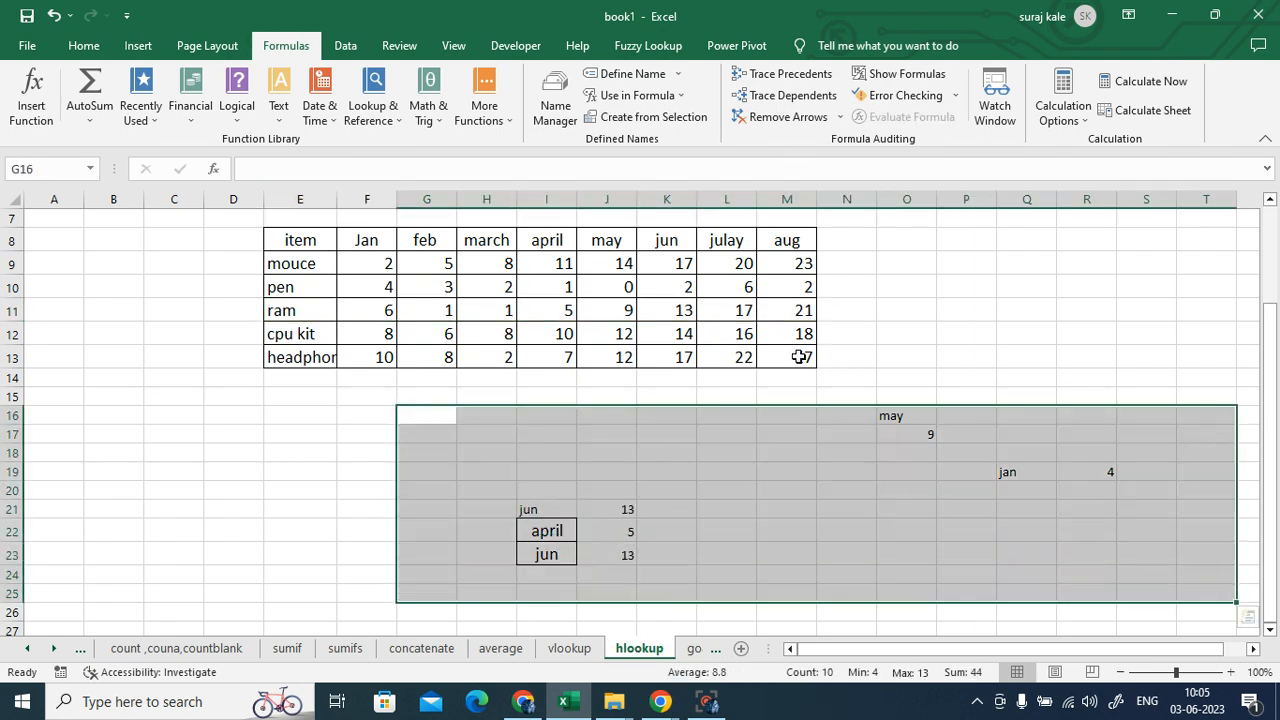
pyautogui.click(76, 46)
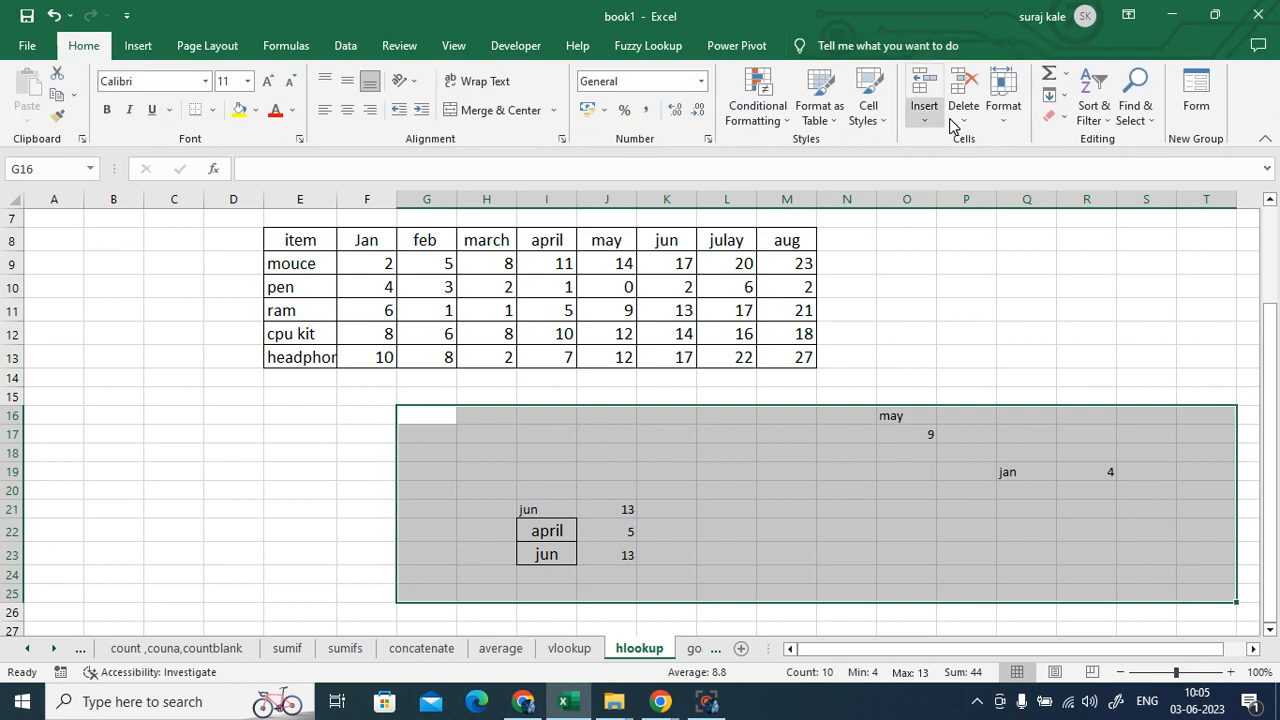
pyautogui.click(1060, 118)
pyautogui.click(1082, 139)
pyautogui.click(912, 470)
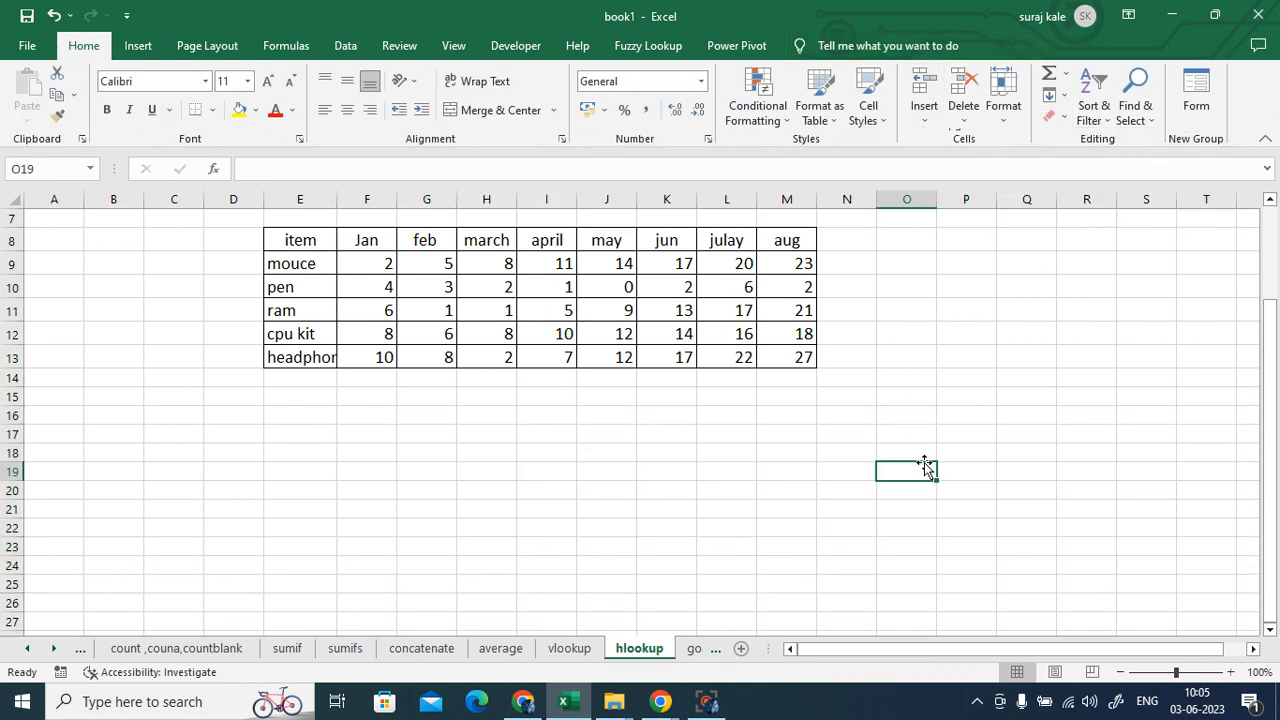
# - Drag the E/F border right so 'headphone' in the item column fits
pyautogui.scroll(1, 836, 498)
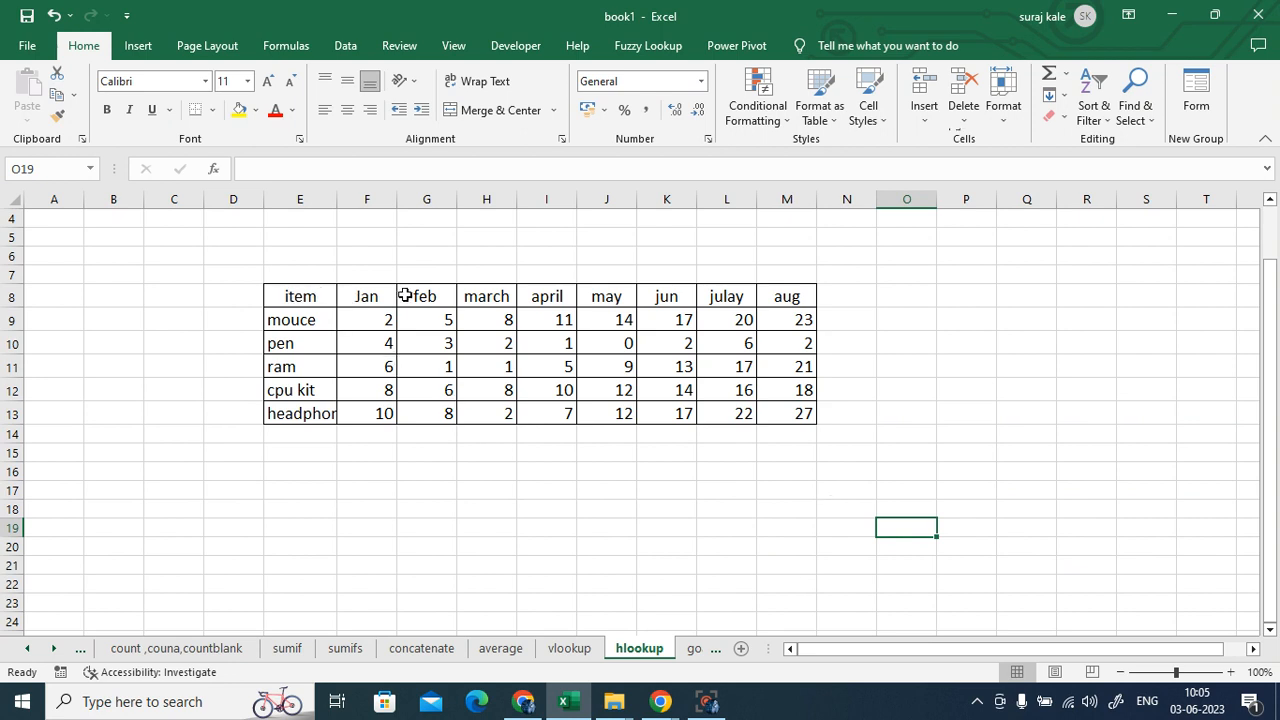
pyautogui.click(297, 327)
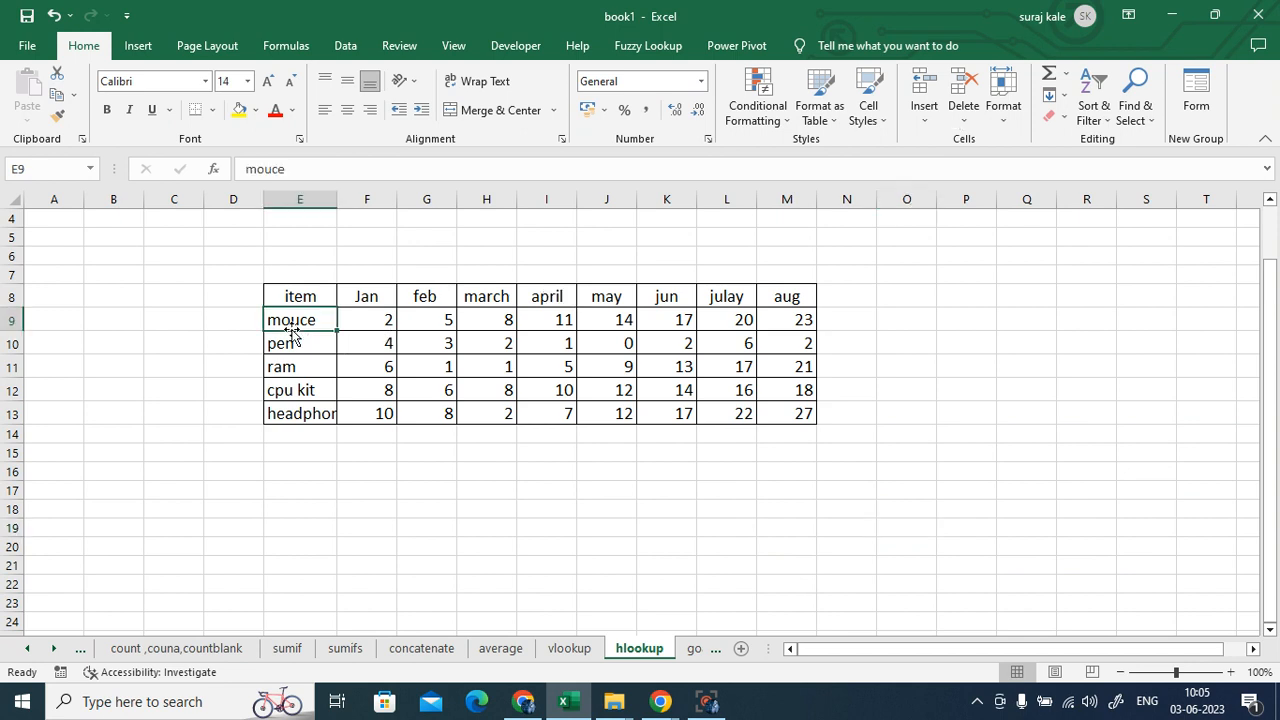
pyautogui.click(295, 343)
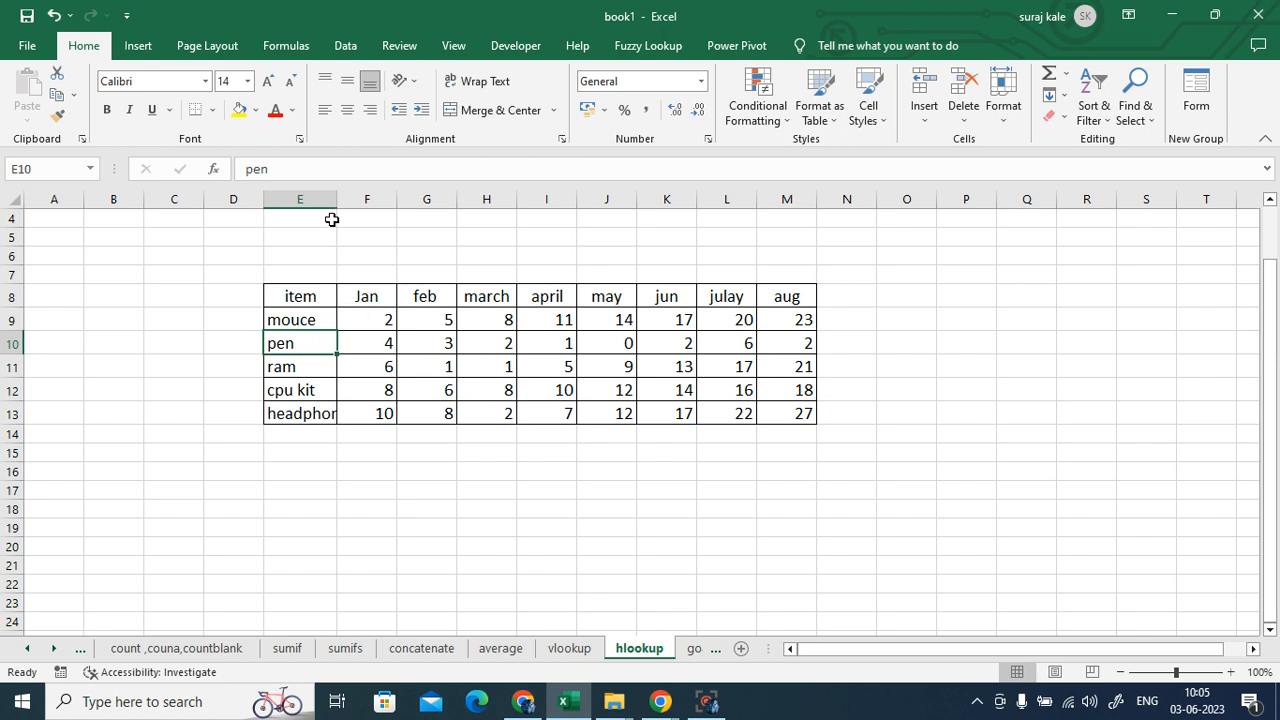
pyautogui.moveTo(337, 199); pyautogui.dragTo(355, 199)
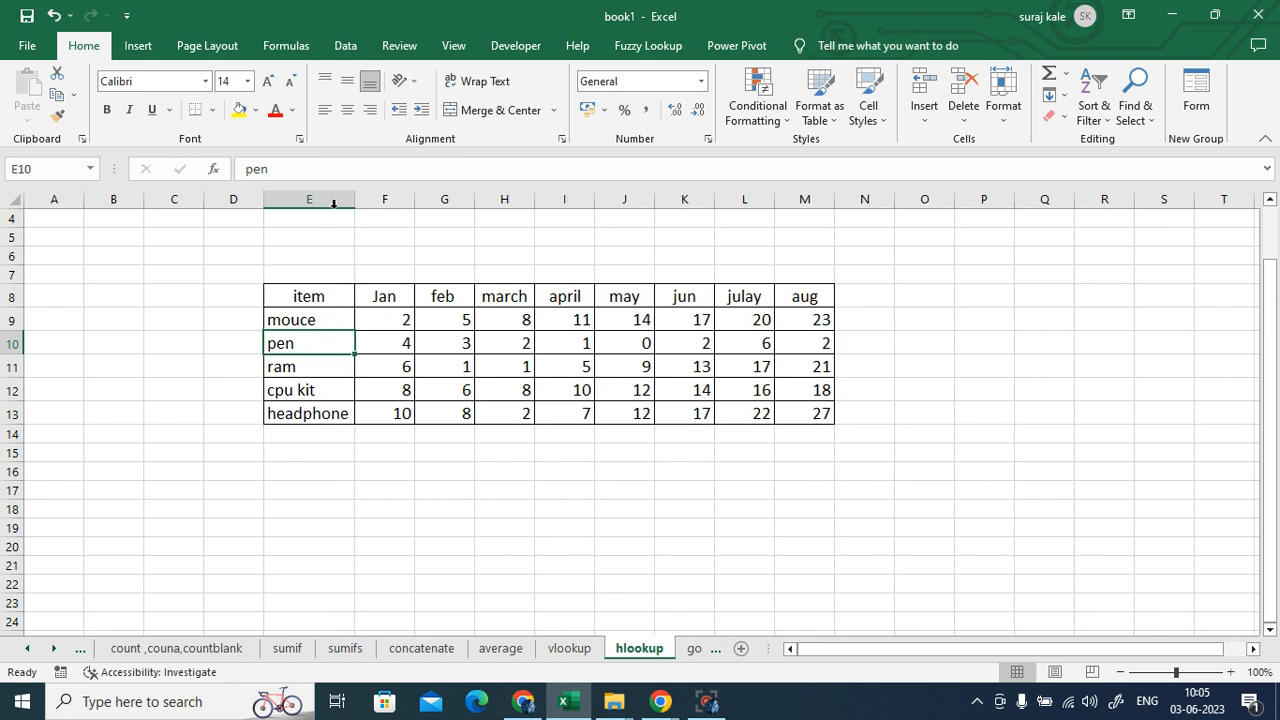
# - Copy the march header from H8
pyautogui.click(505, 295)
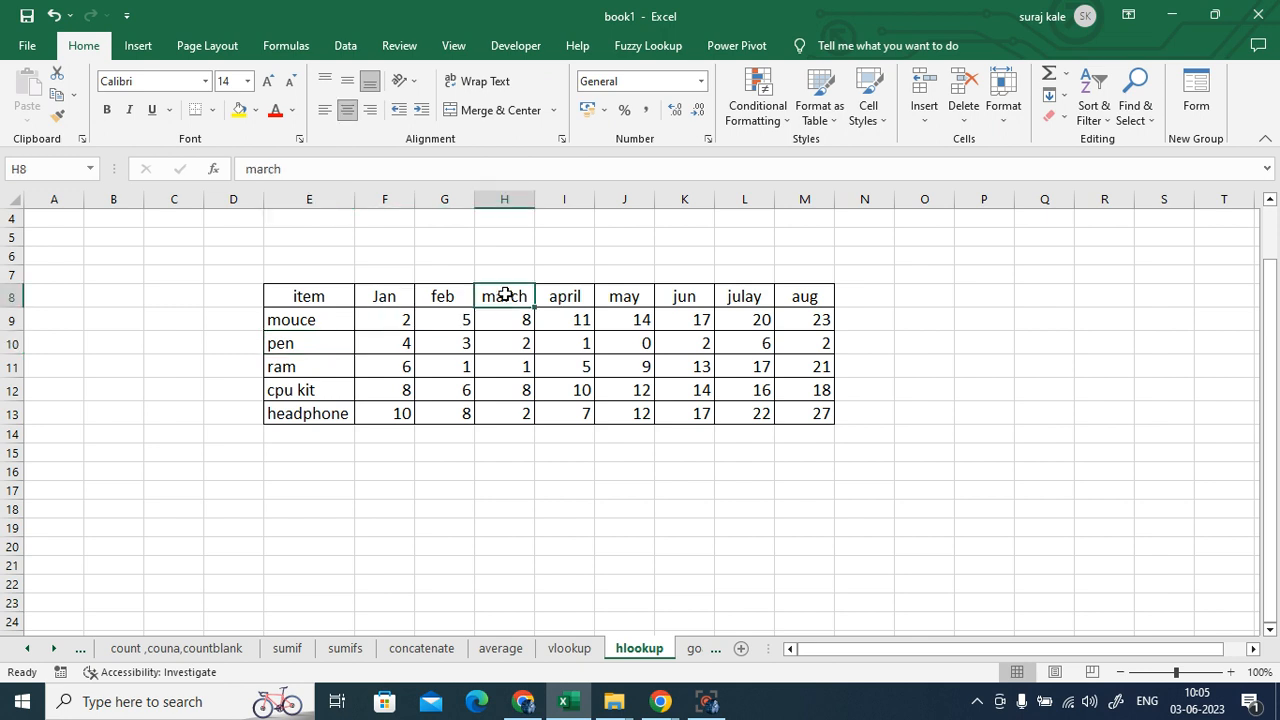
pyautogui.hotkey('ctrl', 'c')
pyautogui.click(624, 527)
pyautogui.hotkey('ctrl', 'c')
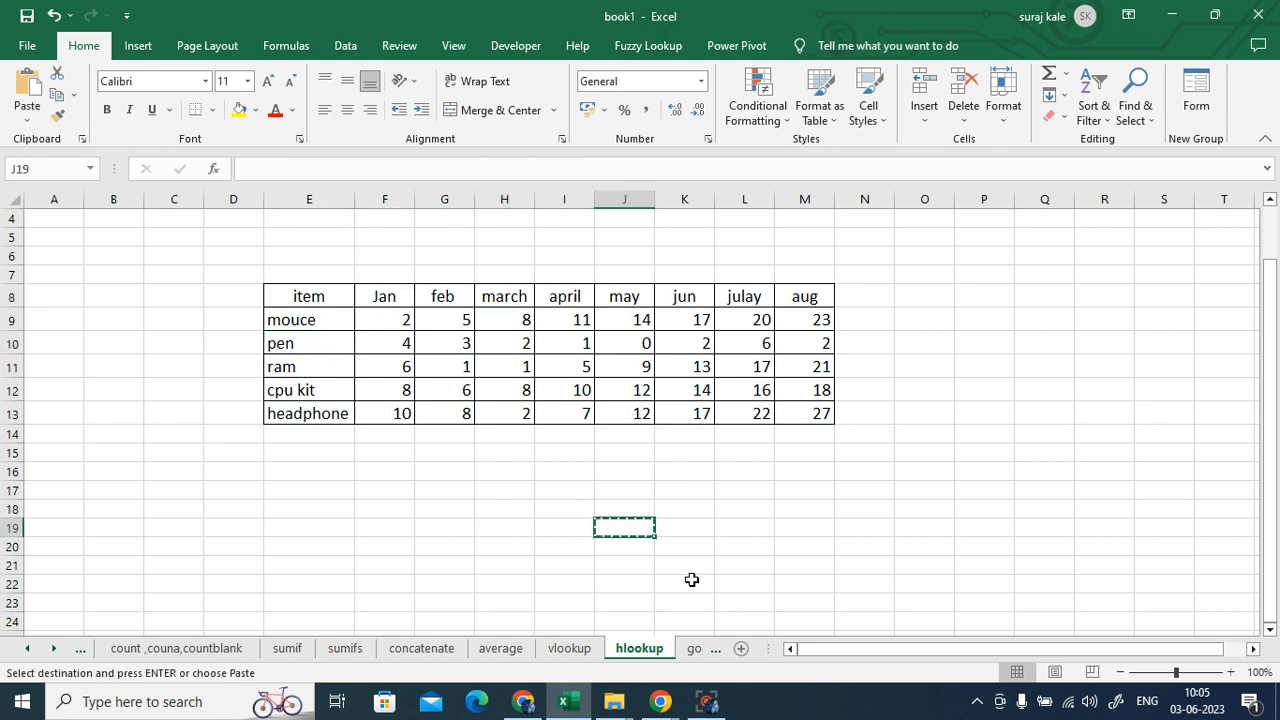
# - Undo the column E widening and cancel the pending copy
pyautogui.hotkey('ctrl', 'z')
pyautogui.click(729, 527)
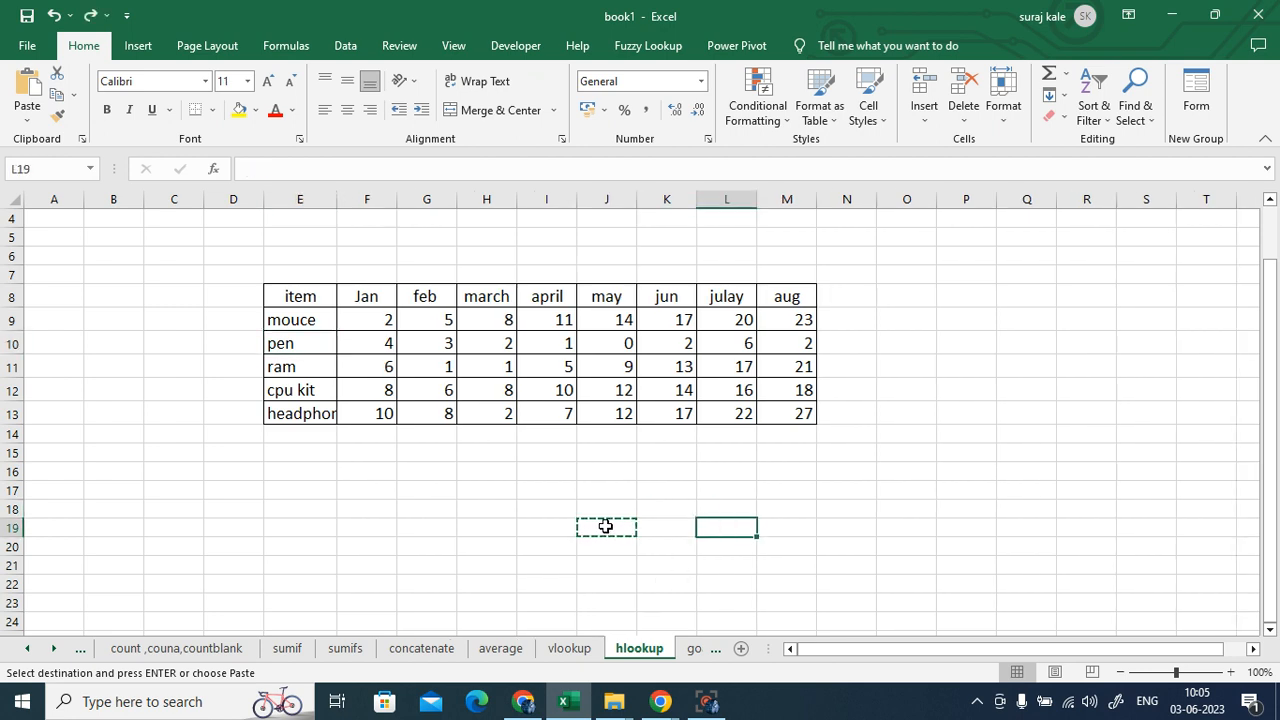
pyautogui.press('Escape')
# - Copy the april header from I8 into O9
pyautogui.click(547, 297)
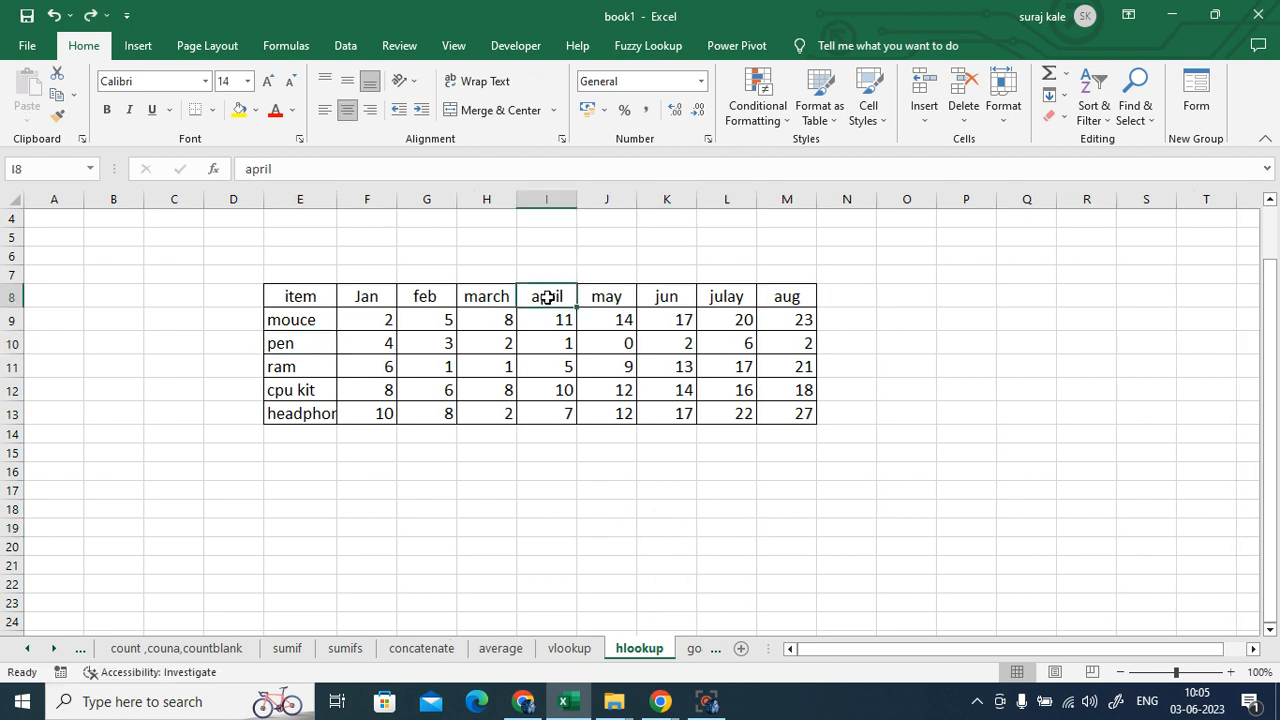
pyautogui.hotkey('ctrl', 'c')
pyautogui.click(891, 328)
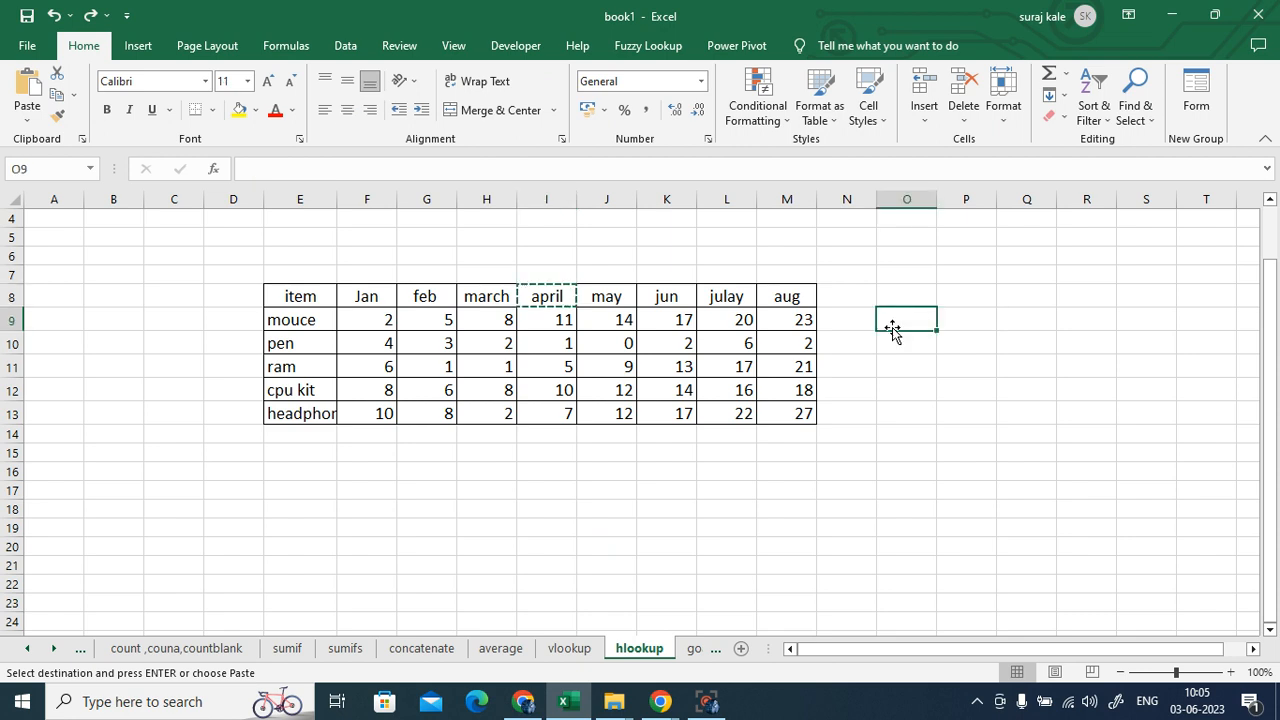
pyautogui.hotkey('ctrl', 'v')
pyautogui.click(928, 383)
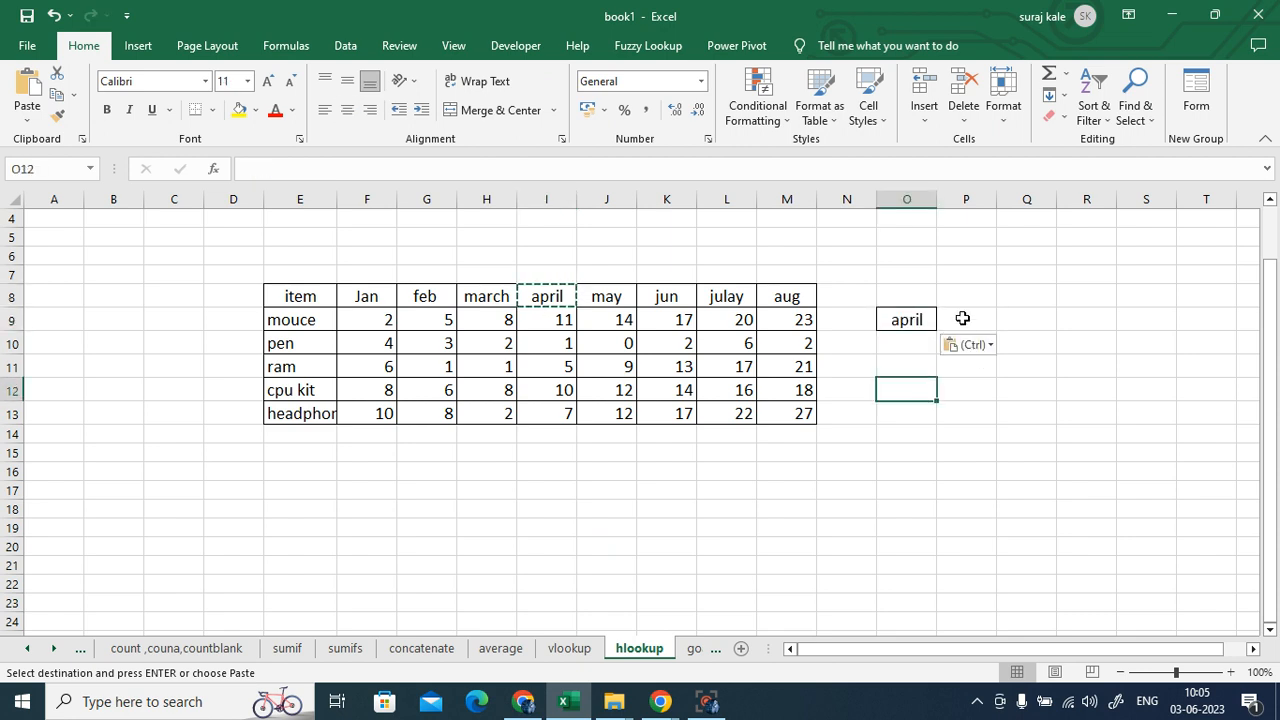
pyautogui.click(962, 316)
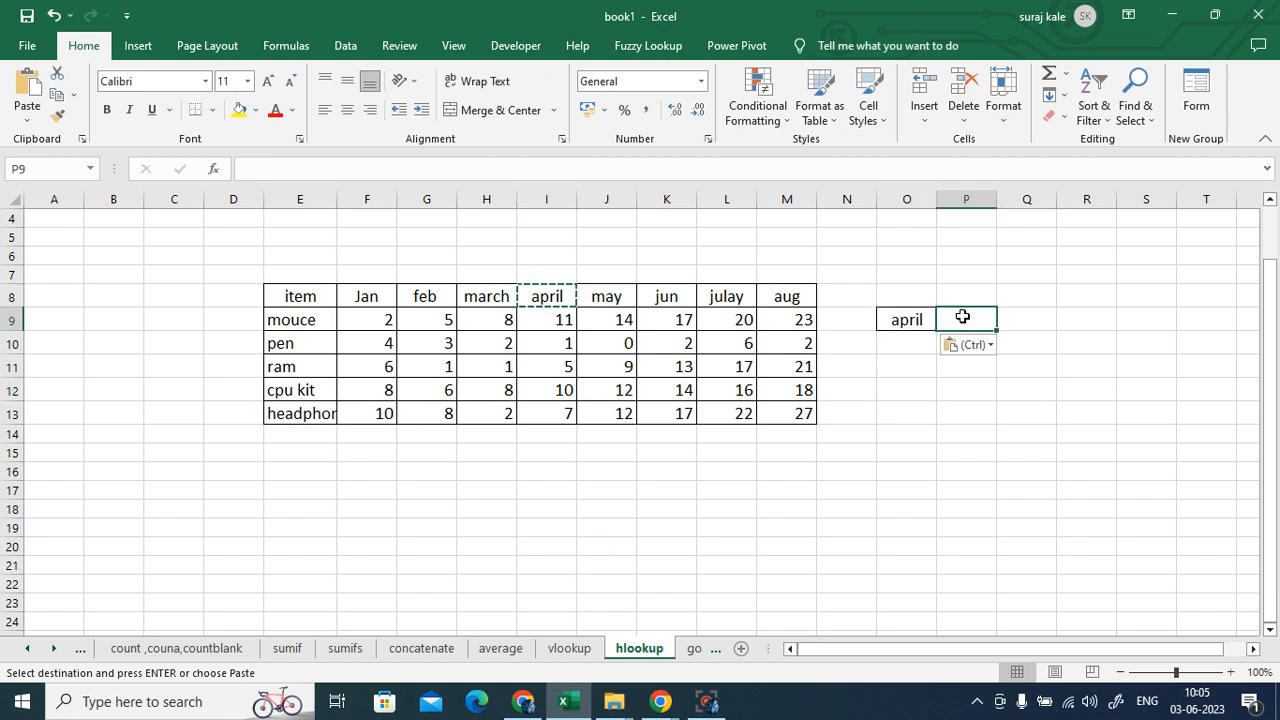
# - Copy the item ram from E11 into P8, then select P9
pyautogui.click(282, 368)
pyautogui.hotkey('ctrl', 'c')
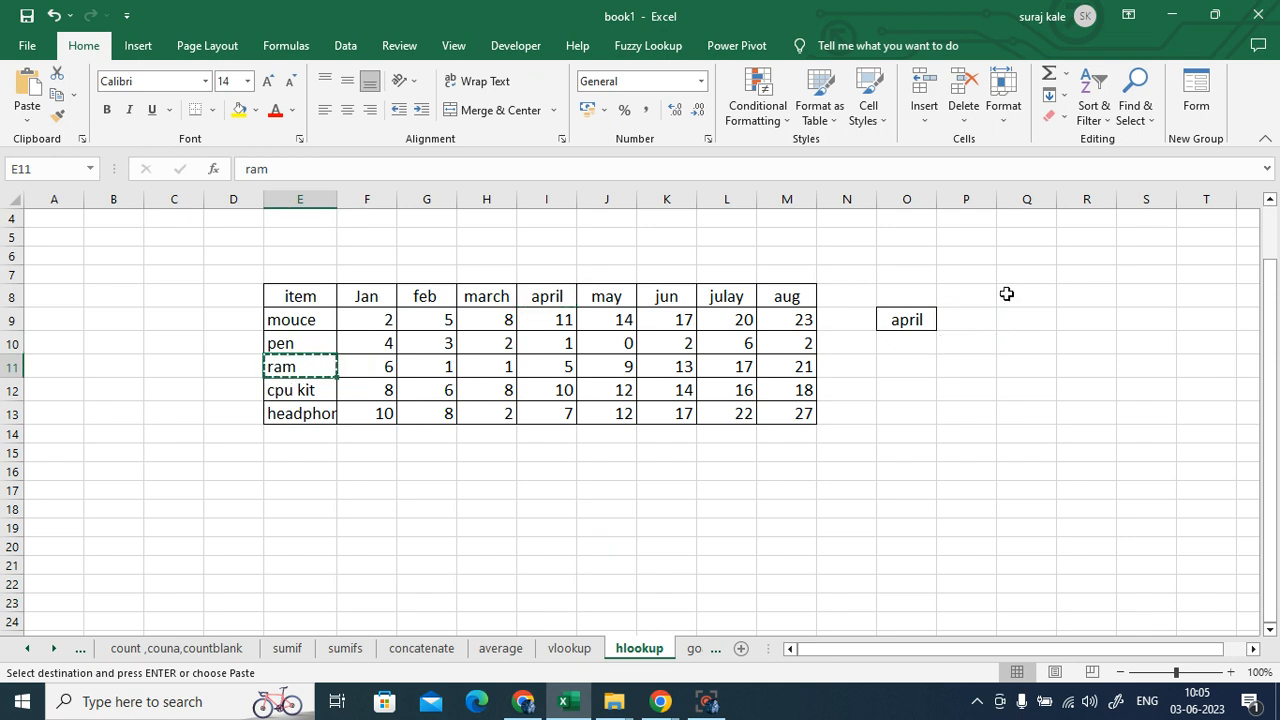
pyautogui.click(974, 292)
pyautogui.hotkey('ctrl', 'v')
pyautogui.click(983, 369)
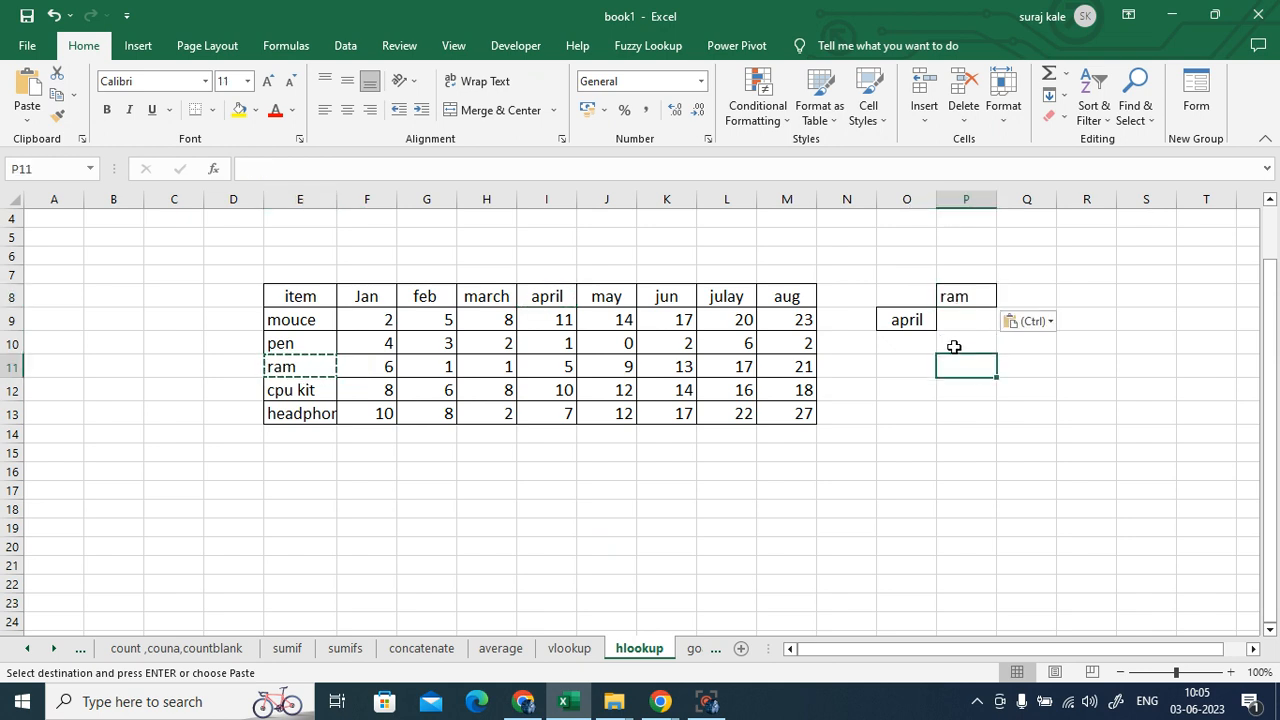
pyautogui.click(958, 321)
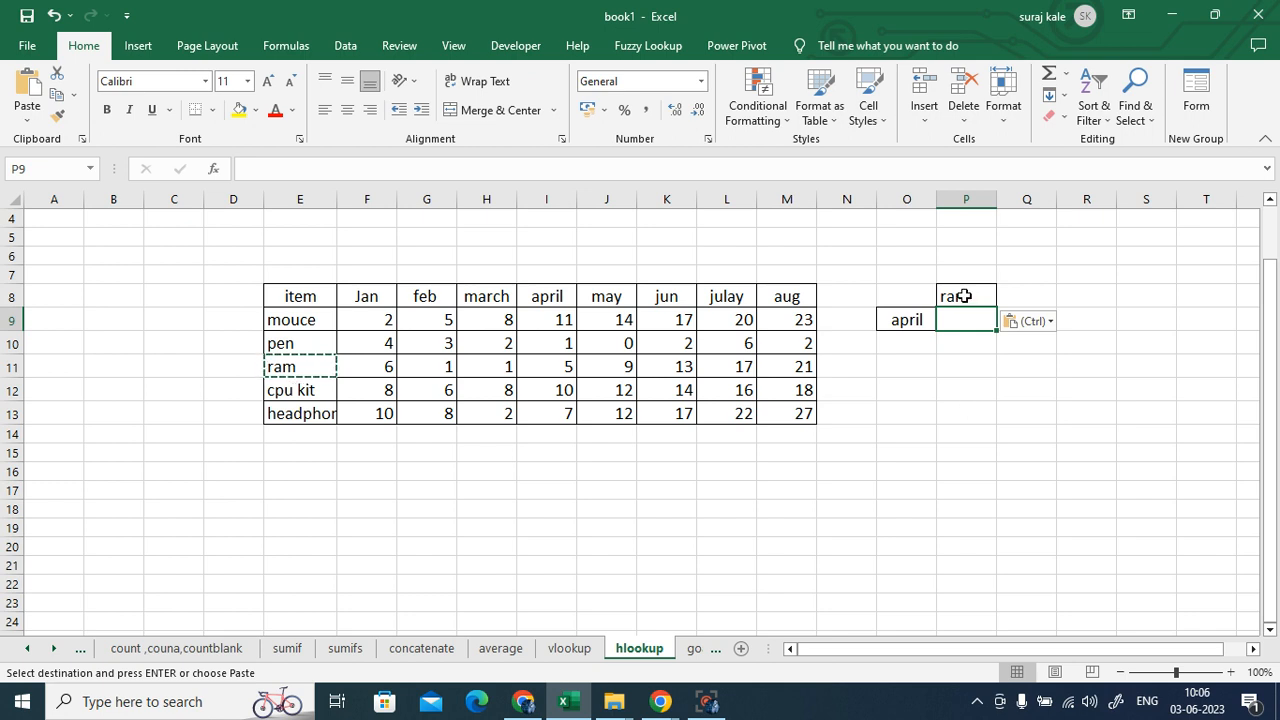
pyautogui.click(902, 322)
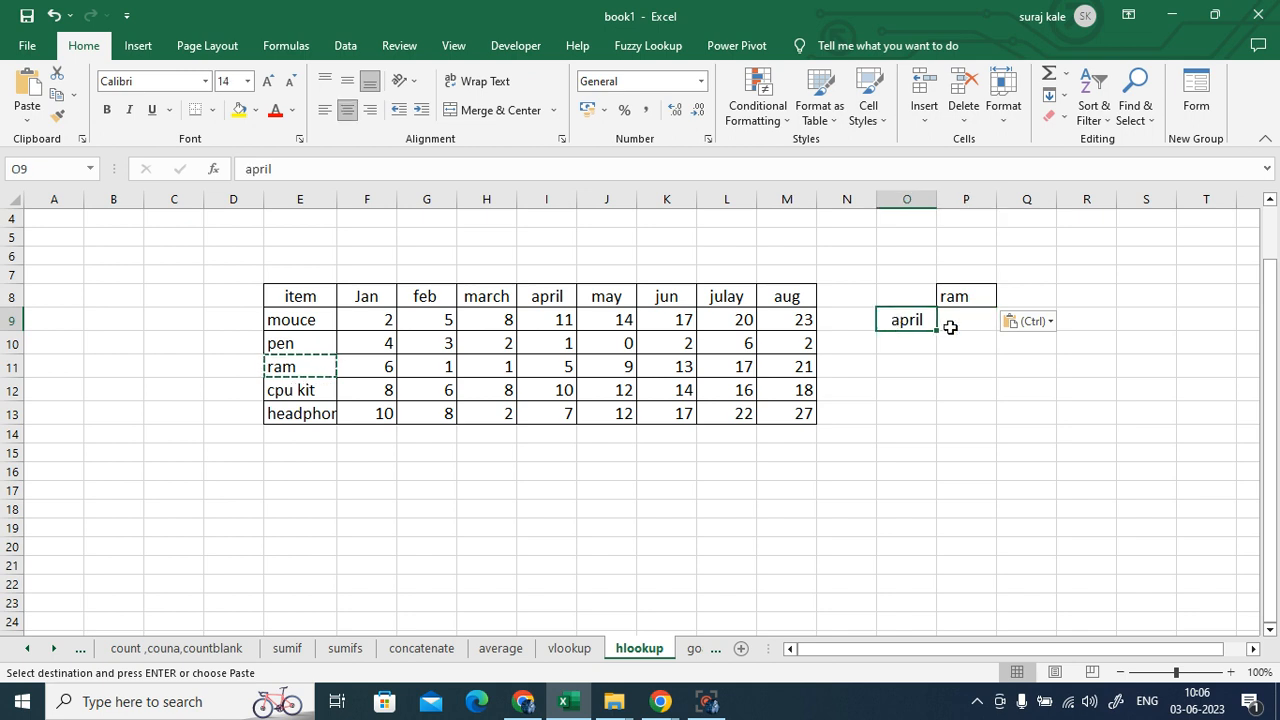
pyautogui.click(956, 323)
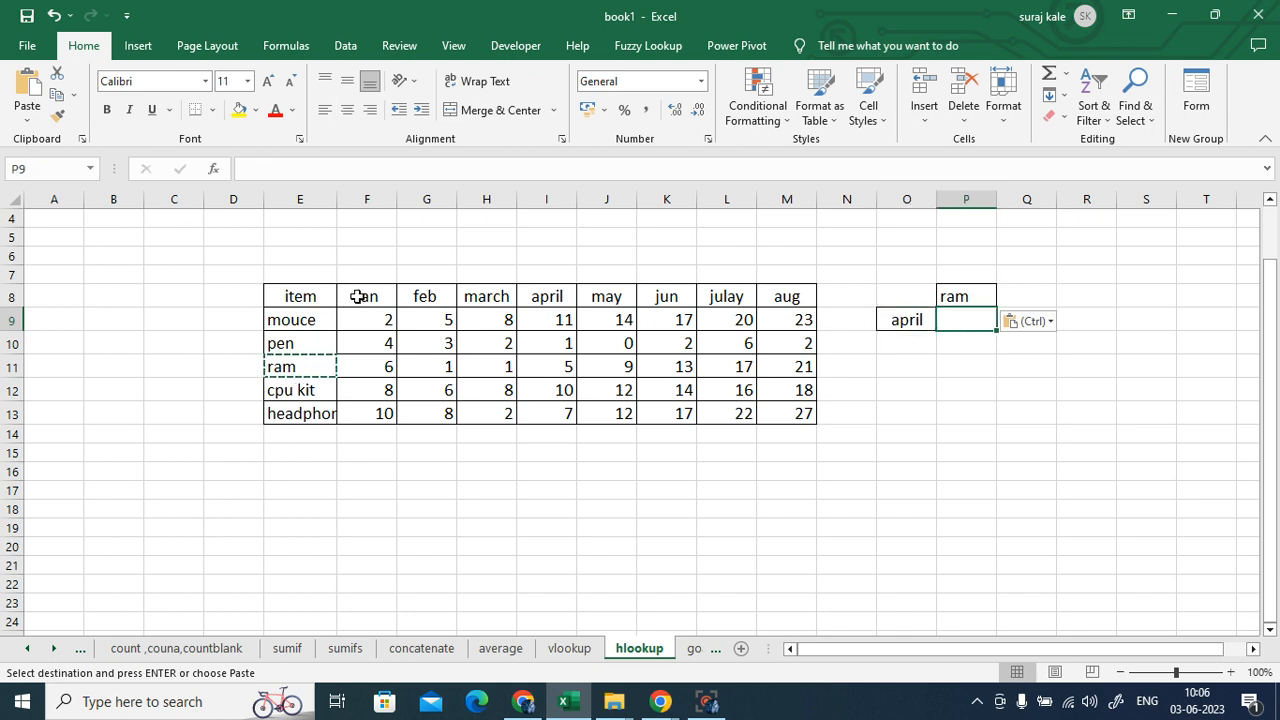
pyautogui.moveTo(360, 296); pyautogui.dragTo(786, 297)
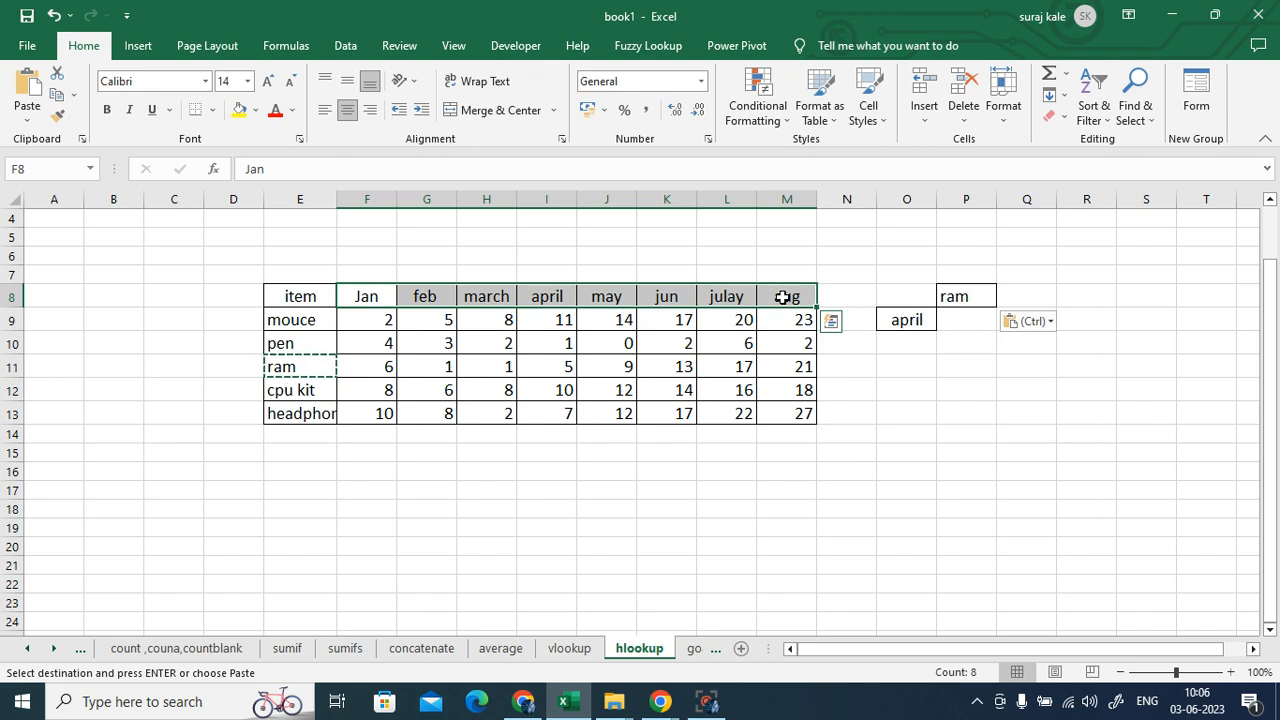
pyautogui.click(608, 304)
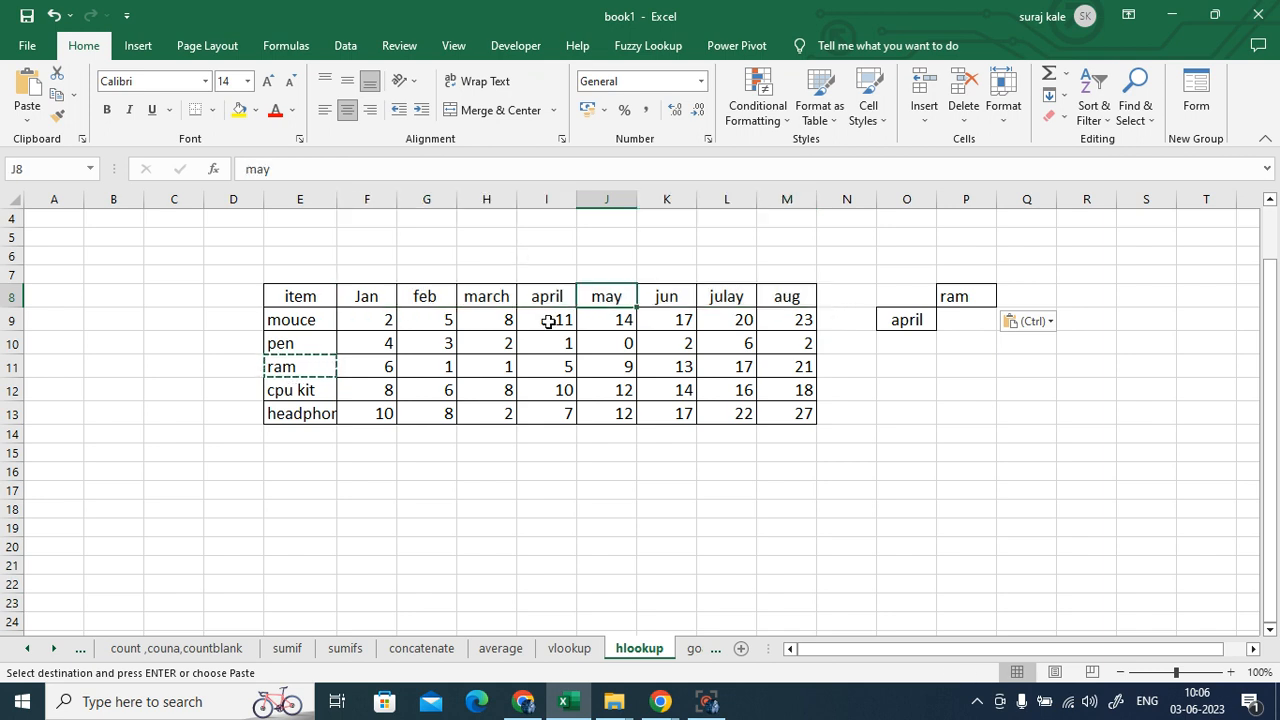
pyautogui.click(548, 297)
pyautogui.click(553, 370)
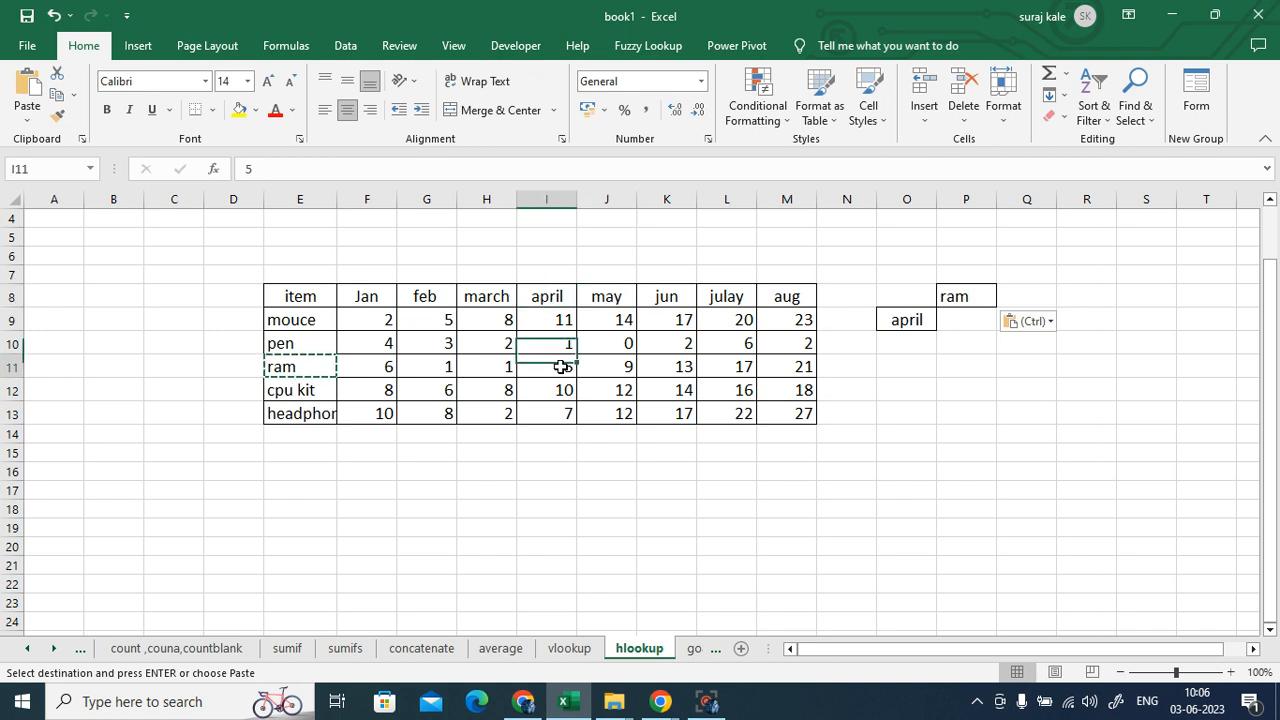
pyautogui.click(563, 392)
pyautogui.click(562, 412)
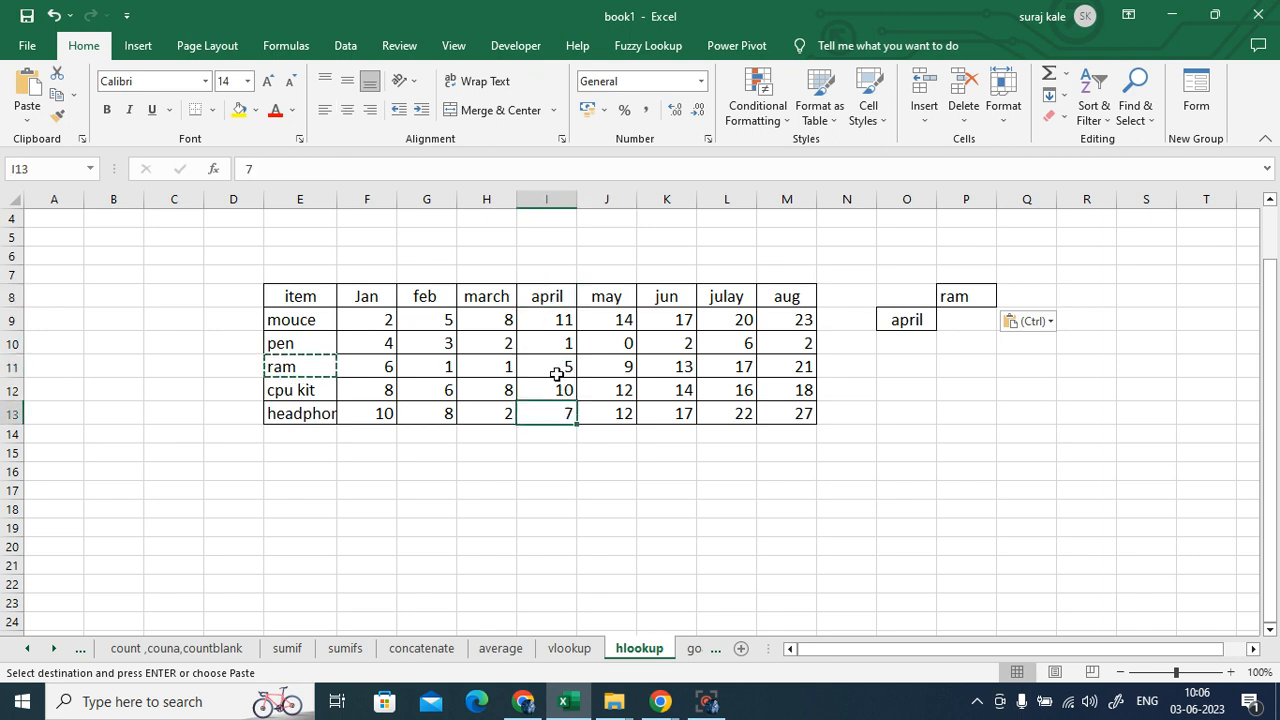
pyautogui.click(557, 345)
pyautogui.click(557, 366)
pyautogui.click(558, 390)
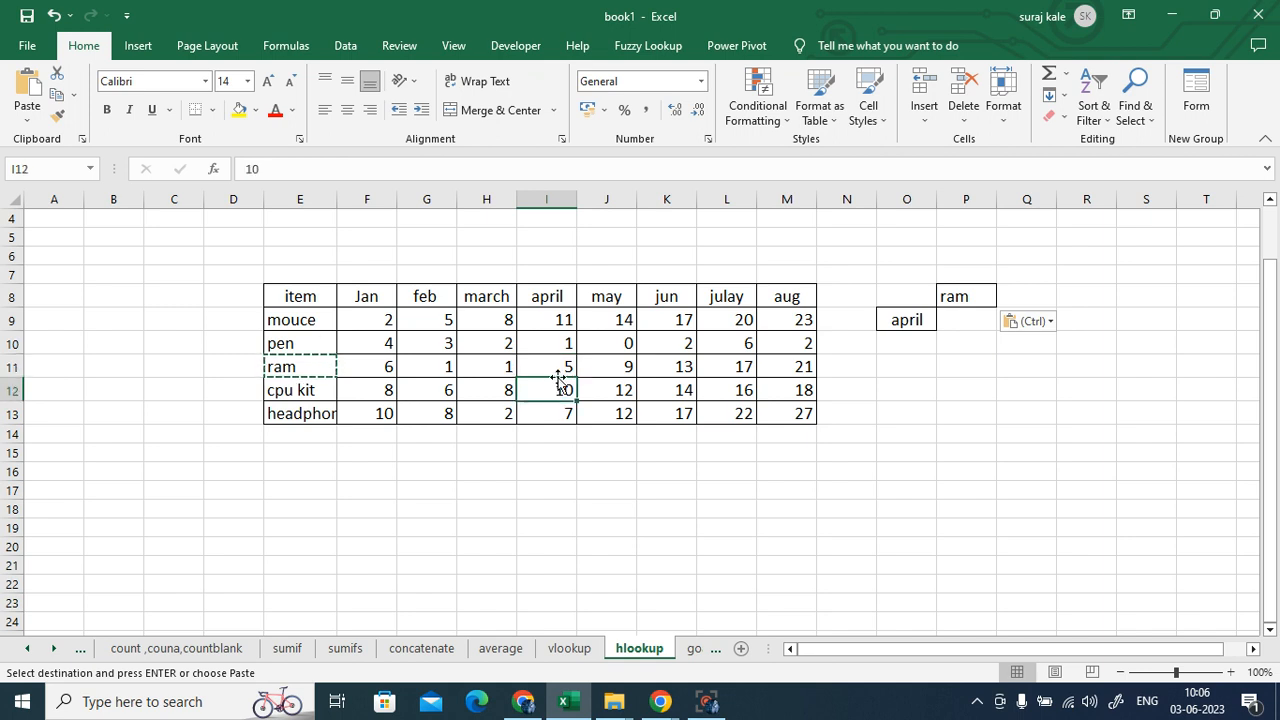
pyautogui.click(963, 322)
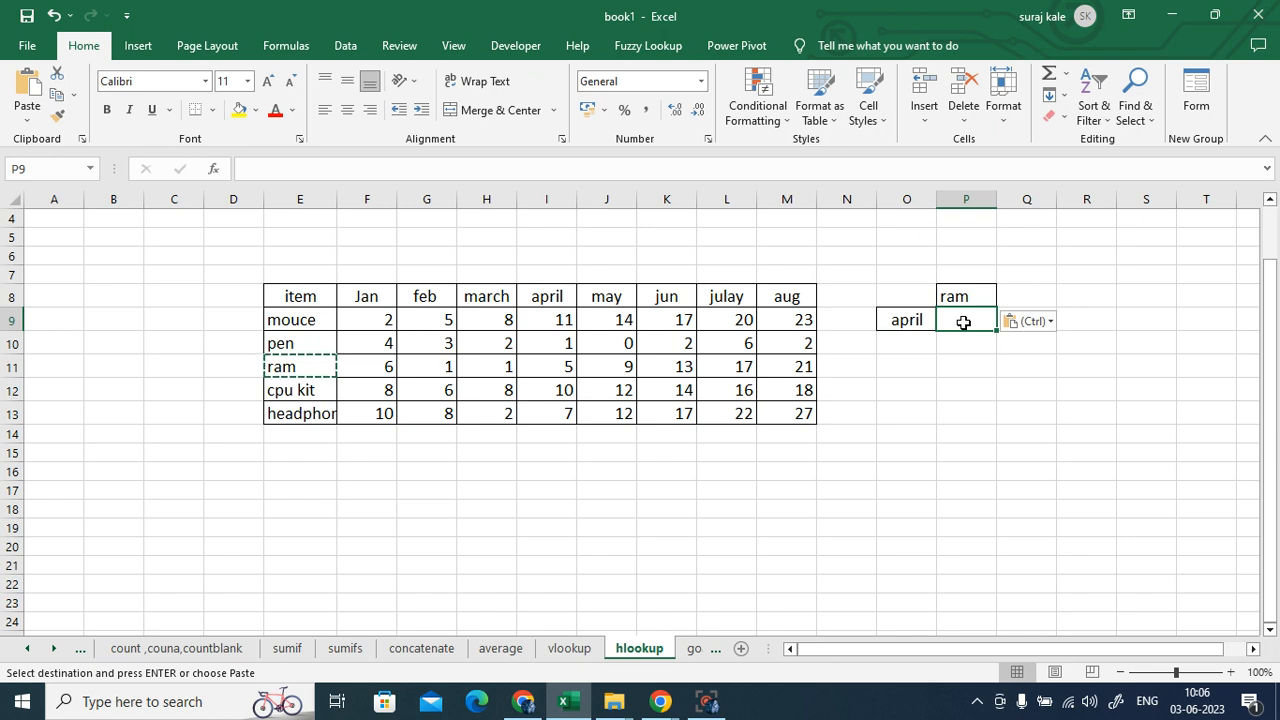
# - Enter =HLOOKUP(O9,E8:M13,4,0) in P9, returning ram's april quantity of 5
pyautogui.press('Escape')
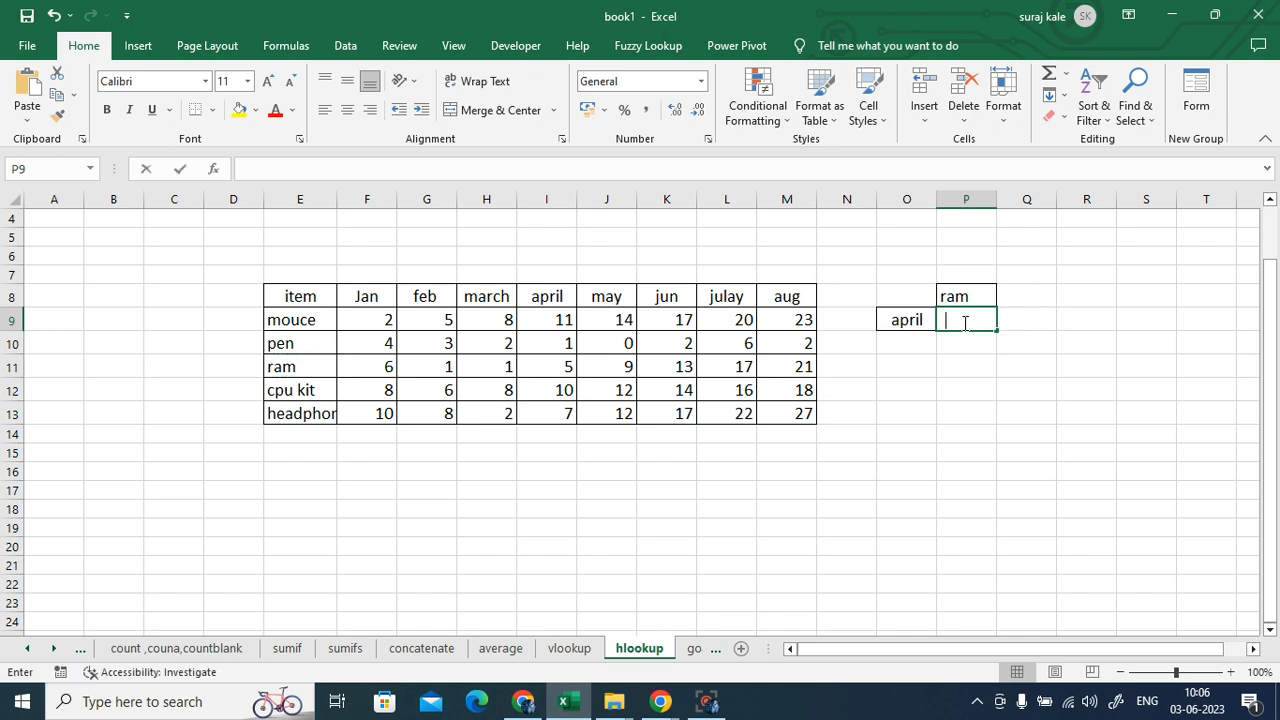
pyautogui.write('=hl')
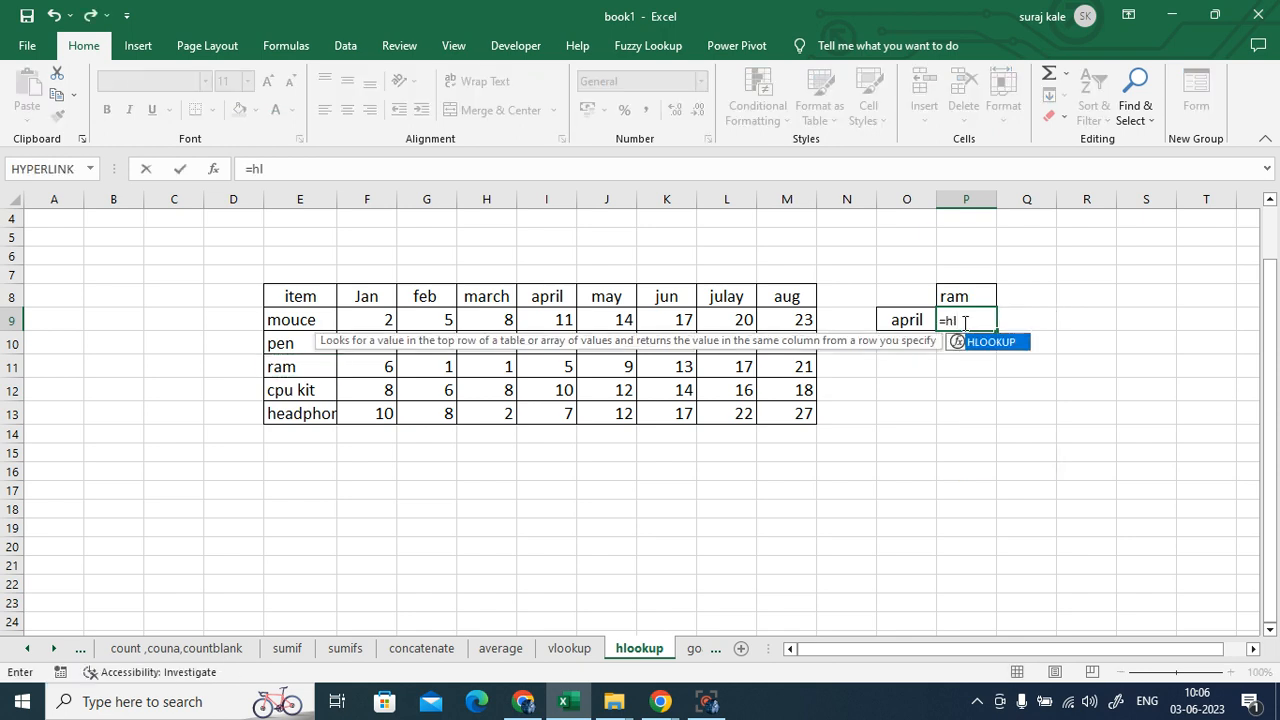
pyautogui.doubleClick(1000, 344)
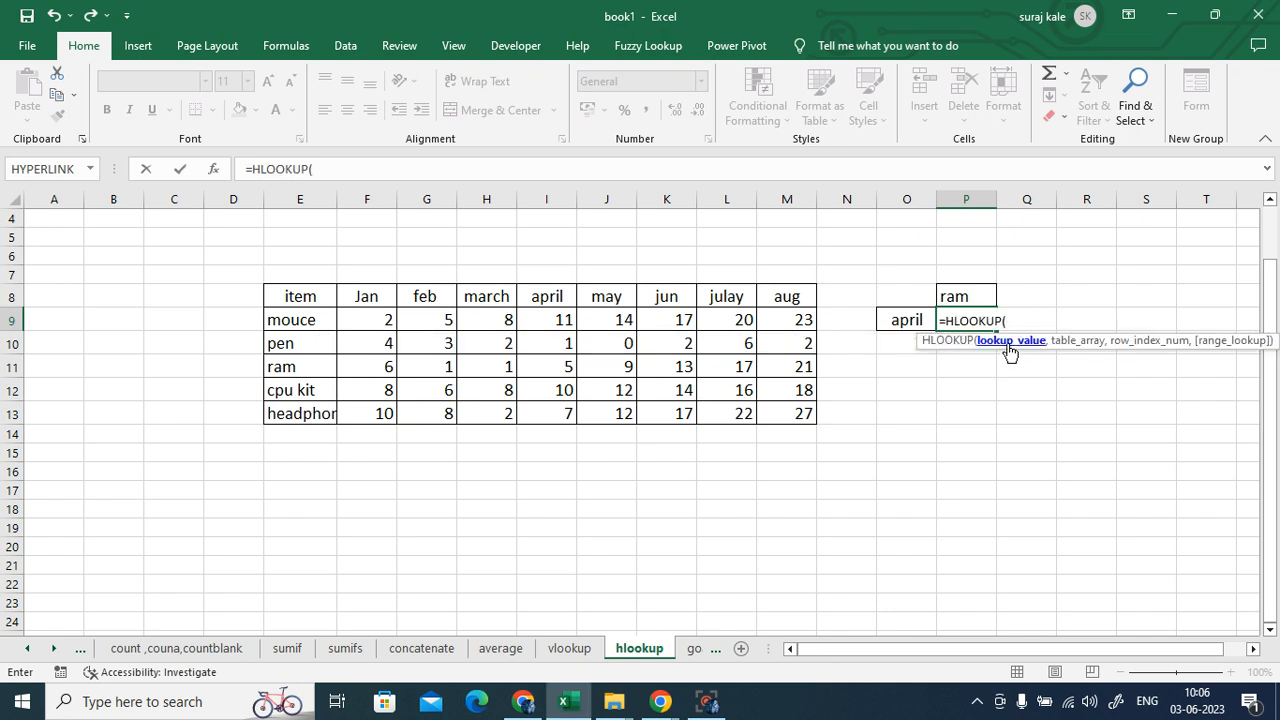
pyautogui.click(903, 322)
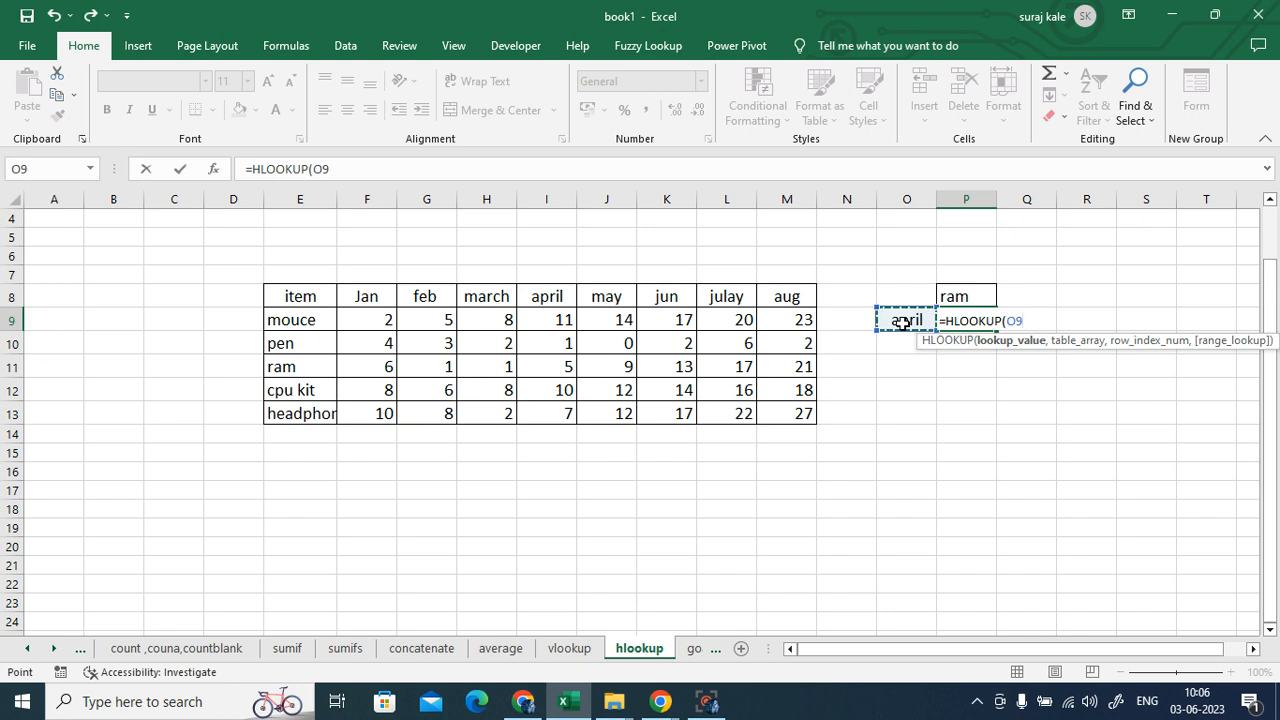
pyautogui.write(',')
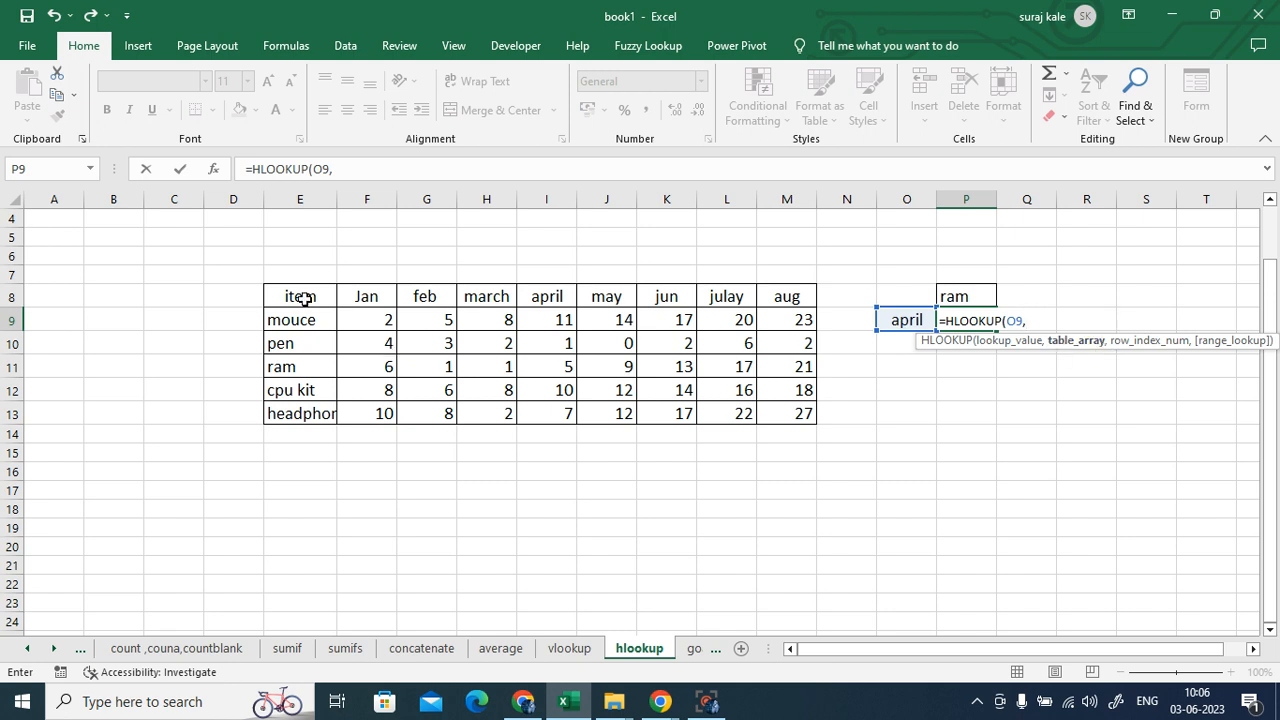
pyautogui.moveTo(305, 294); pyautogui.dragTo(763, 413)
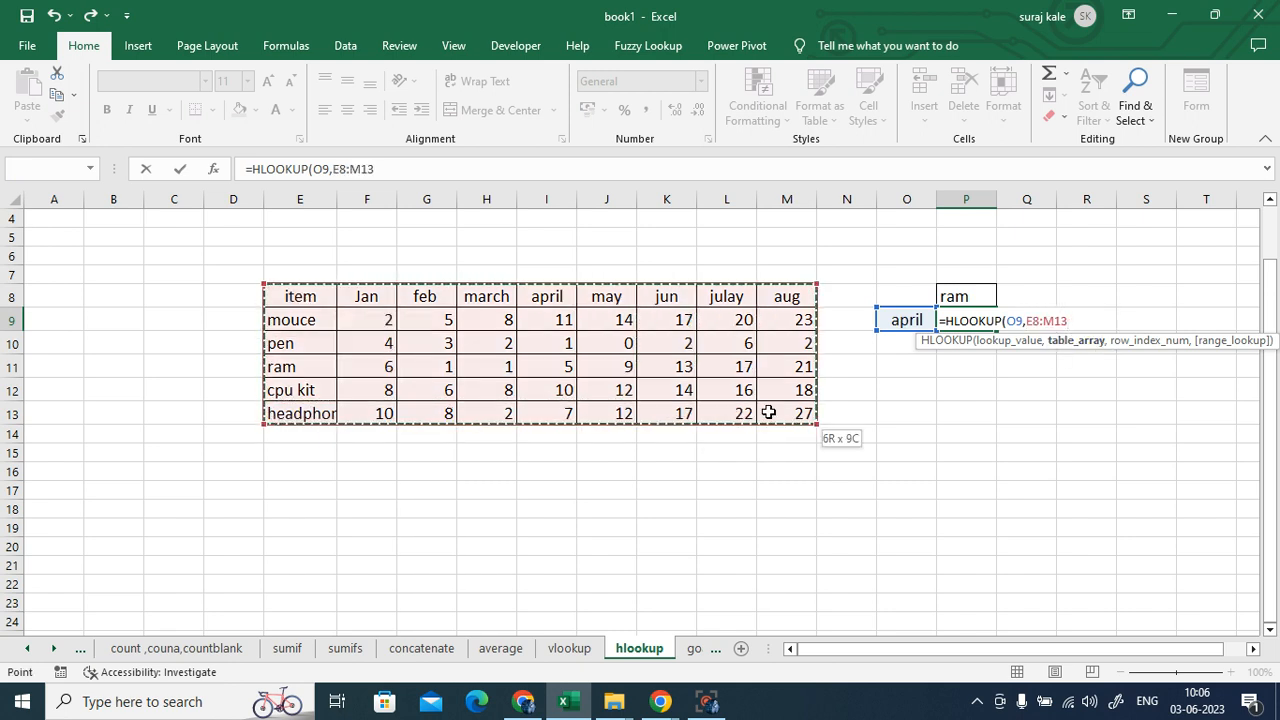
pyautogui.write(',')
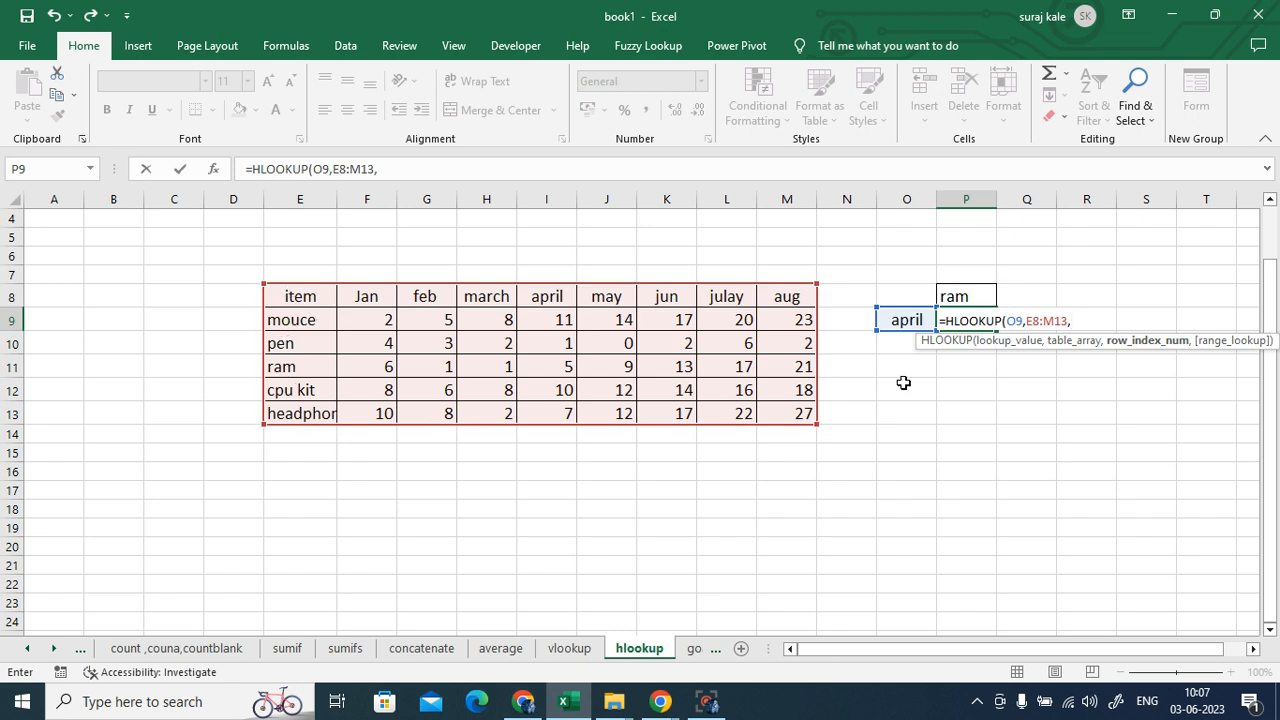
pyautogui.write('4')
pyautogui.write(',')
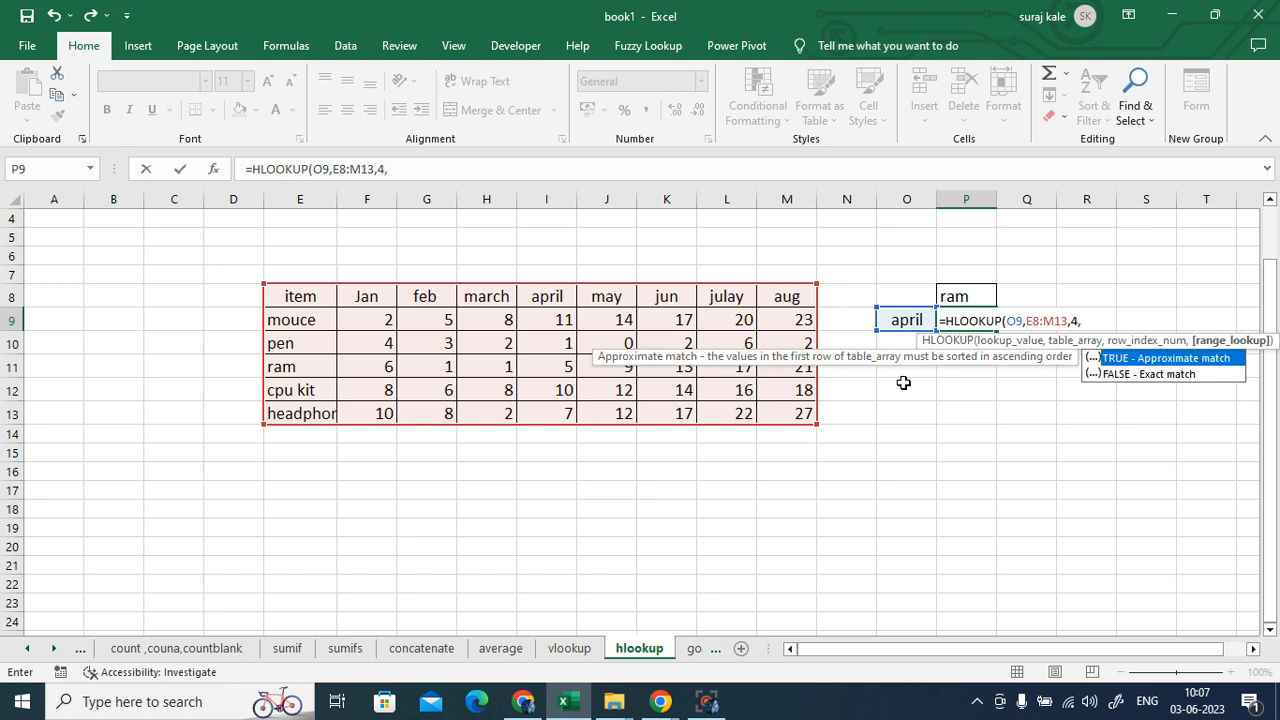
pyautogui.write('0)')
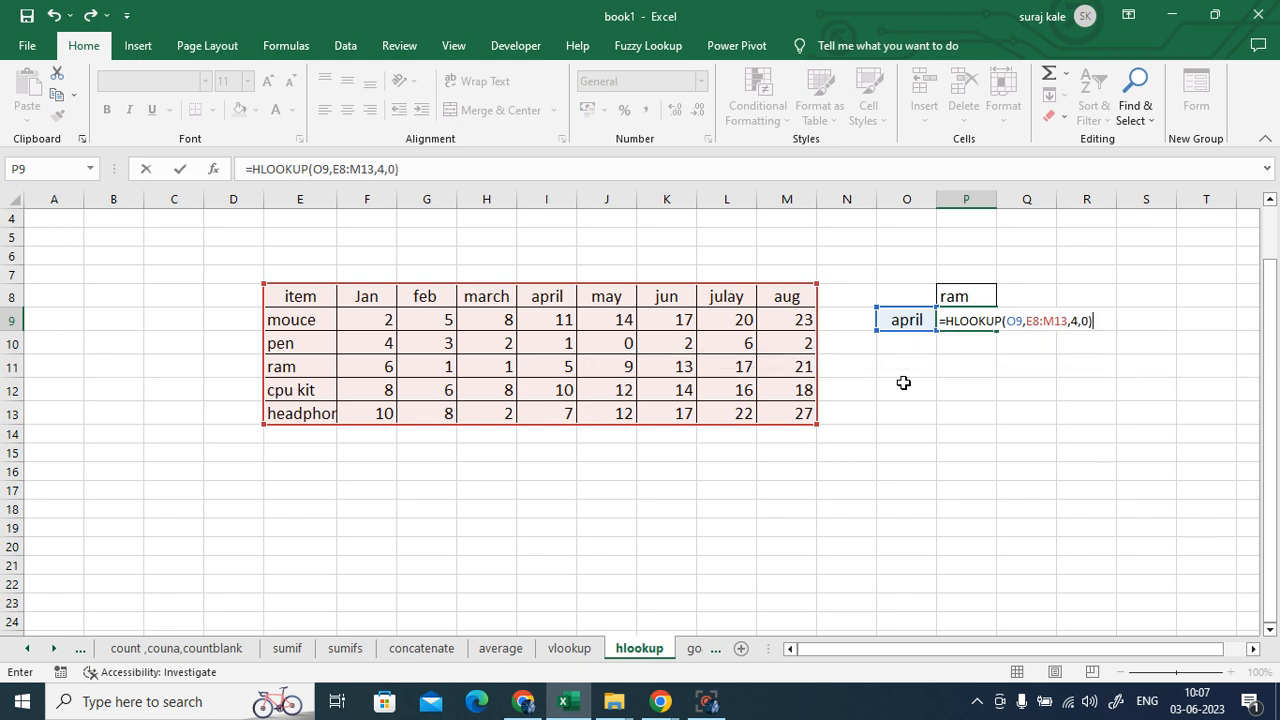
pyautogui.press('Return')
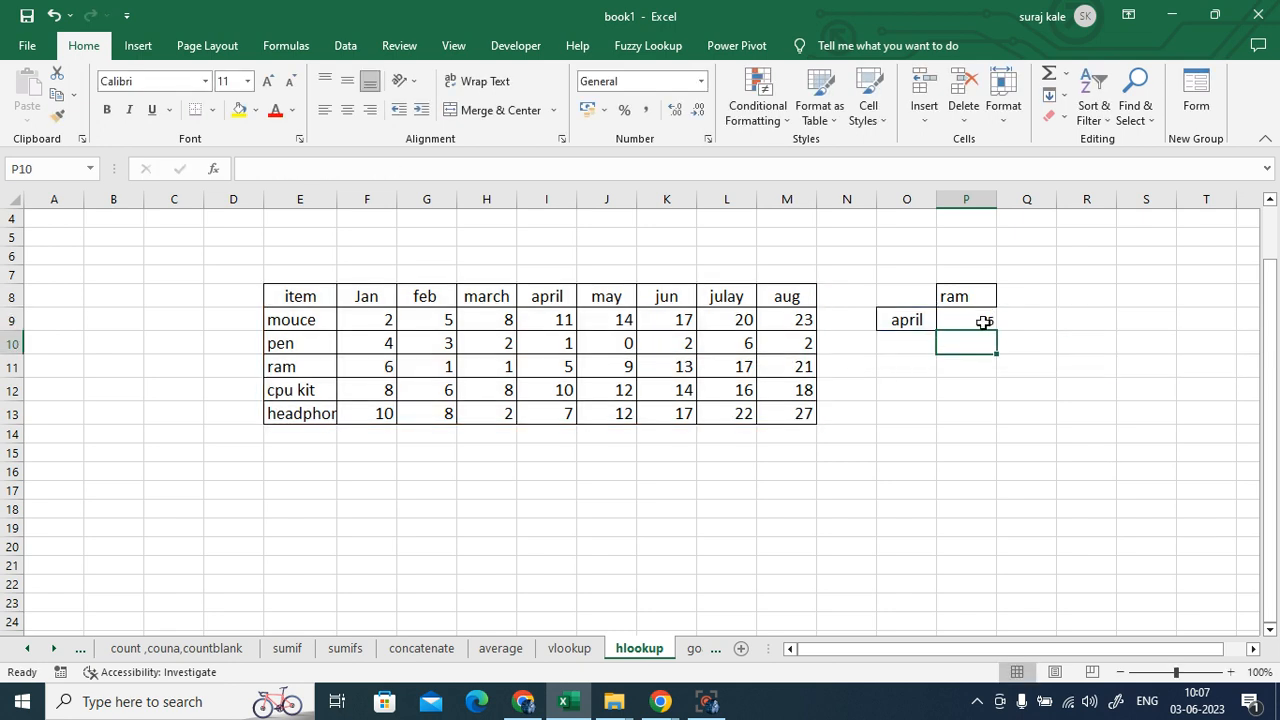
# - Confirm P9's result of 5 matches ram's april value in the table
pyautogui.click(978, 319)
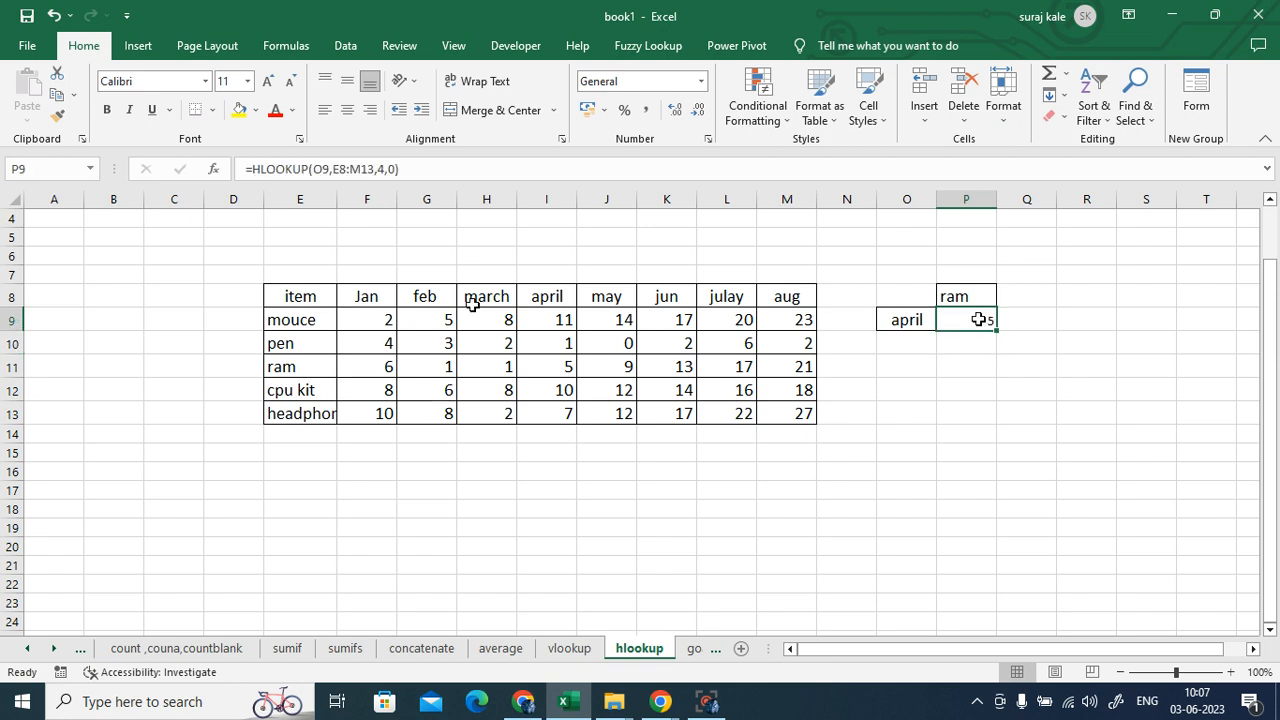
pyautogui.click(528, 300)
pyautogui.click(552, 364)
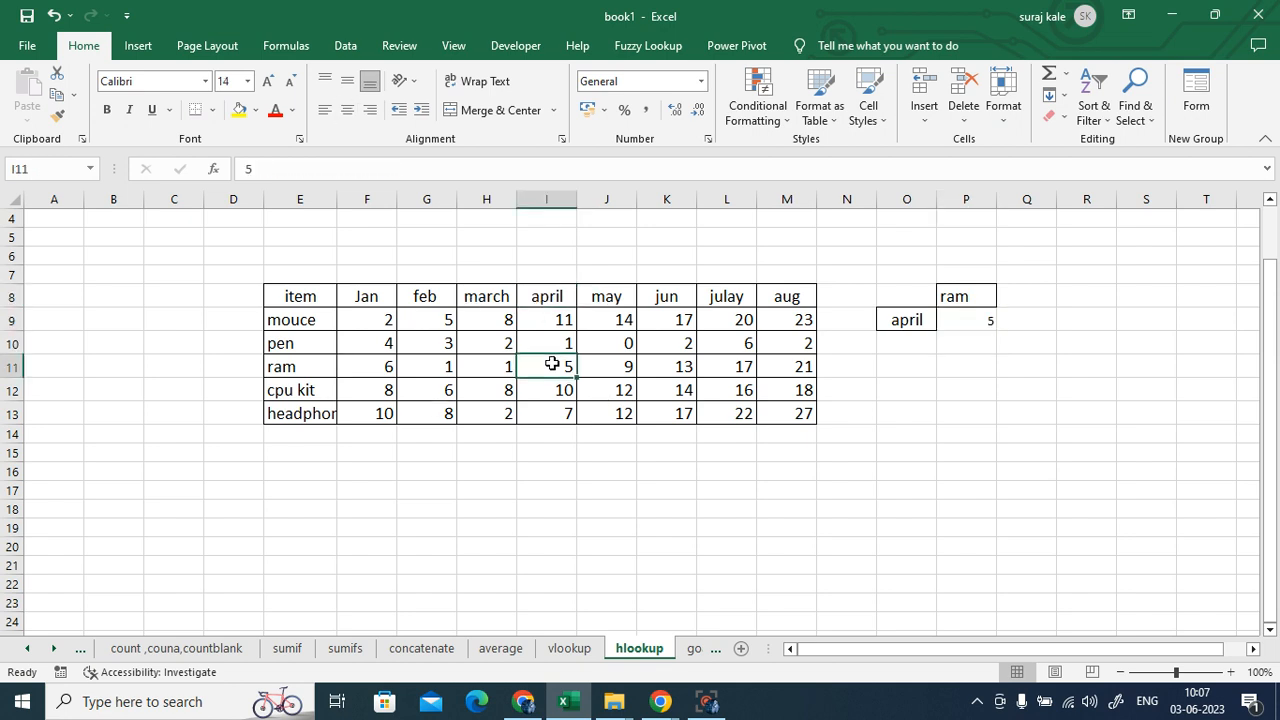
# - Replace april in O9 with the aug header copied from M8
pyautogui.click(738, 296)
pyautogui.click(780, 297)
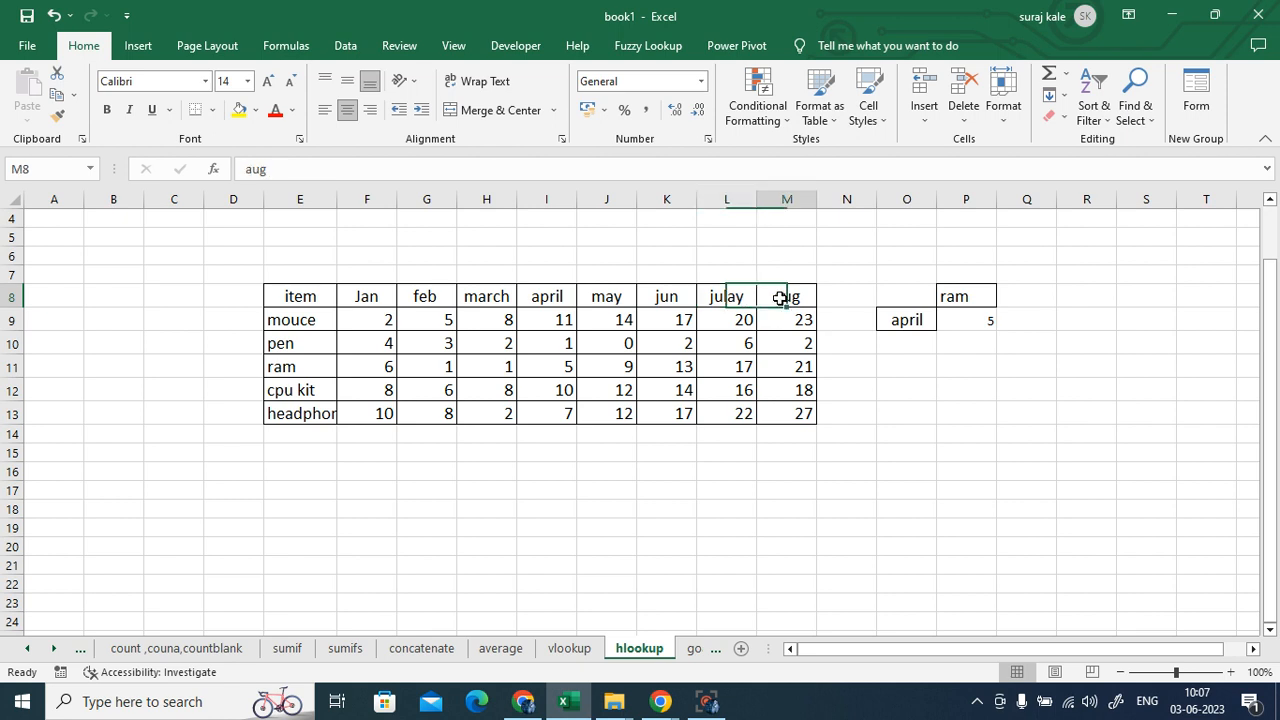
pyautogui.hotkey('ctrl', 'c')
pyautogui.click(922, 345)
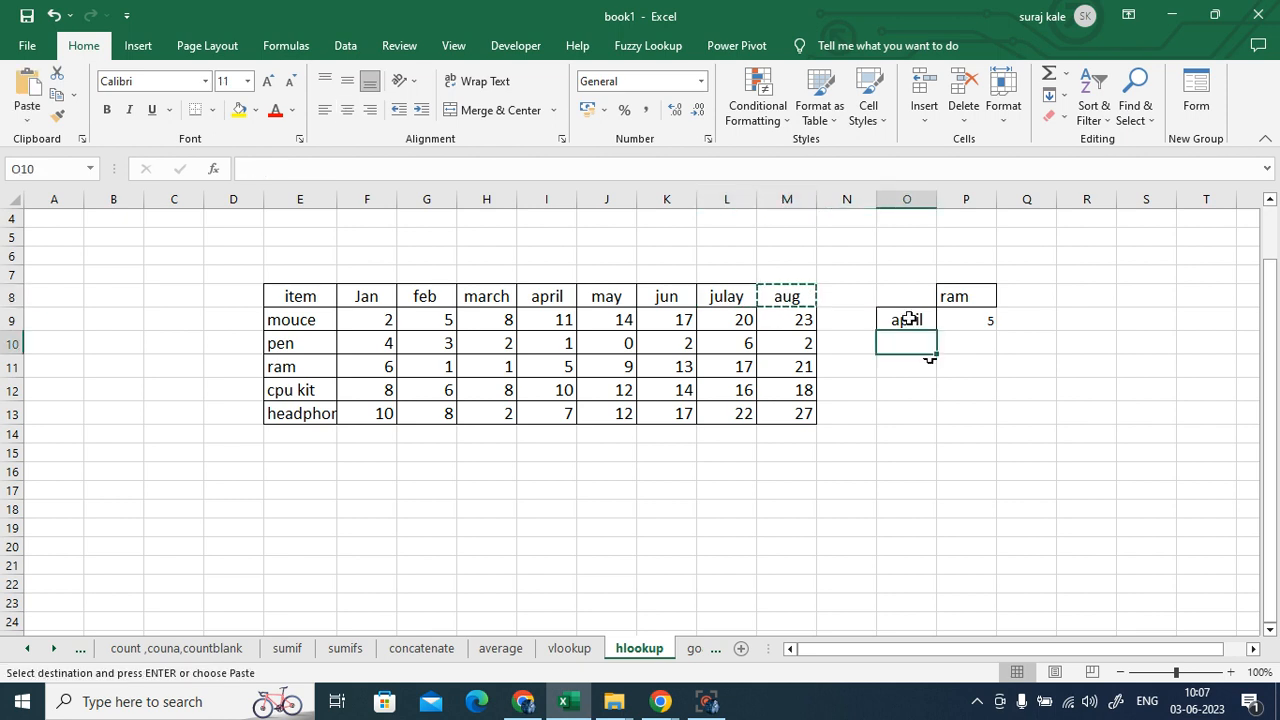
pyautogui.click(907, 320)
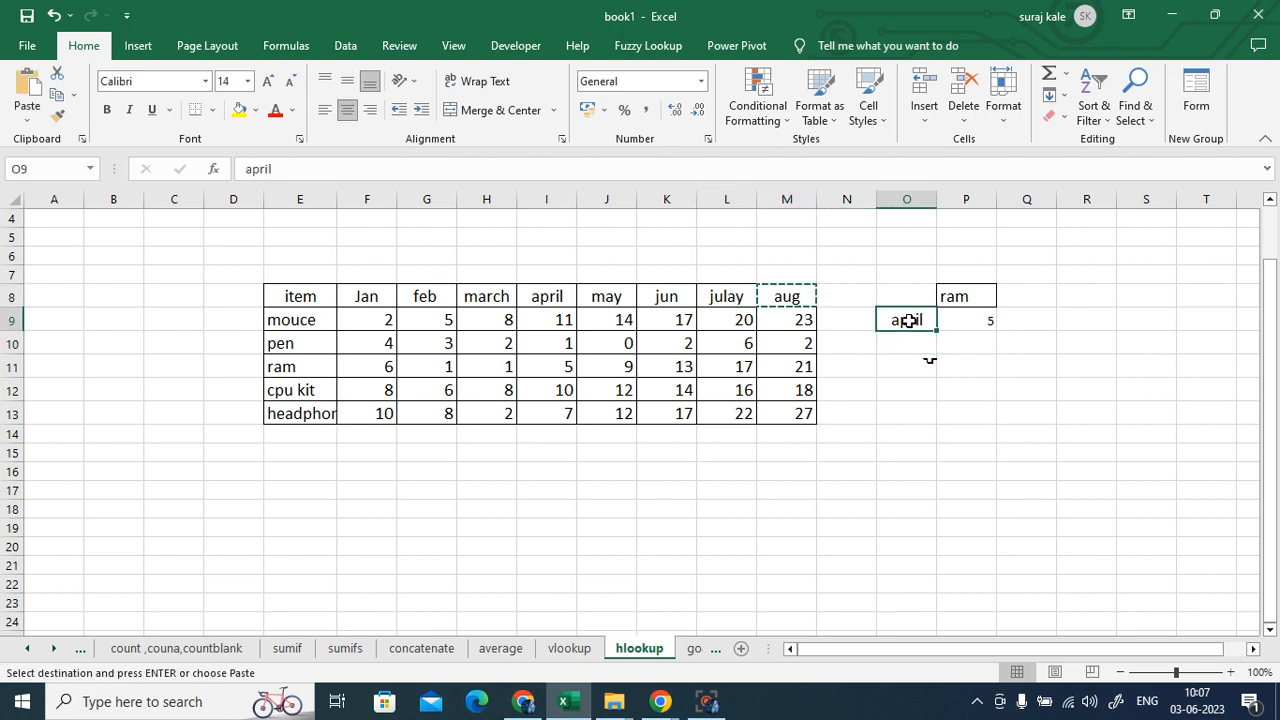
pyautogui.hotkey('ctrl', 'v')
# - Open P9's formula =HLOOKUP(O9,E8:M13,4,0) to review its references
pyautogui.click(962, 321)
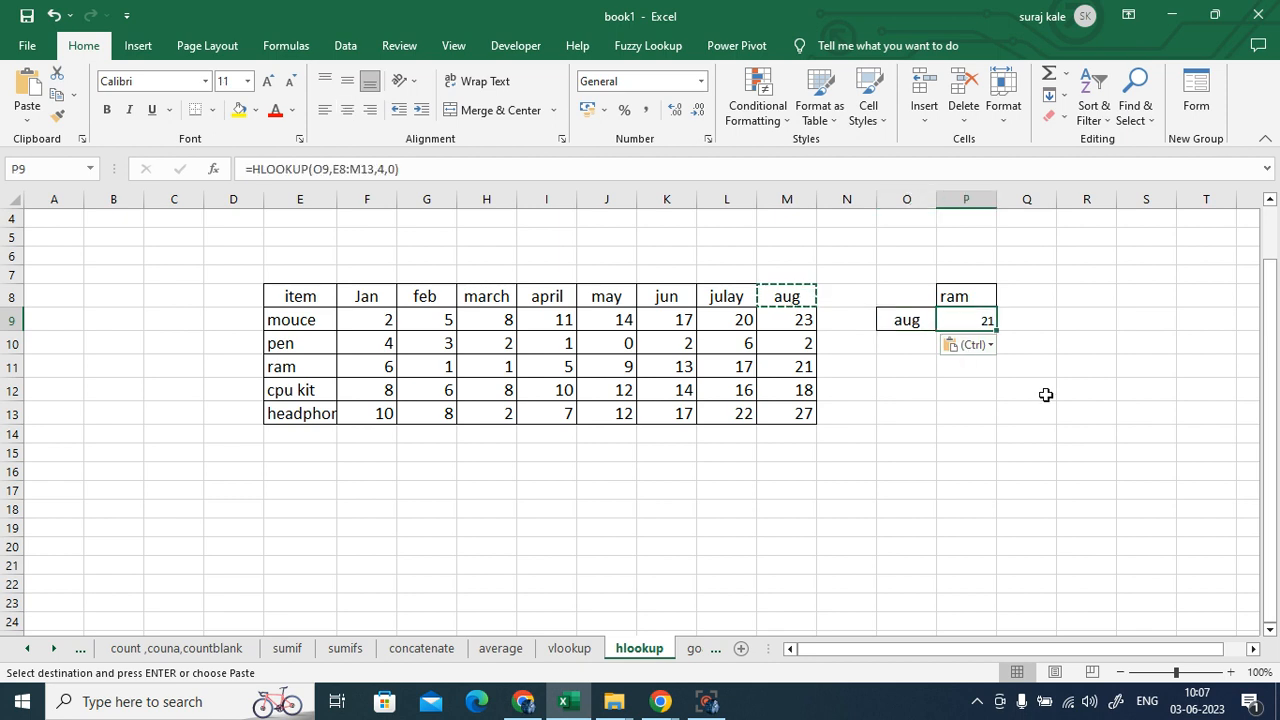
pyautogui.click(1063, 486)
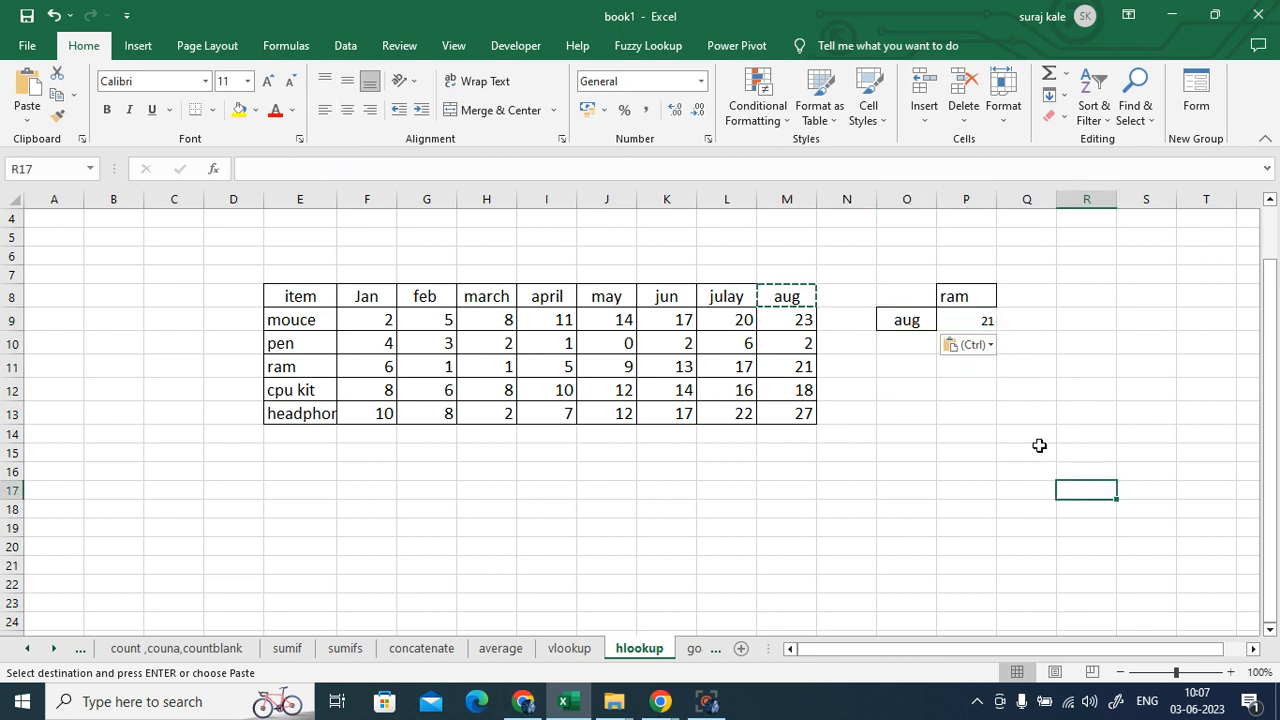
pyautogui.click(963, 326)
pyautogui.doubleClick(963, 324)
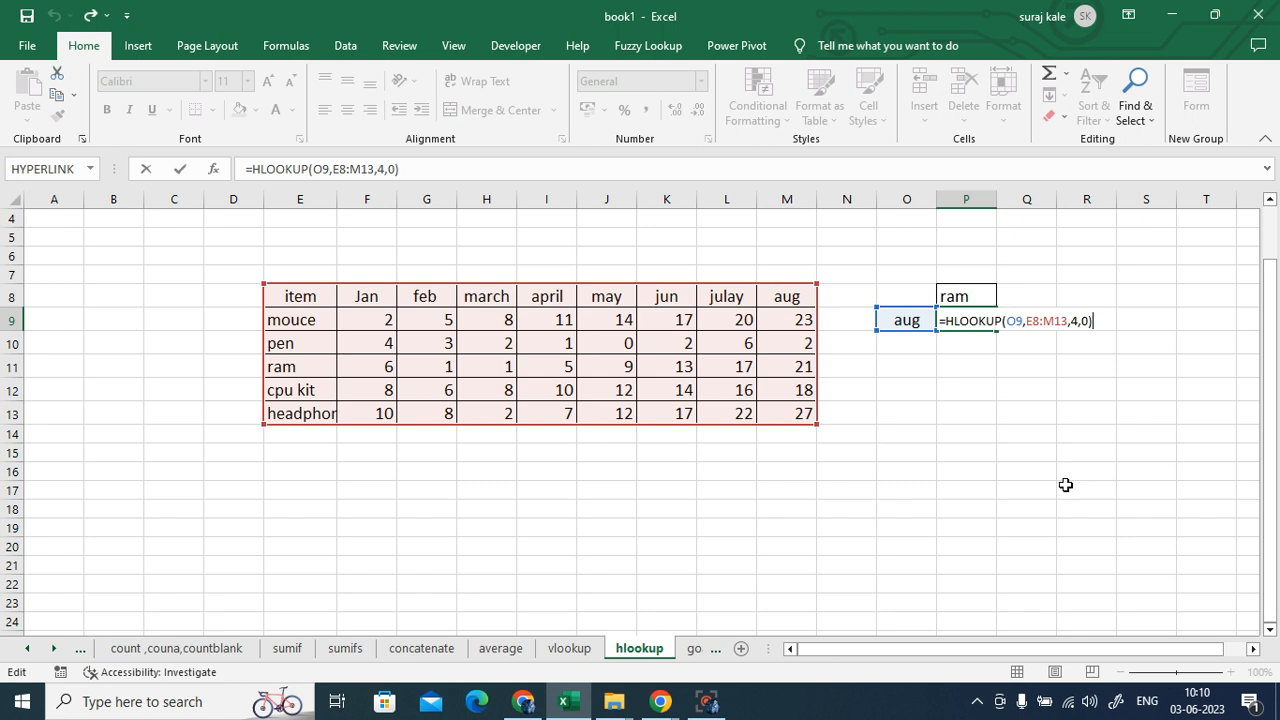
# - Enter the HLOOKUP in P9, returning 21 for ram in aug, then bring Google Meet forward
pyautogui.press('Return')
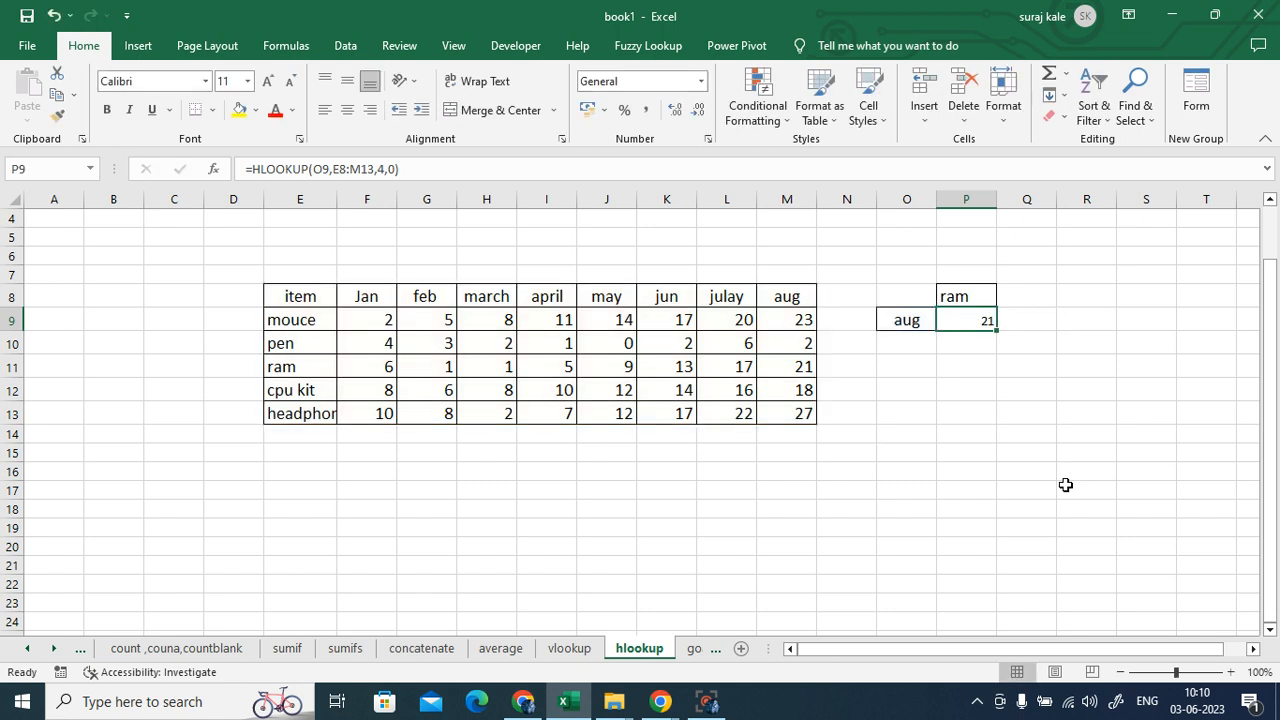
pyautogui.click(523, 701)
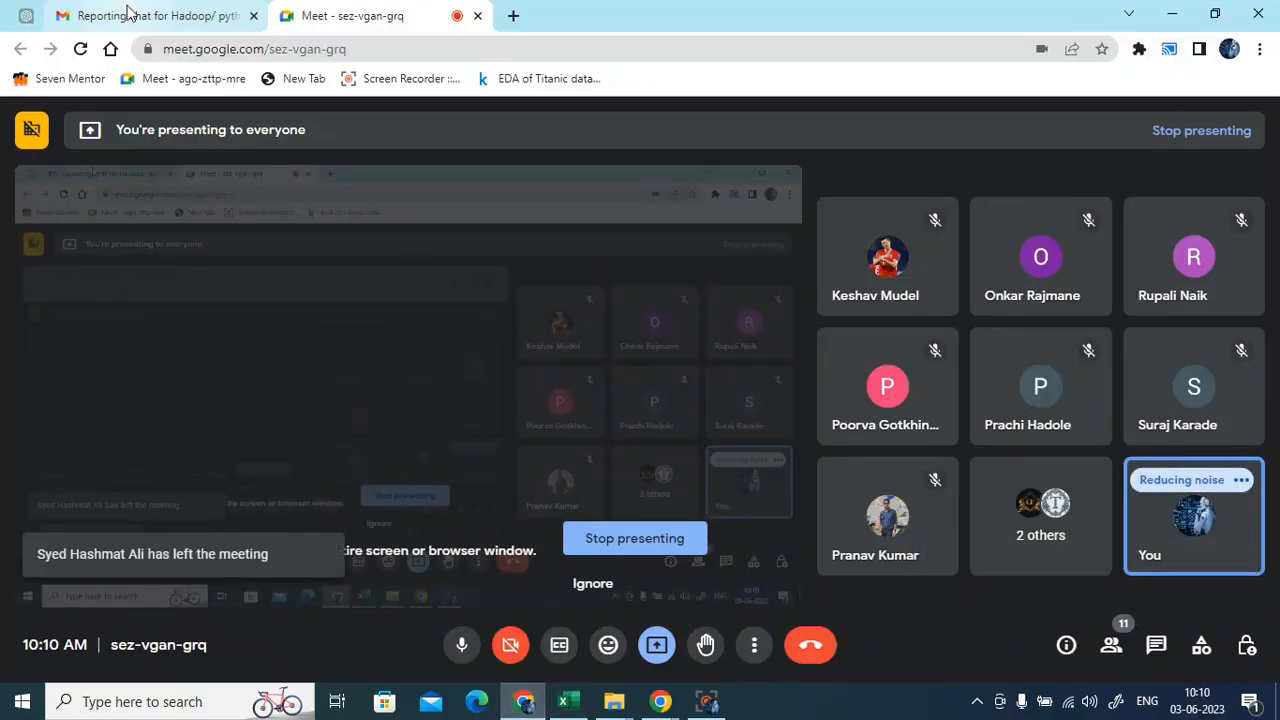
# - Minimize the meeting and book1 windows, then open the sales workbook from the pivot folder
pyautogui.click(1171, 15)
pyautogui.click(1171, 15)
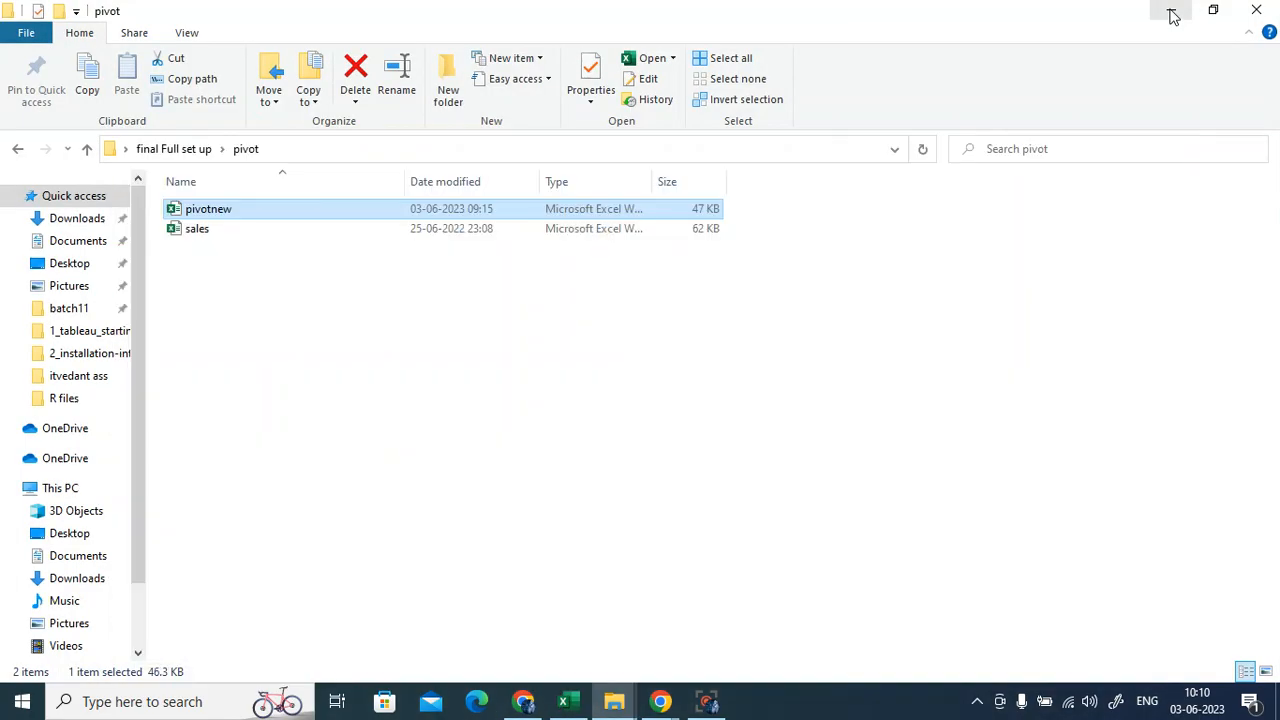
pyautogui.doubleClick(240, 236)
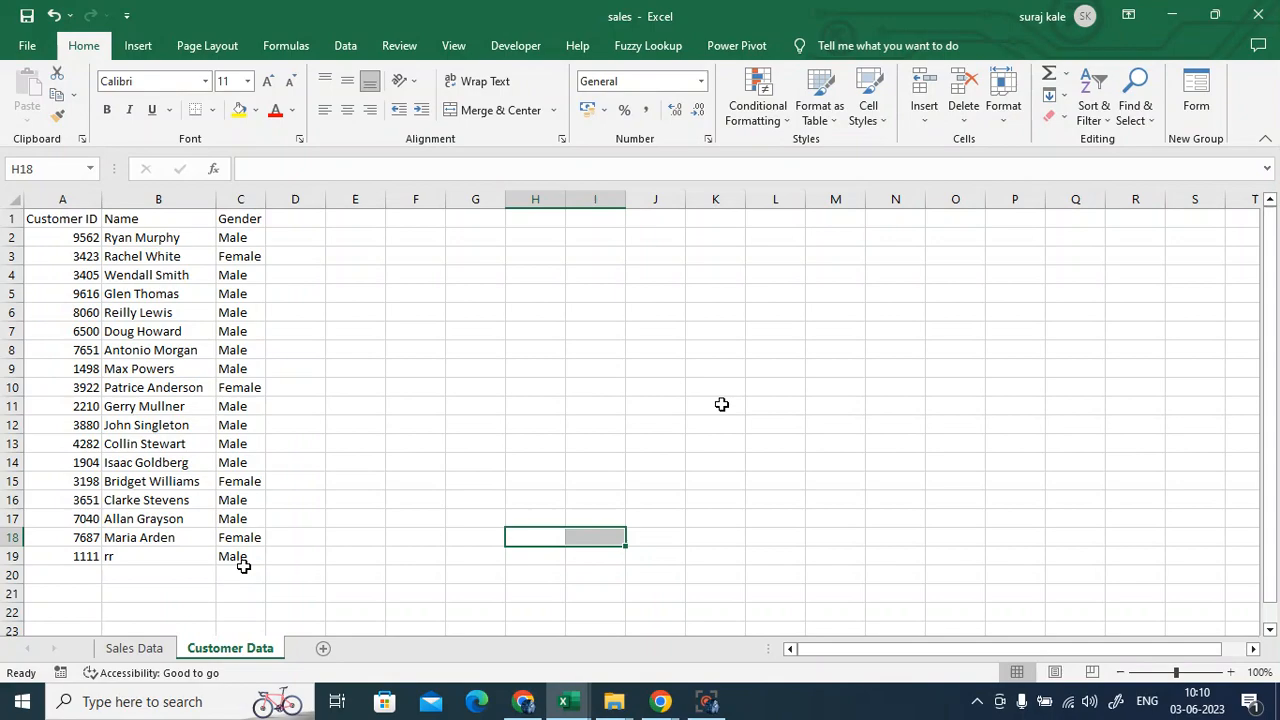
# - Review the orders on the Sales Data sheet from the top, then close sales and minimize book1
pyautogui.click(134, 648)
pyautogui.scroll(5, 311, 519)
pyautogui.scroll(20, 311, 519)
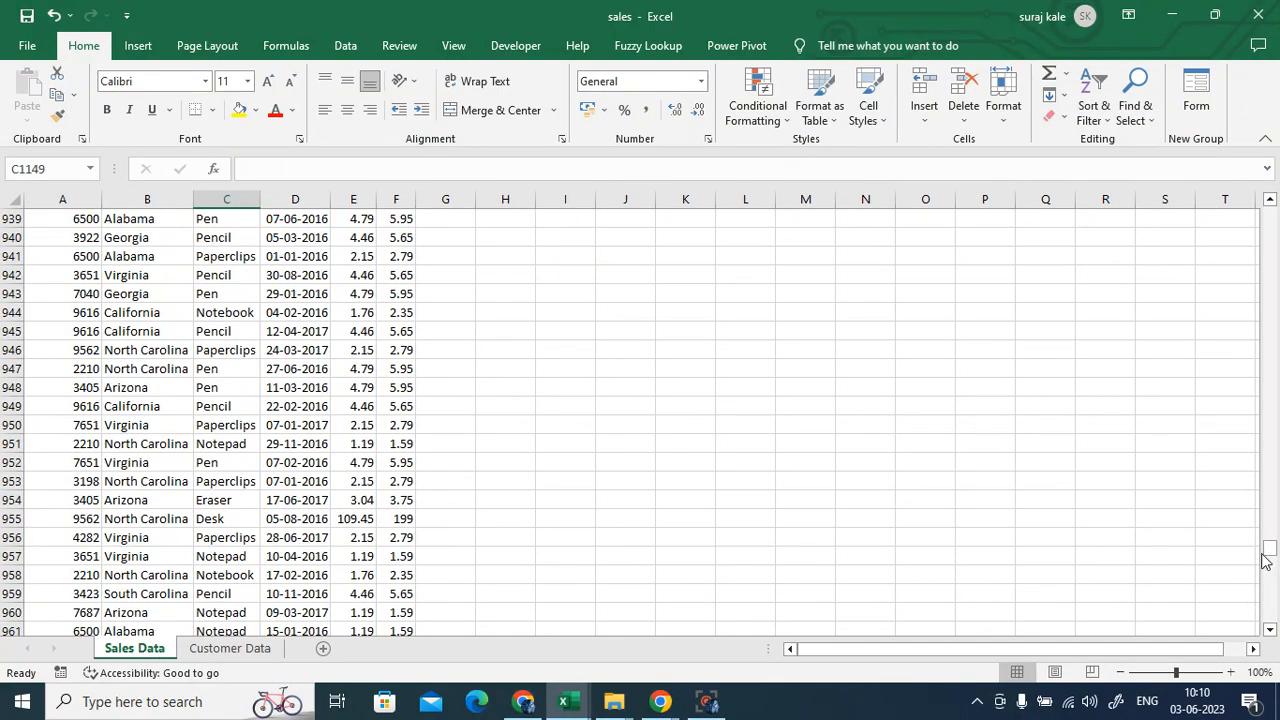
pyautogui.moveTo(1270, 556); pyautogui.dragTo(1272, 205)
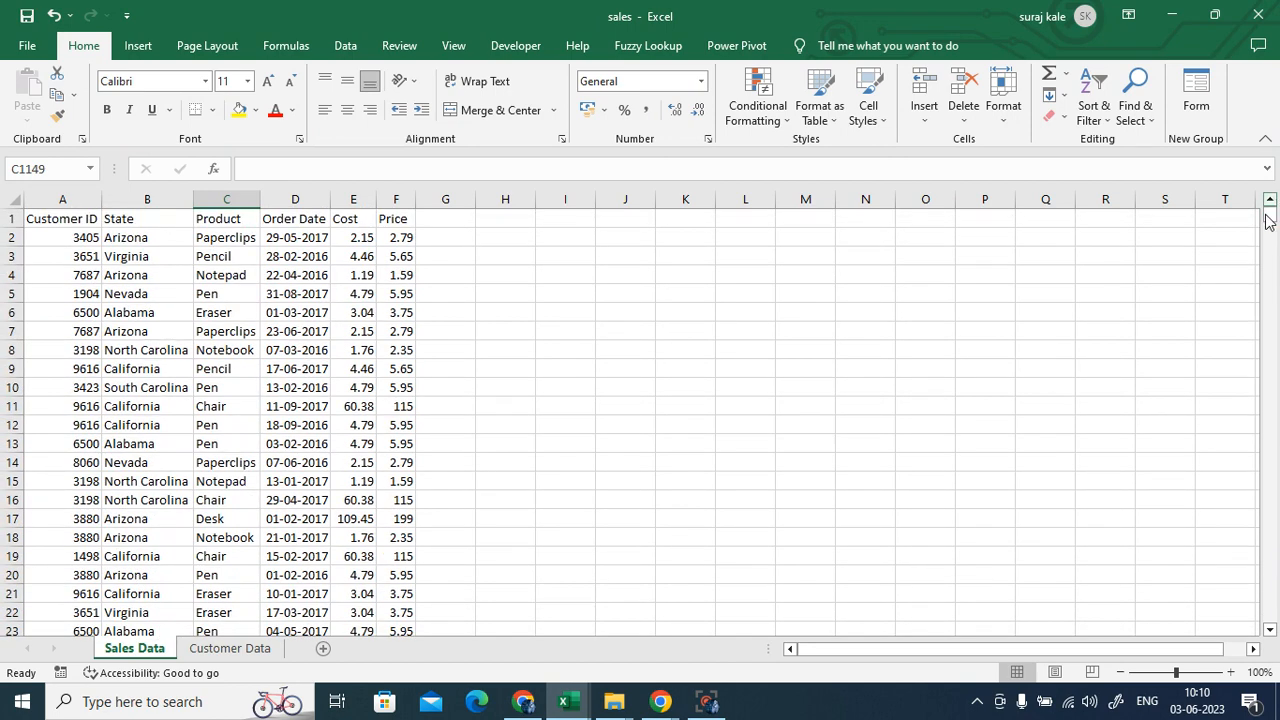
pyautogui.click(608, 372)
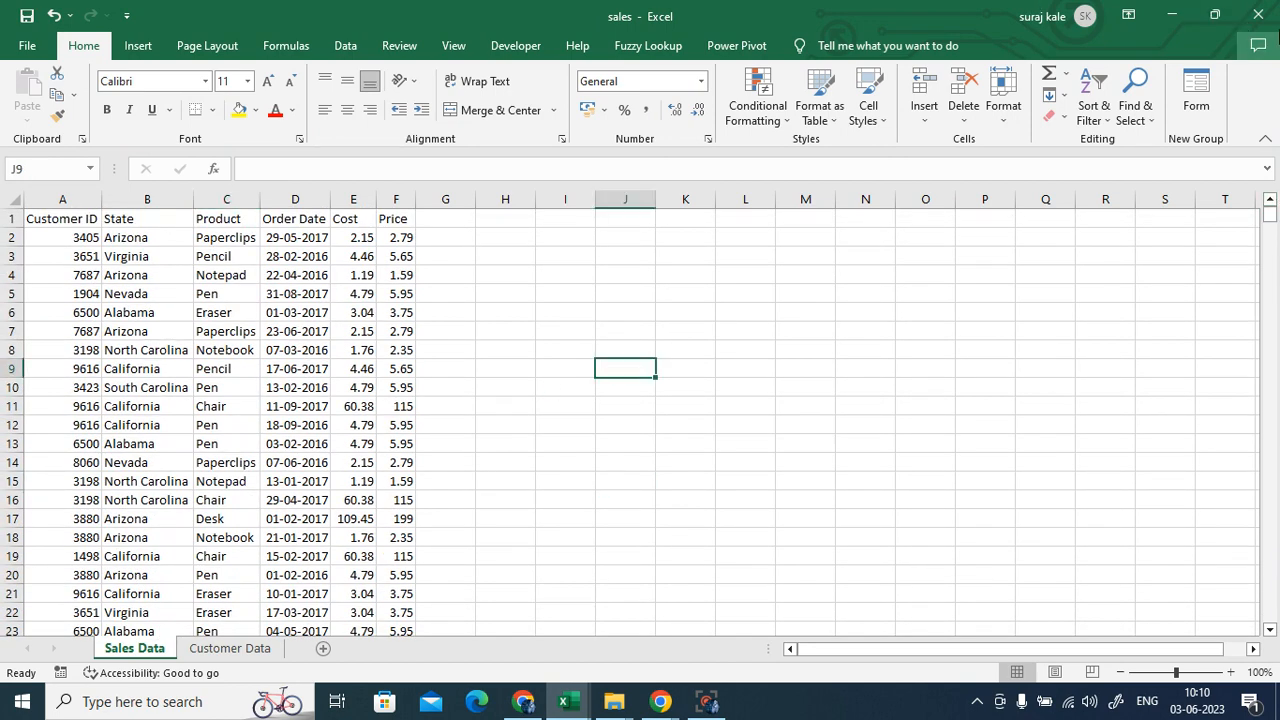
pyautogui.click(1258, 14)
pyautogui.click(1174, 18)
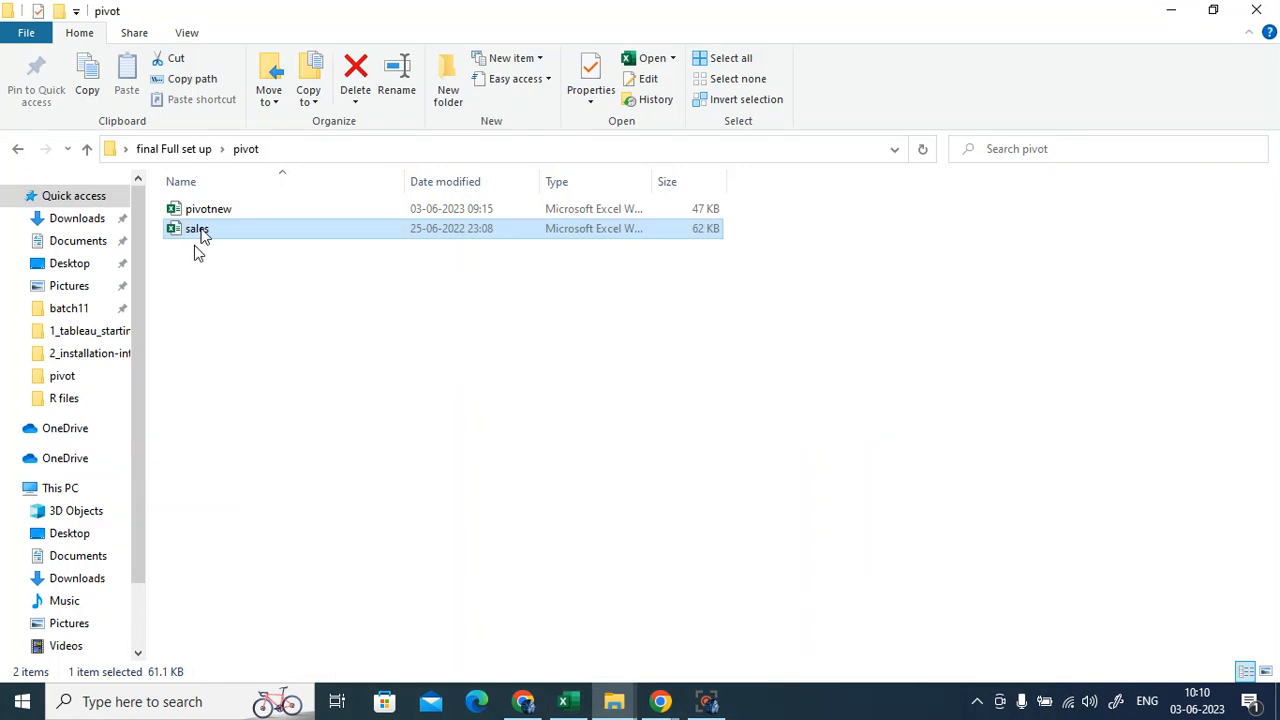
# - Copy the sales workbook from the pivot folder and paste it onto the desktop
pyautogui.rightClick(200, 233)
pyautogui.click(246, 510)
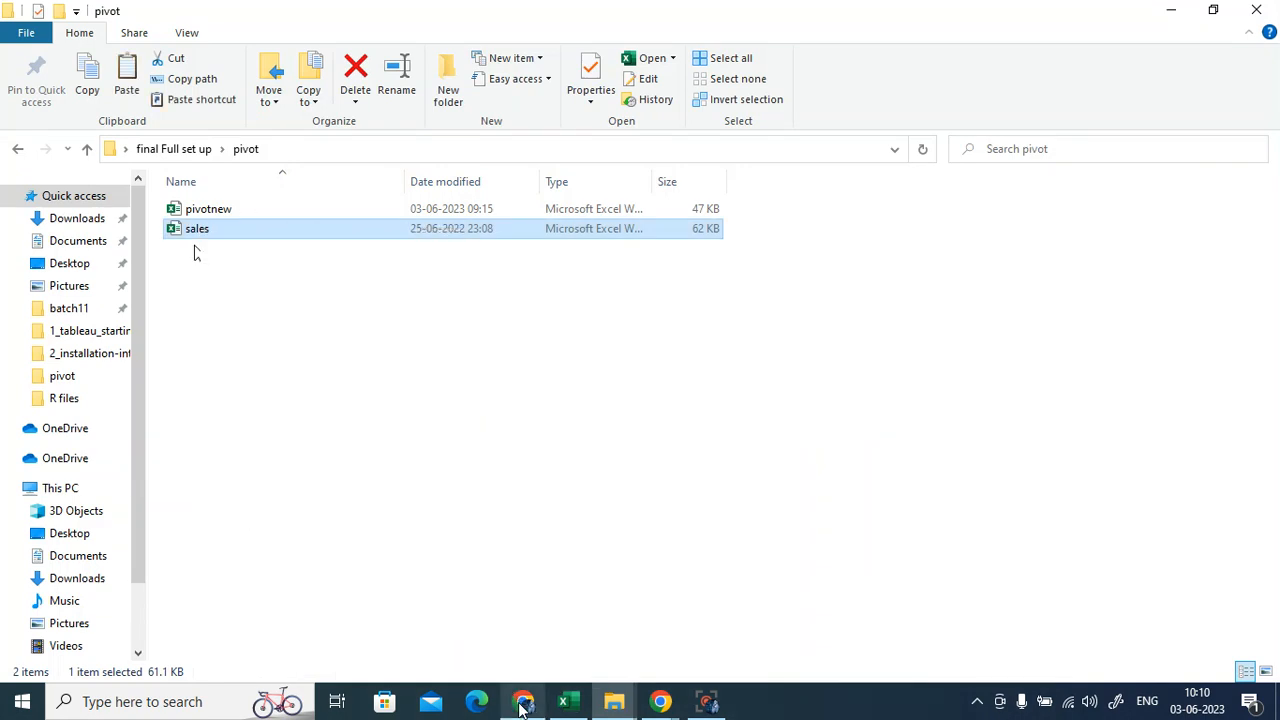
pyautogui.click(1170, 14)
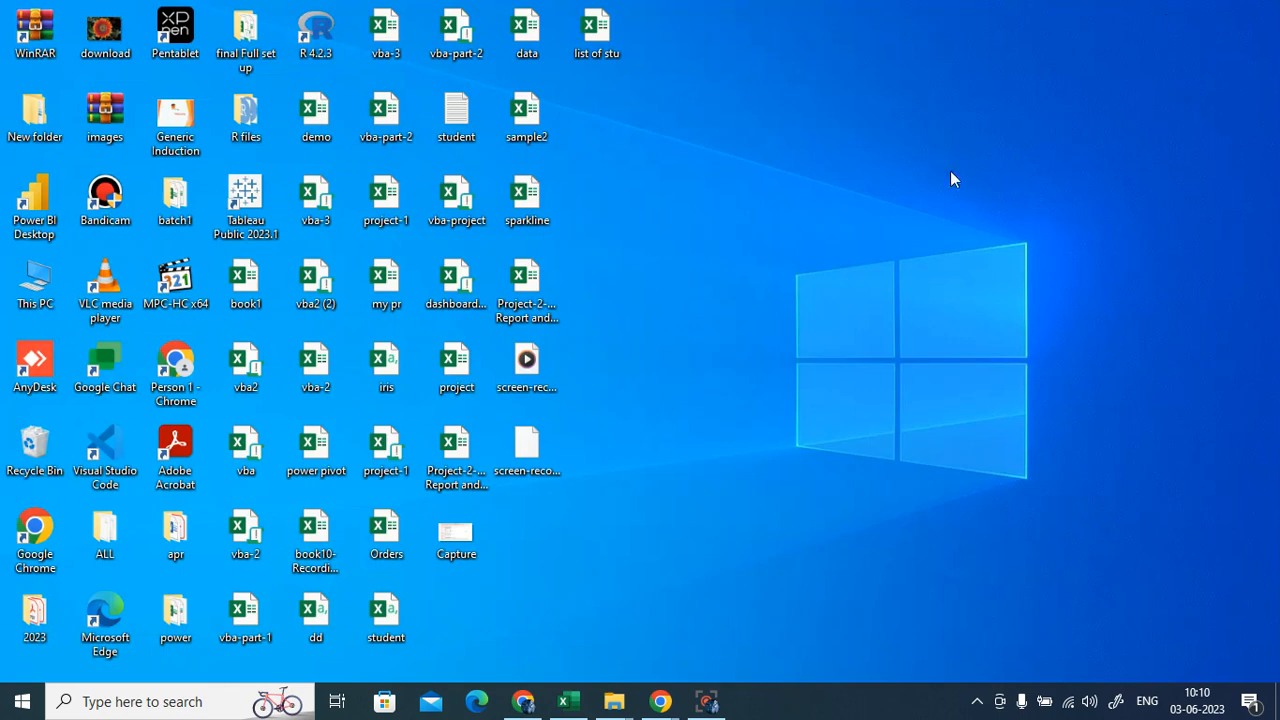
pyautogui.rightClick(648, 248)
pyautogui.click(706, 327)
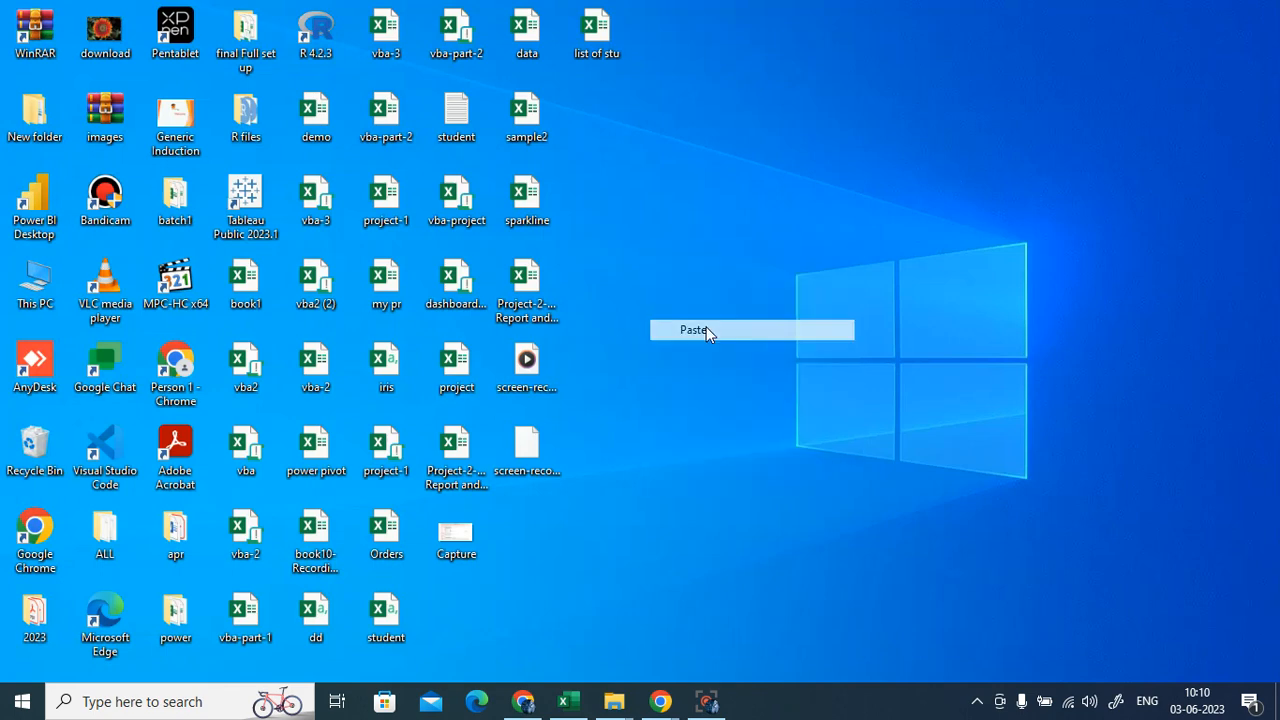
pyautogui.click(523, 701)
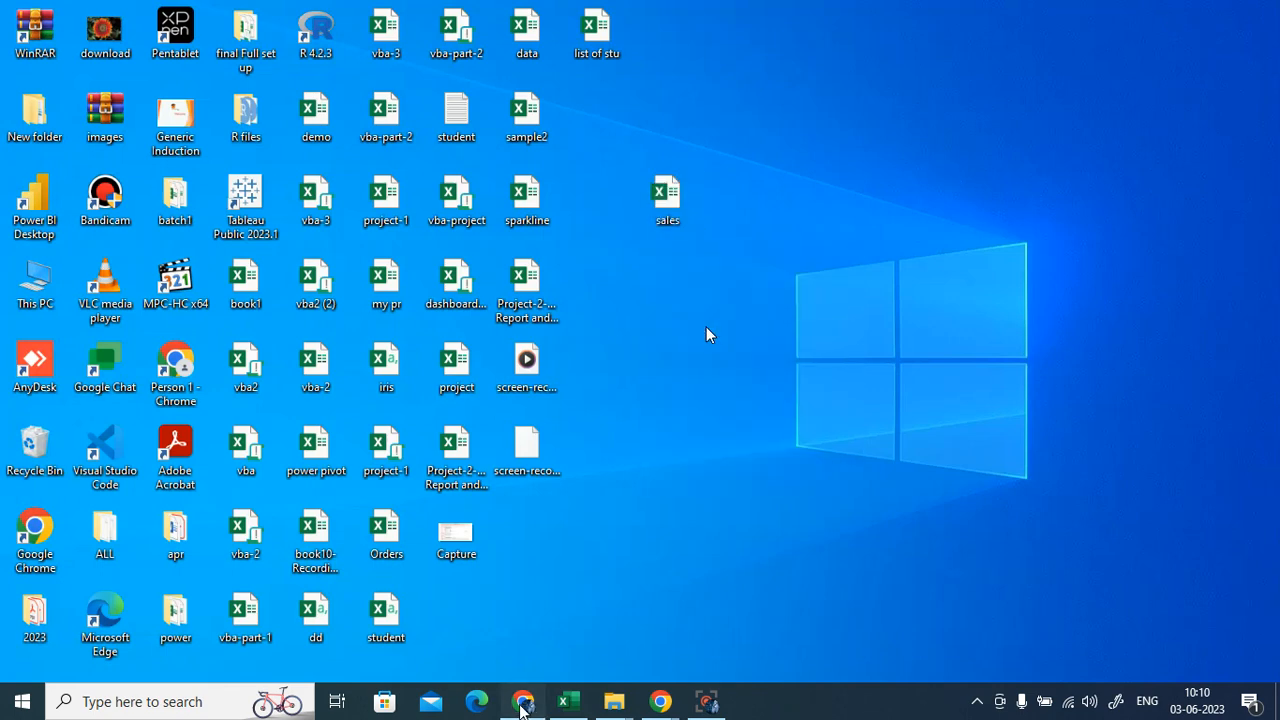
# - Post sales.xlsx as an attachment in the Gmail course chat space
pyautogui.click(160, 15)
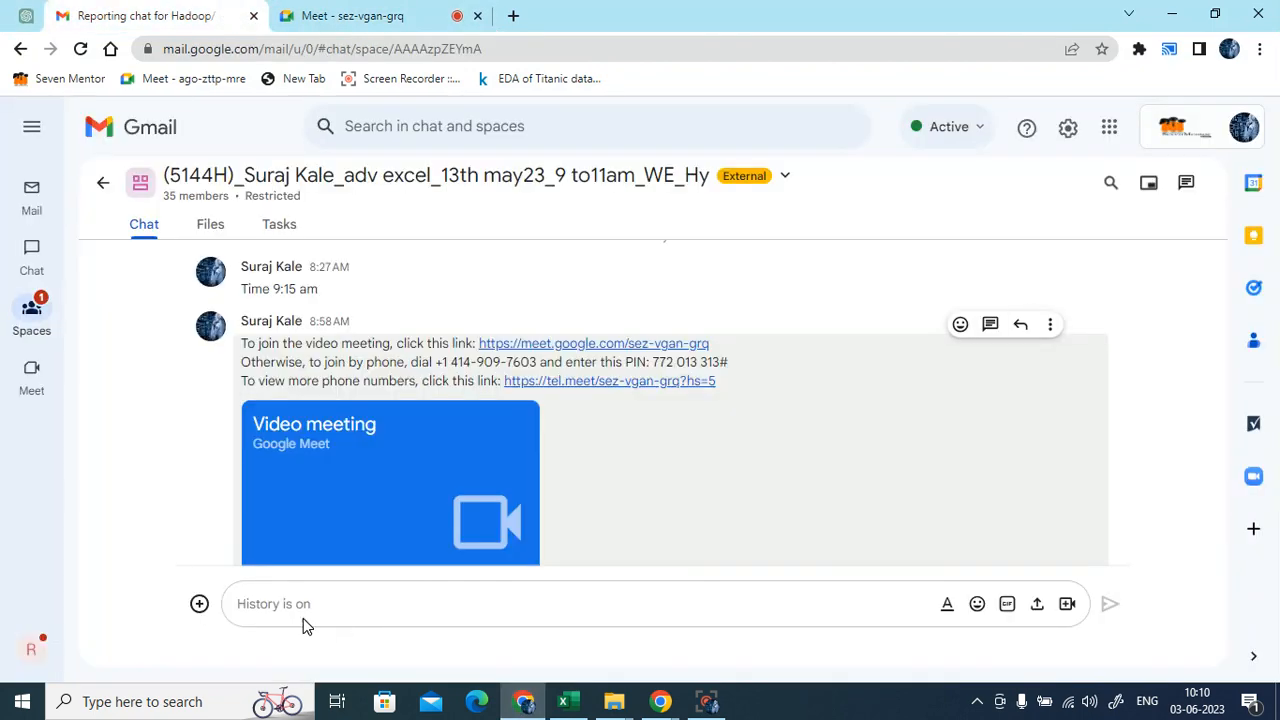
pyautogui.hotkey('ctrl', 'v')
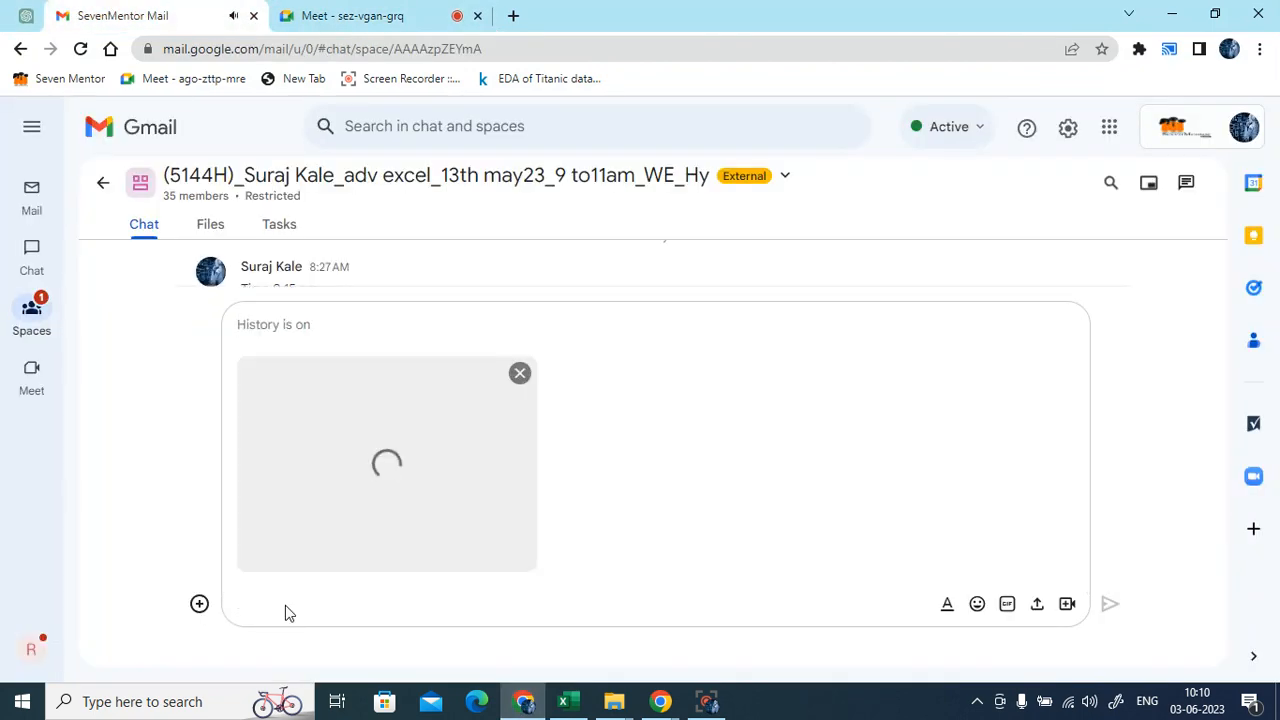
pyautogui.press('Return')
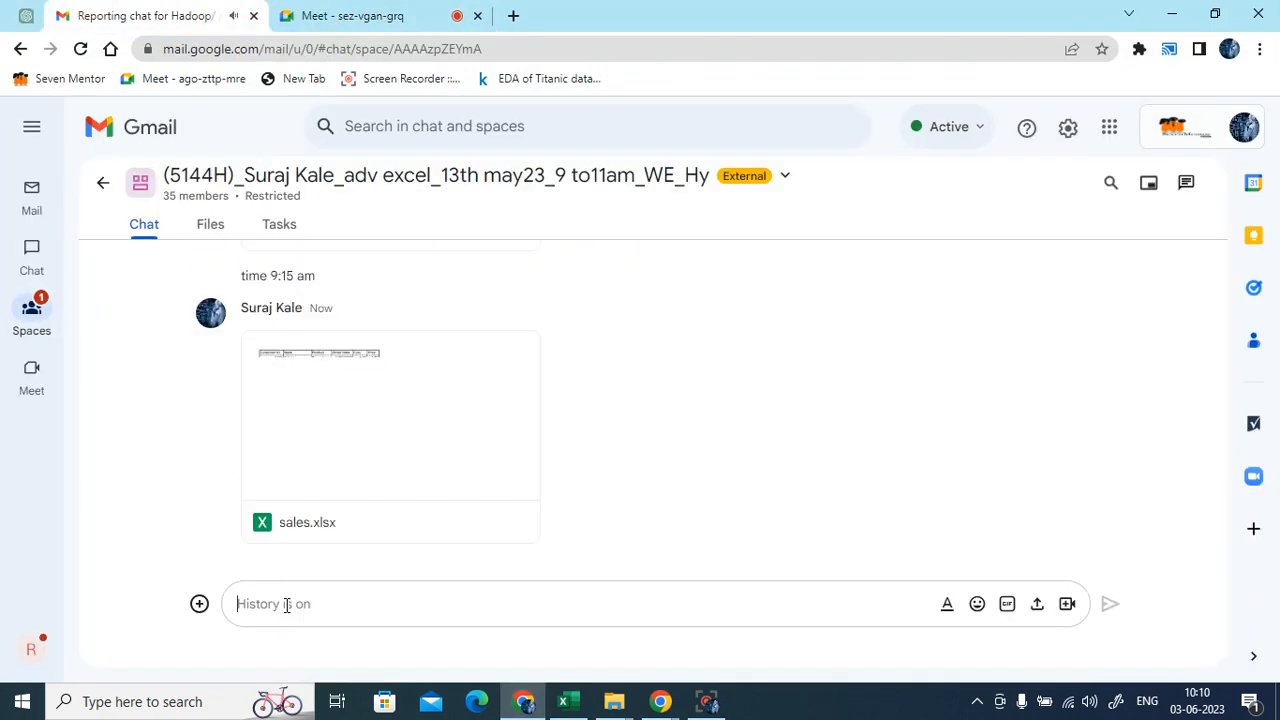
# - Look through the other chat spaces, including Internal, then minimize the browser
pyautogui.click(337, 16)
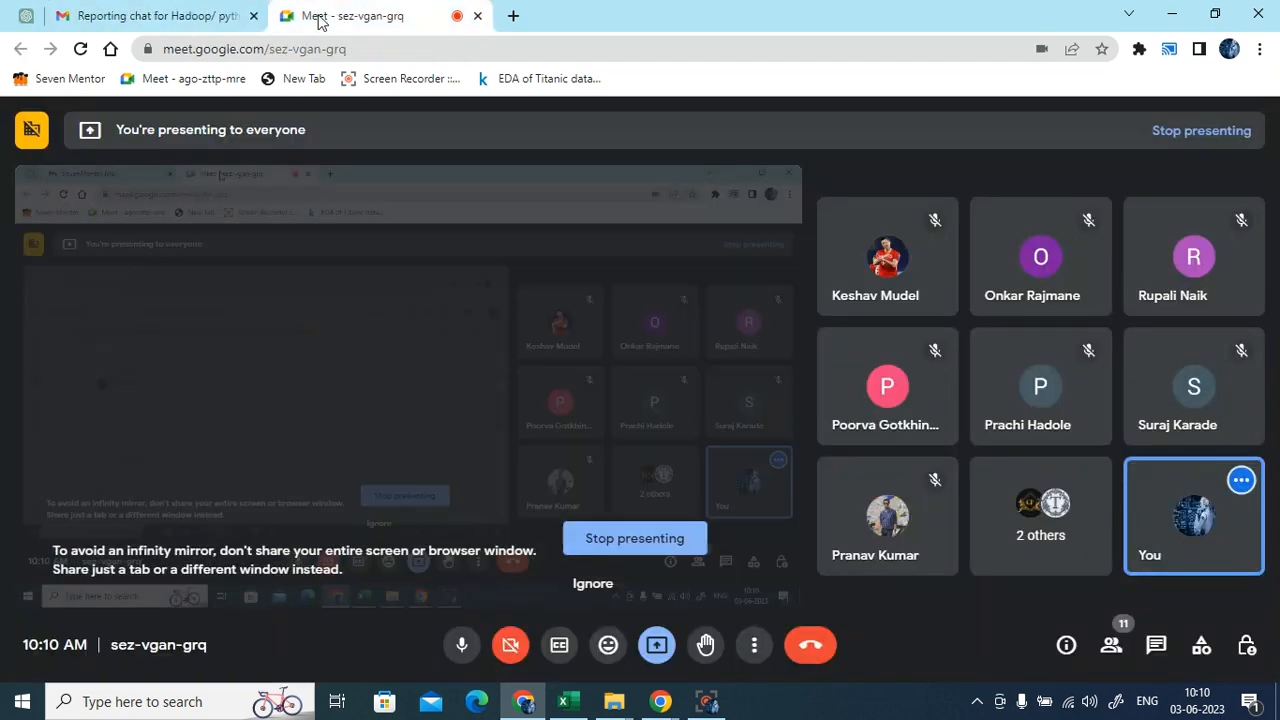
pyautogui.click(200, 16)
pyautogui.moveTo(14, 336)
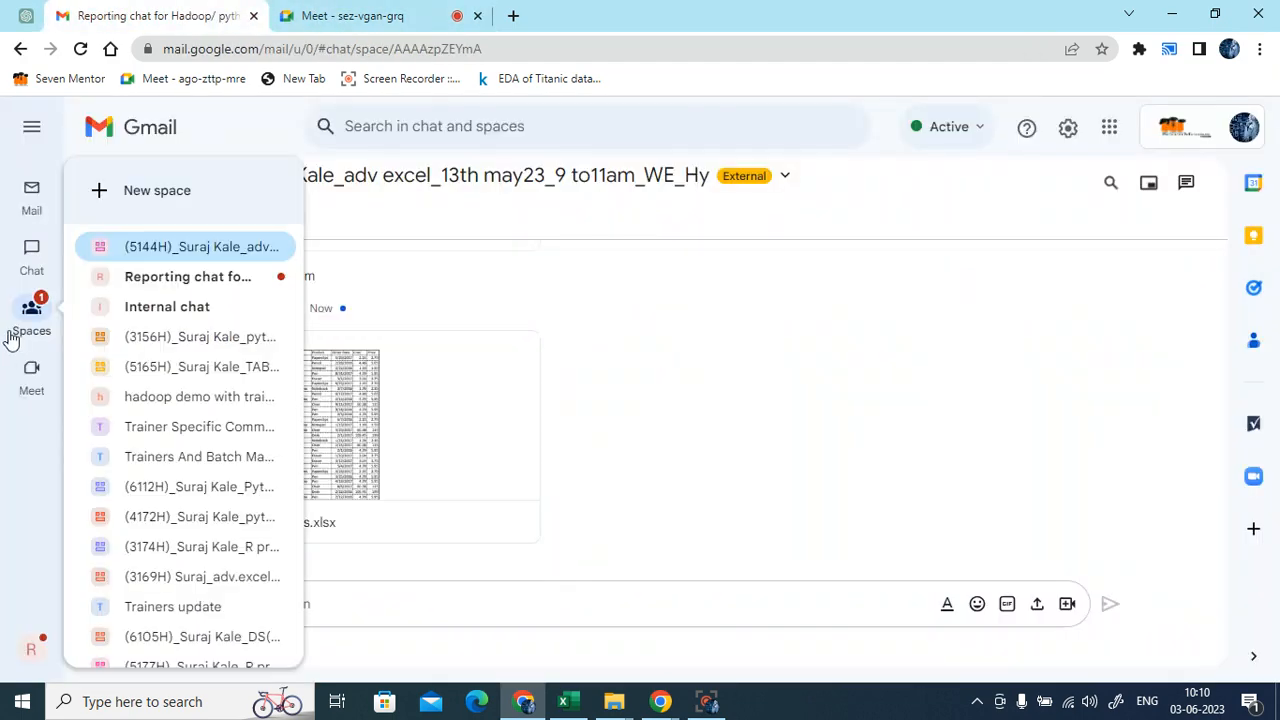
pyautogui.click(143, 285)
pyautogui.click(167, 306)
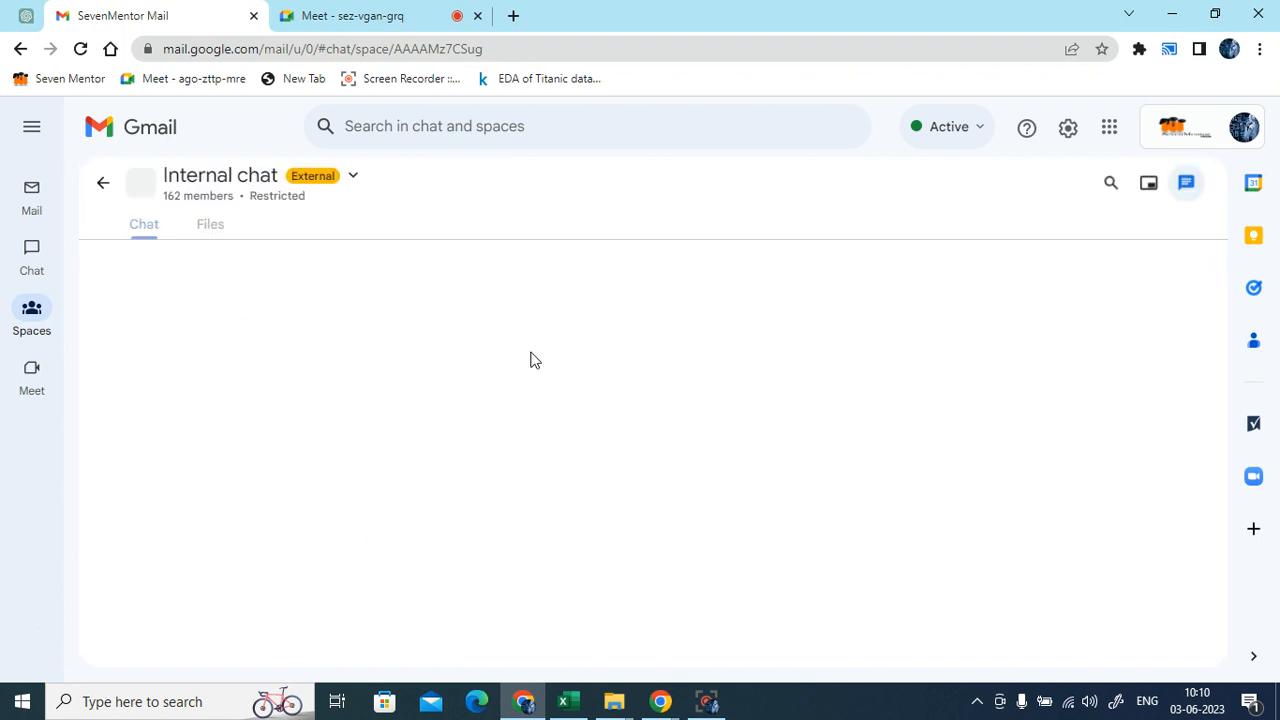
pyautogui.click(390, 16)
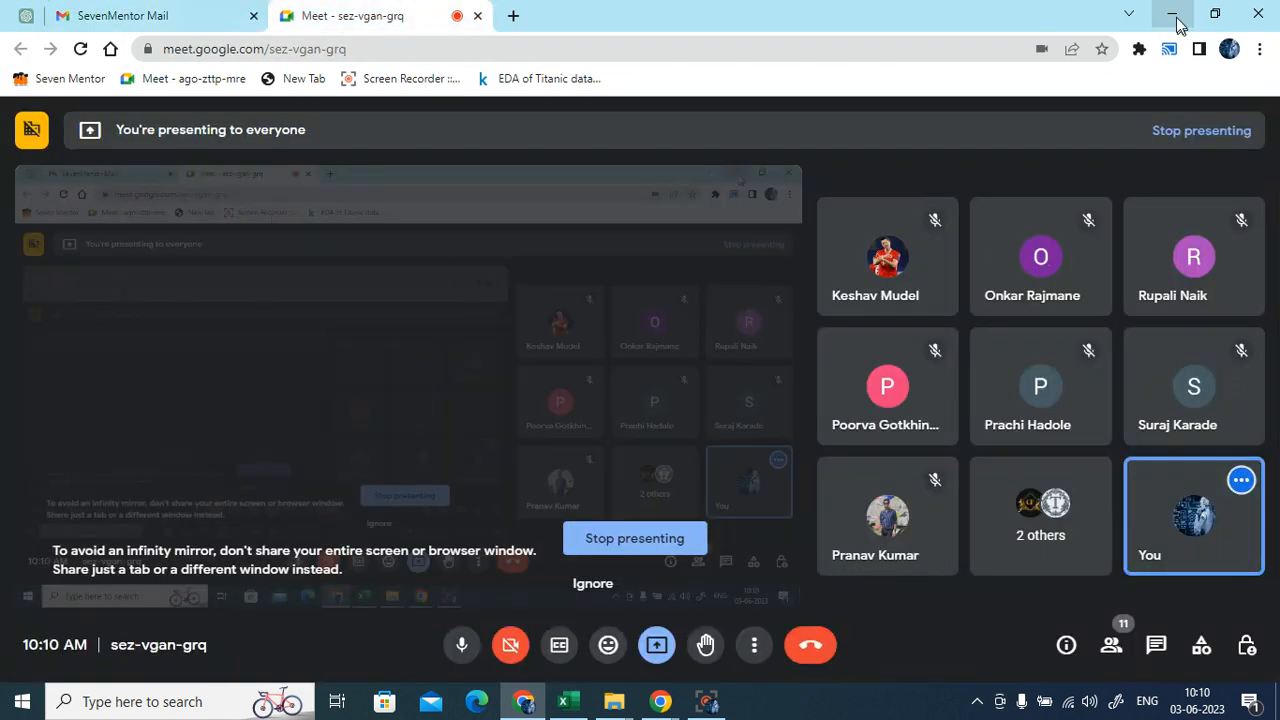
pyautogui.click(1176, 24)
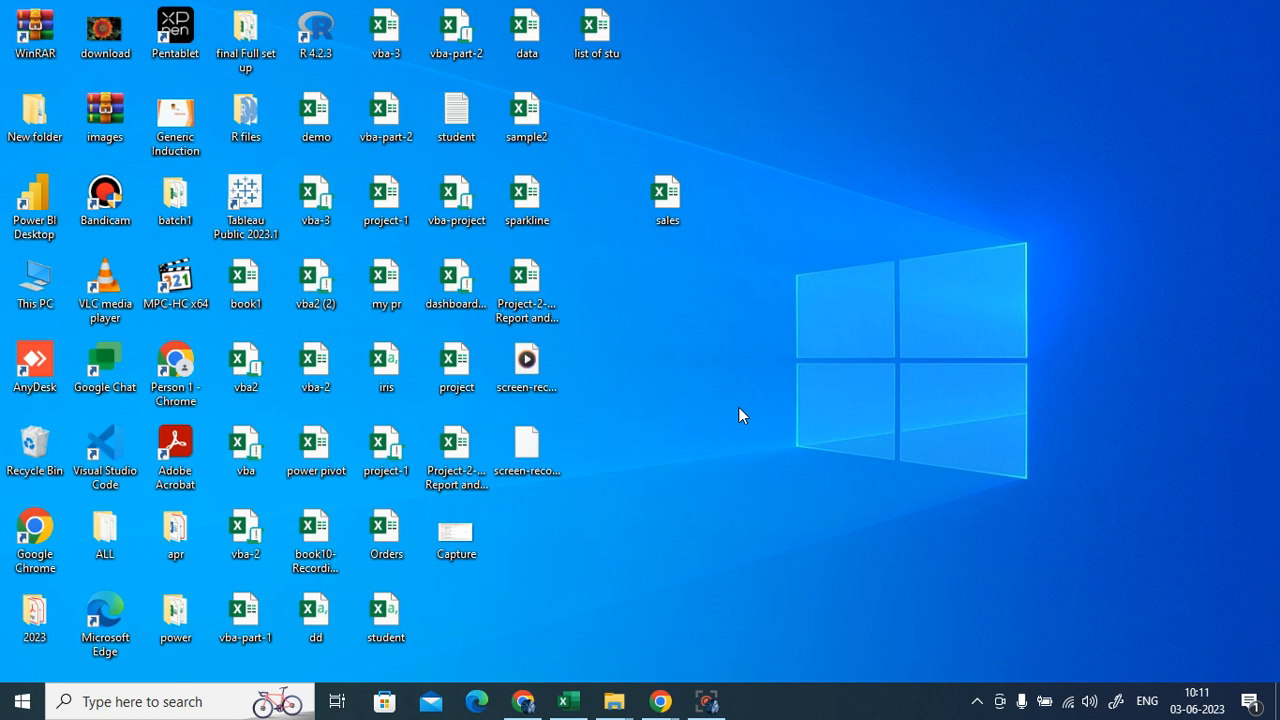
# - Open the desktop copy of sales, enable its content, and show Sales Data from the header row
pyautogui.doubleClick(670, 208)
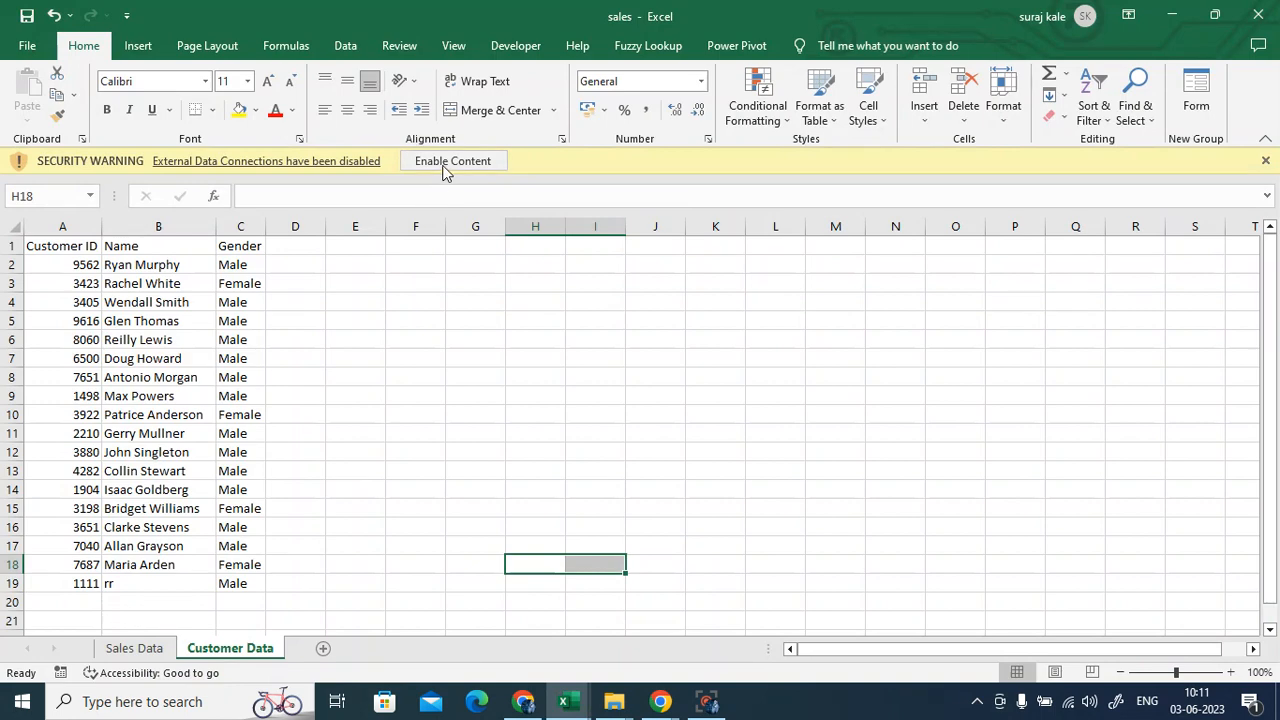
pyautogui.click(450, 164)
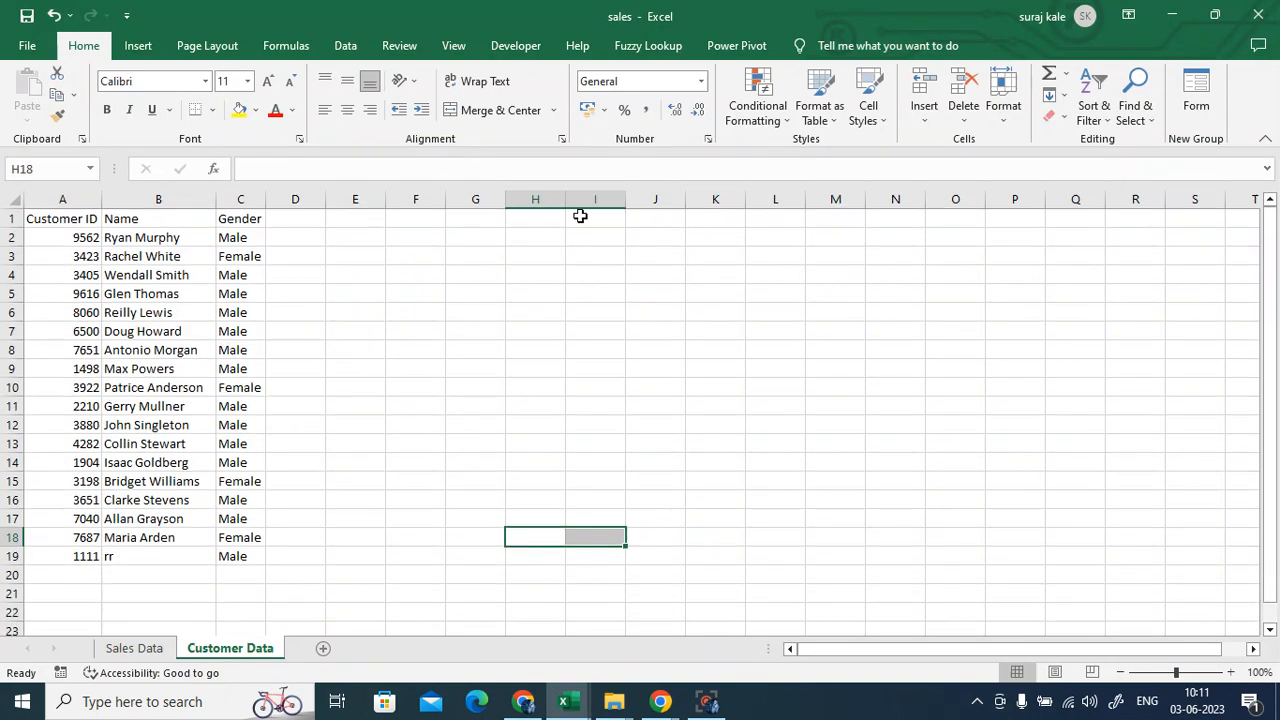
pyautogui.click(155, 650)
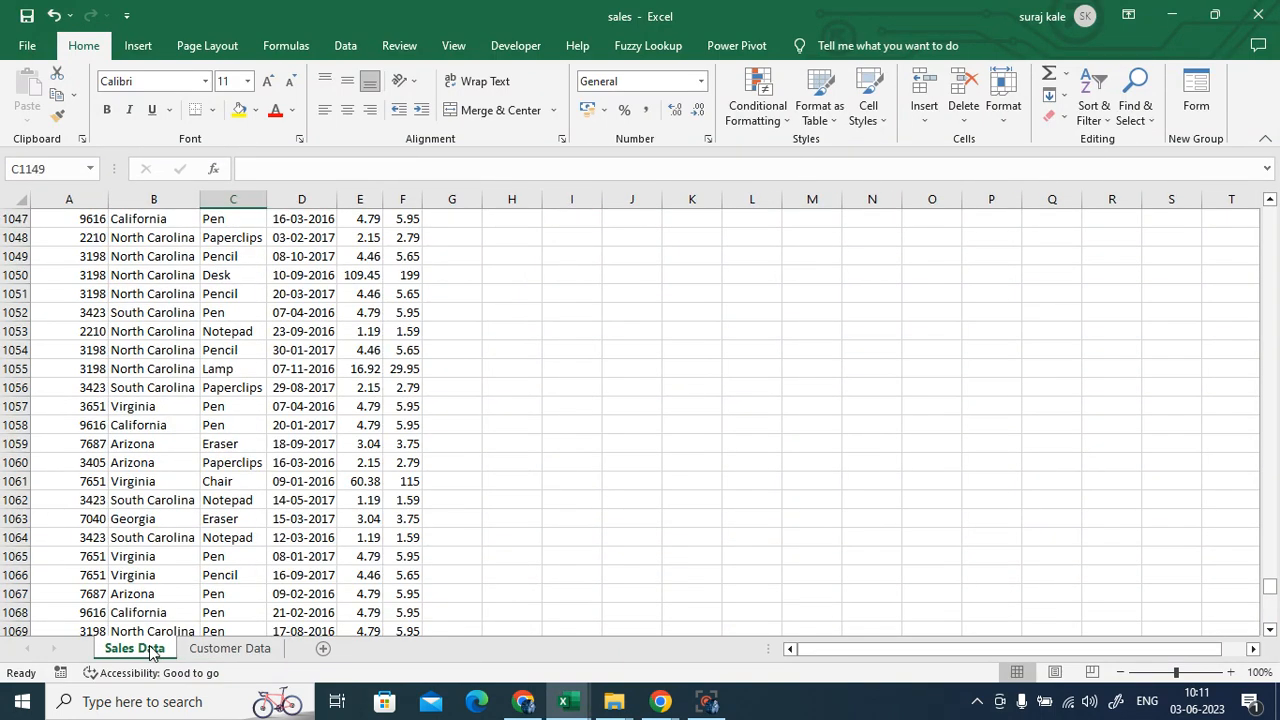
pyautogui.scroll(8, 212, 530)
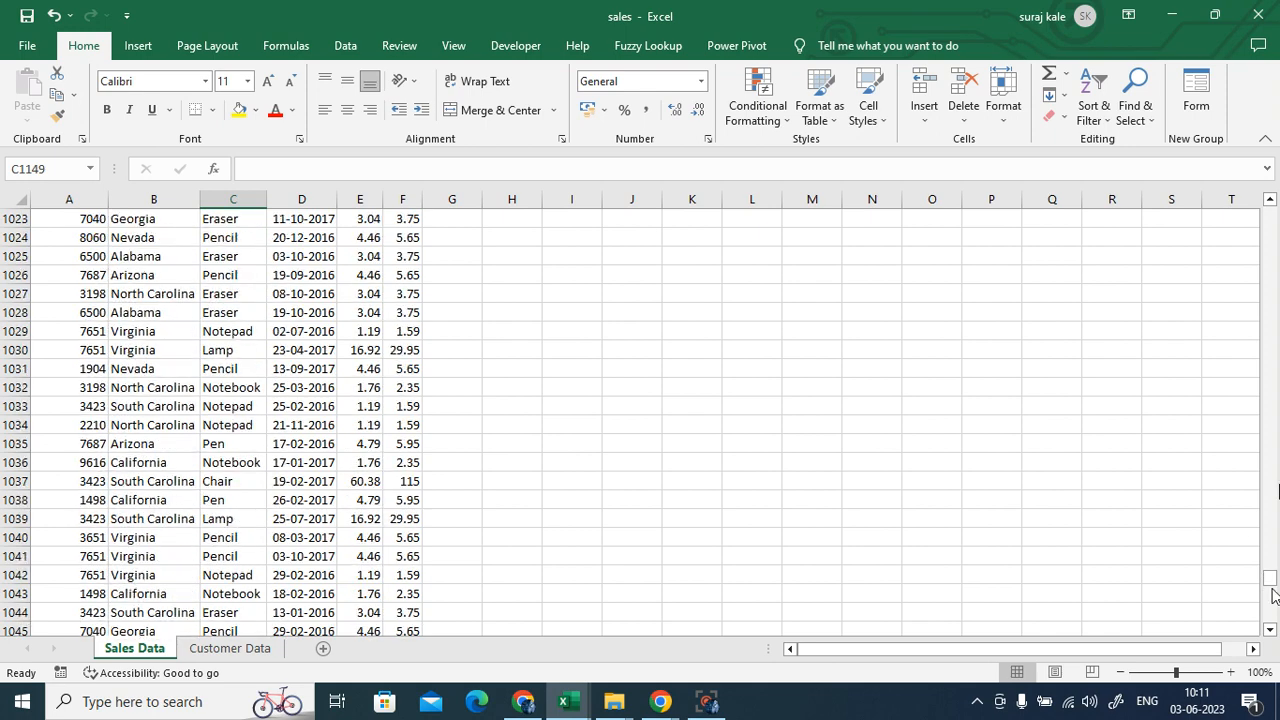
pyautogui.moveTo(1272, 585); pyautogui.dragTo(1267, 207)
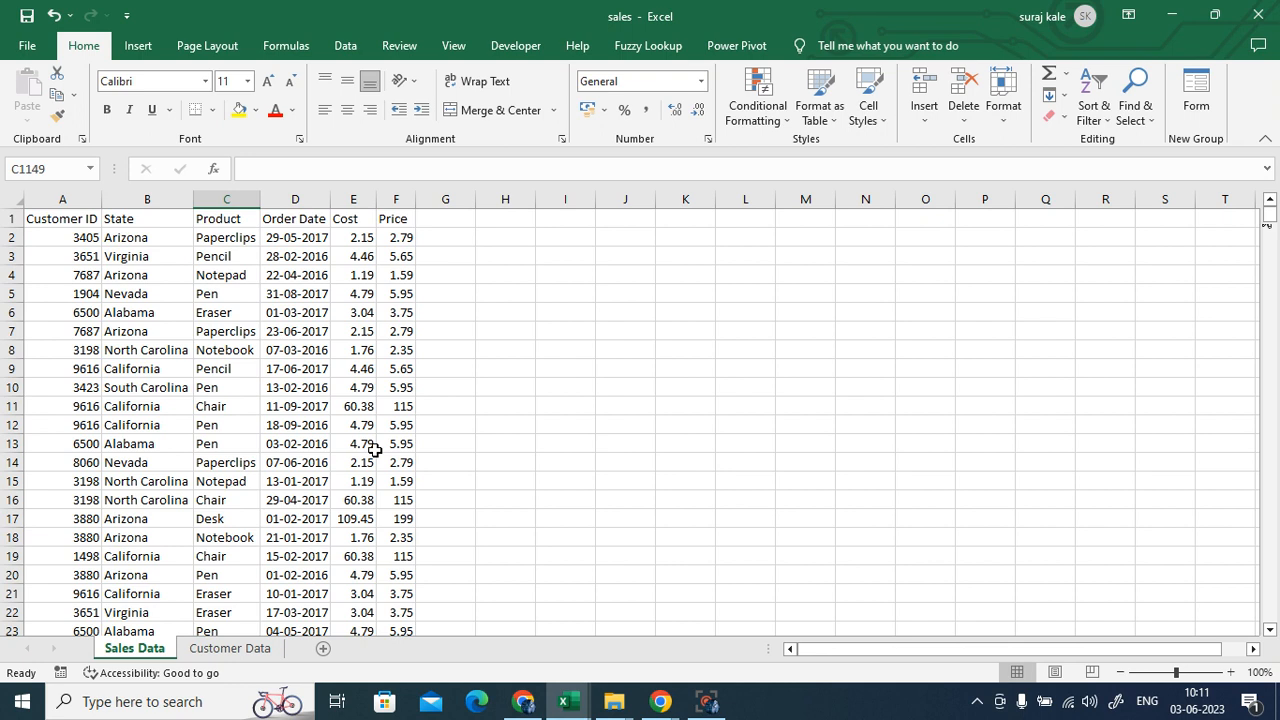
pyautogui.click(639, 442)
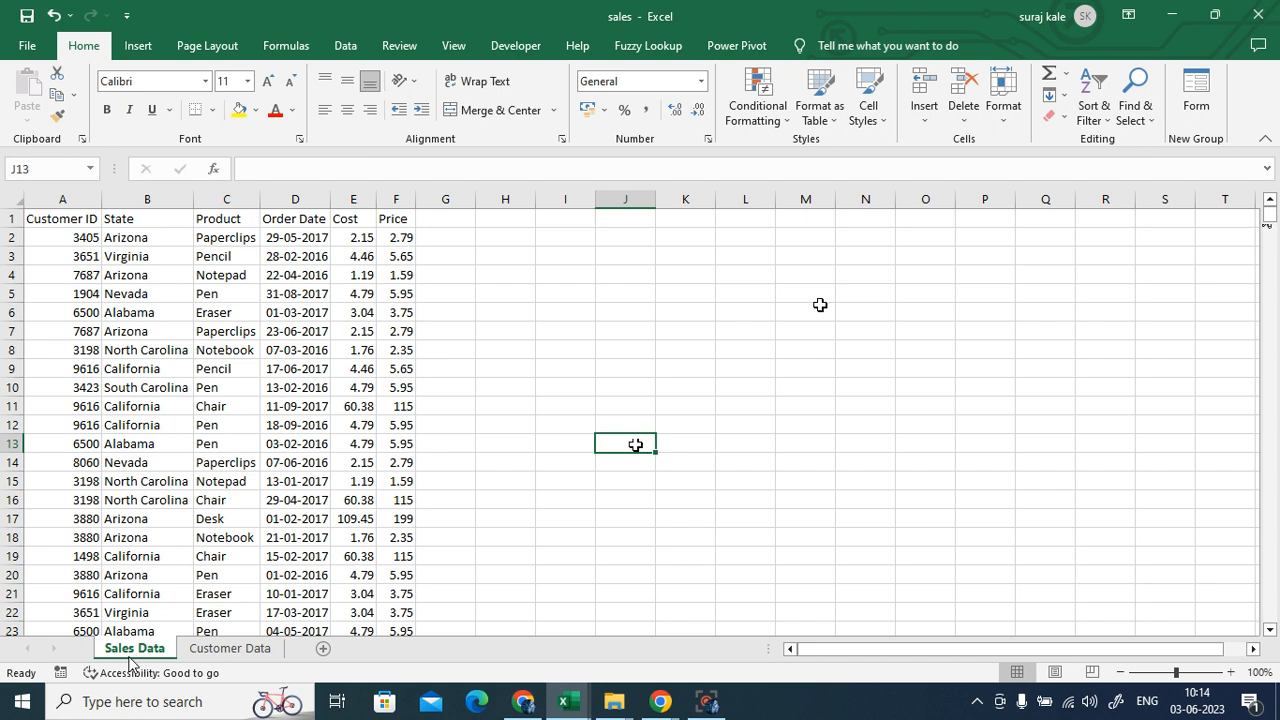
pyautogui.click(71, 220)
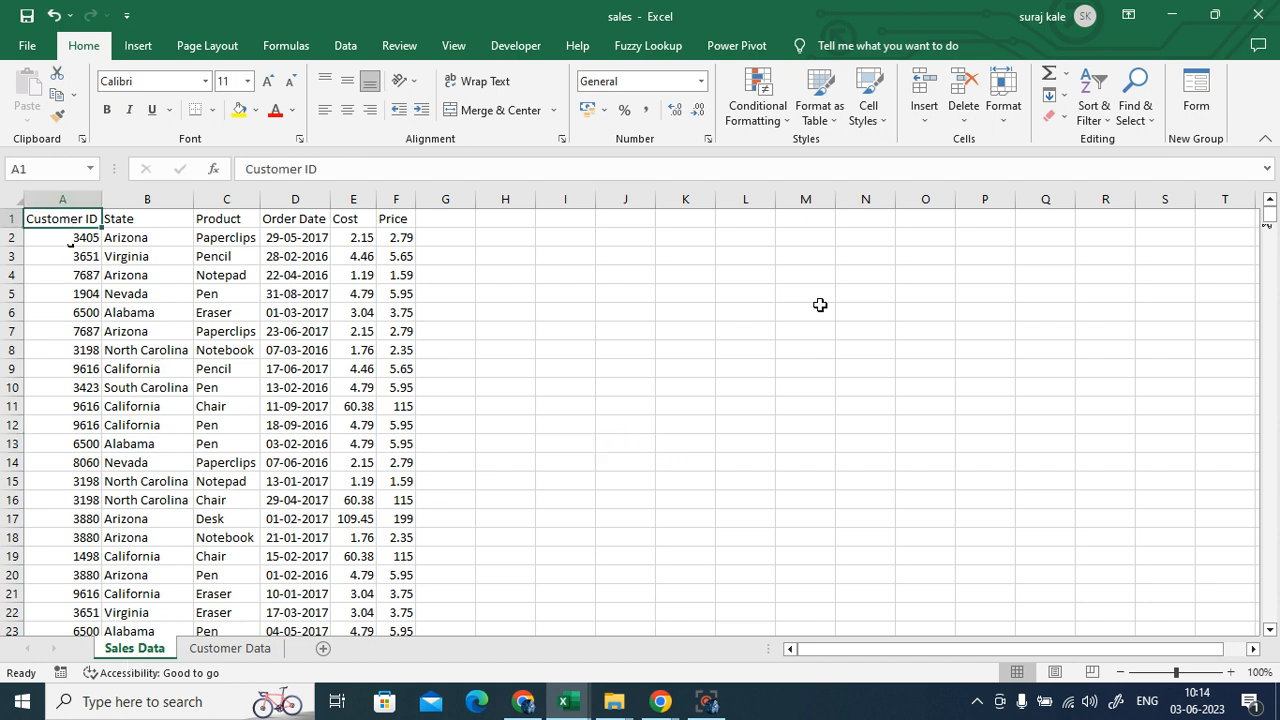
pyautogui.click(124, 216)
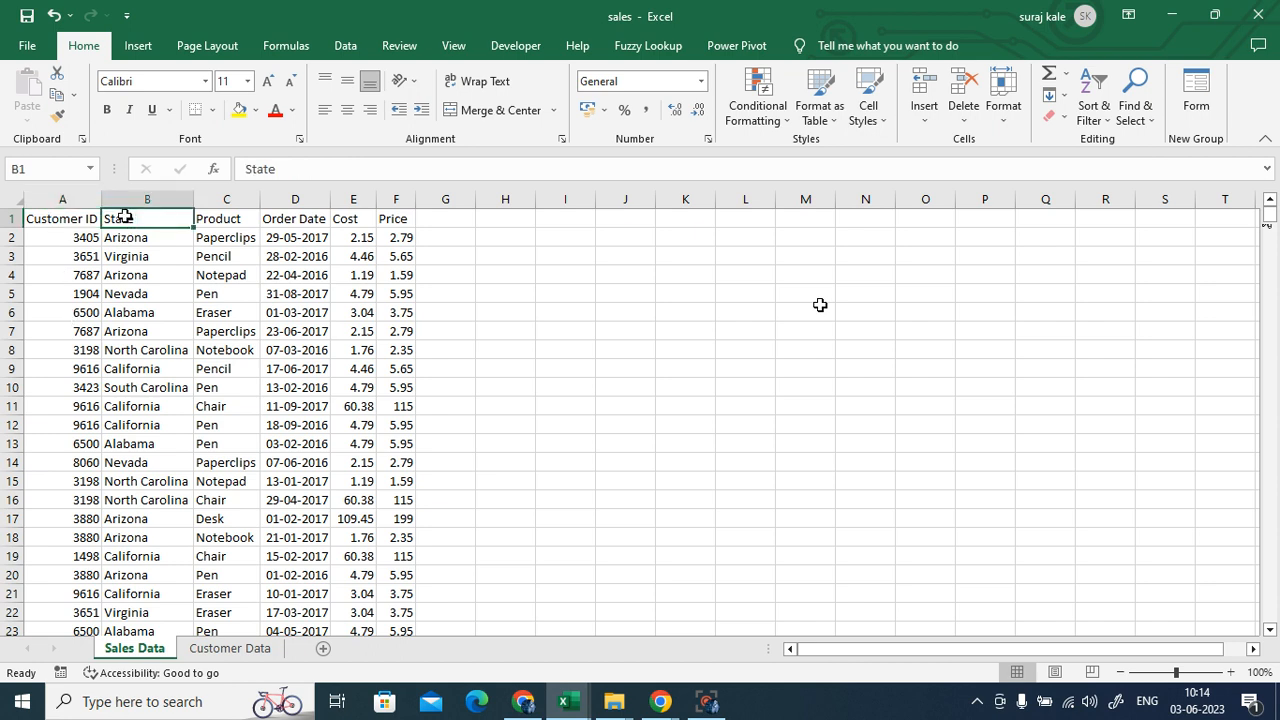
pyautogui.click(205, 221)
pyautogui.click(286, 220)
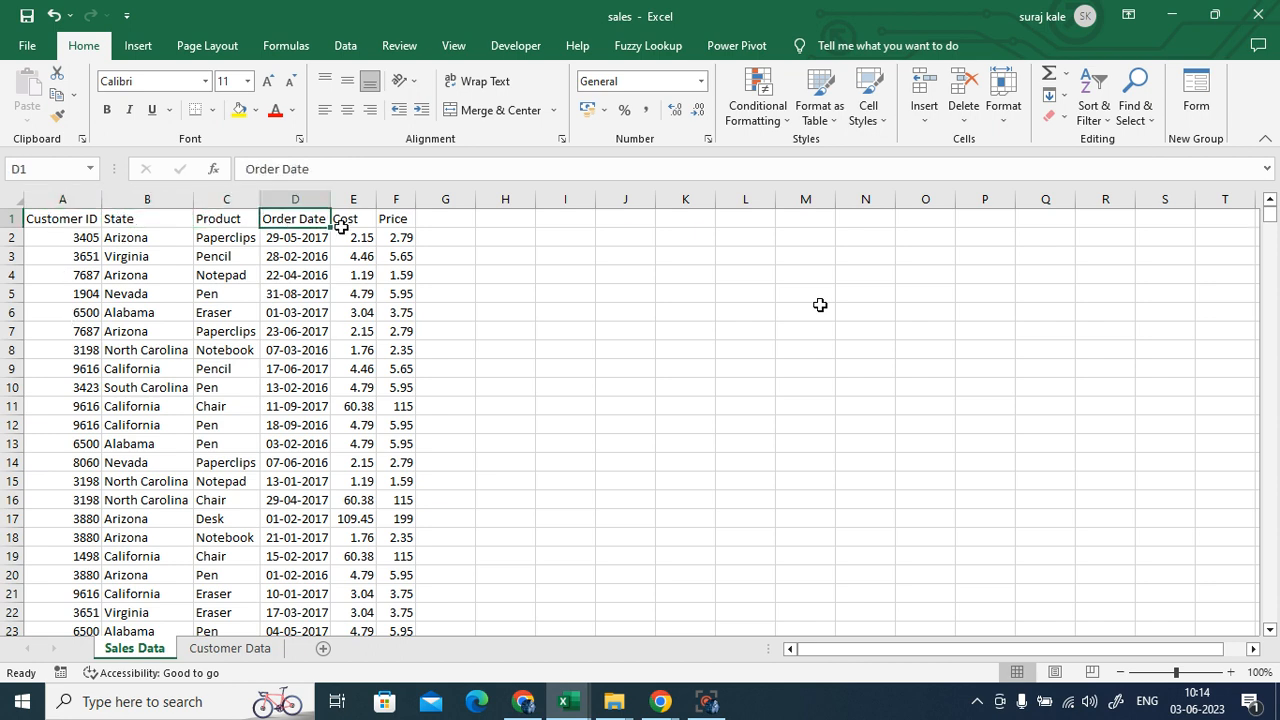
pyautogui.click(344, 220)
pyautogui.click(401, 220)
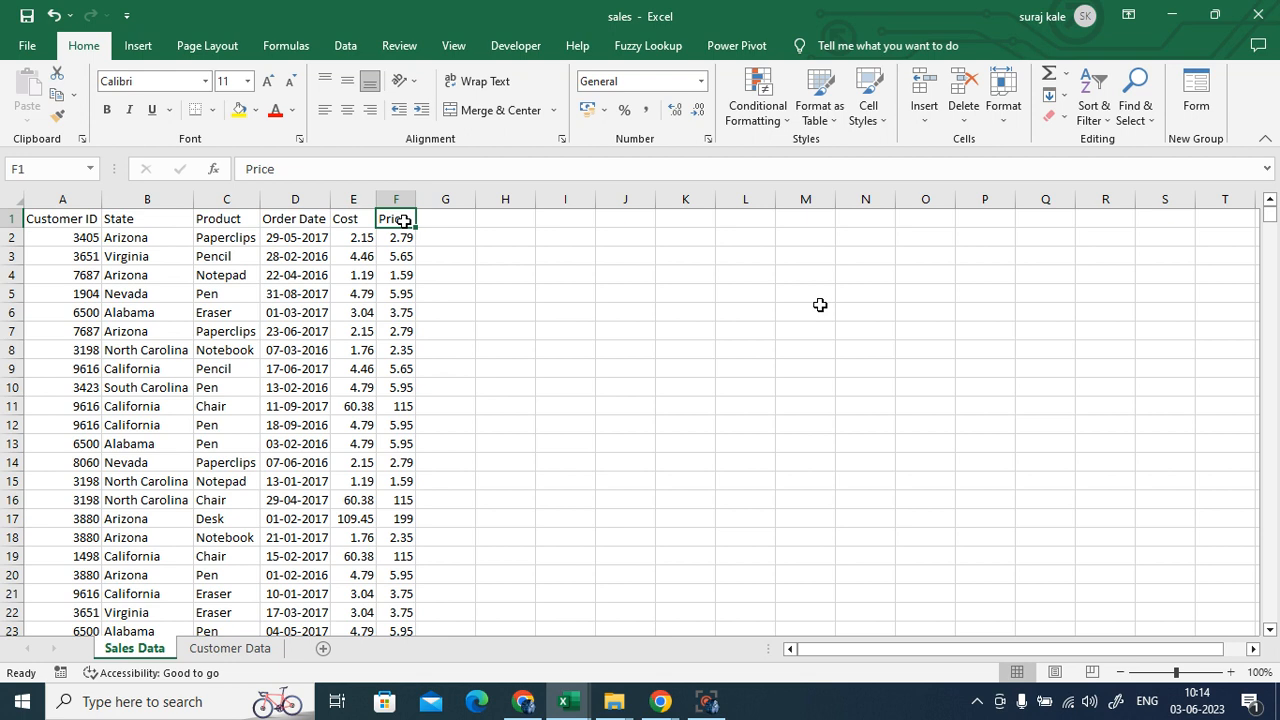
pyautogui.click(295, 240)
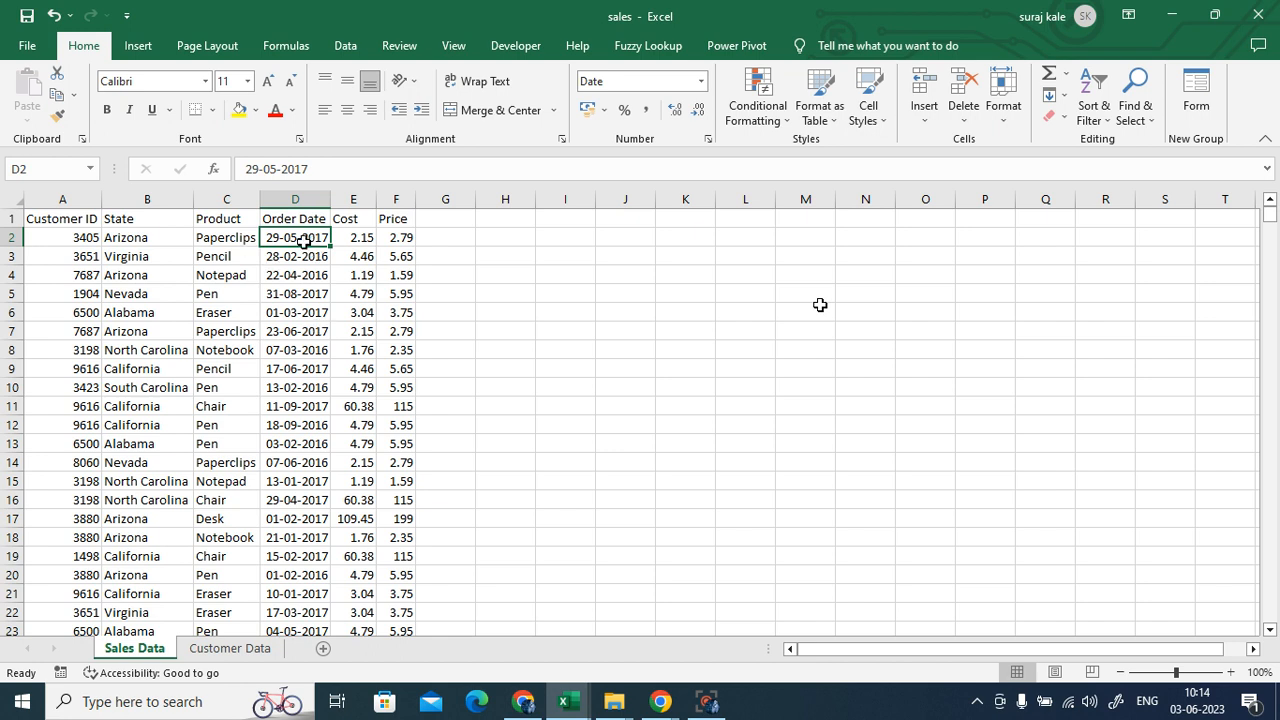
pyautogui.click(222, 242)
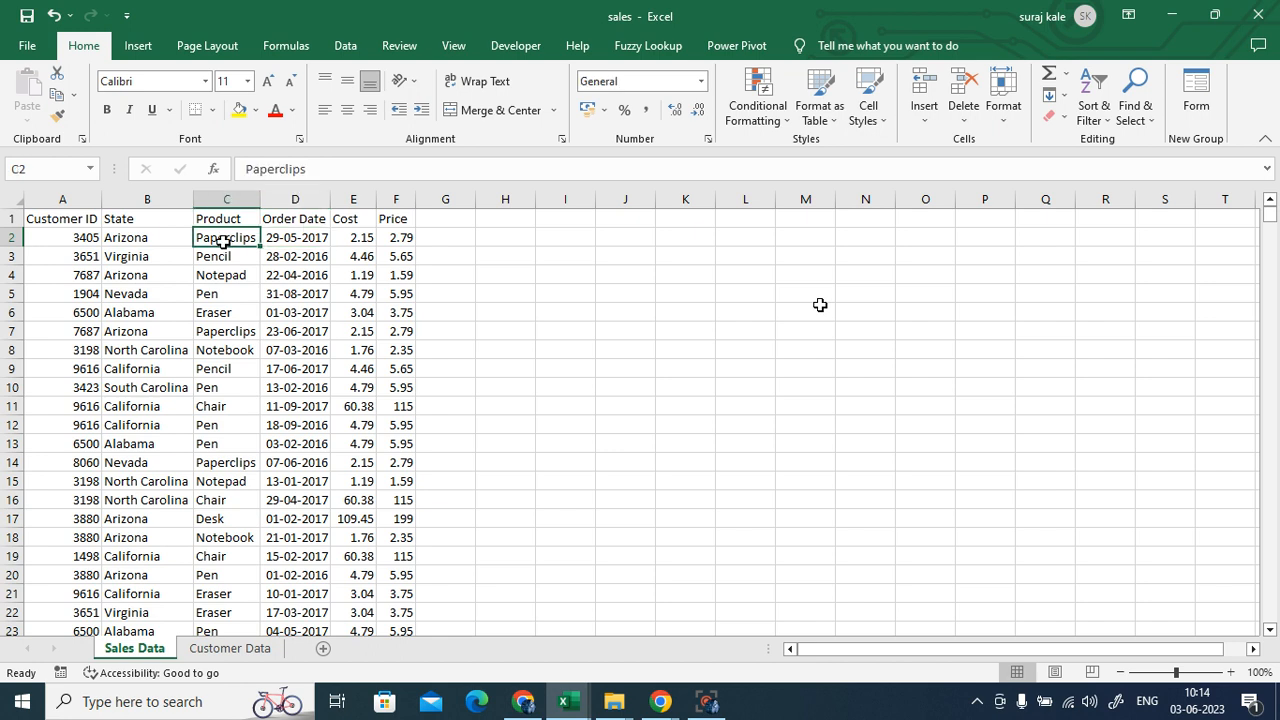
pyautogui.click(157, 240)
pyautogui.click(57, 237)
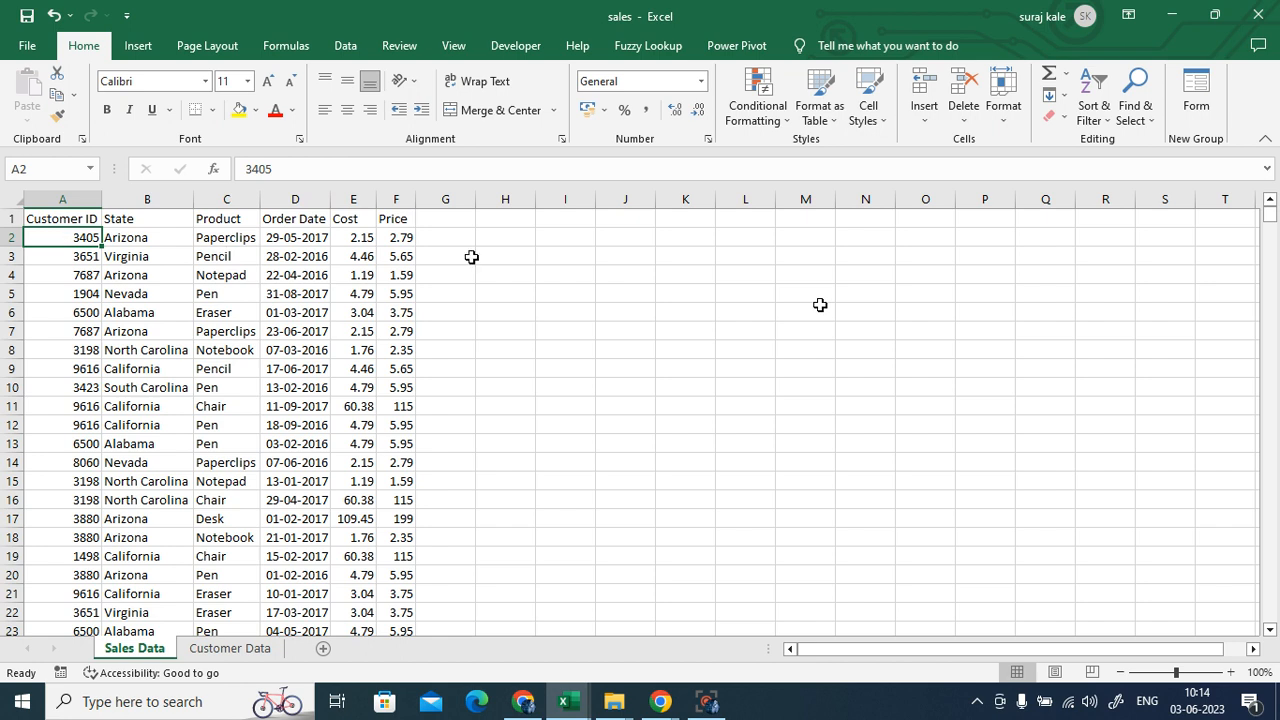
pyautogui.click(362, 238)
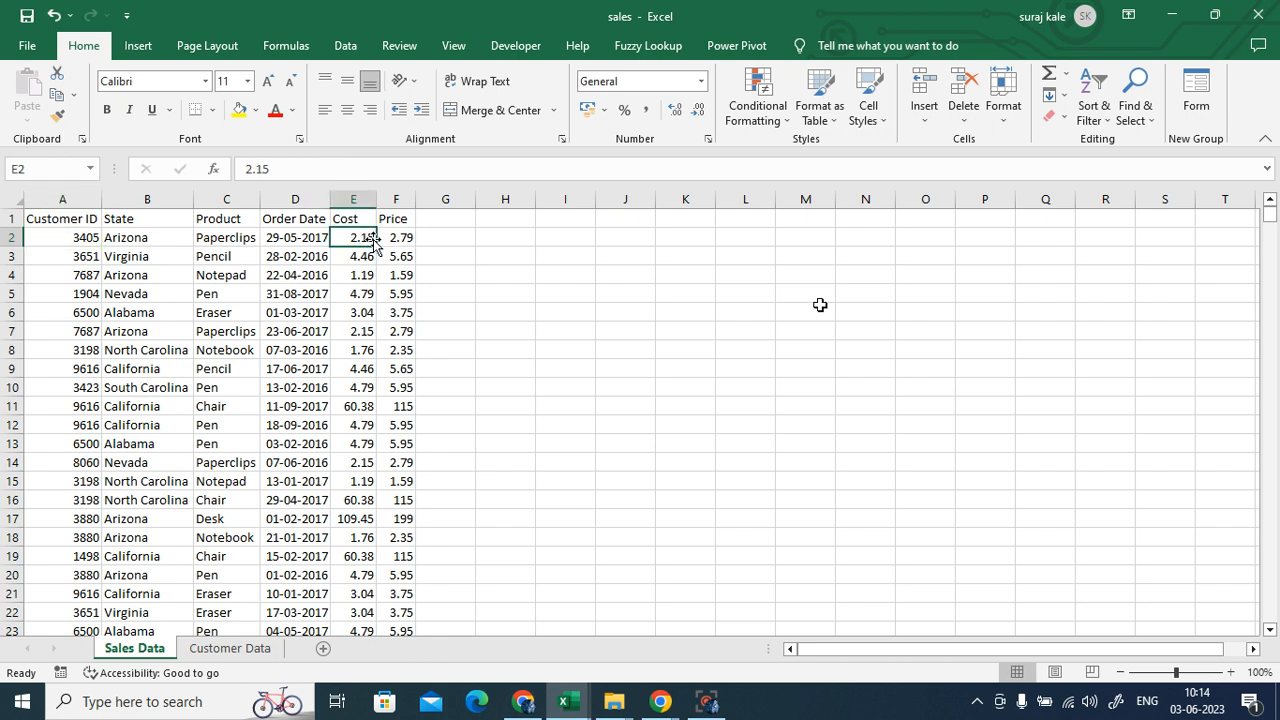
pyautogui.click(405, 241)
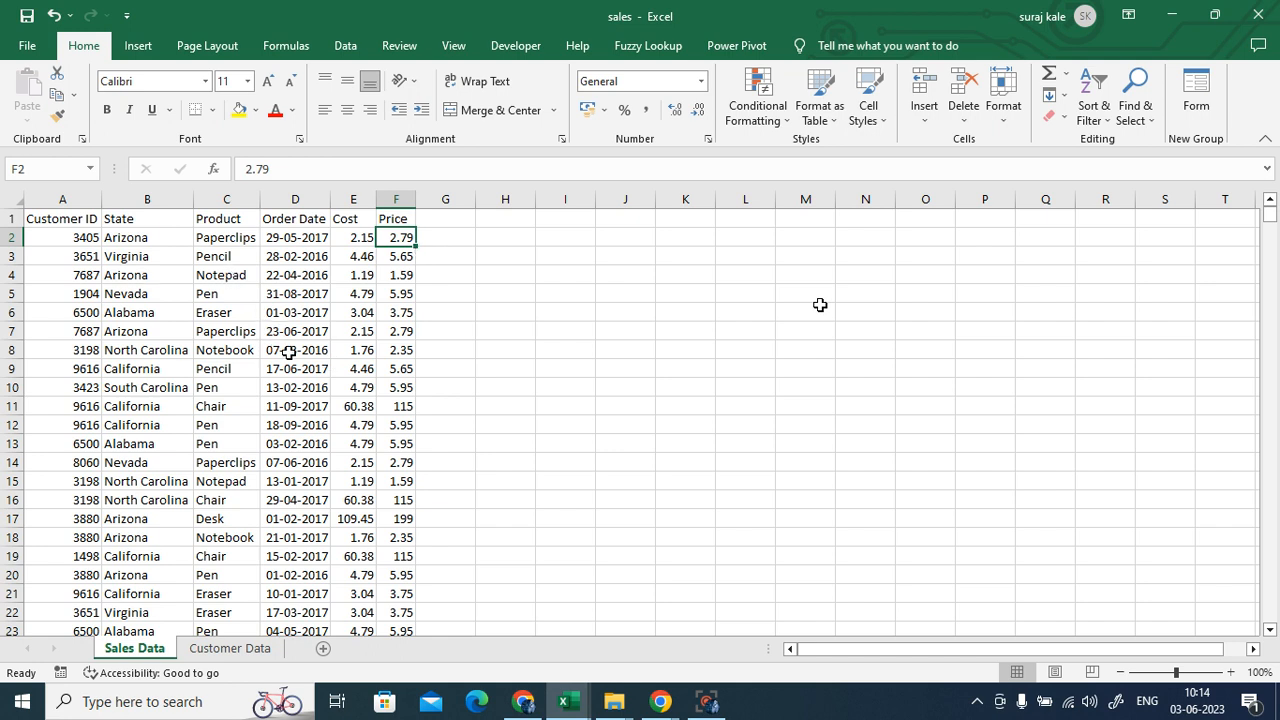
pyautogui.click(230, 648)
pyautogui.click(773, 532)
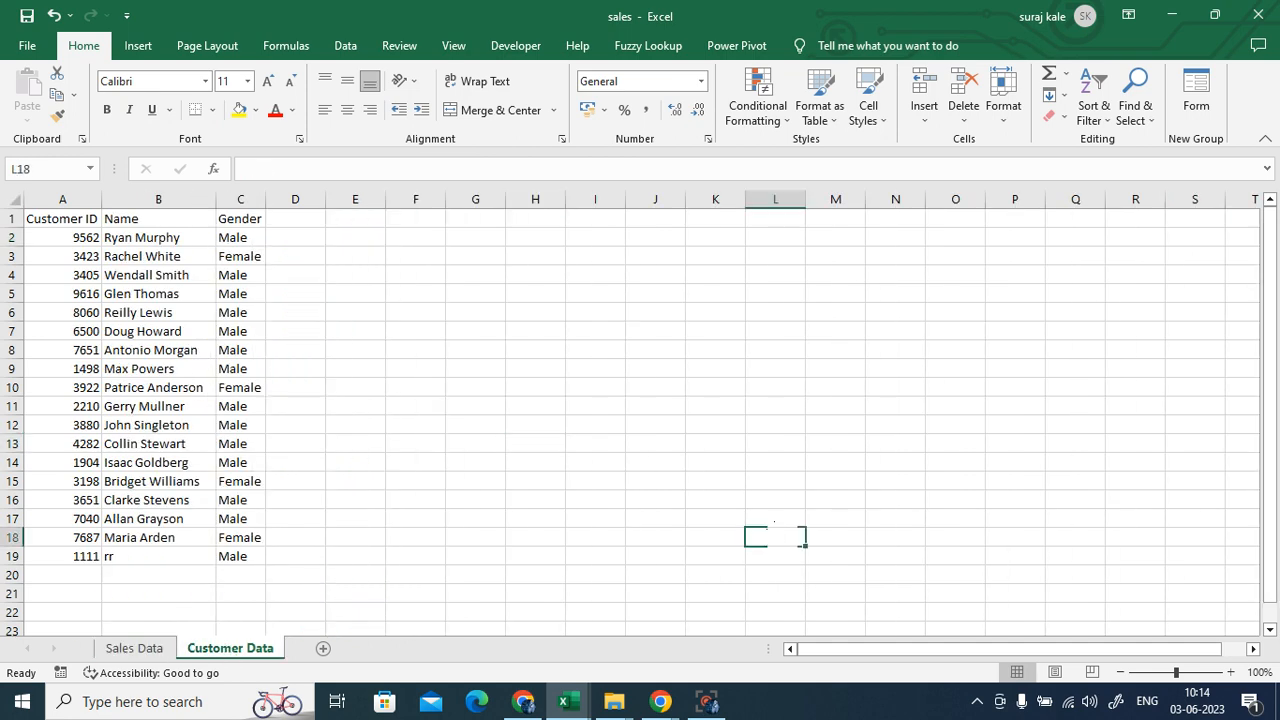
pyautogui.click(64, 218)
pyautogui.click(135, 648)
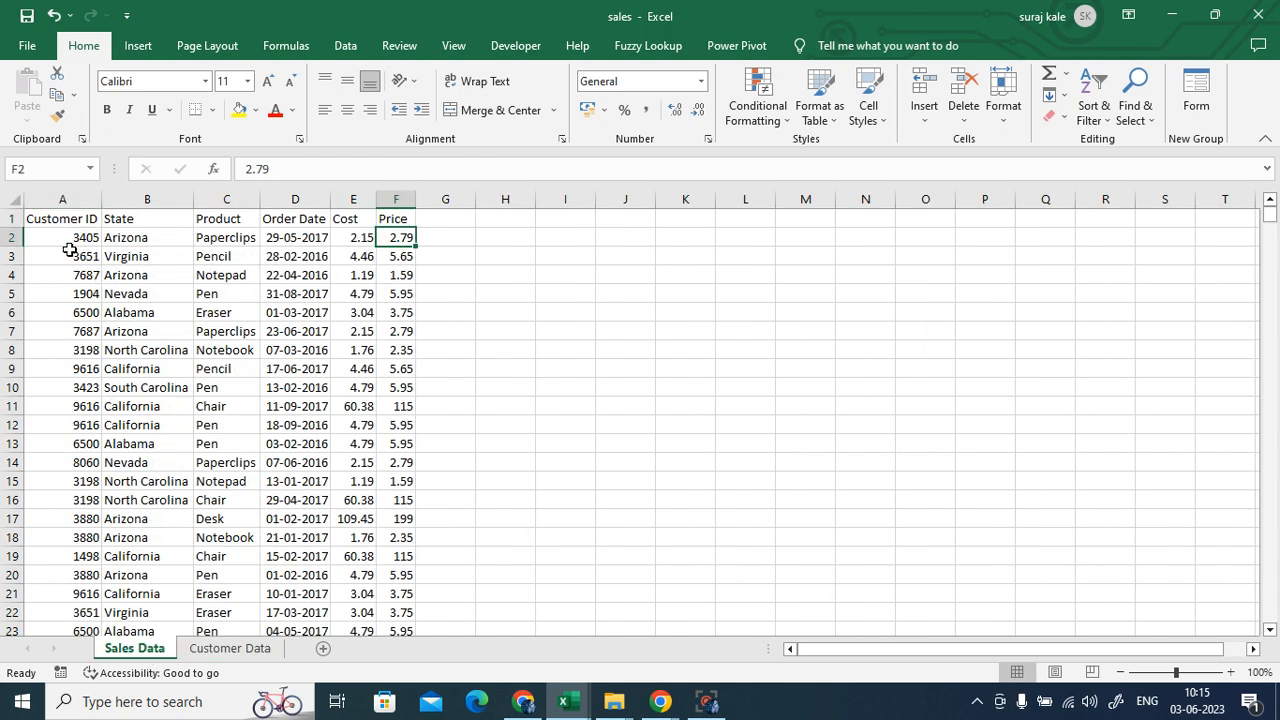
pyautogui.moveTo(62, 237); pyautogui.dragTo(80, 484)
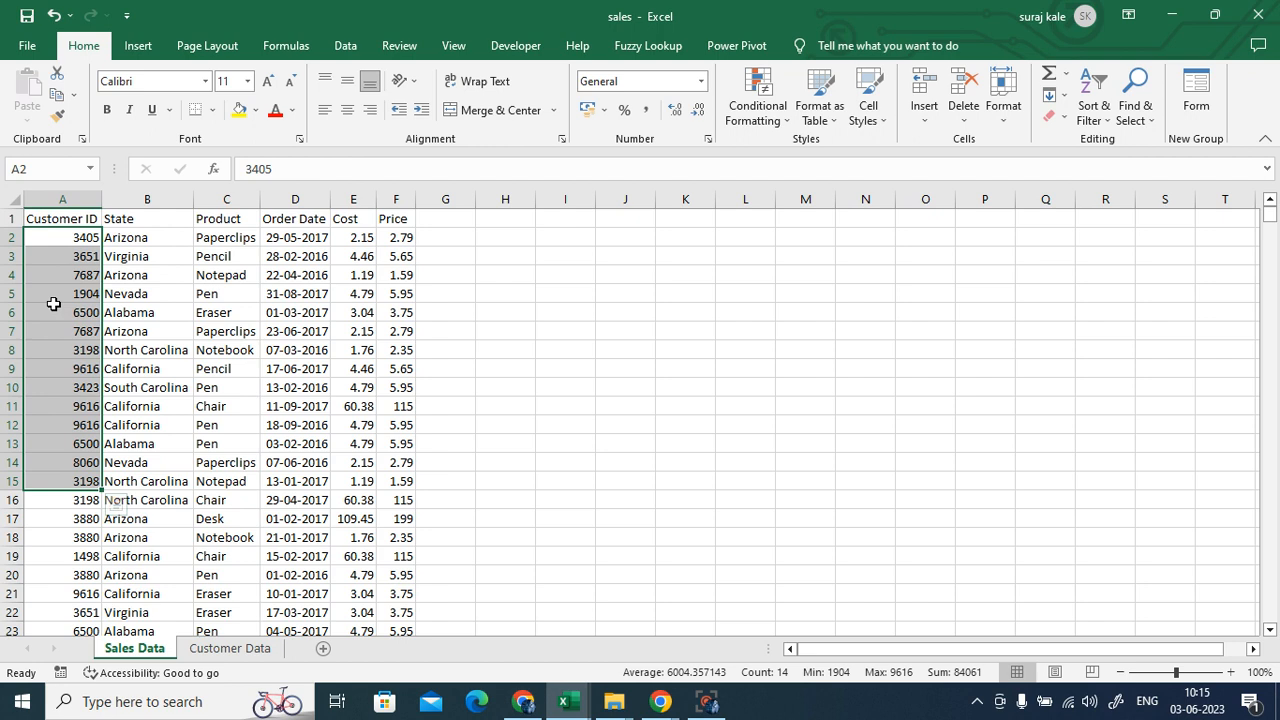
pyautogui.click(63, 362)
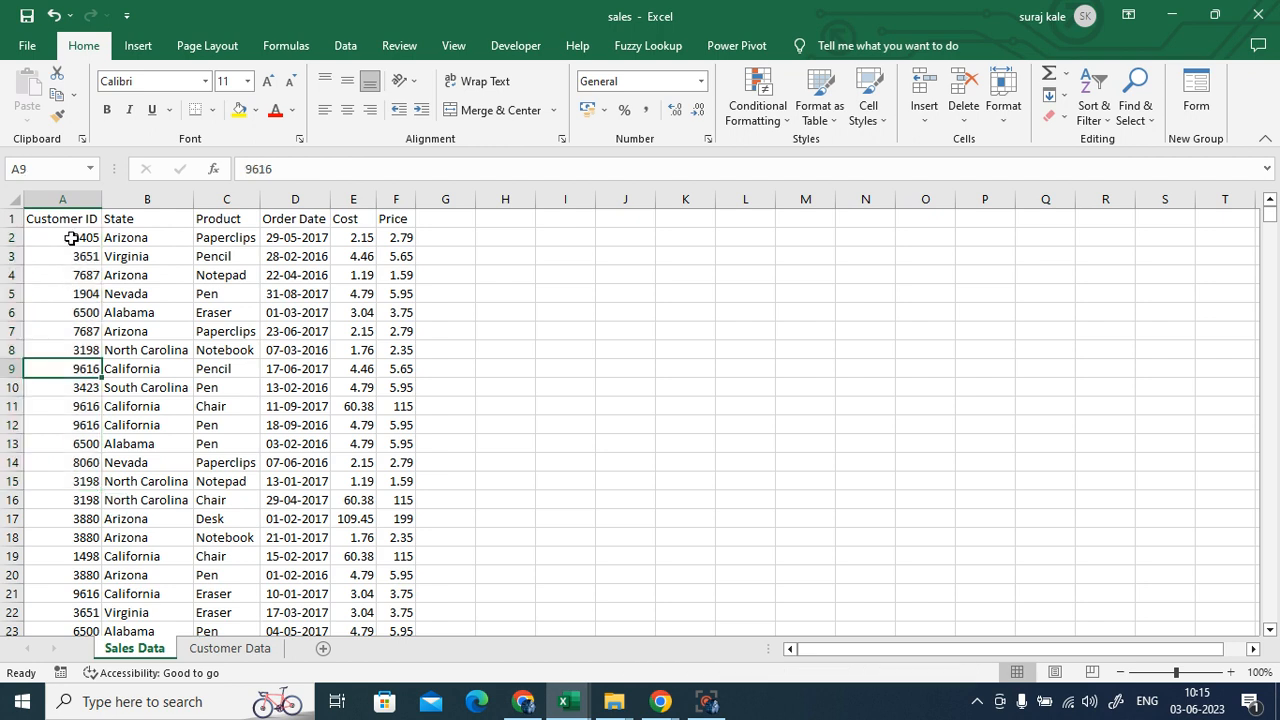
pyautogui.click(66, 240)
pyautogui.moveTo(70, 256); pyautogui.dragTo(95, 351)
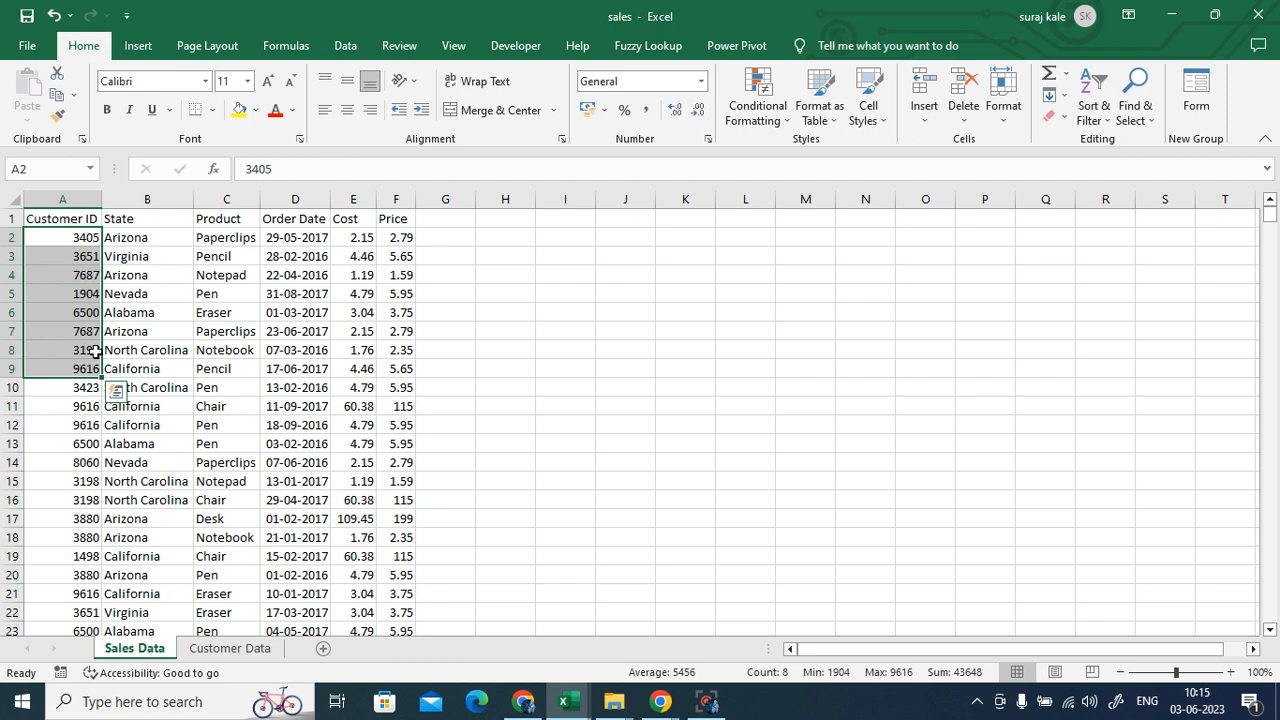
pyautogui.click(262, 237)
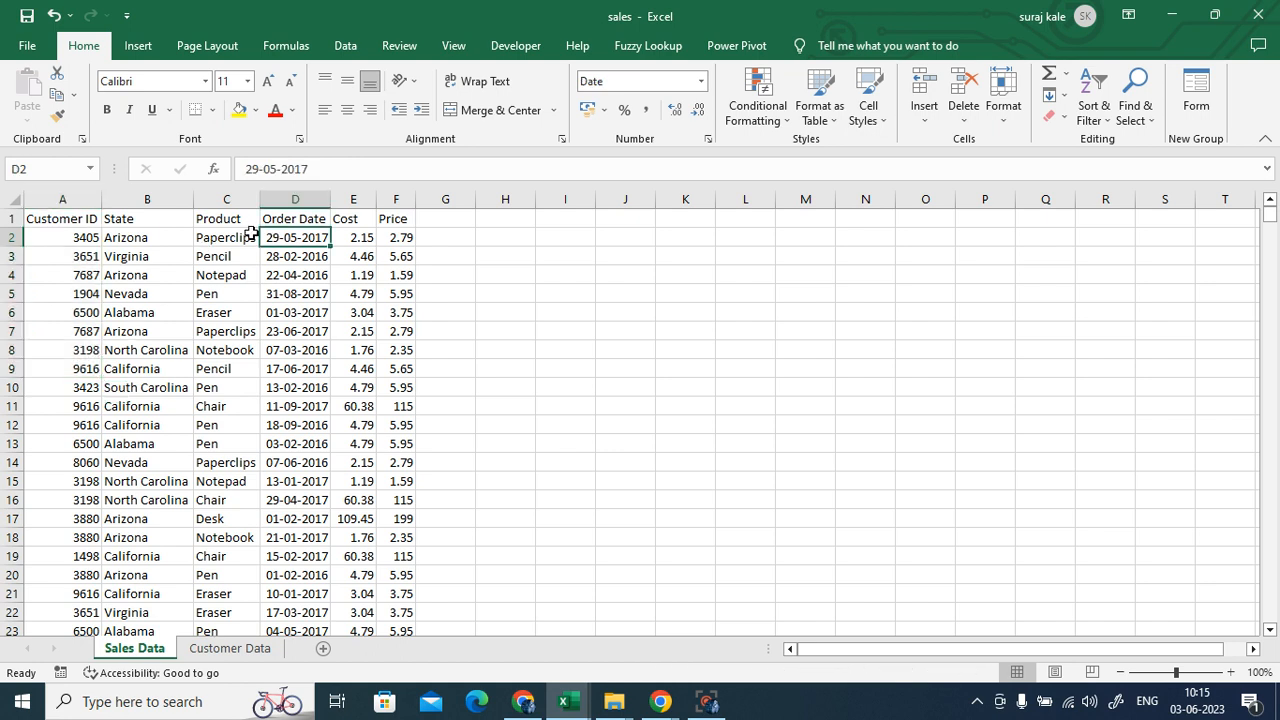
pyautogui.click(77, 243)
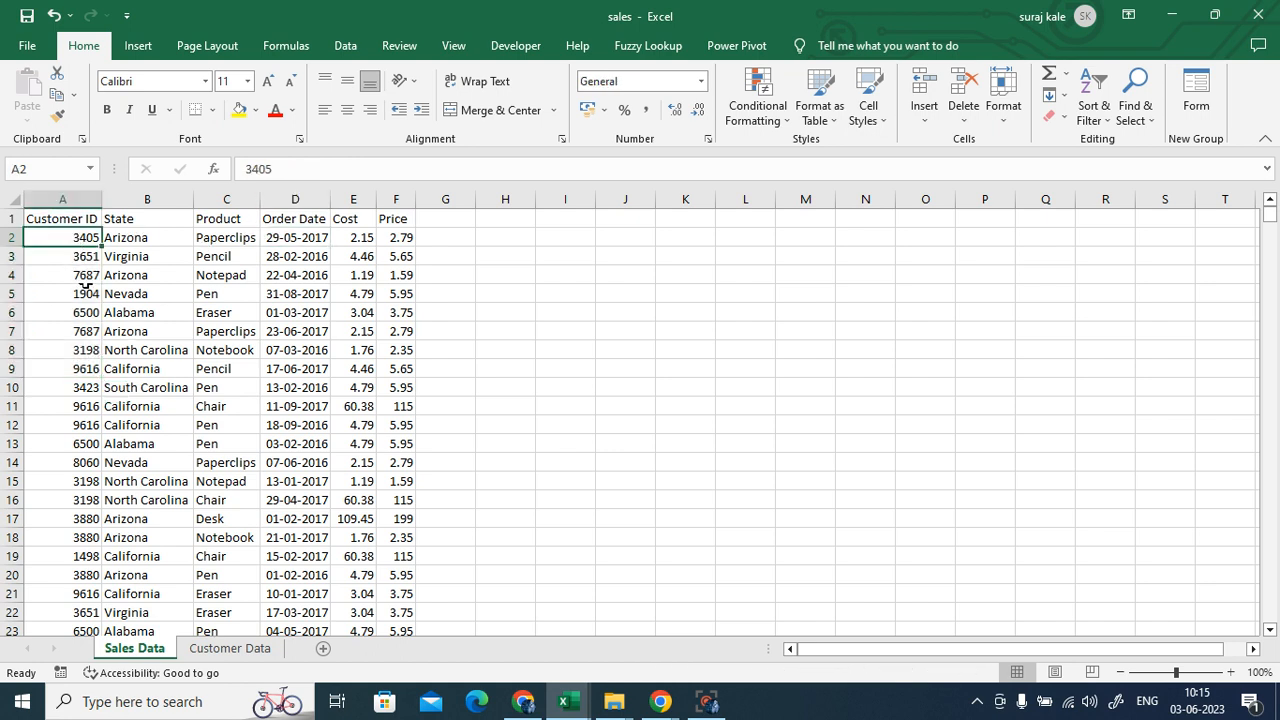
pyautogui.click(77, 370)
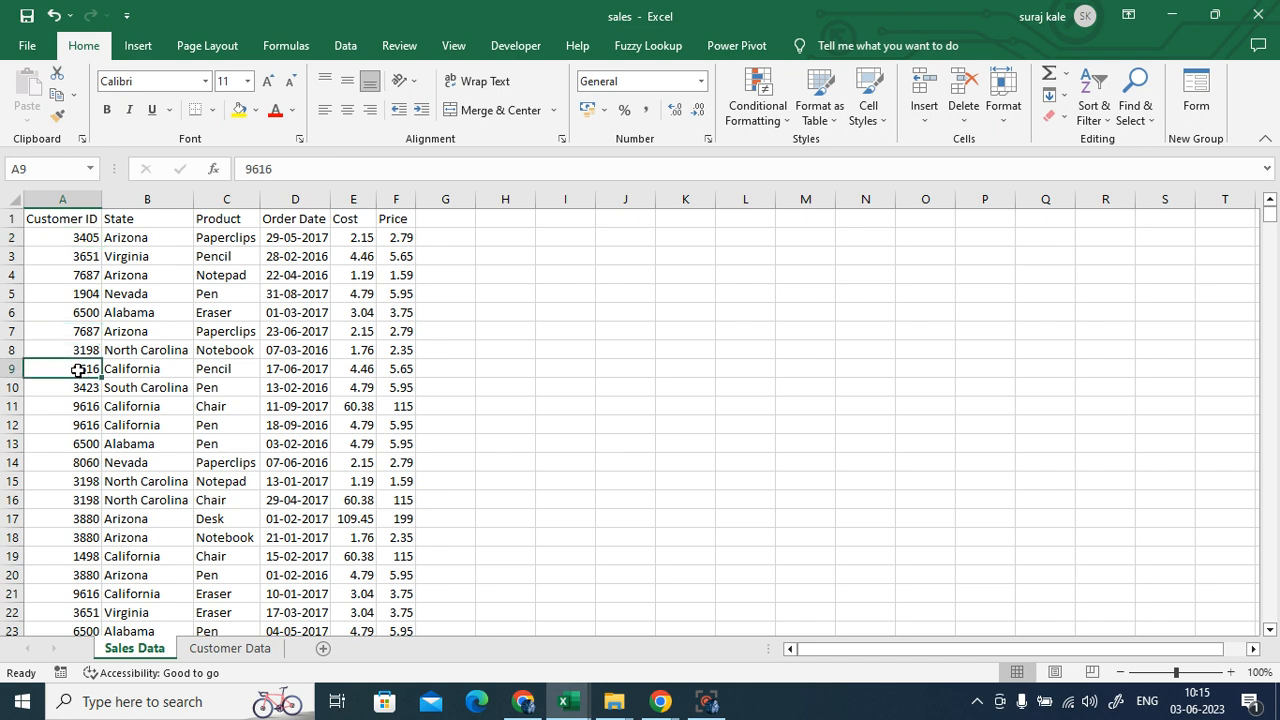
pyautogui.click(285, 370)
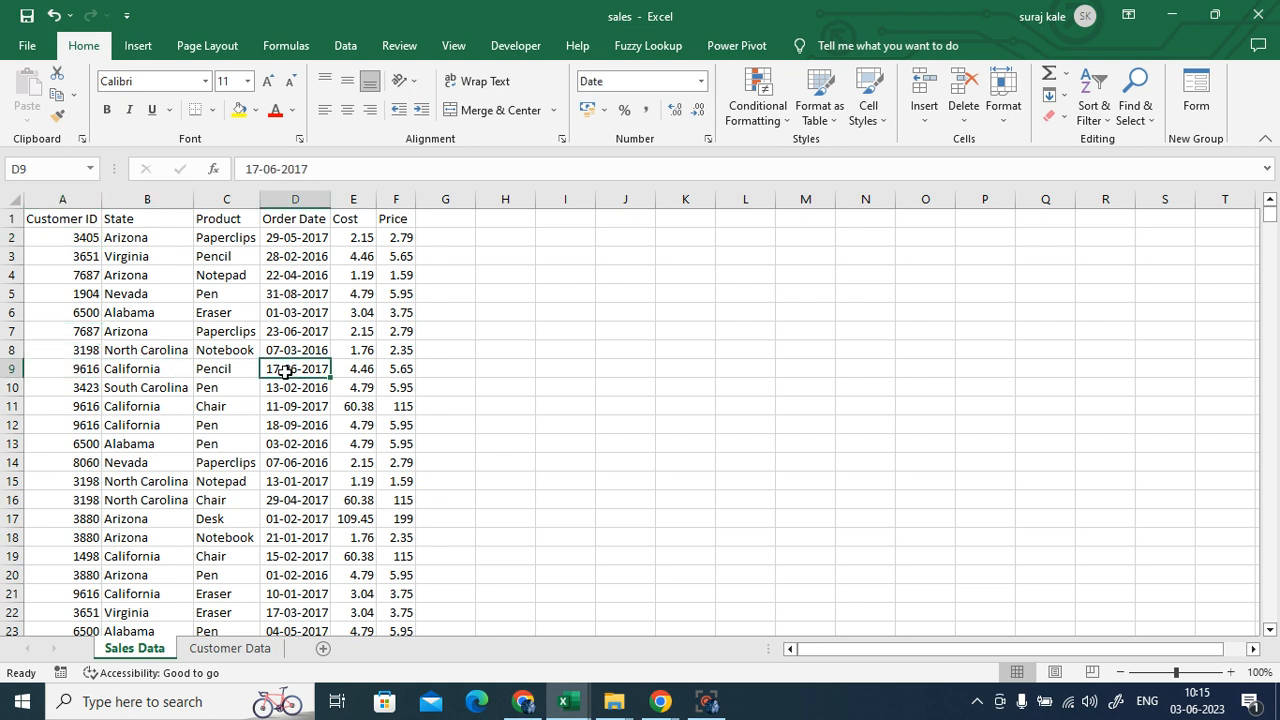
pyautogui.click(80, 406)
pyautogui.click(285, 404)
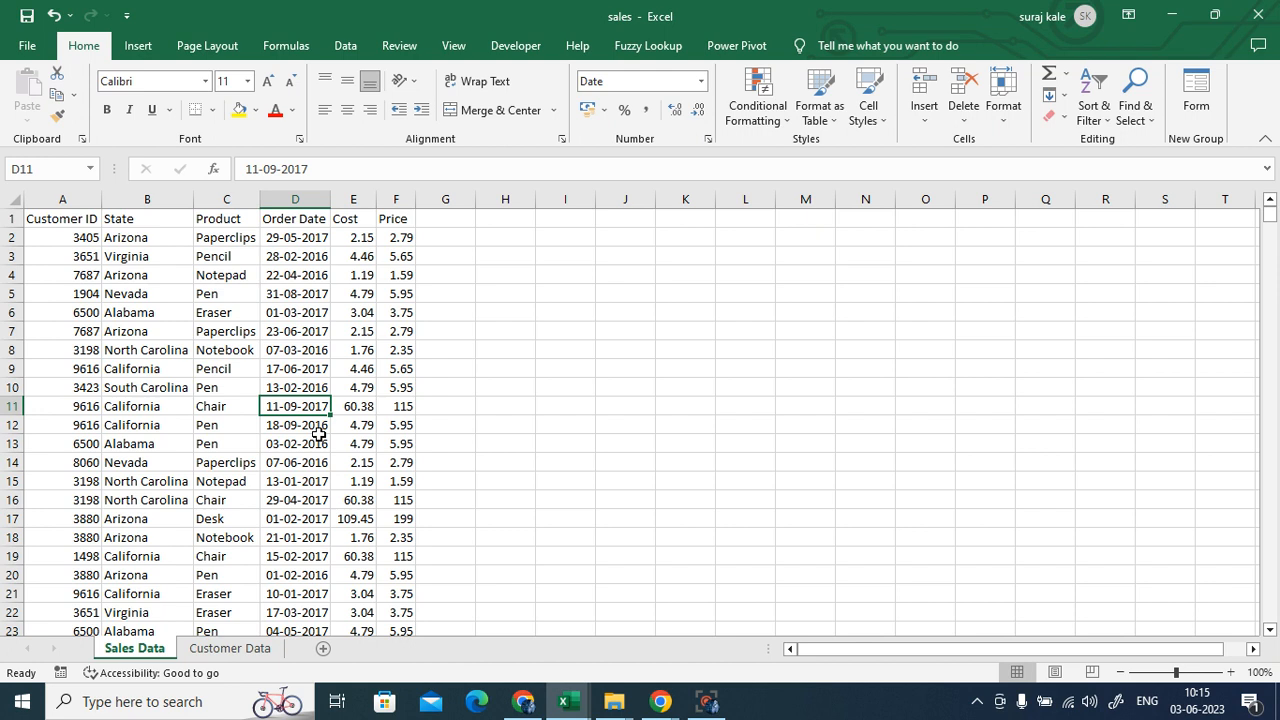
pyautogui.click(224, 652)
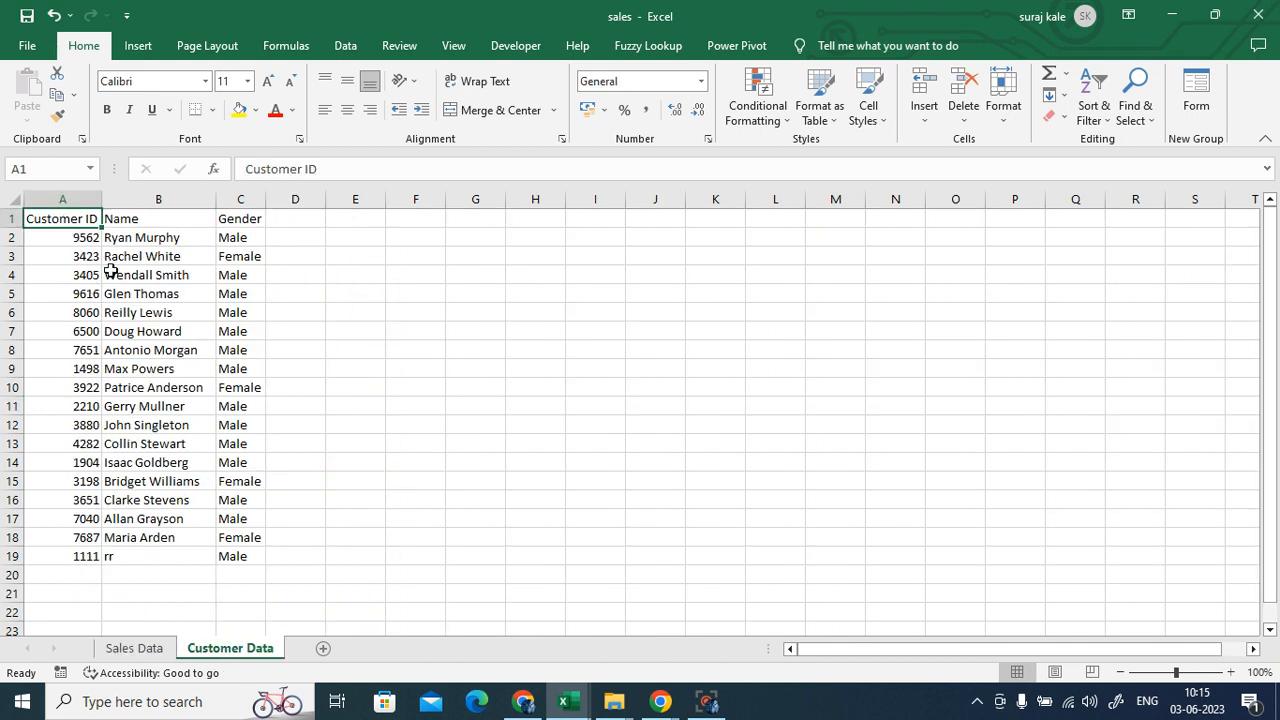
pyautogui.moveTo(76, 241); pyautogui.dragTo(77, 553)
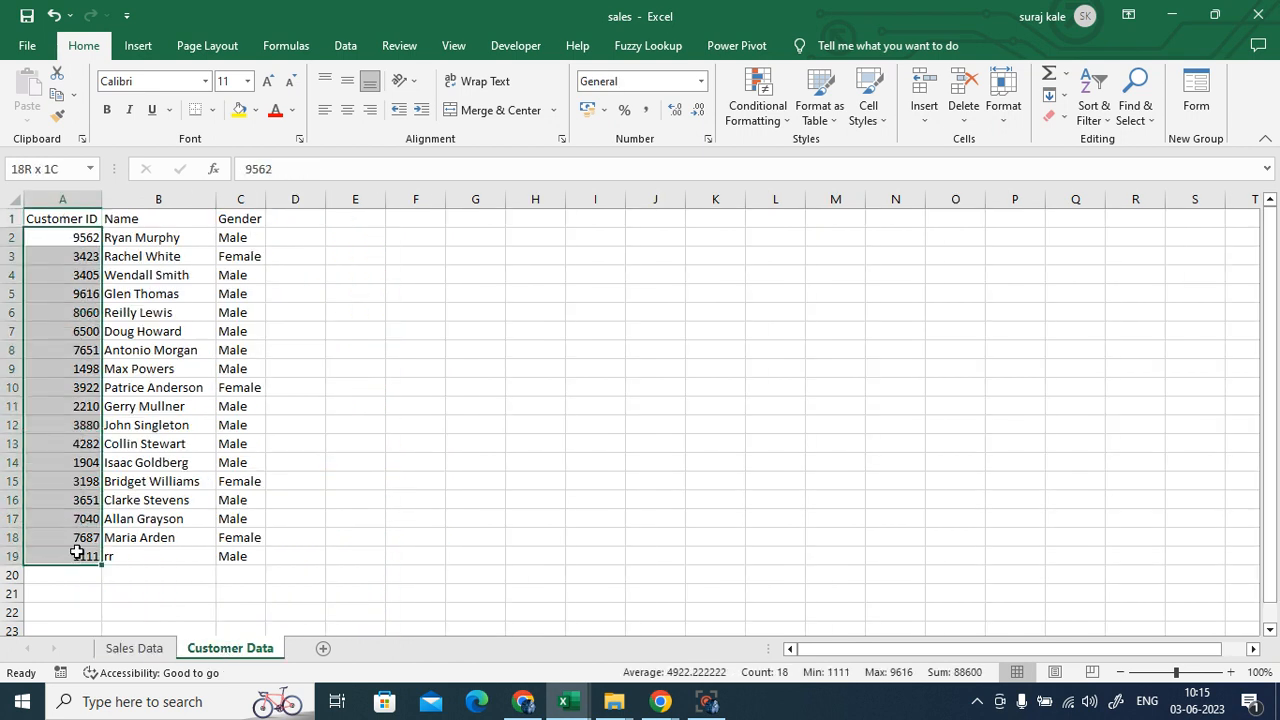
pyautogui.click(391, 480)
pyautogui.moveTo(58, 240); pyautogui.dragTo(88, 556)
pyautogui.moveTo(144, 239); pyautogui.dragTo(168, 558)
pyautogui.moveTo(234, 240); pyautogui.dragTo(241, 556)
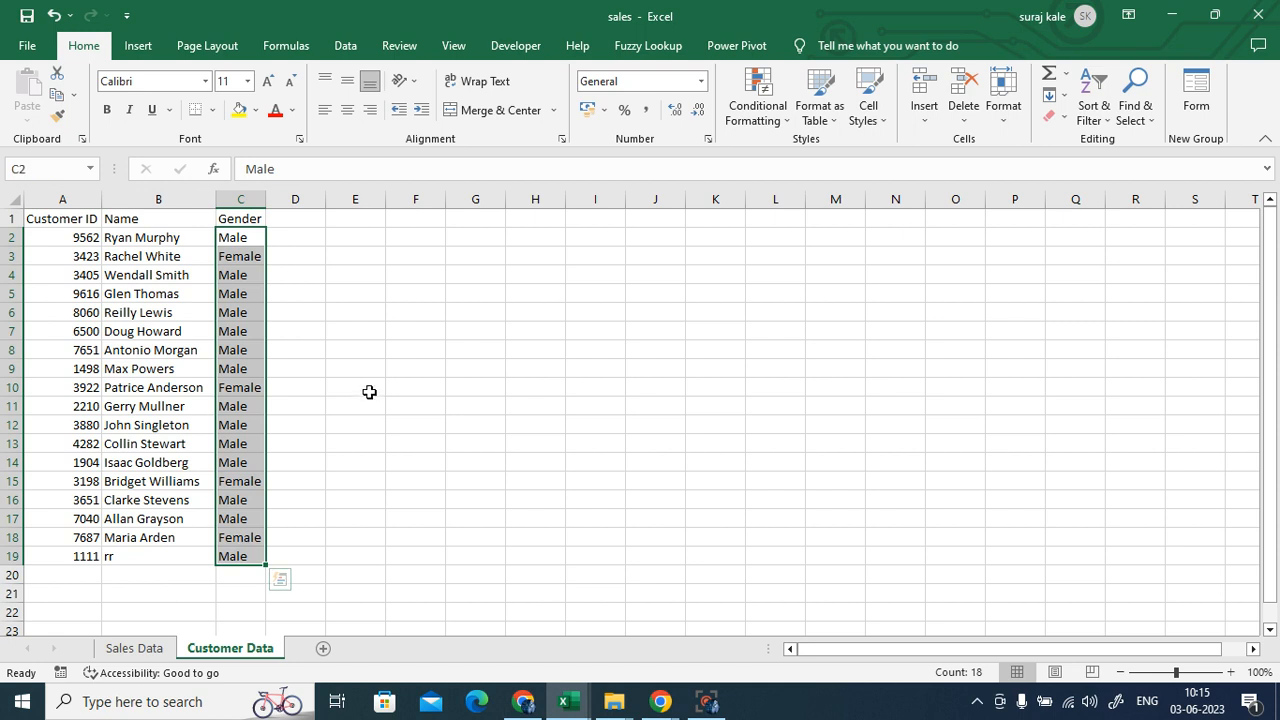
pyautogui.click(536, 407)
pyautogui.click(137, 650)
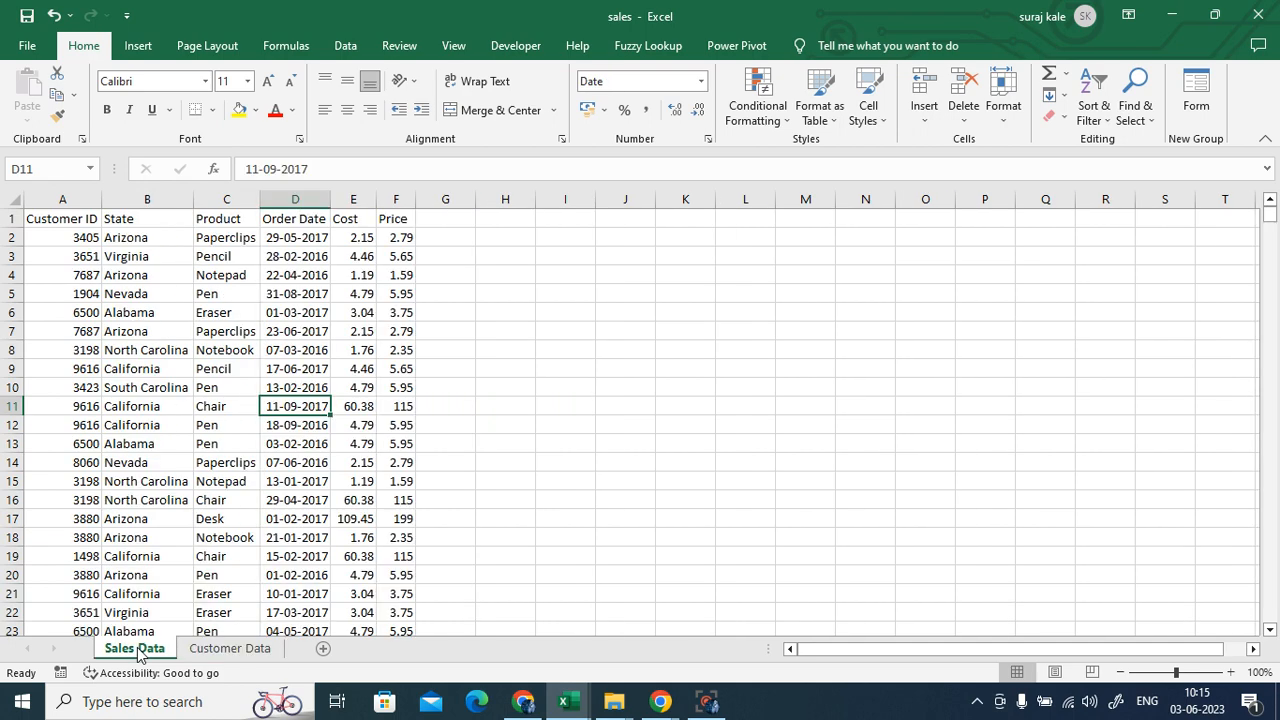
pyautogui.click(446, 221)
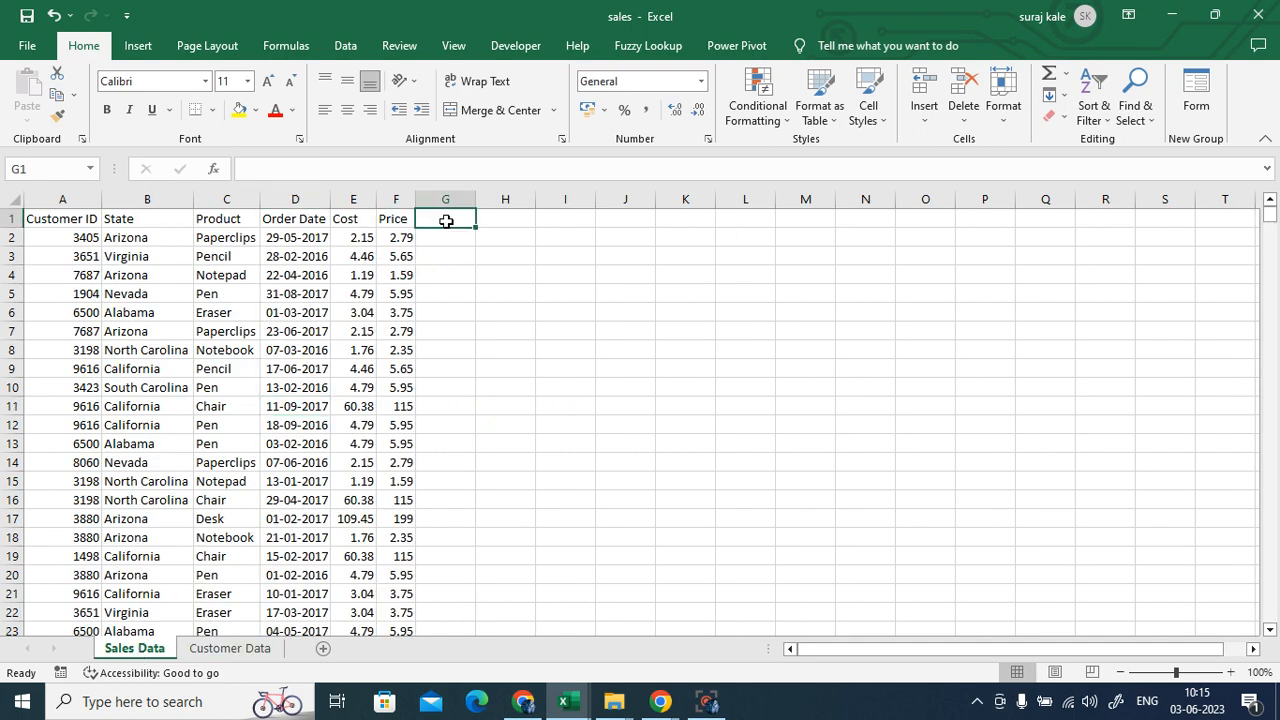
pyautogui.write('Name')
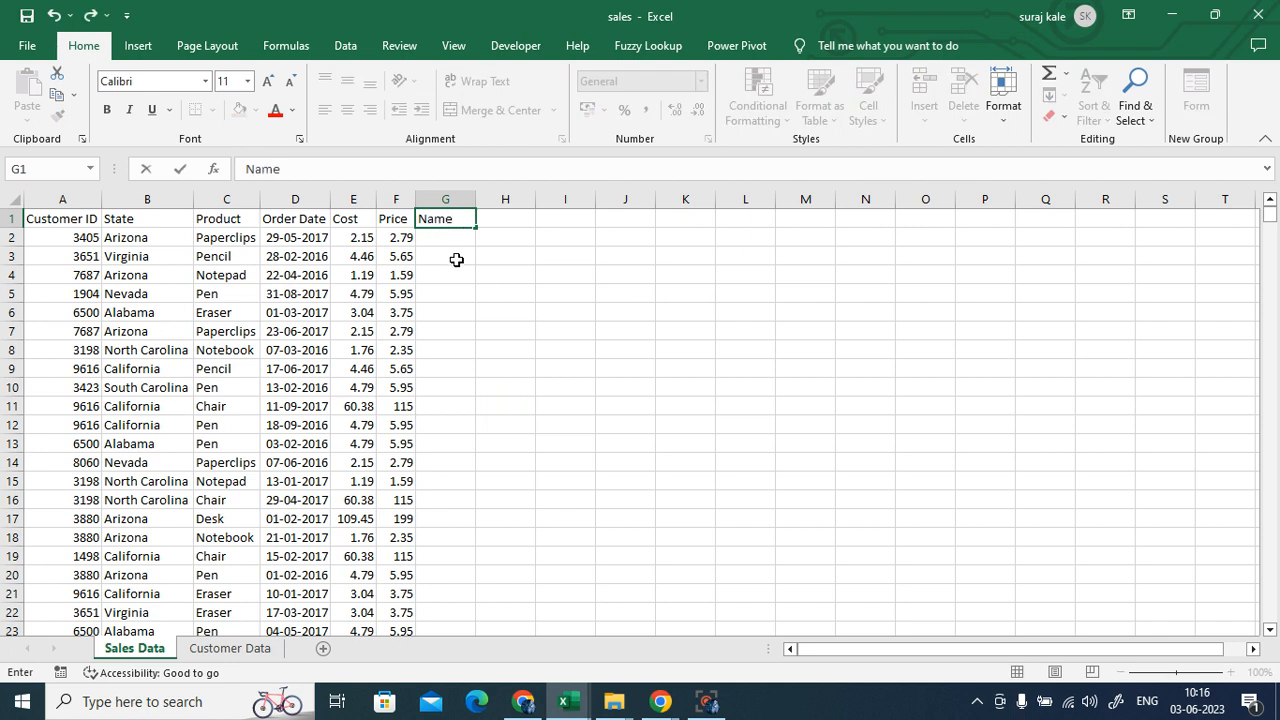
pyautogui.press('Return')
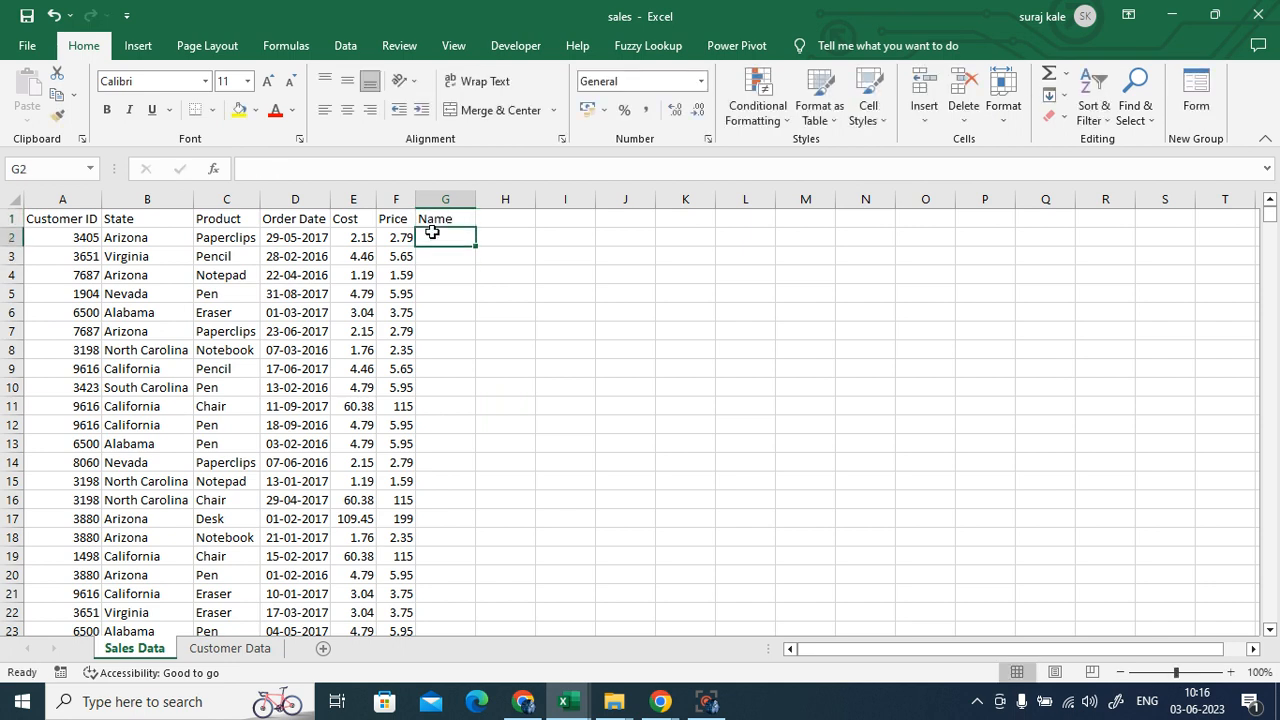
pyautogui.click(64, 238)
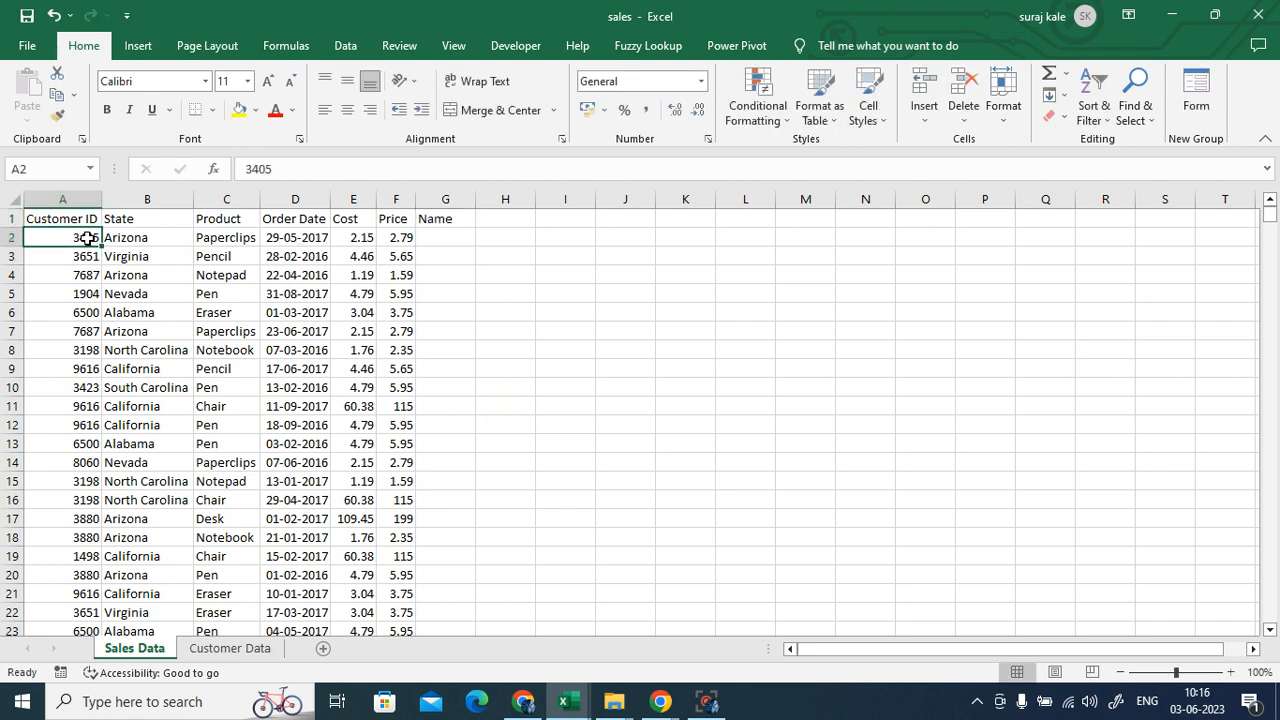
pyautogui.click(448, 239)
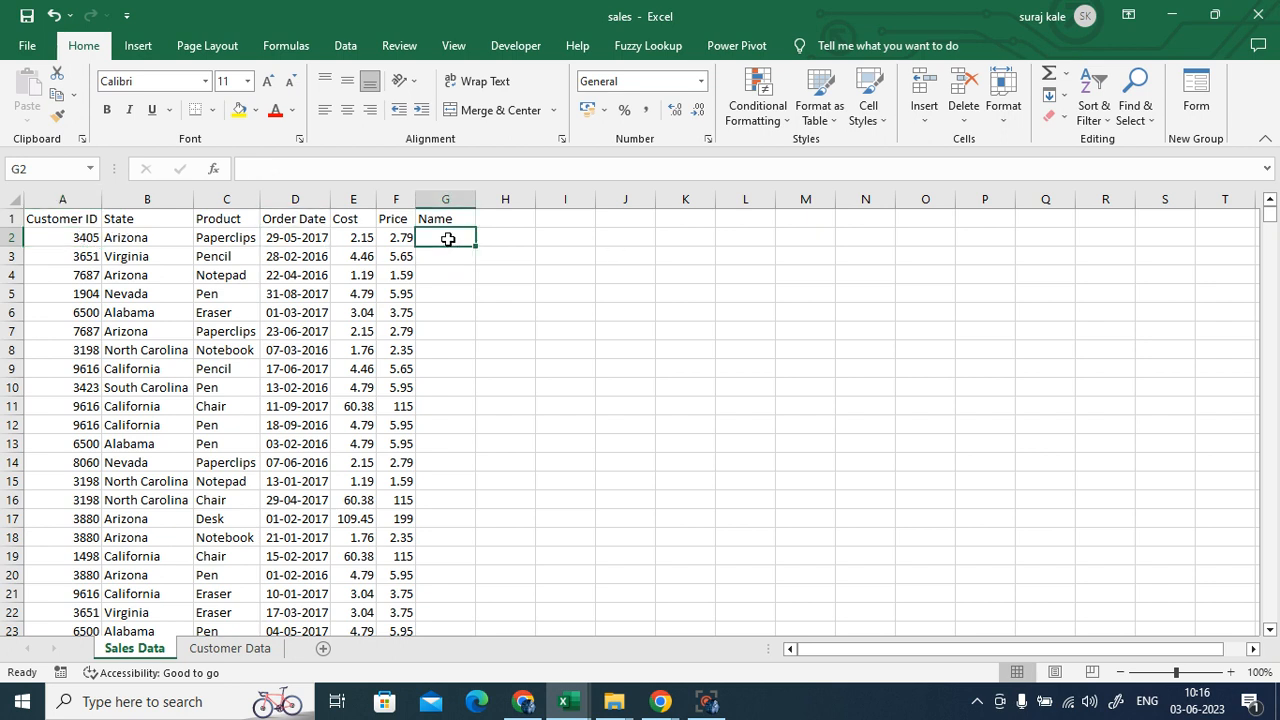
pyautogui.click(236, 647)
pyautogui.click(140, 648)
pyautogui.click(77, 239)
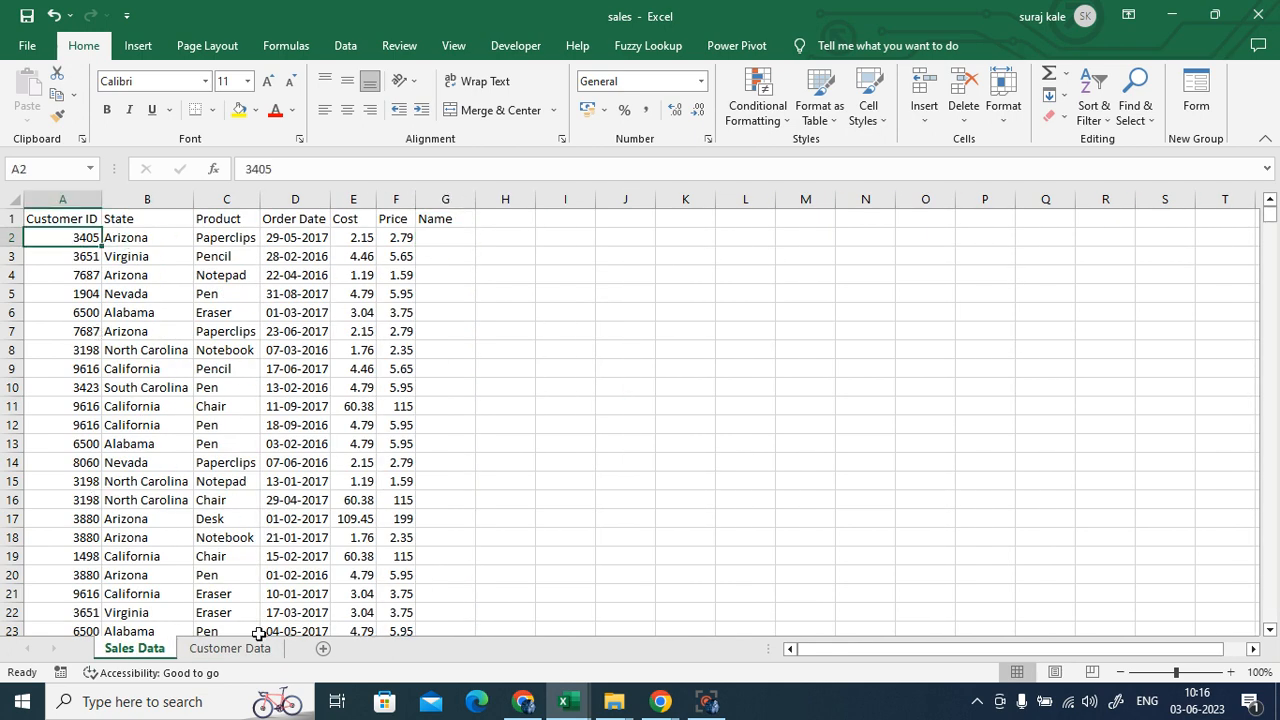
pyautogui.click(218, 649)
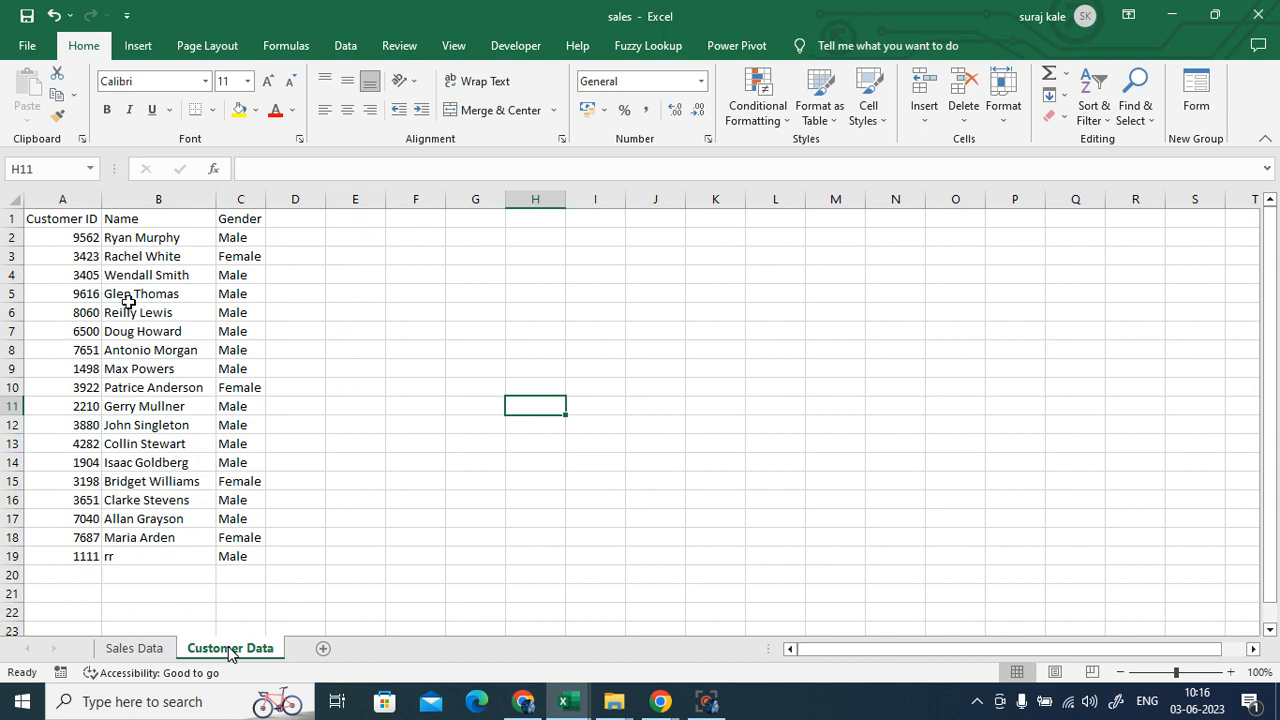
pyautogui.click(146, 278)
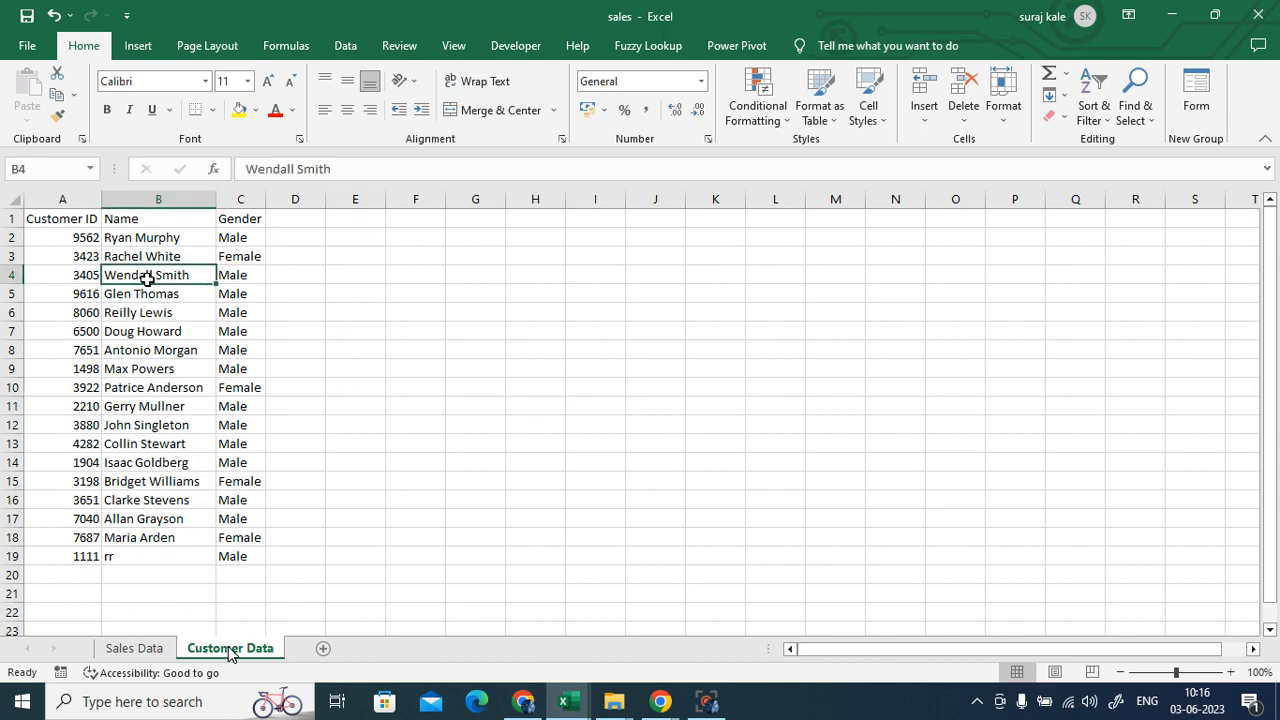
pyautogui.click(135, 650)
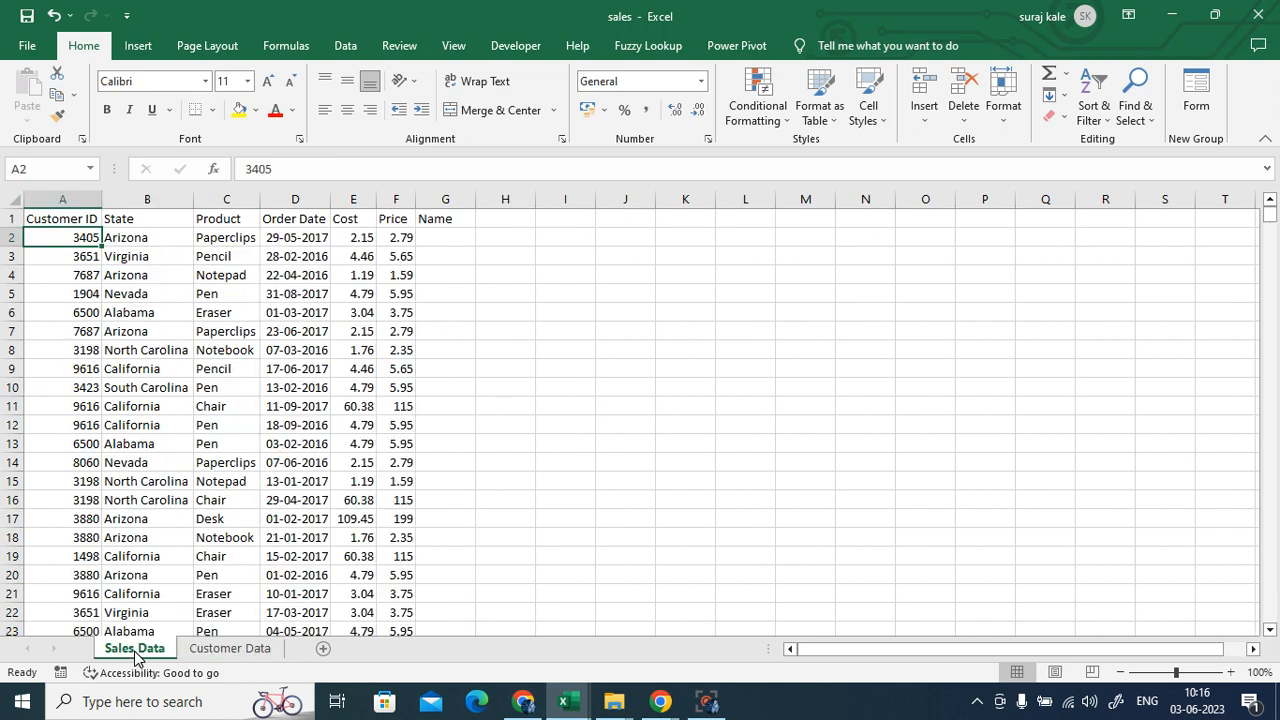
pyautogui.click(433, 236)
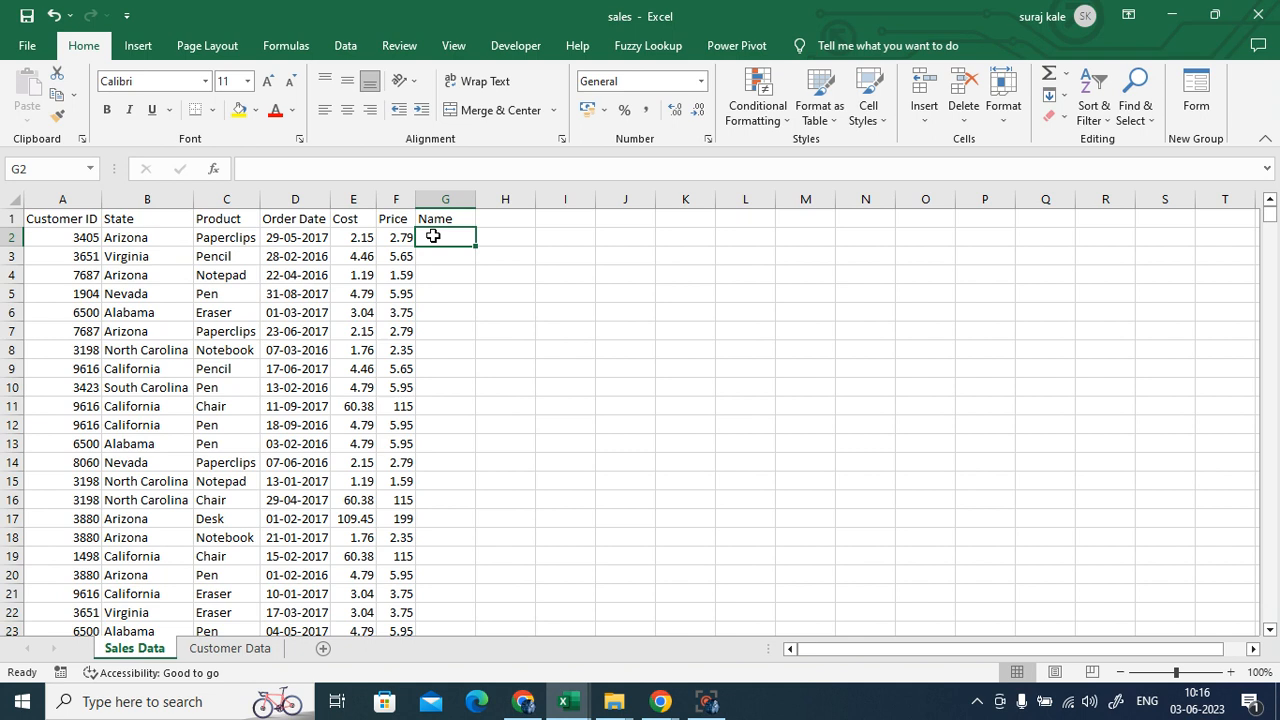
pyautogui.click(76, 239)
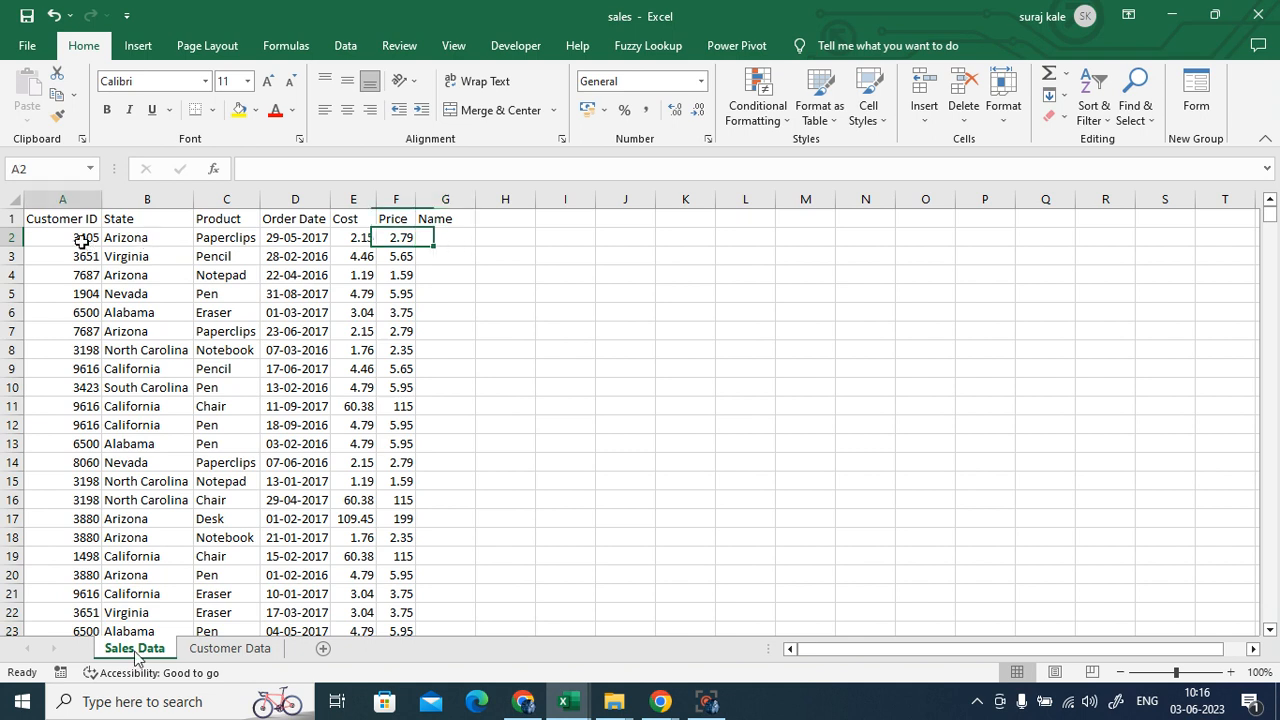
pyautogui.click(446, 236)
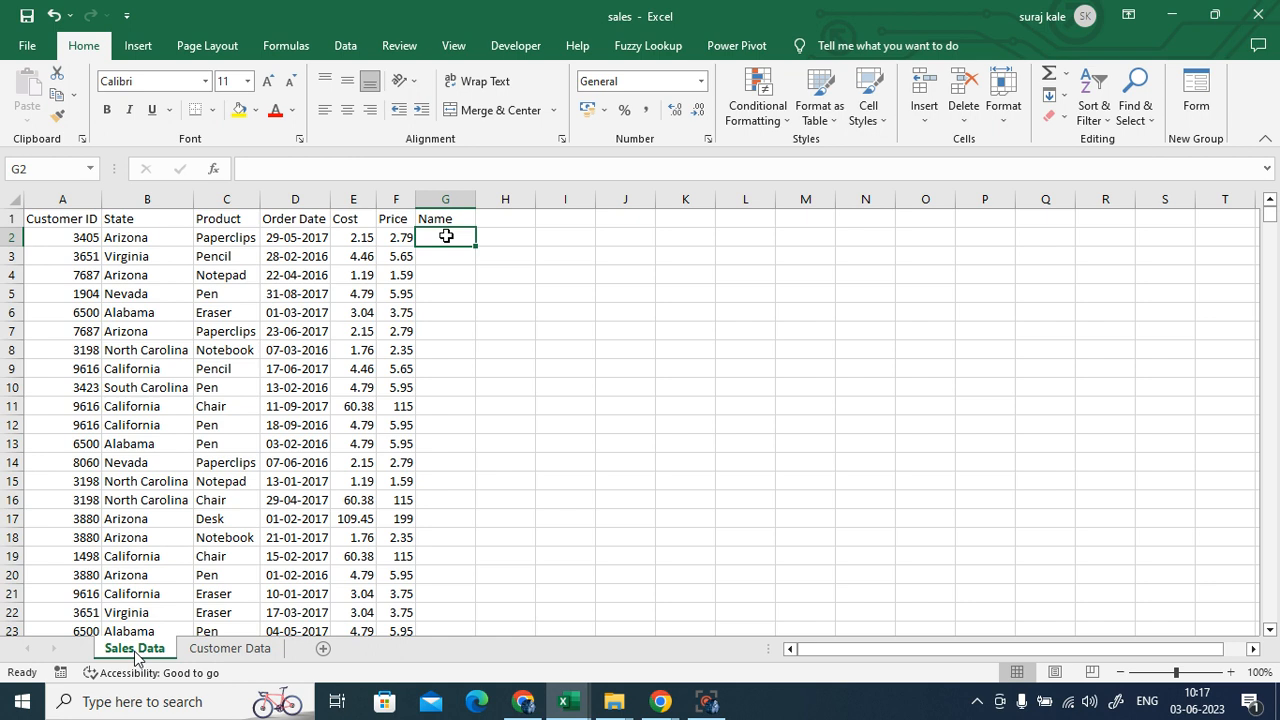
pyautogui.click(556, 333)
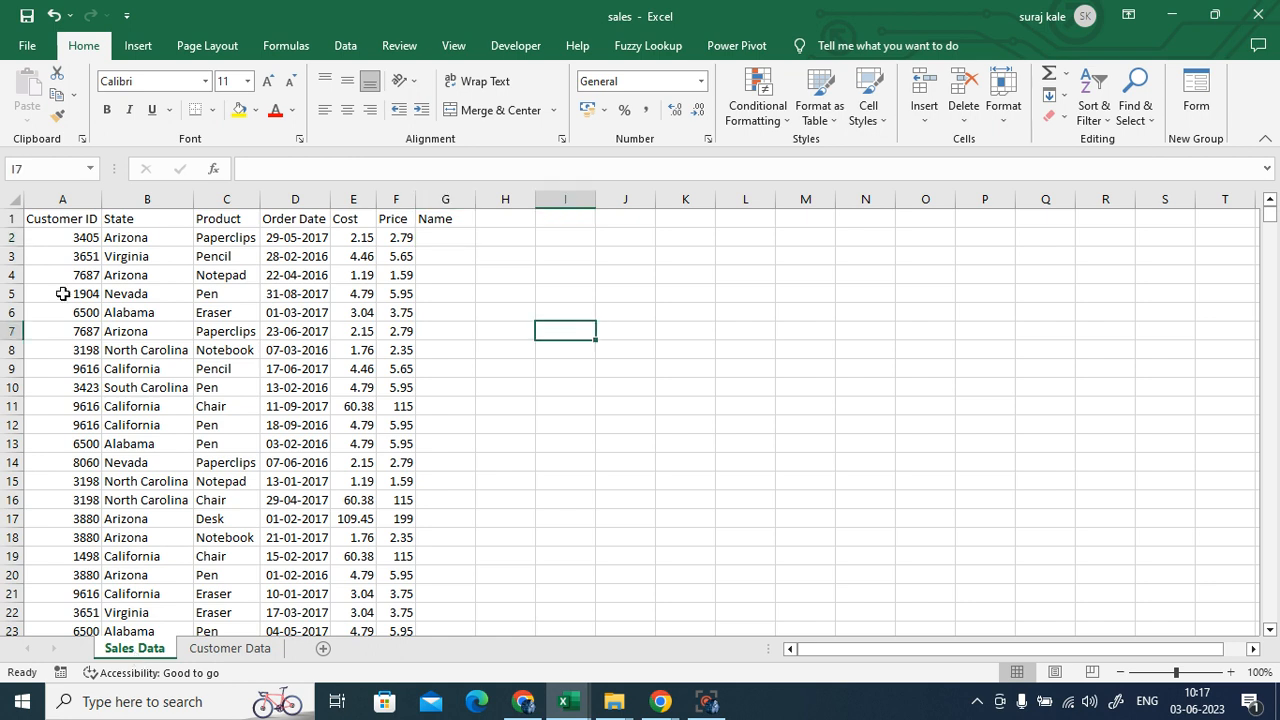
pyautogui.click(78, 237)
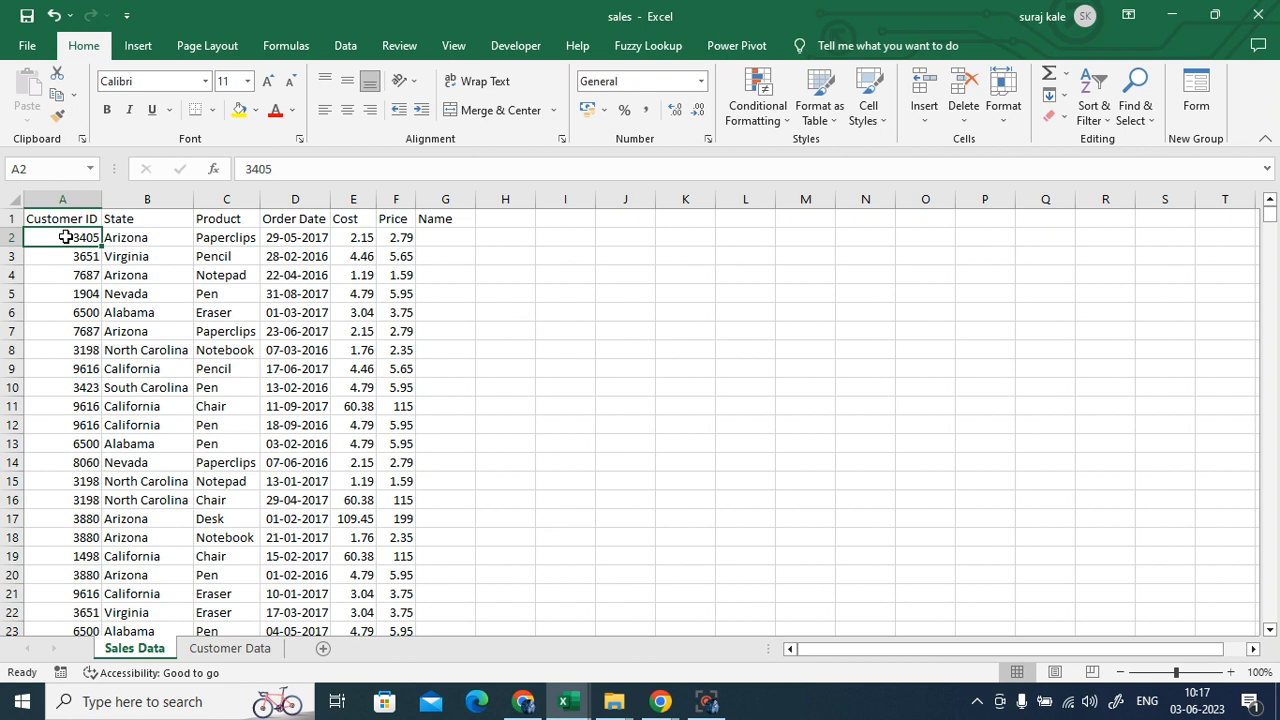
pyautogui.click(440, 237)
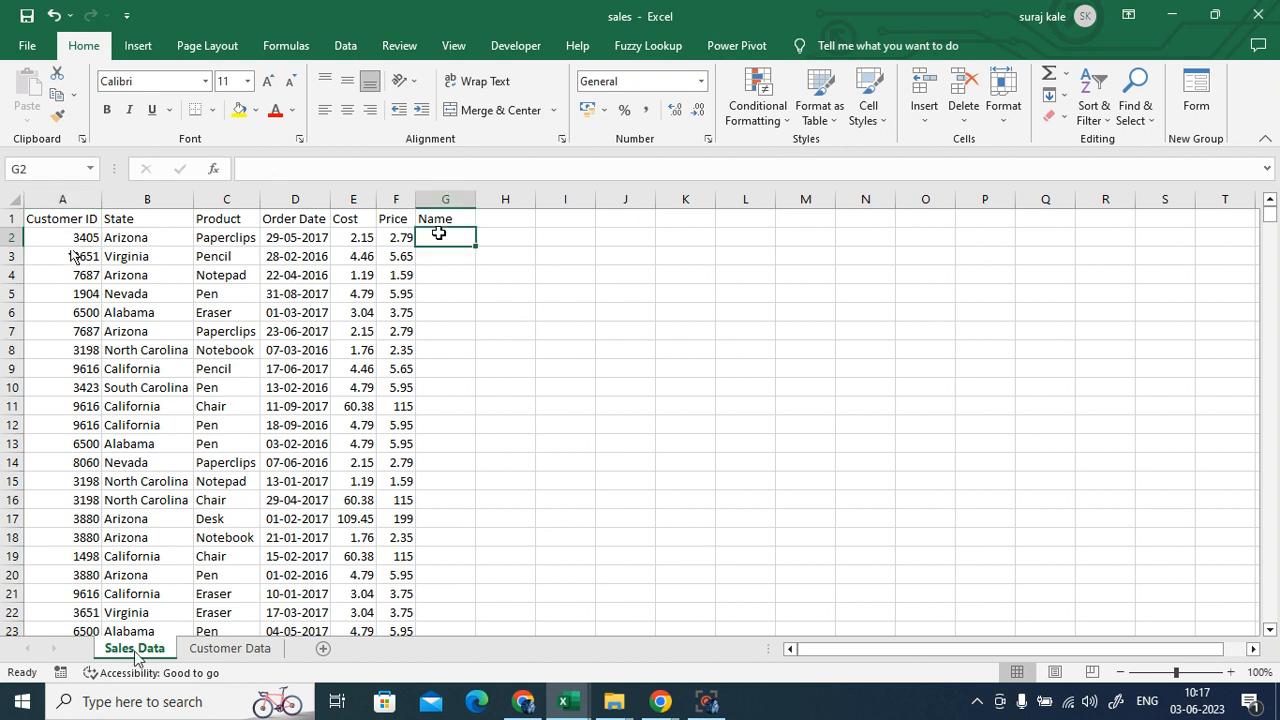
# - Start G2's formula as =VLOOKUP(A2,'Customer Data'!A1:C19 using the customer table range
pyautogui.write('=vl')
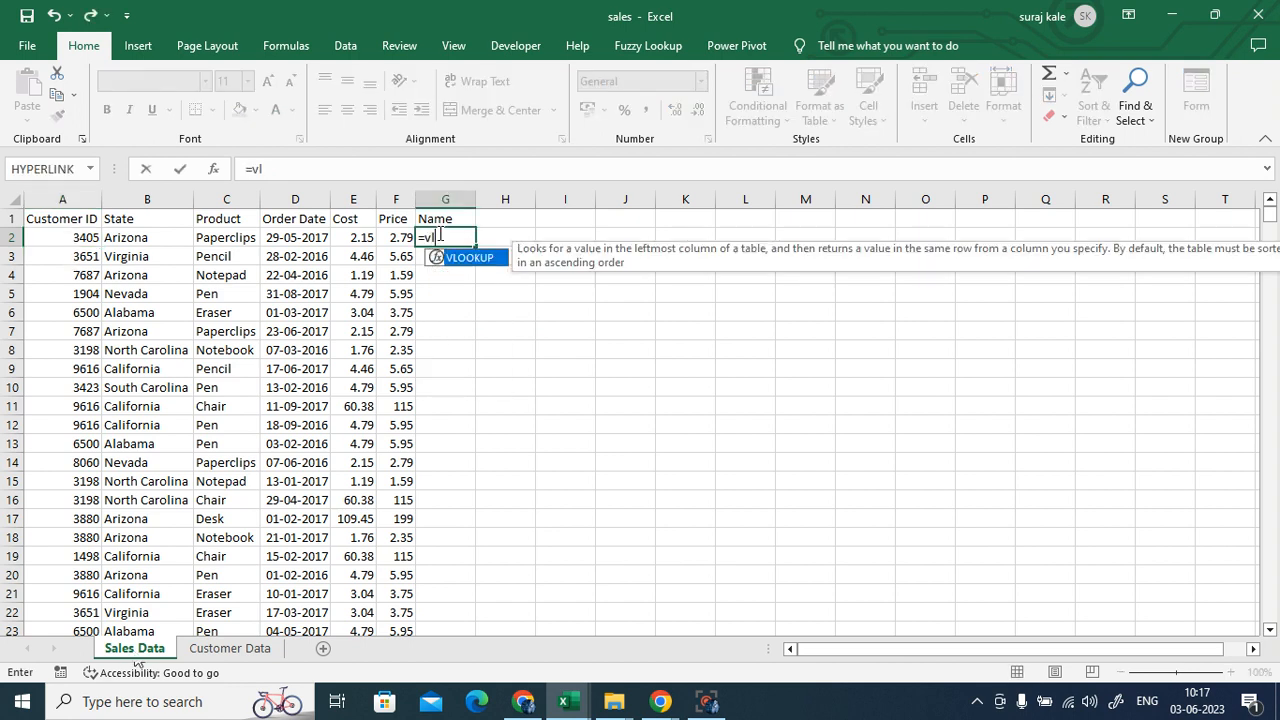
pyautogui.doubleClick(469, 260)
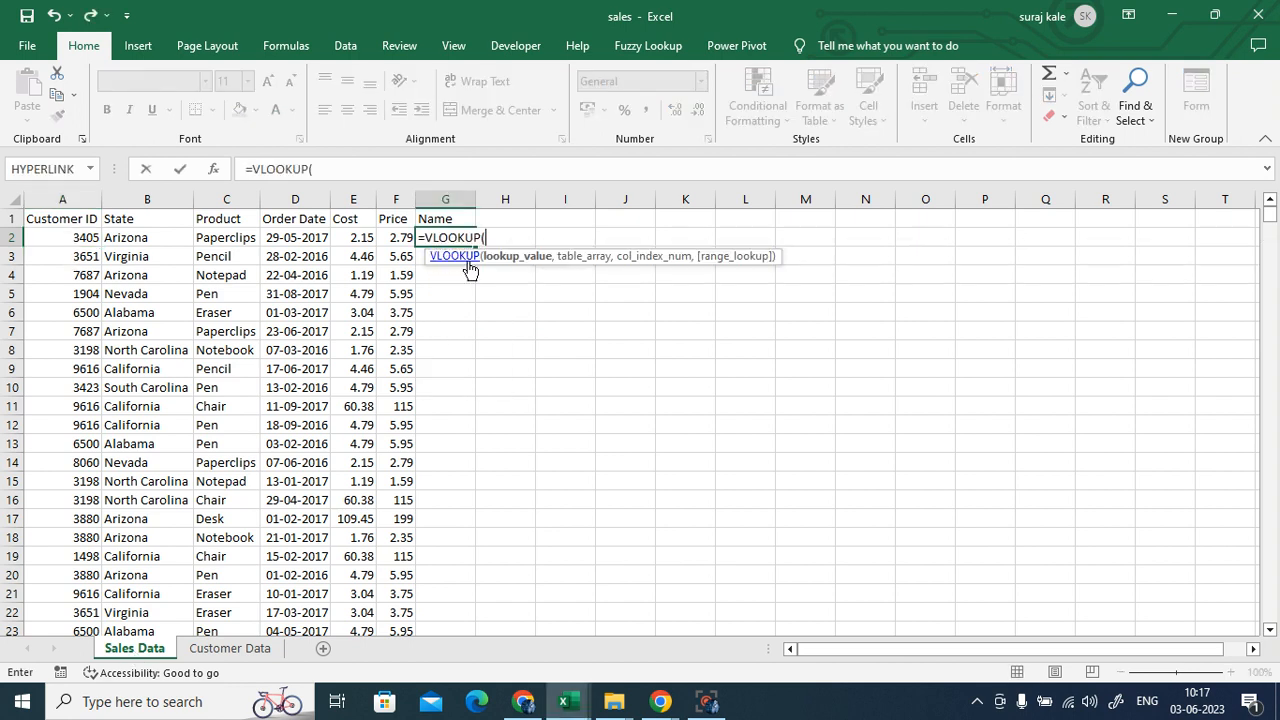
pyautogui.click(97, 243)
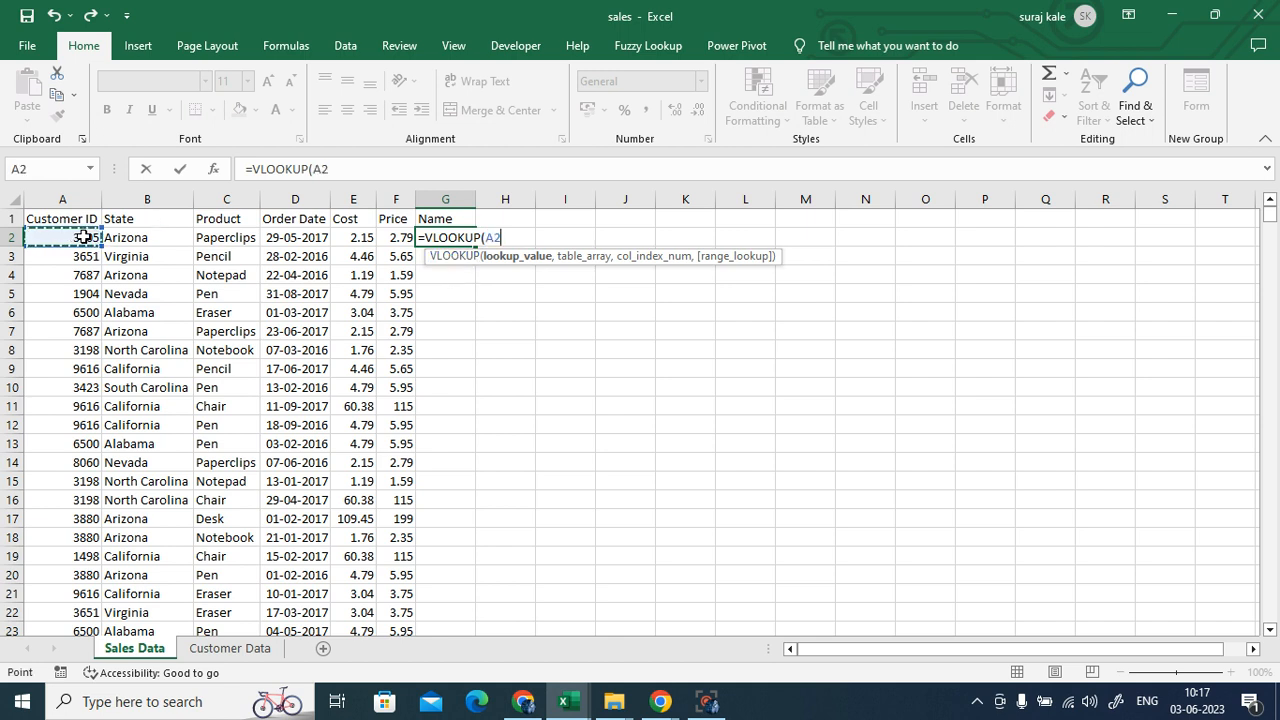
pyautogui.write(',')
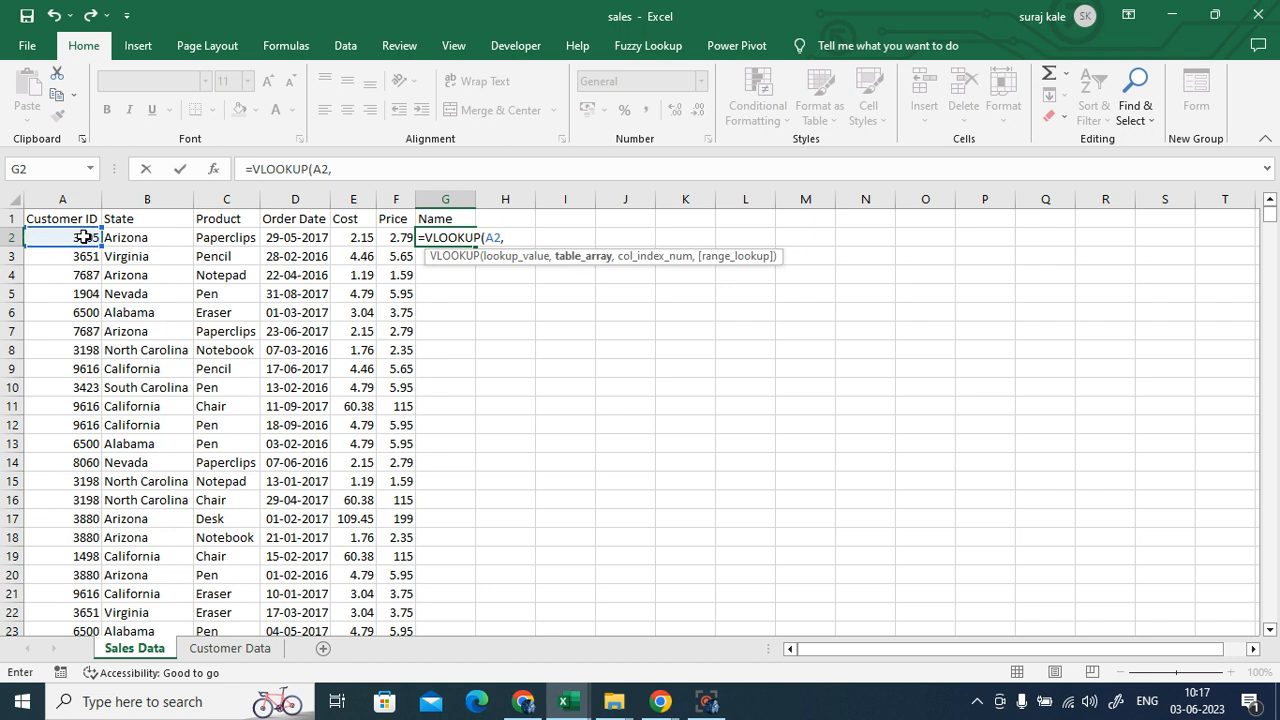
pyautogui.click(226, 649)
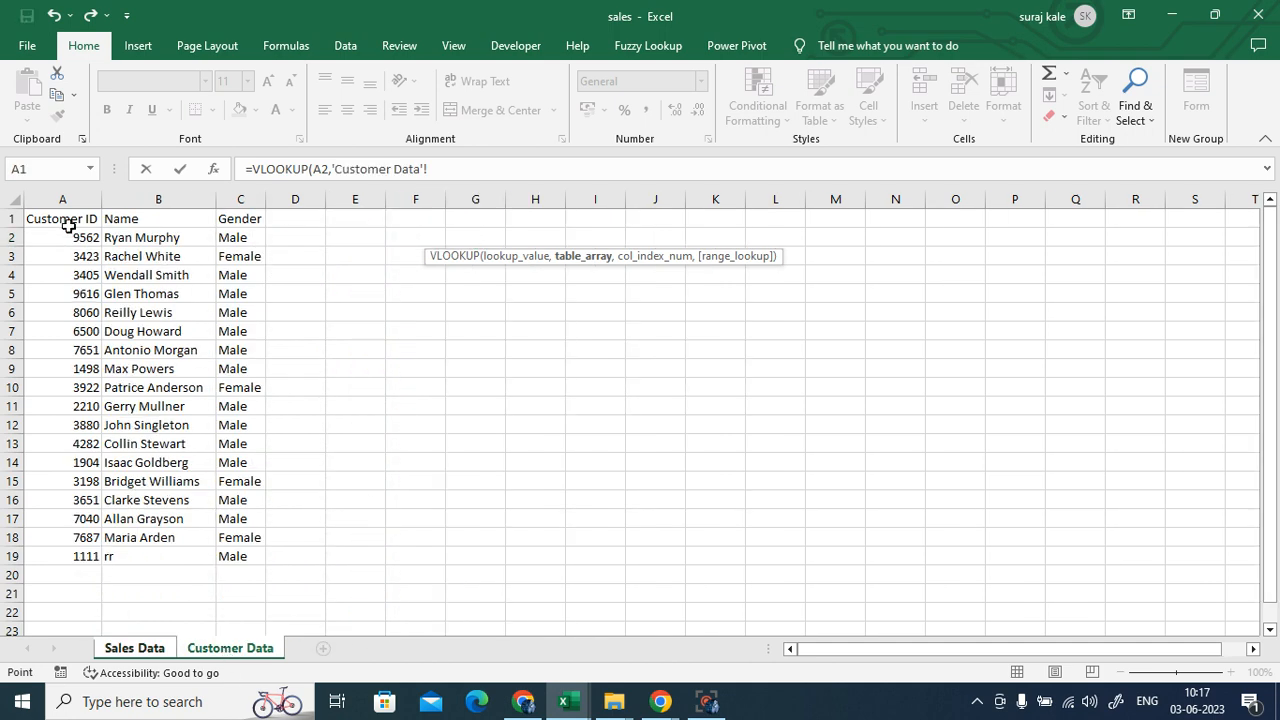
pyautogui.moveTo(66, 218); pyautogui.dragTo(225, 555)
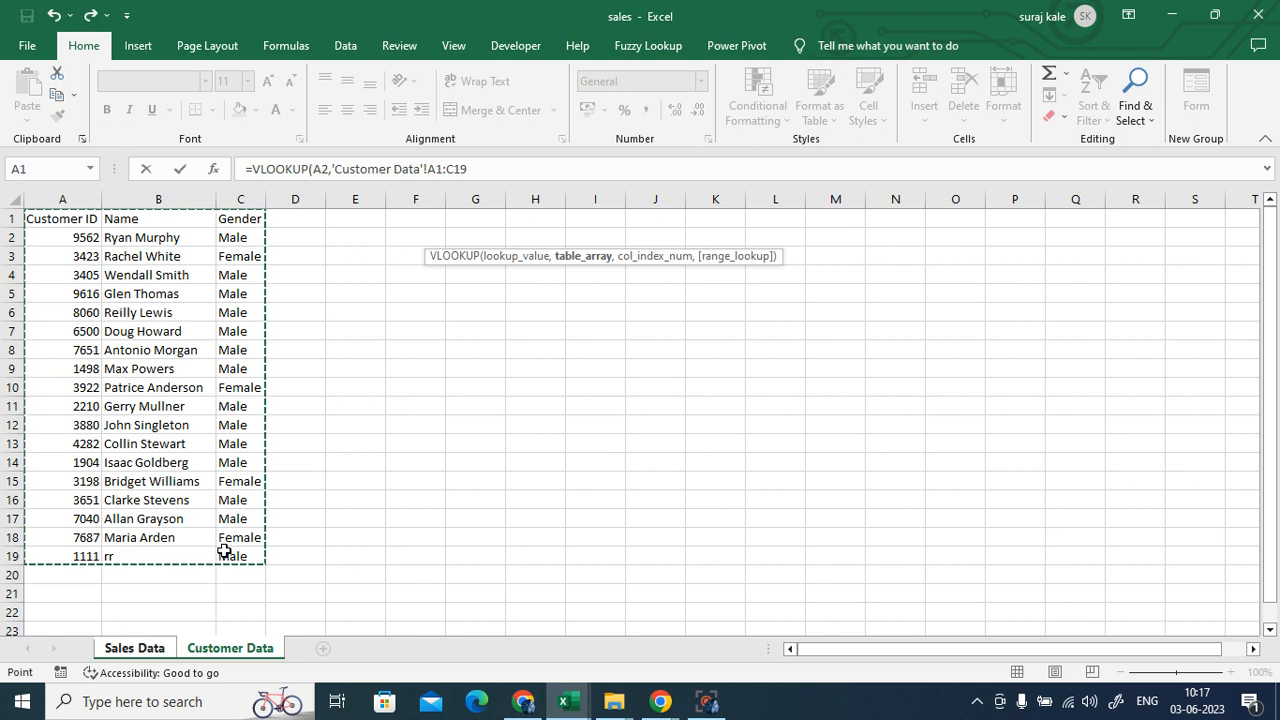
pyautogui.click(477, 168)
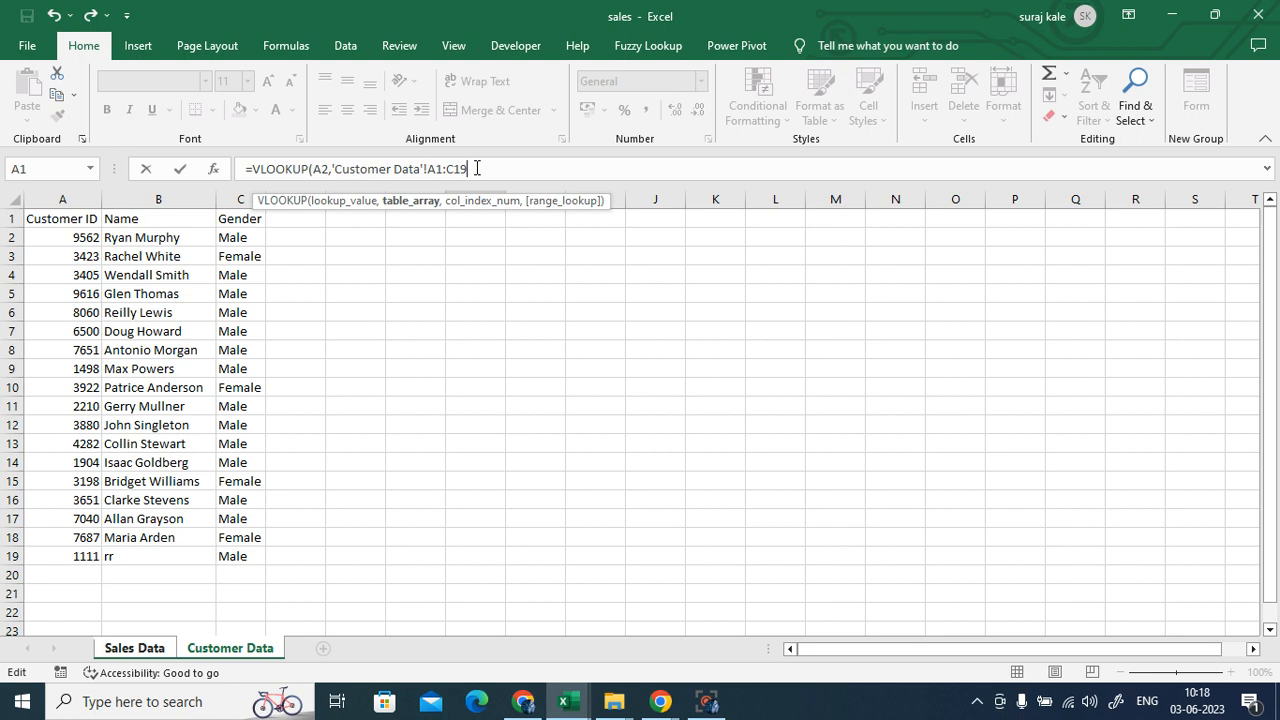
# - Lock the range as $A$1:$C$19 and finish G2 with column 2 and exact match 0
pyautogui.moveTo(477, 168); pyautogui.dragTo(427, 169)
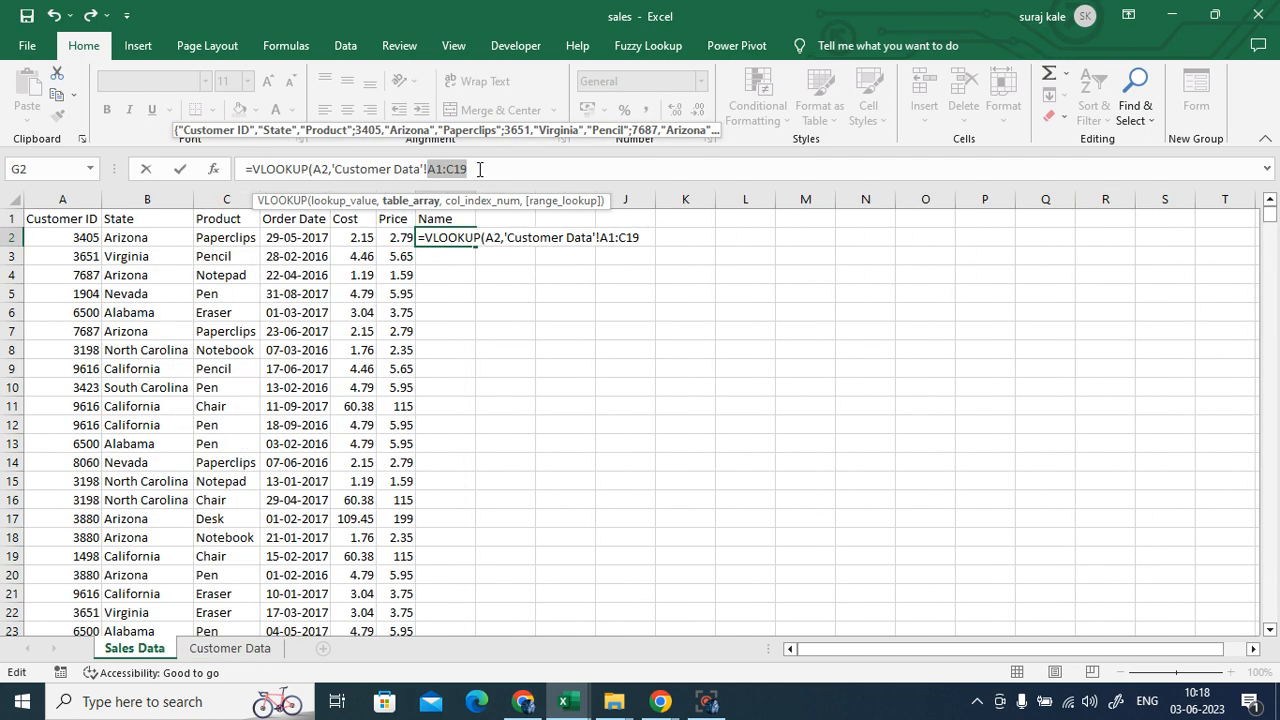
pyautogui.press('F4')
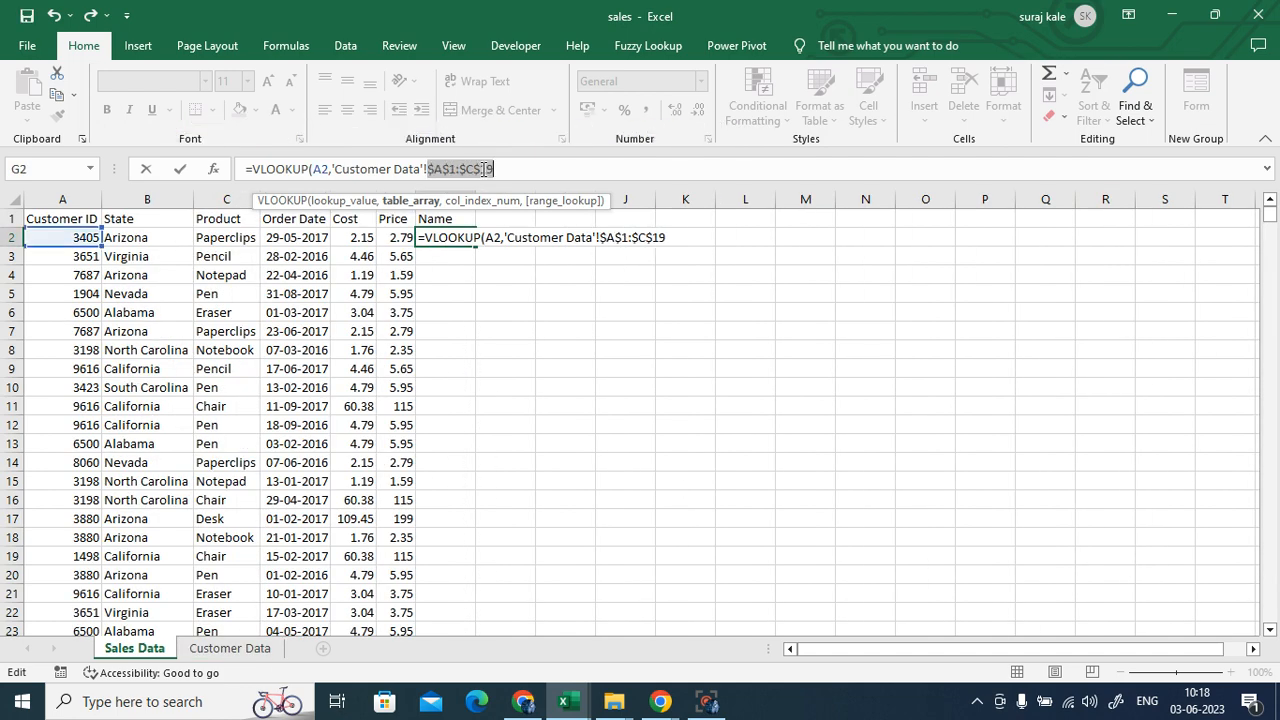
pyautogui.click(507, 169)
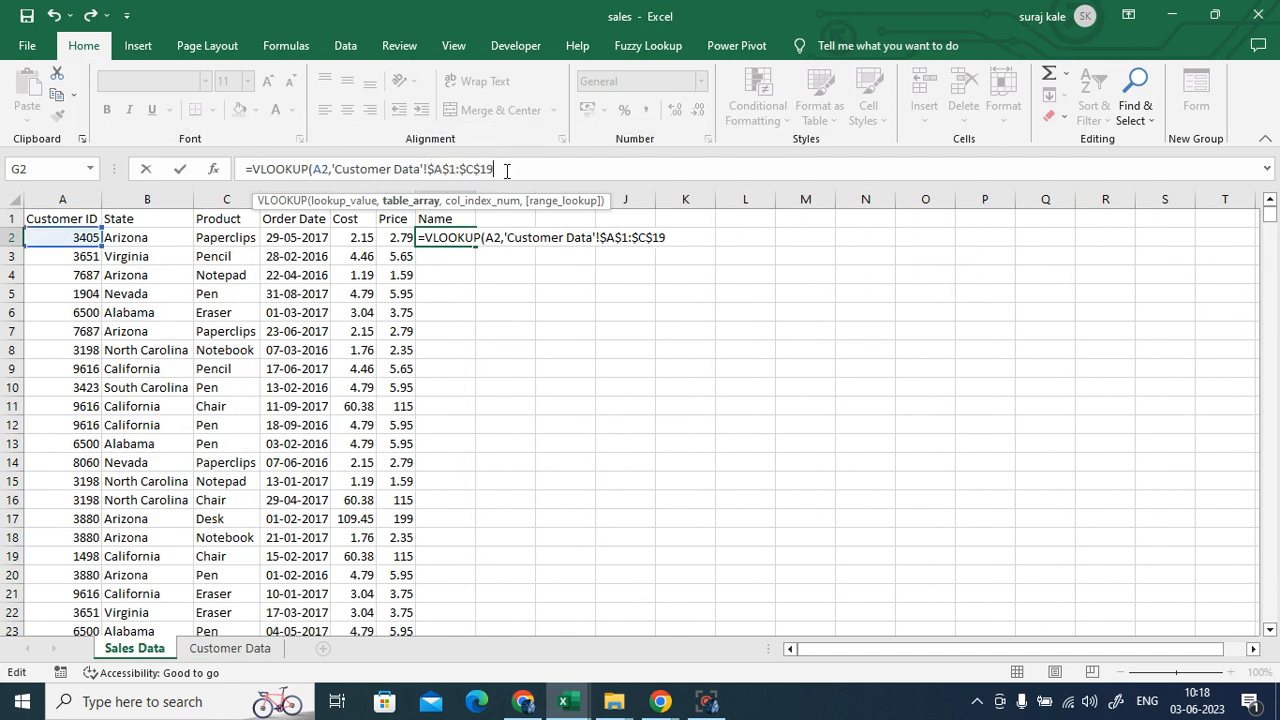
pyautogui.write(',')
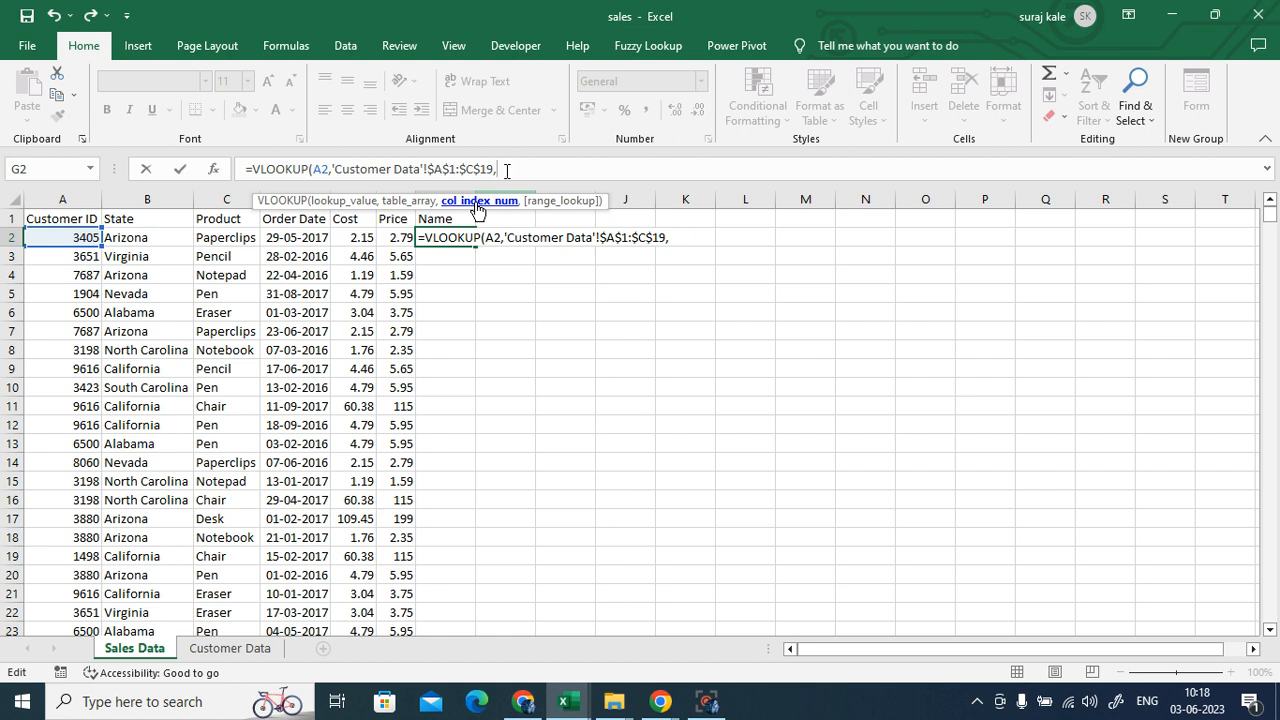
pyautogui.write('2')
pyautogui.write(',')
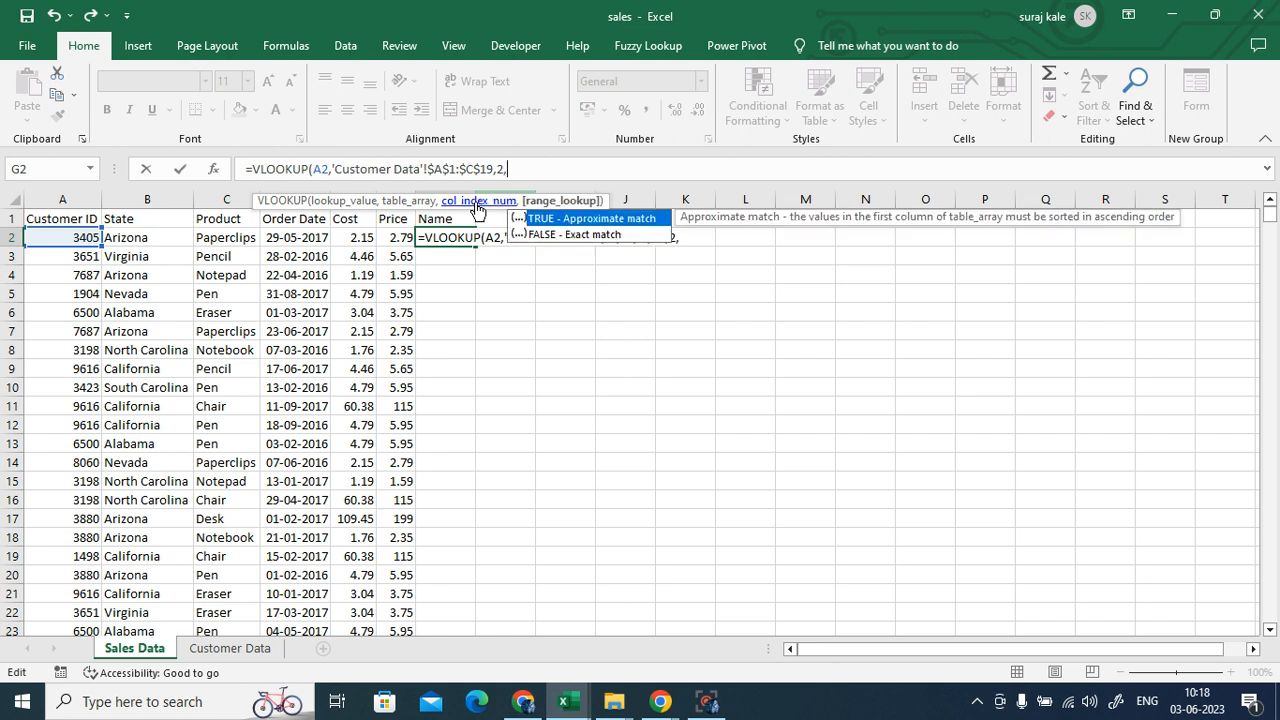
pyautogui.write('0)')
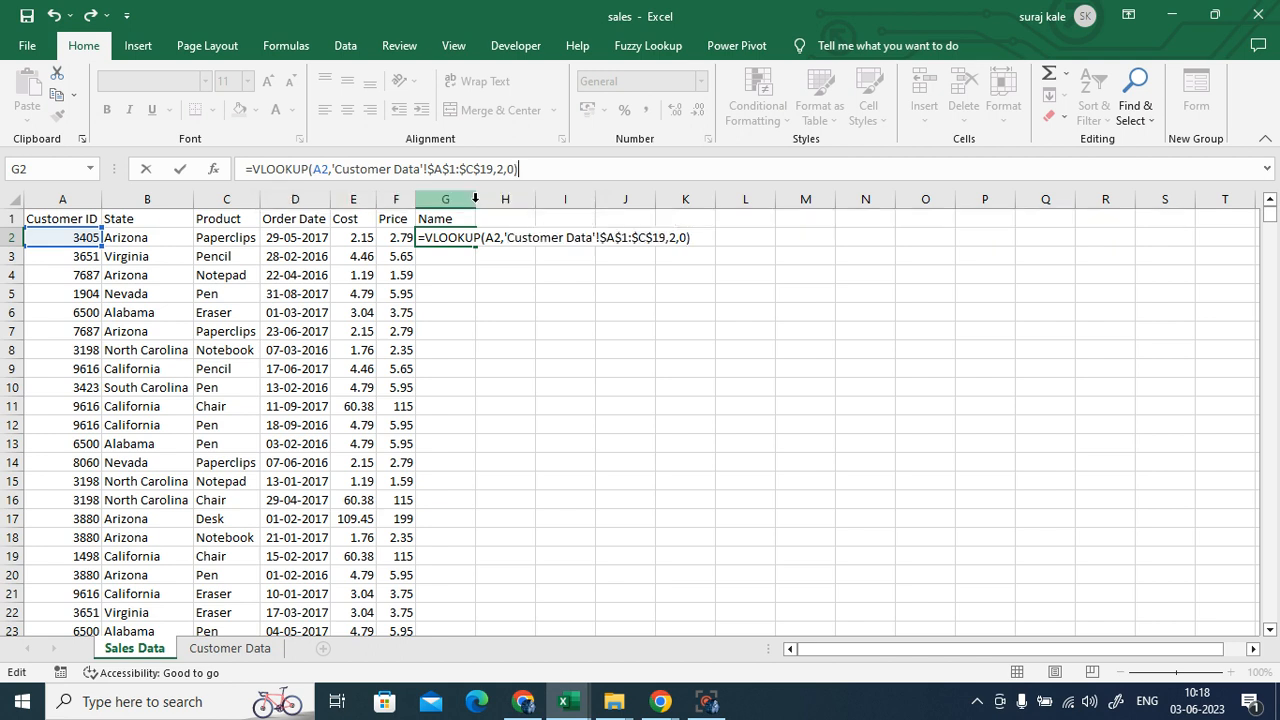
pyautogui.press('Return')
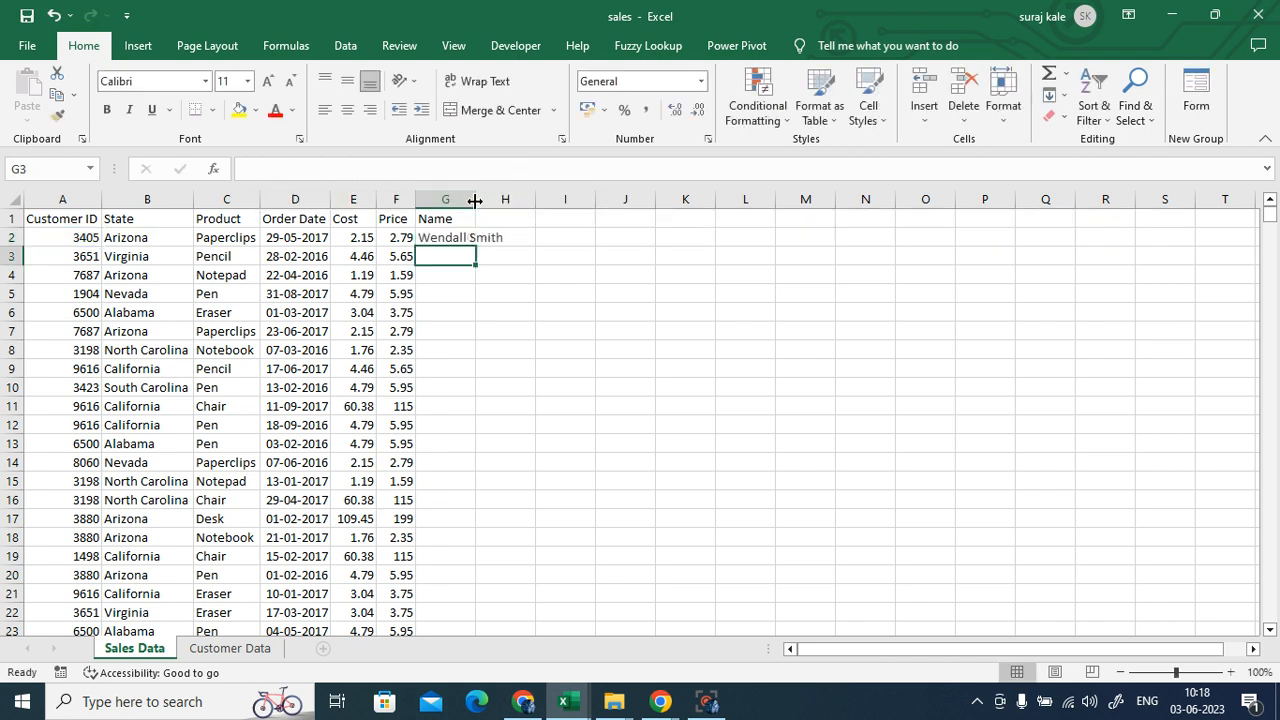
# - Check G2's name against A2's Customer ID, then fill the VLOOKUP down the Name column
pyautogui.click(443, 238)
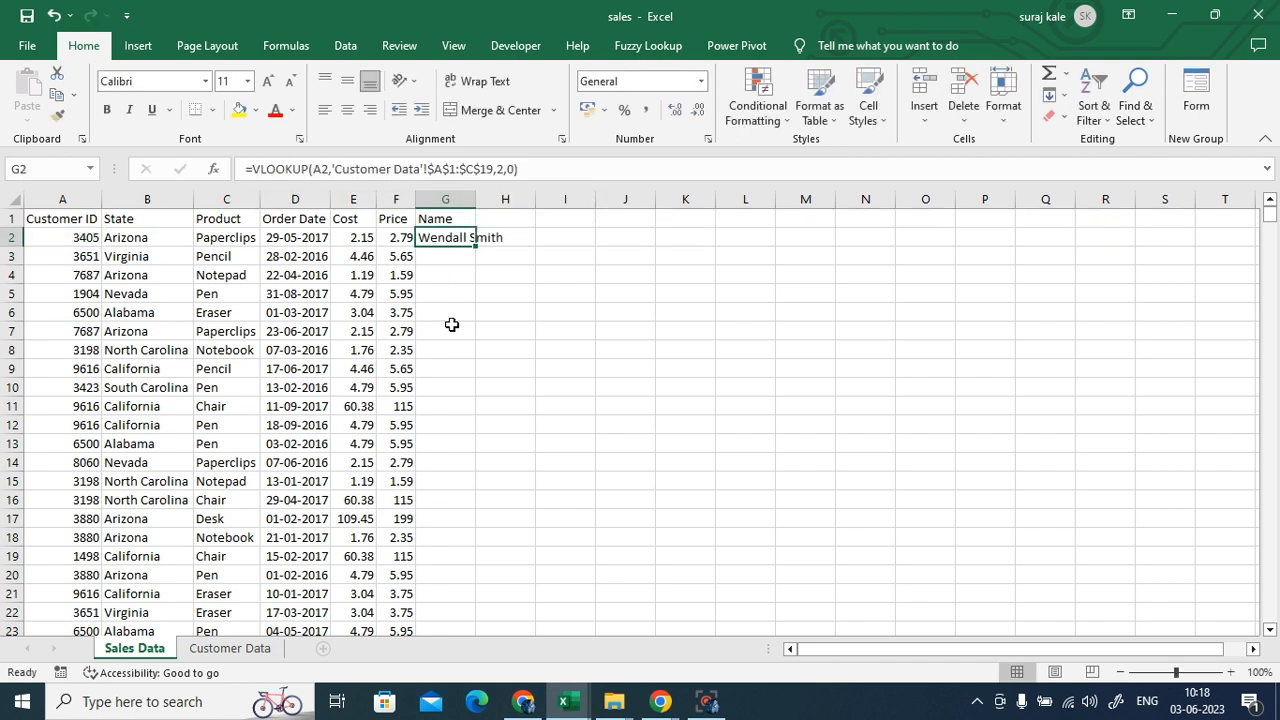
pyautogui.click(84, 242)
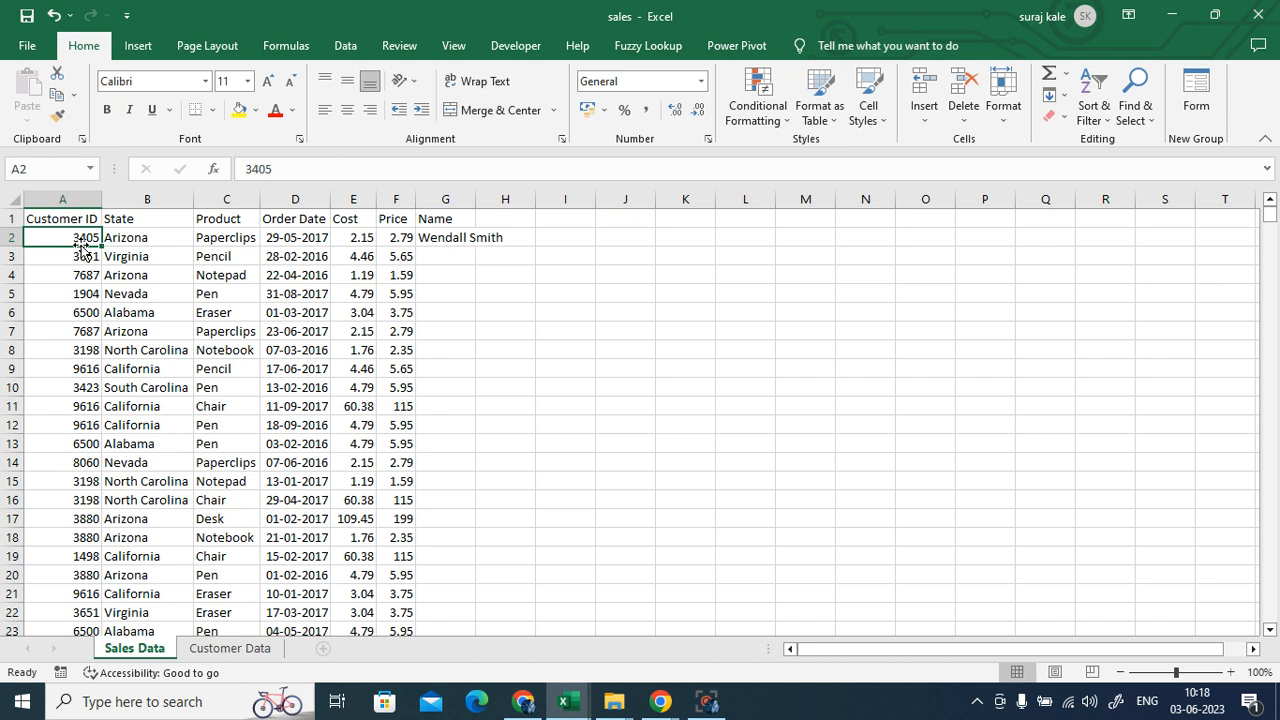
pyautogui.click(459, 237)
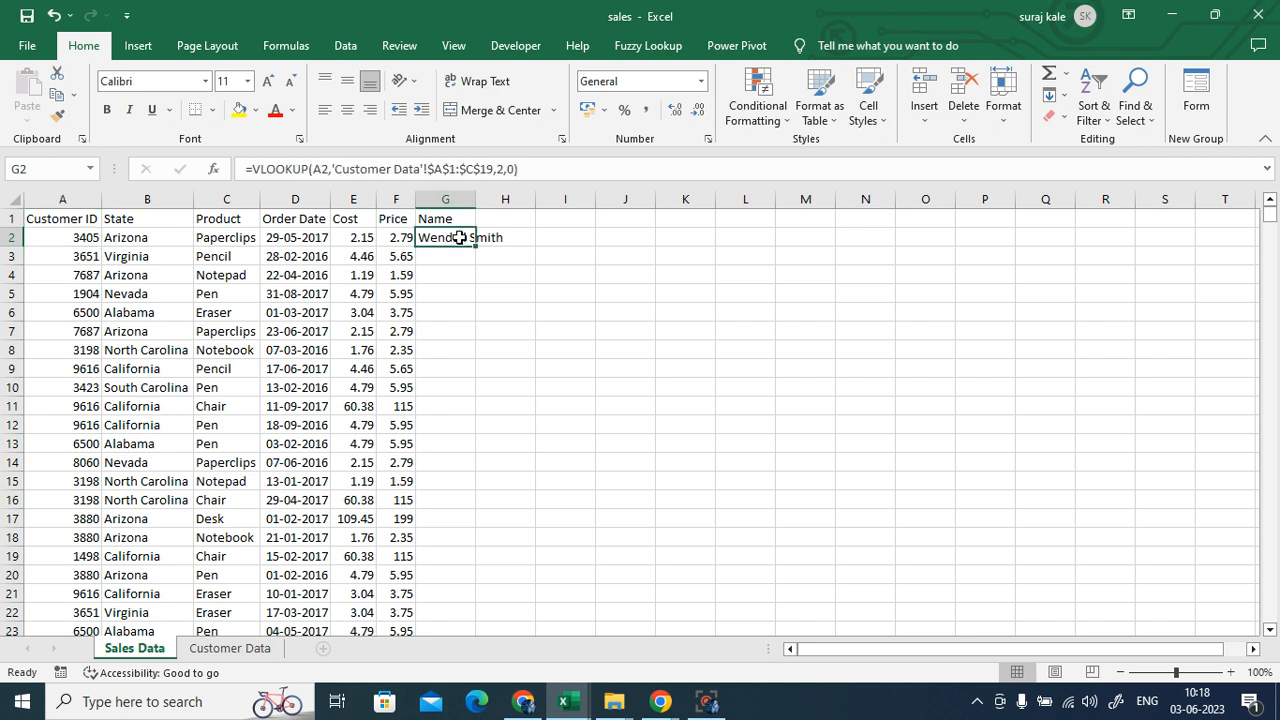
pyautogui.doubleClick(476, 246)
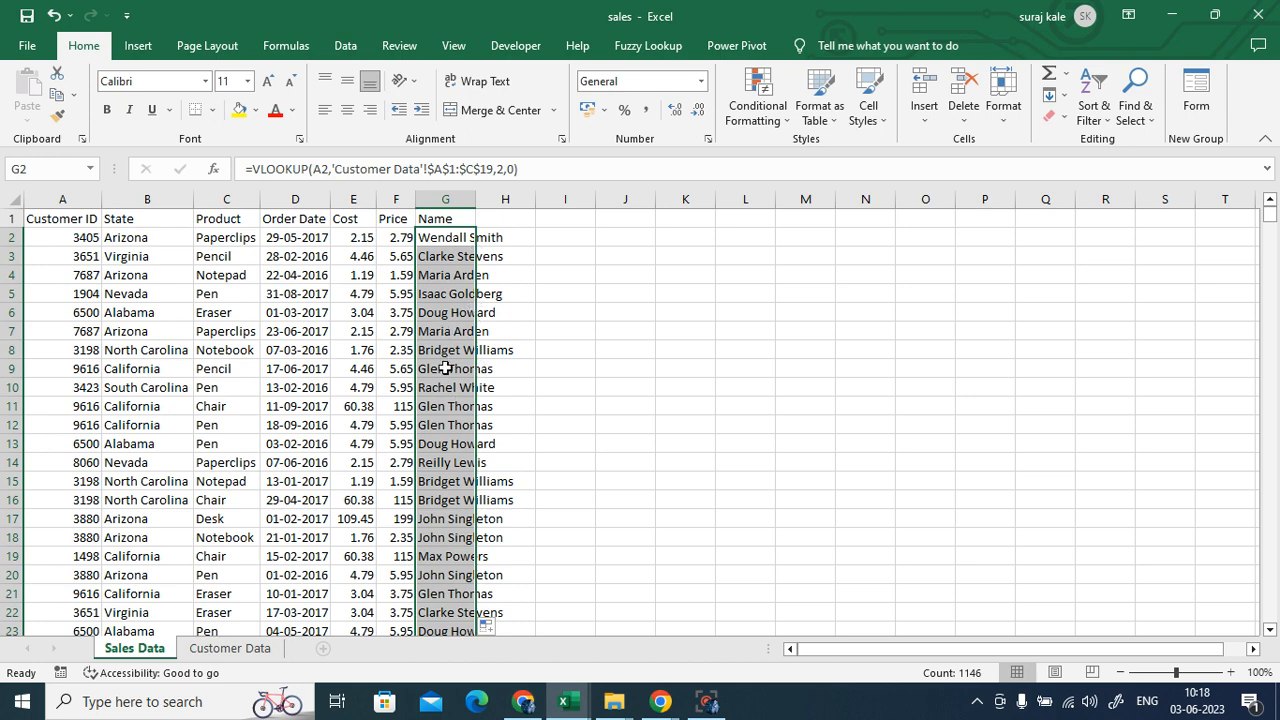
pyautogui.click(742, 424)
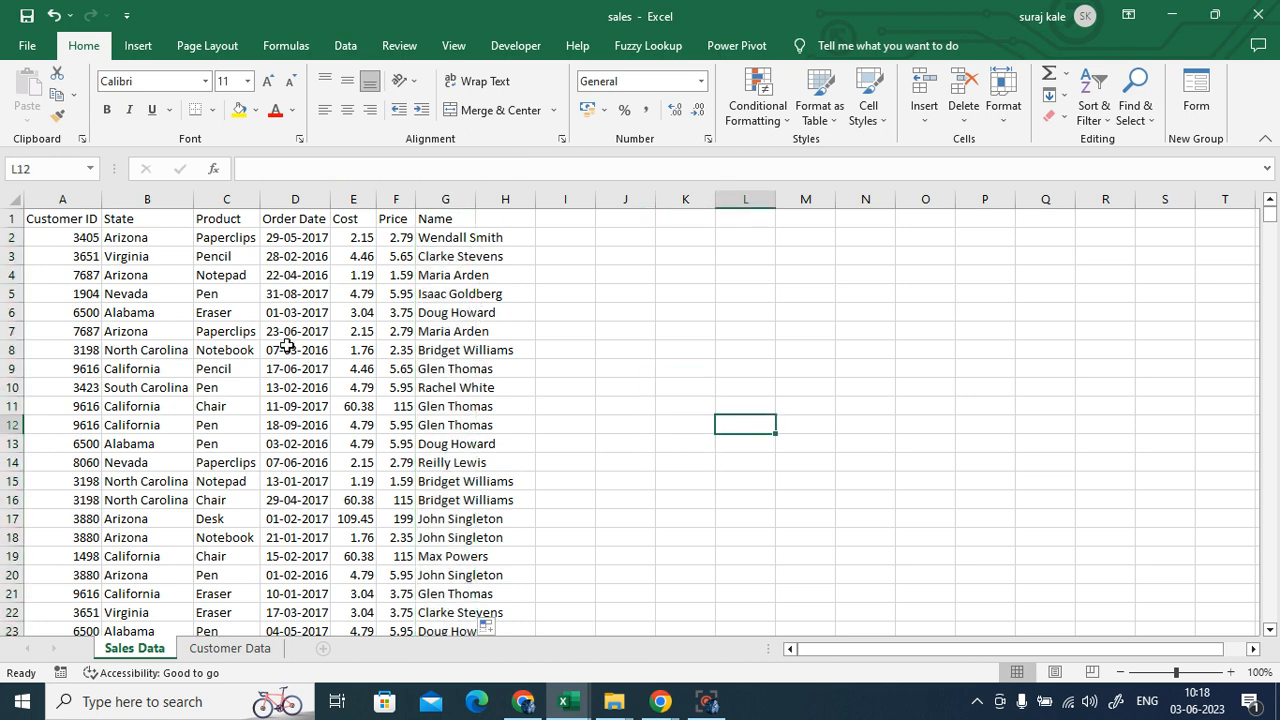
# - Verify row 6's name for Customer ID 6500 against the Customer Data table
pyautogui.click(78, 318)
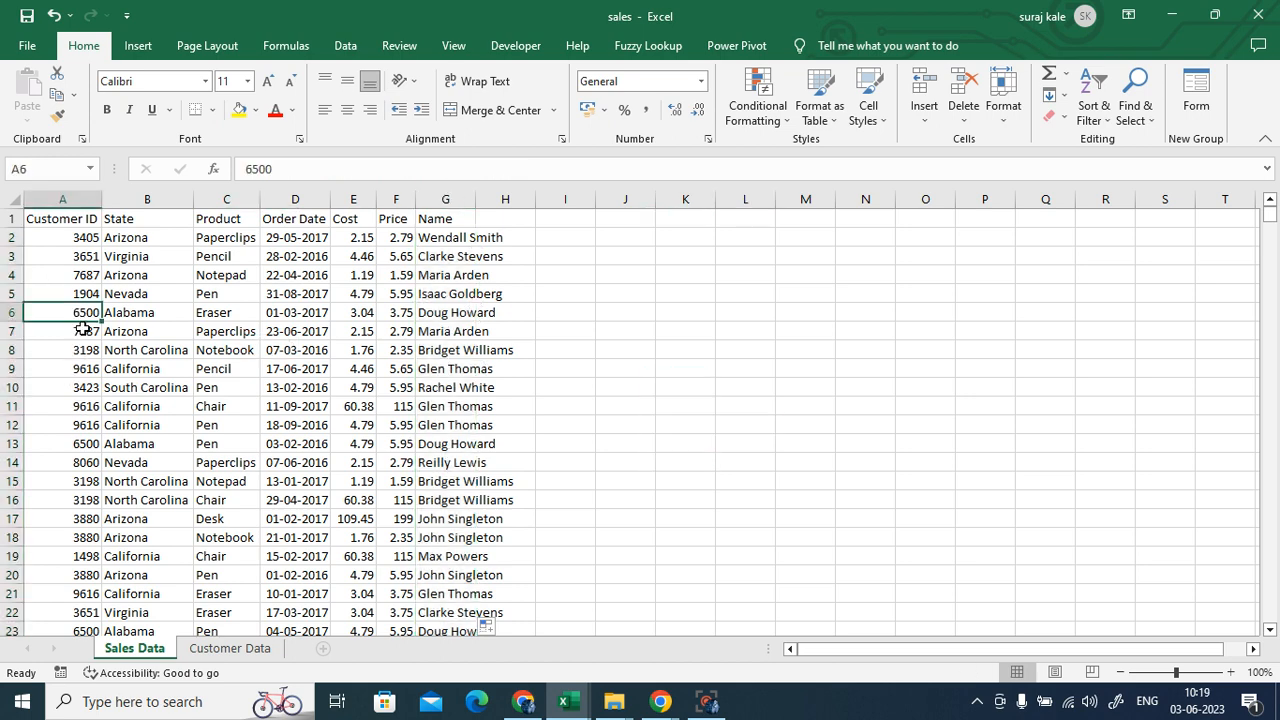
pyautogui.click(463, 316)
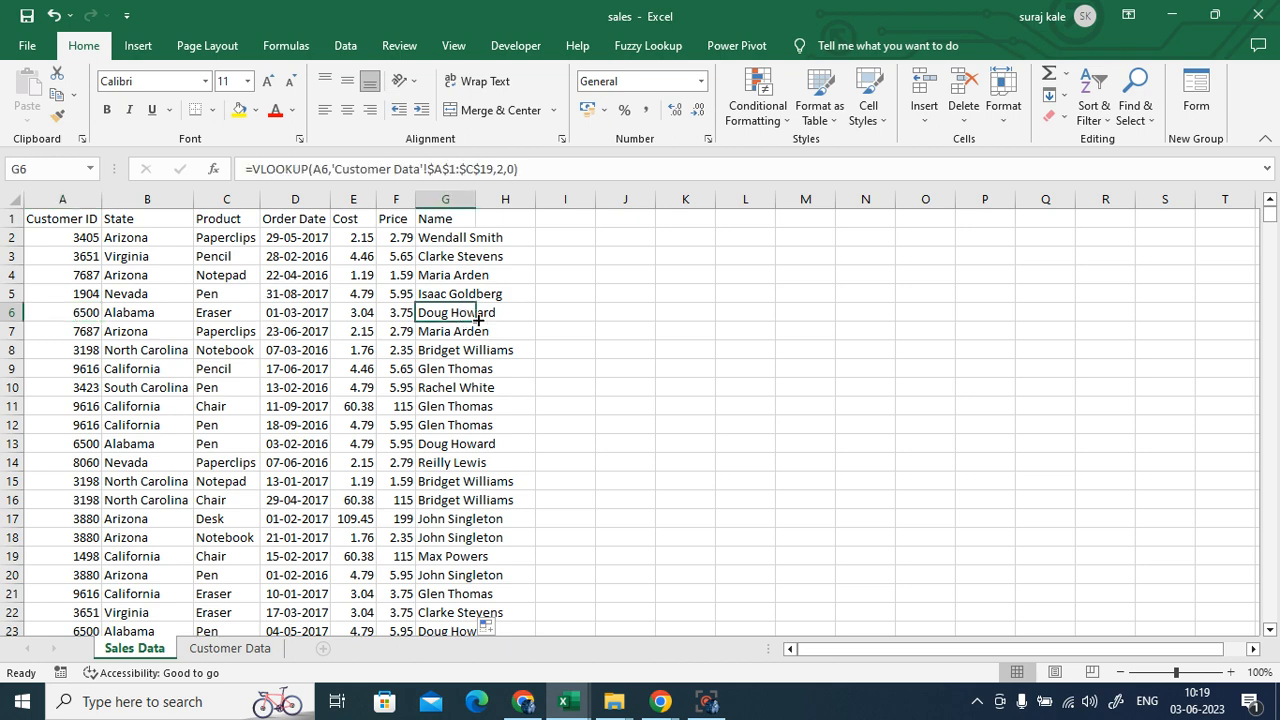
pyautogui.click(222, 652)
pyautogui.click(90, 334)
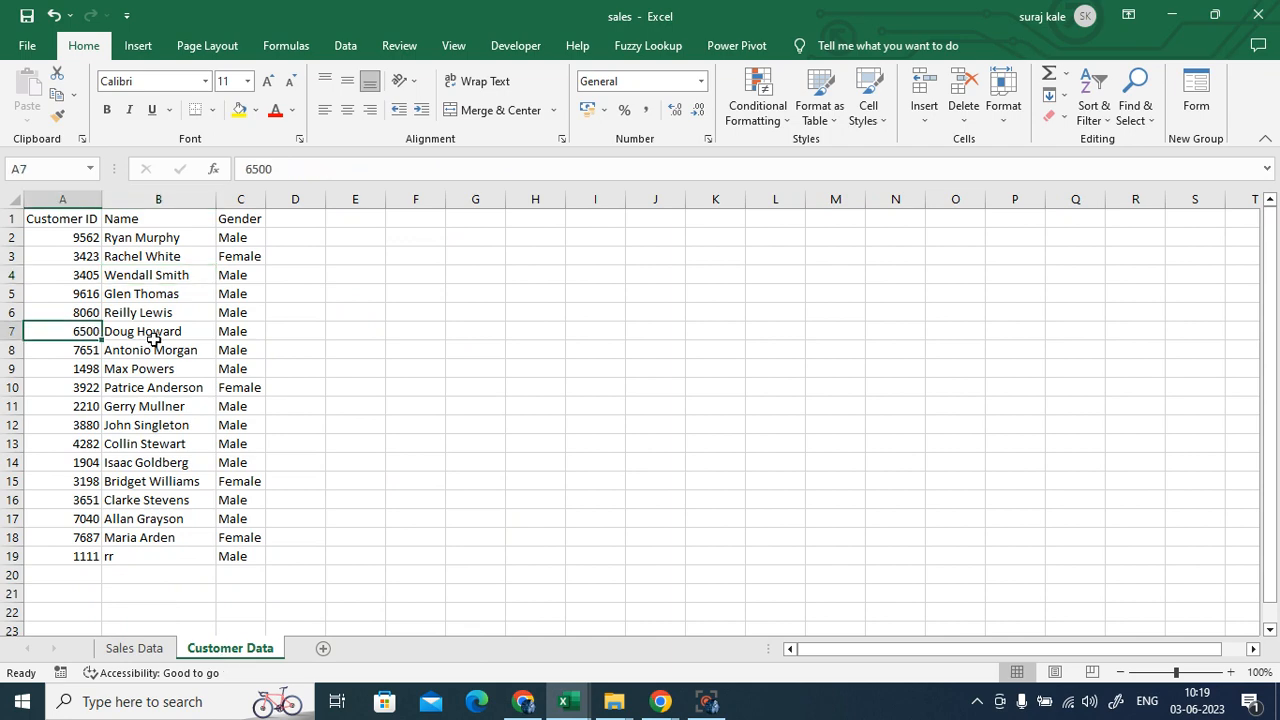
pyautogui.click(150, 334)
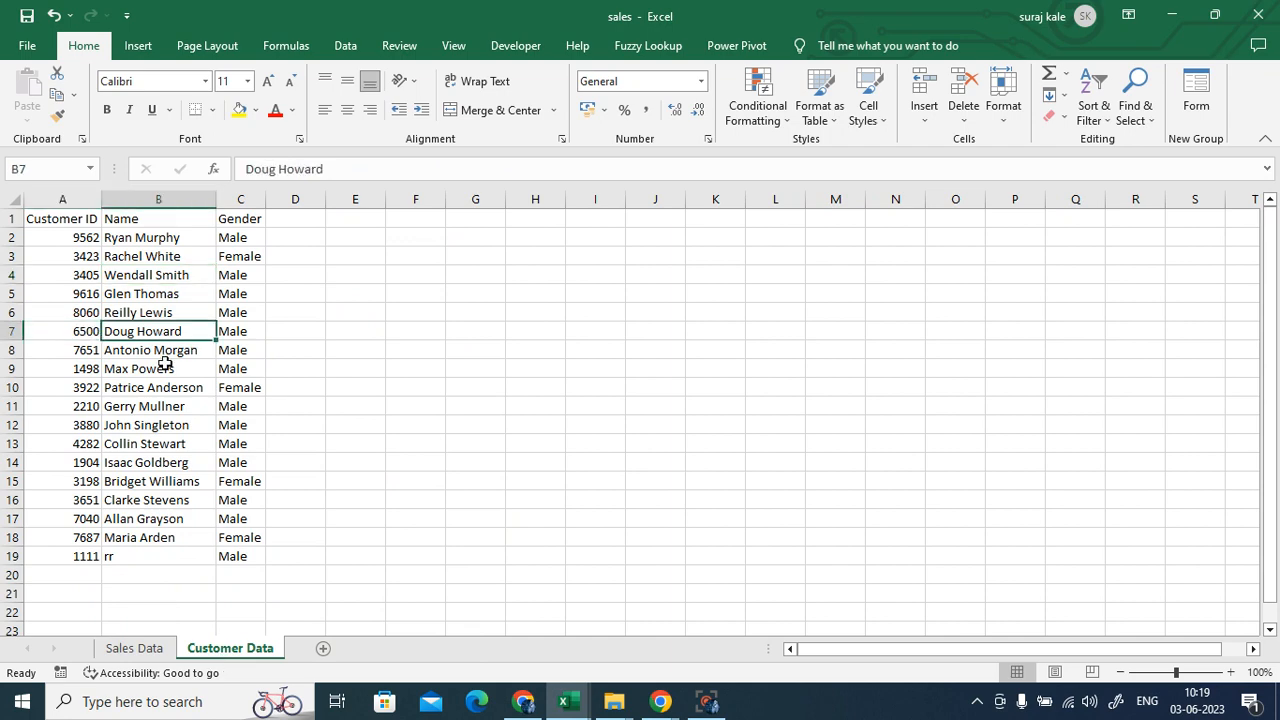
pyautogui.click(140, 648)
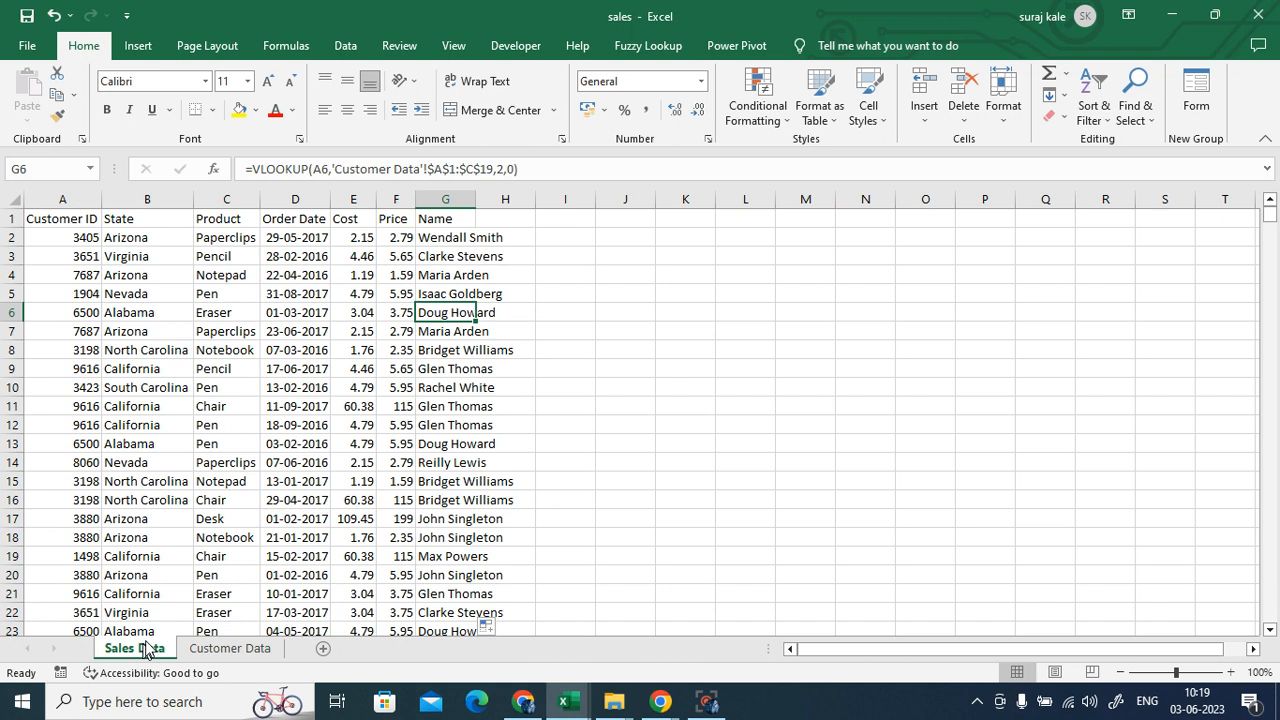
# - Widen column G to fit the names and open G2's VLOOKUP to display its references
pyautogui.doubleClick(475, 199)
pyautogui.click(443, 237)
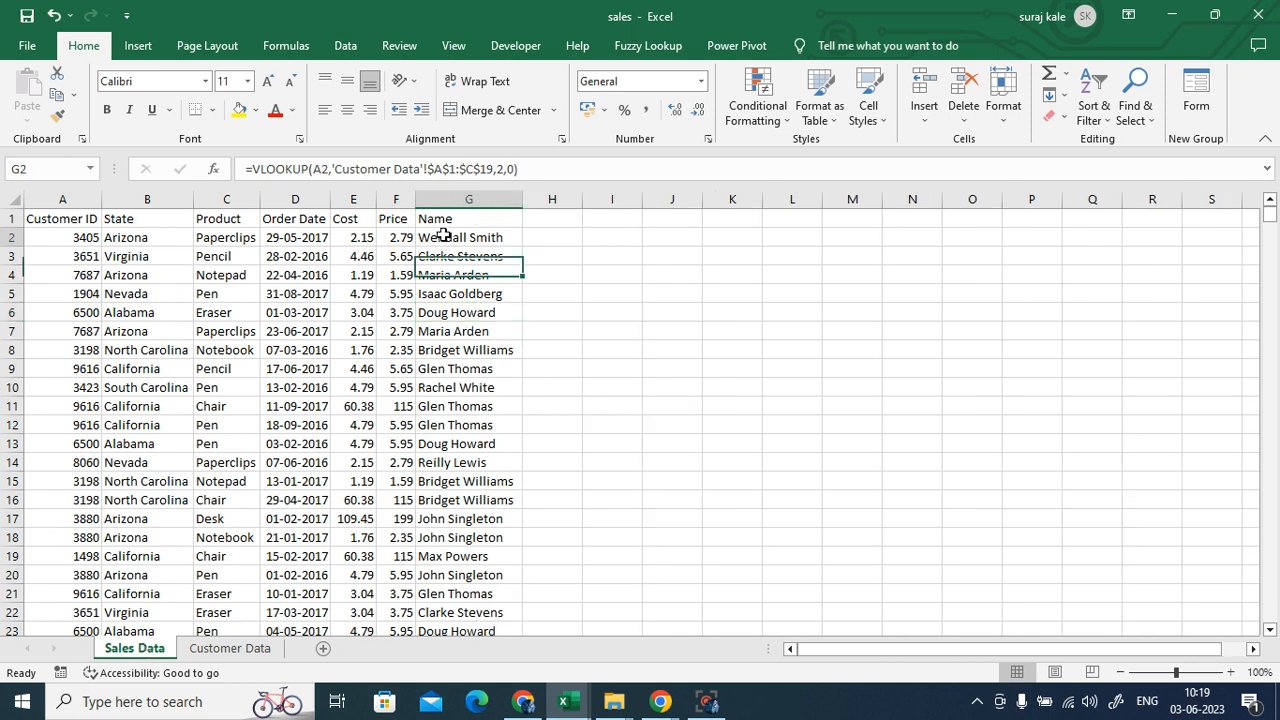
pyautogui.doubleClick(443, 237)
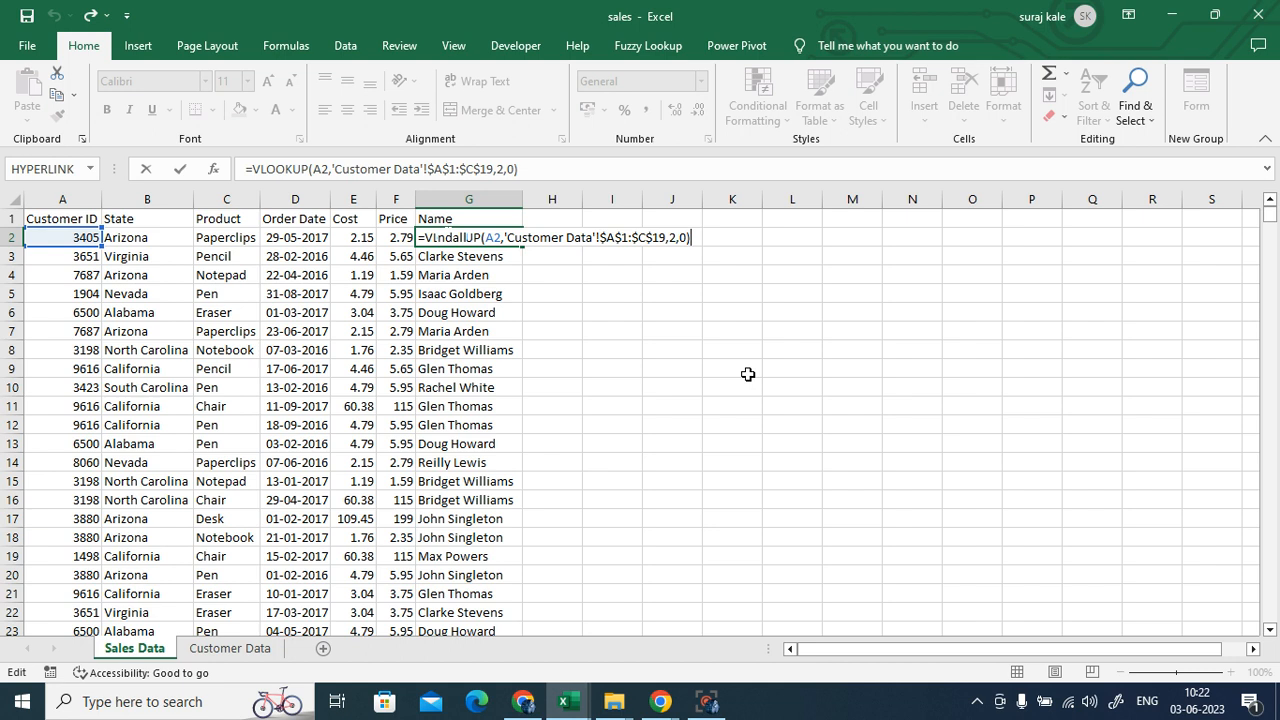
# - Commit the VLOOKUP formula in G2 and review cells D2, H2 and G2
pyautogui.hotkey('ctrl', 'Return')
pyautogui.click(746, 370)
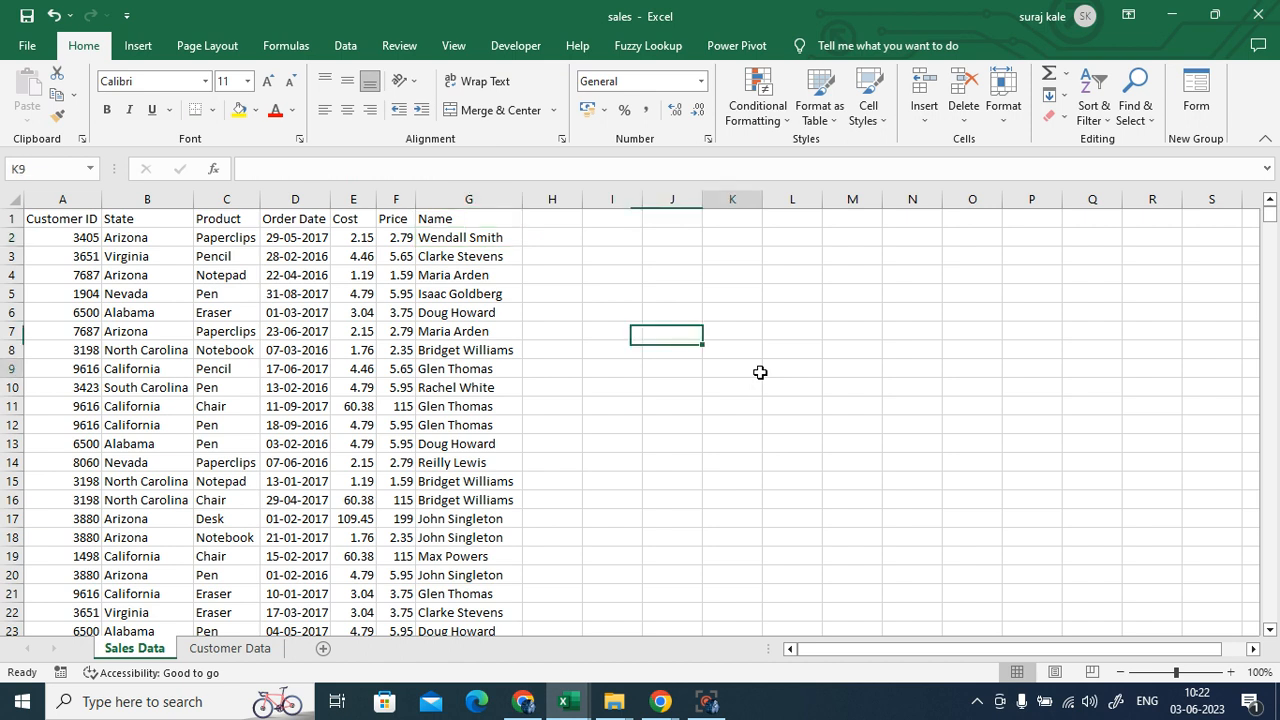
pyautogui.click(300, 238)
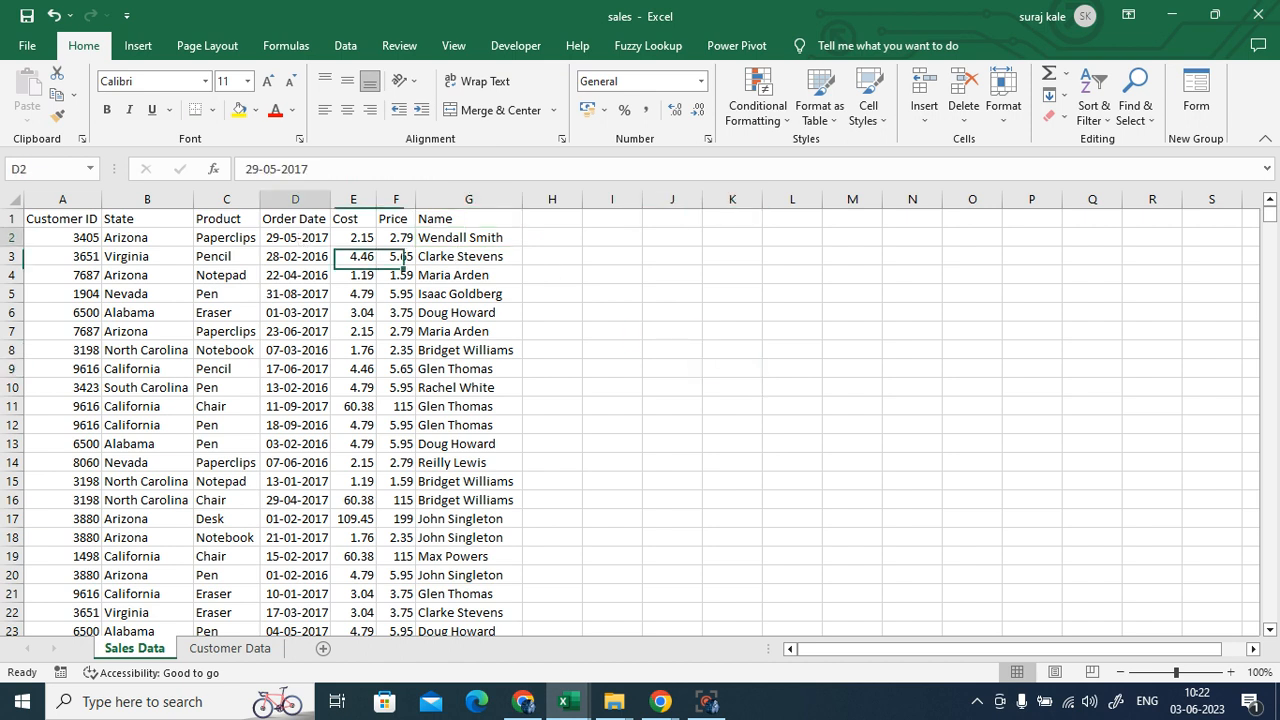
pyautogui.click(566, 234)
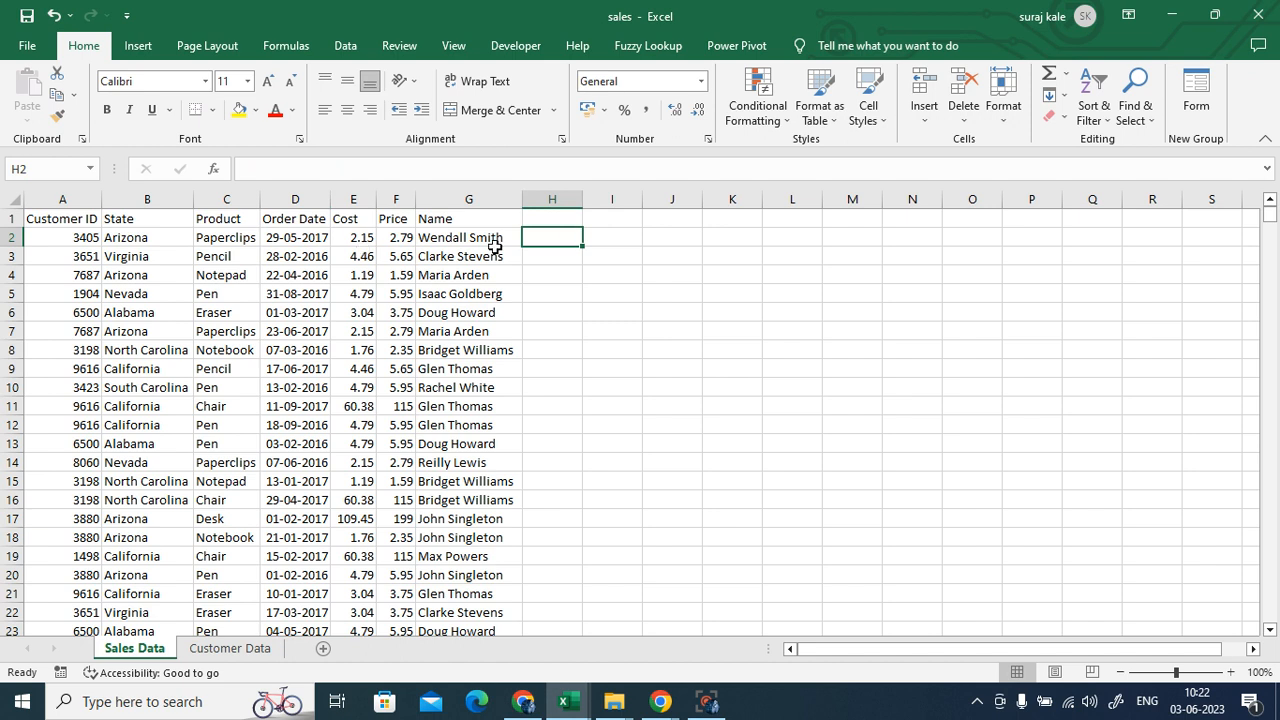
pyautogui.click(463, 240)
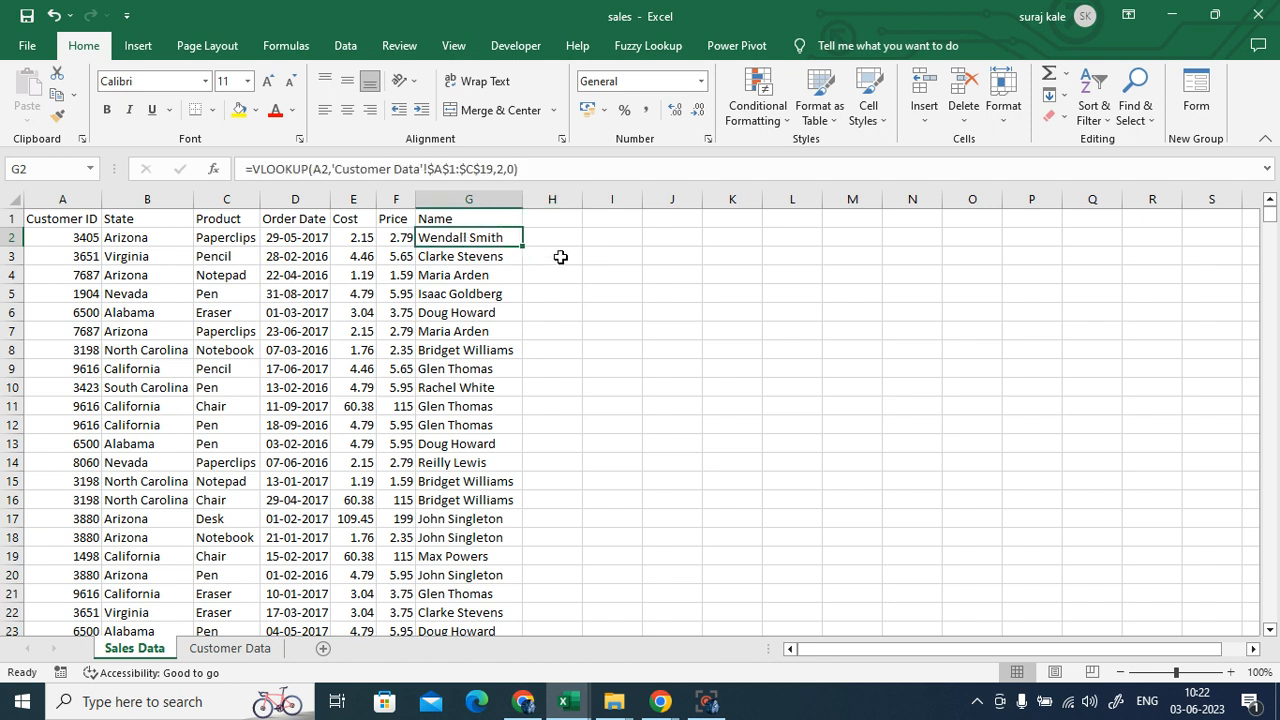
pyautogui.click(603, 237)
pyautogui.write('=coun')
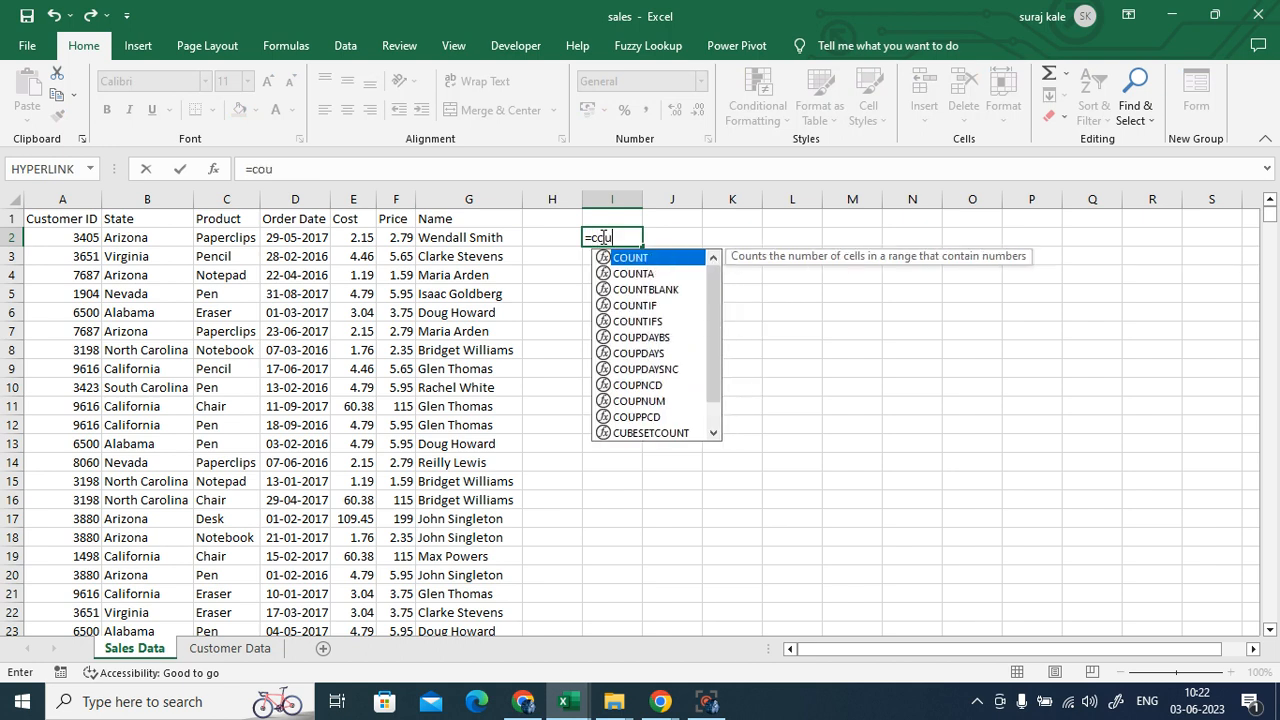
pyautogui.doubleClick(628, 305)
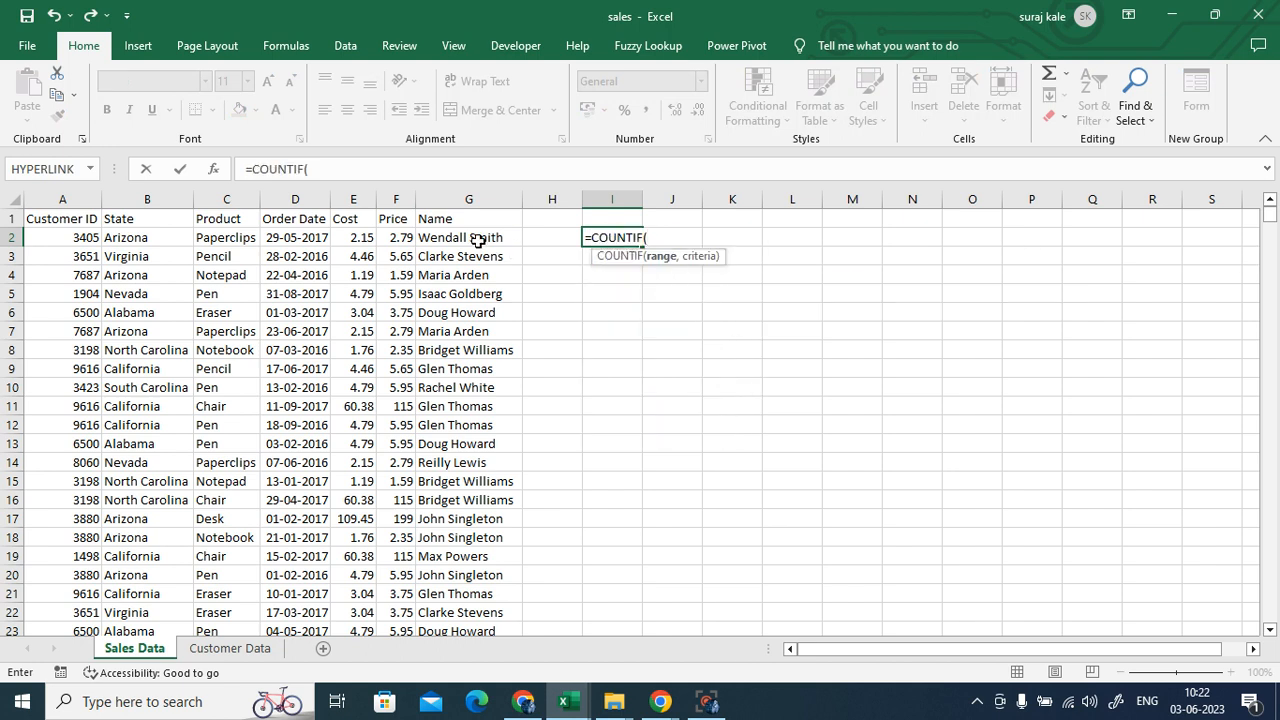
pyautogui.moveTo(478, 240); pyautogui.dragTo(480, 560)
pyautogui.write(',')
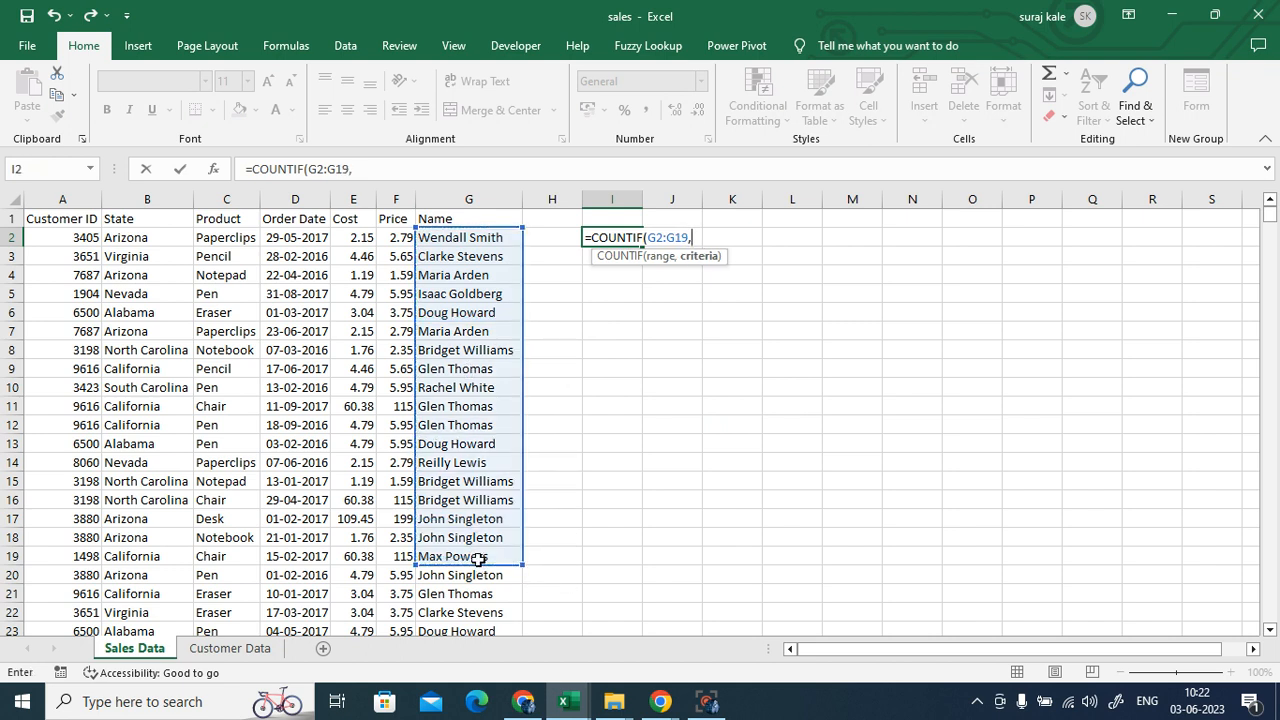
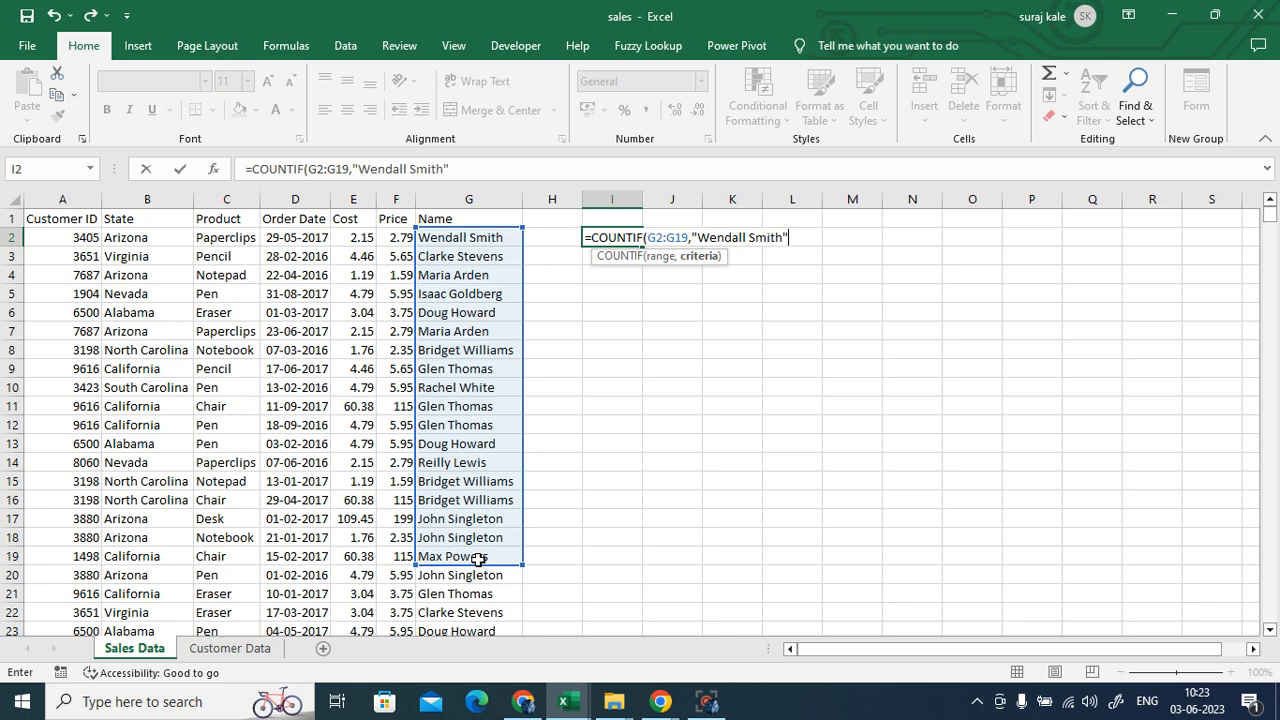
pyautogui.write(')')
pyautogui.press('Return')
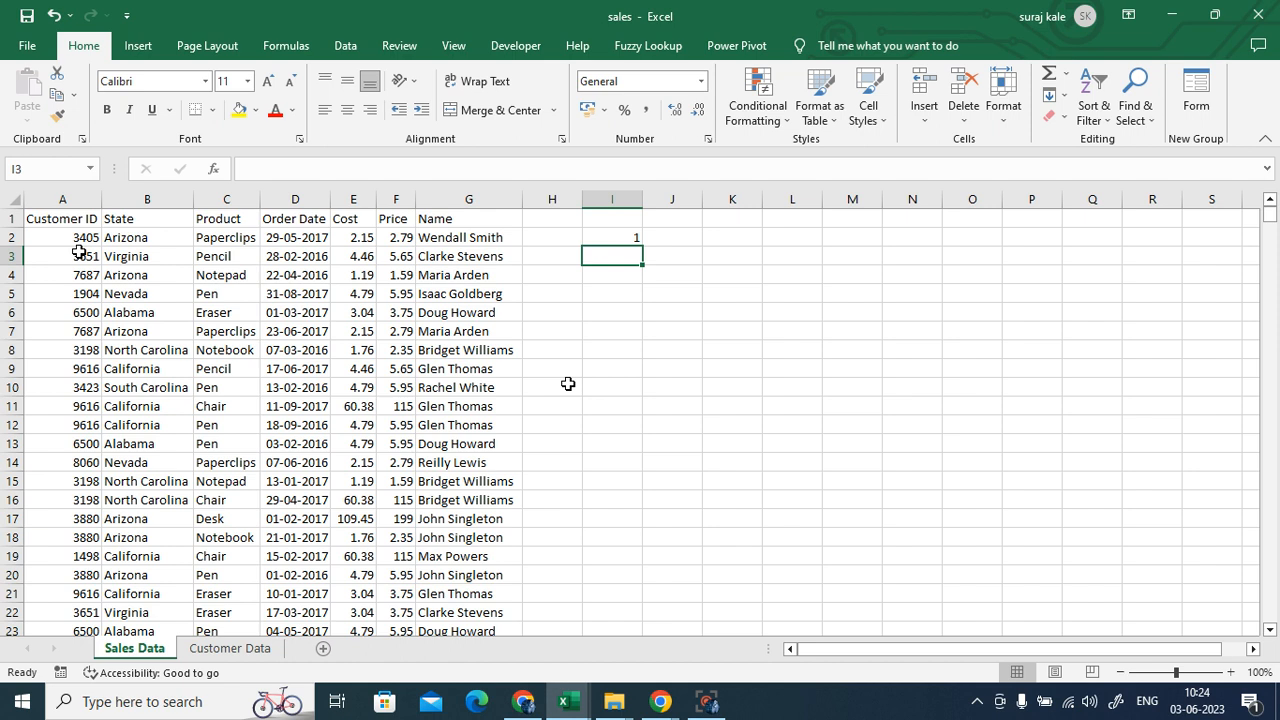
pyautogui.click(638, 241)
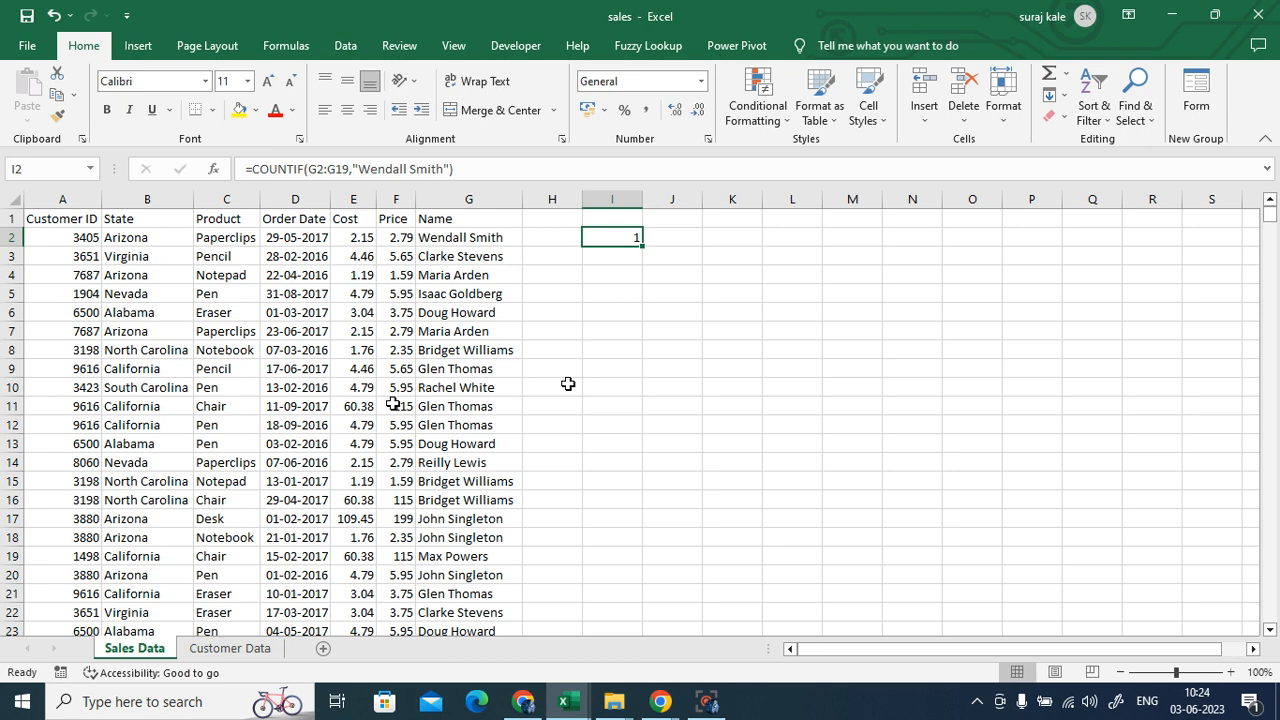
pyautogui.click(636, 258)
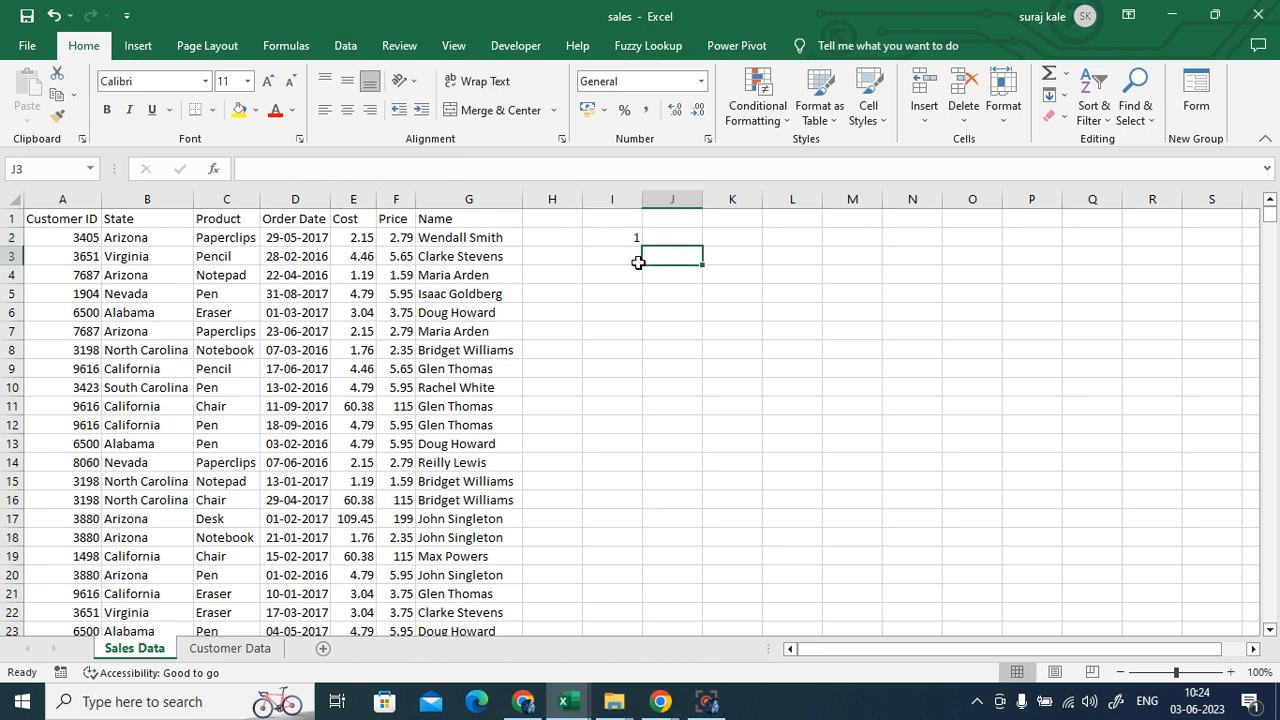
pyautogui.click(614, 244)
pyautogui.click(862, 410)
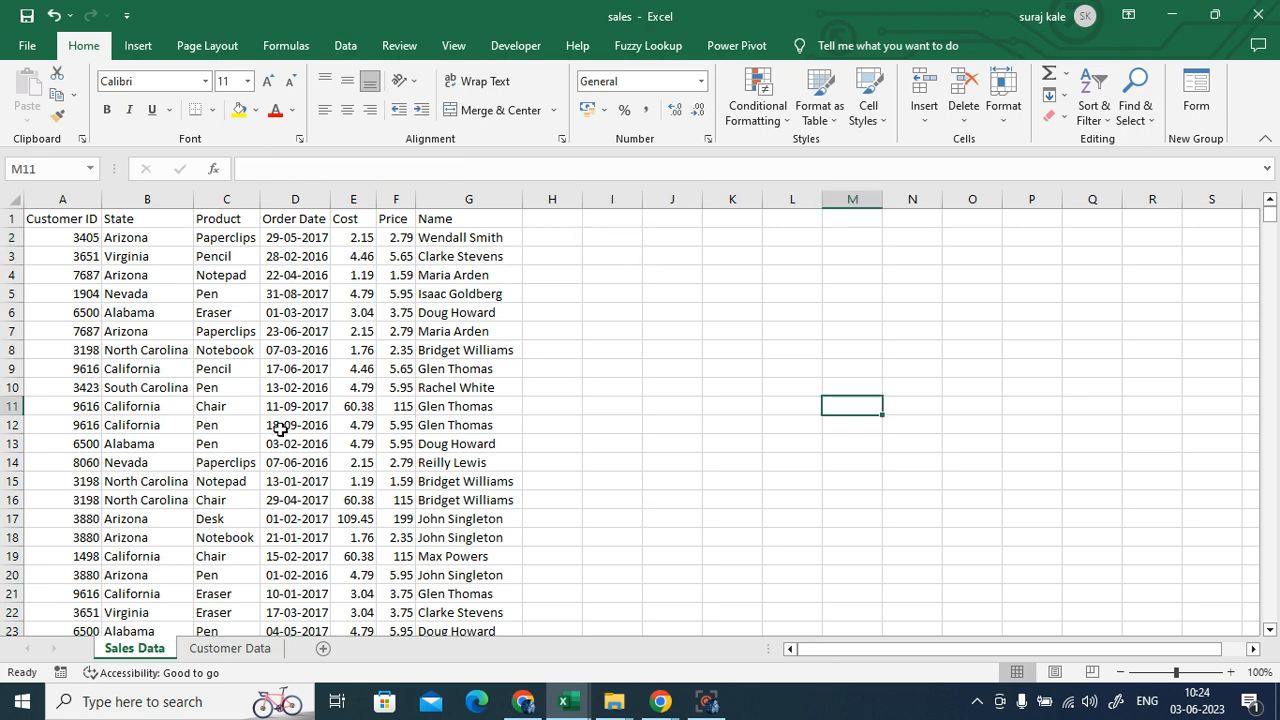
pyautogui.scroll(-12, 200, 400)
pyautogui.scroll(-20, 195, 368)
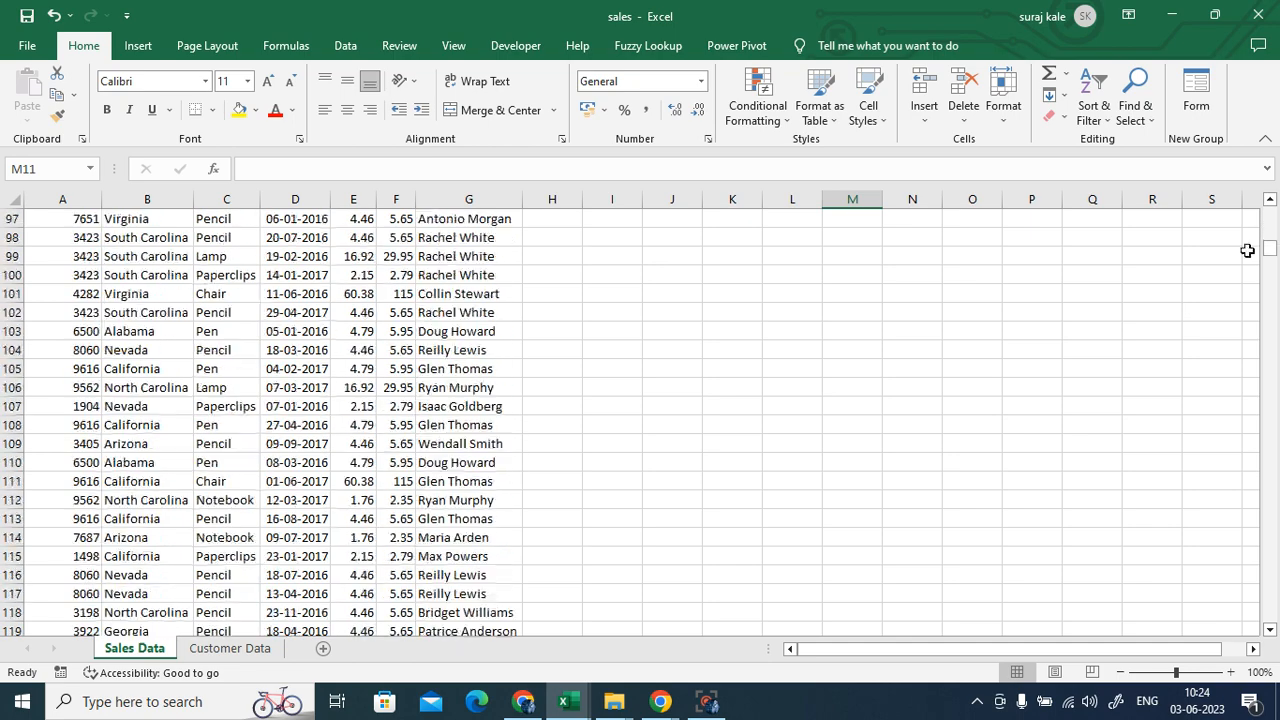
pyautogui.moveTo(1272, 245); pyautogui.dragTo(1270, 614)
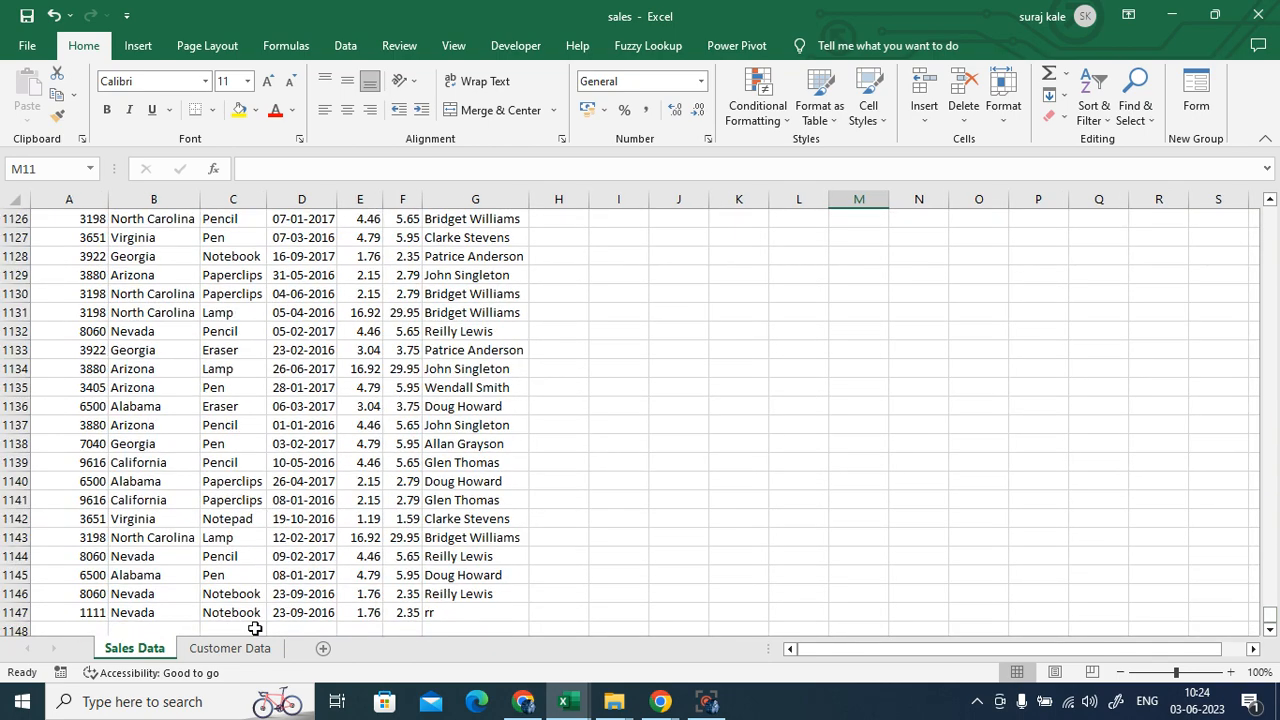
pyautogui.click(220, 648)
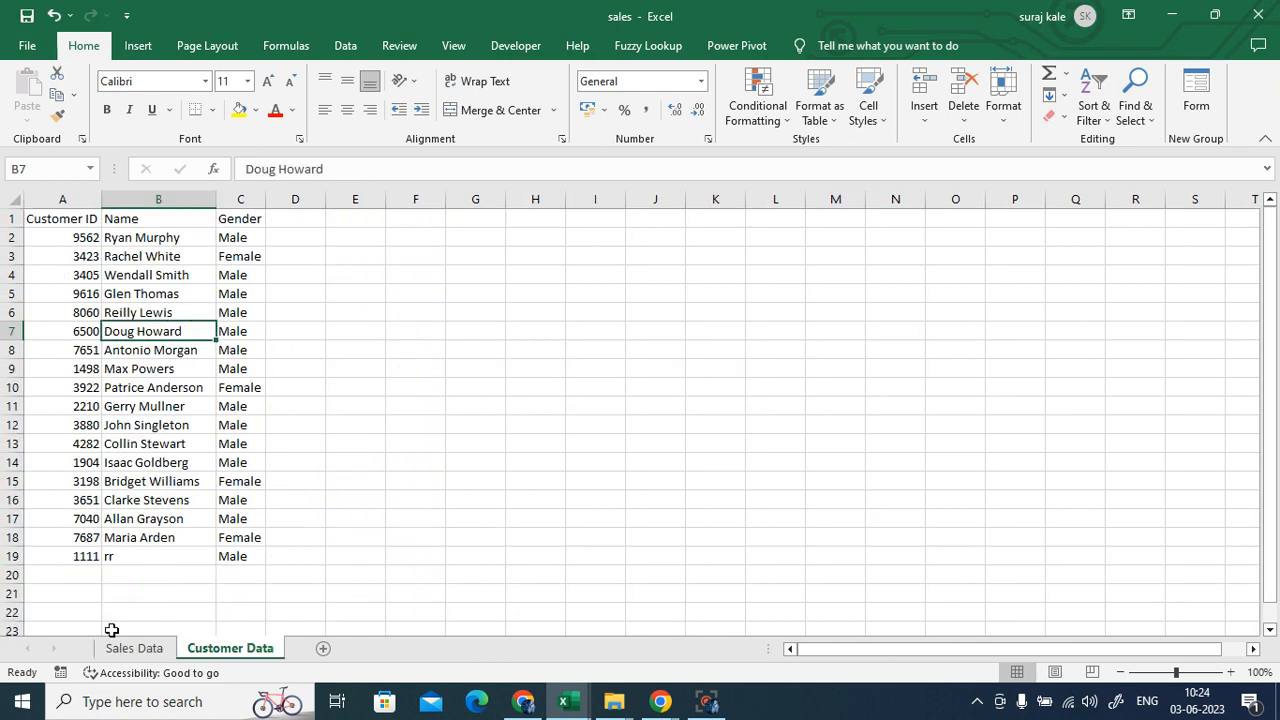
pyautogui.click(75, 571)
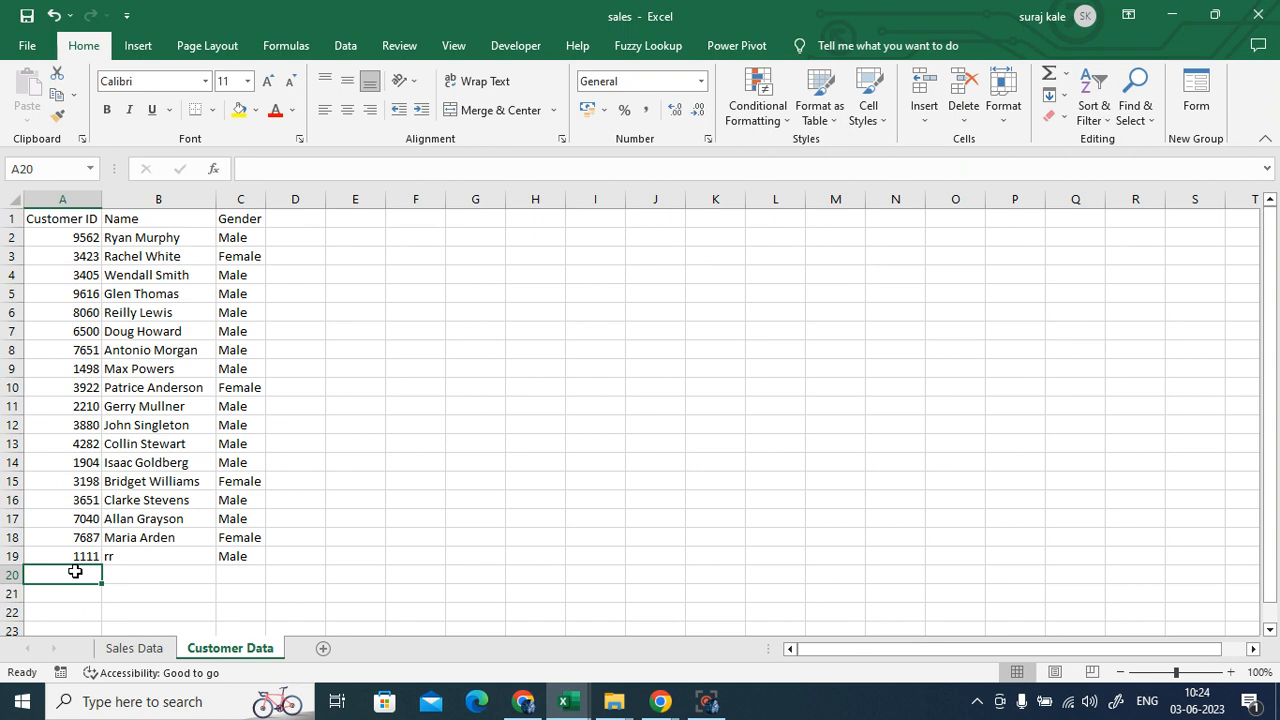
pyautogui.click(134, 648)
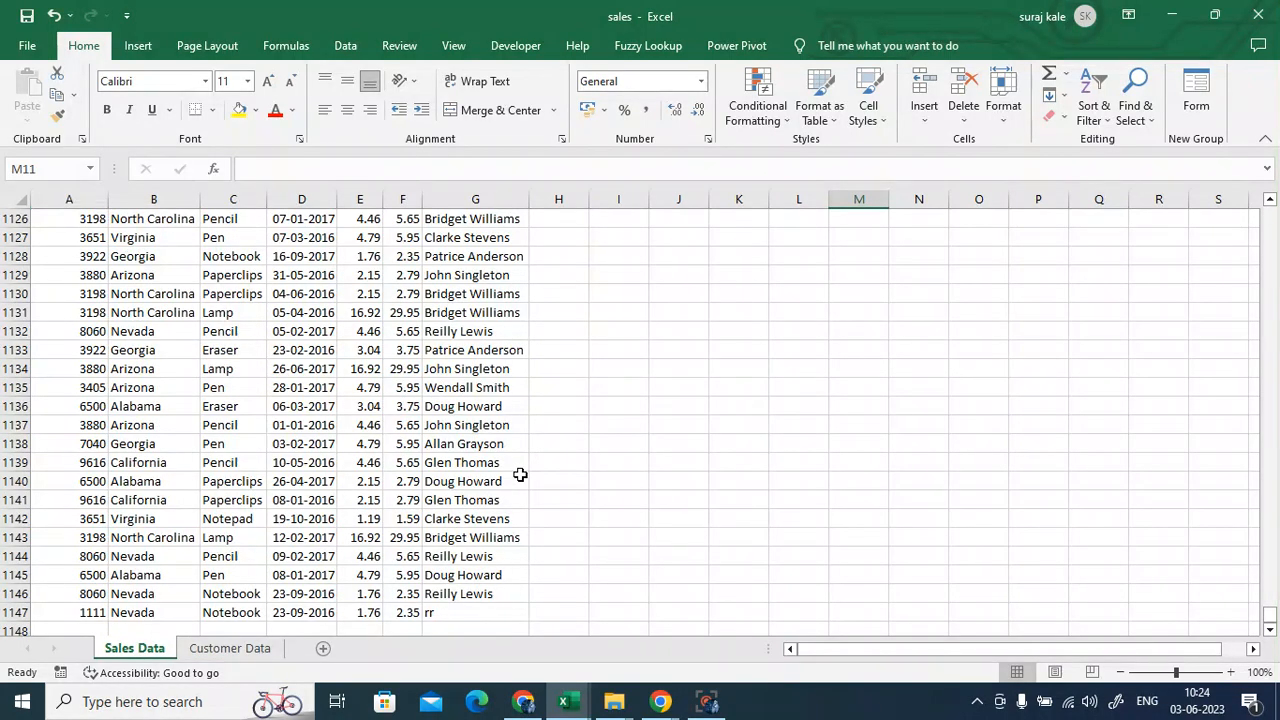
pyautogui.scroll(3, 520, 475)
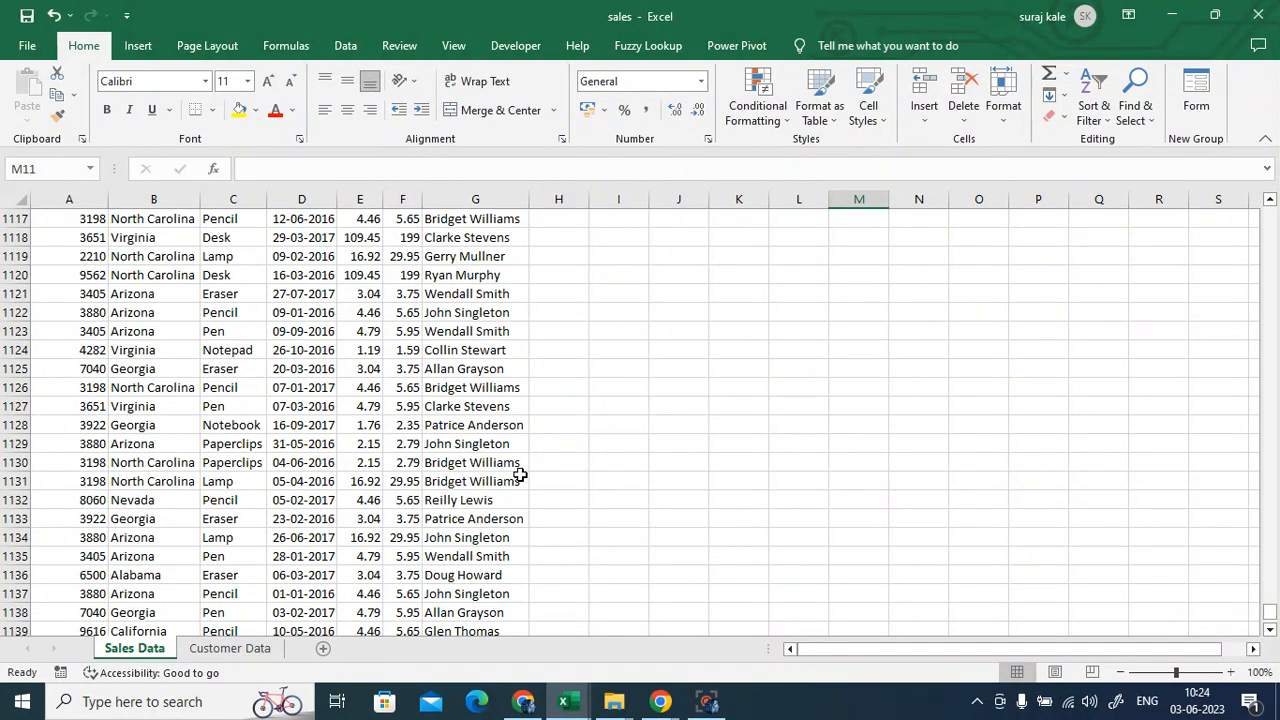
pyautogui.scroll(11, 520, 475)
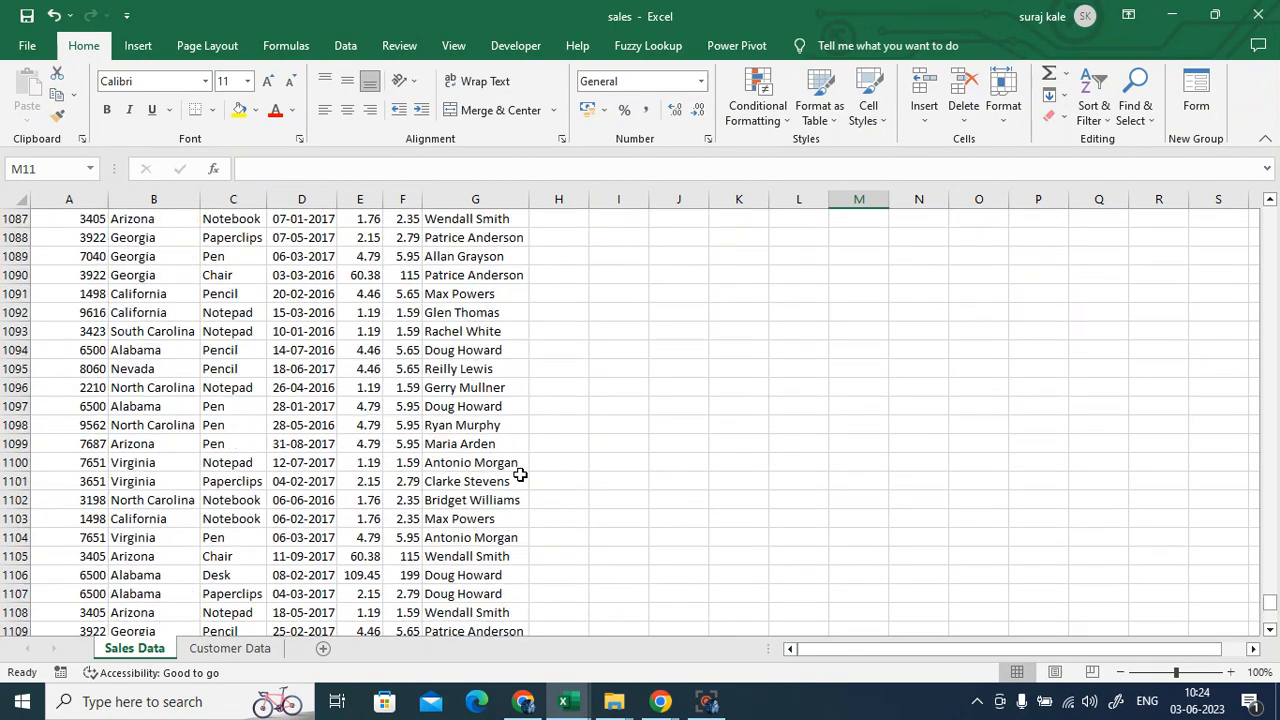
pyautogui.scroll(13, 520, 475)
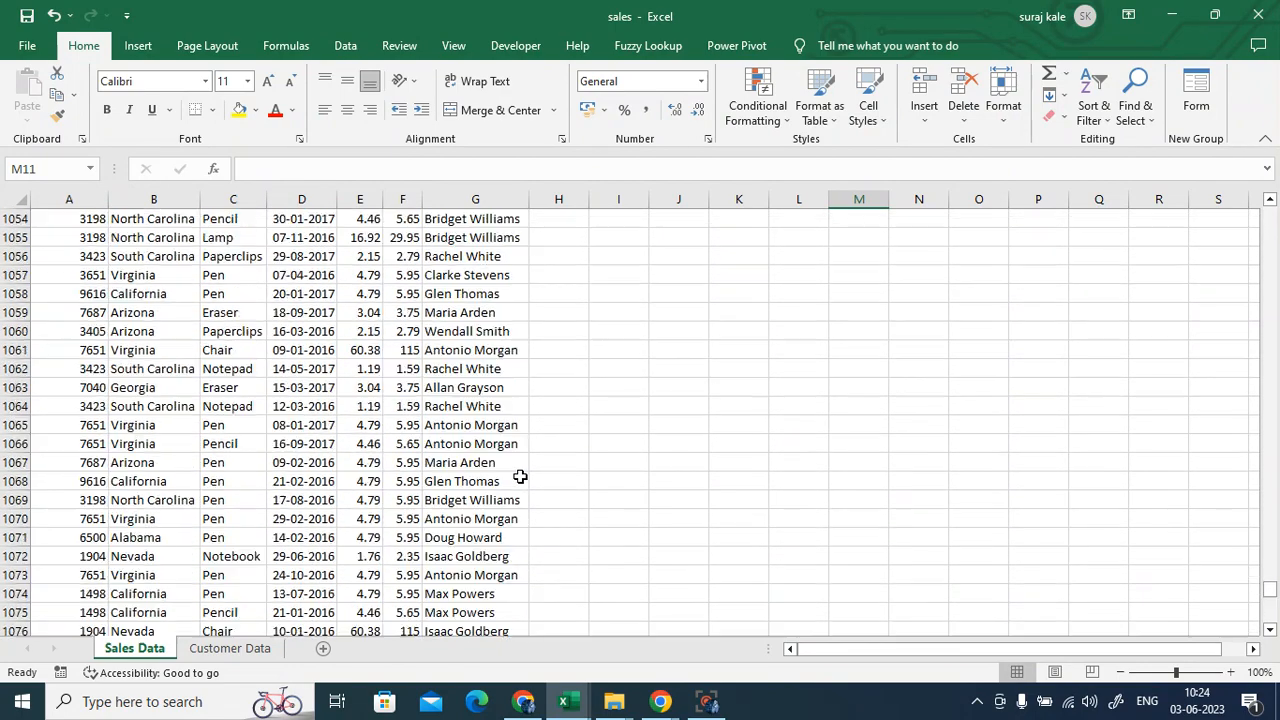
# - Look over the customer list on Customer Data, briefly returning to Sales Data in between
pyautogui.scroll(8, 520, 477)
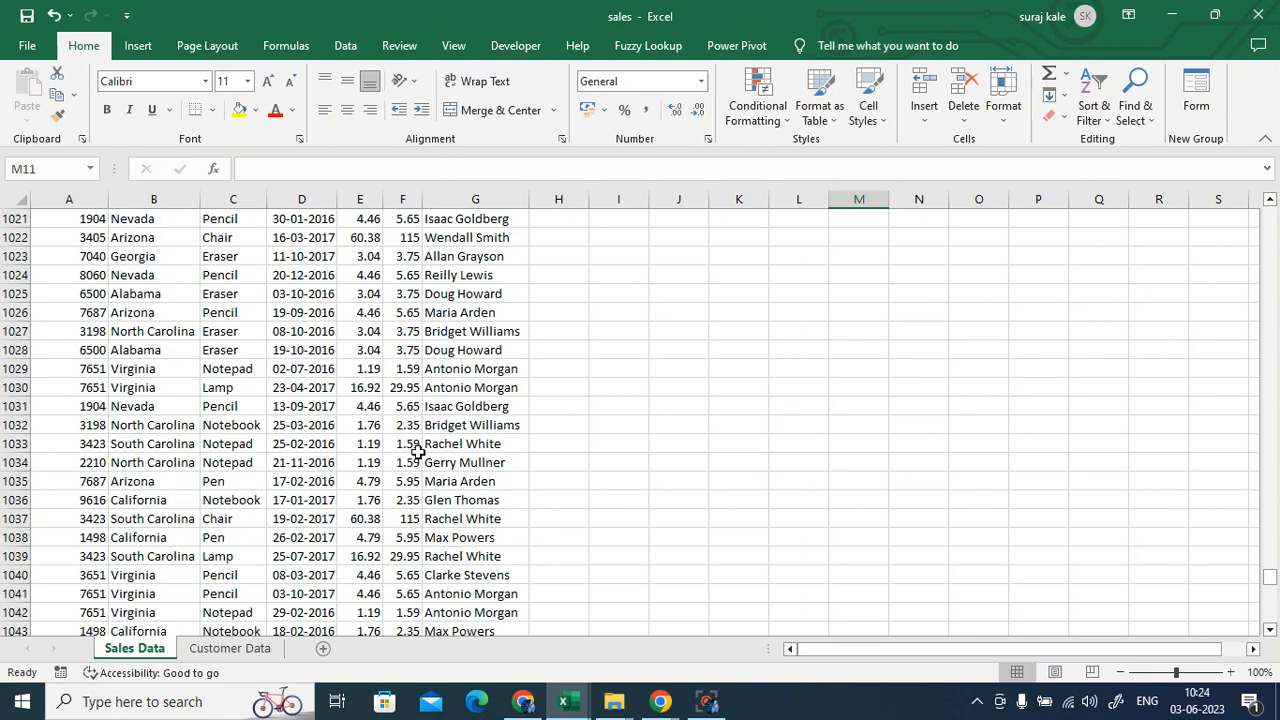
pyautogui.click(229, 648)
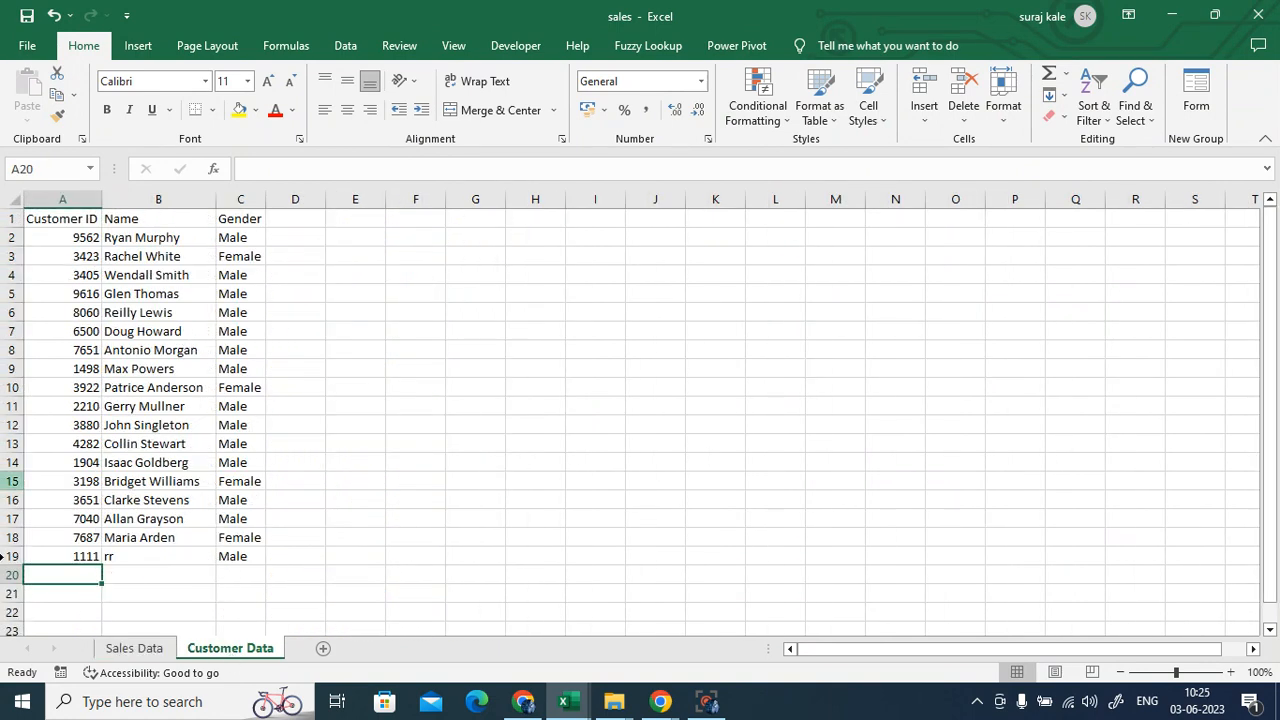
pyautogui.click(140, 648)
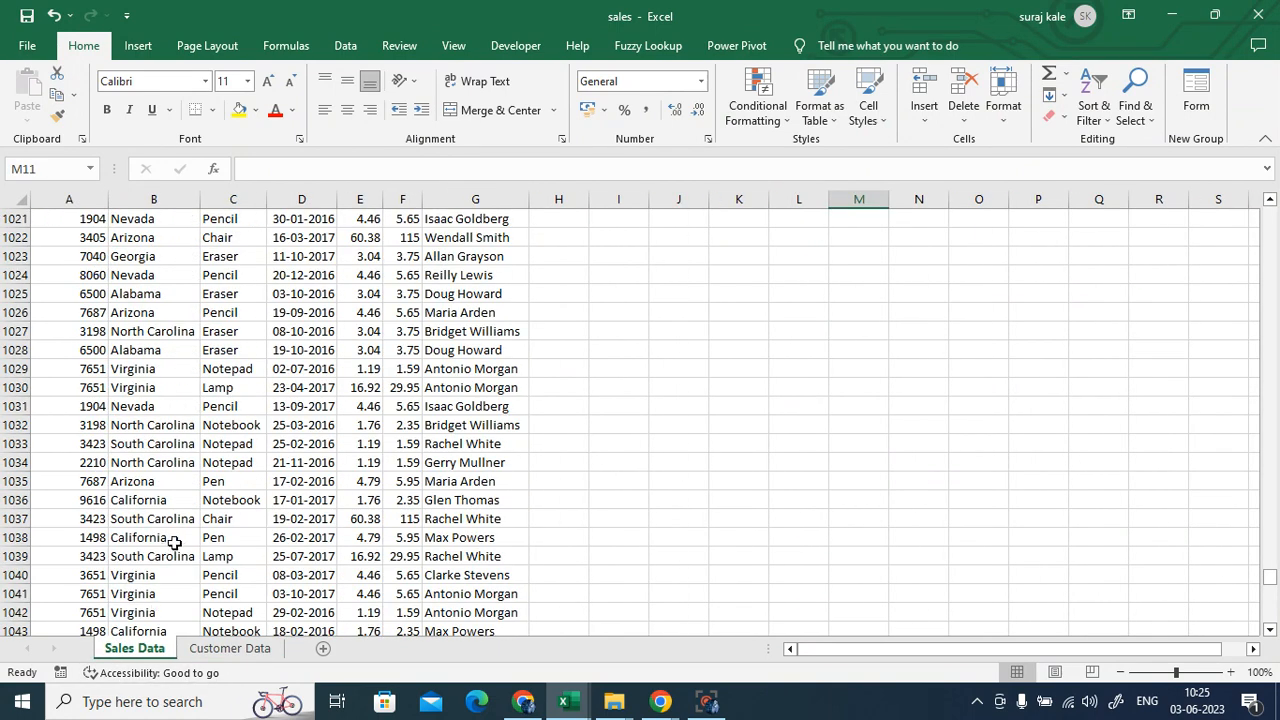
pyautogui.scroll(-3, 174, 542)
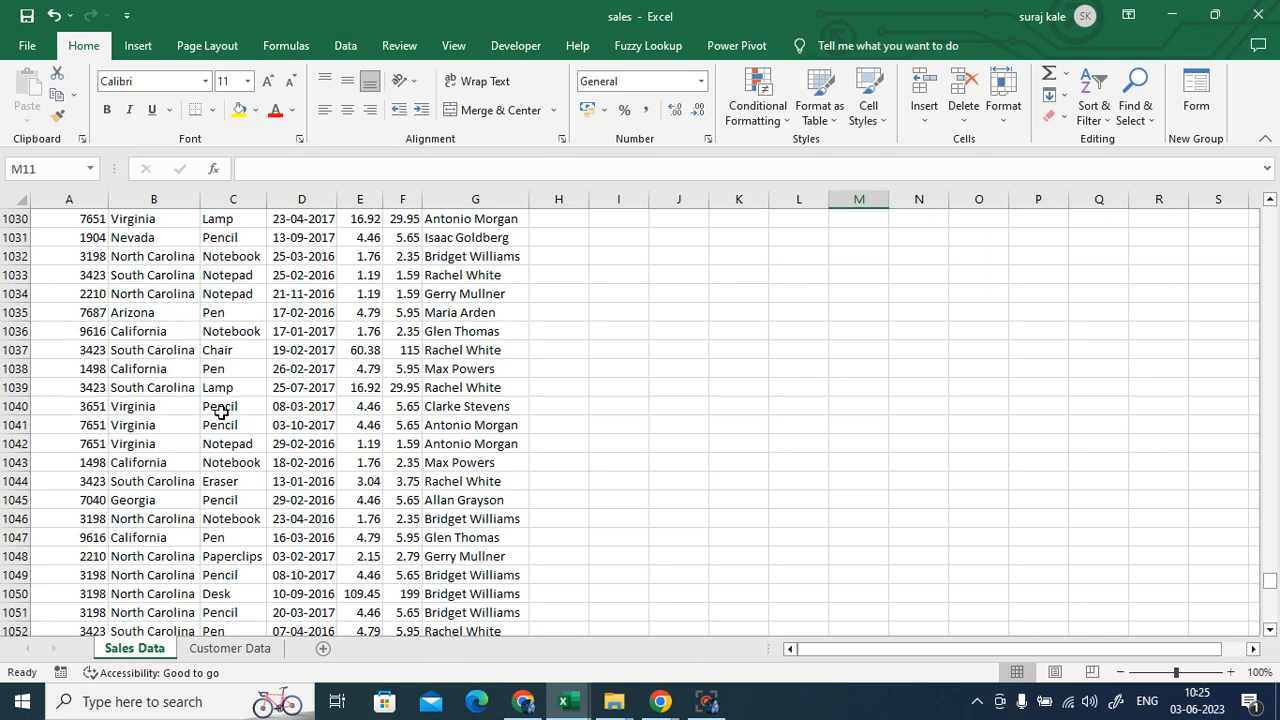
pyautogui.click(222, 649)
pyautogui.click(466, 488)
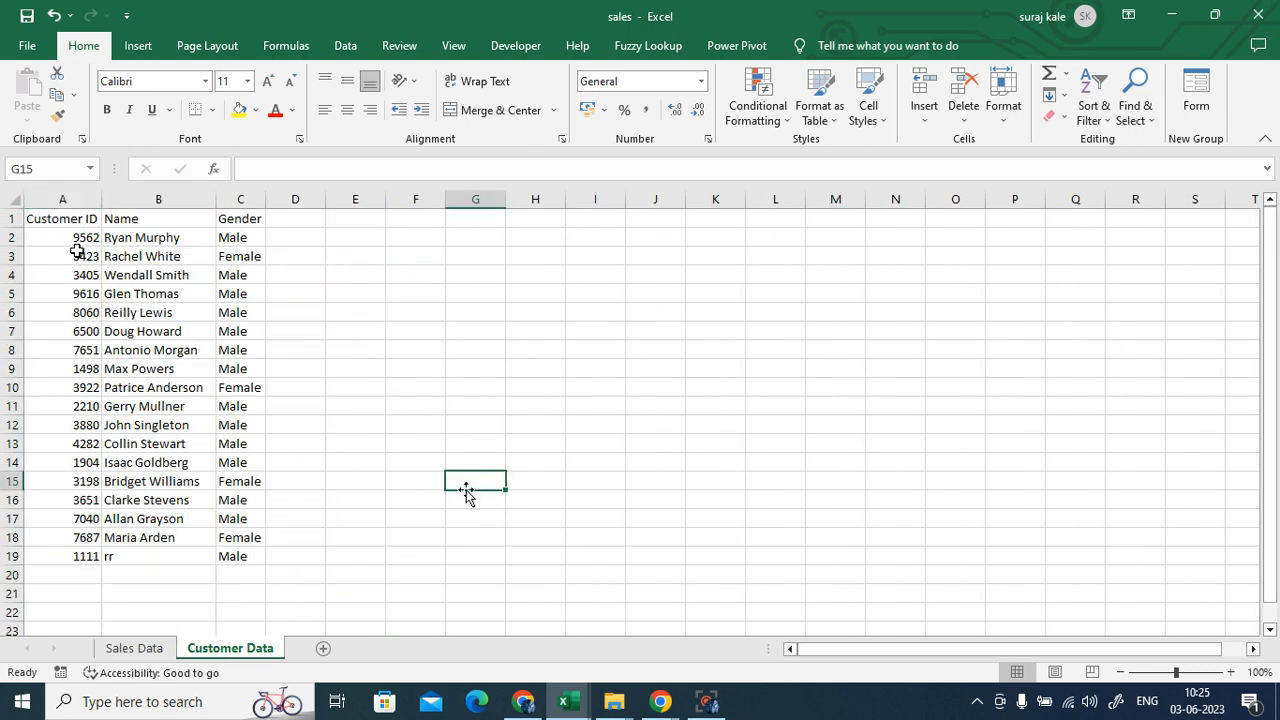
# - Add customer 45, YYYY, Male in Customer Data row 20, then return to Sales Data
pyautogui.click(72, 571)
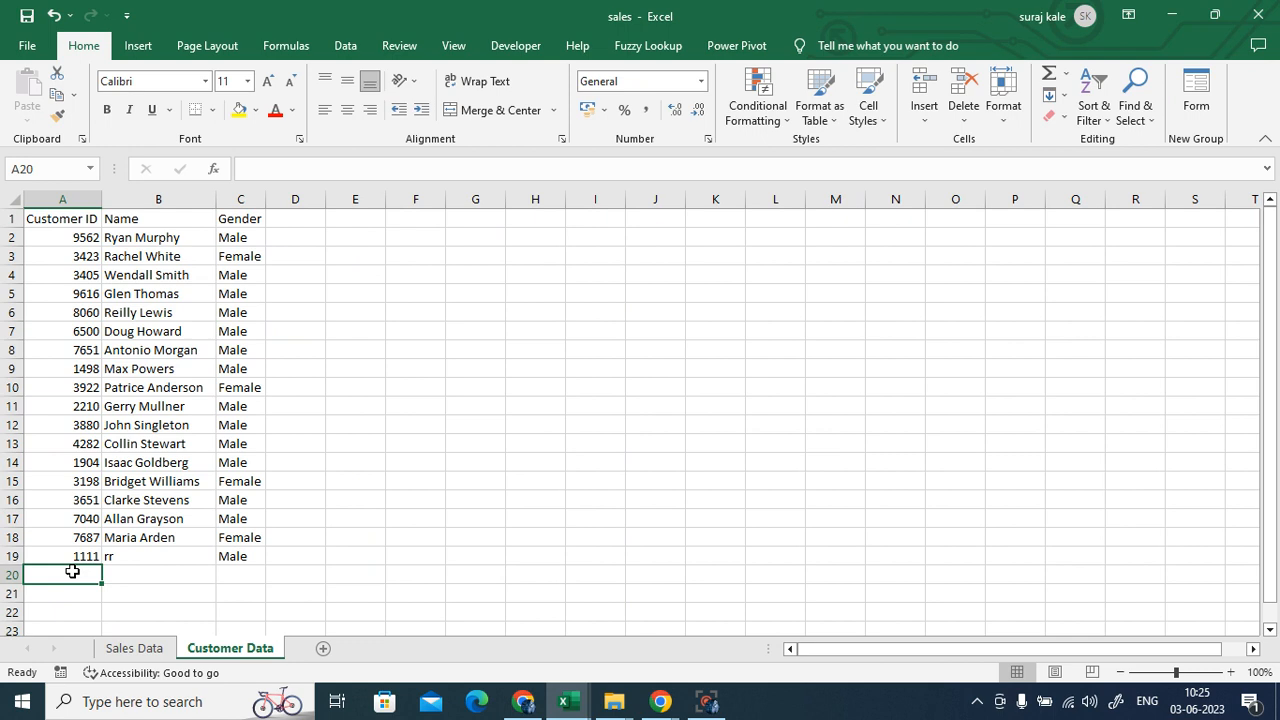
pyautogui.write('45')
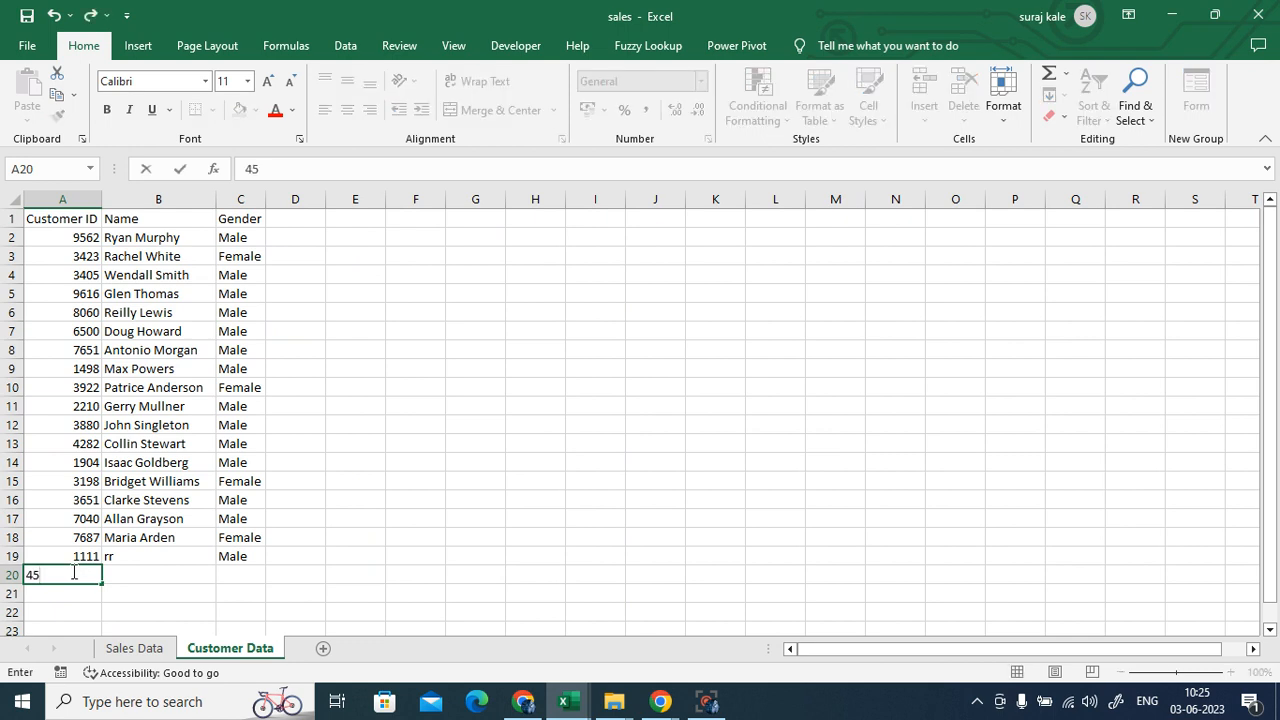
pyautogui.click(175, 571)
pyautogui.write('YYYY')
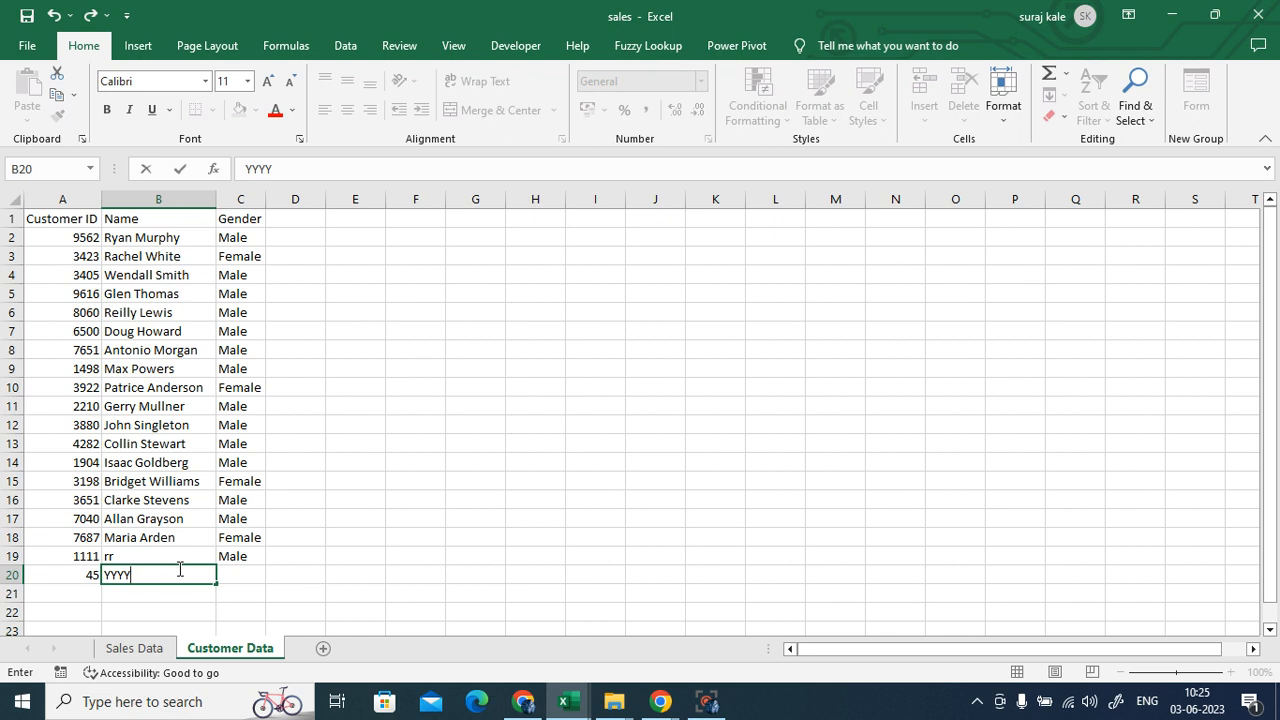
pyautogui.click(257, 575)
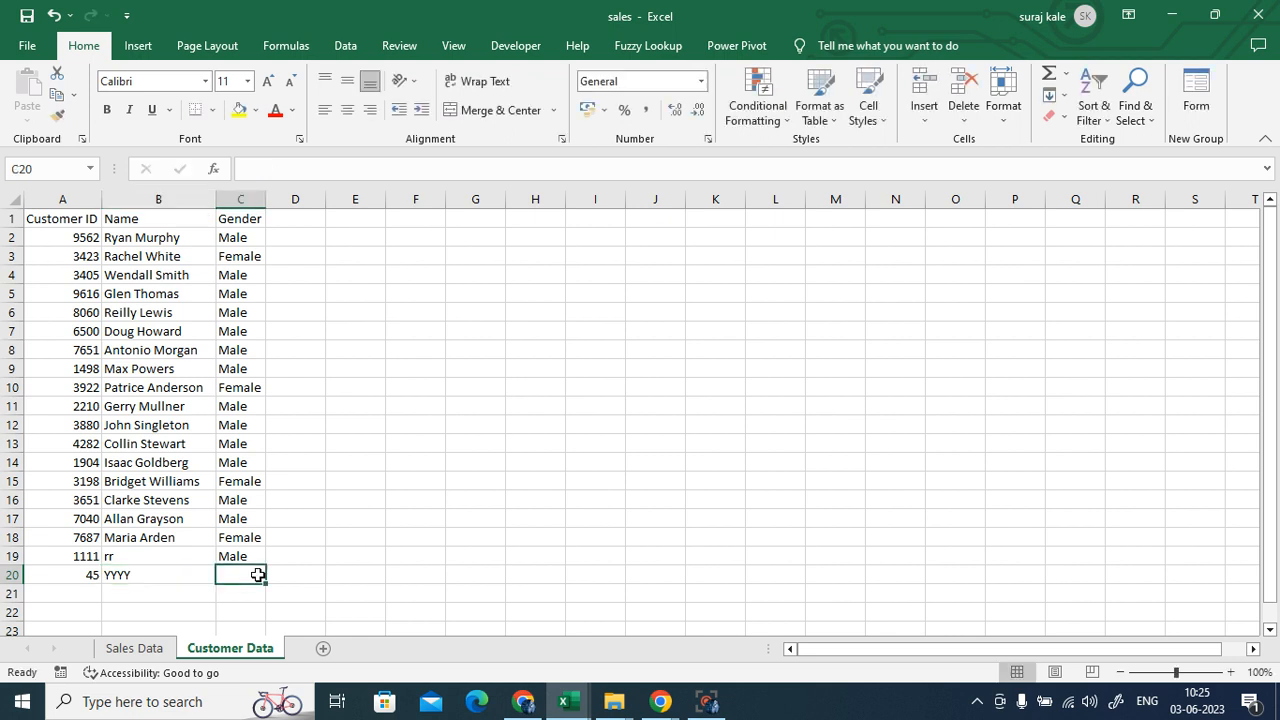
pyautogui.write('Male')
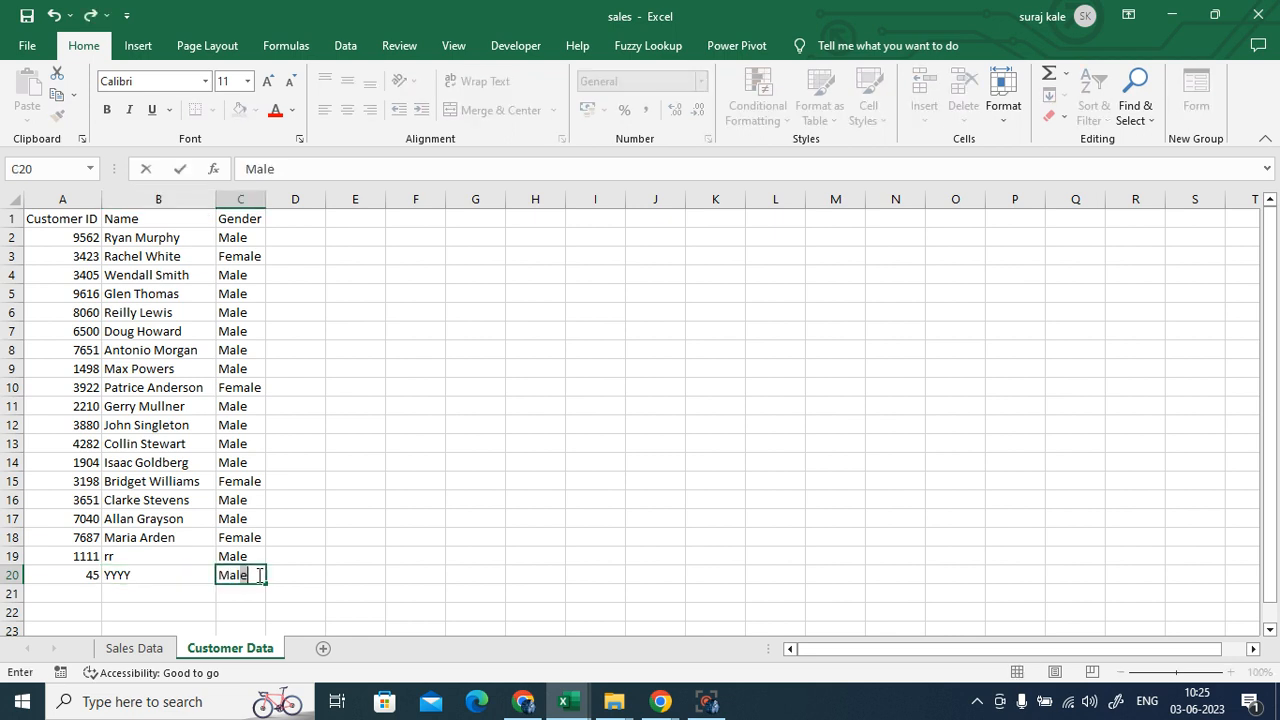
pyautogui.click(397, 563)
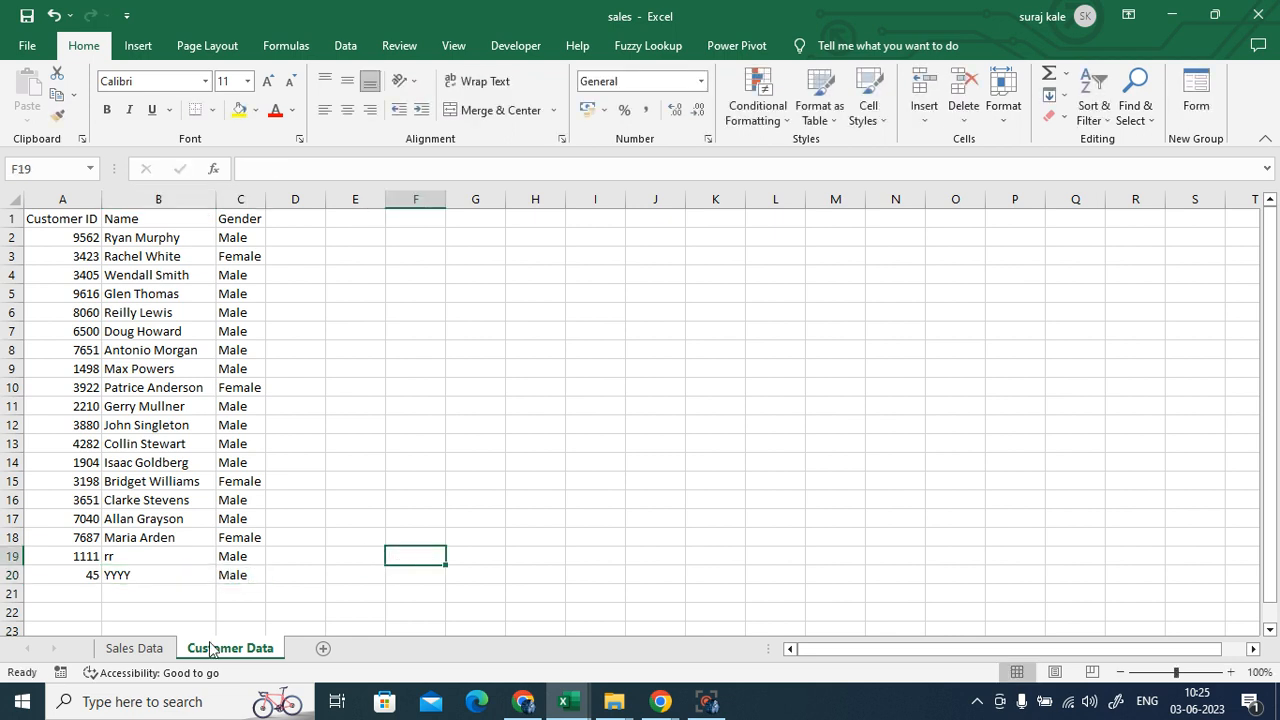
pyautogui.click(140, 648)
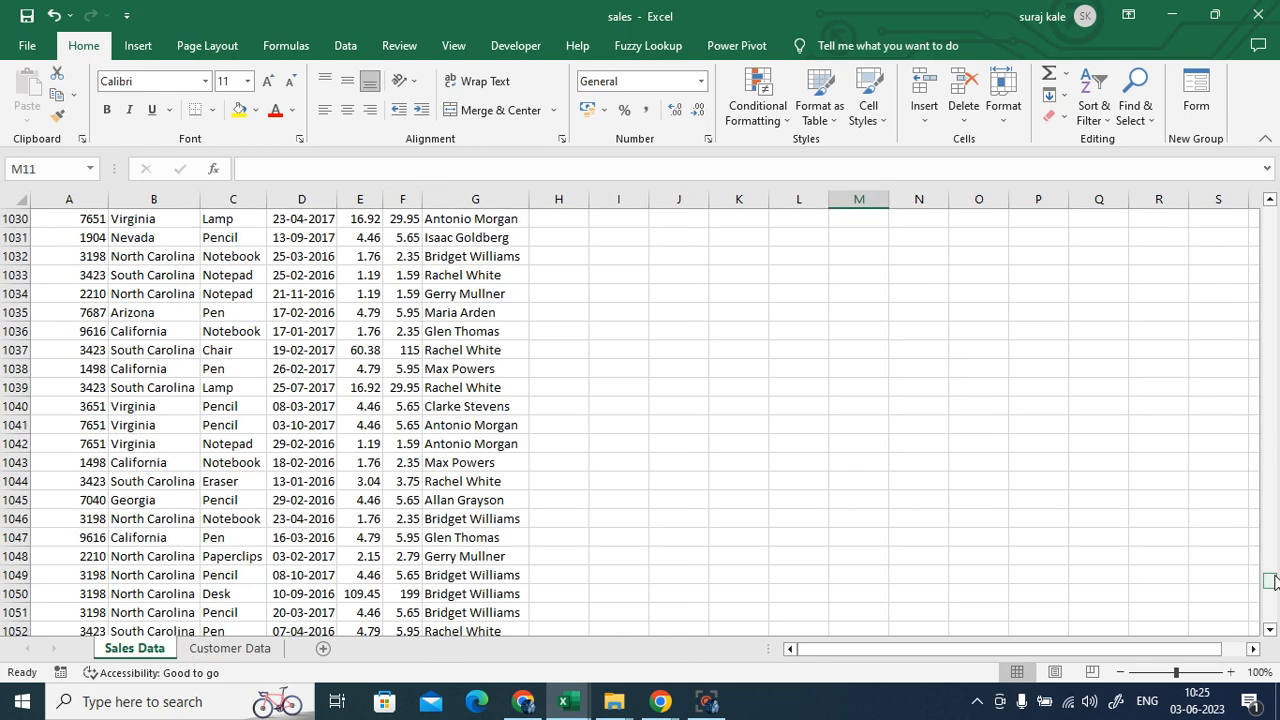
pyautogui.moveTo(1268, 581); pyautogui.dragTo(1268, 614)
# - Enter customer ID 45 in A1148 and copy row 1147's order details B:F into row 1148
pyautogui.scroll(-4, 362, 470)
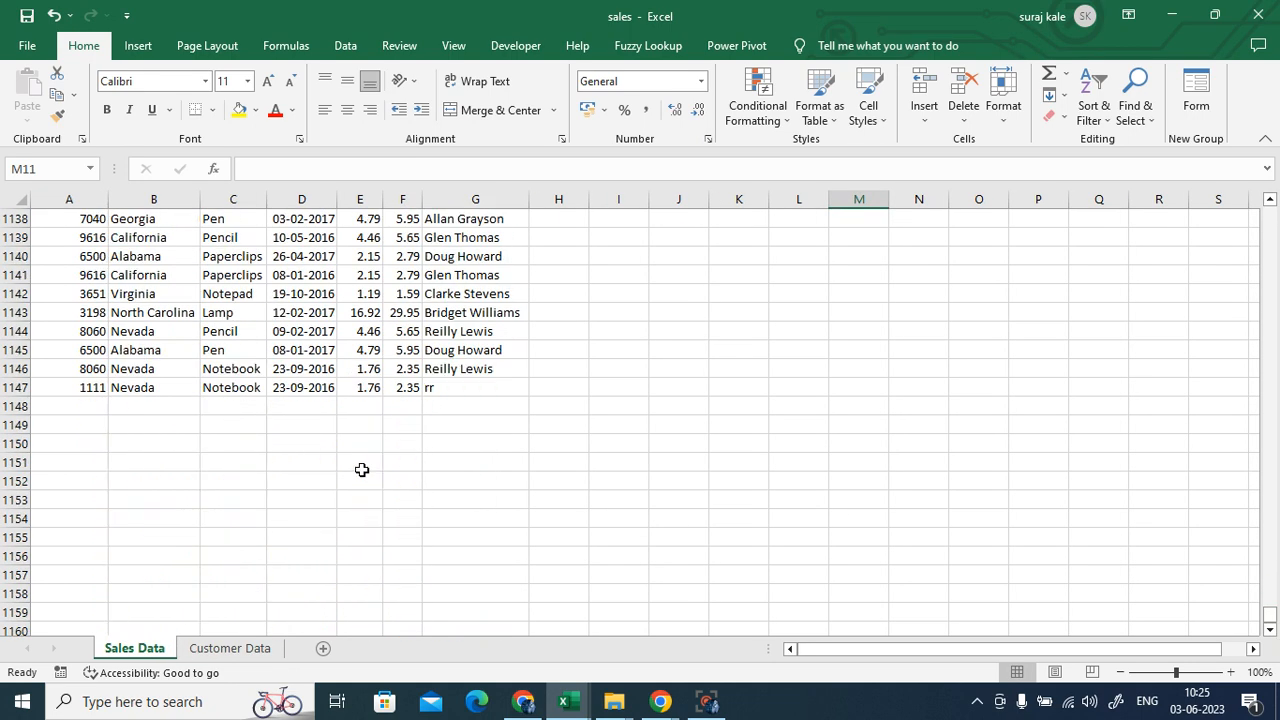
pyautogui.click(92, 401)
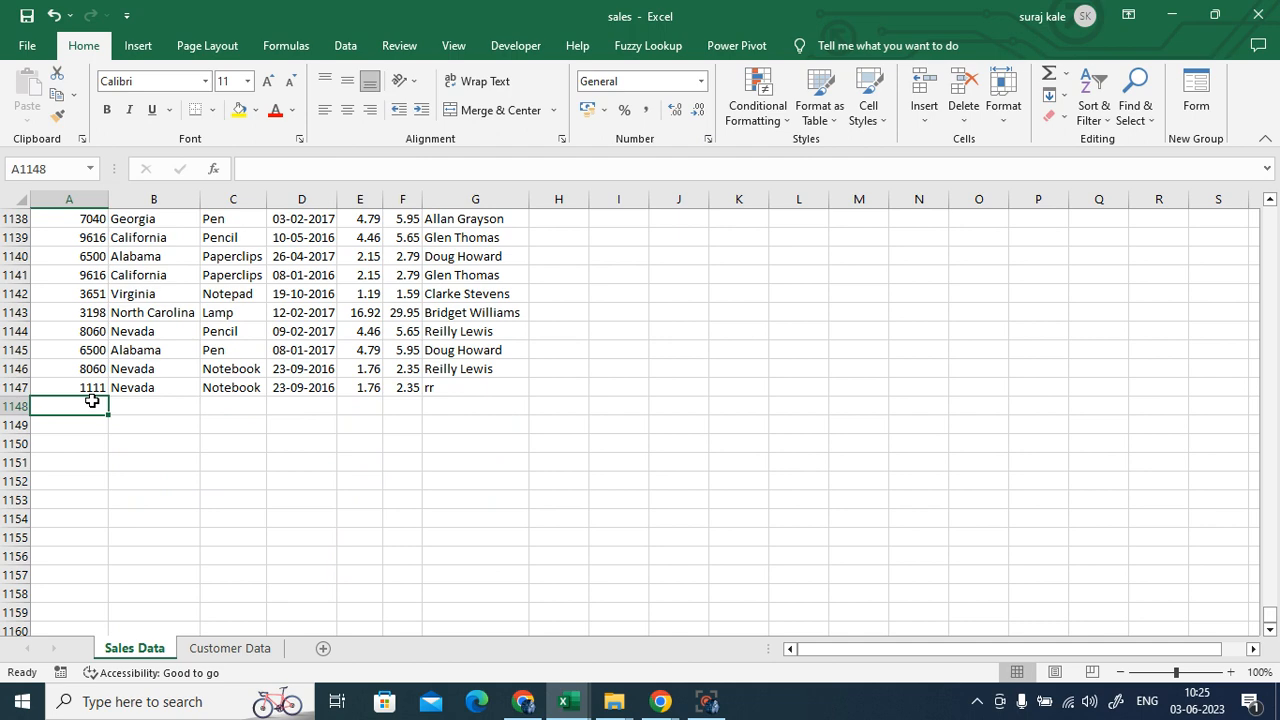
pyautogui.click(218, 648)
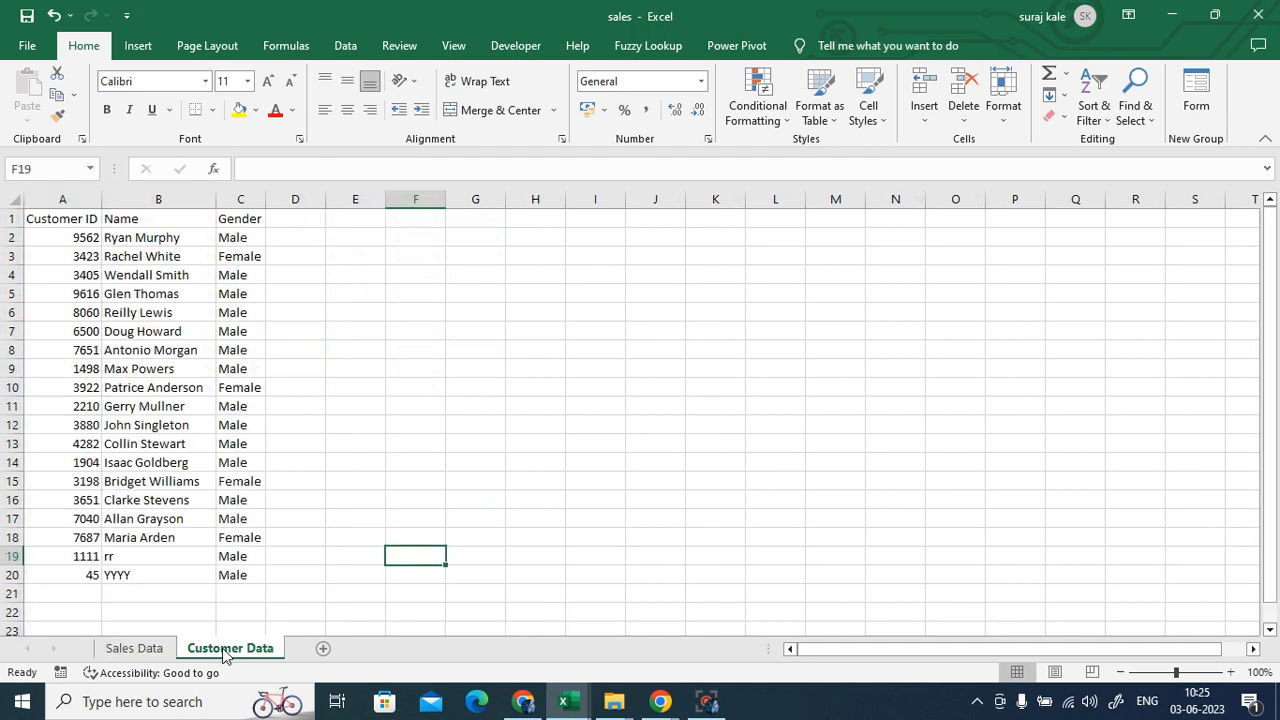
pyautogui.click(138, 648)
pyautogui.write('45')
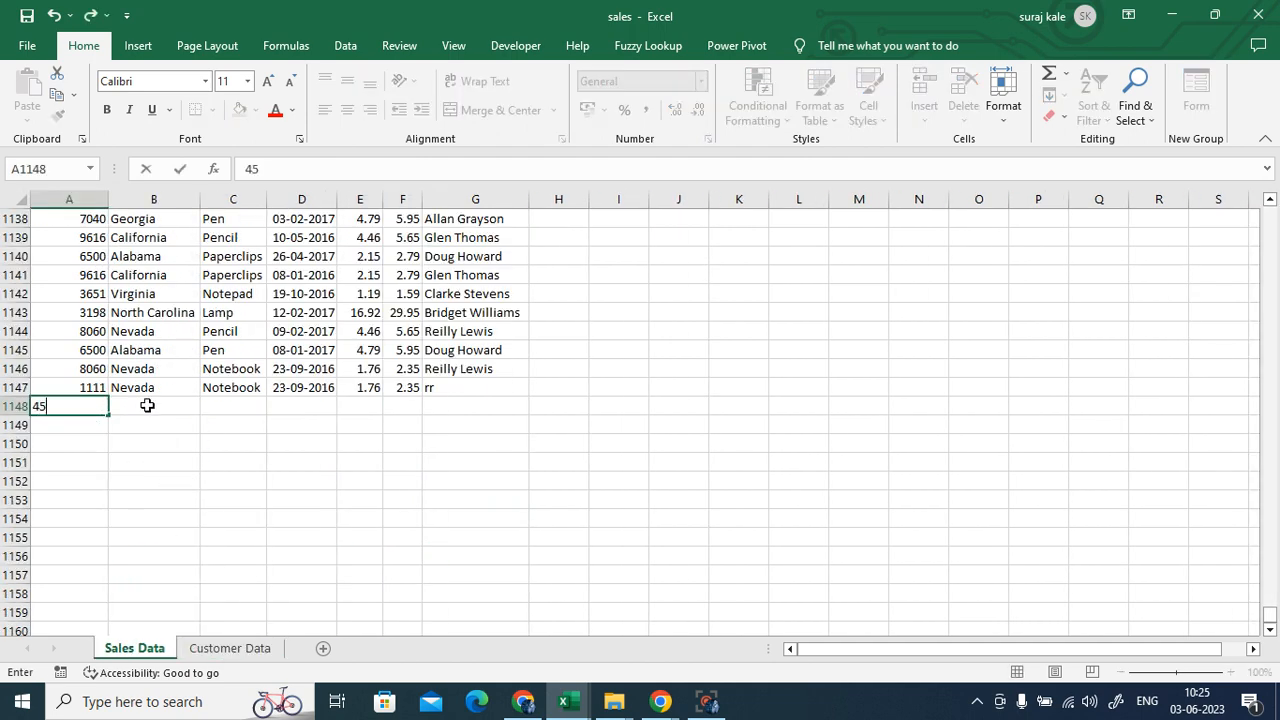
pyautogui.click(140, 404)
pyautogui.moveTo(152, 389); pyautogui.dragTo(400, 387)
pyautogui.hotkey('ctrl', 'c')
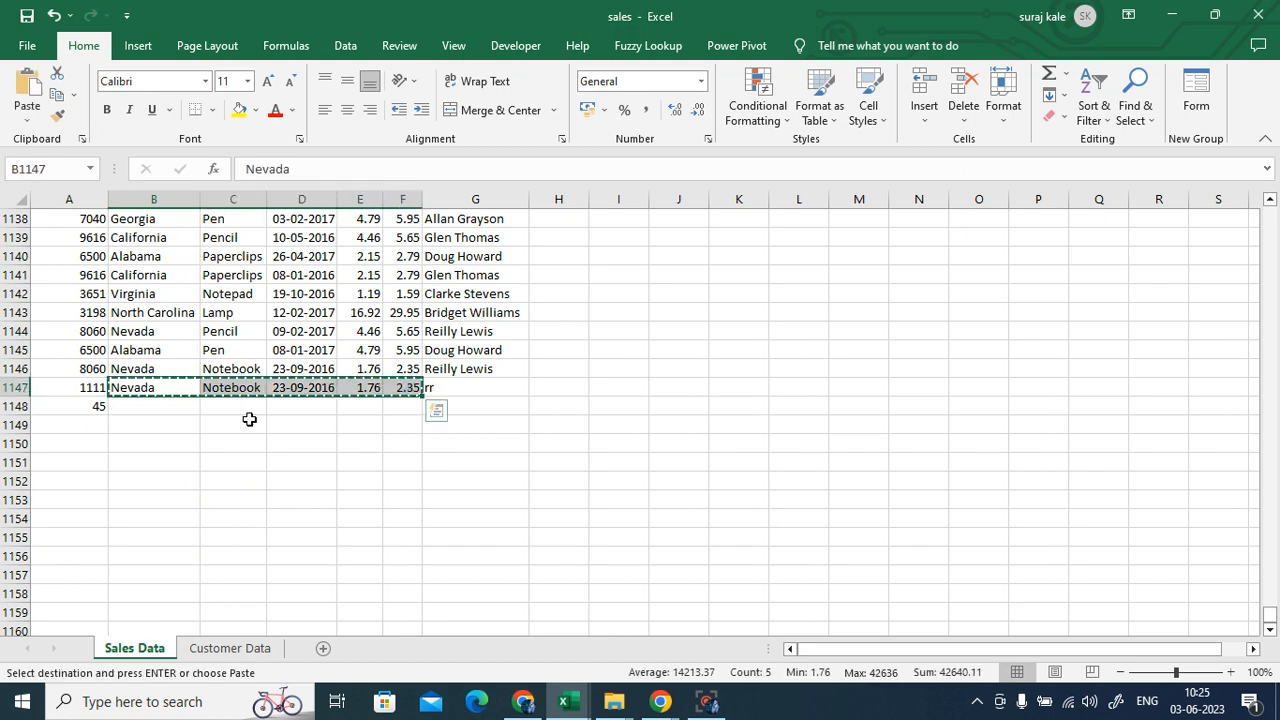
pyautogui.click(150, 409)
pyautogui.hotkey('ctrl', 'v')
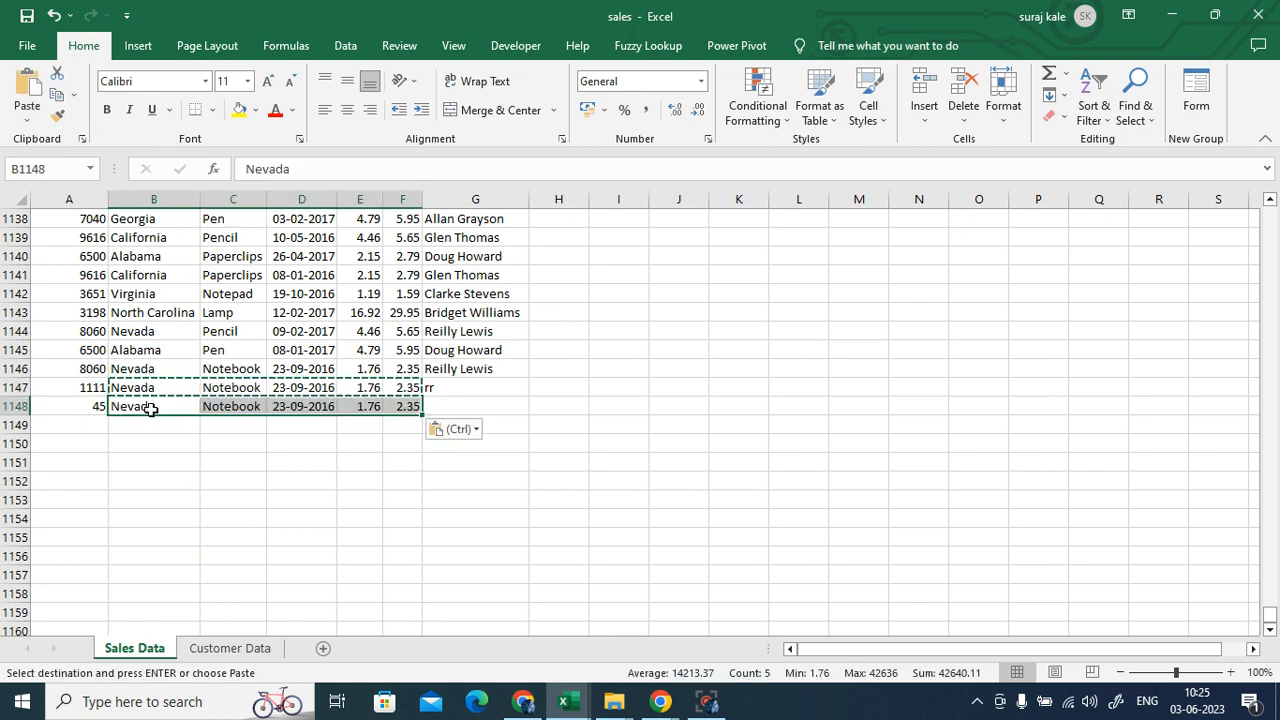
# - Fill G1147's name lookup down to G1148, then delete the resulting #N/A
pyautogui.click(436, 390)
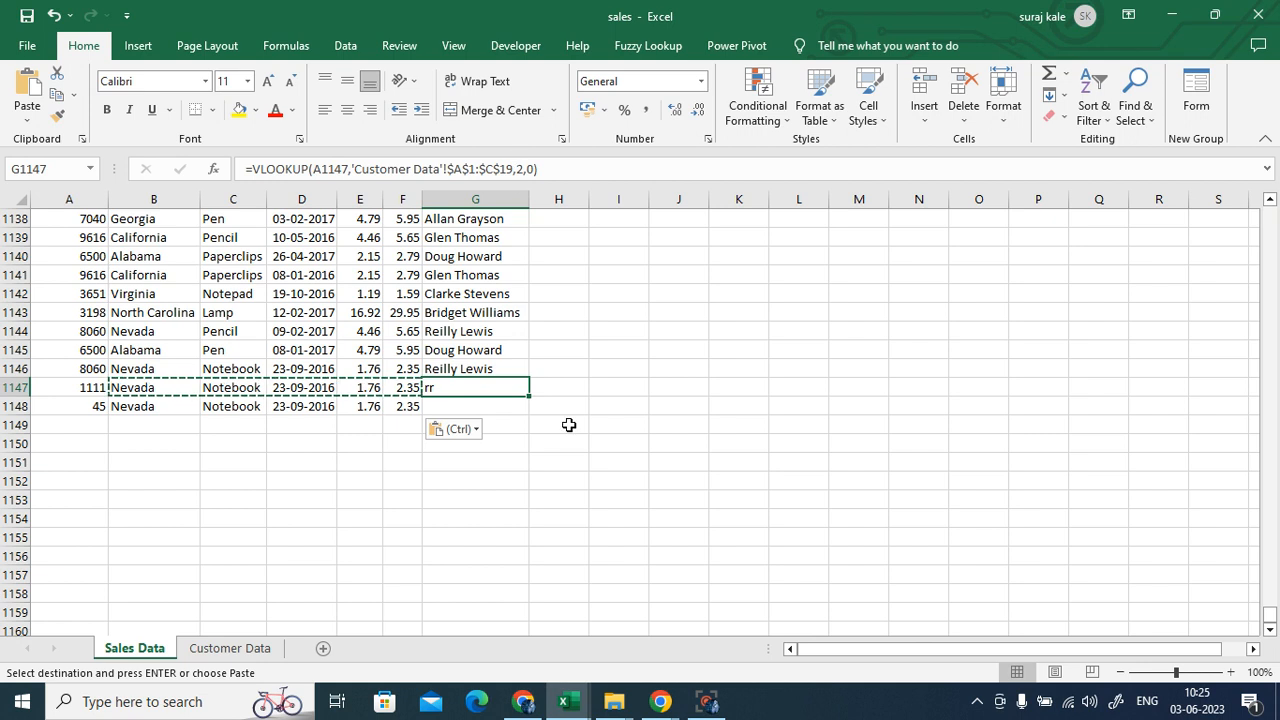
pyautogui.moveTo(527, 400); pyautogui.dragTo(527, 416)
pyautogui.click(486, 406)
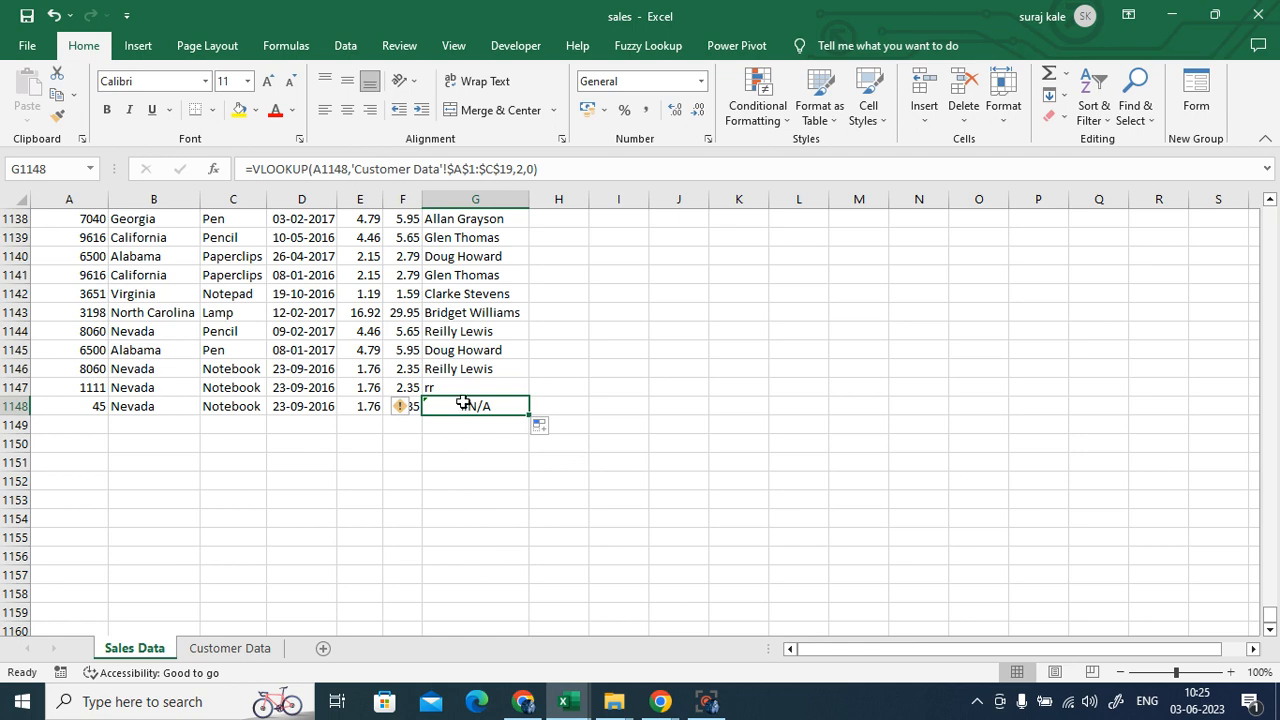
pyautogui.press('Delete')
pyautogui.click(678, 478)
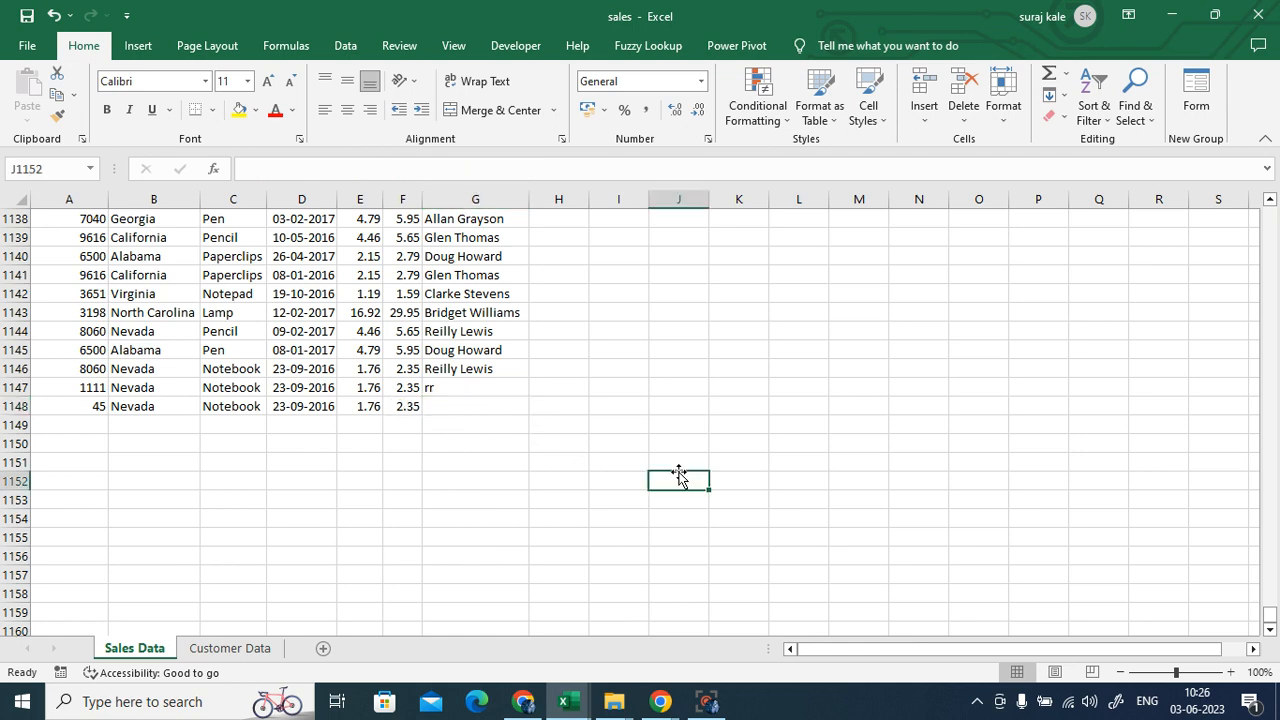
# - Format the customer list A1:C20 as a table, then undo it
pyautogui.click(241, 650)
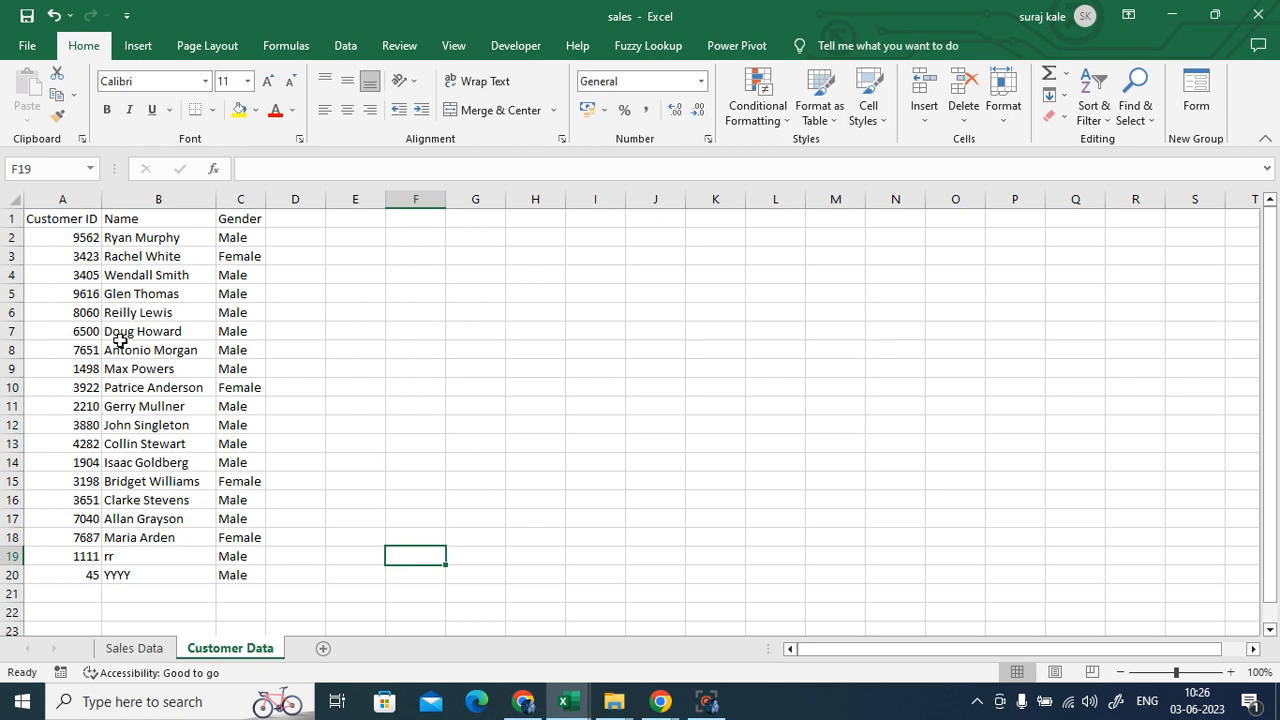
pyautogui.moveTo(64, 219); pyautogui.dragTo(225, 576)
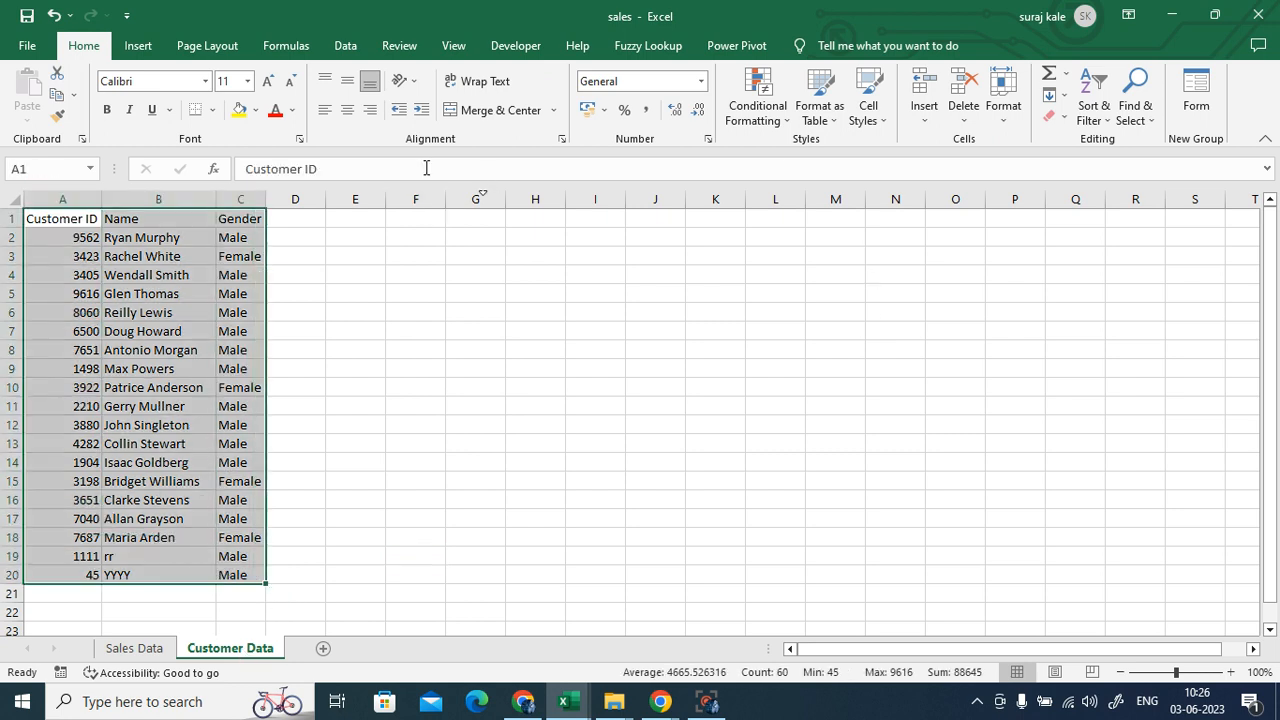
pyautogui.click(816, 116)
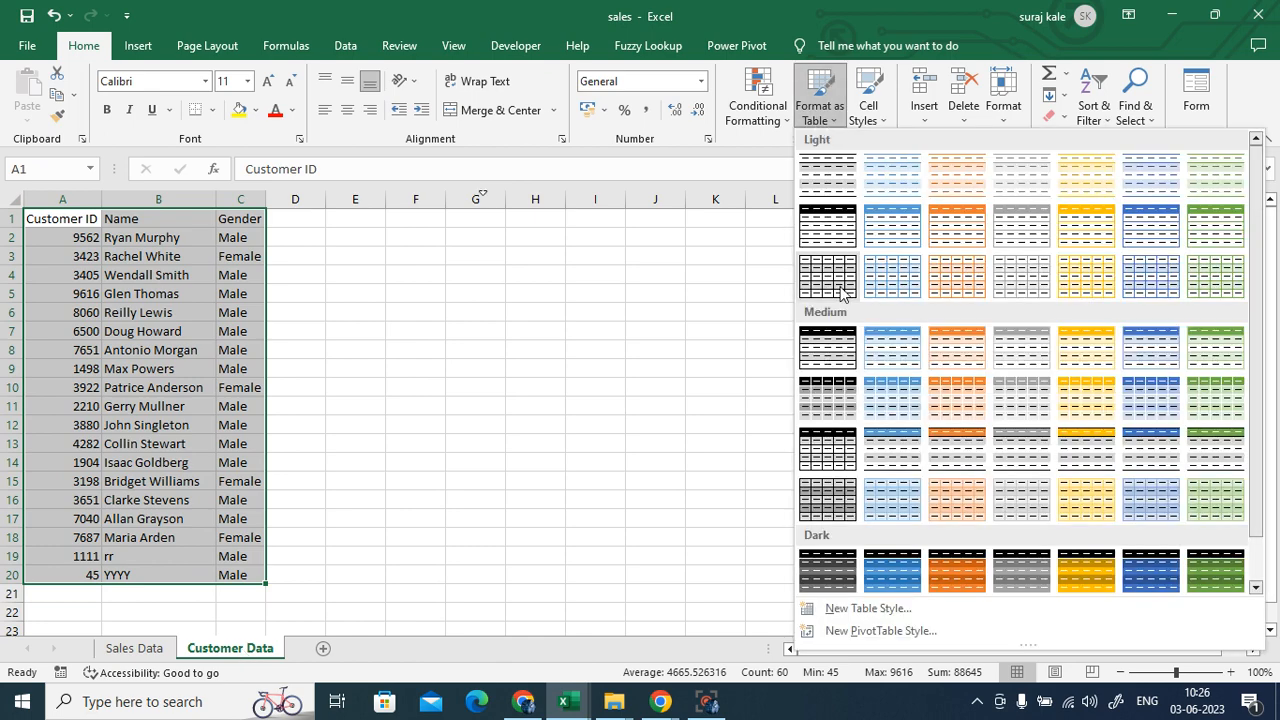
pyautogui.click(892, 350)
pyautogui.click(755, 287)
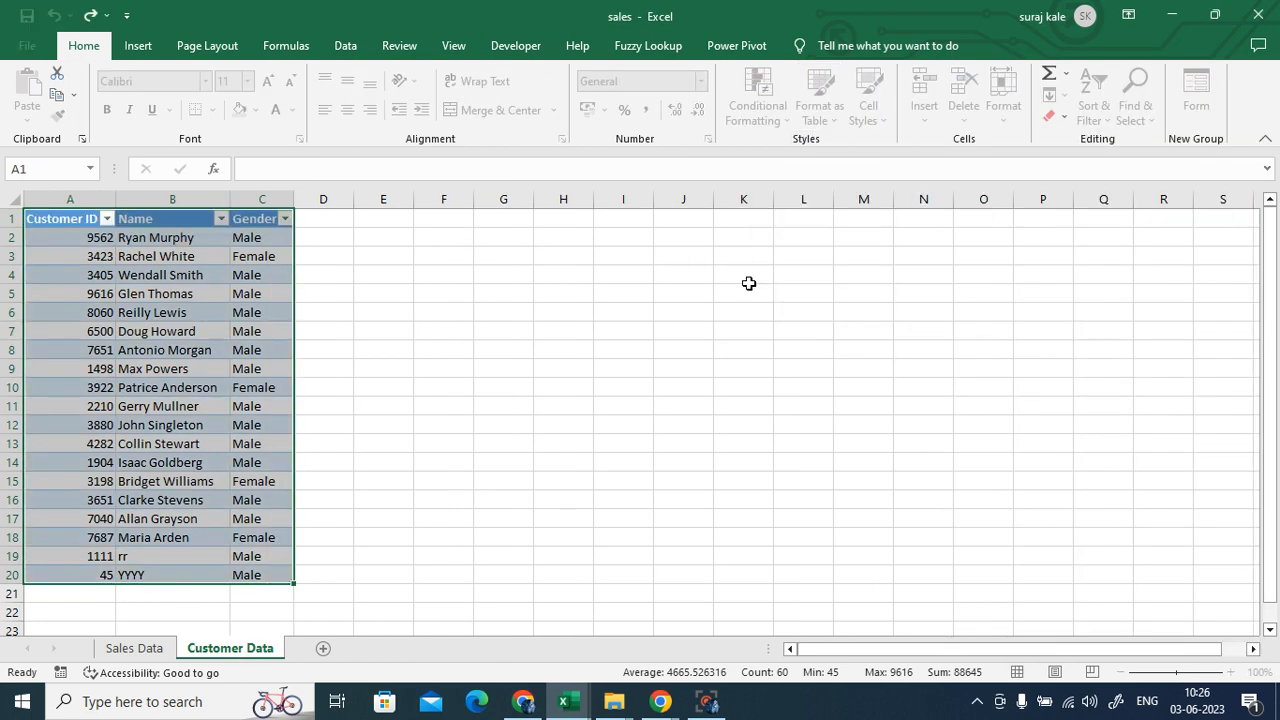
pyautogui.click(576, 463)
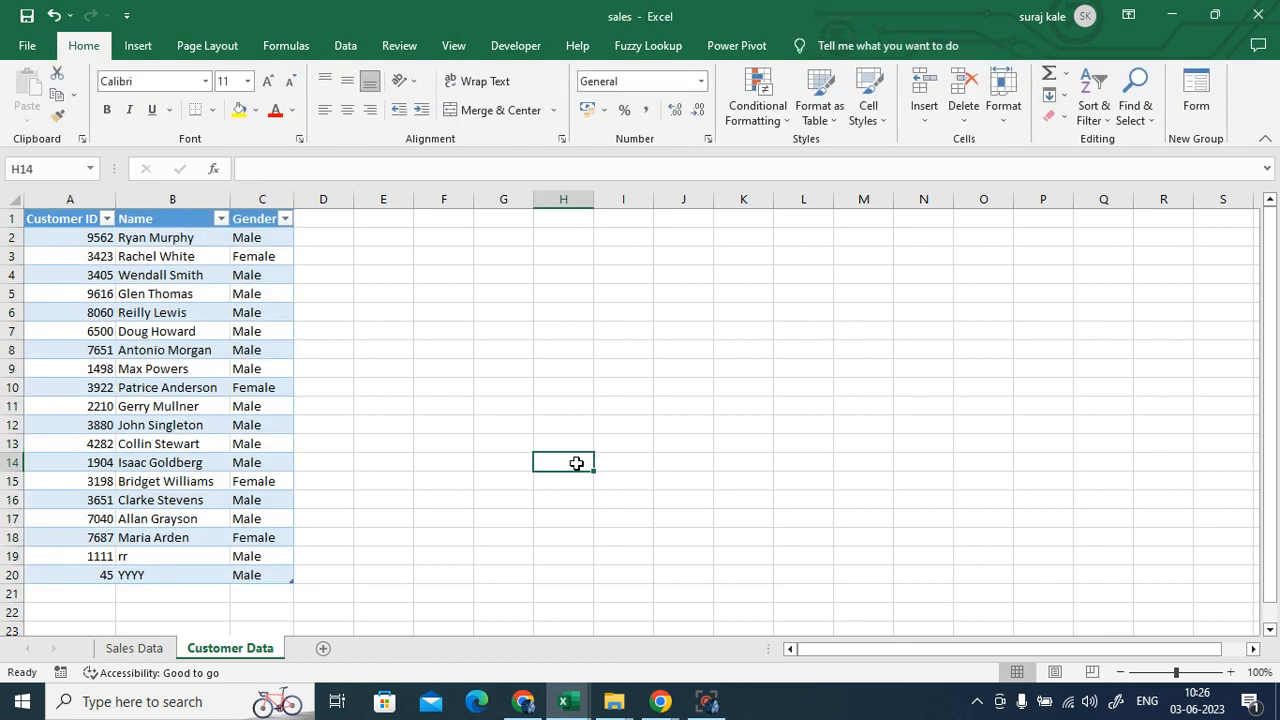
pyautogui.hotkey('ctrl', 'z')
# - Format customer rows A1:C19 as a banded table instead
pyautogui.click(576, 463)
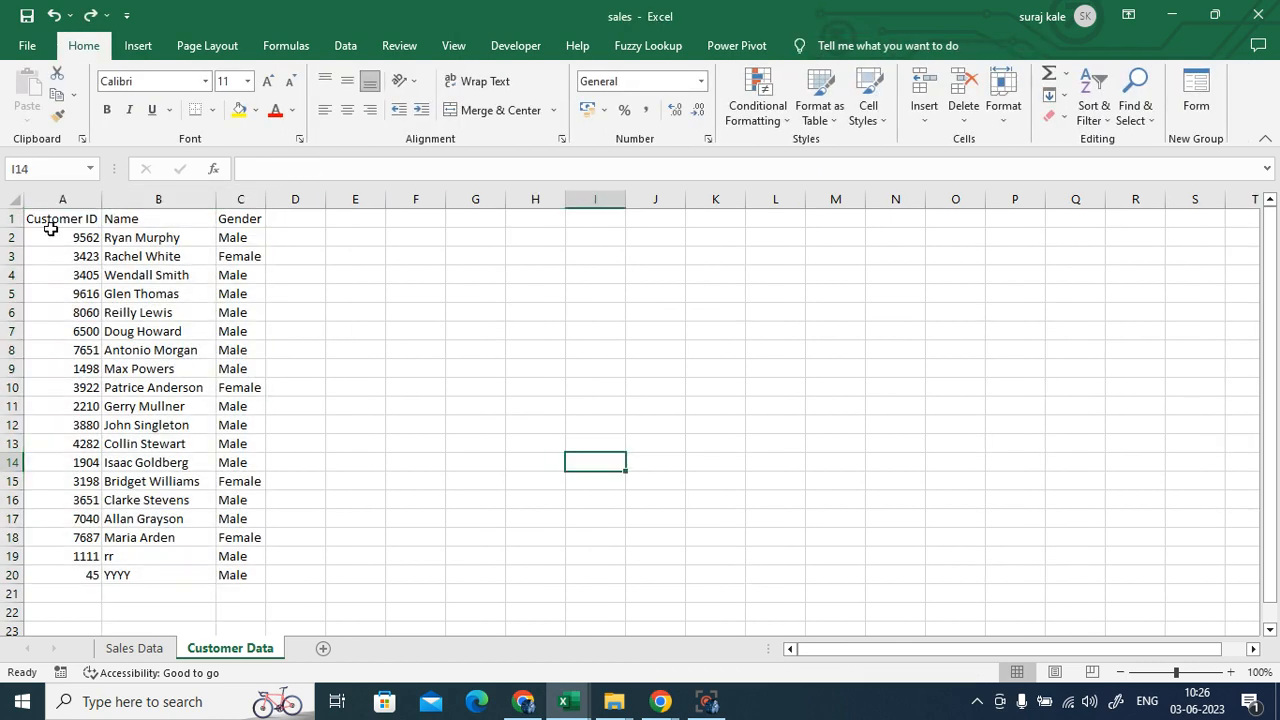
pyautogui.moveTo(50, 222); pyautogui.dragTo(222, 548)
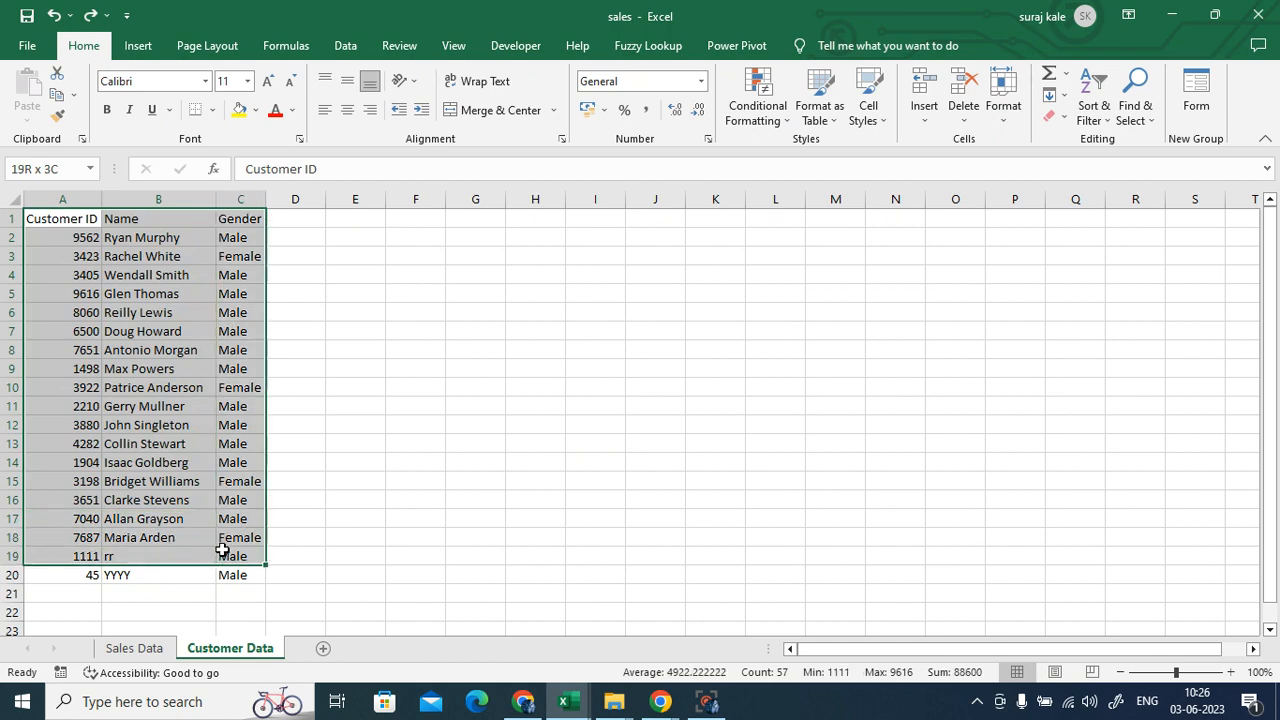
pyautogui.click(820, 112)
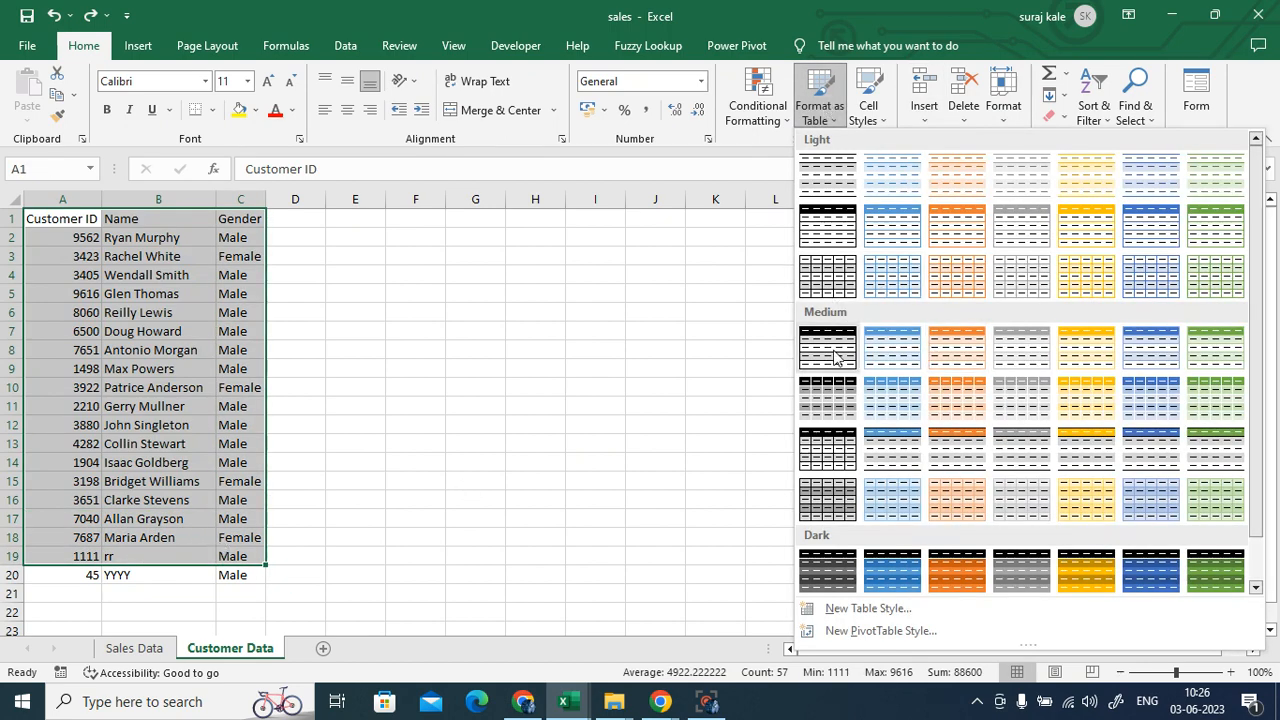
pyautogui.click(828, 347)
pyautogui.click(758, 287)
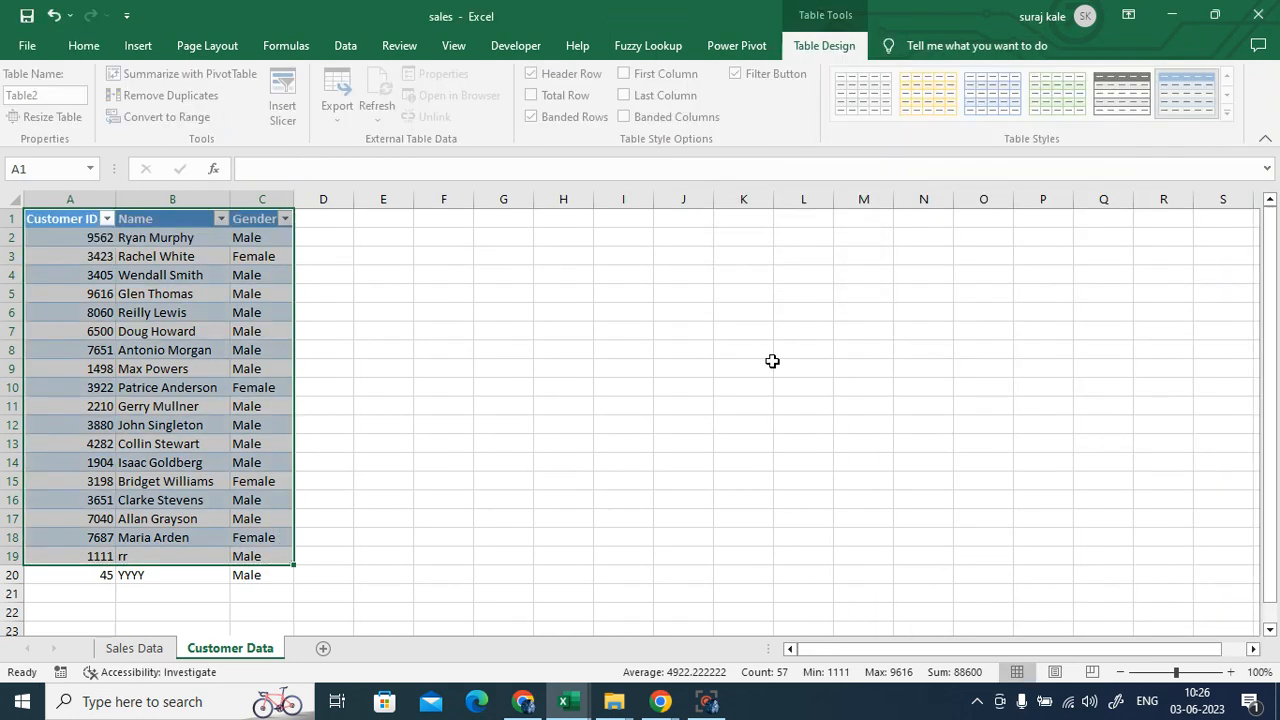
pyautogui.click(779, 446)
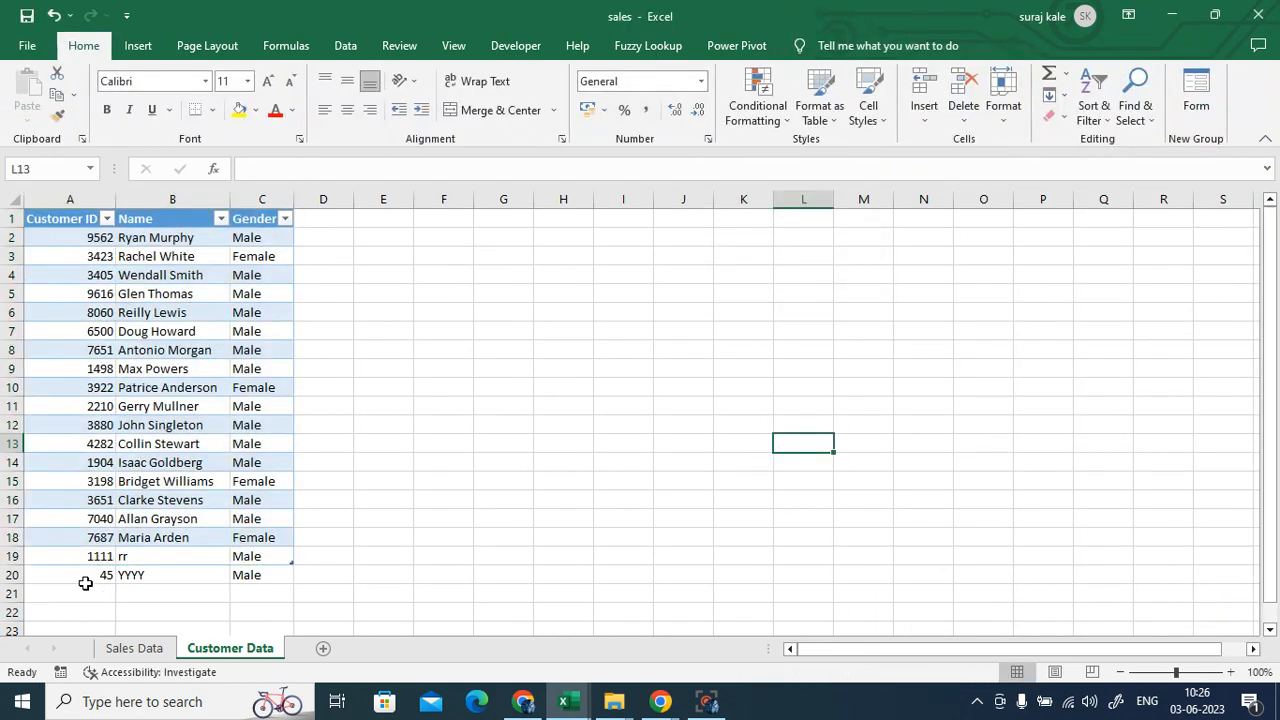
# - Delete the test customer in row 20 and return to Sales Data
pyautogui.moveTo(83, 578); pyautogui.dragTo(251, 580)
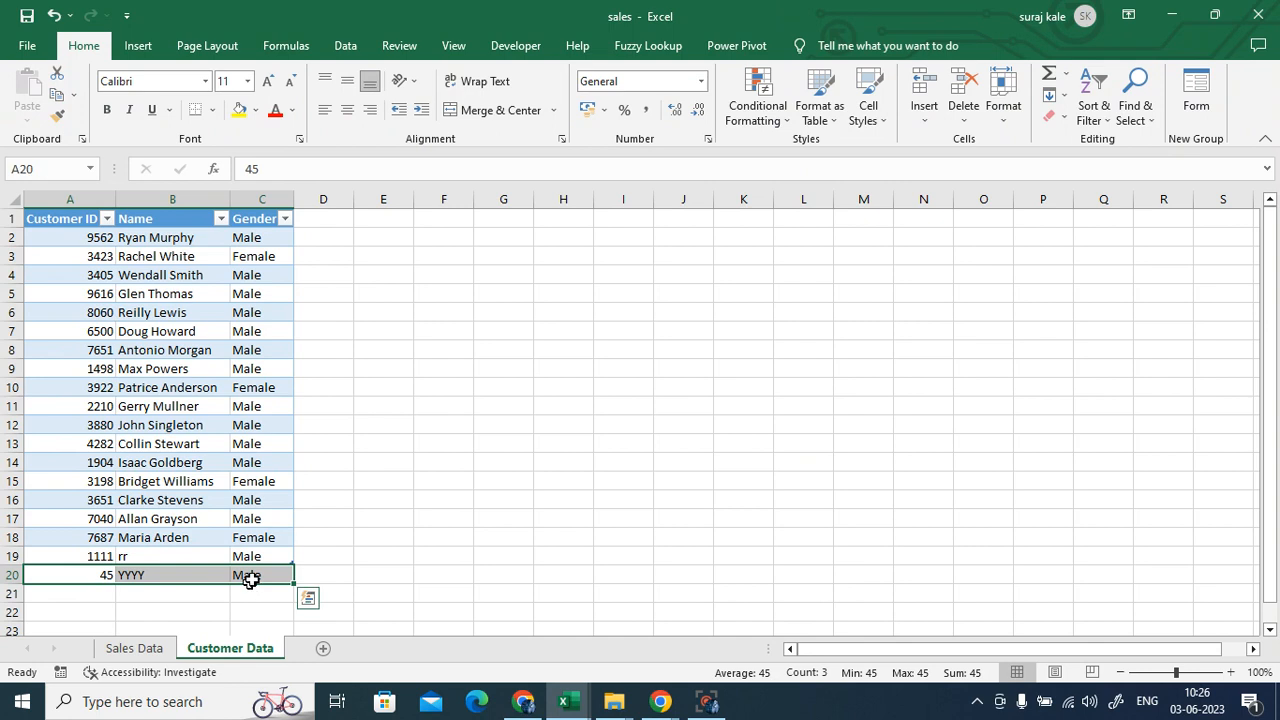
pyautogui.press('Delete')
pyautogui.click(534, 612)
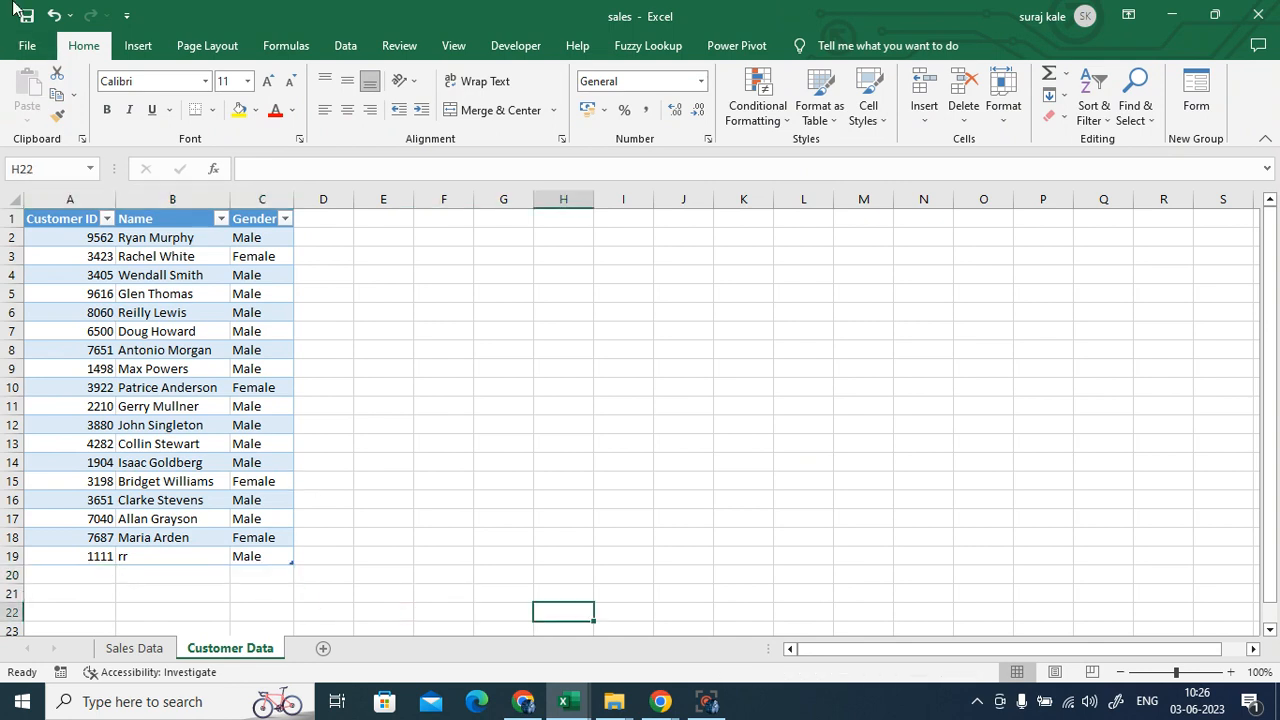
pyautogui.click(140, 650)
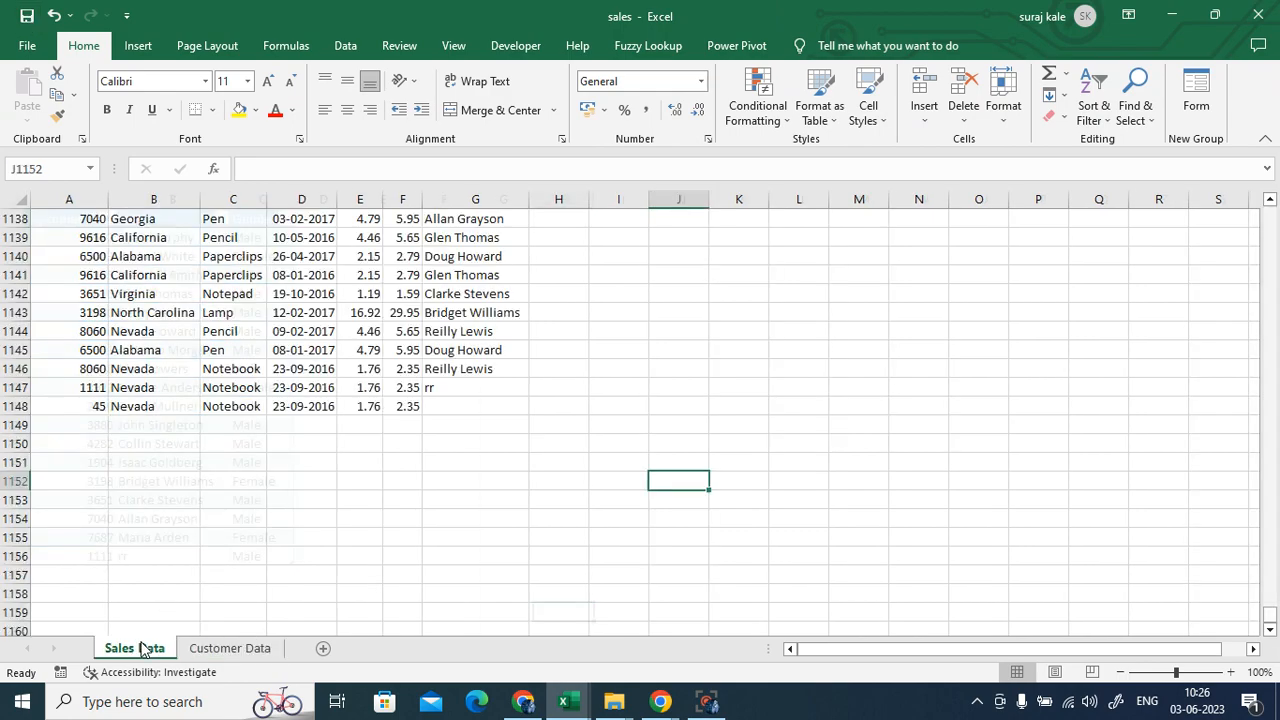
# - Add the column header 'Name' in H1
pyautogui.scroll(13, 530, 490)
pyautogui.scroll(20, 533, 488)
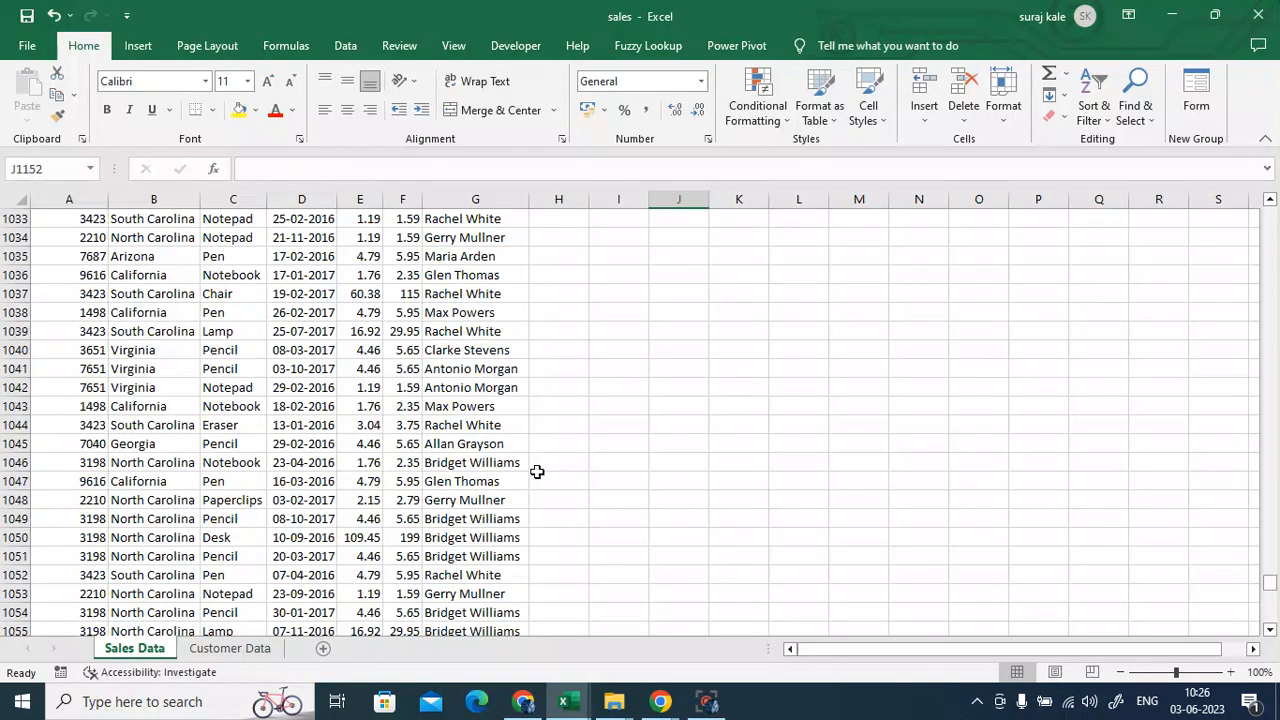
pyautogui.moveTo(1265, 577); pyautogui.dragTo(1266, 215)
pyautogui.click(540, 216)
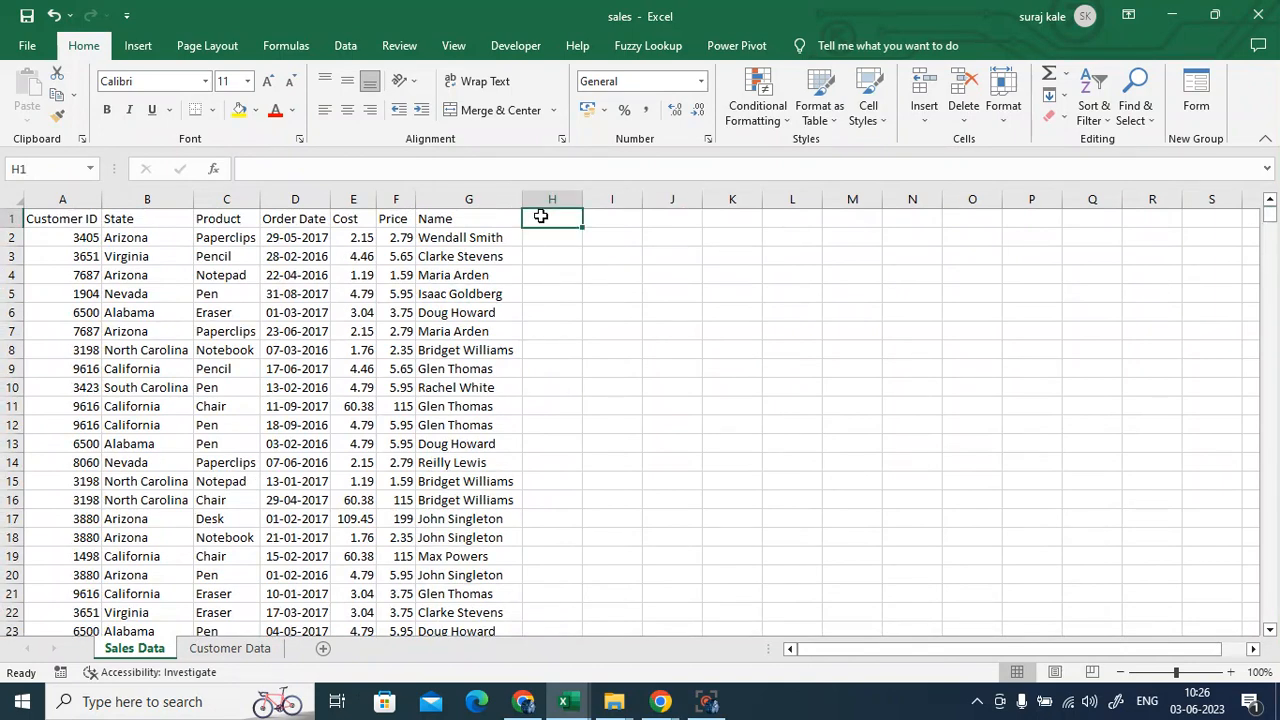
pyautogui.write('Nma')
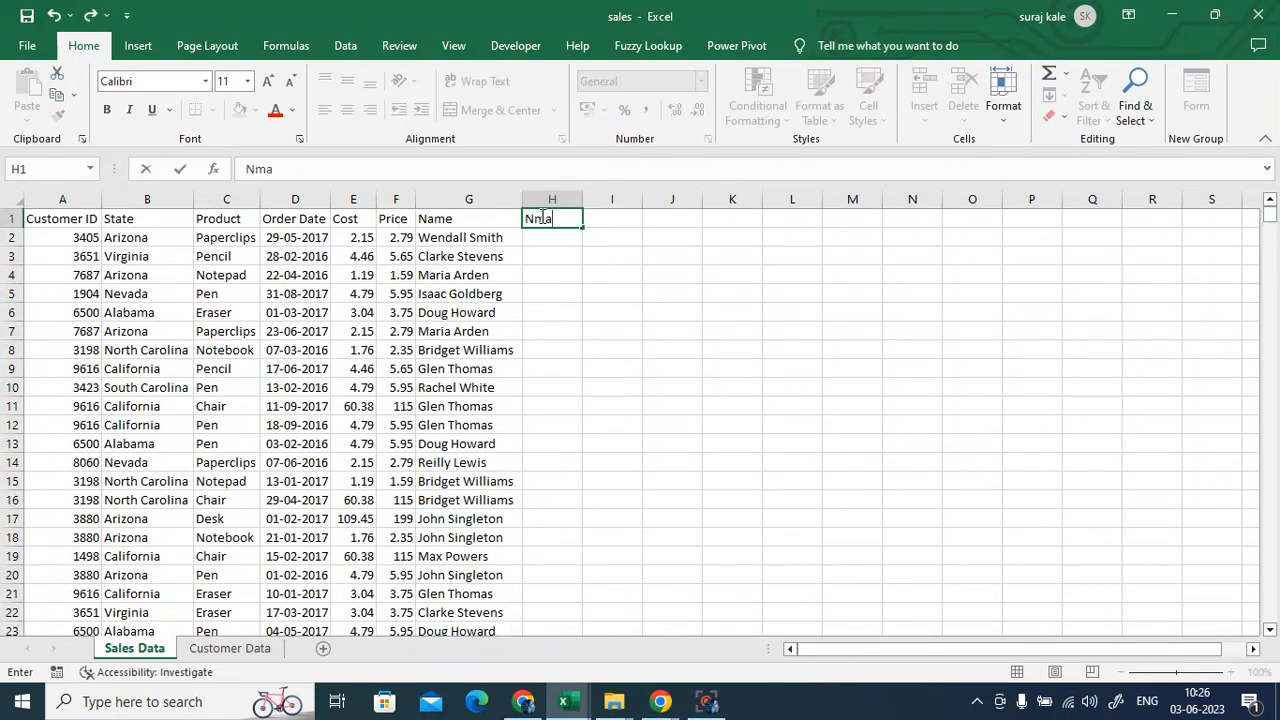
pyautogui.press('BackSpace')
pyautogui.write('ame')
pyautogui.click(550, 237)
# - Enter =VLOOKUP(A2,Table2[#All],2,0) in H2 to return the customer's name
pyautogui.write('=')
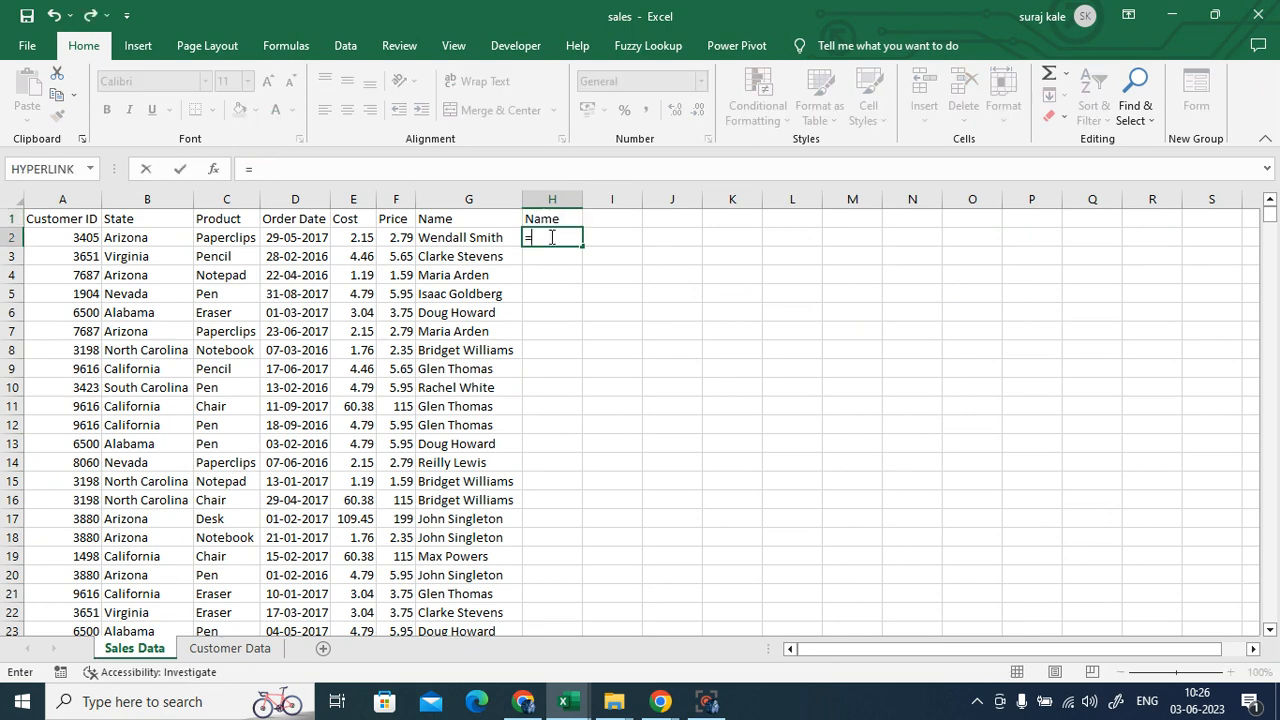
pyautogui.write('vl')
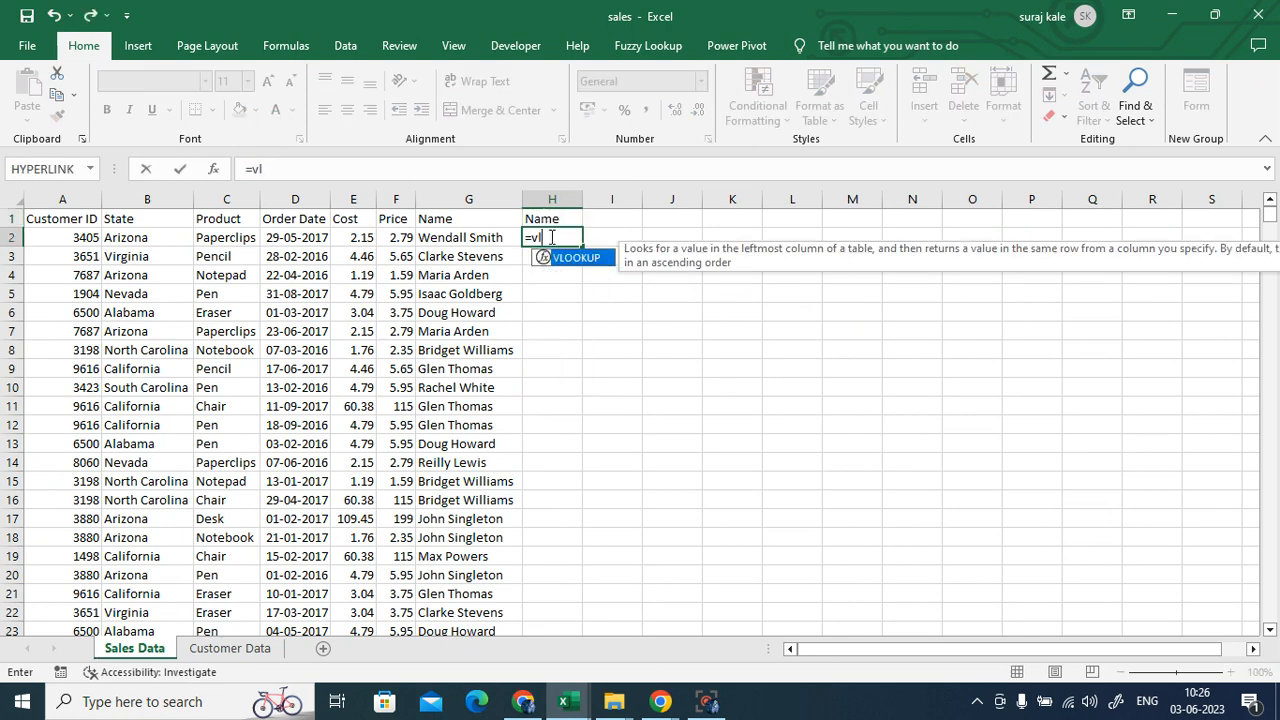
pyautogui.write('o')
pyautogui.doubleClick(575, 258)
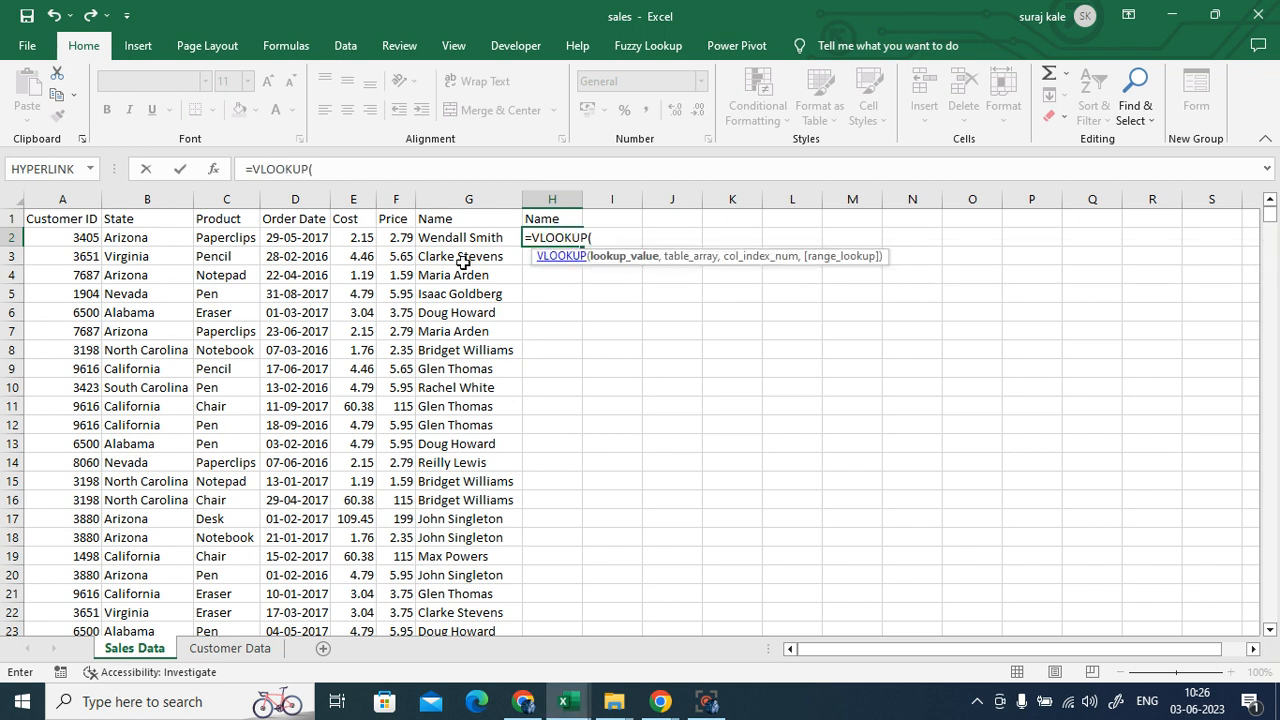
pyautogui.click(58, 238)
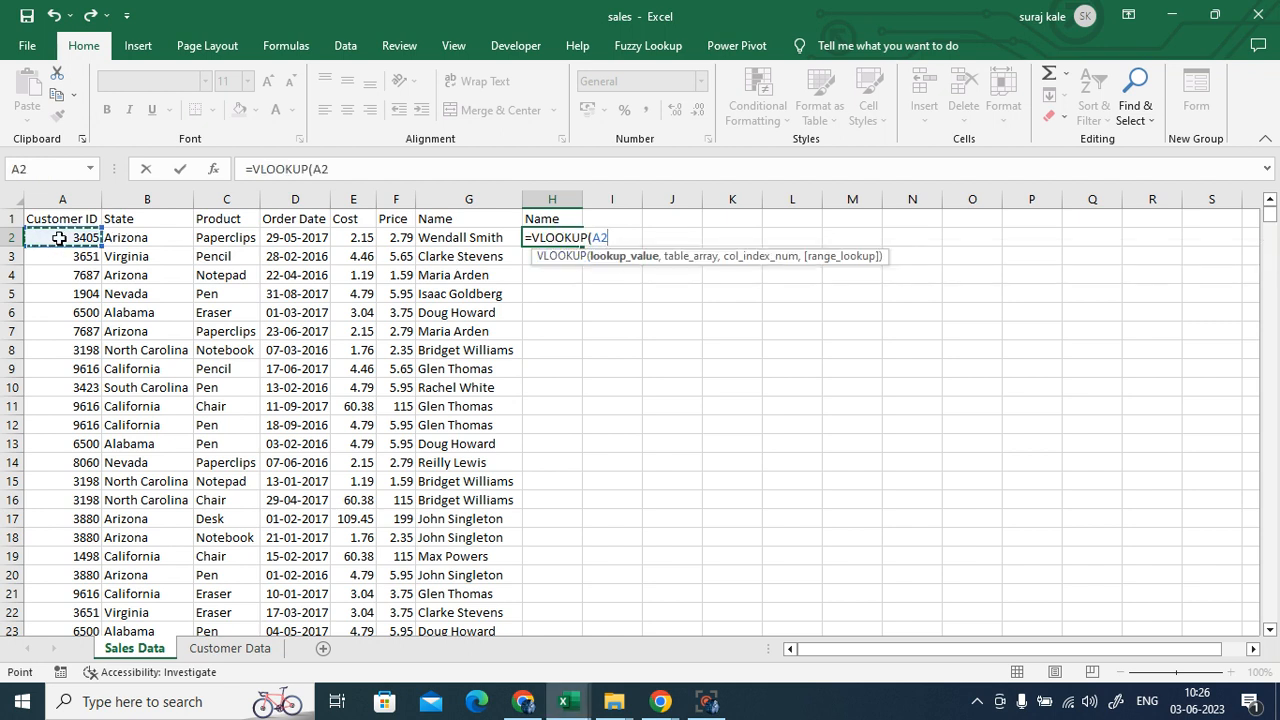
pyautogui.write(',')
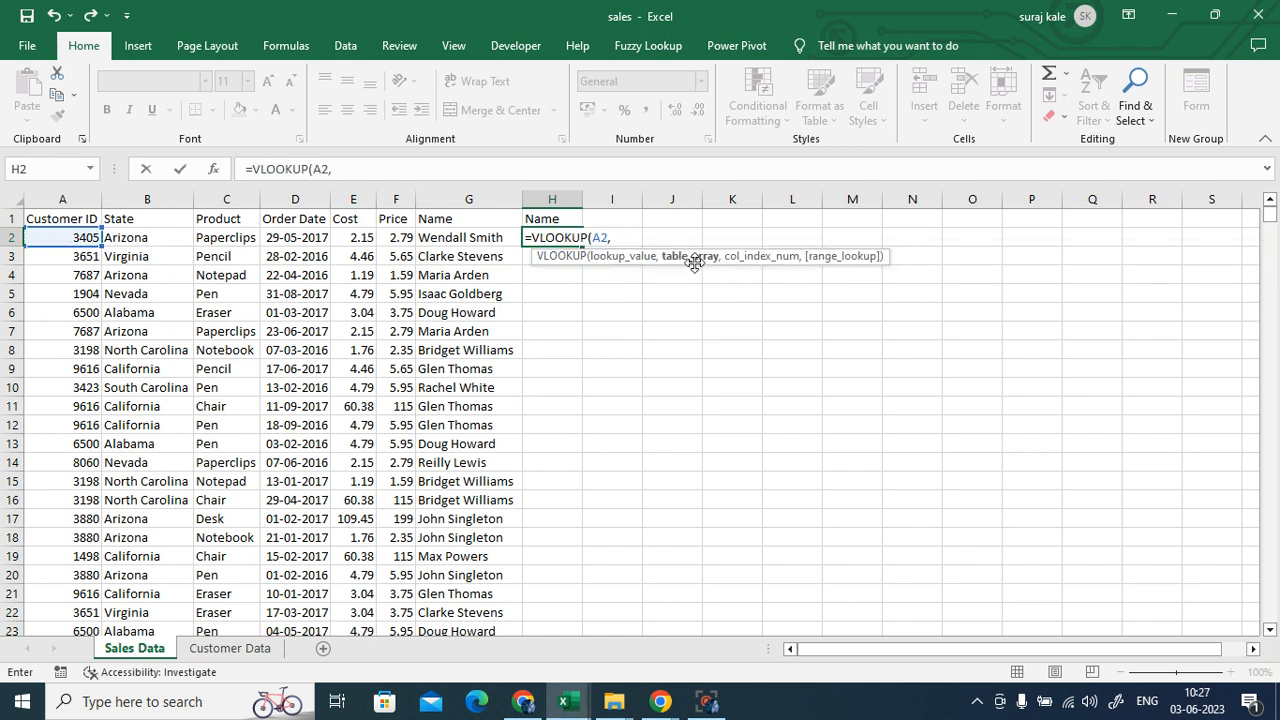
pyautogui.click(229, 649)
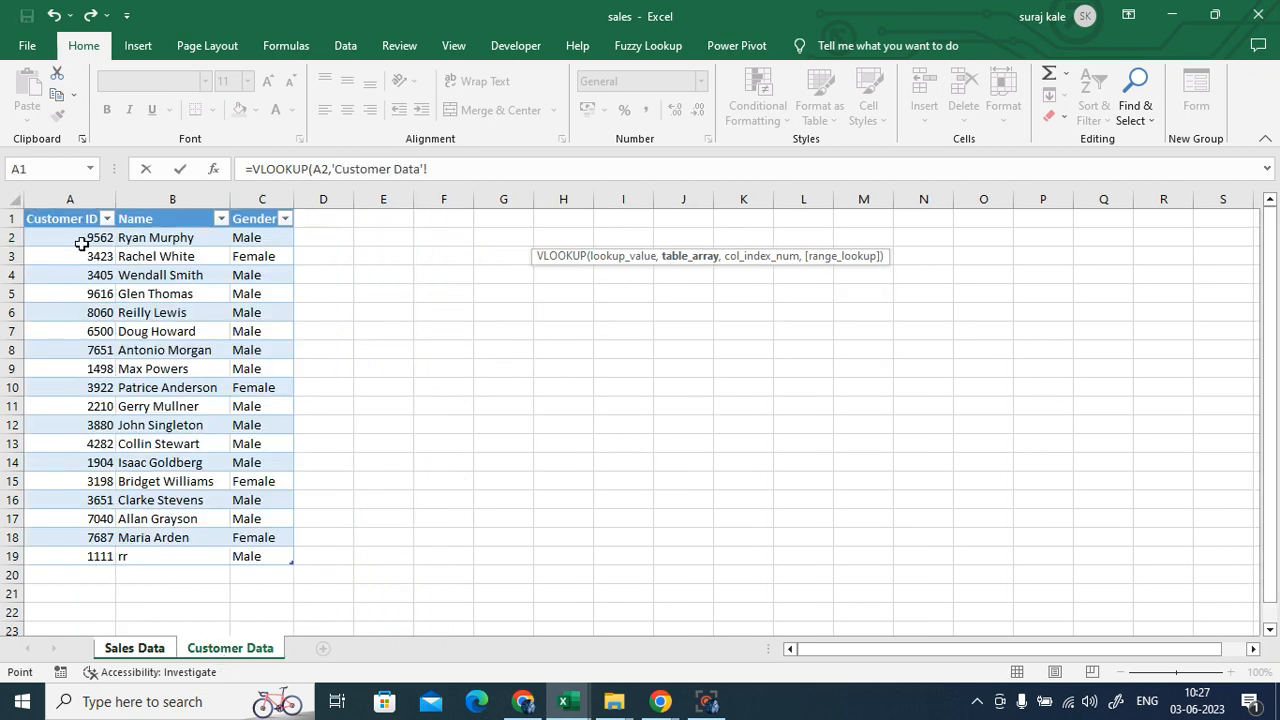
pyautogui.moveTo(50, 218); pyautogui.dragTo(248, 555)
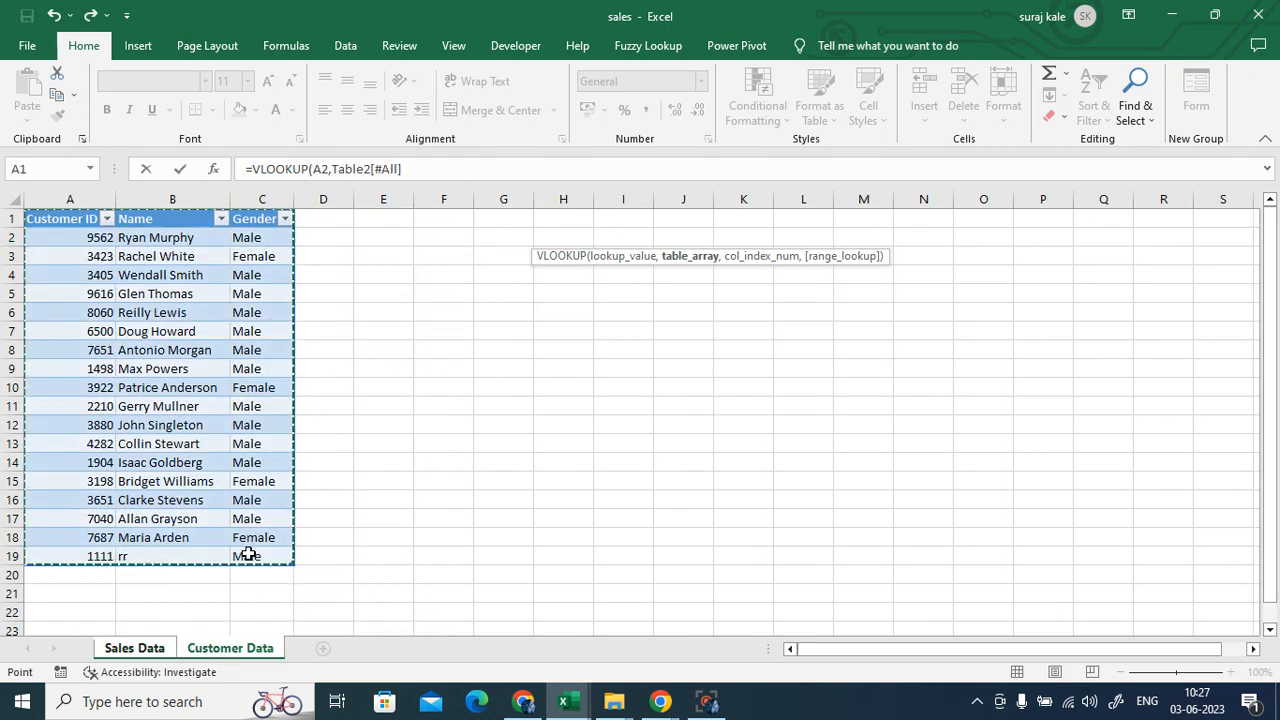
pyautogui.click(418, 172)
pyautogui.write(',2')
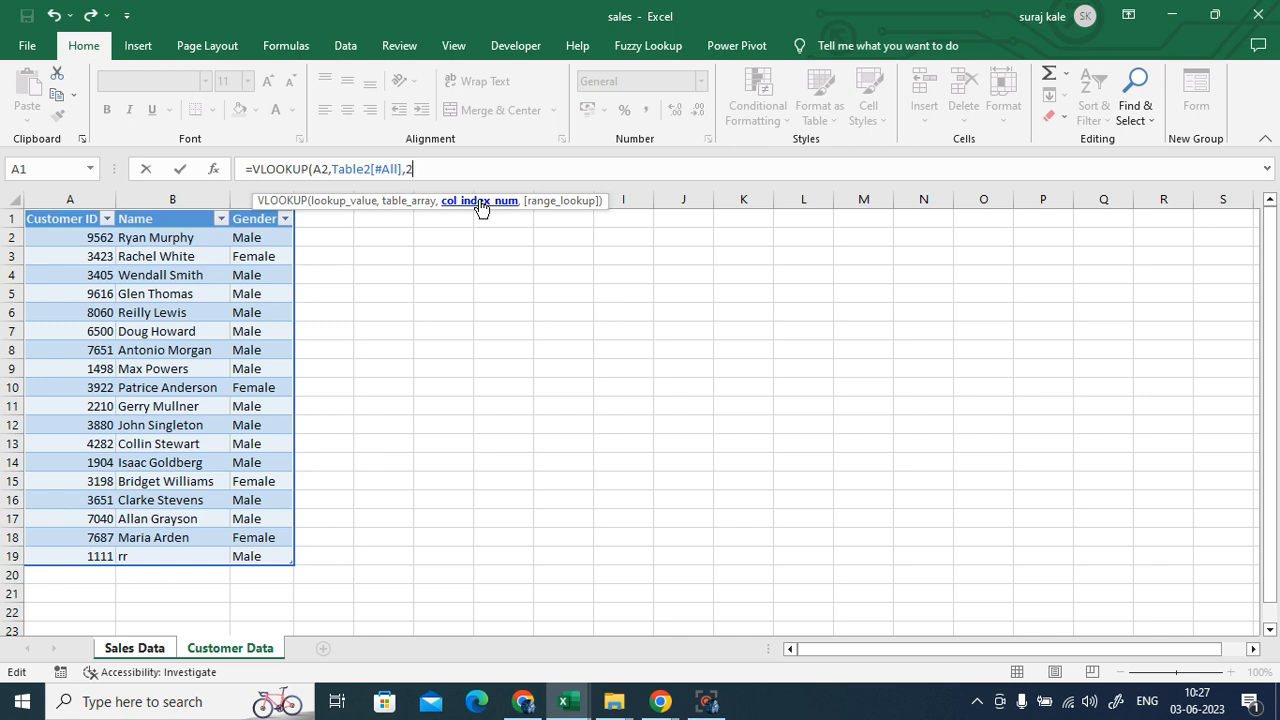
pyautogui.write(',')
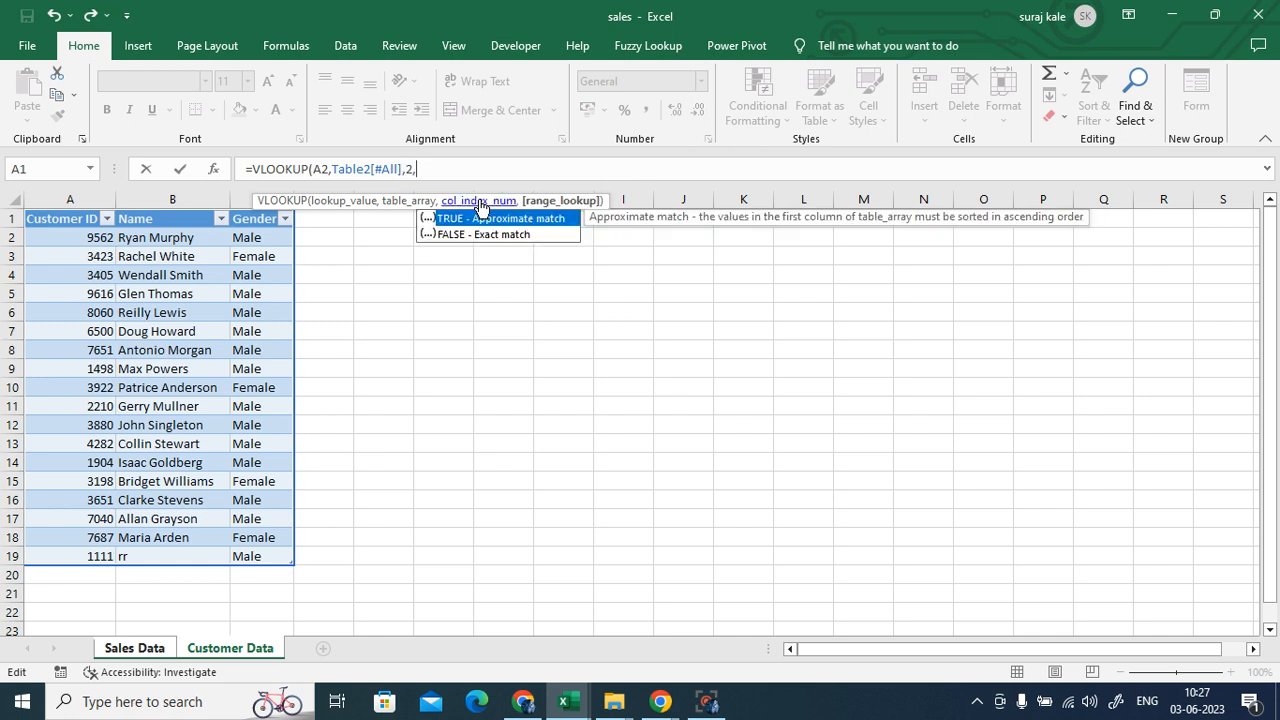
pyautogui.write('0')
pyautogui.press('Escape')
pyautogui.write(')')
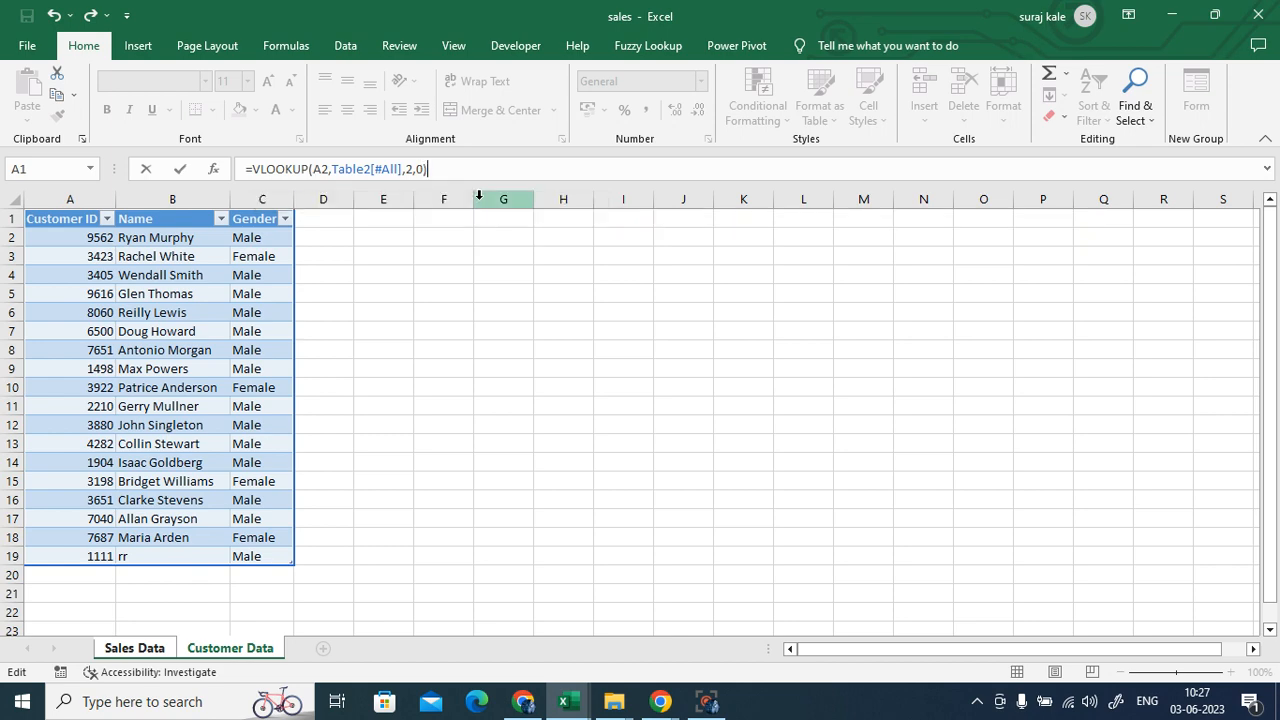
pyautogui.press('Return')
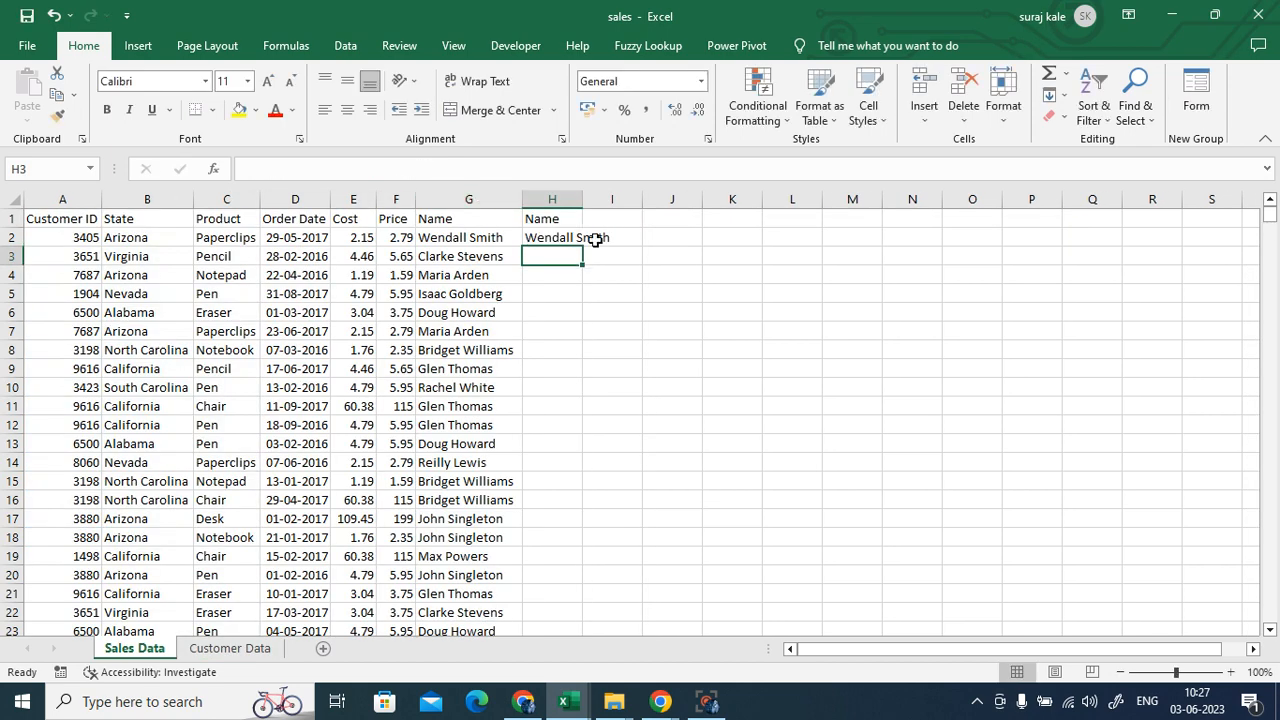
# - Autofit column H and fill H2's lookup formula down the Name column
pyautogui.click(561, 240)
pyautogui.doubleClick(583, 200)
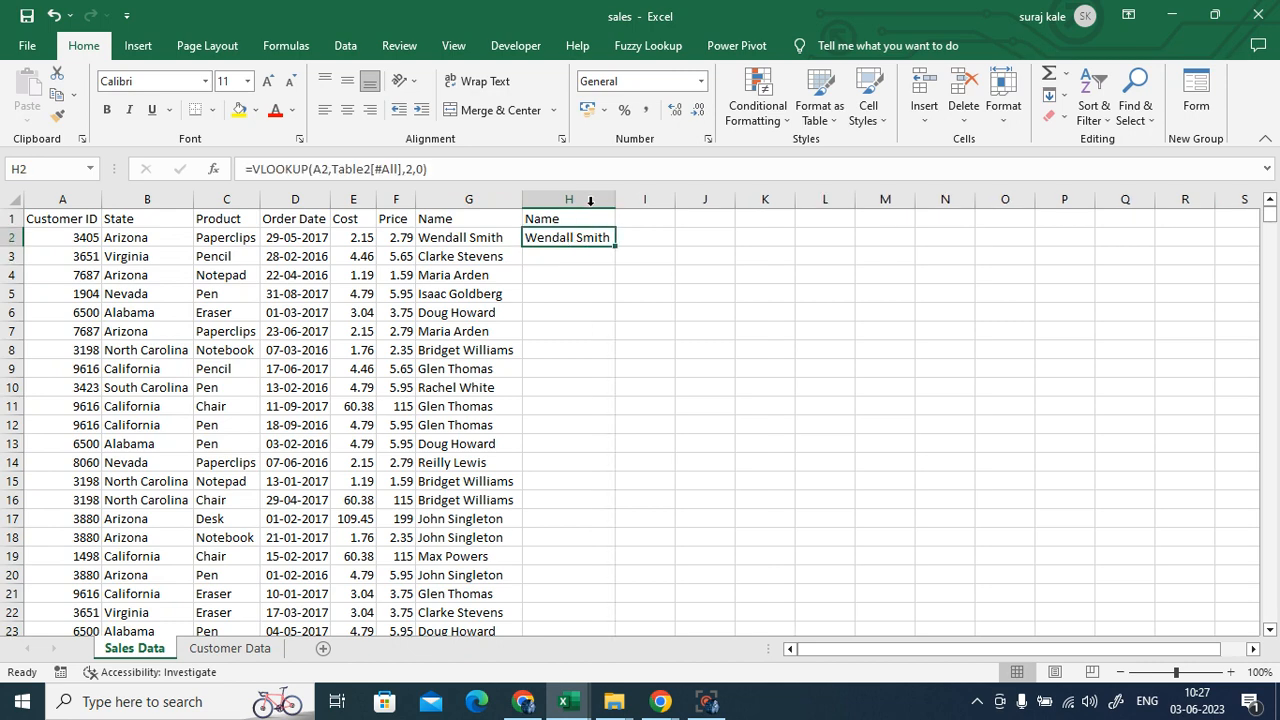
pyautogui.doubleClick(617, 249)
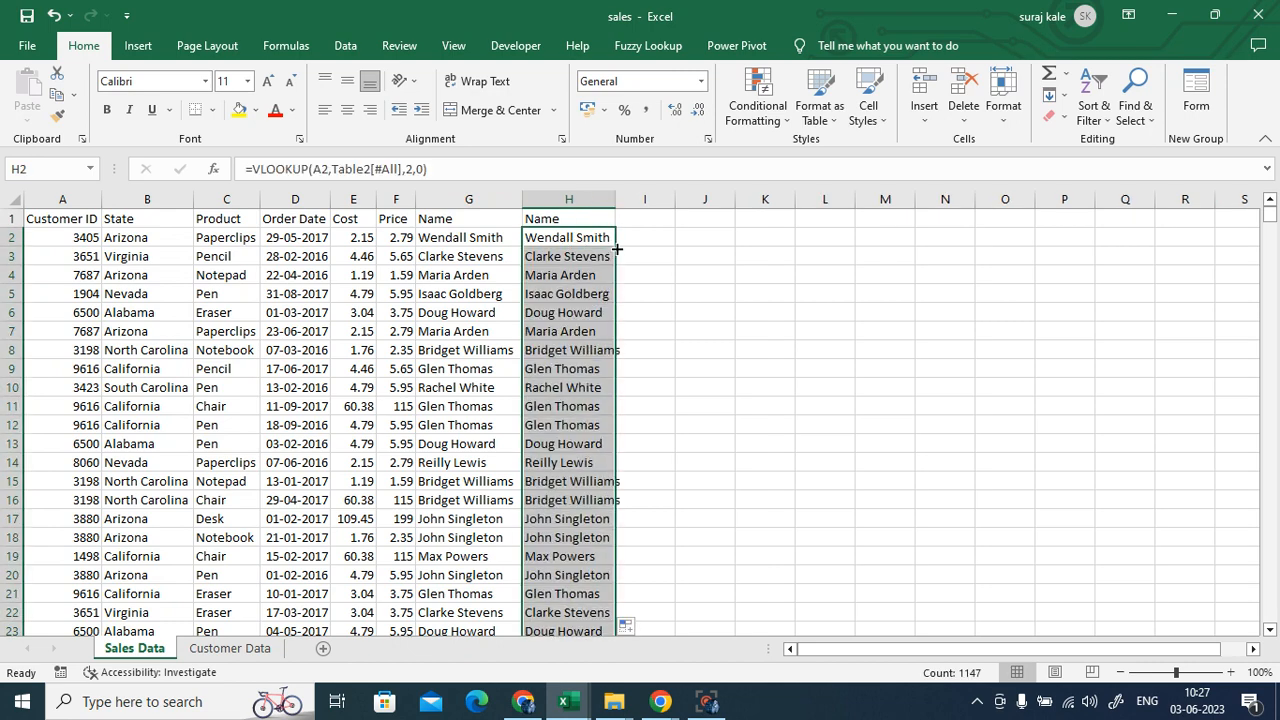
# - Clear the #N/A result in H1148 at the bottom of the data
pyautogui.scroll(-4, 886, 463)
pyautogui.scroll(-20, 886, 463)
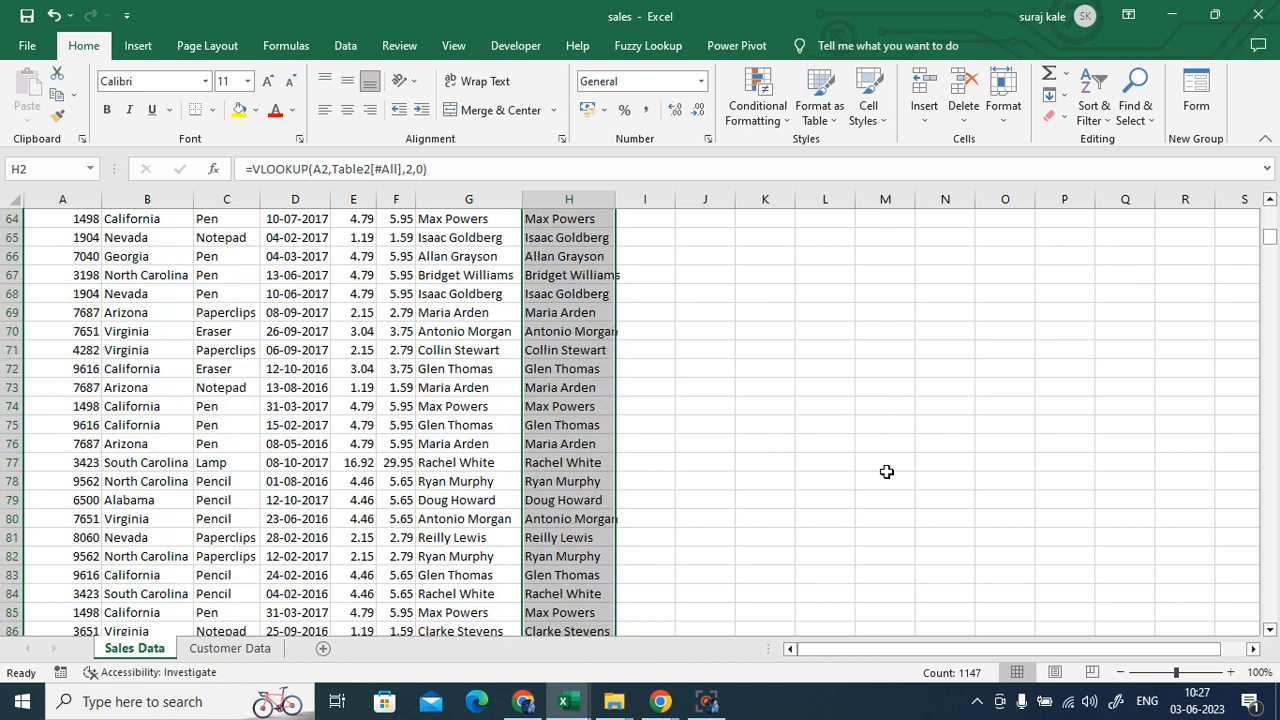
pyautogui.scroll(-6, 886, 471)
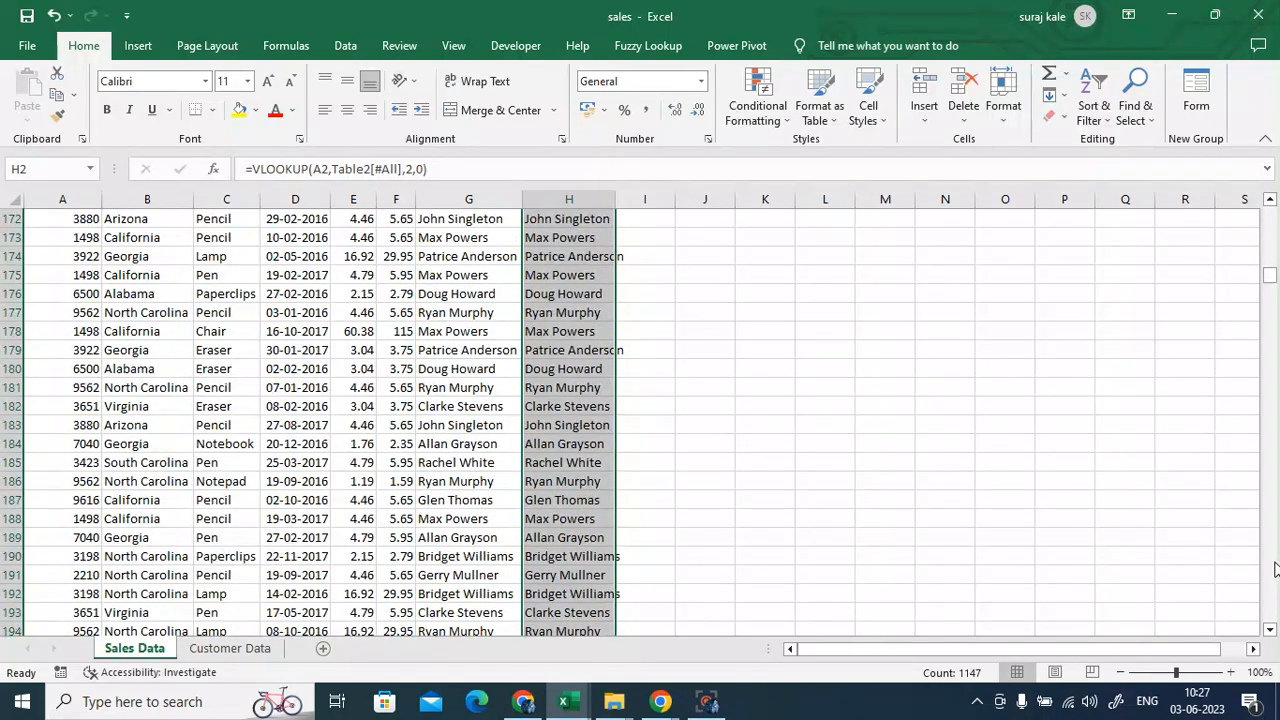
pyautogui.moveTo(1268, 283); pyautogui.dragTo(1268, 615)
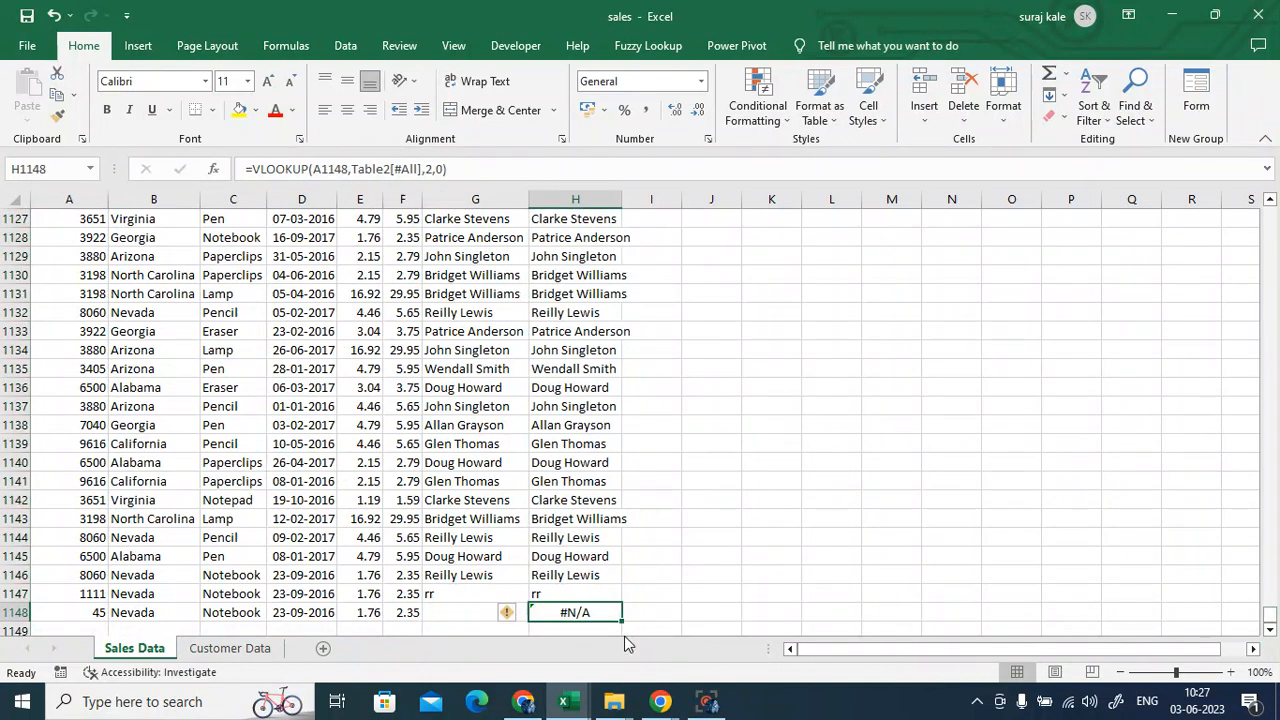
pyautogui.click(577, 617)
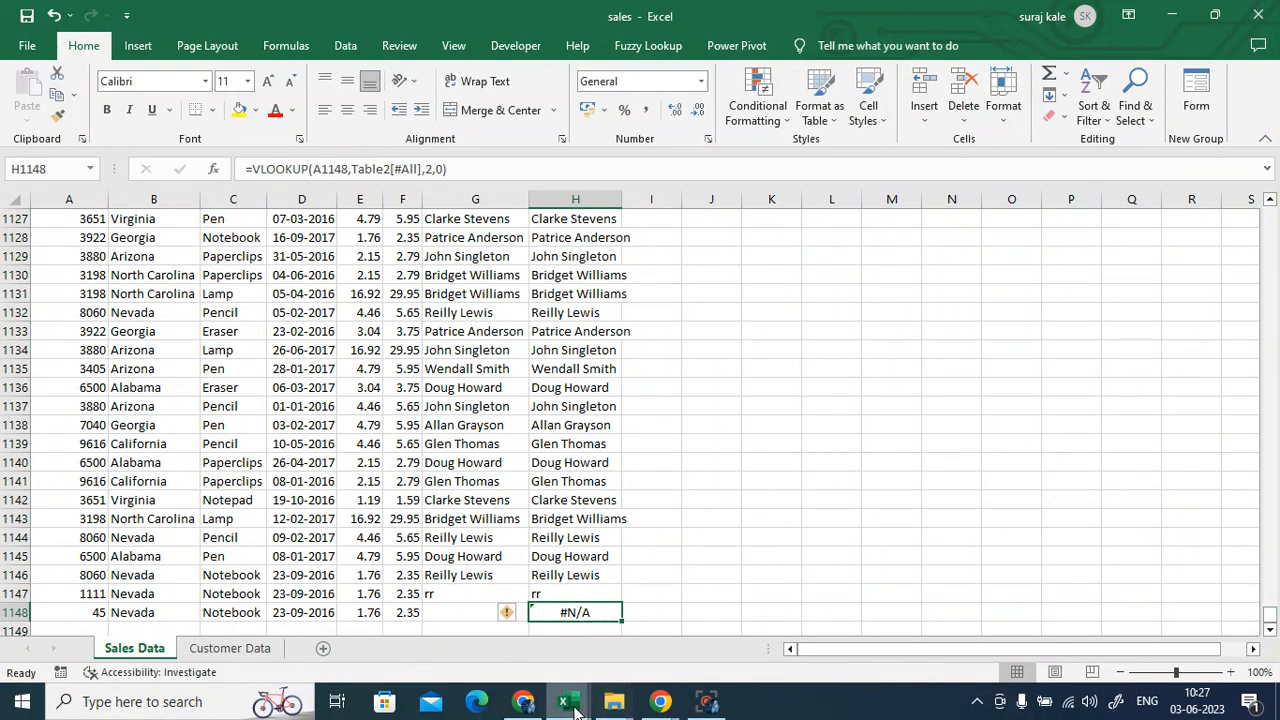
pyautogui.press('Delete')
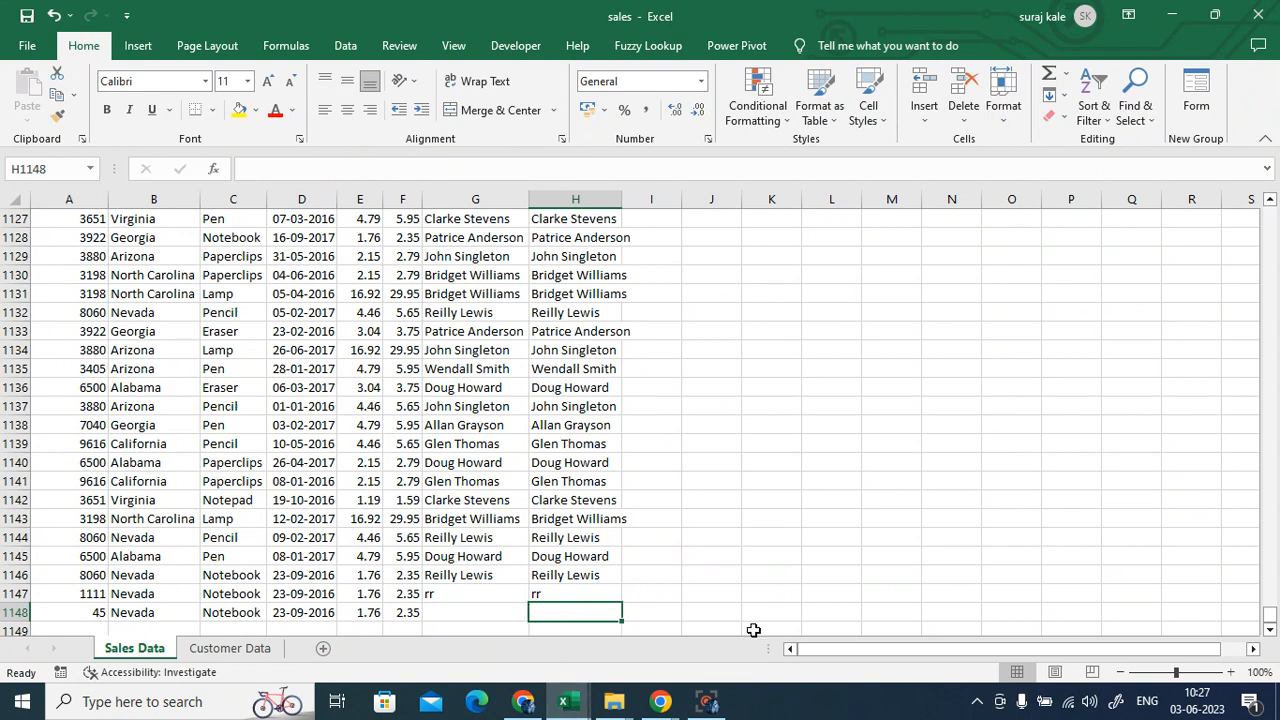
pyautogui.click(755, 616)
# - Add test customer 45, YYYY, Male to the Customer Data table in row 20
pyautogui.click(230, 650)
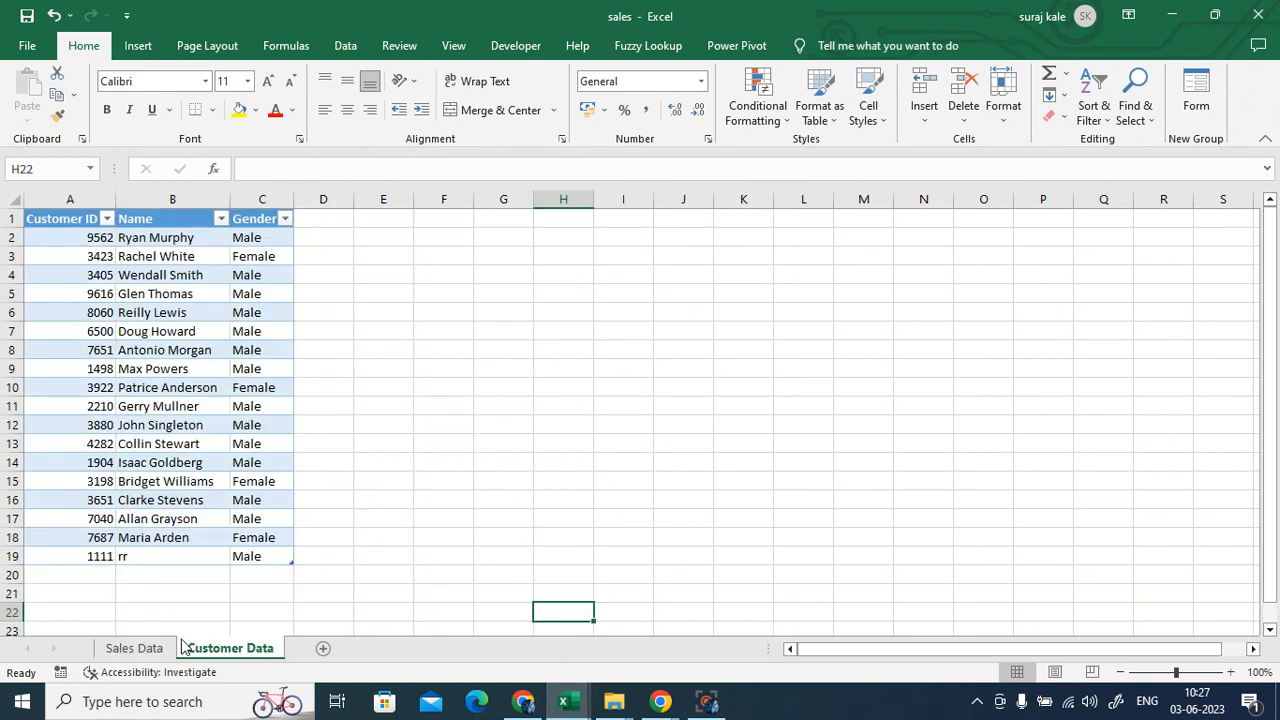
pyautogui.click(91, 574)
pyautogui.write('45')
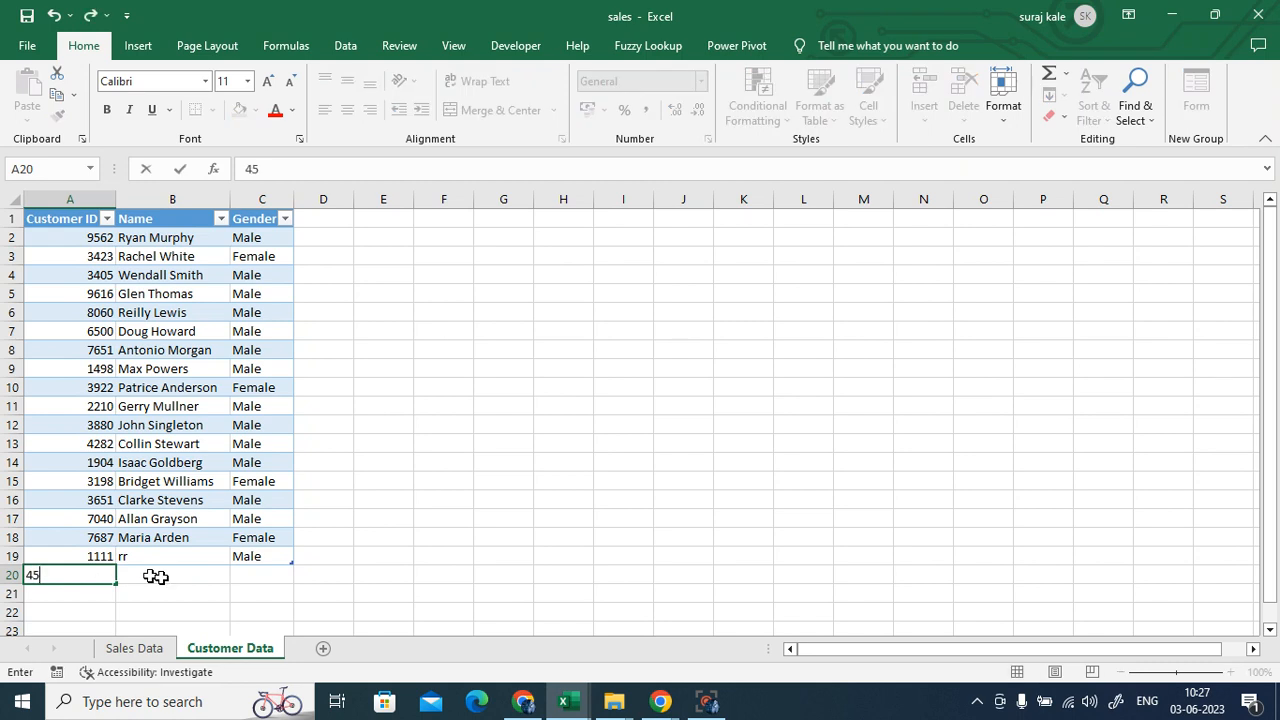
pyautogui.click(194, 577)
pyautogui.write('YYYY')
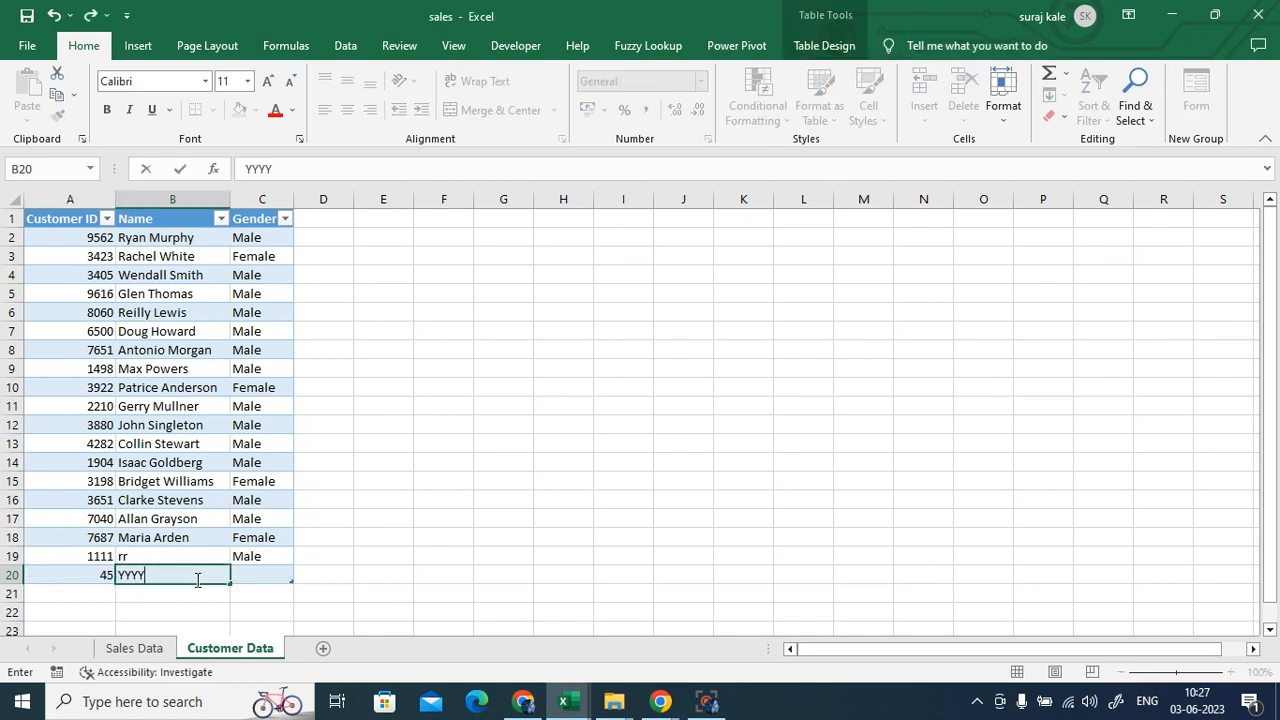
pyautogui.click(245, 573)
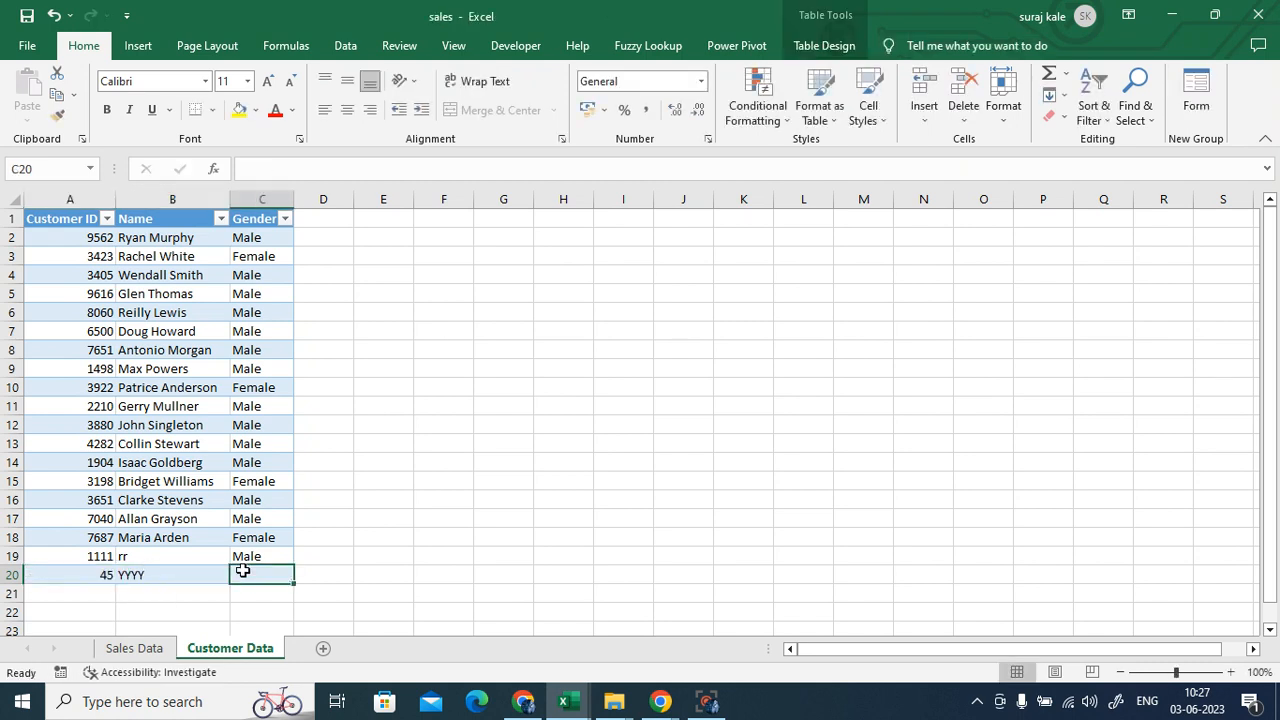
pyautogui.write('Male')
pyautogui.click(397, 533)
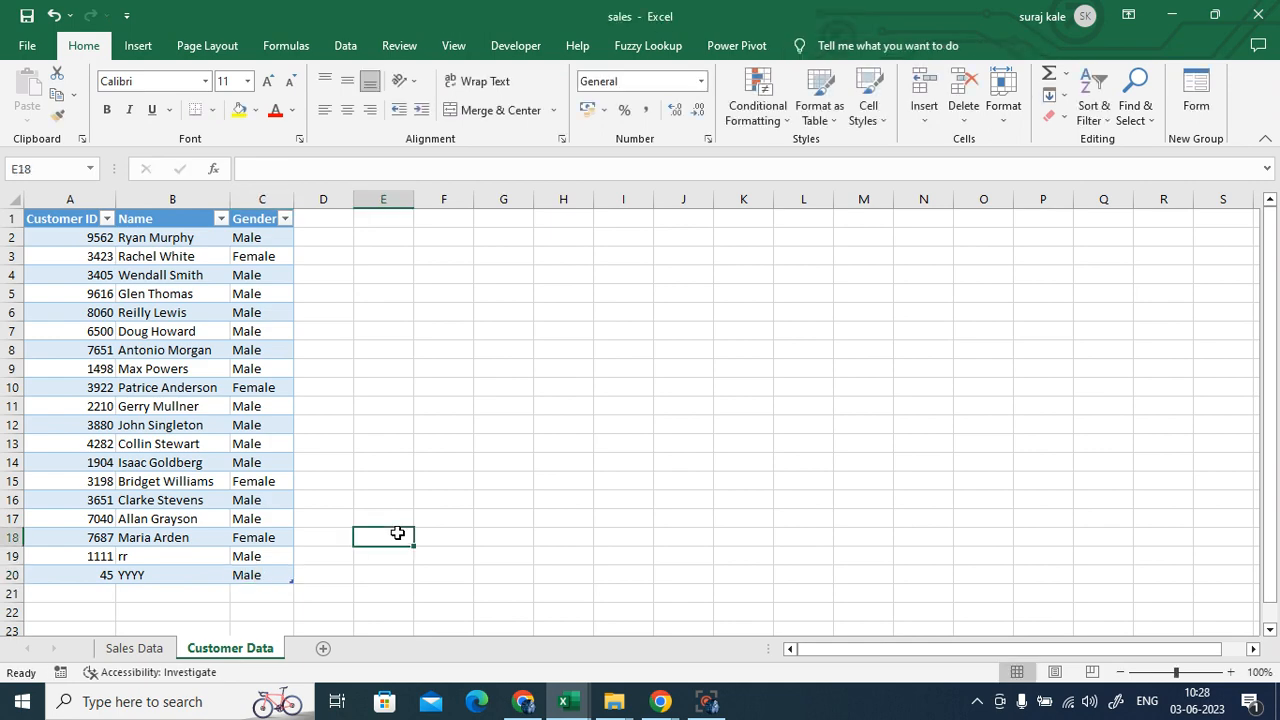
pyautogui.click(134, 648)
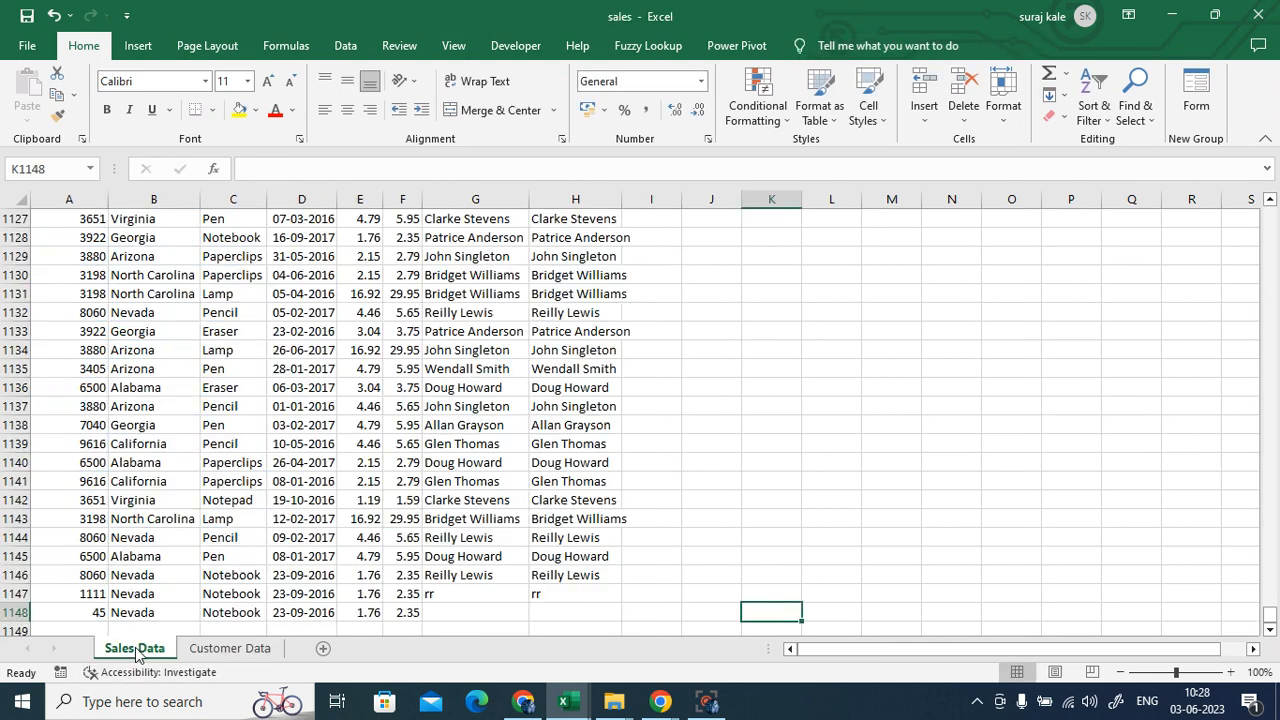
# - Fill H1147's lookup down into H1148 so it returns YYYY, then go back to H2
pyautogui.click(563, 593)
pyautogui.scroll(-2, 694, 591)
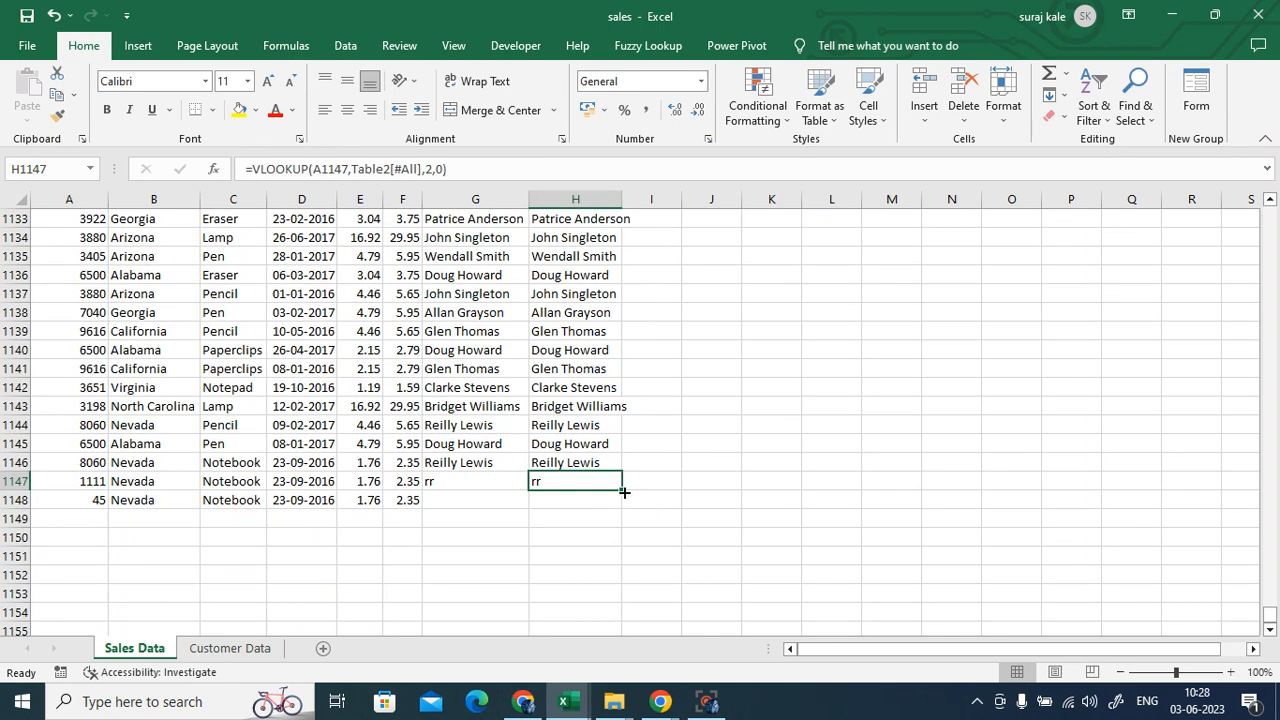
pyautogui.moveTo(624, 489); pyautogui.dragTo(624, 507)
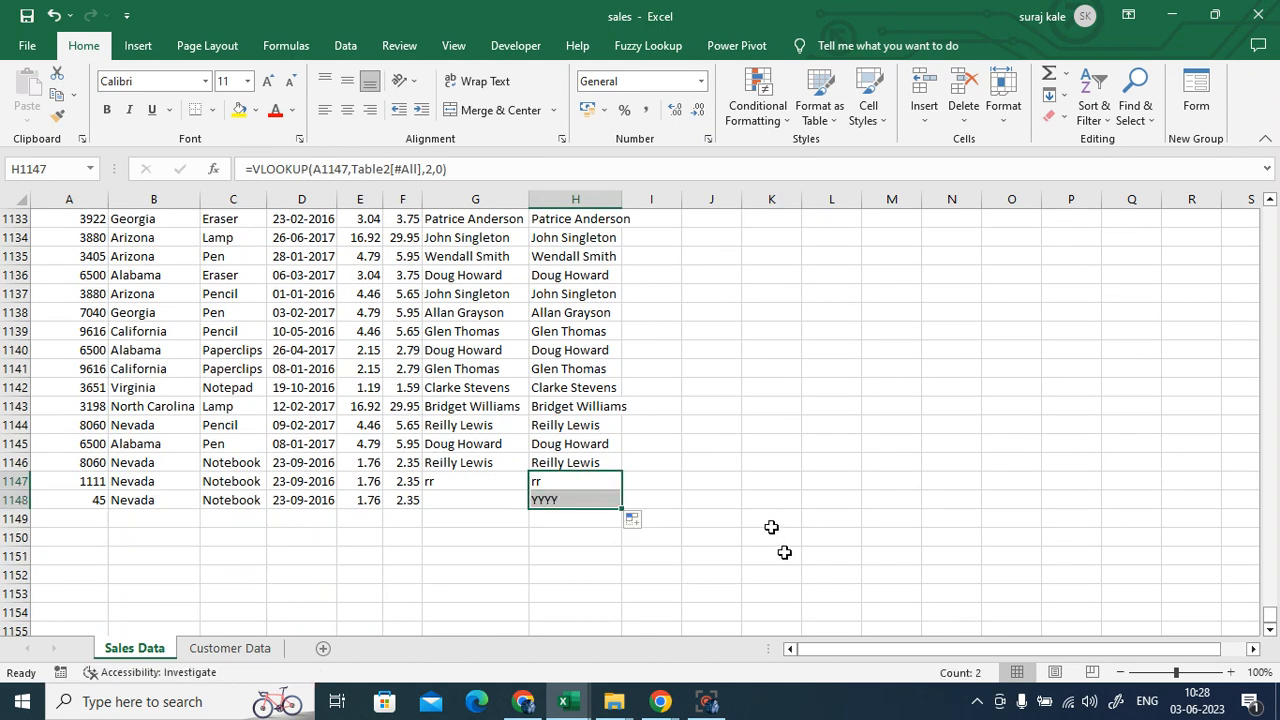
pyautogui.click(784, 553)
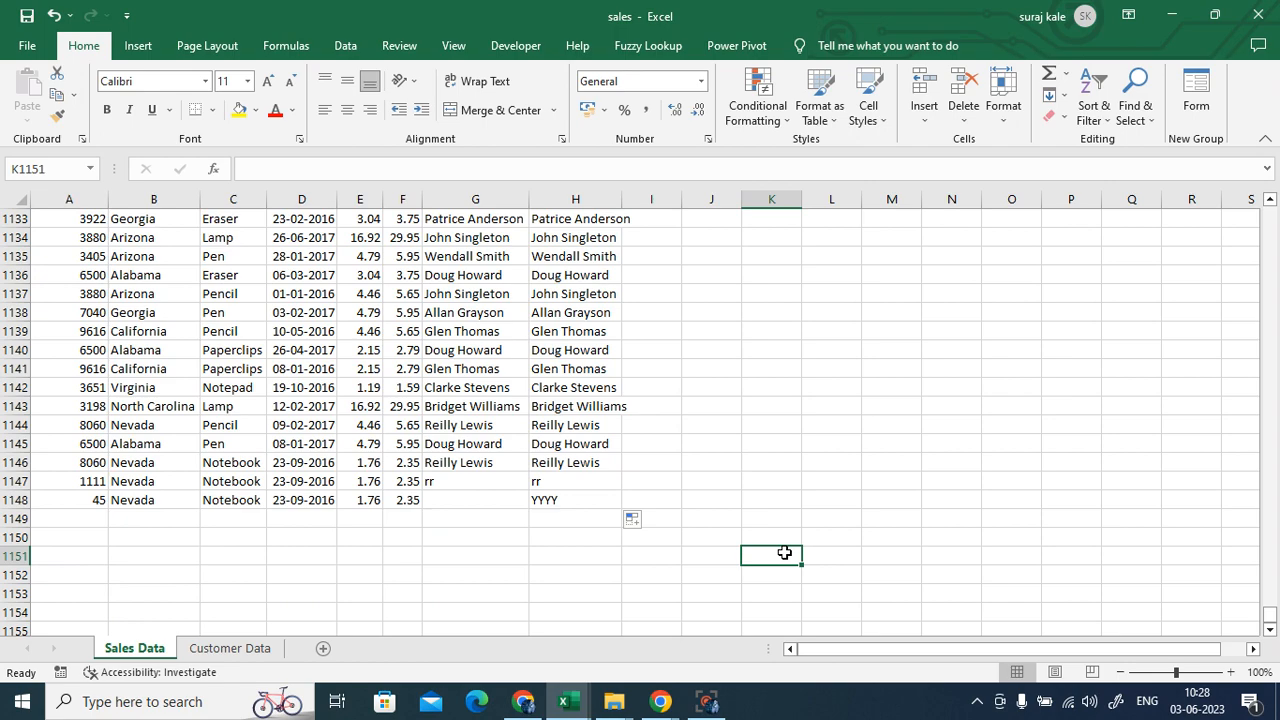
pyautogui.scroll(20, 792, 526)
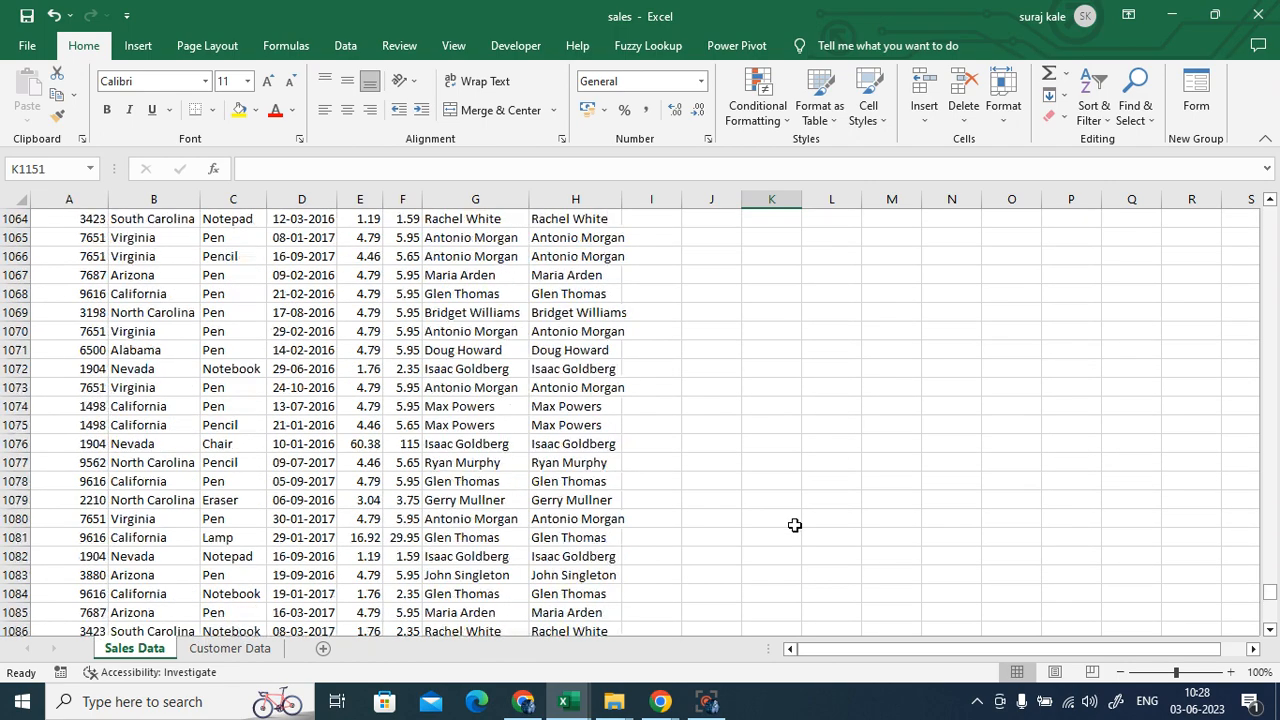
pyautogui.moveTo(1270, 592); pyautogui.dragTo(1268, 215)
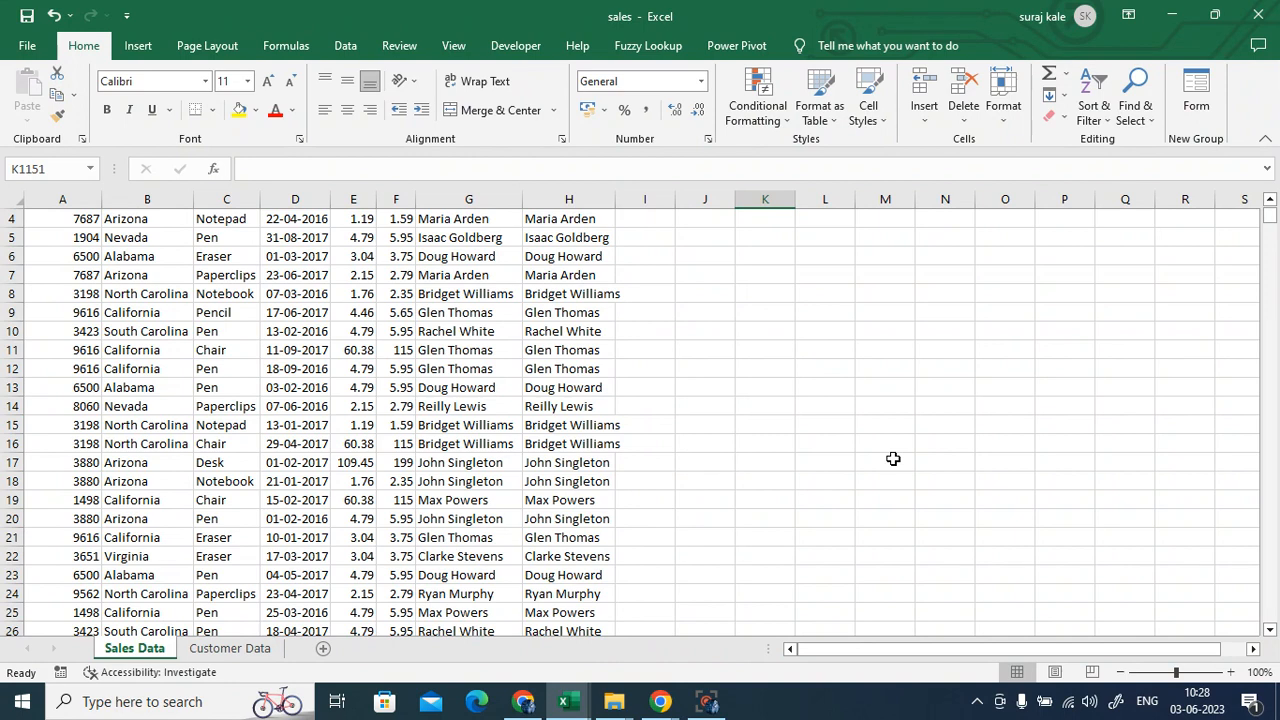
pyautogui.scroll(1, 893, 459)
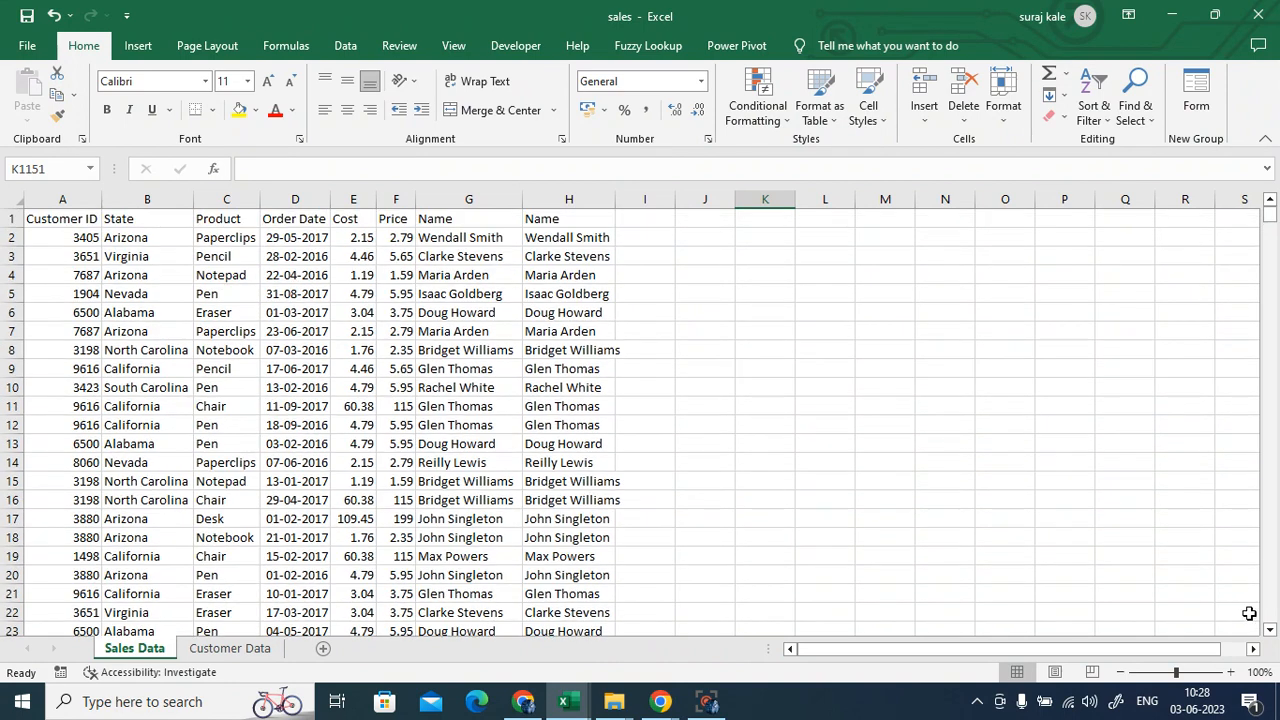
pyautogui.click(594, 236)
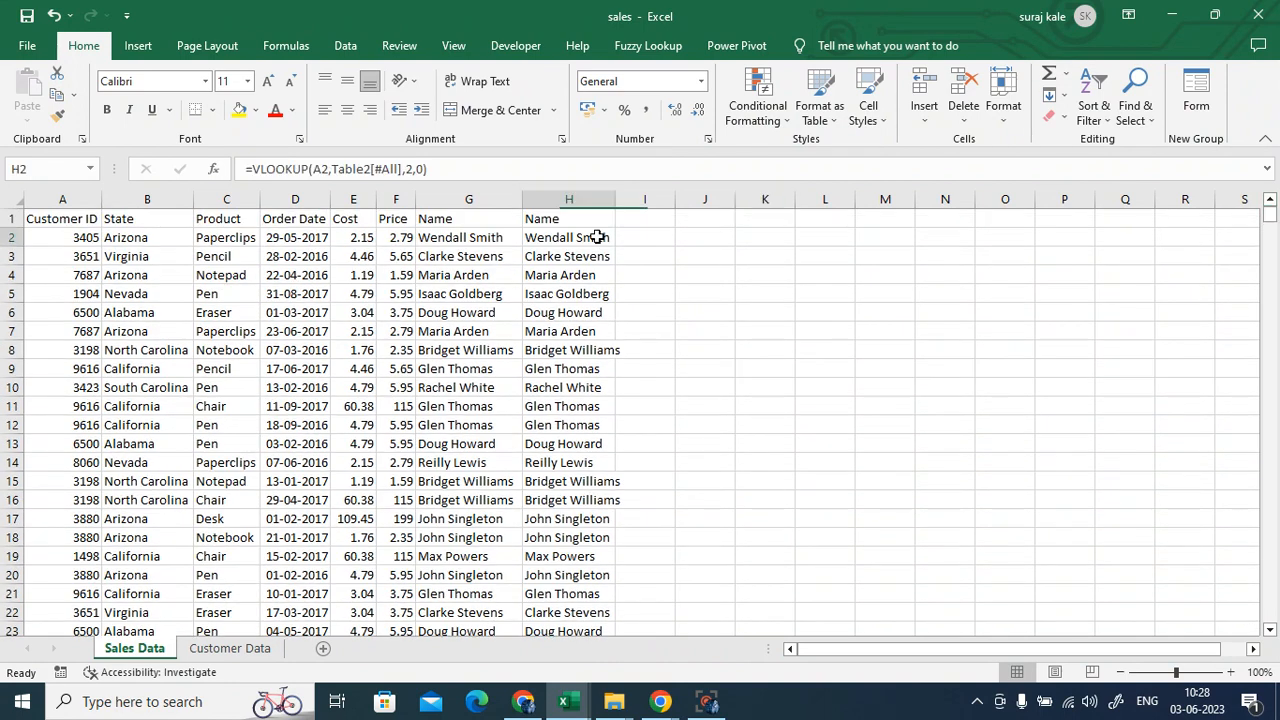
# - Show H2's VLOOKUP formula for editing, then bring the Google Meet call forward
pyautogui.press('F2')
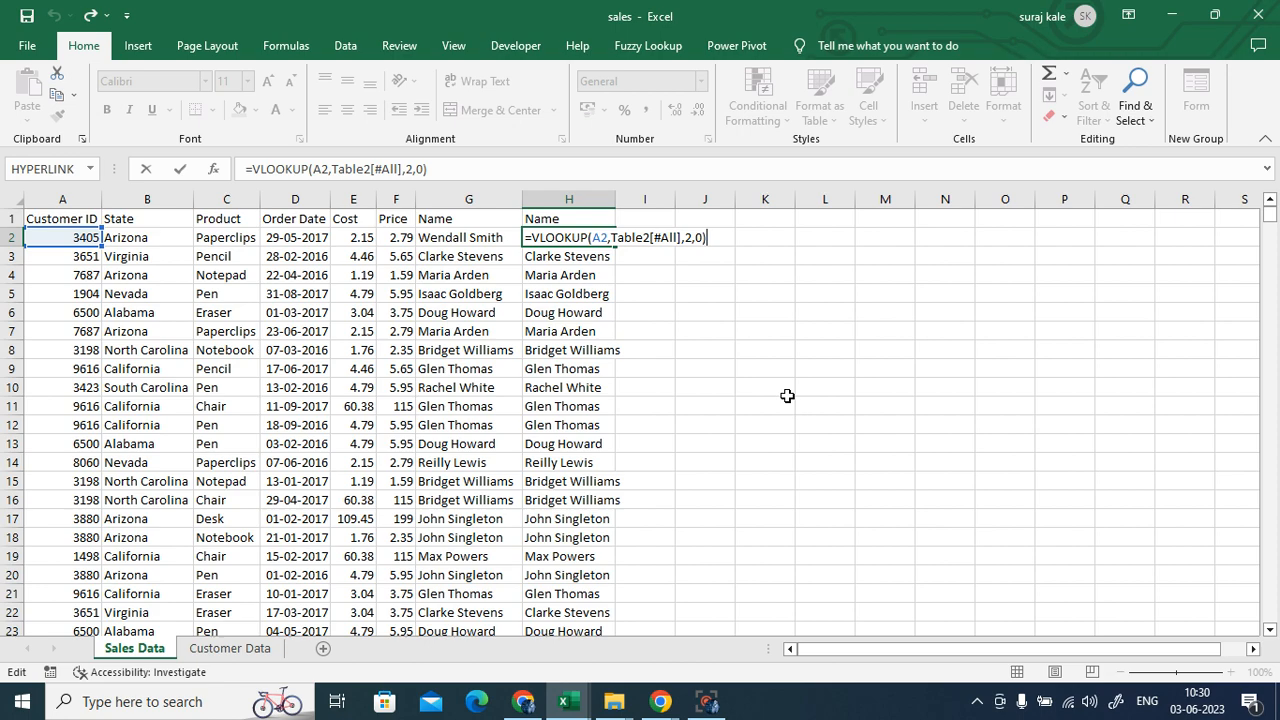
pyautogui.click(523, 701)
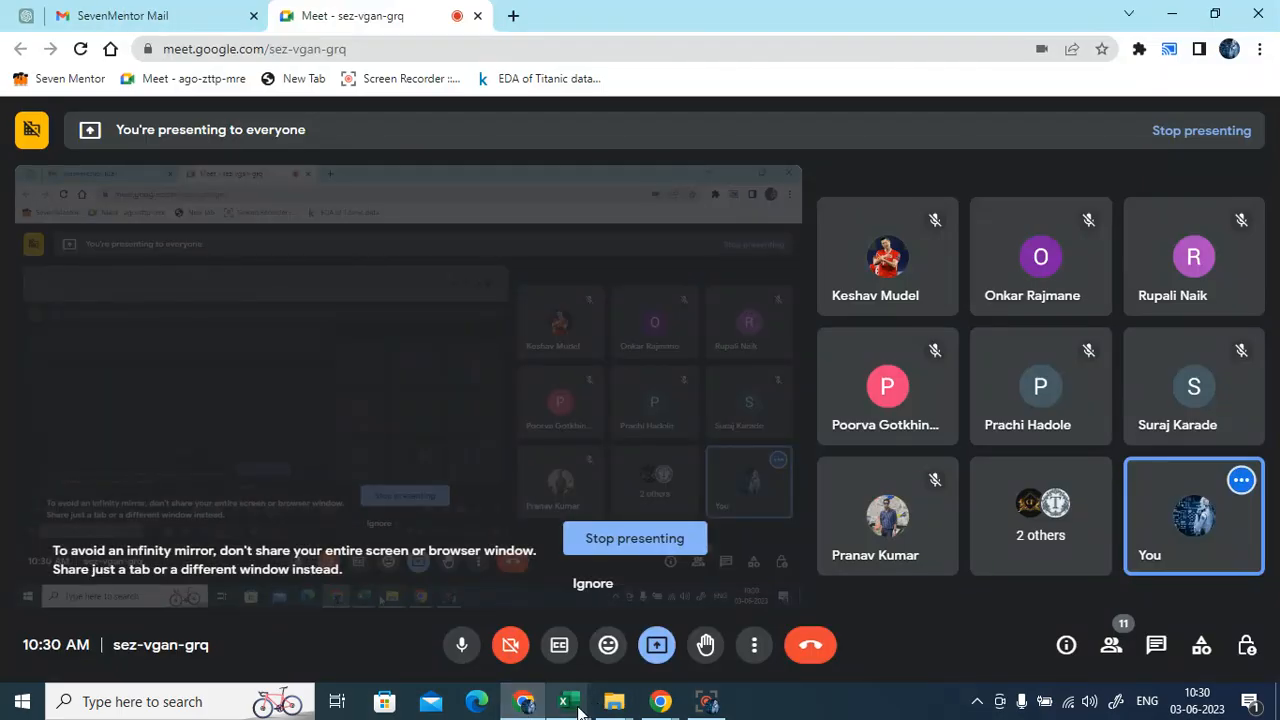
# - Bring the sales workbook's Sales Data sheet back in front of Google Meet
pyautogui.moveTo(565, 703)
pyautogui.click(665, 628)
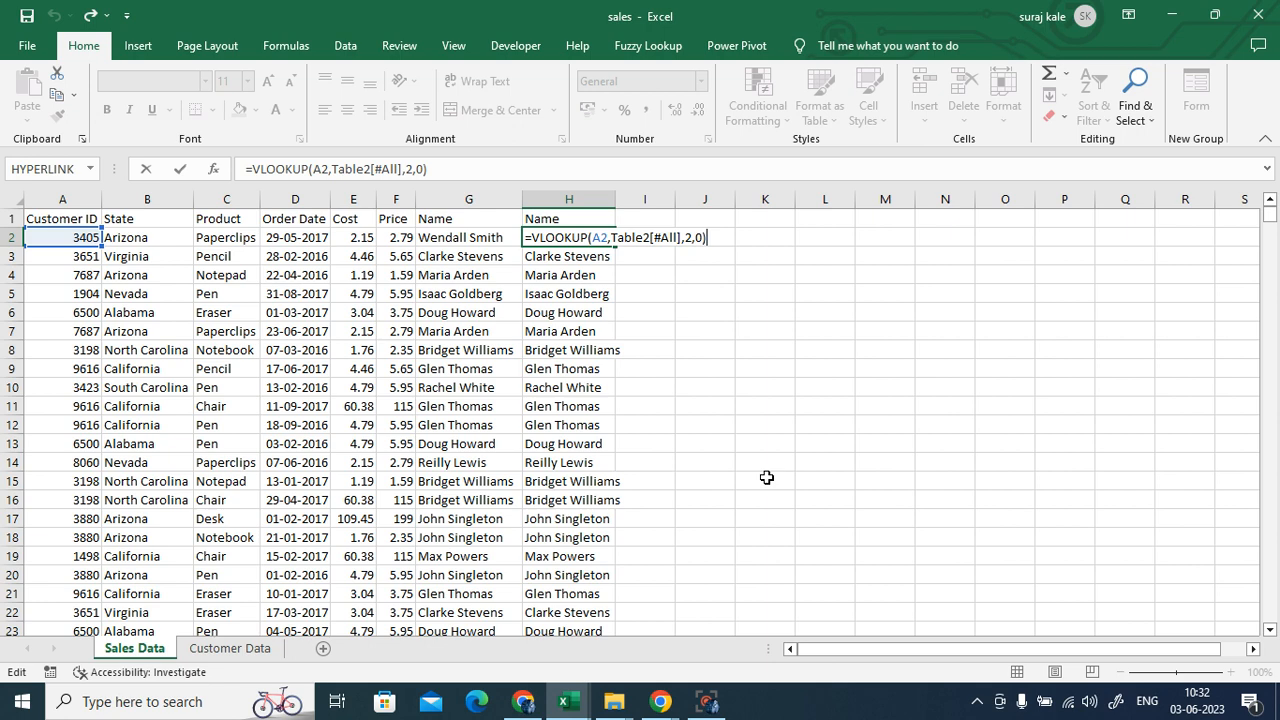
pyautogui.hotkey('ctrl', 'Return')
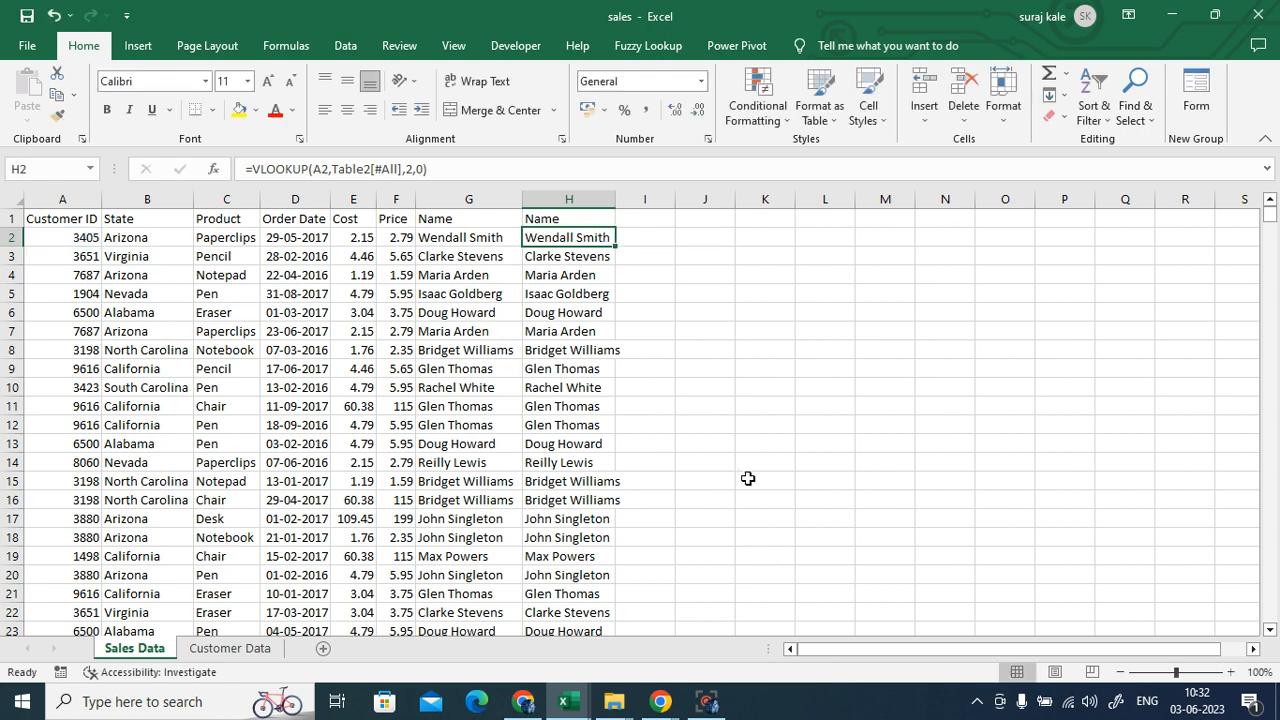
pyautogui.click(757, 480)
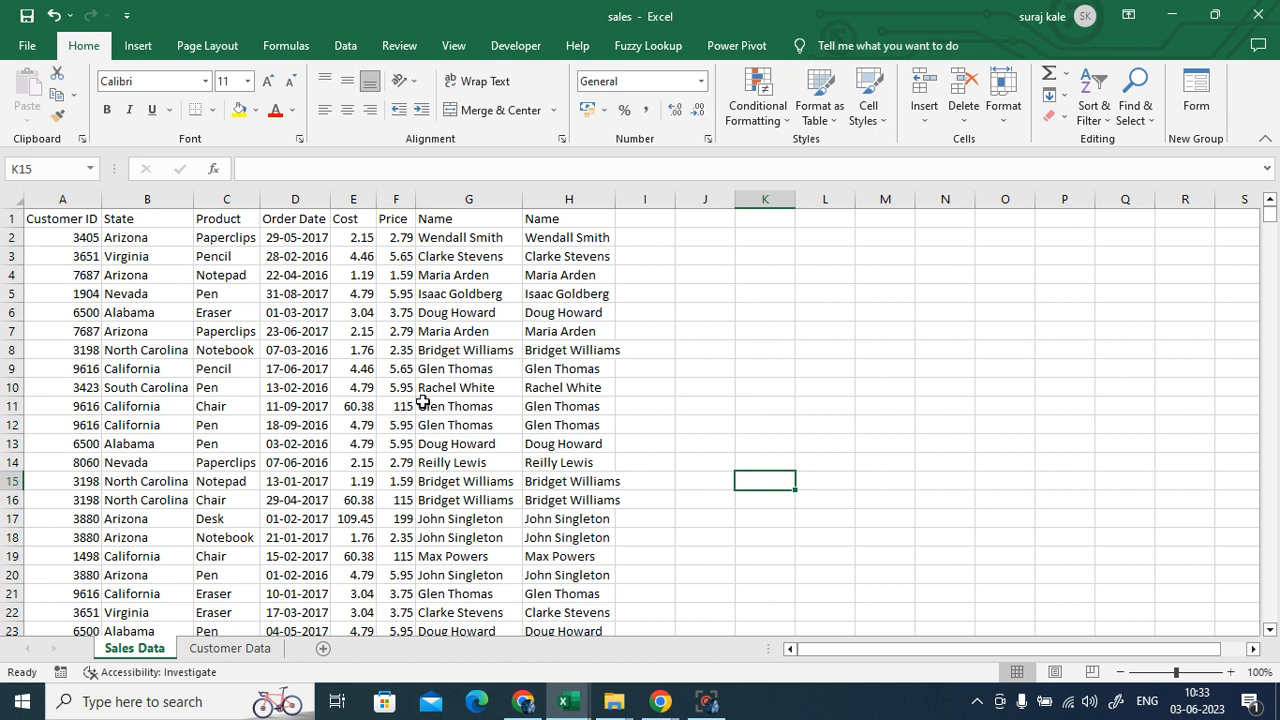
pyautogui.scroll(-3, 420, 467)
pyautogui.scroll(3, 420, 467)
pyautogui.click(563, 218)
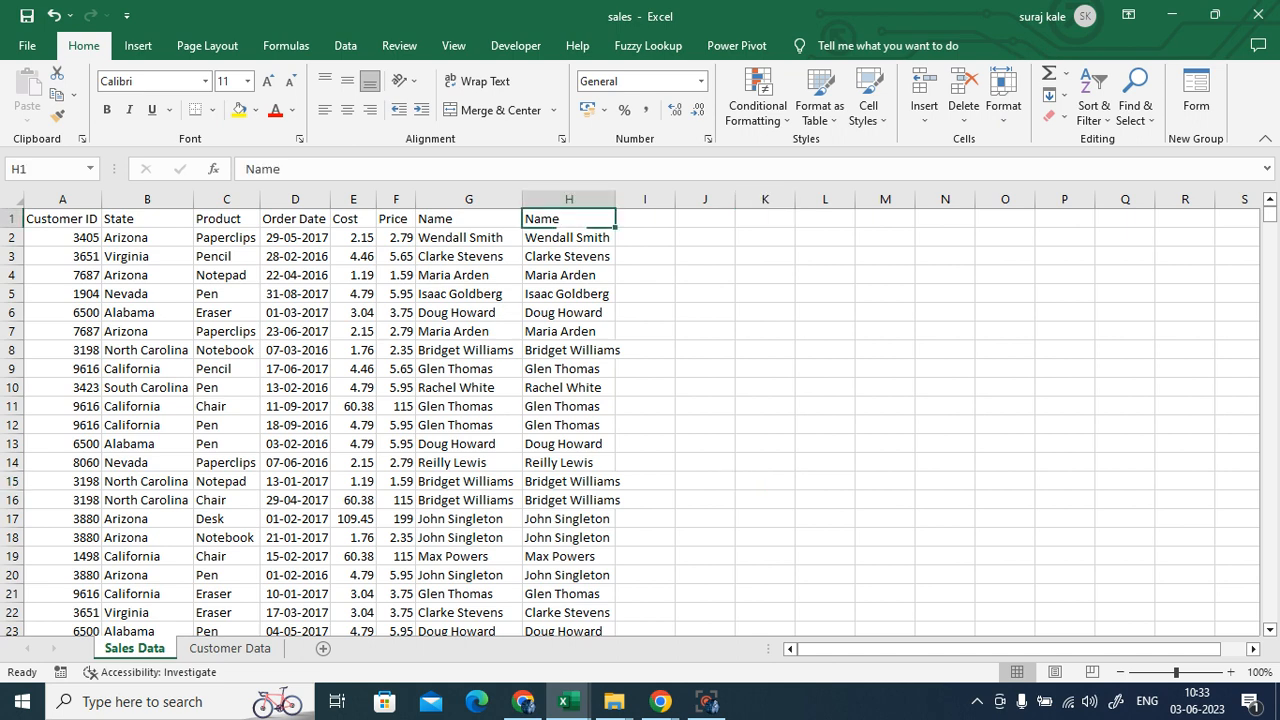
pyautogui.click(575, 240)
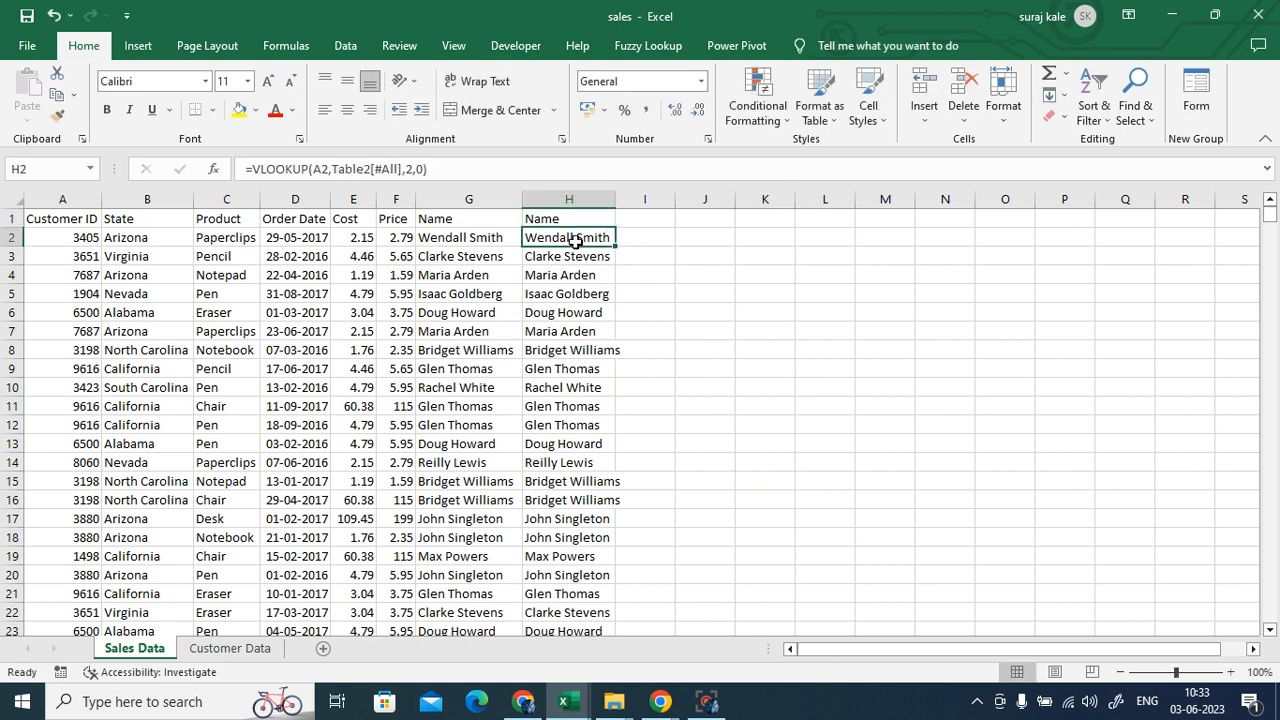
pyautogui.doubleClick(575, 240)
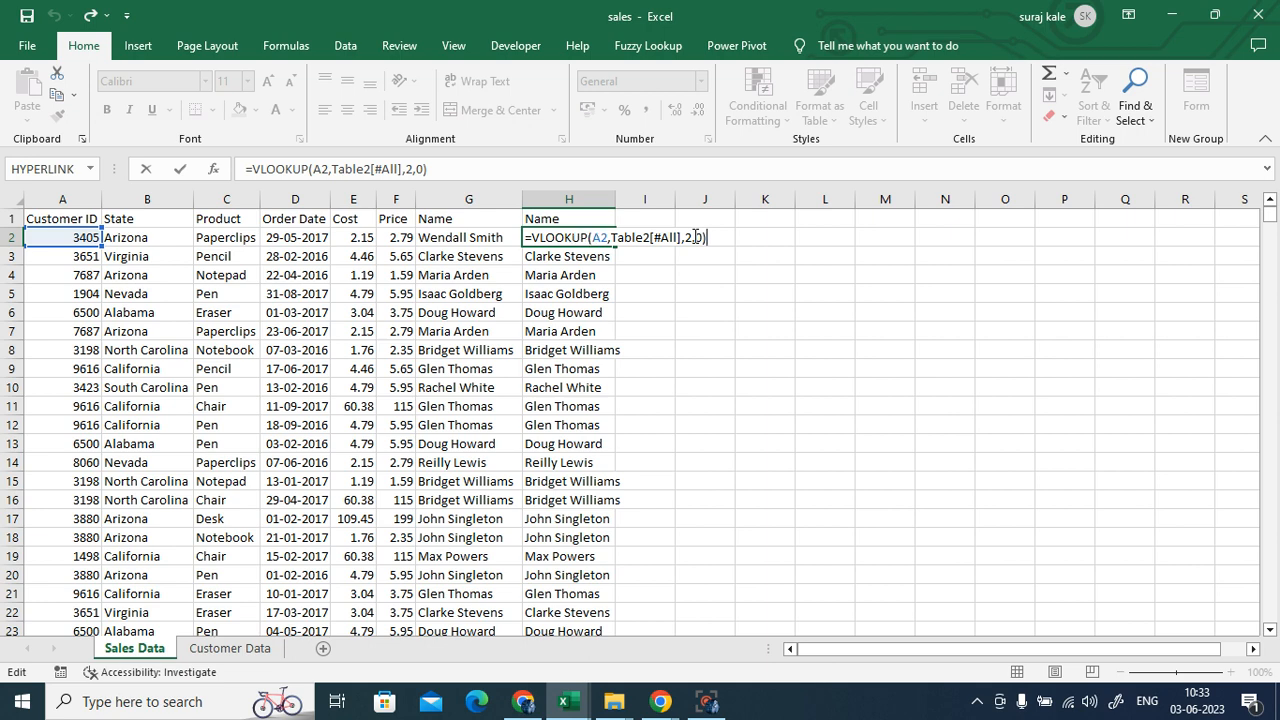
pyautogui.press('Escape')
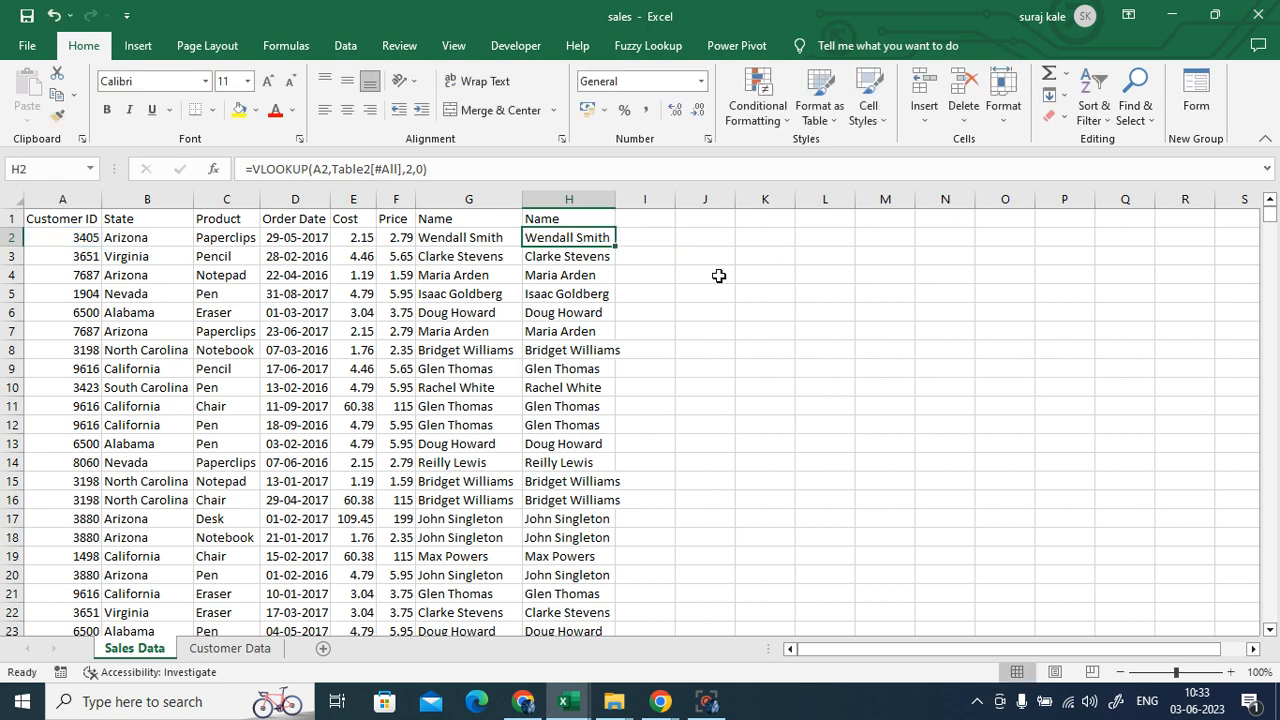
pyautogui.click(731, 288)
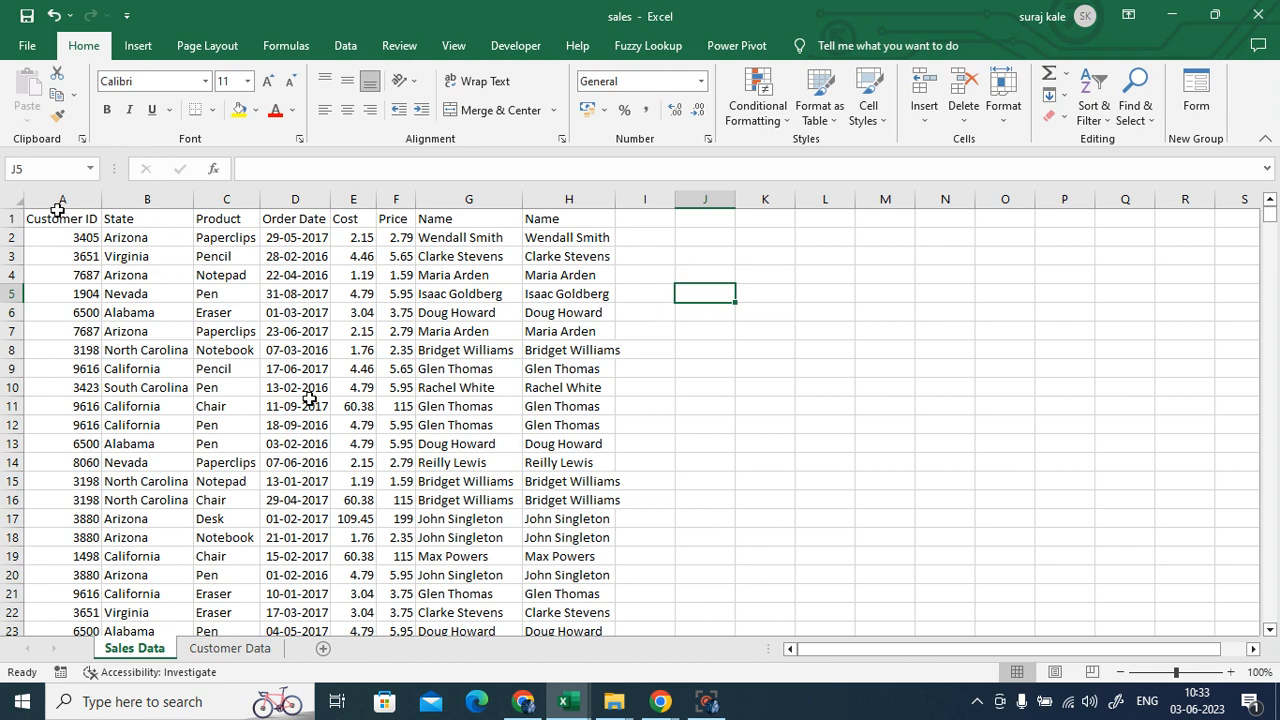
pyautogui.moveTo(58, 218); pyautogui.dragTo(77, 445)
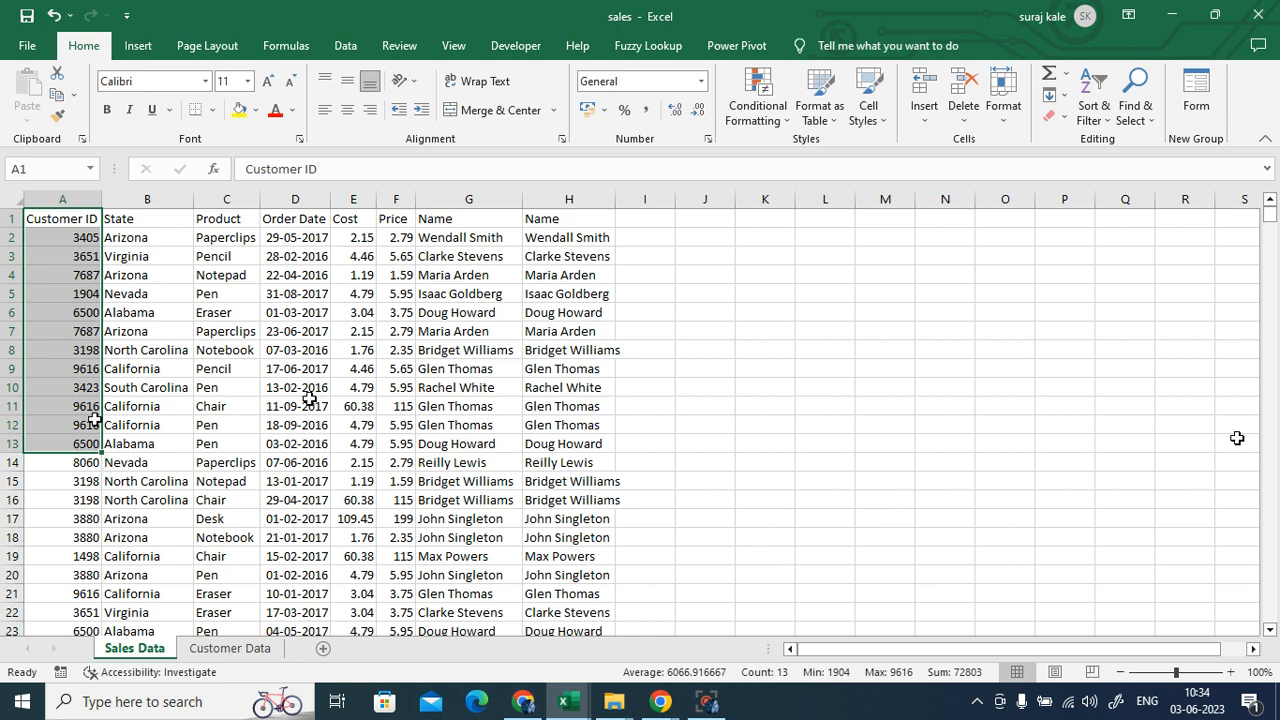
pyautogui.click(875, 441)
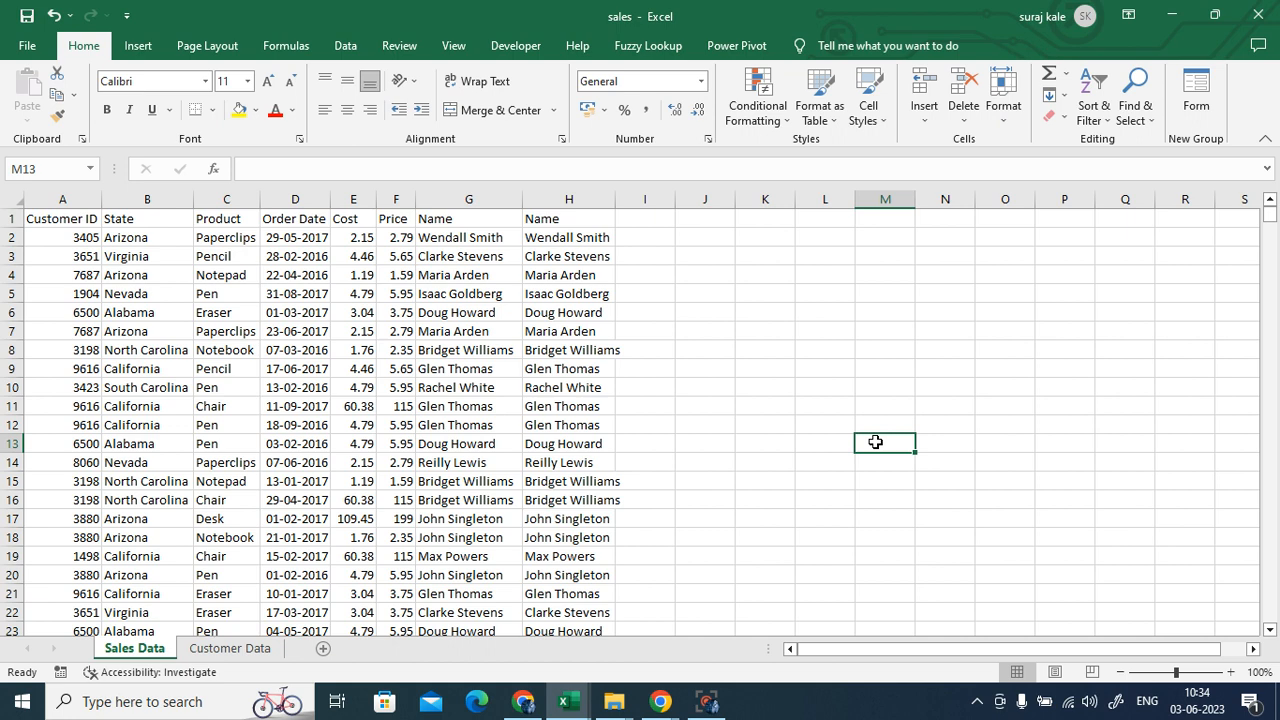
pyautogui.click(810, 388)
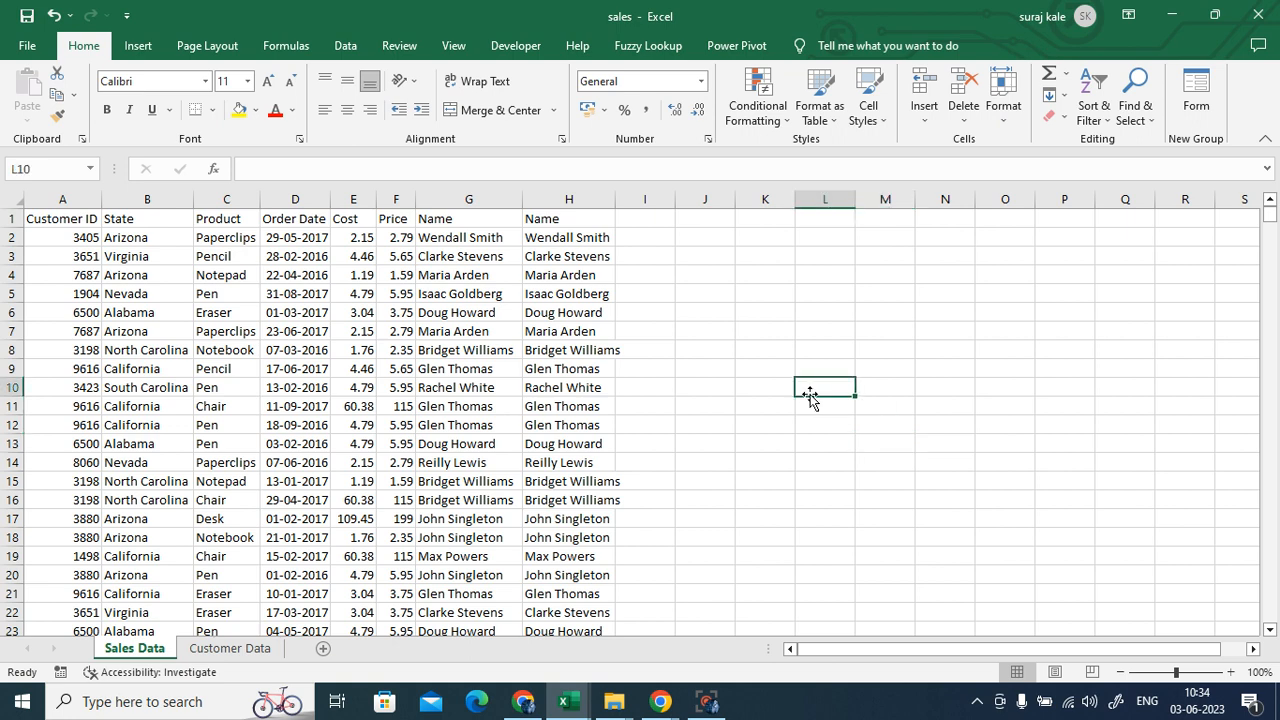
# - Close sales.xlsx without saving its changes
pyautogui.click(1257, 14)
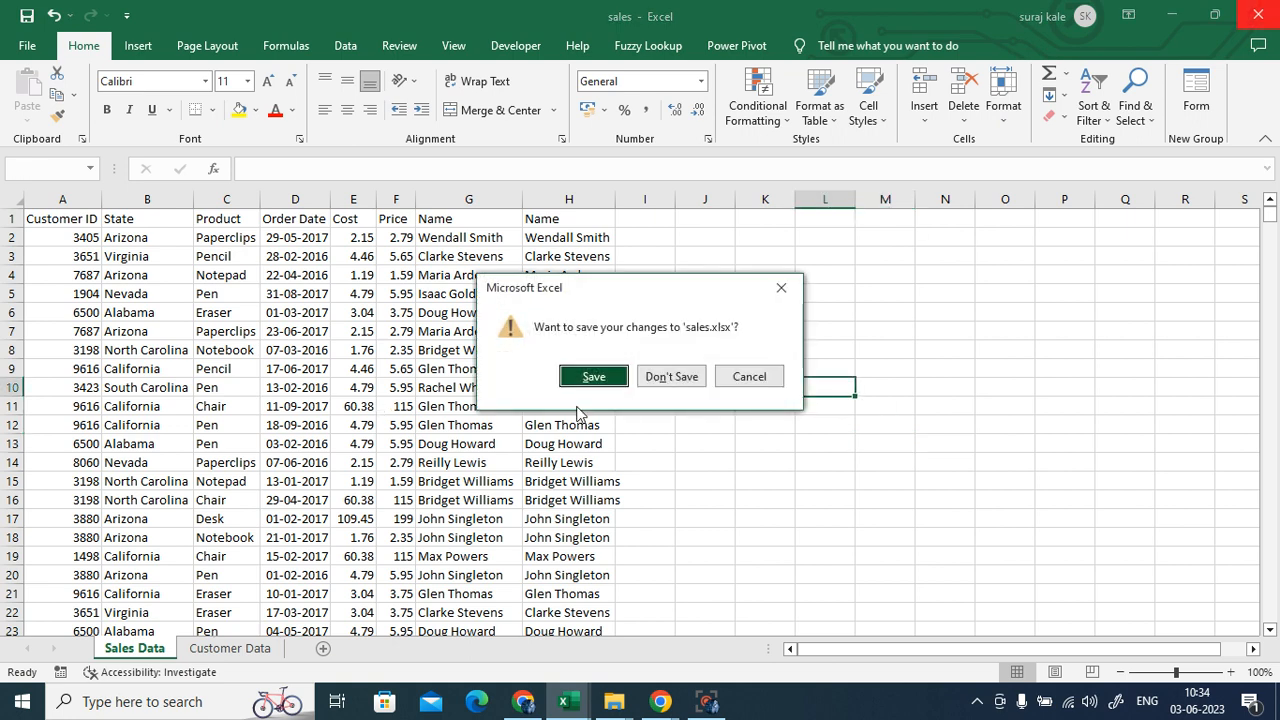
pyautogui.click(668, 375)
pyautogui.click(586, 489)
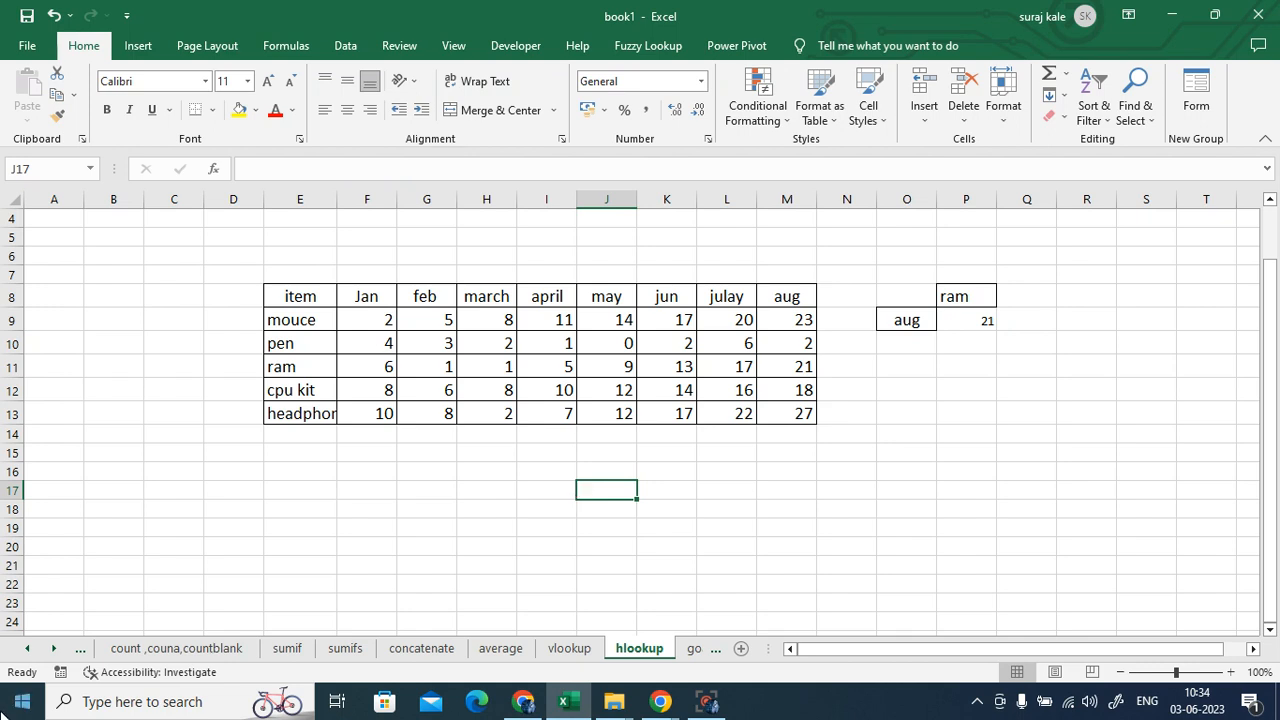
# - Scroll book1's sheet tabs right to the pivot table sheet, then back left
pyautogui.click(55, 649)
pyautogui.click(57, 649)
pyautogui.click(57, 649)
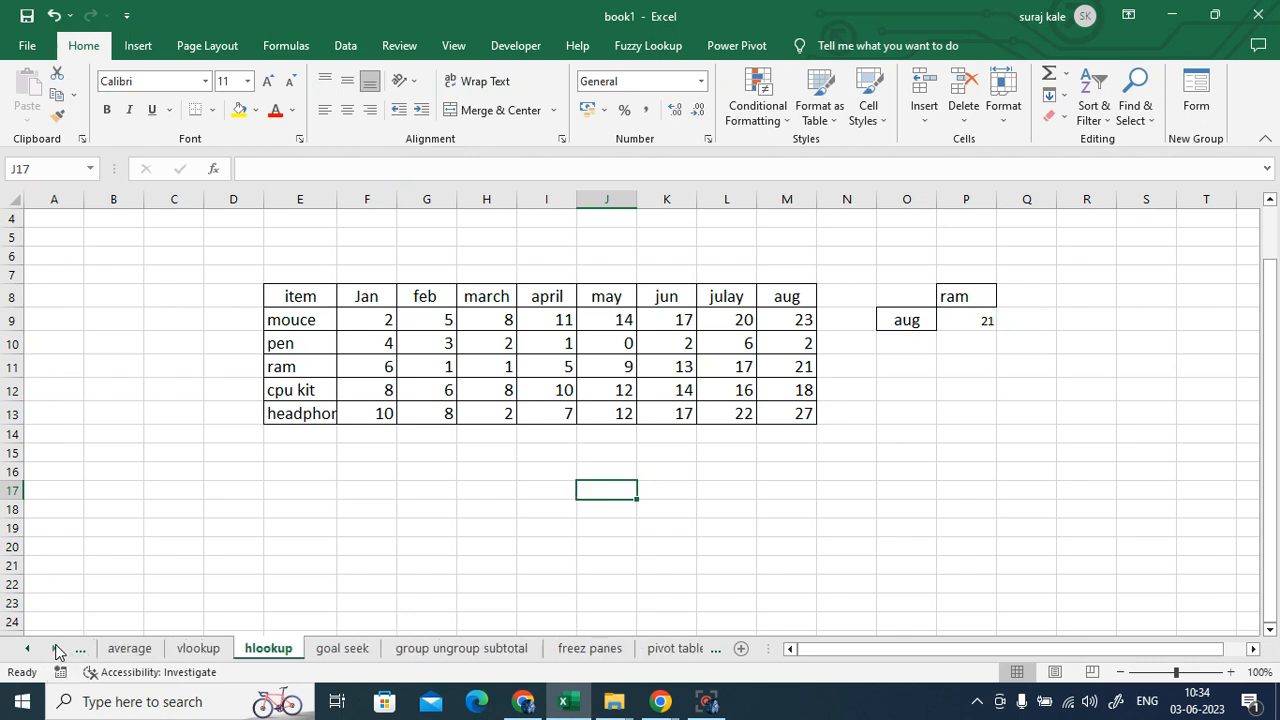
pyautogui.click(57, 649)
pyautogui.click(57, 649)
pyautogui.click(57, 649)
pyautogui.click(57, 649)
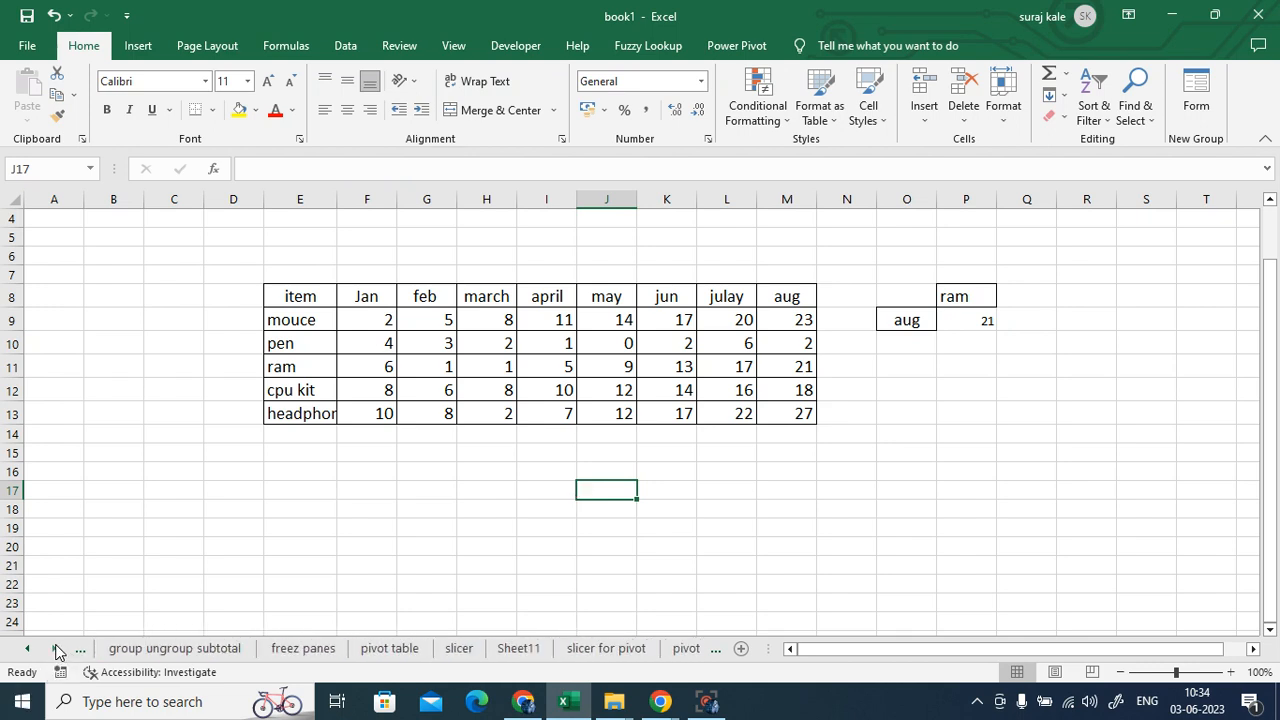
pyautogui.click(57, 649)
pyautogui.click(57, 649)
pyautogui.click(27, 649)
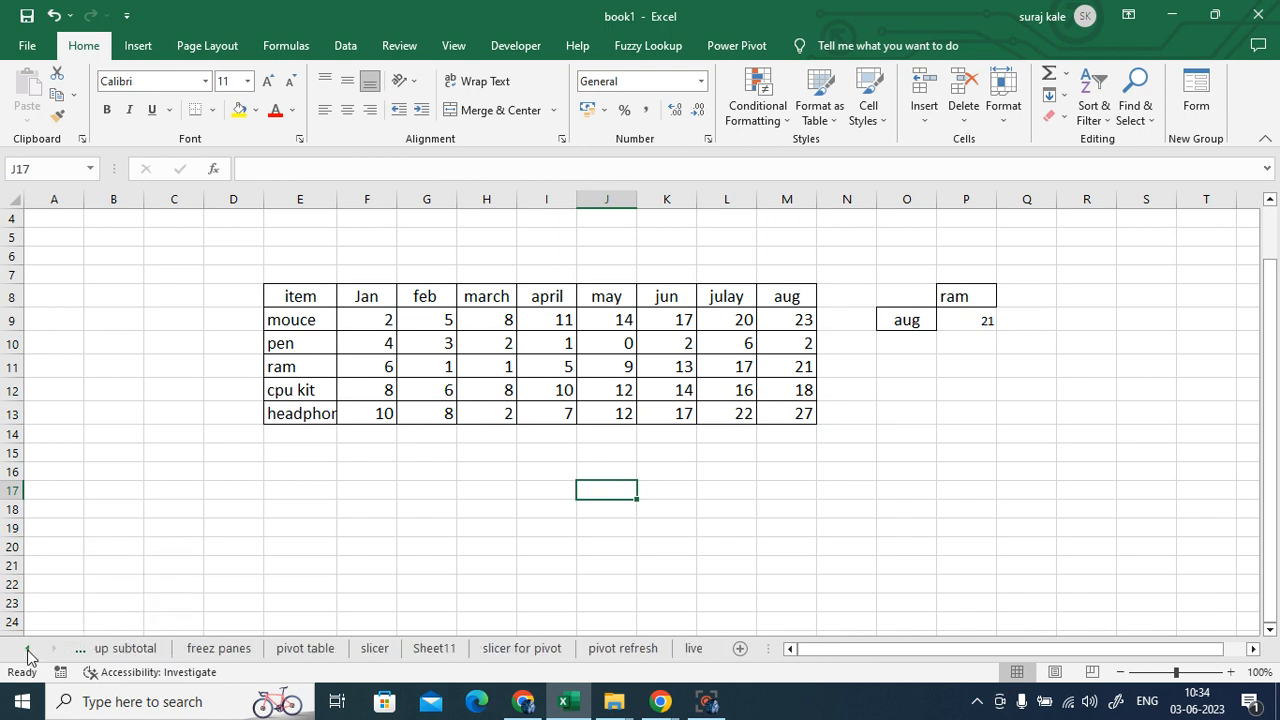
pyautogui.click(27, 649)
pyautogui.click(27, 649)
pyautogui.click(27, 649)
pyautogui.click(27, 649)
pyautogui.click(27, 649)
pyautogui.click(27, 649)
pyautogui.click(27, 649)
pyautogui.click(27, 649)
pyautogui.click(27, 649)
pyautogui.click(27, 649)
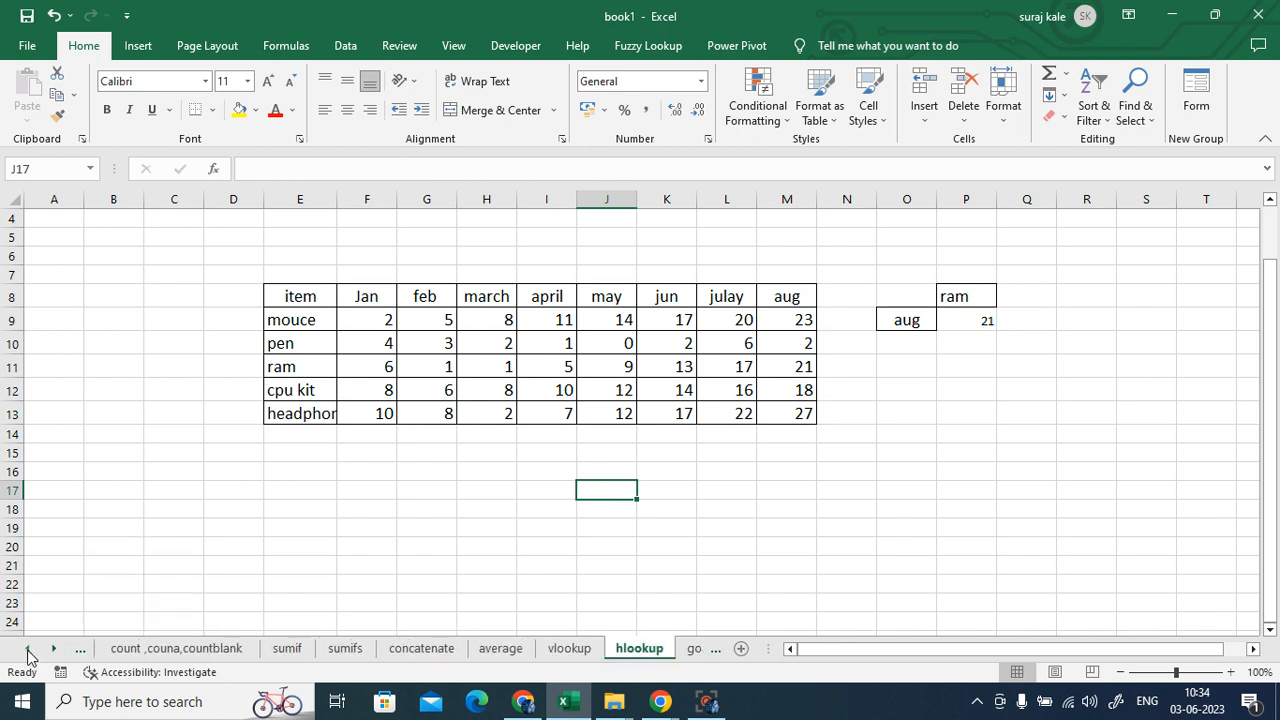
# - Close book1 without saving its changes, exiting Excel
pyautogui.click(512, 474)
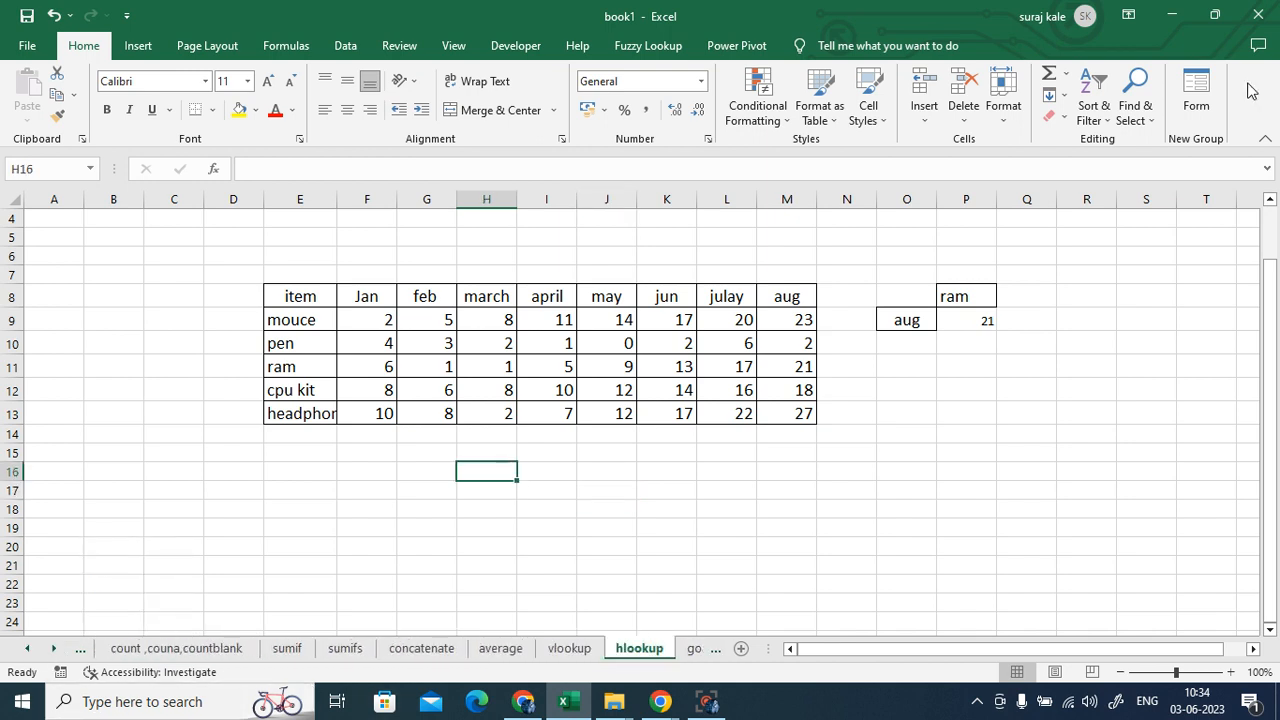
pyautogui.click(1265, 15)
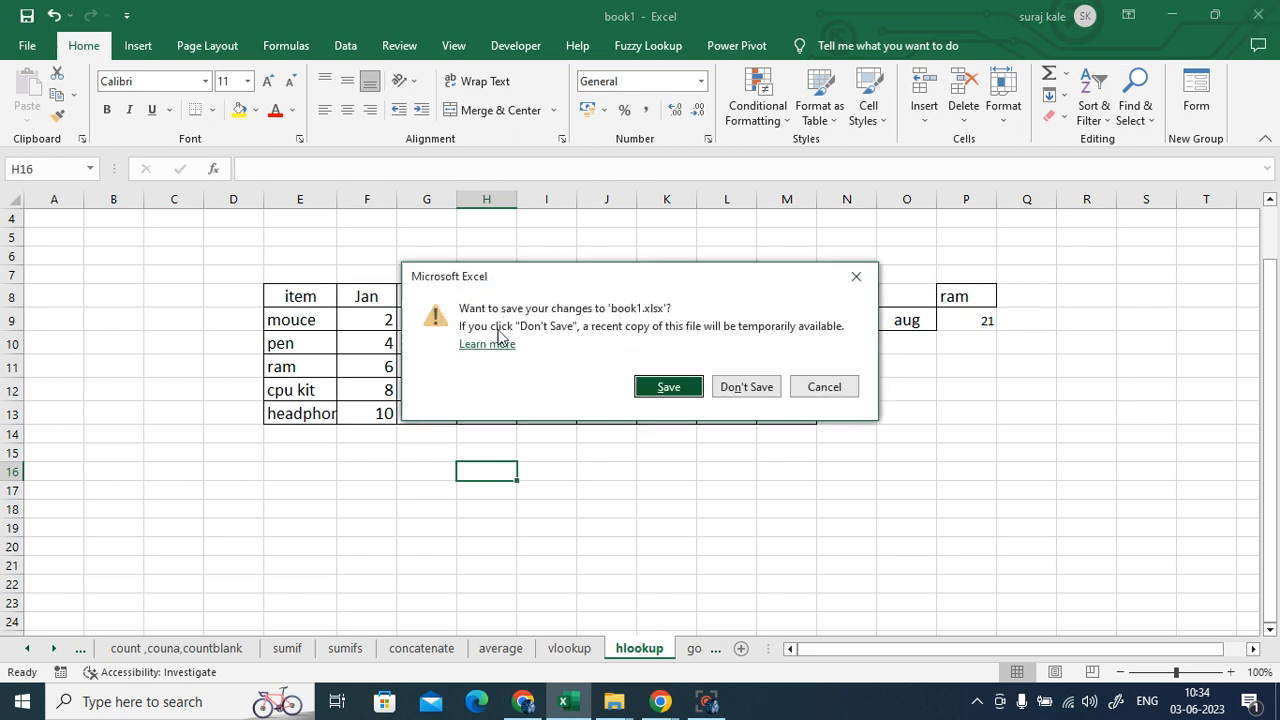
pyautogui.click(744, 386)
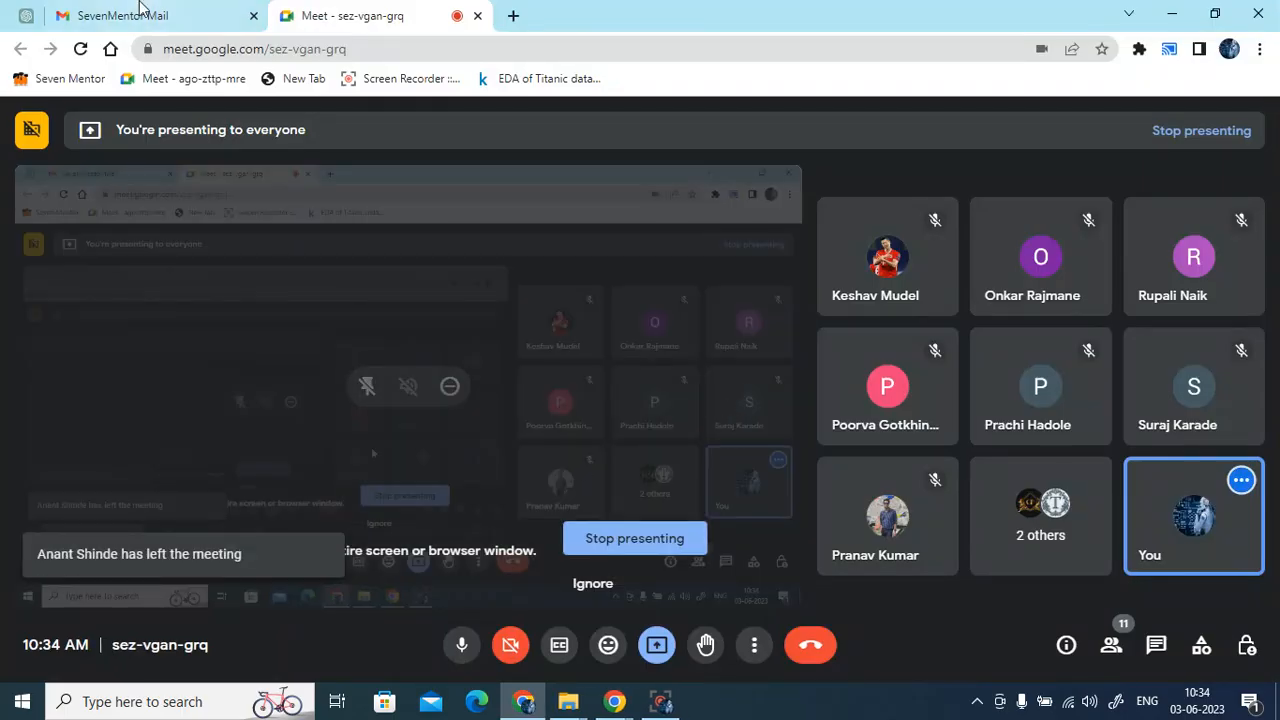
pyautogui.click(140, 8)
pyautogui.moveTo(30, 311)
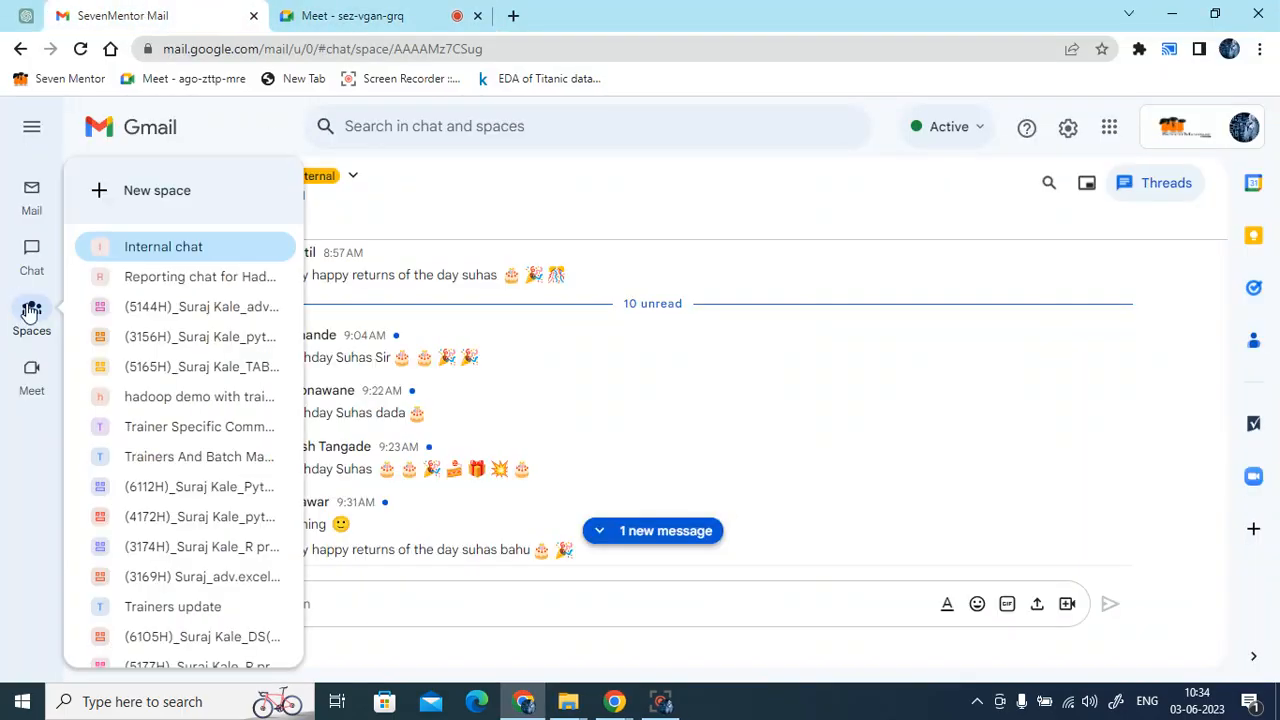
pyautogui.click(165, 313)
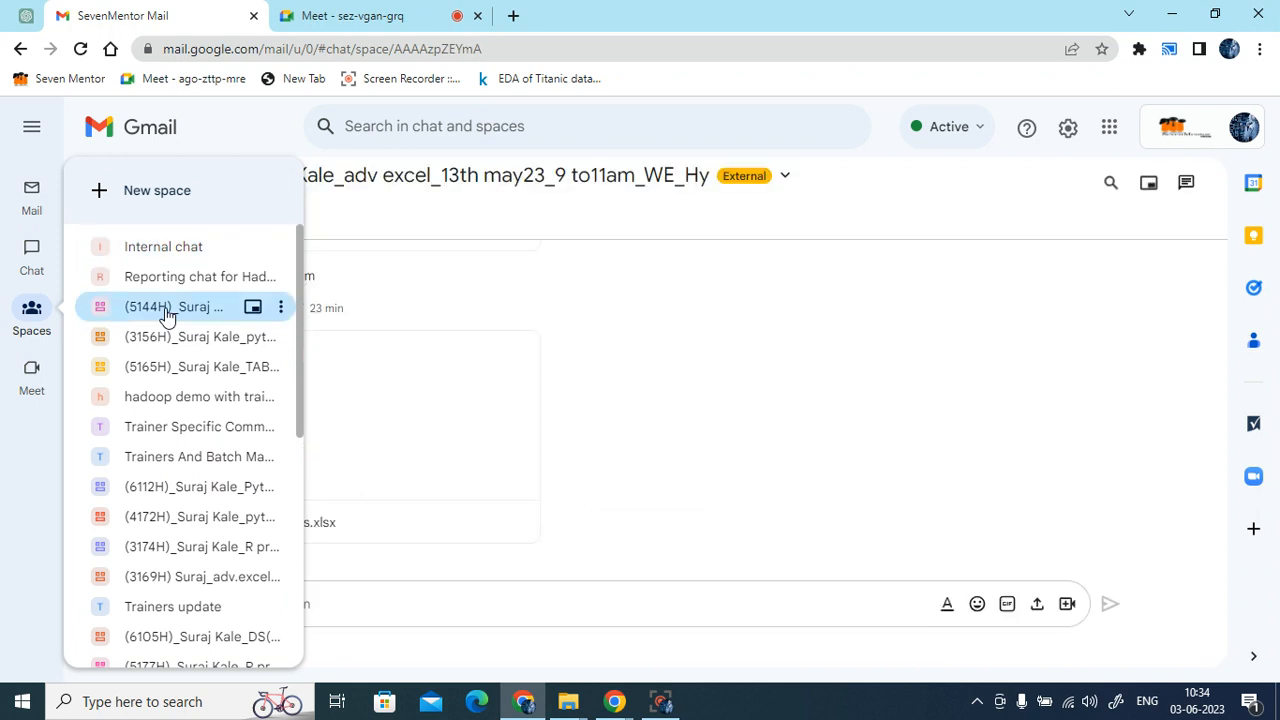
pyautogui.click(380, 15)
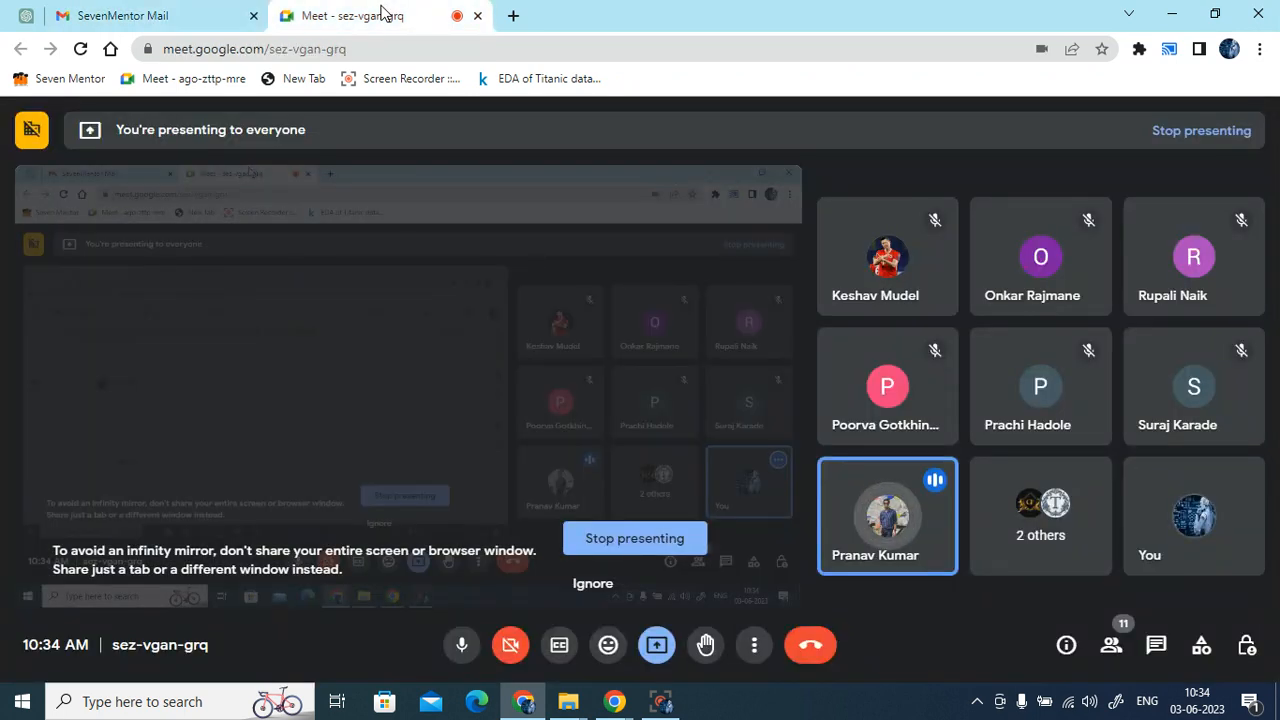
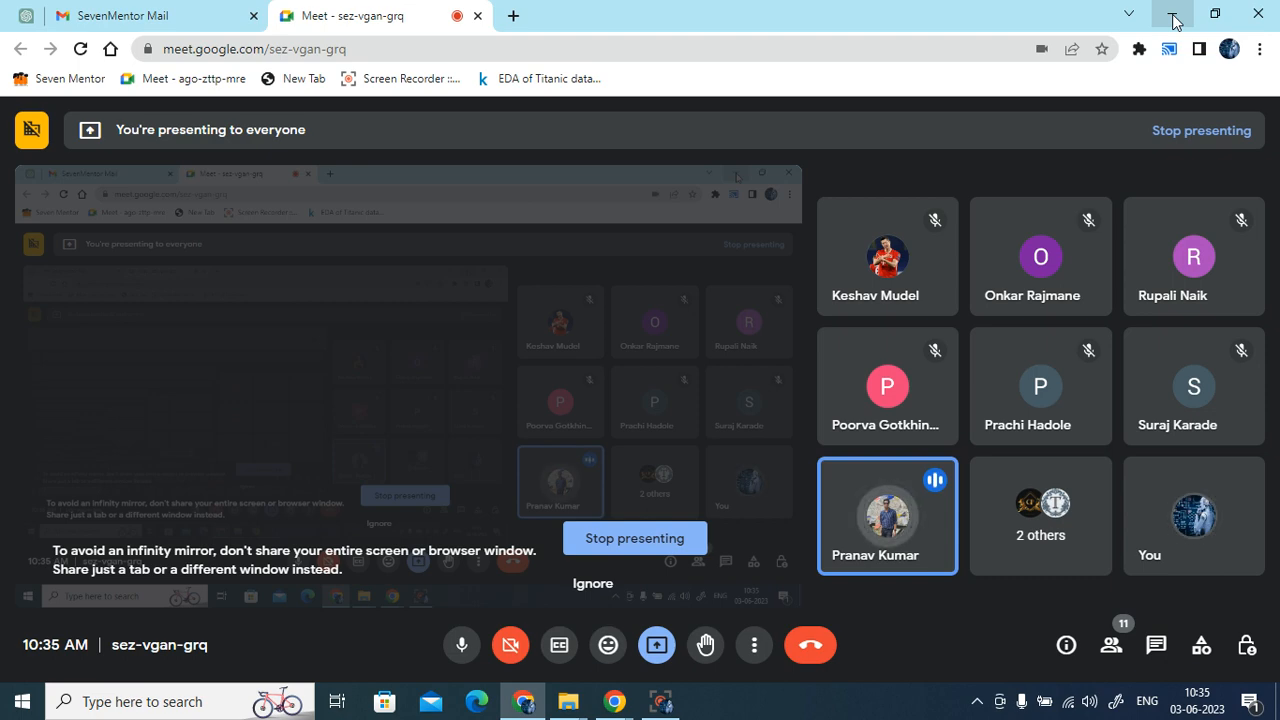
# - Minimize the Chrome window running the Meet call to reveal the Windows desktop
pyautogui.click(1173, 20)
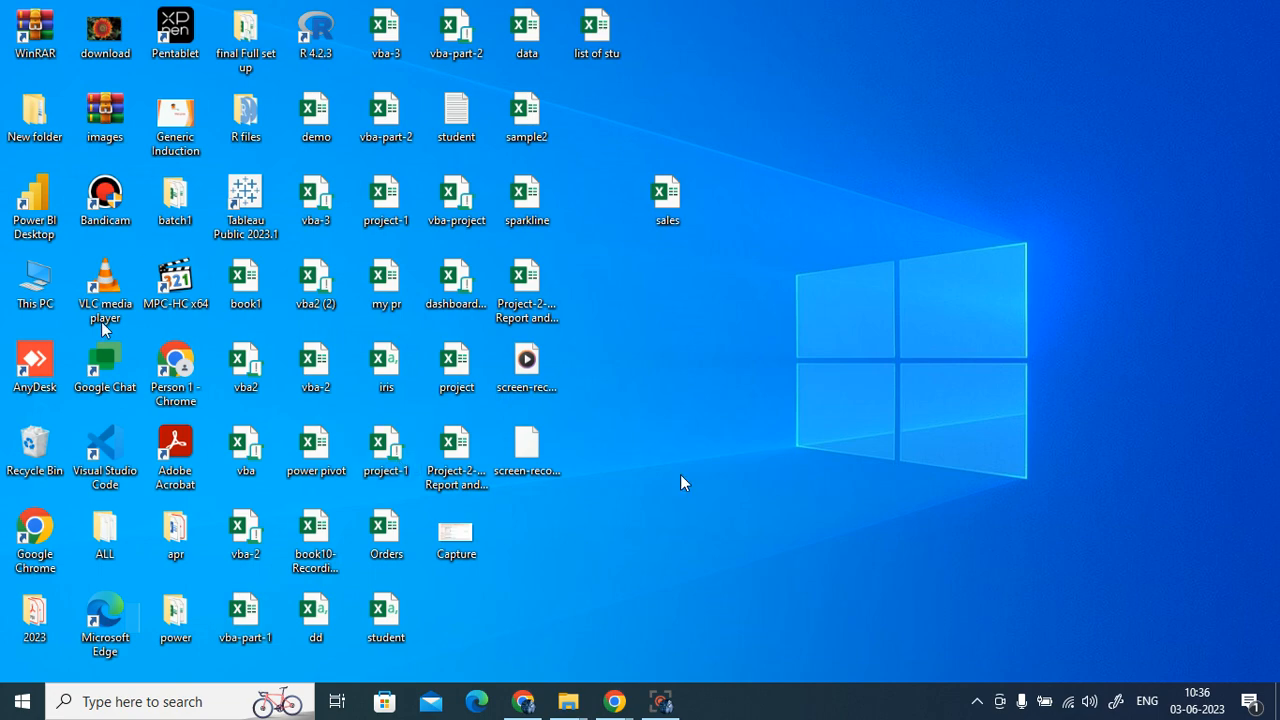
# - Open book3 from the desktop batch1 folder, then close it
pyautogui.doubleClick(176, 205)
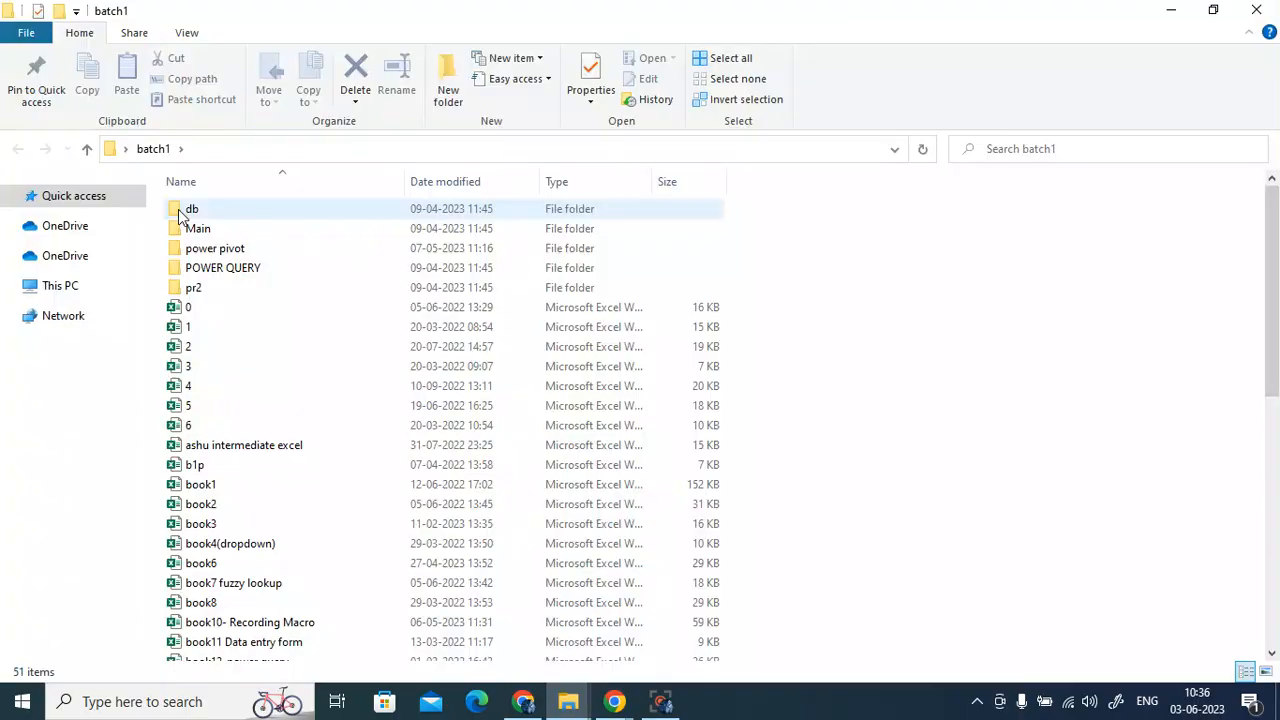
pyautogui.doubleClick(218, 524)
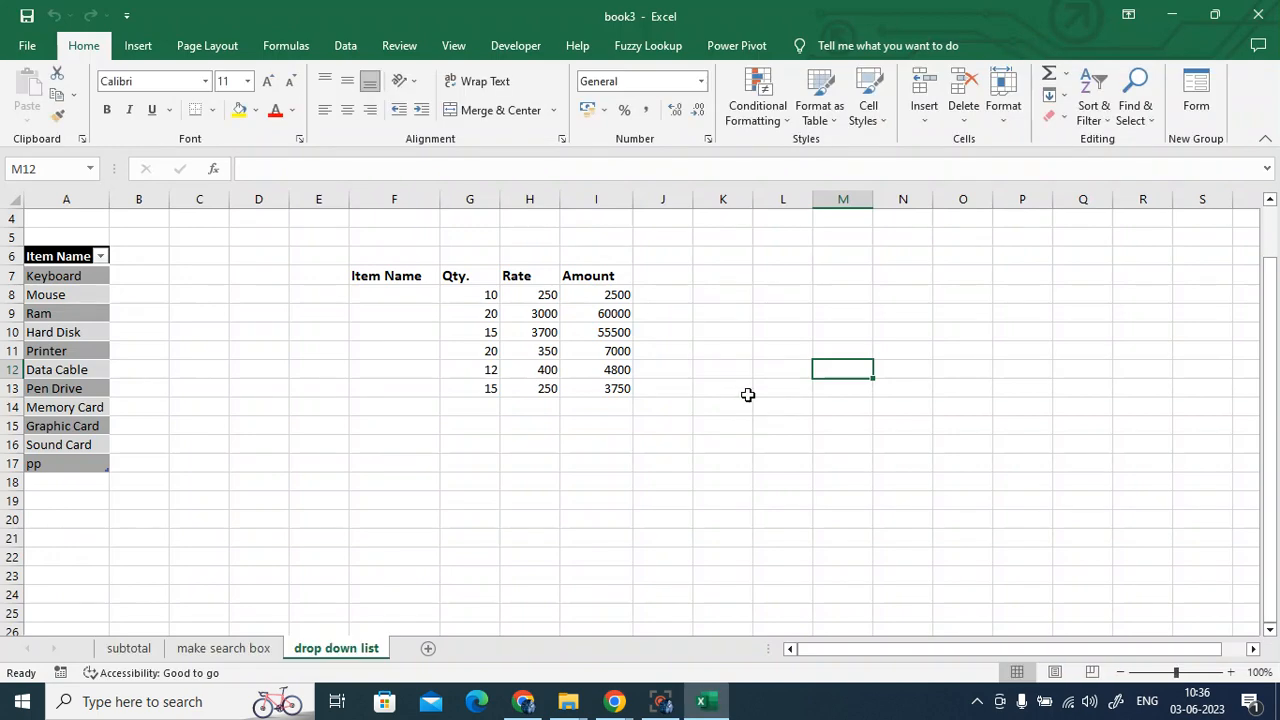
pyautogui.click(1258, 14)
# - Open and close book8, then open book6 from the batch1 folder
pyautogui.scroll(-2, 409, 491)
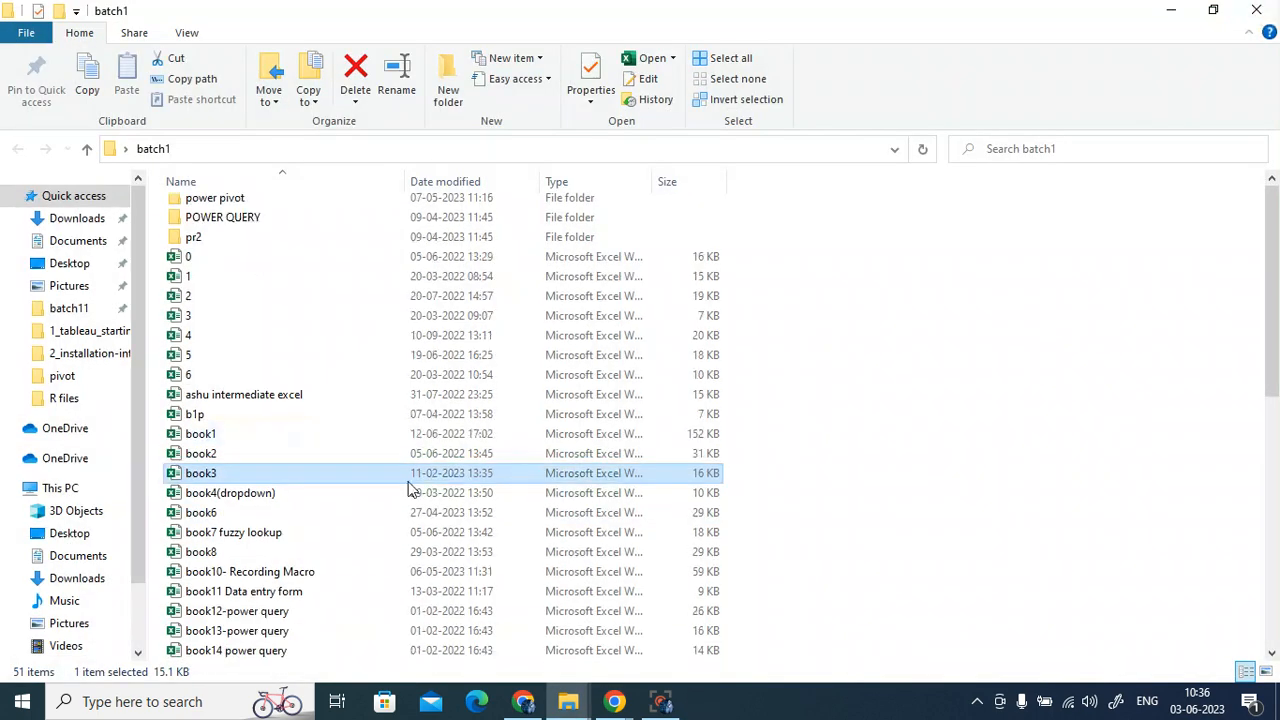
pyautogui.doubleClick(240, 494)
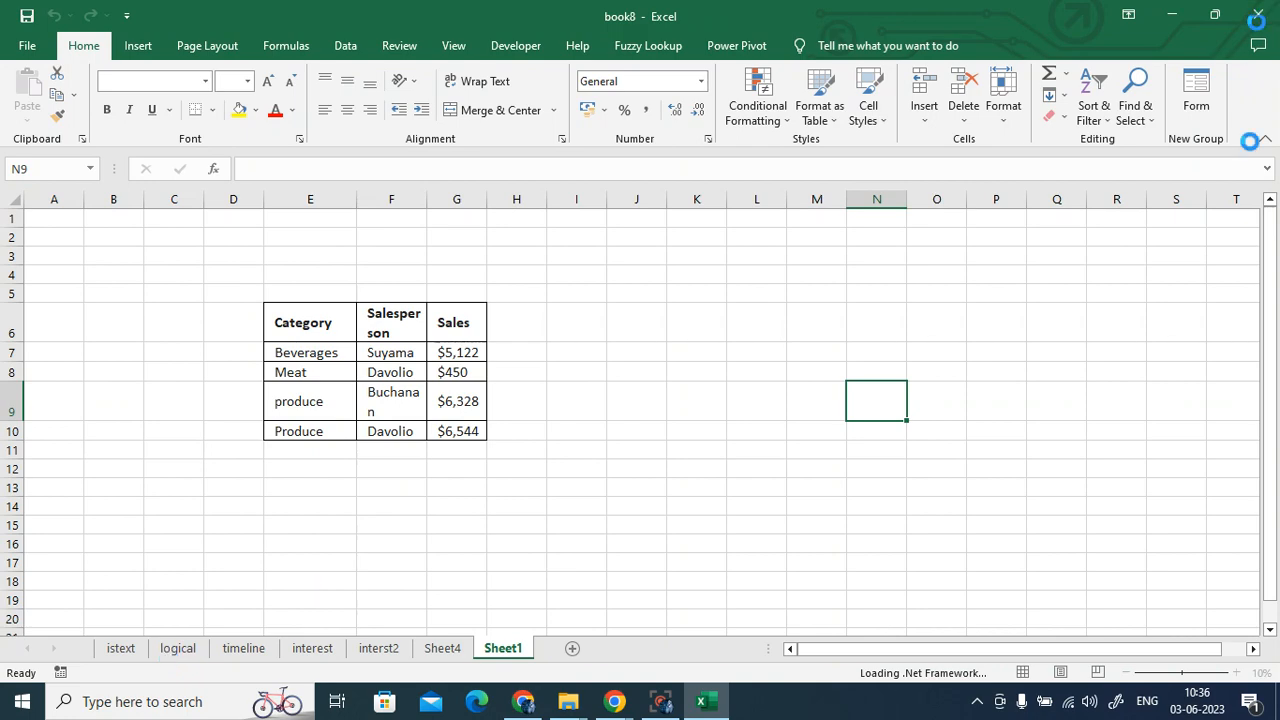
pyautogui.click(1177, 241)
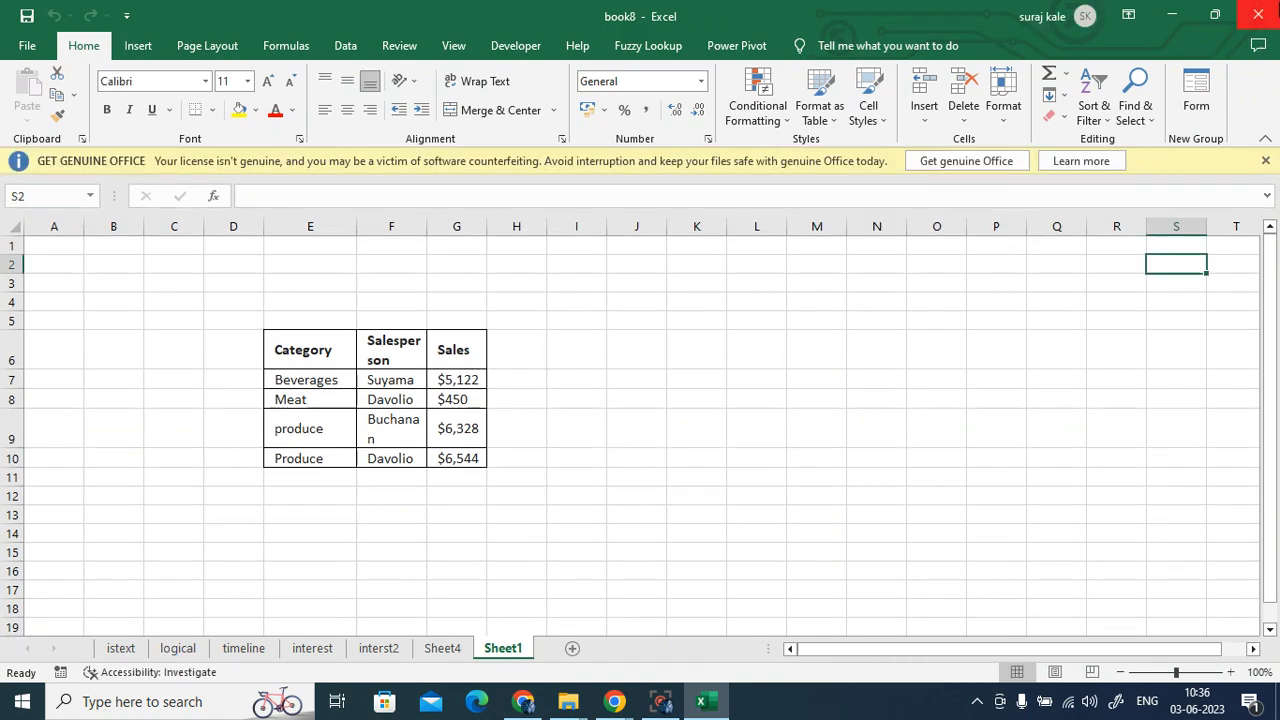
pyautogui.click(1258, 14)
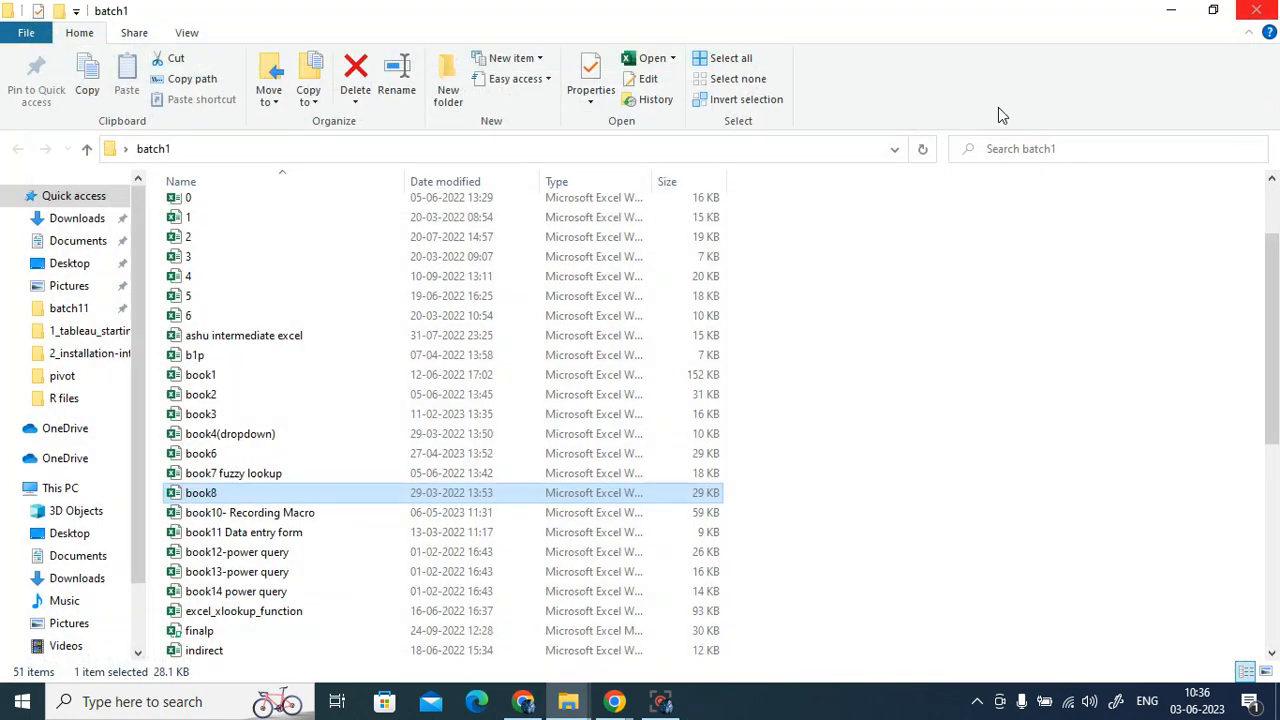
pyautogui.doubleClick(213, 455)
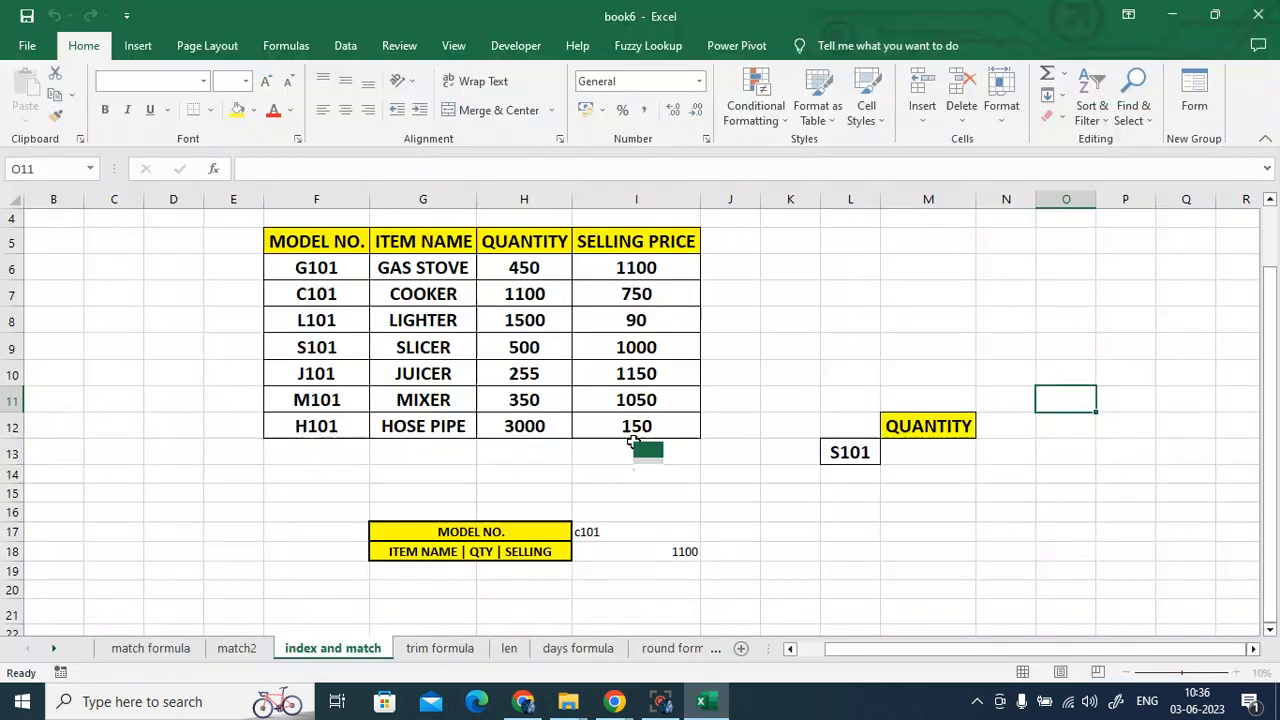
# - Switch to the 'match formula' sheet and zoom it to about 98%
pyautogui.click(178, 652)
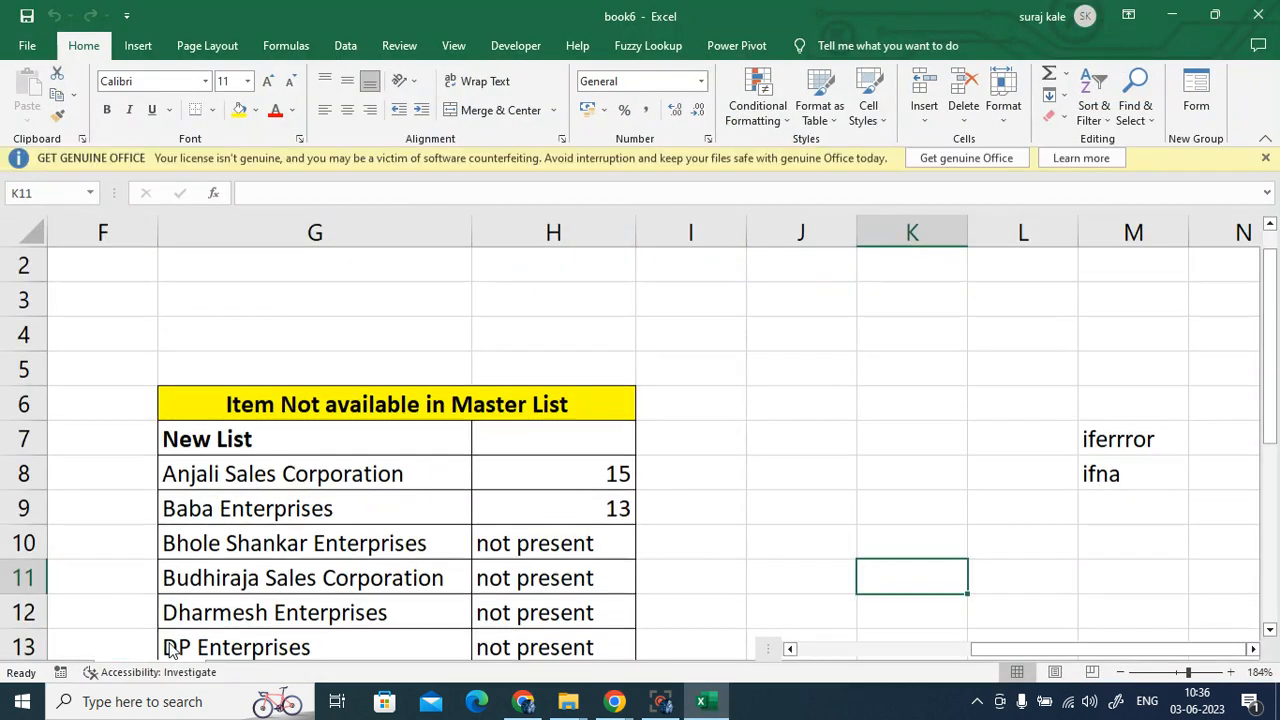
pyautogui.click(1175, 674)
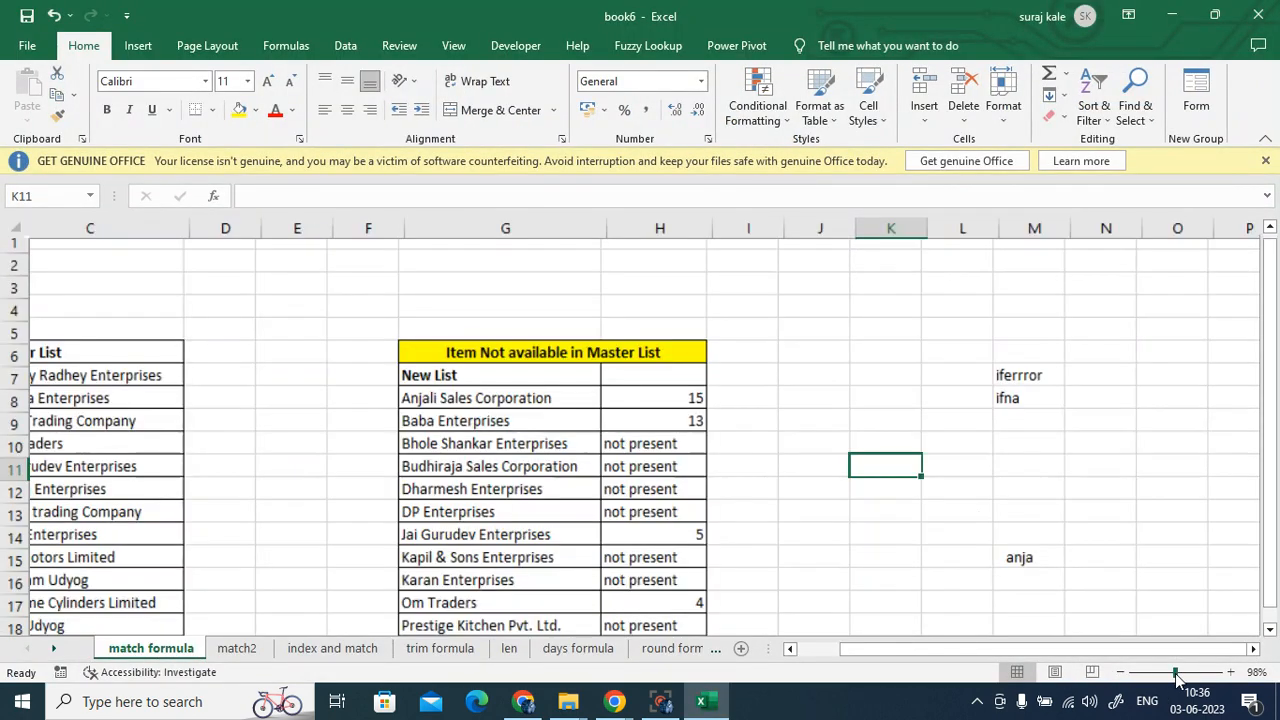
pyautogui.scroll(-2, 1006, 584)
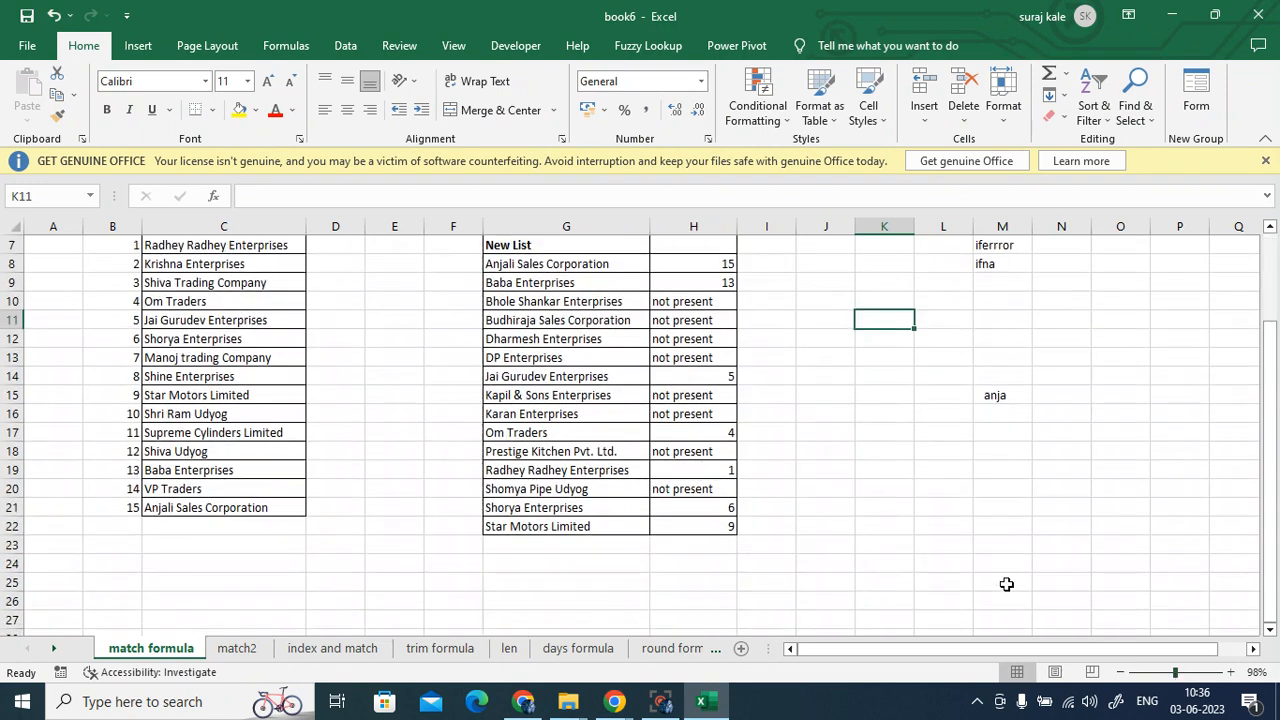
pyautogui.scroll(1, 1006, 584)
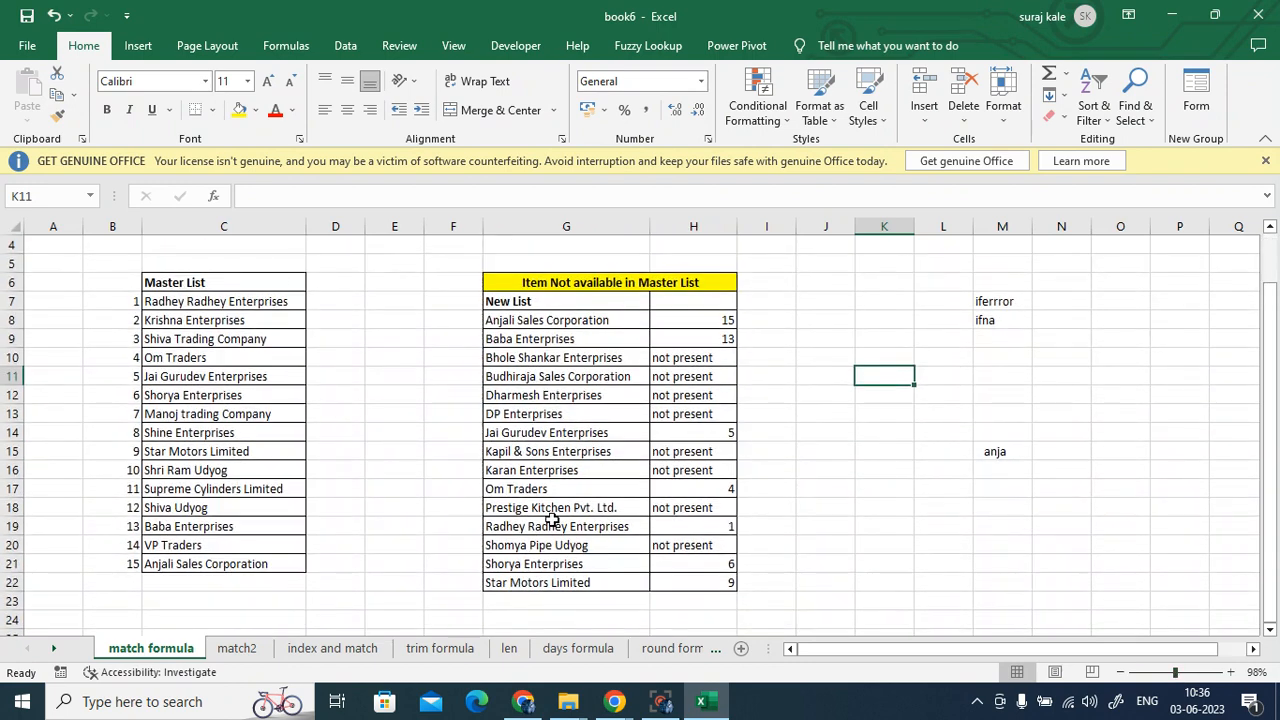
# - Highlight the Master List C7:C21 and New List G8:G22, then inspect H8's IFERROR/MATCH formula
pyautogui.moveTo(190, 304); pyautogui.dragTo(217, 563)
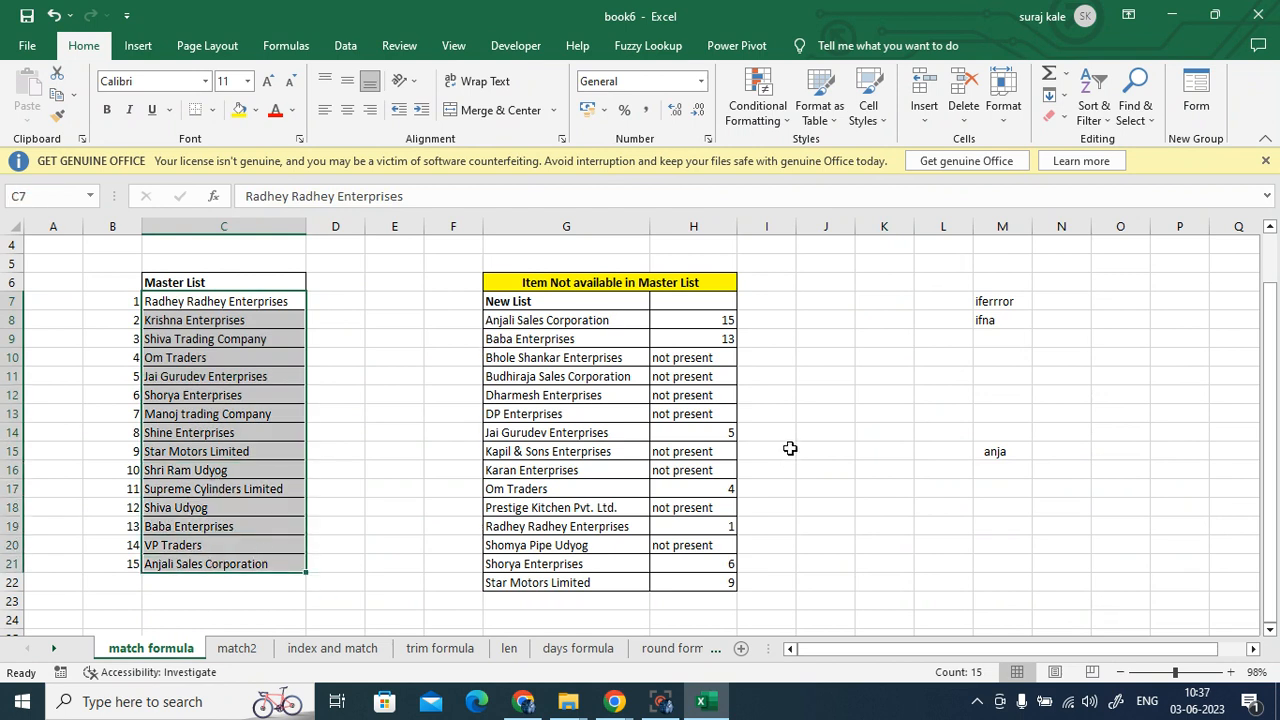
pyautogui.click(760, 450)
pyautogui.moveTo(526, 321); pyautogui.dragTo(541, 578)
pyautogui.click(577, 321)
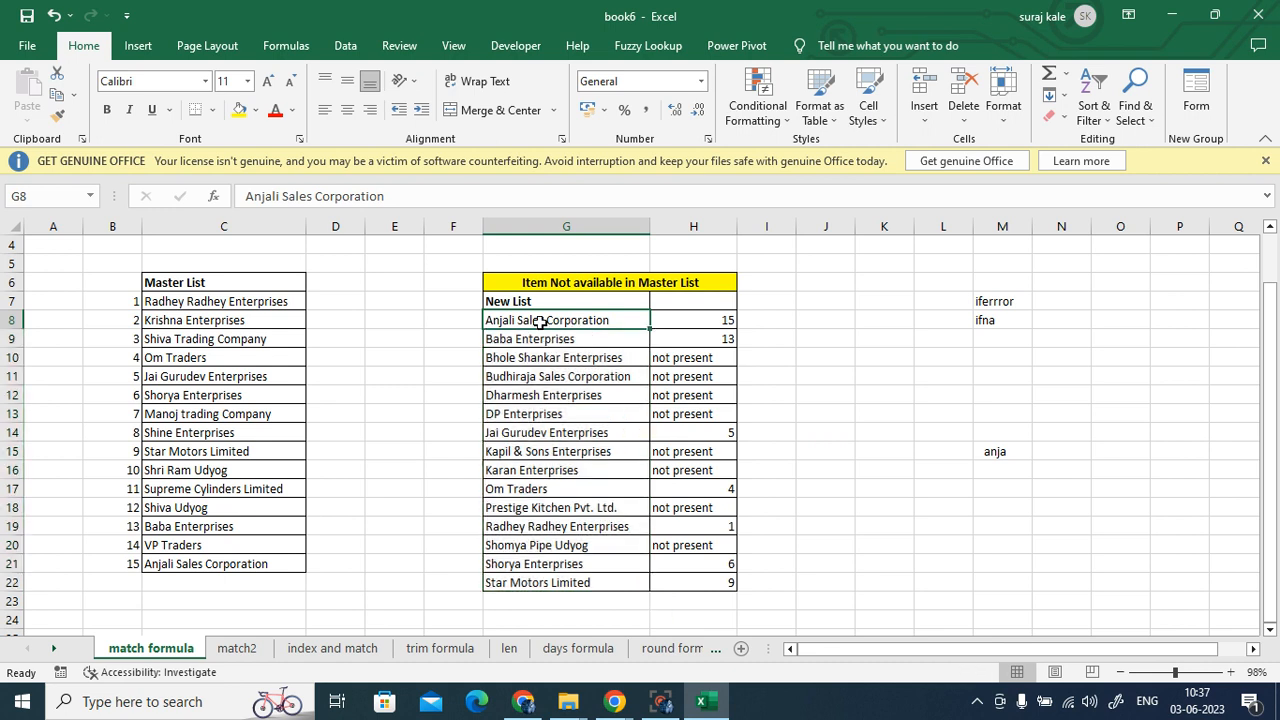
pyautogui.moveTo(543, 320); pyautogui.dragTo(547, 568)
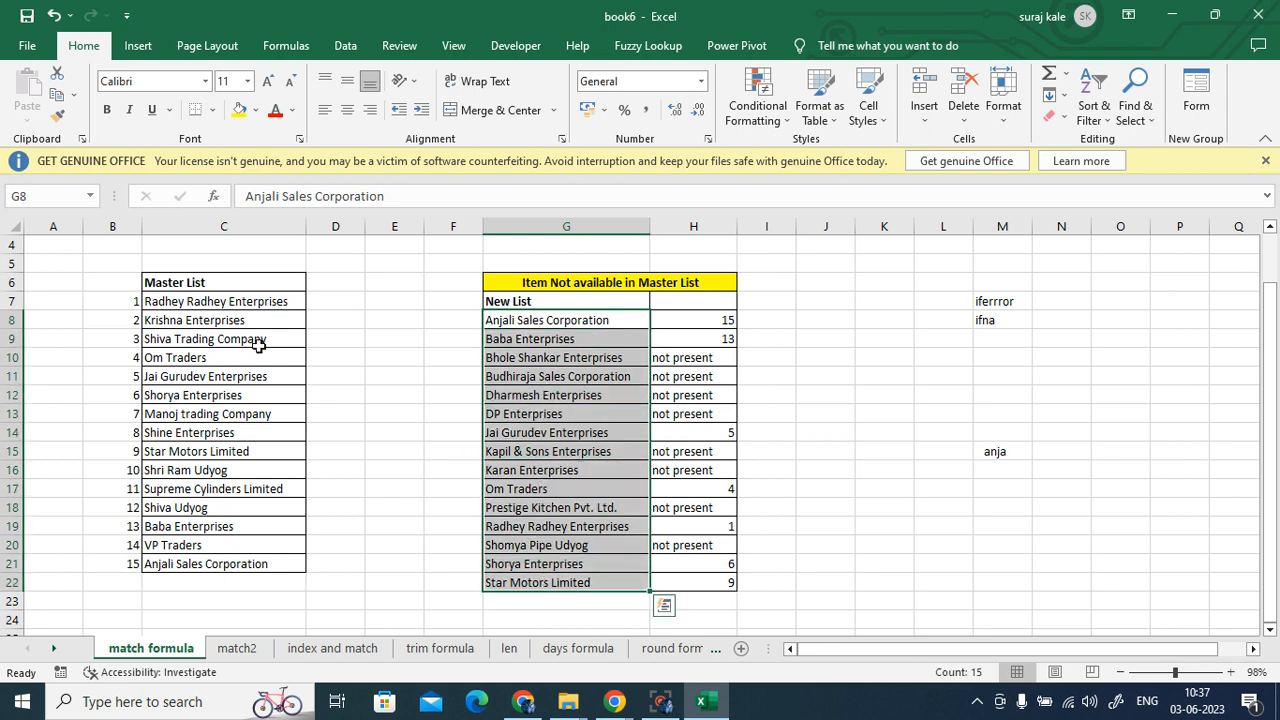
pyautogui.moveTo(232, 305); pyautogui.dragTo(228, 563)
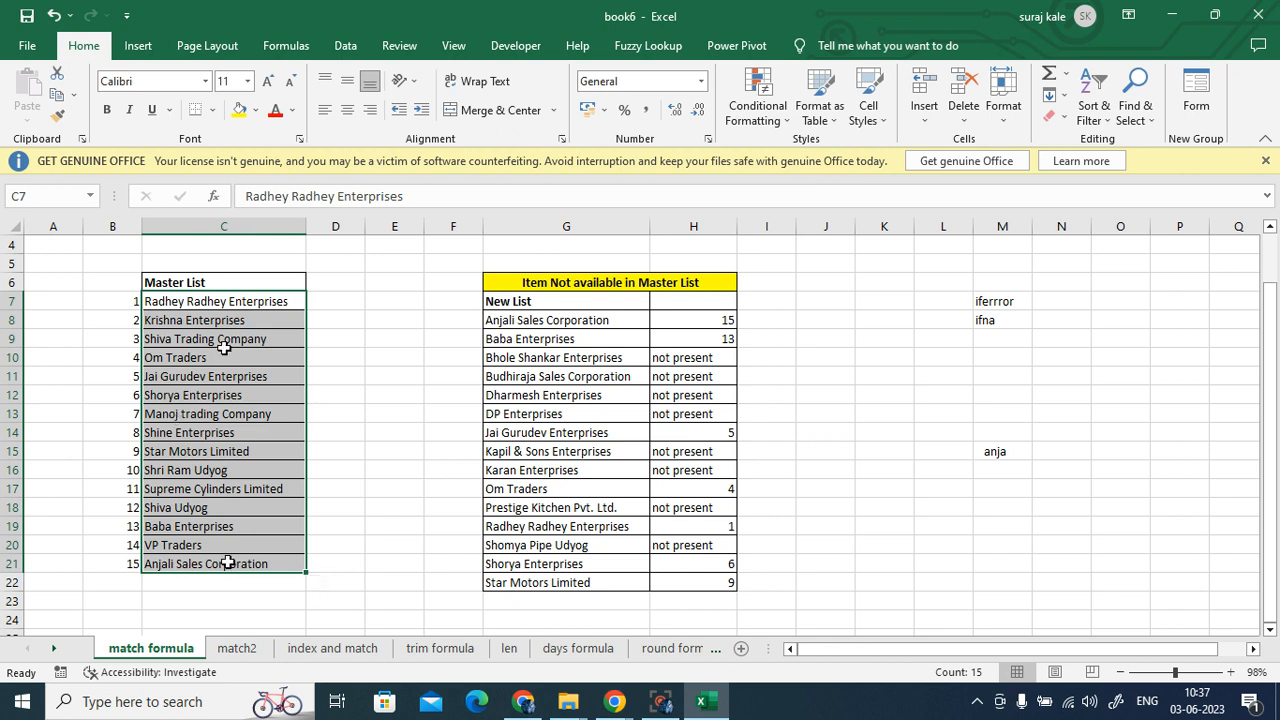
pyautogui.moveTo(525, 327); pyautogui.dragTo(525, 584)
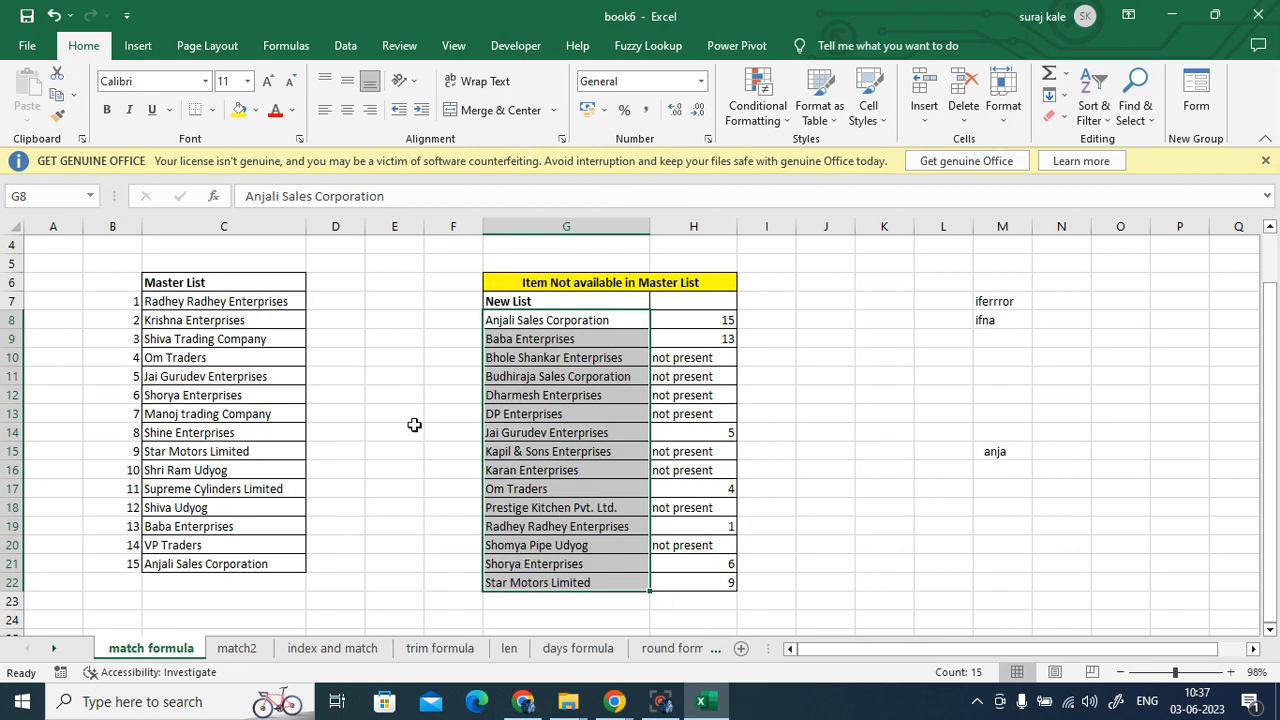
pyautogui.click(707, 321)
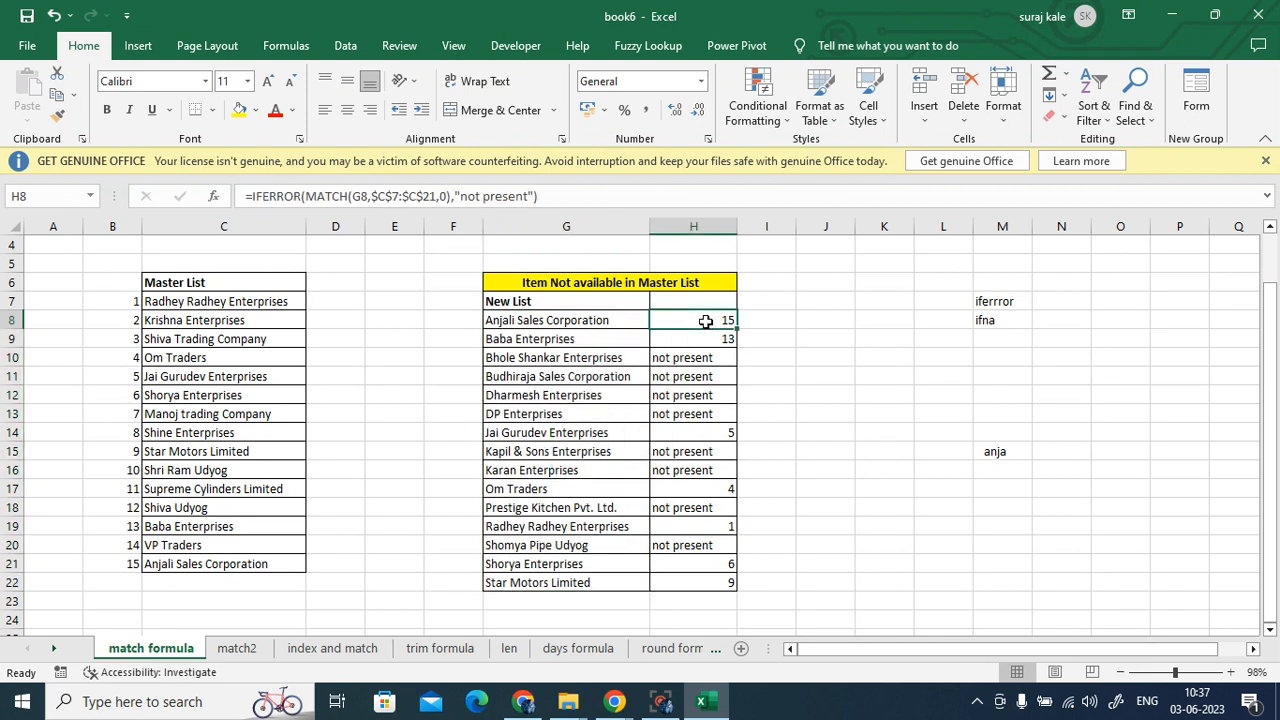
# - Enter =MATCH(G8,$C$7:$C$21,0) in I8, with the lookup range made absolute
pyautogui.click(775, 321)
pyautogui.write('=')
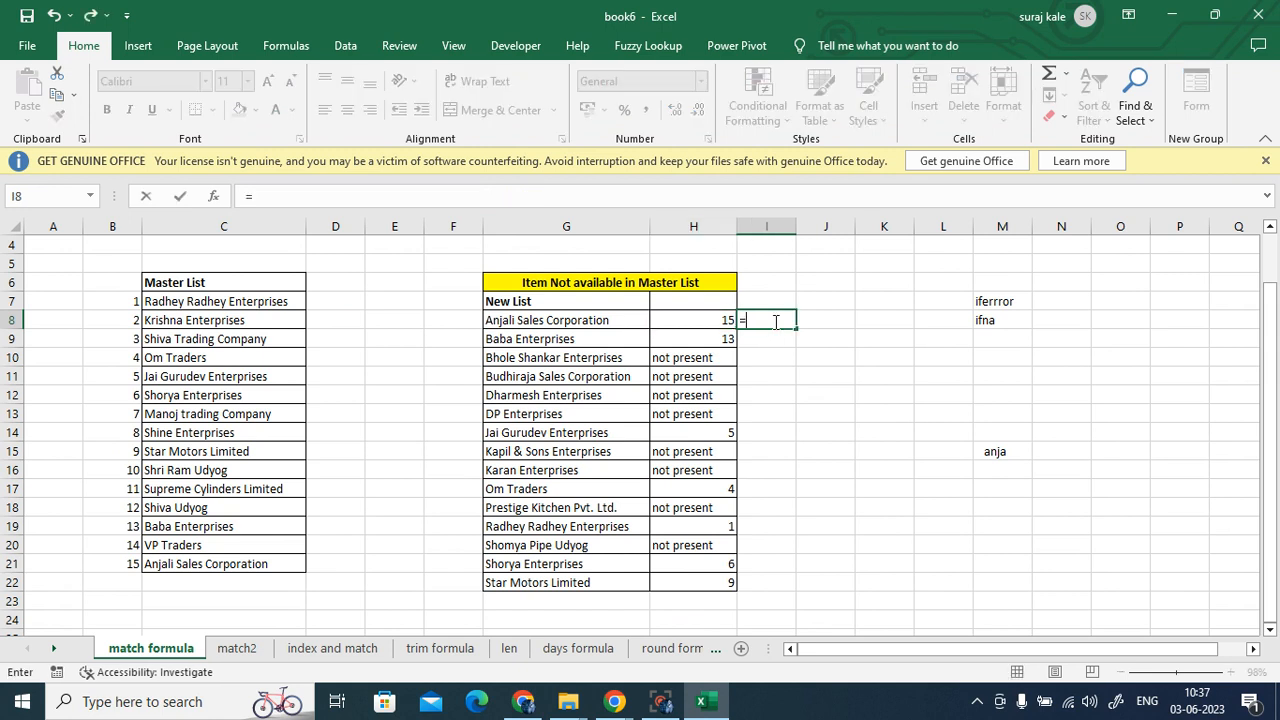
pyautogui.write('matc')
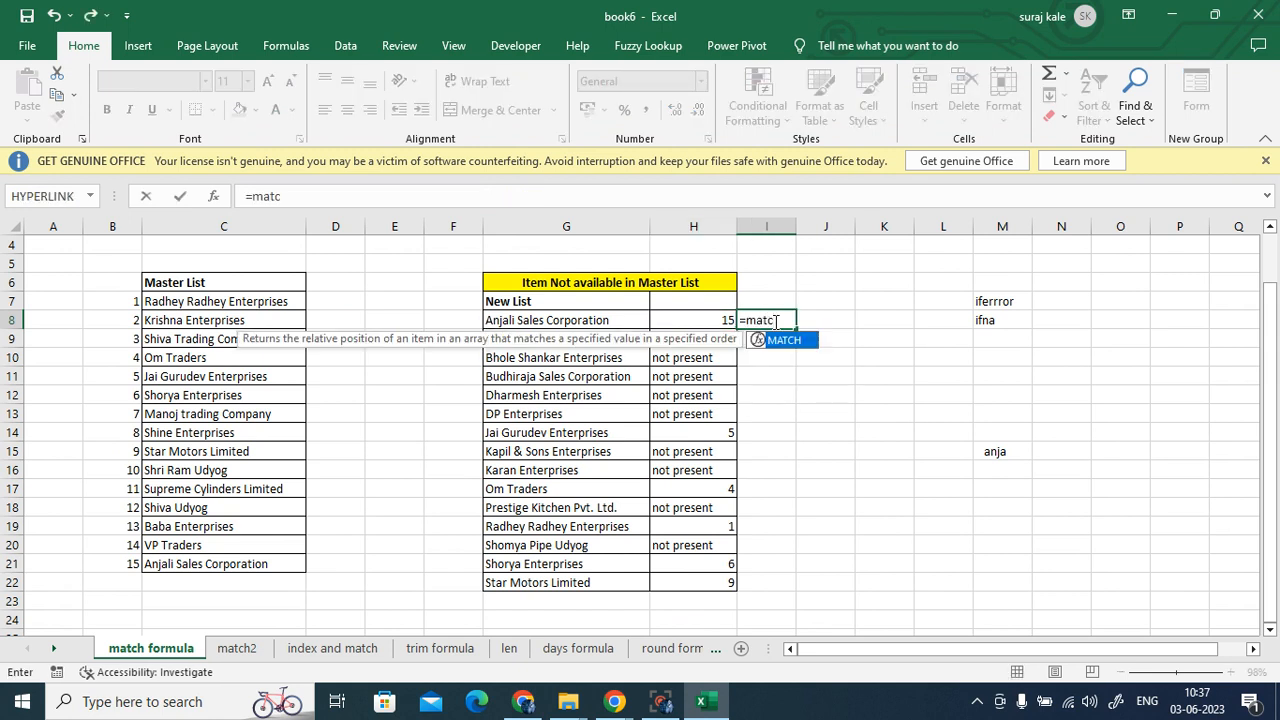
pyautogui.doubleClick(784, 341)
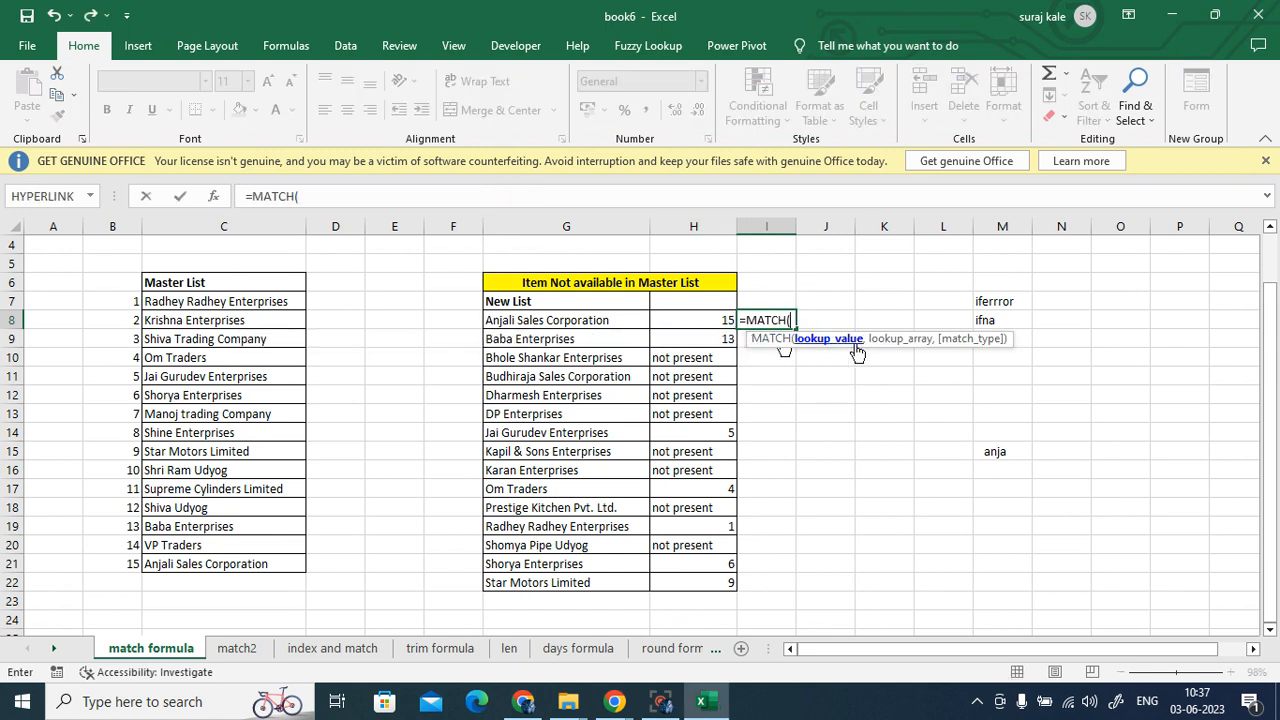
pyautogui.click(540, 324)
pyautogui.write(',')
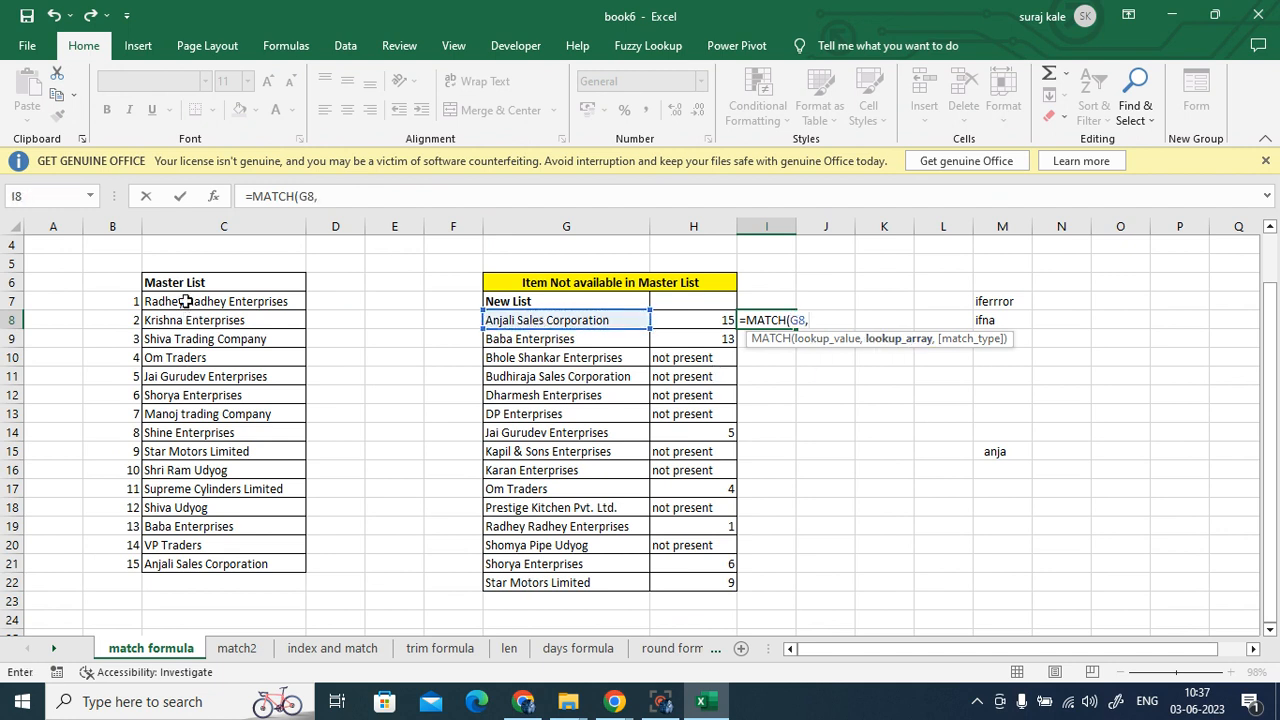
pyautogui.moveTo(186, 301); pyautogui.dragTo(218, 566)
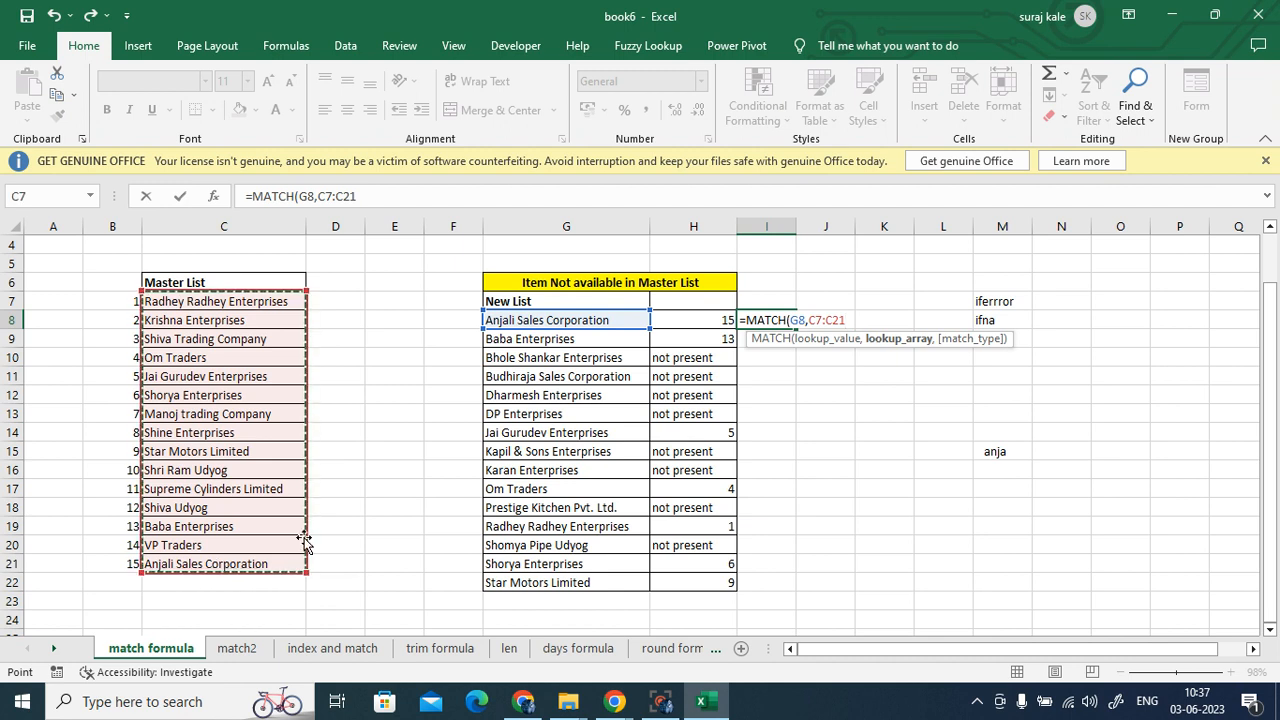
pyautogui.press('F4')
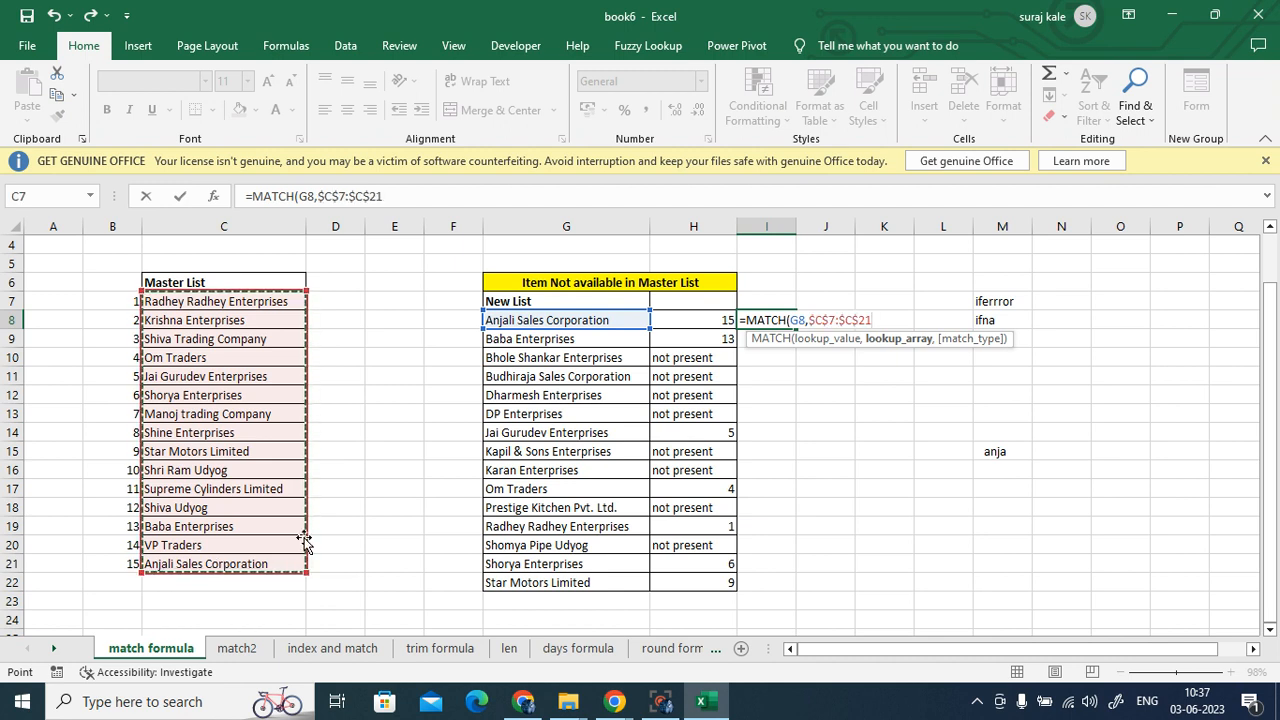
pyautogui.write(',0')
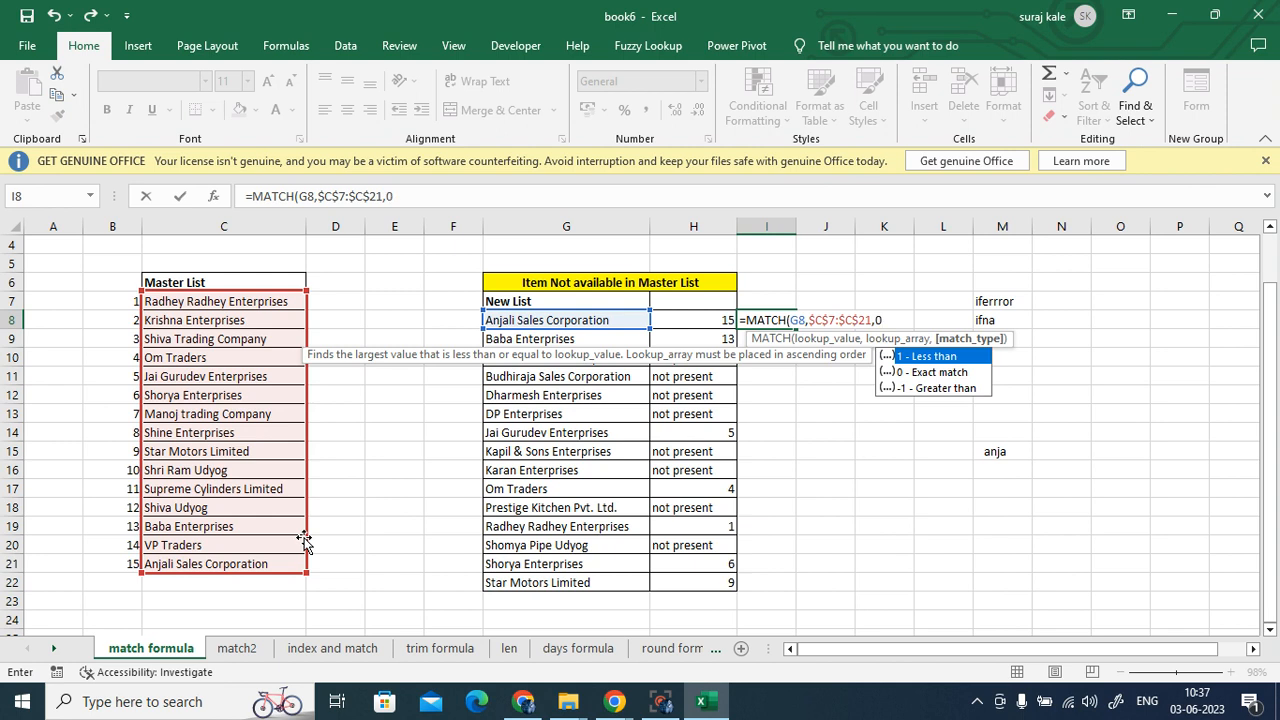
pyautogui.write(')')
pyautogui.press('Return')
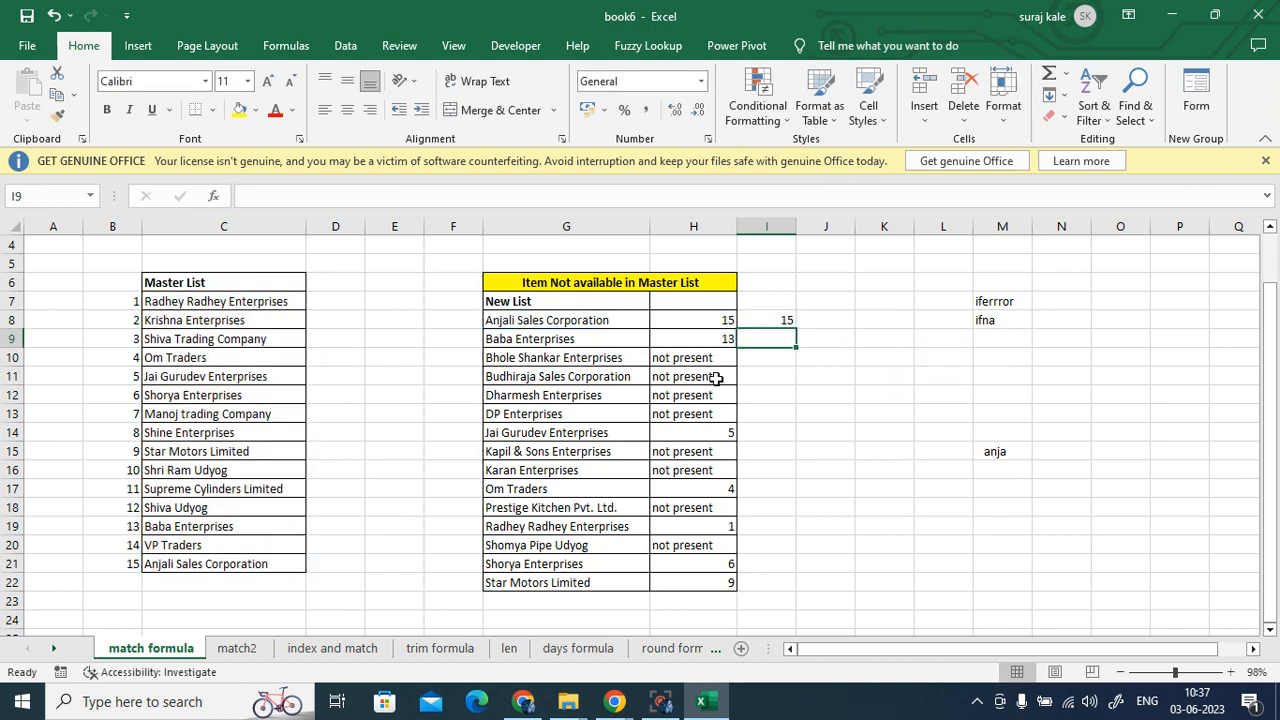
# - Fill the I8 MATCH formula down to I22 and check the copied results
pyautogui.click(772, 316)
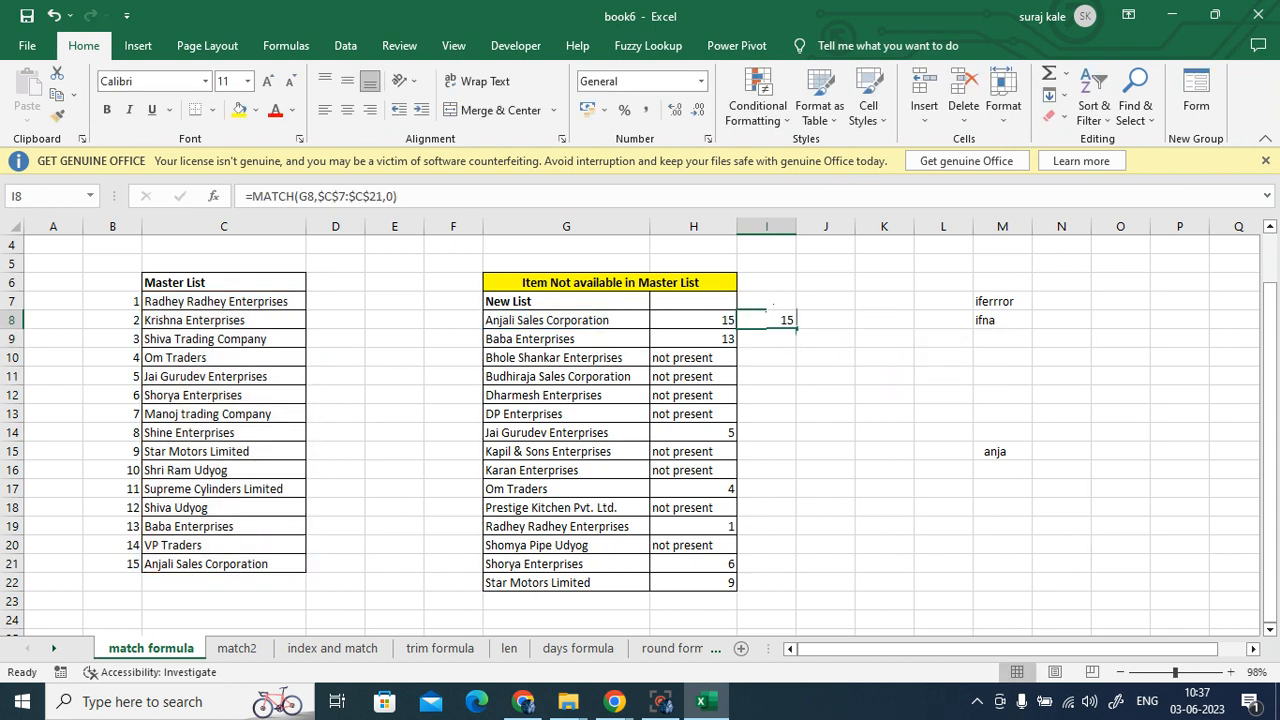
pyautogui.click(166, 564)
pyautogui.click(780, 322)
pyautogui.doubleClick(794, 333)
pyautogui.click(884, 526)
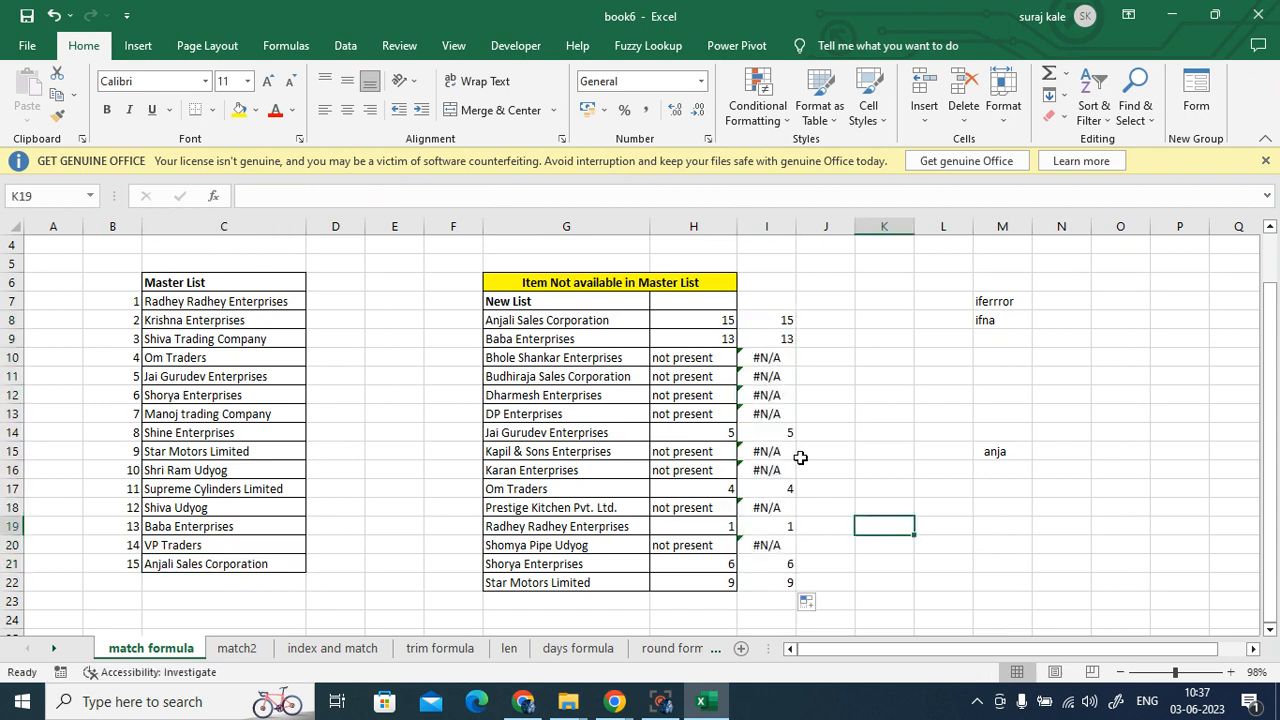
pyautogui.click(789, 430)
pyautogui.click(790, 492)
# - Compare column I with H8, then re-commit =IFERROR(MATCH(G8,$C$7:$C$21,0),"not present") in H8
pyautogui.click(785, 524)
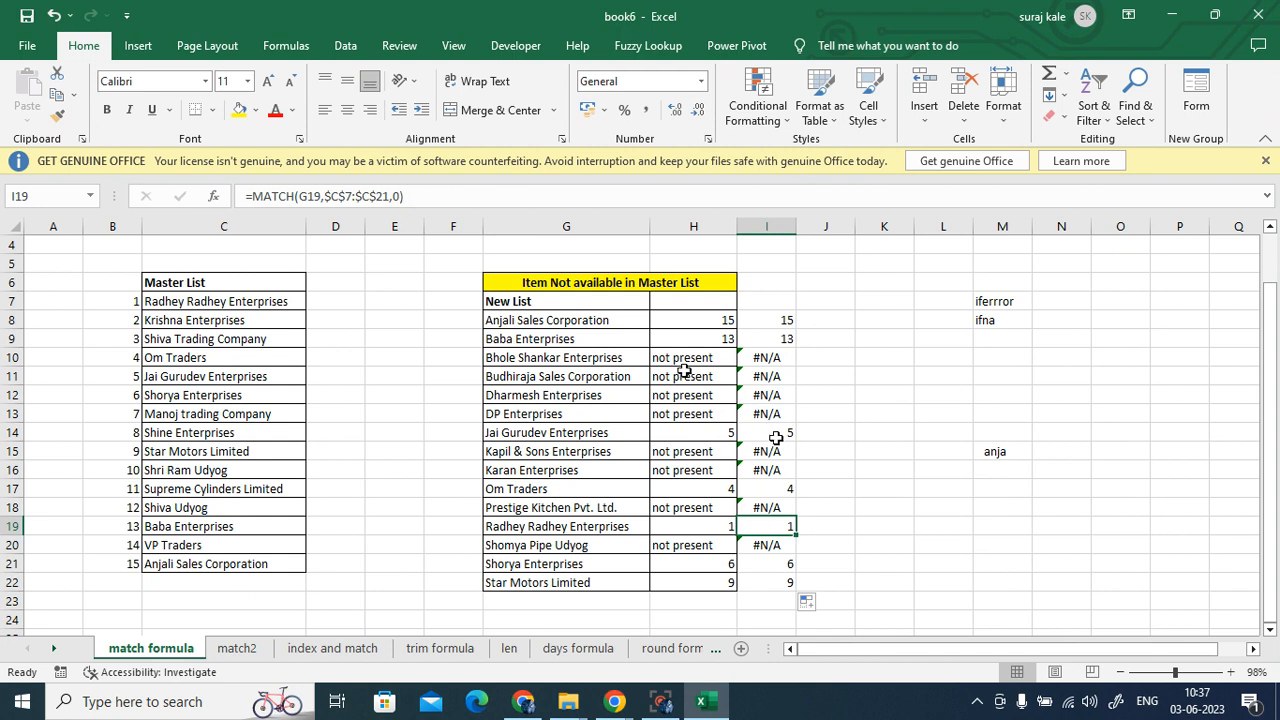
pyautogui.click(690, 320)
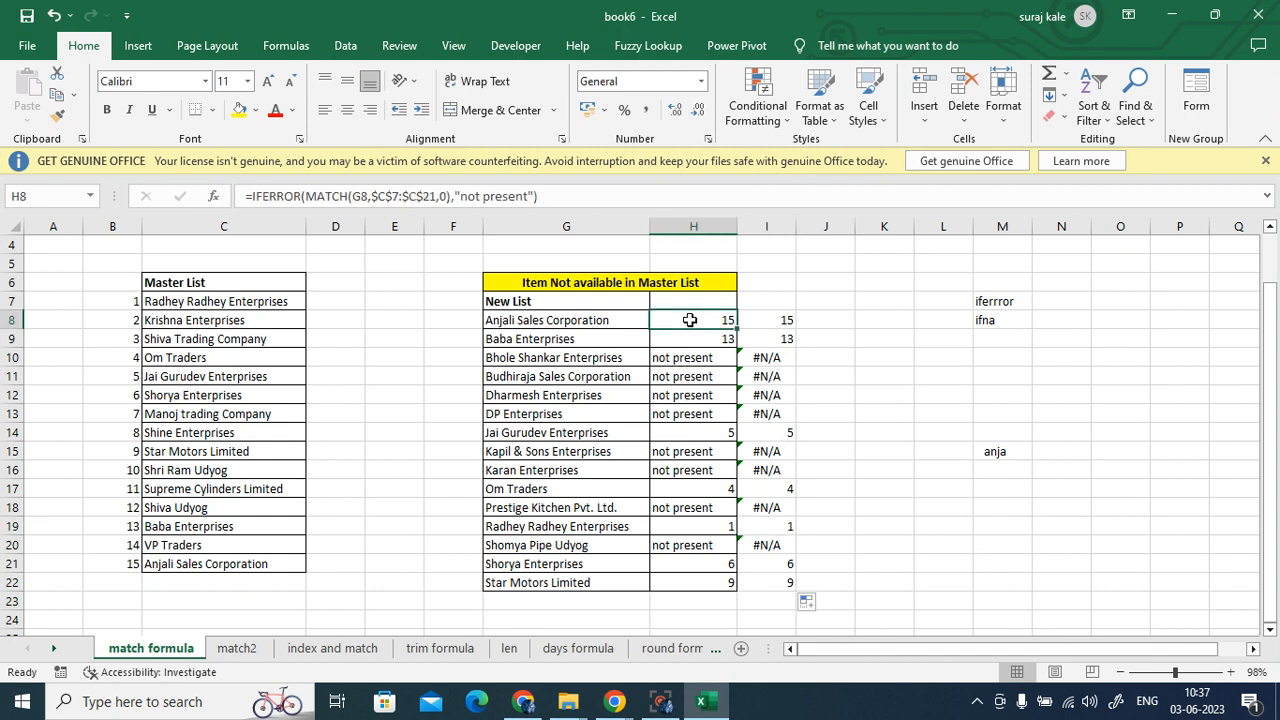
pyautogui.doubleClick(690, 320)
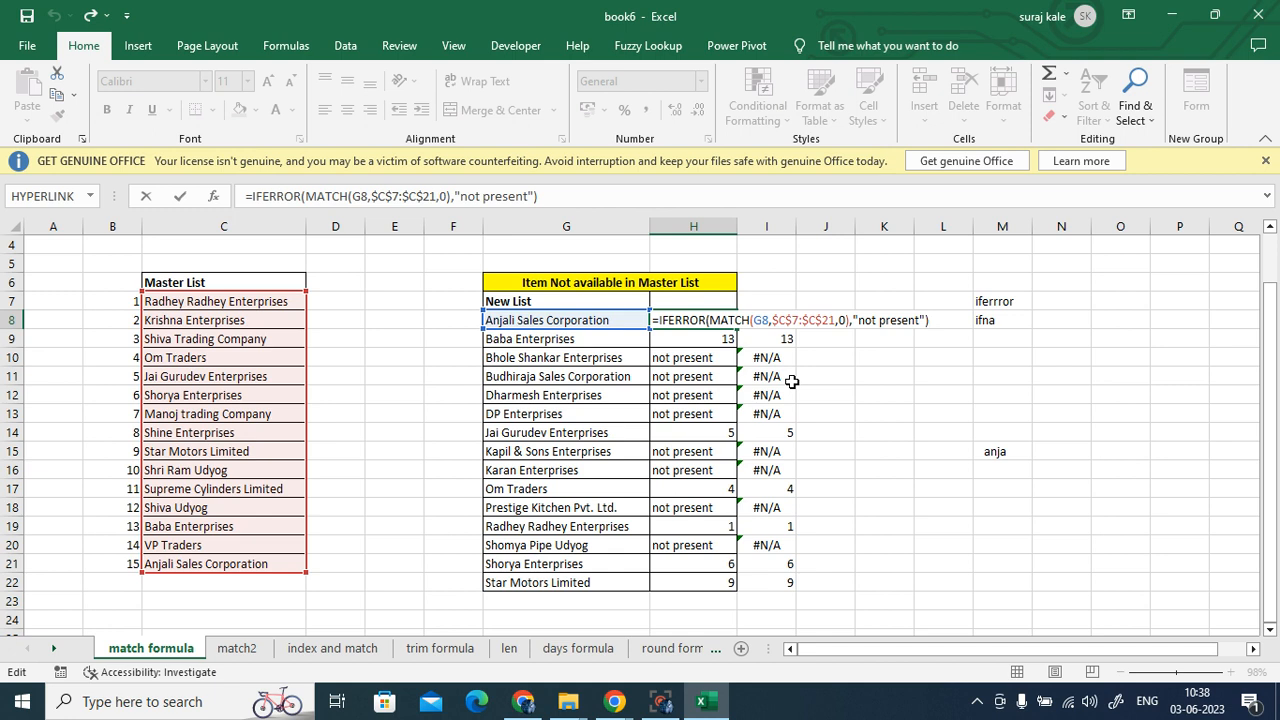
pyautogui.hotkey('ctrl', 'Return')
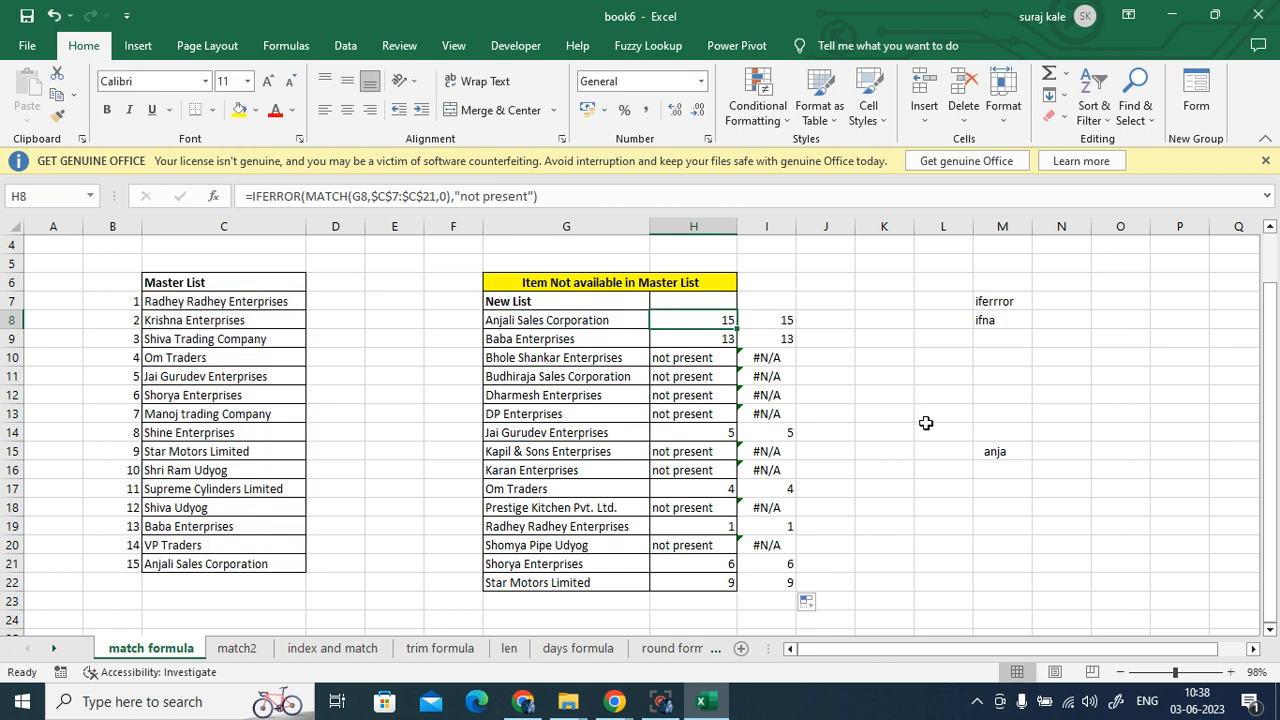
pyautogui.click(926, 423)
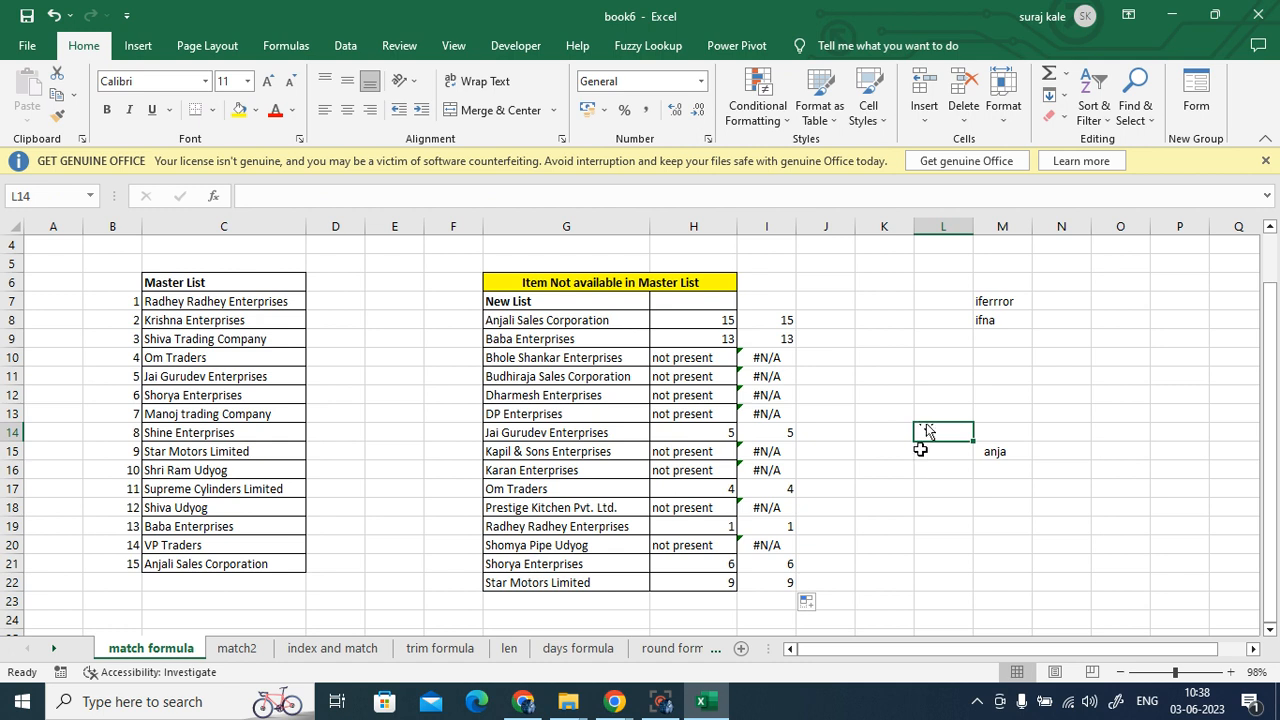
# - Minimize the Meet and Excel windows to reach the batch1 folder
pyautogui.click(537, 712)
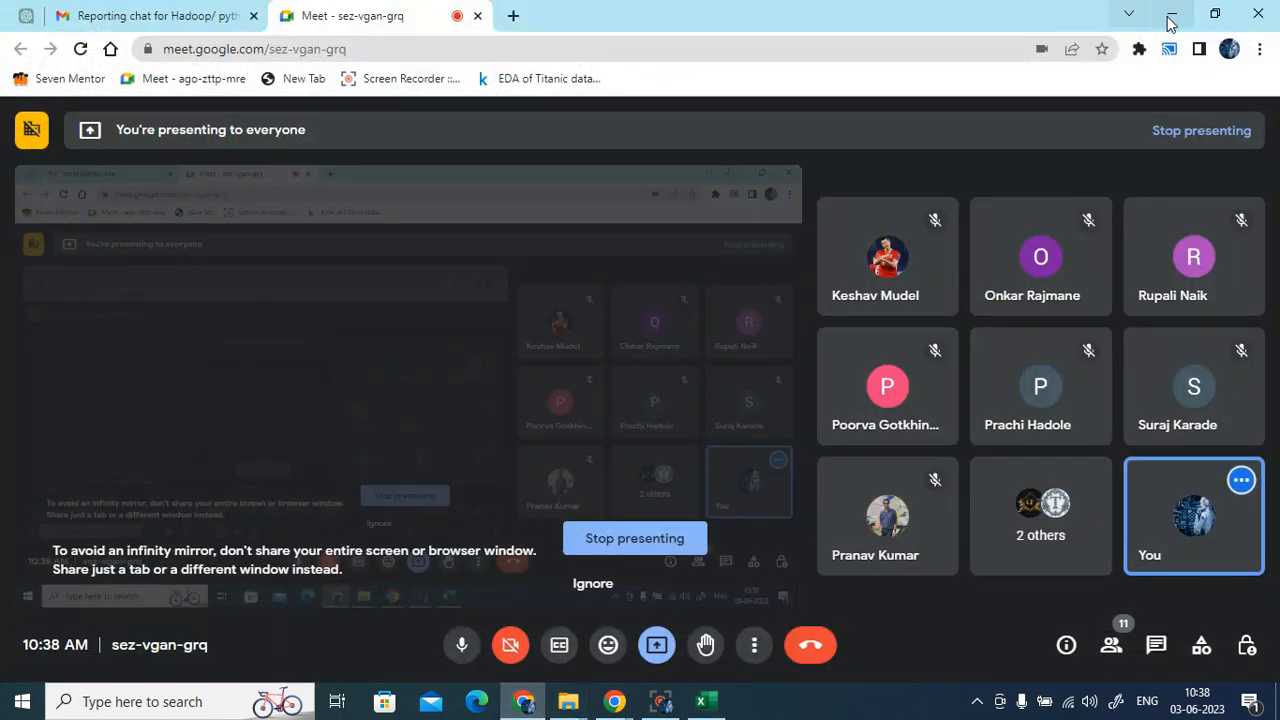
pyautogui.click(1170, 15)
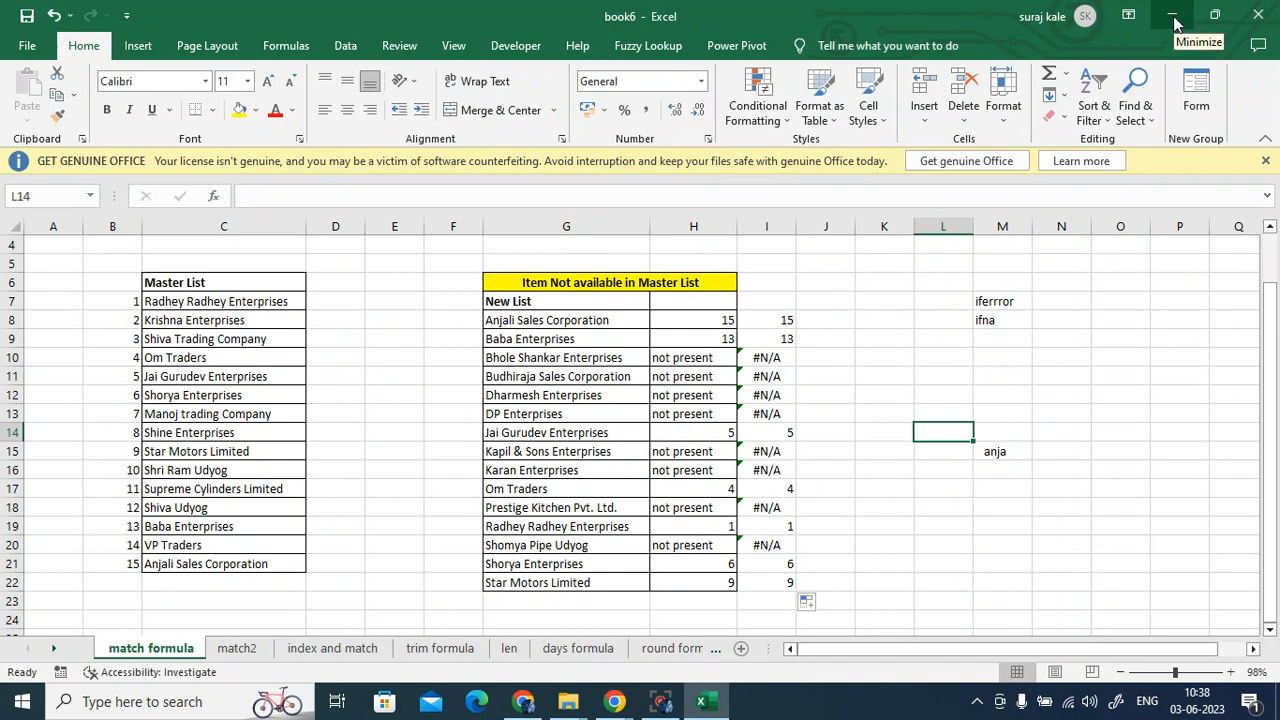
pyautogui.click(1175, 22)
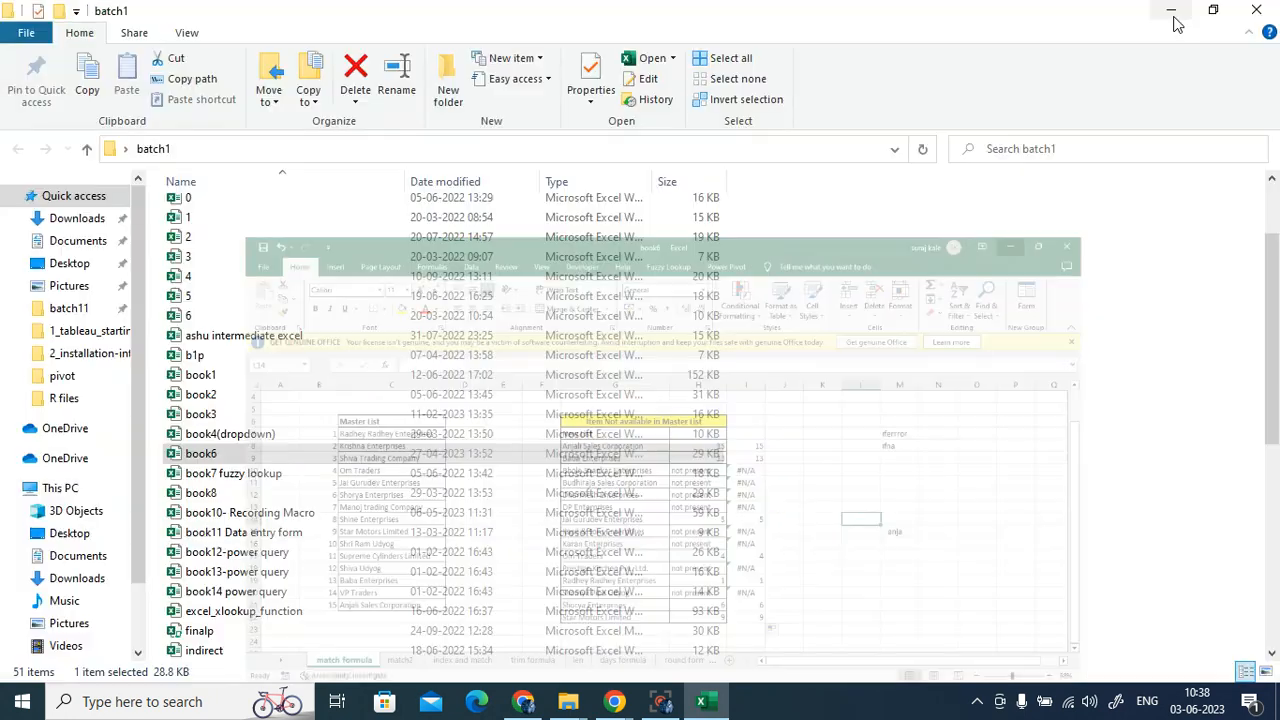
# - Open book4(dropdown) from batch1 and look over Sheet2's order table and Sheet1's item list
pyautogui.click(205, 414)
pyautogui.doubleClick(222, 434)
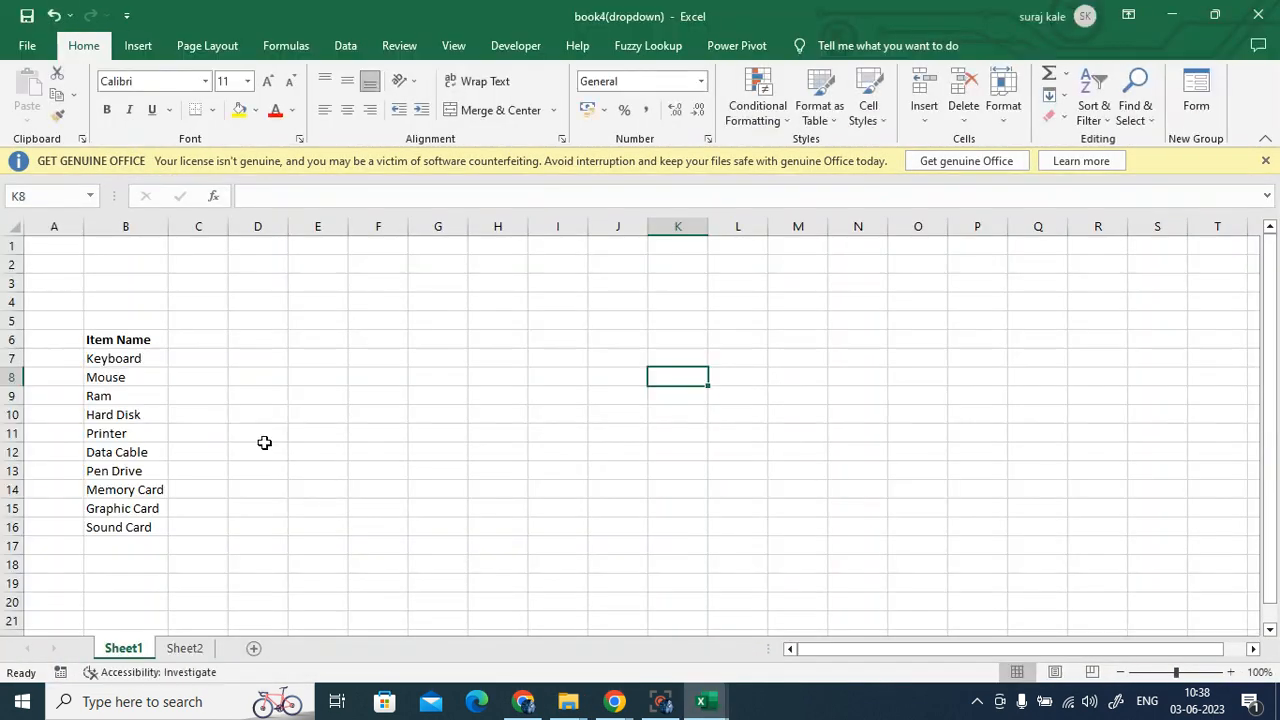
pyautogui.click(437, 480)
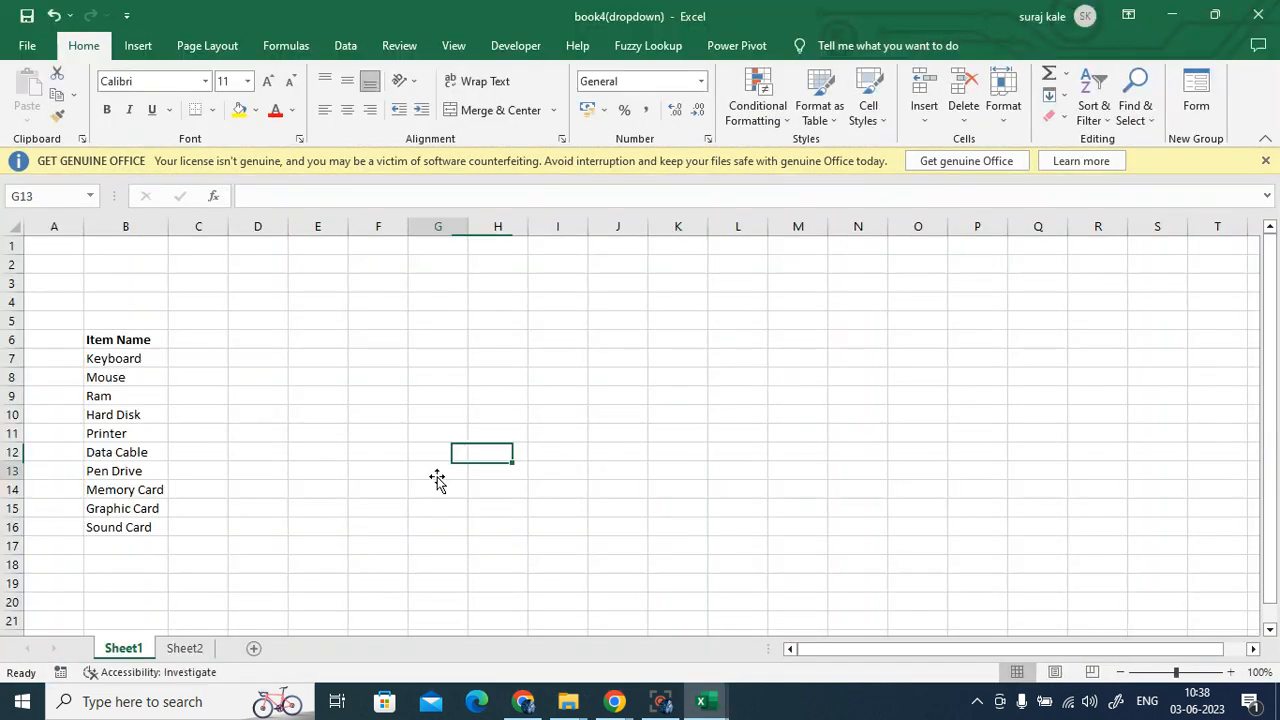
pyautogui.click(184, 650)
pyautogui.click(124, 650)
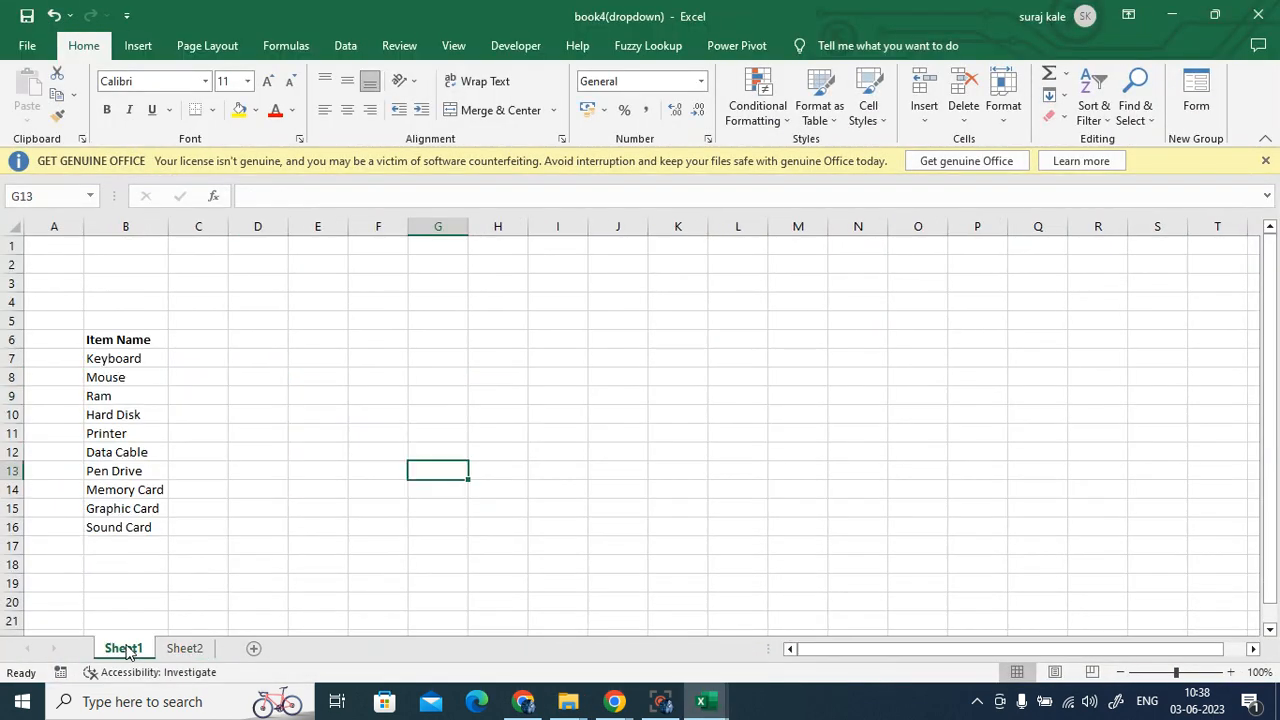
# - Close book4(dropdown) and switch to the Gmail chat space in the browser
pyautogui.click(1258, 16)
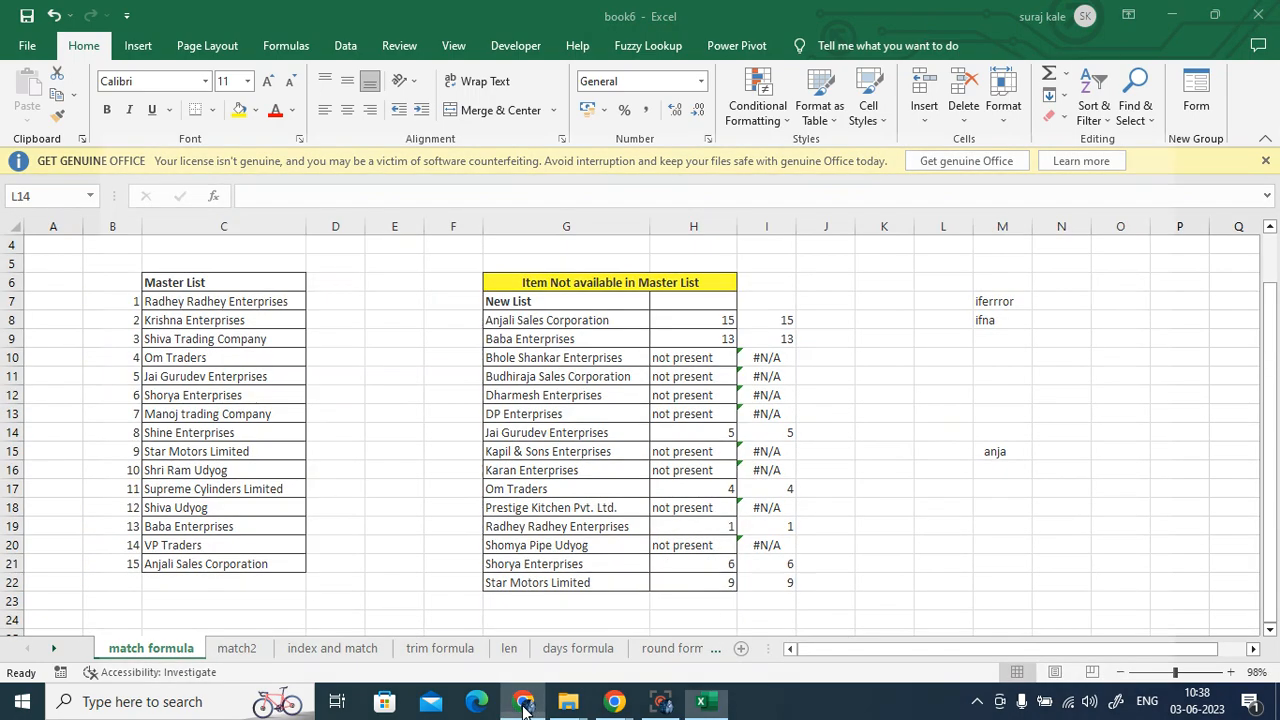
pyautogui.click(522, 702)
pyautogui.click(155, 14)
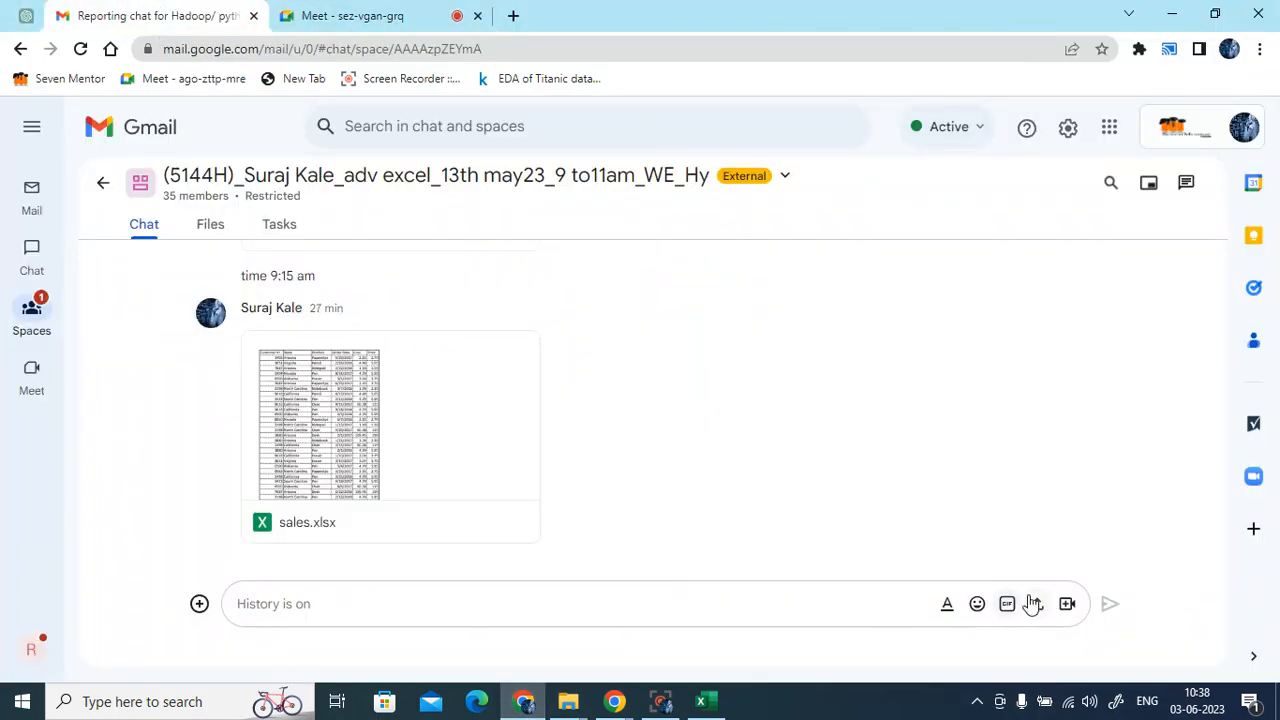
# - Upload book4(dropdown).xlsx from Desktop > final Full set up > batch1 and send it to the chat
pyautogui.click(1036, 604)
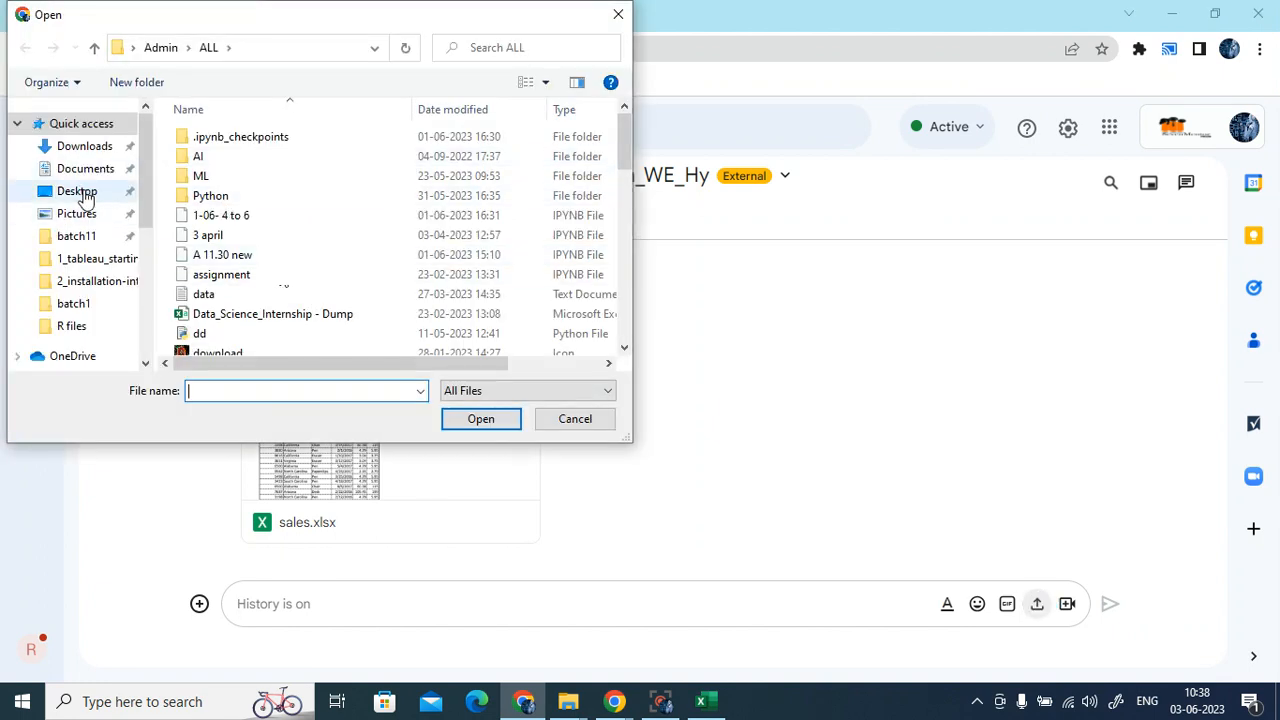
pyautogui.click(80, 192)
pyautogui.doubleClick(267, 217)
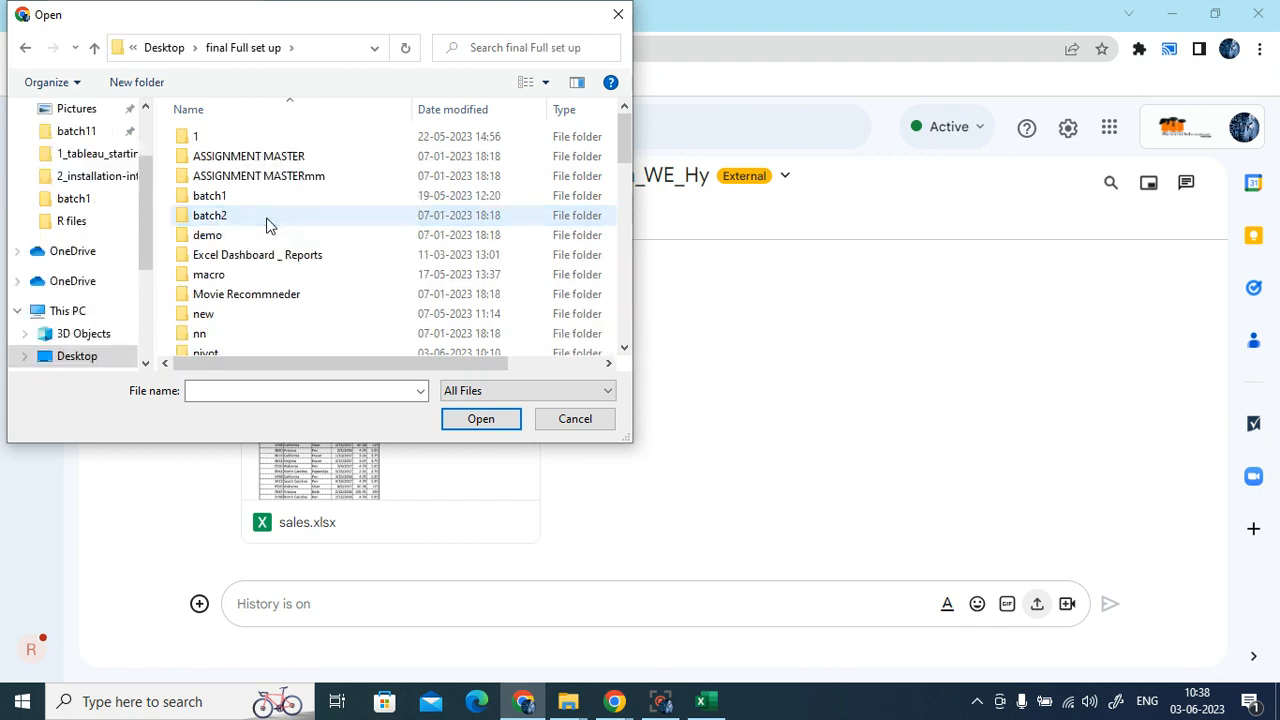
pyautogui.doubleClick(247, 198)
pyautogui.scroll(-3, 320, 318)
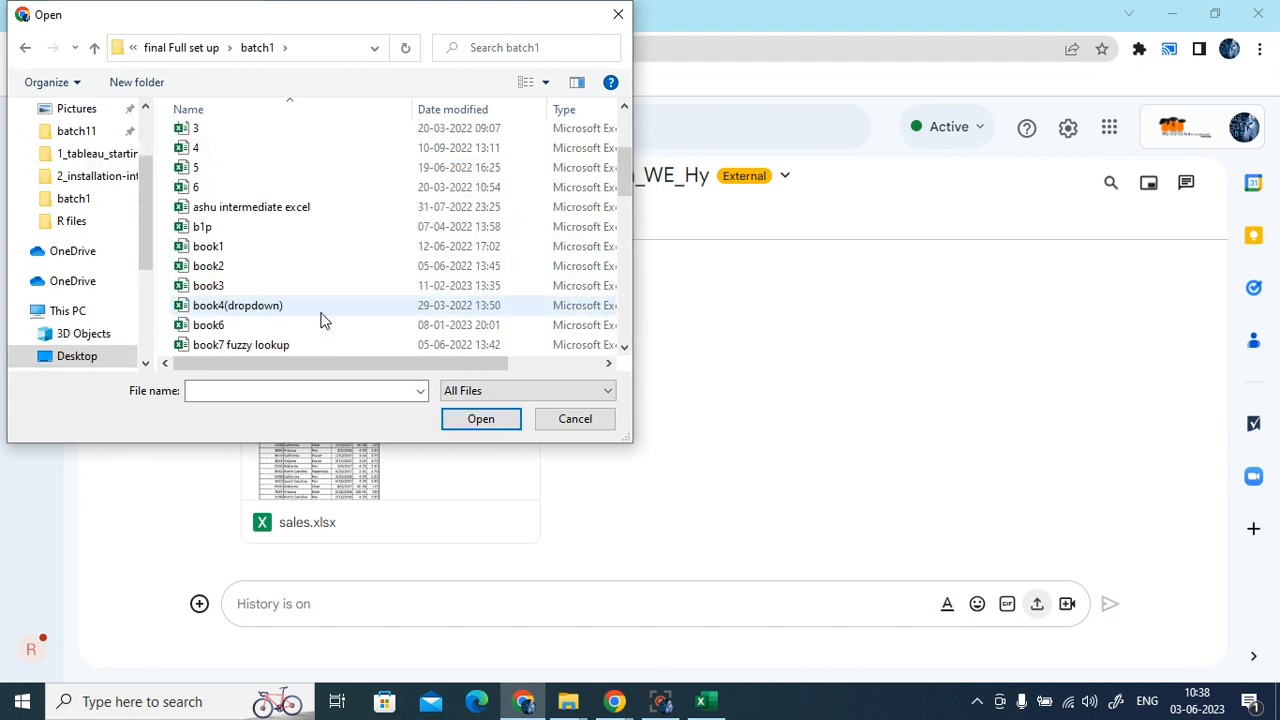
pyautogui.doubleClick(294, 316)
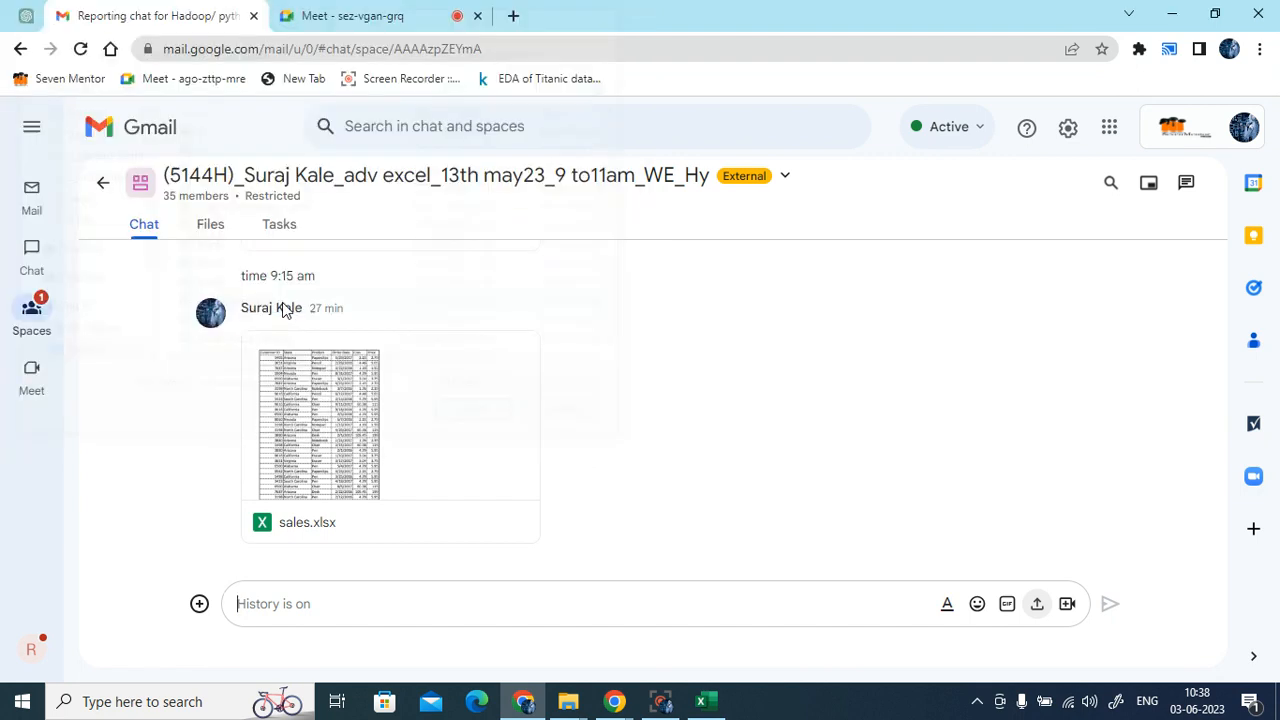
pyautogui.click(1108, 605)
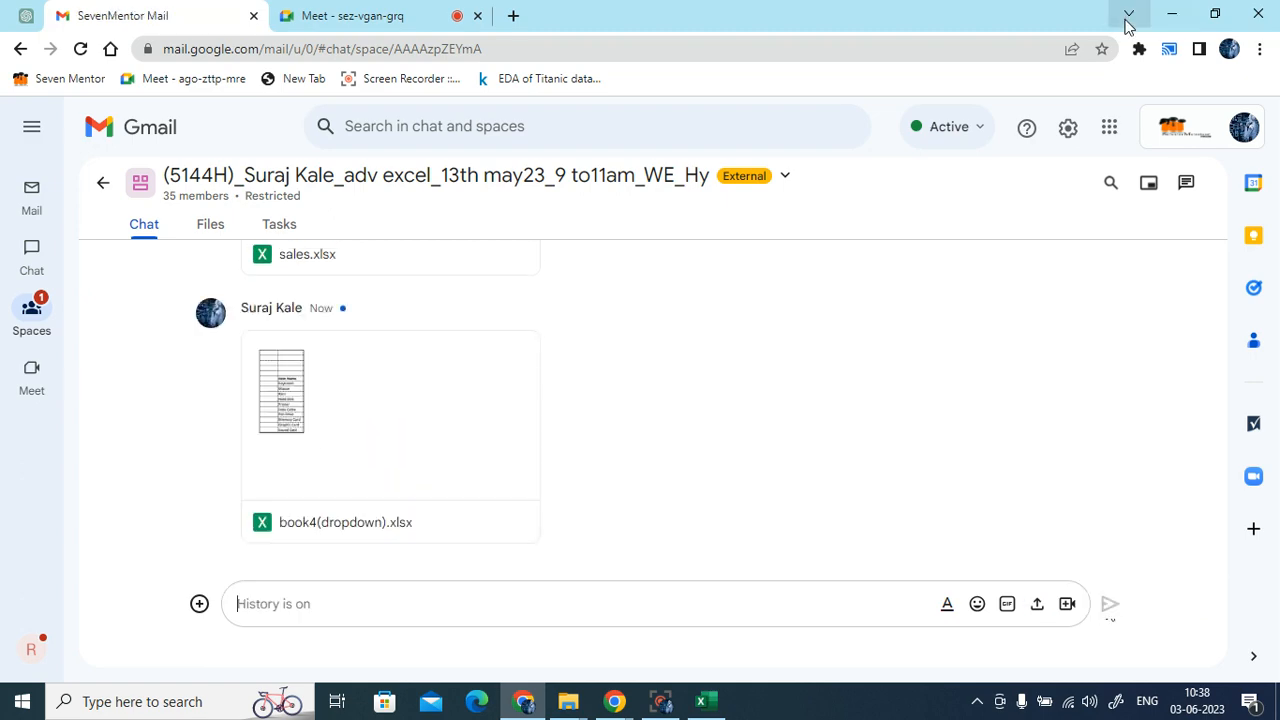
pyautogui.click(1171, 15)
# - Close book6 without saving, then copy the book4(dropdown) file in Explorer
pyautogui.click(1262, 15)
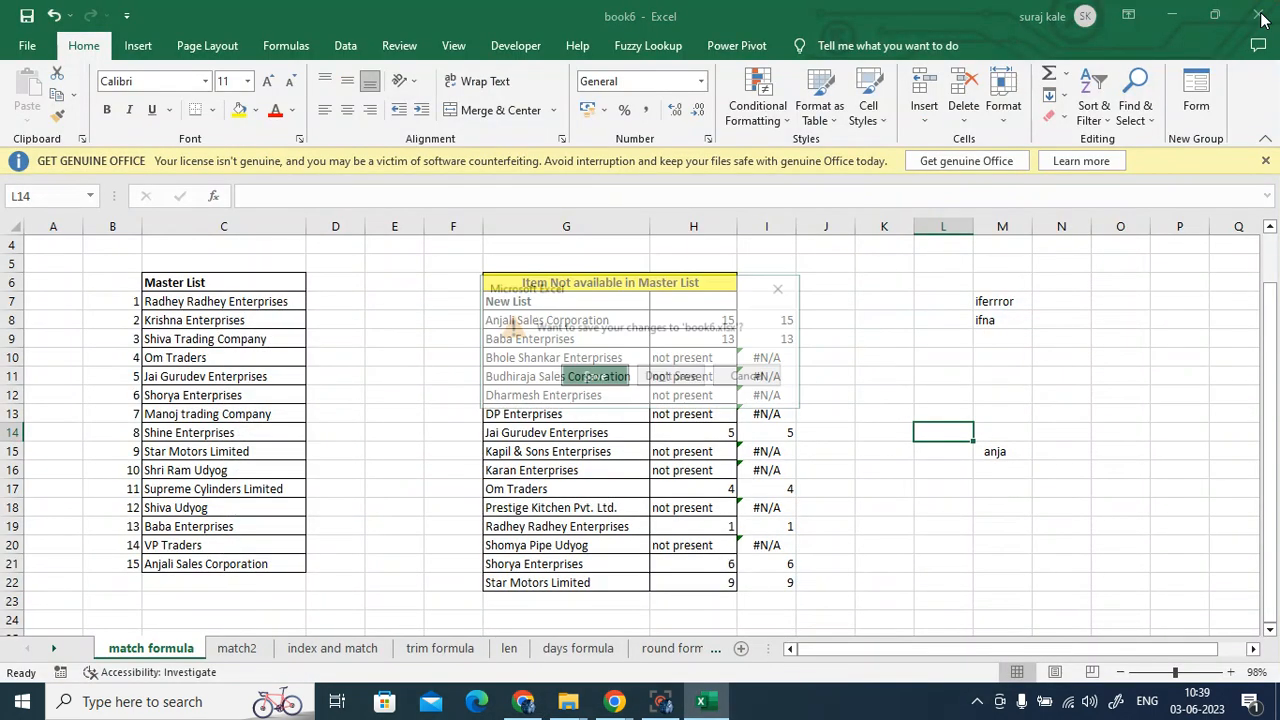
pyautogui.click(695, 378)
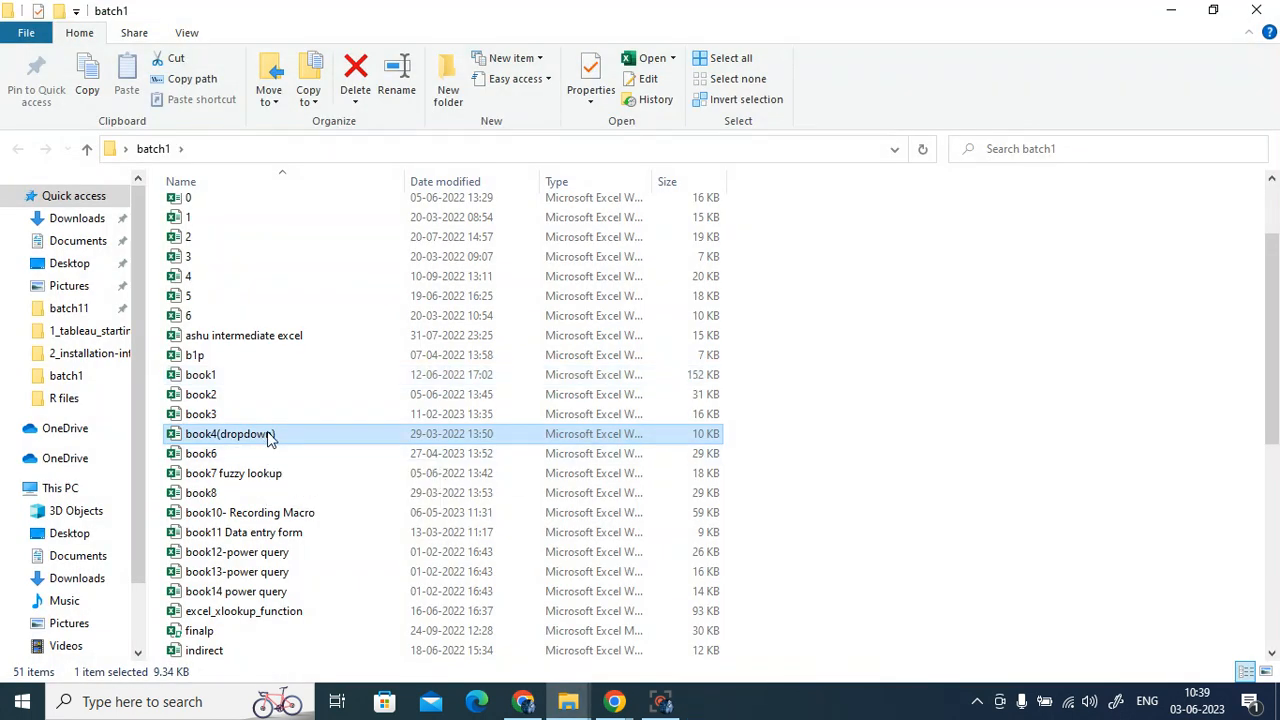
pyautogui.rightClick(268, 437)
pyautogui.click(348, 322)
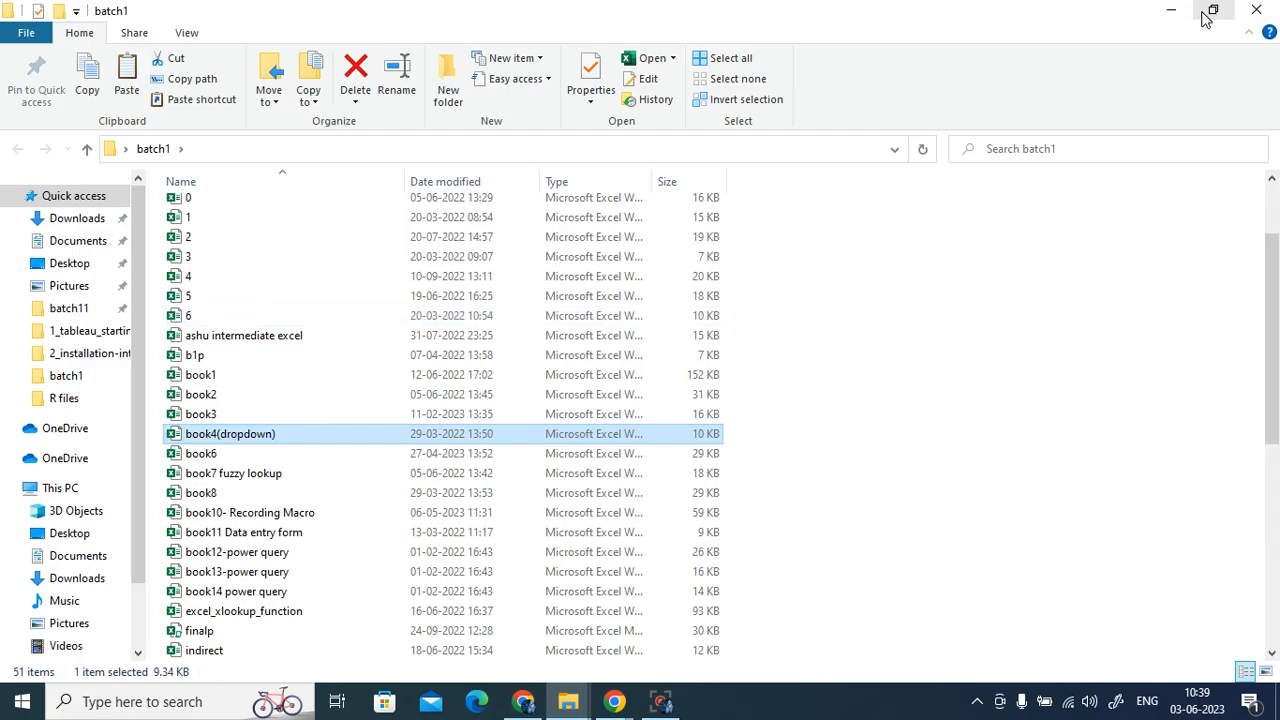
# - Paste the book4(dropdown) copy onto the desktop and open it in Excel
pyautogui.click(1180, 11)
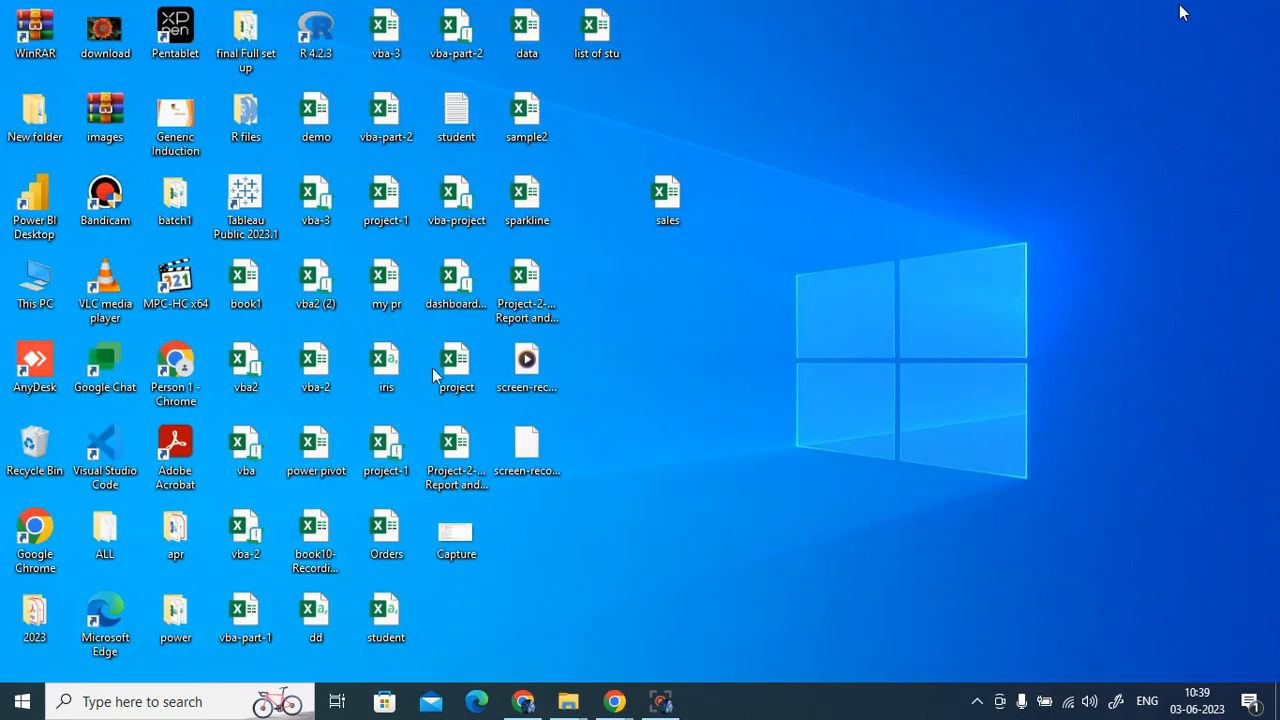
pyautogui.rightClick(645, 267)
pyautogui.click(699, 350)
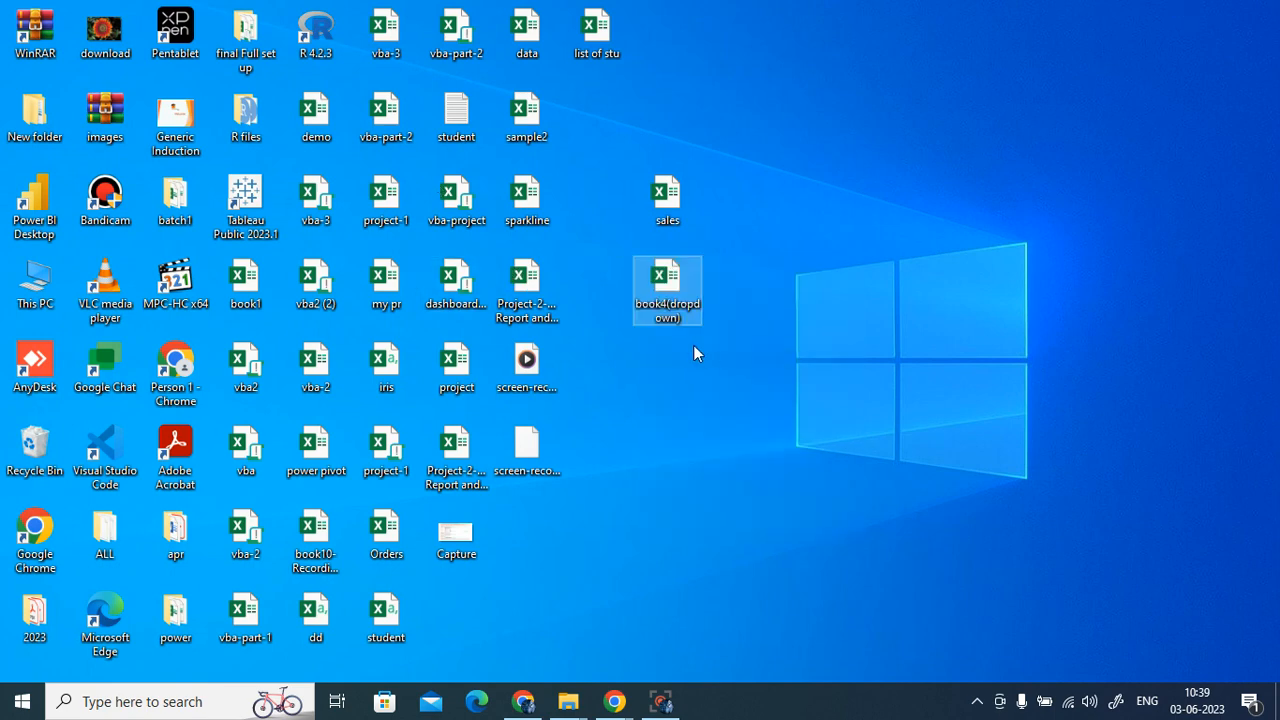
pyautogui.doubleClick(663, 285)
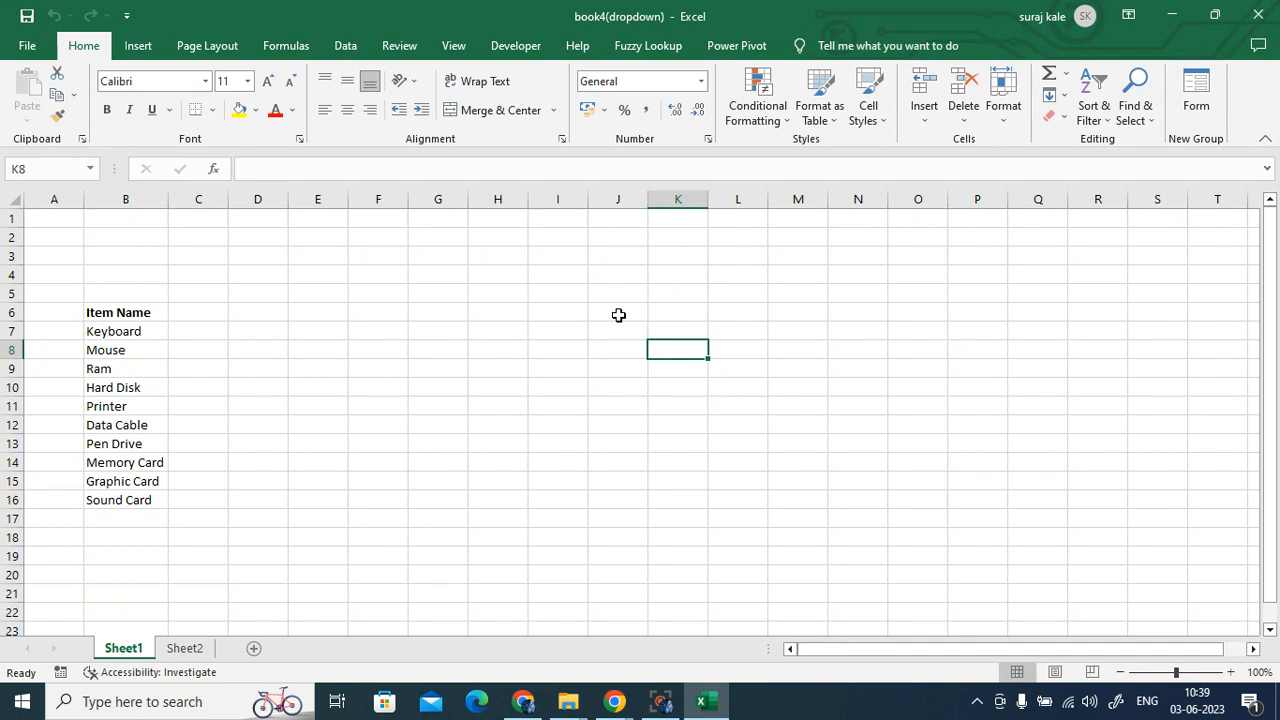
pyautogui.click(549, 330)
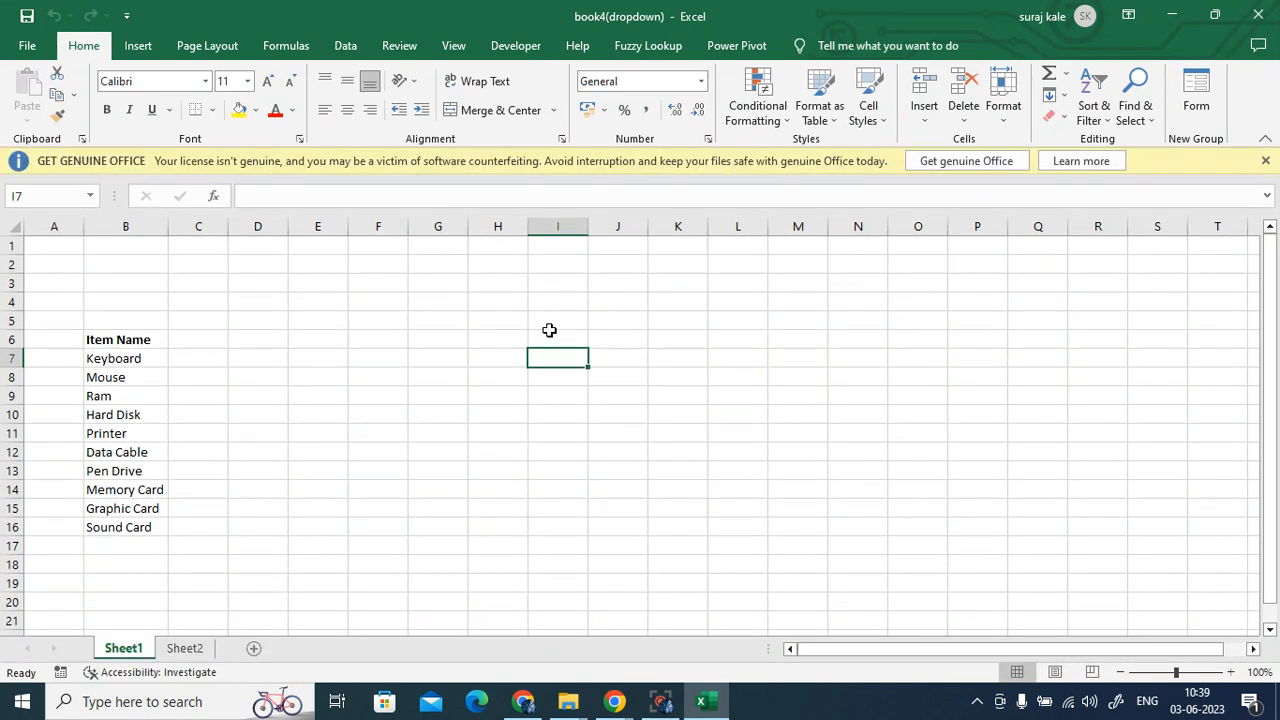
pyautogui.click(1265, 160)
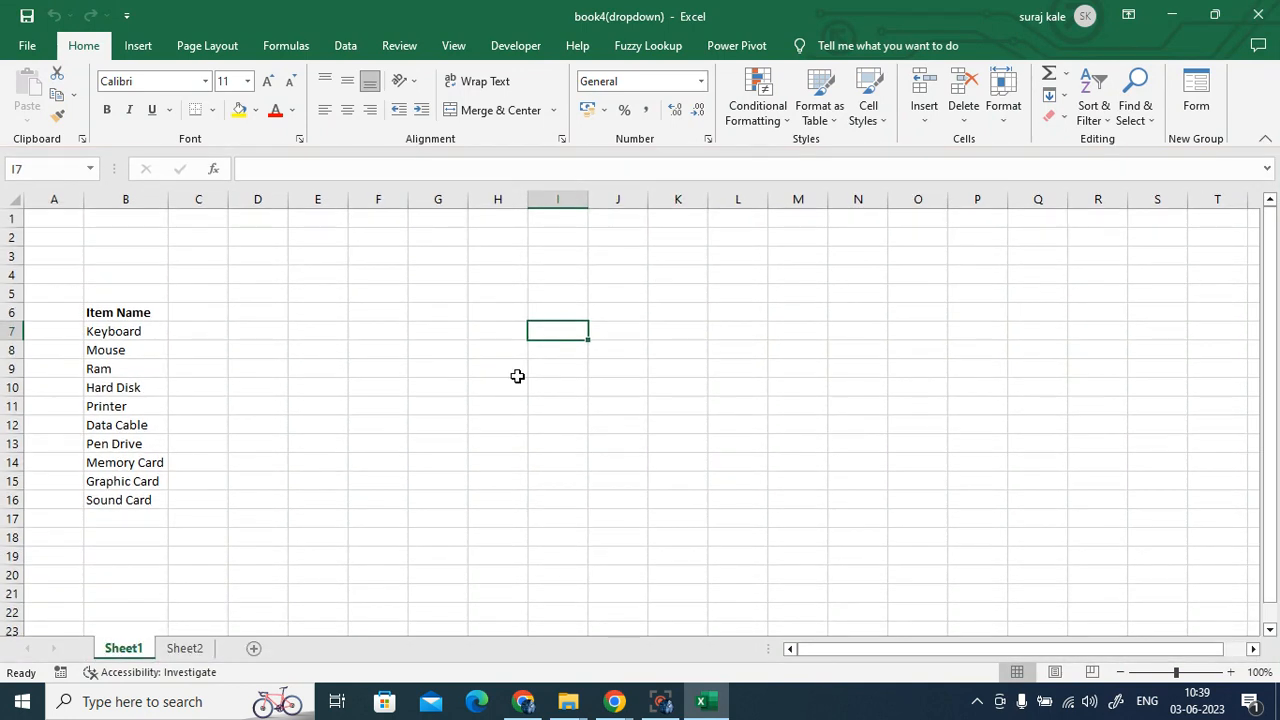
pyautogui.click(519, 377)
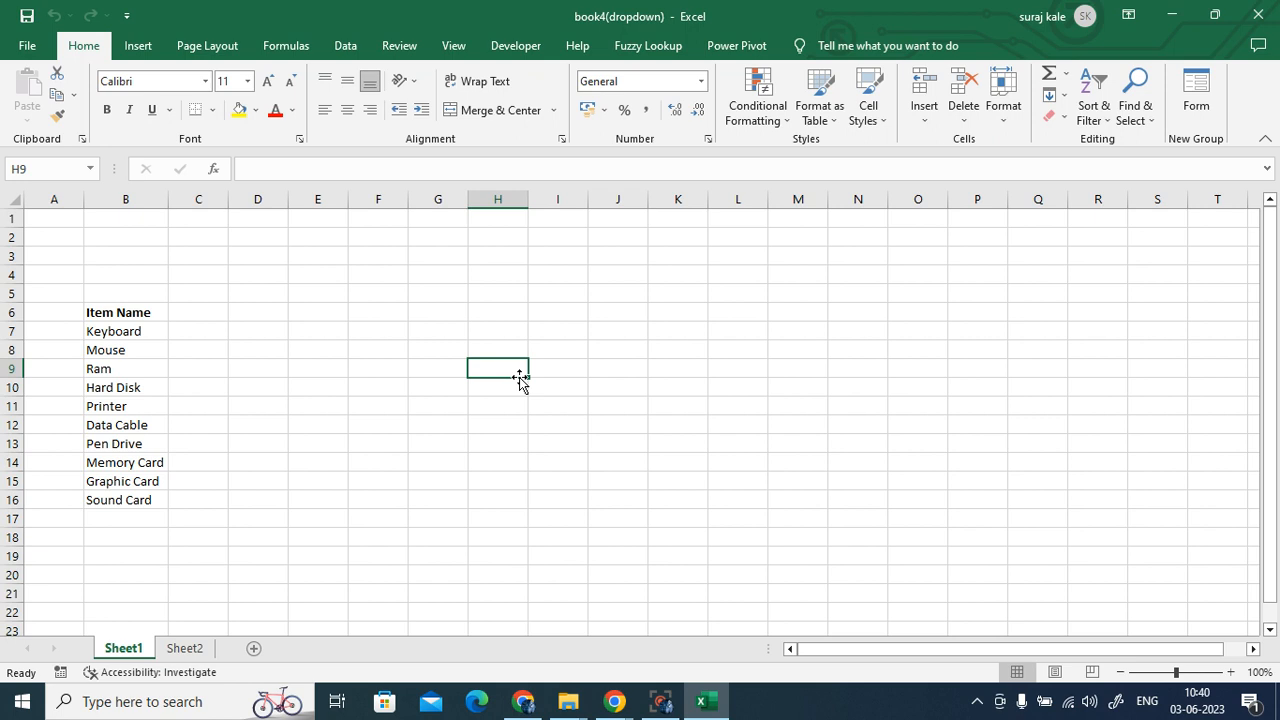
pyautogui.click(182, 651)
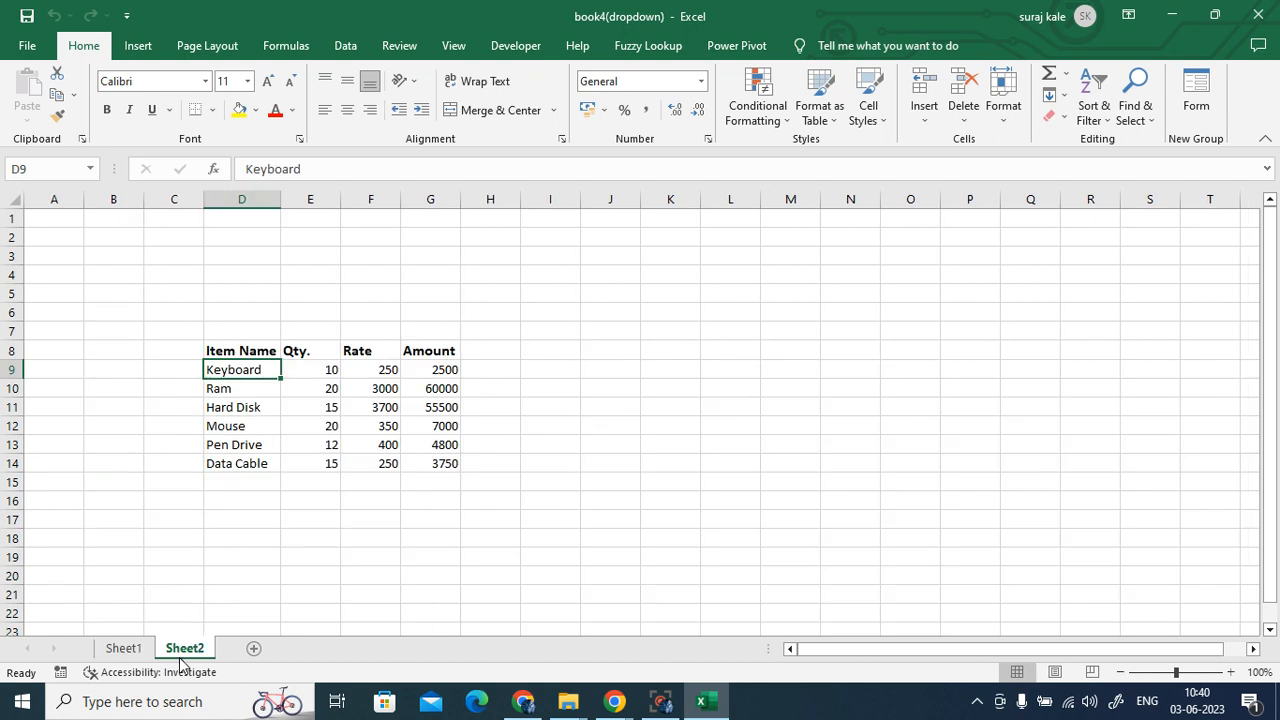
pyautogui.click(323, 504)
pyautogui.click(271, 375)
pyautogui.click(270, 392)
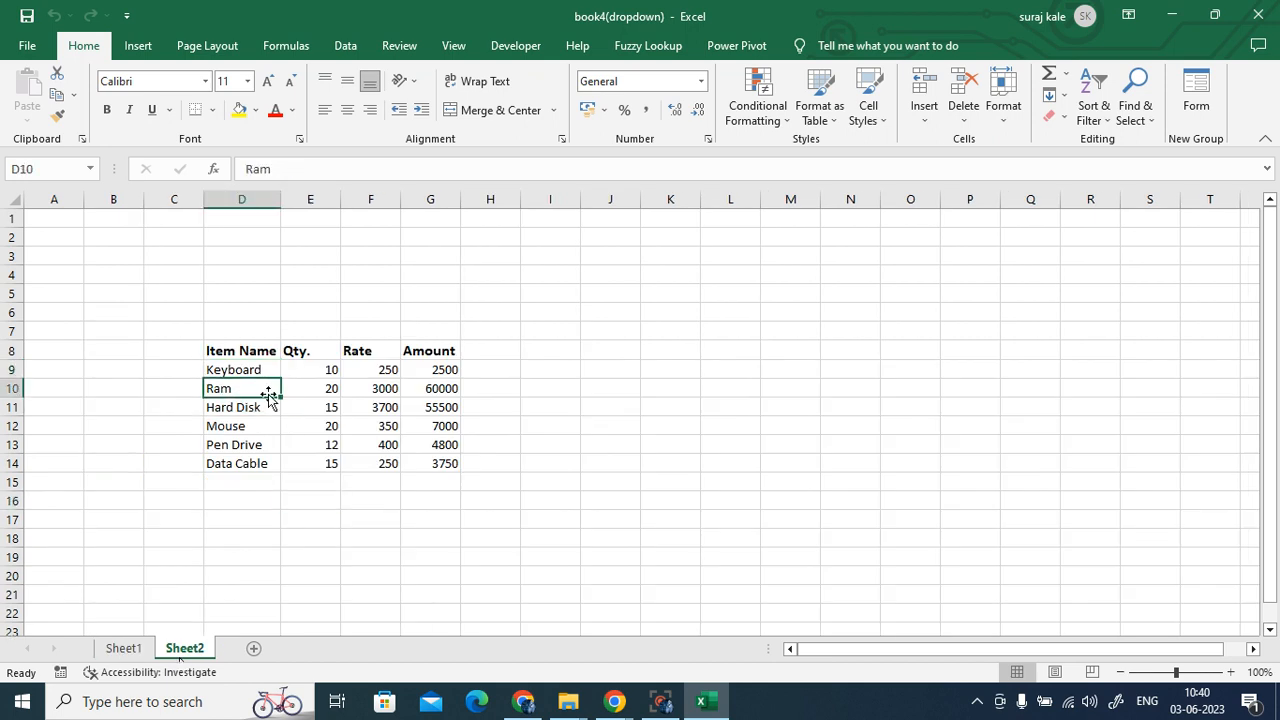
pyautogui.click(121, 649)
pyautogui.click(745, 463)
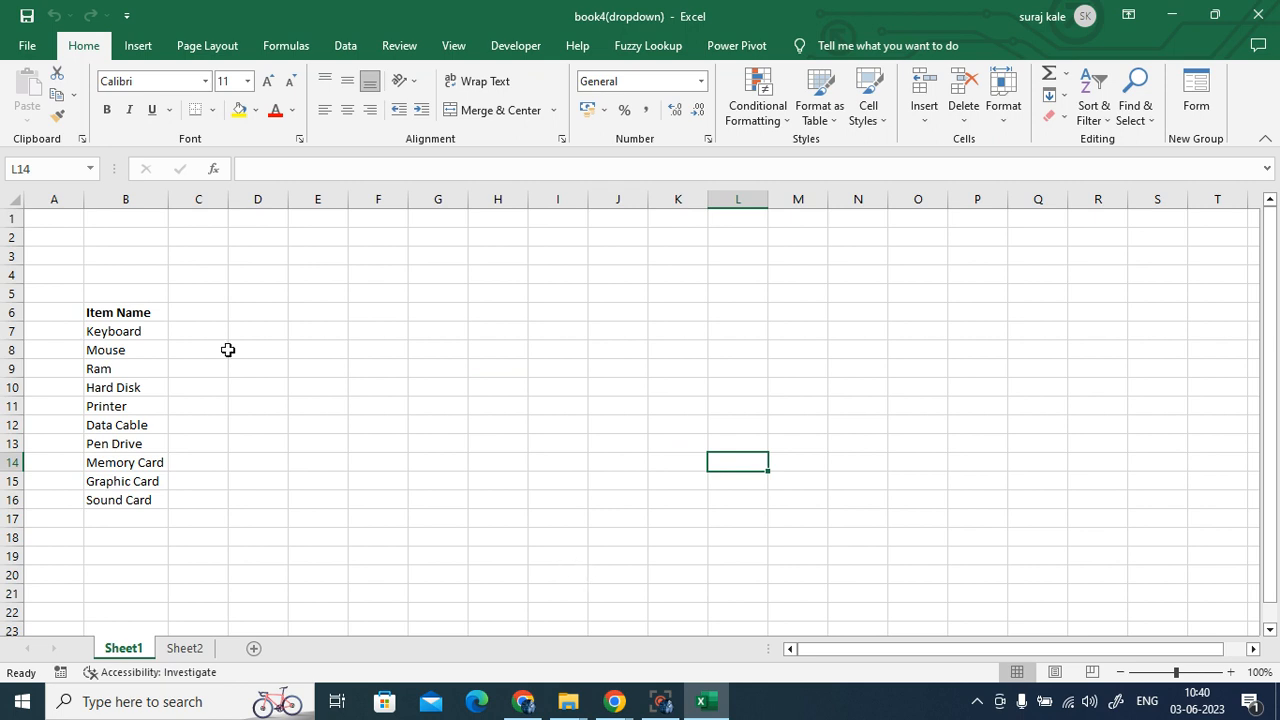
# - Copy the bold Item Name heading from B6 into J8 and autofit column J
pyautogui.moveTo(92, 335); pyautogui.dragTo(126, 497)
pyautogui.click(371, 498)
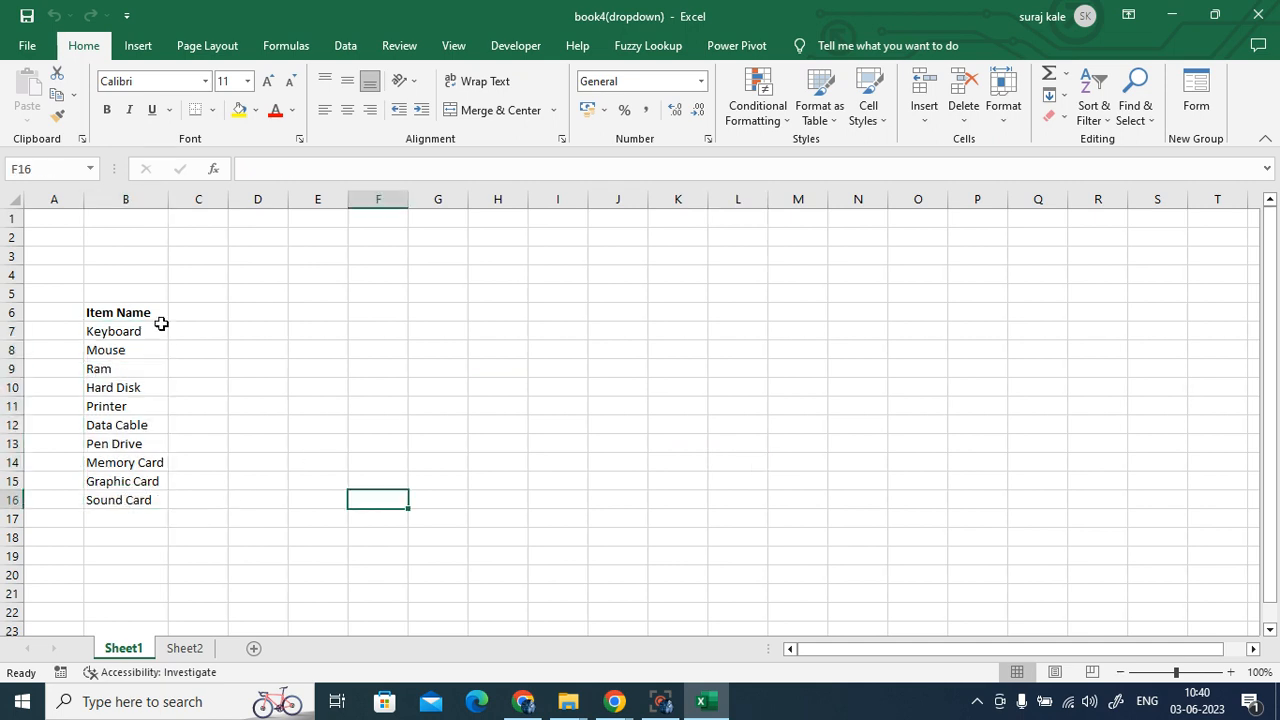
pyautogui.click(152, 315)
pyautogui.hotkey('ctrl', 'c')
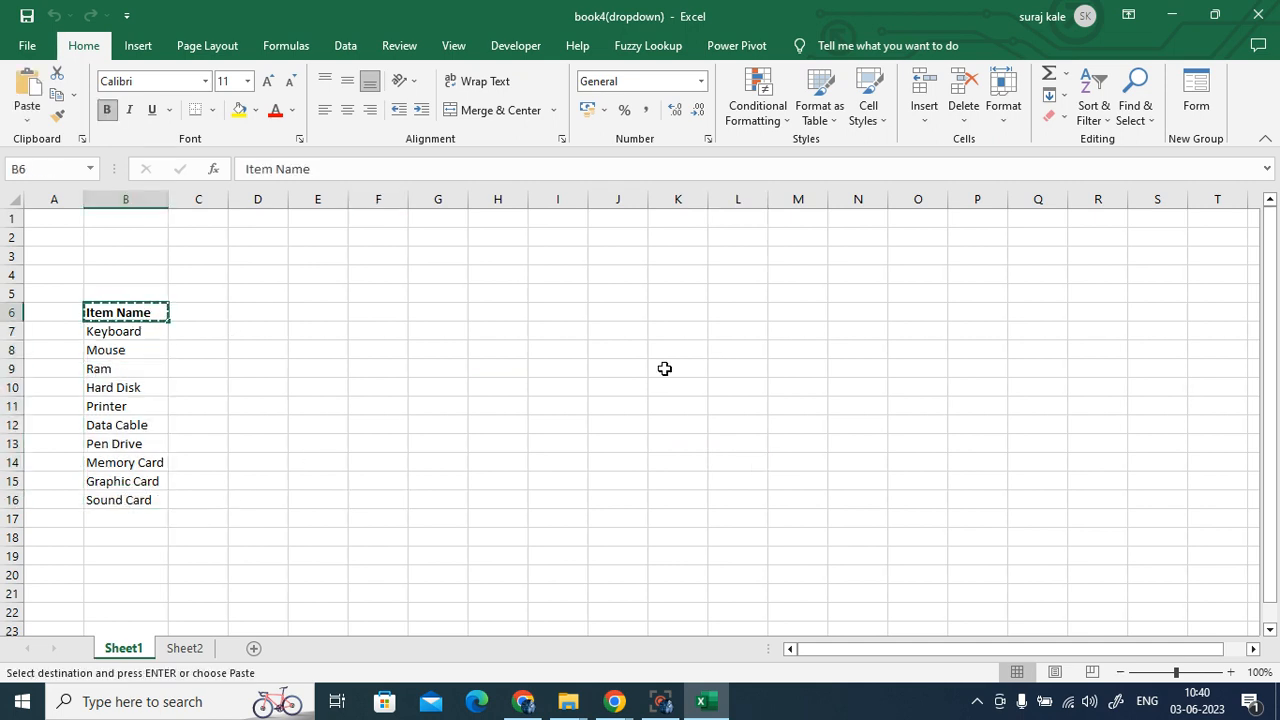
pyautogui.click(624, 349)
pyautogui.hotkey('ctrl', 'v')
pyautogui.click(790, 443)
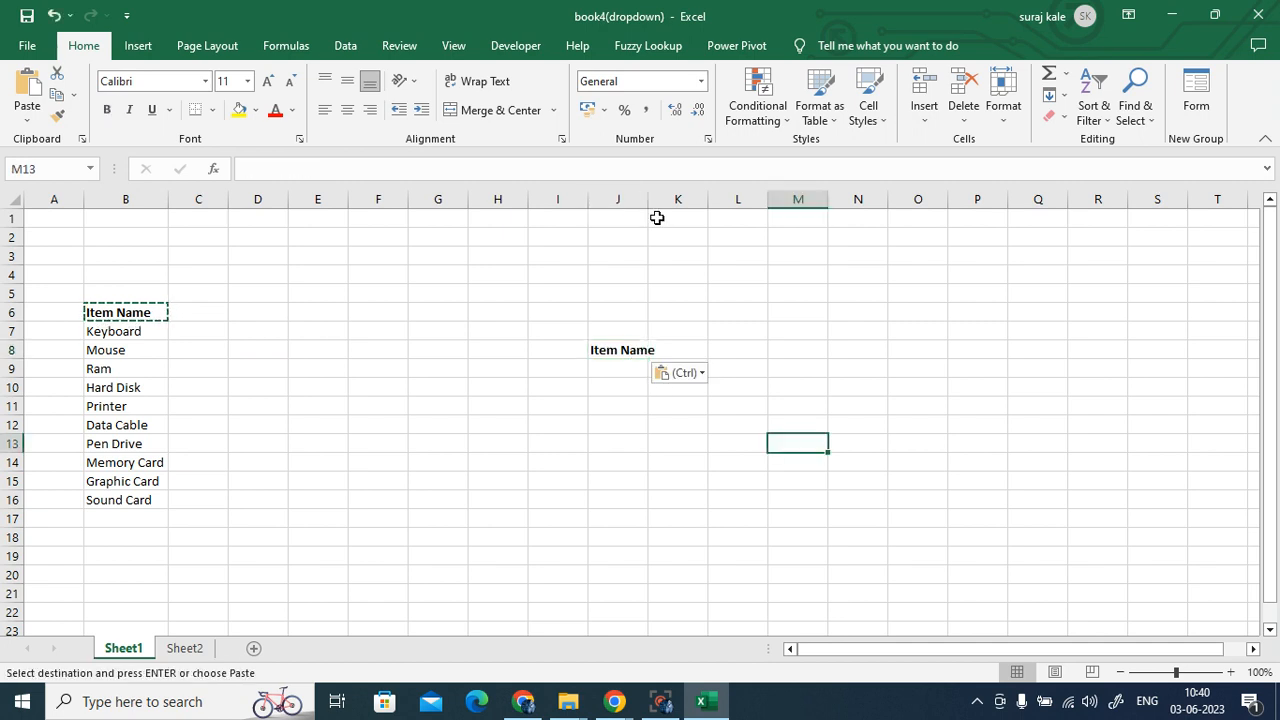
pyautogui.doubleClick(648, 199)
# - Clear the B6 copy marquee and select J9
pyautogui.click(623, 370)
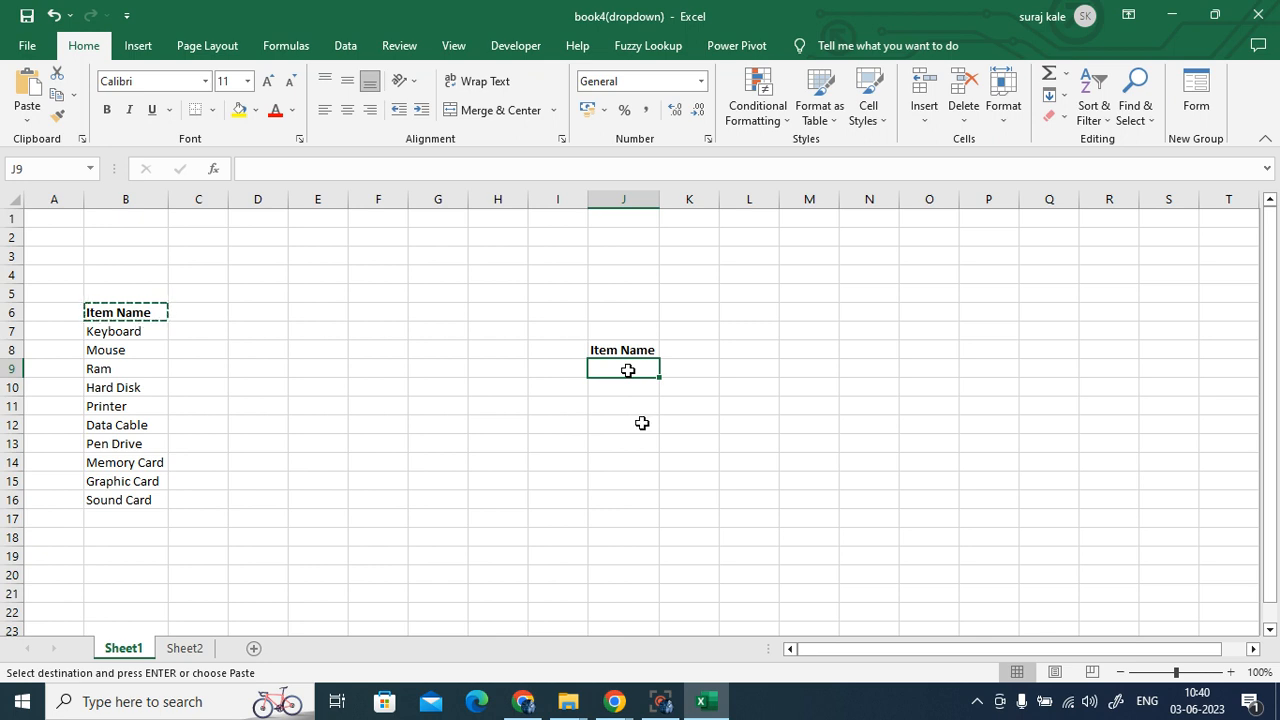
pyautogui.press('Escape')
pyautogui.click(748, 425)
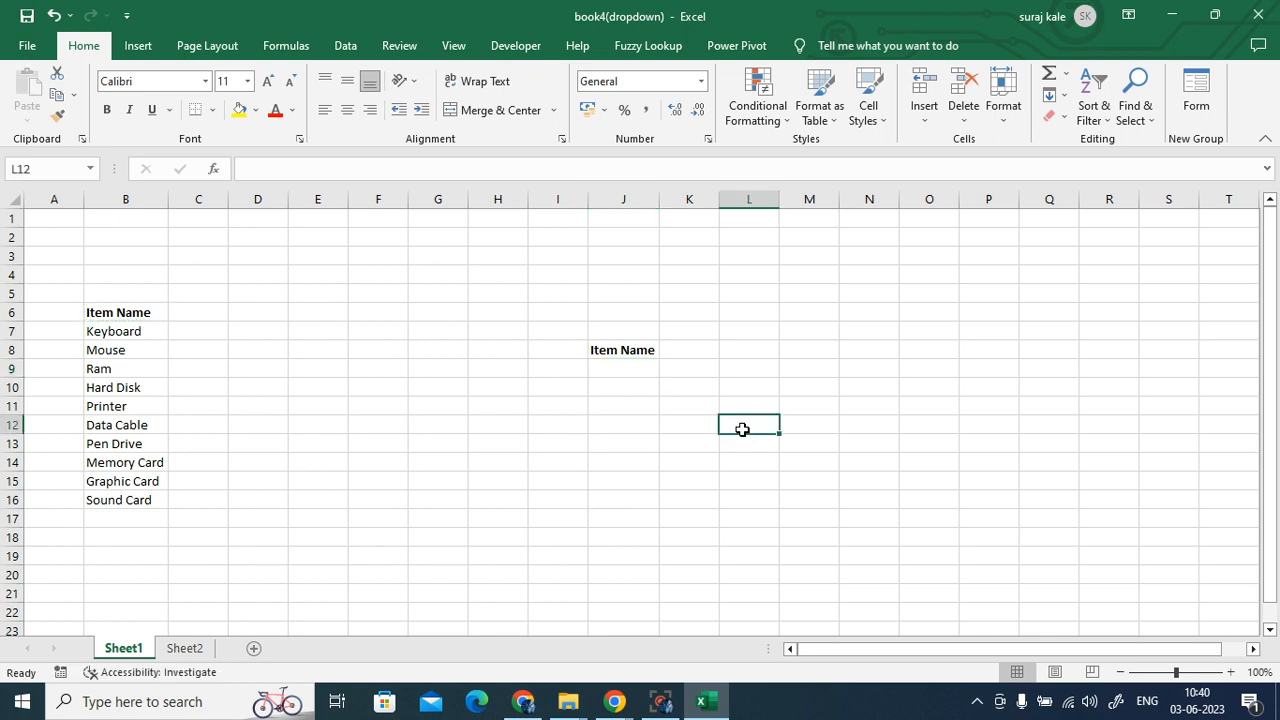
pyautogui.click(626, 366)
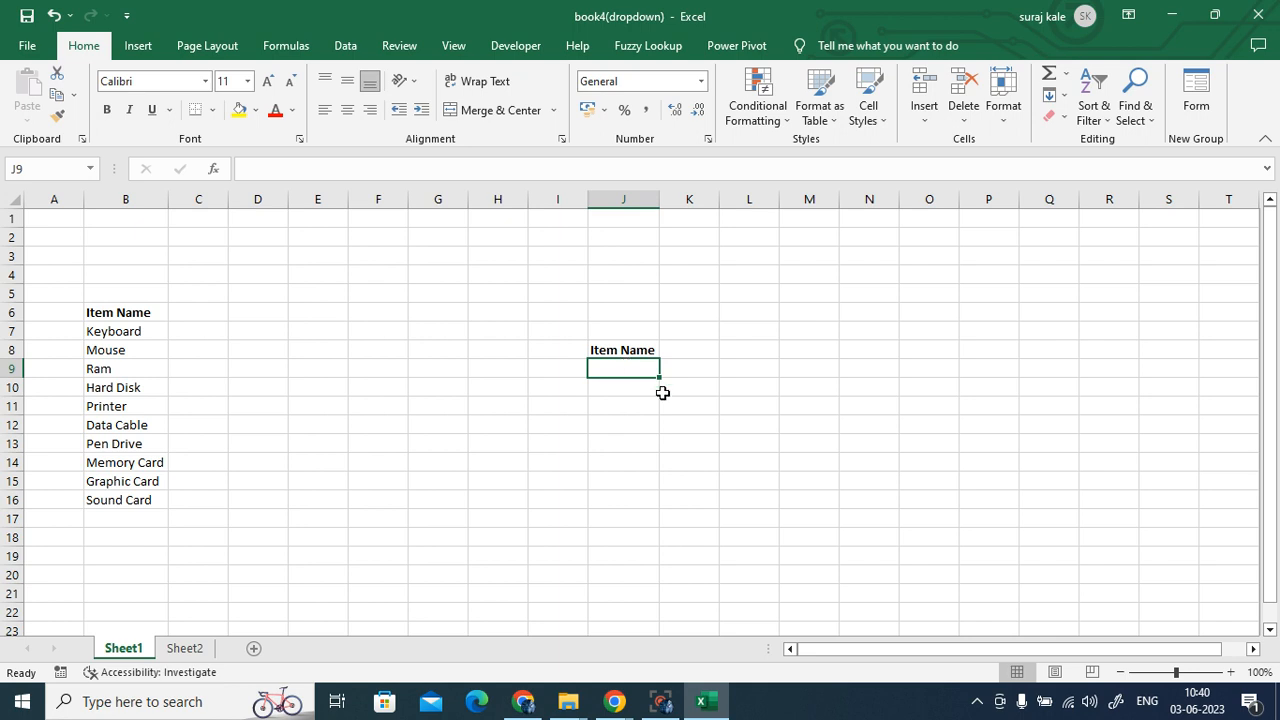
# - Add List data validation to J9 with source =$B$7:$B$16
pyautogui.click(345, 45)
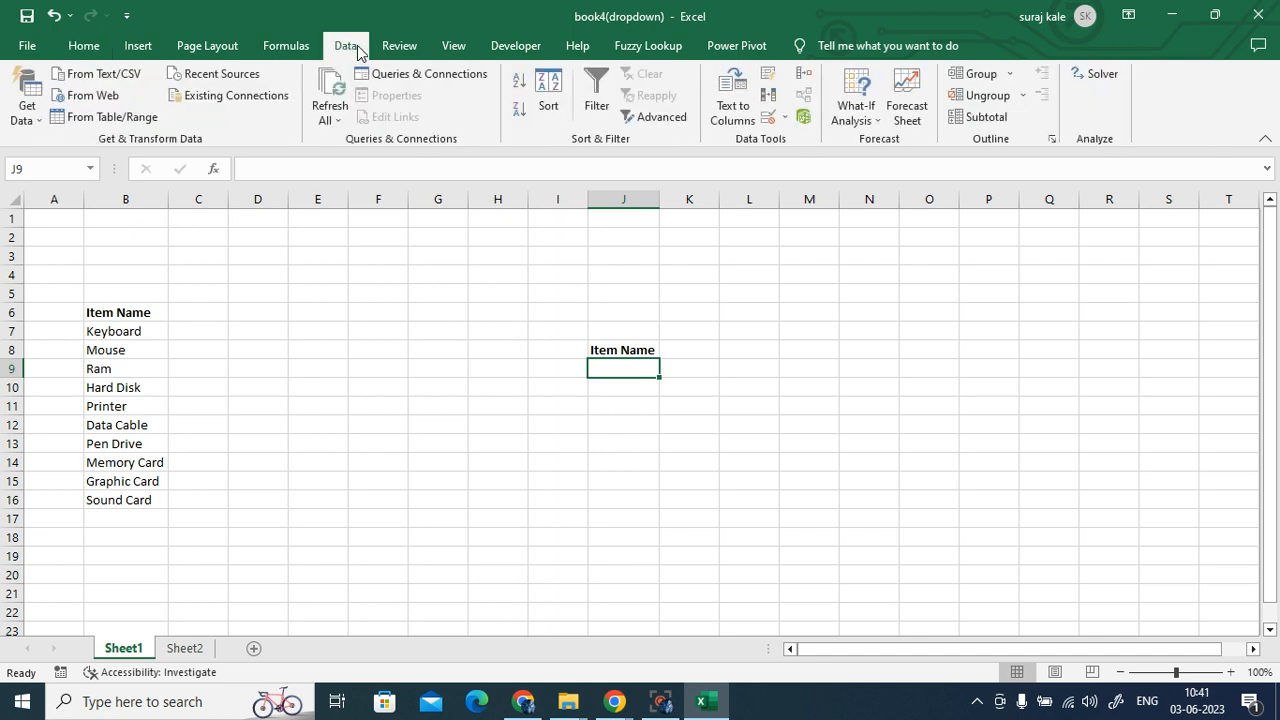
pyautogui.click(770, 120)
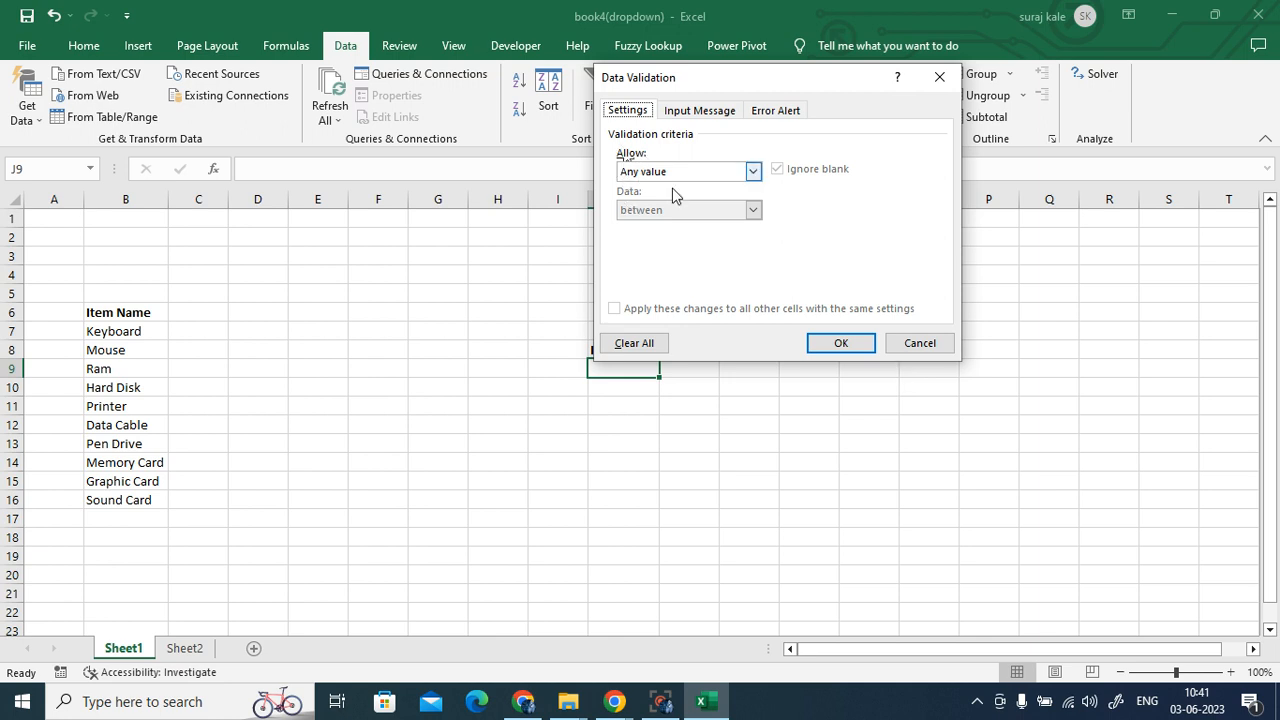
pyautogui.click(753, 171)
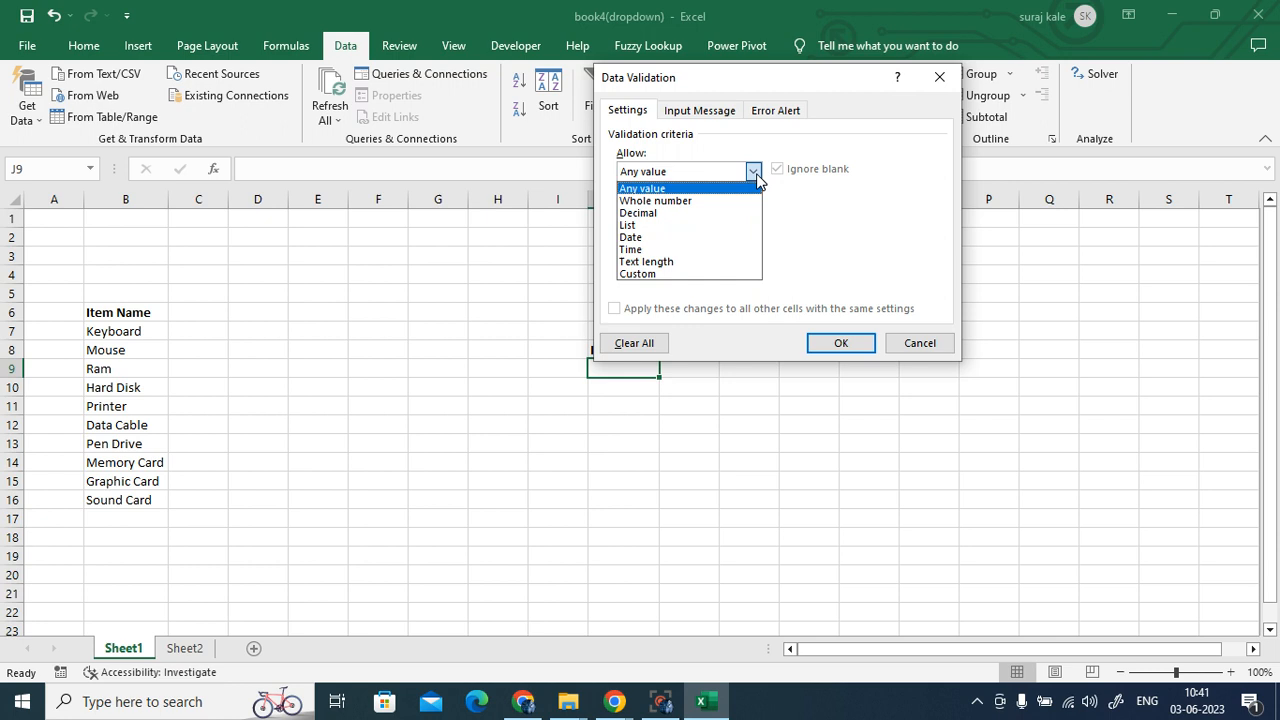
pyautogui.click(715, 225)
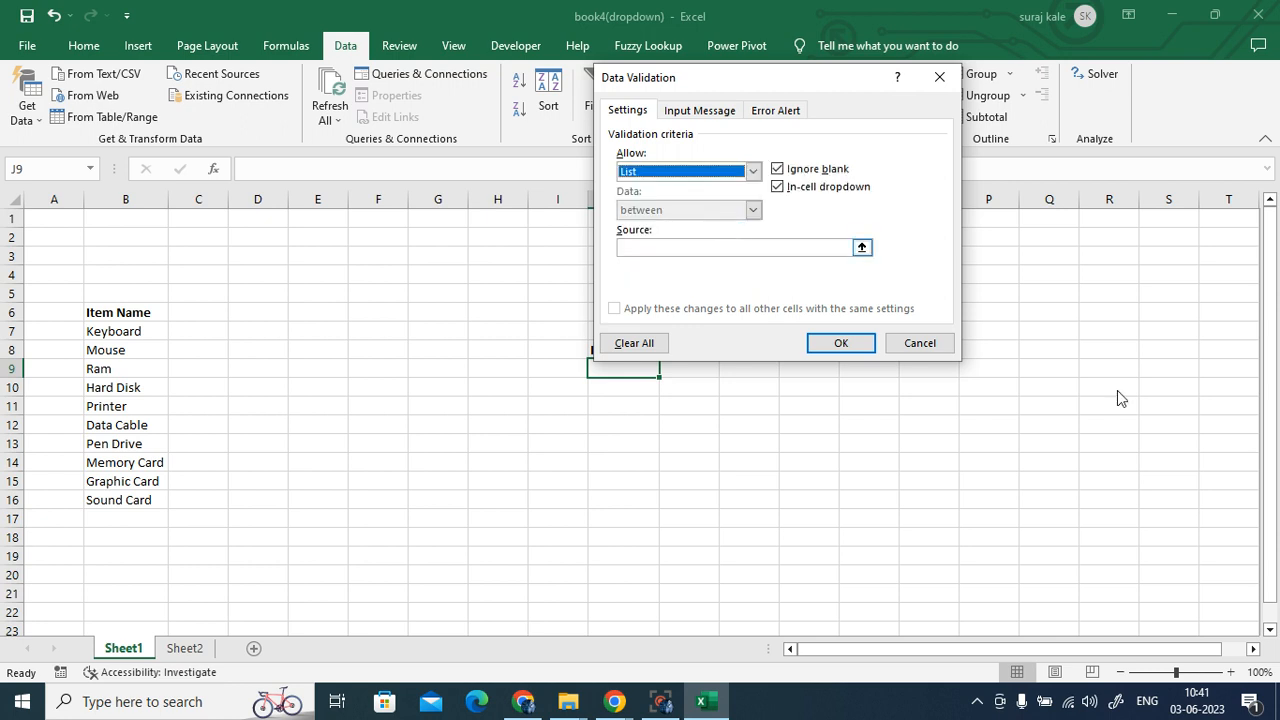
pyautogui.click(640, 248)
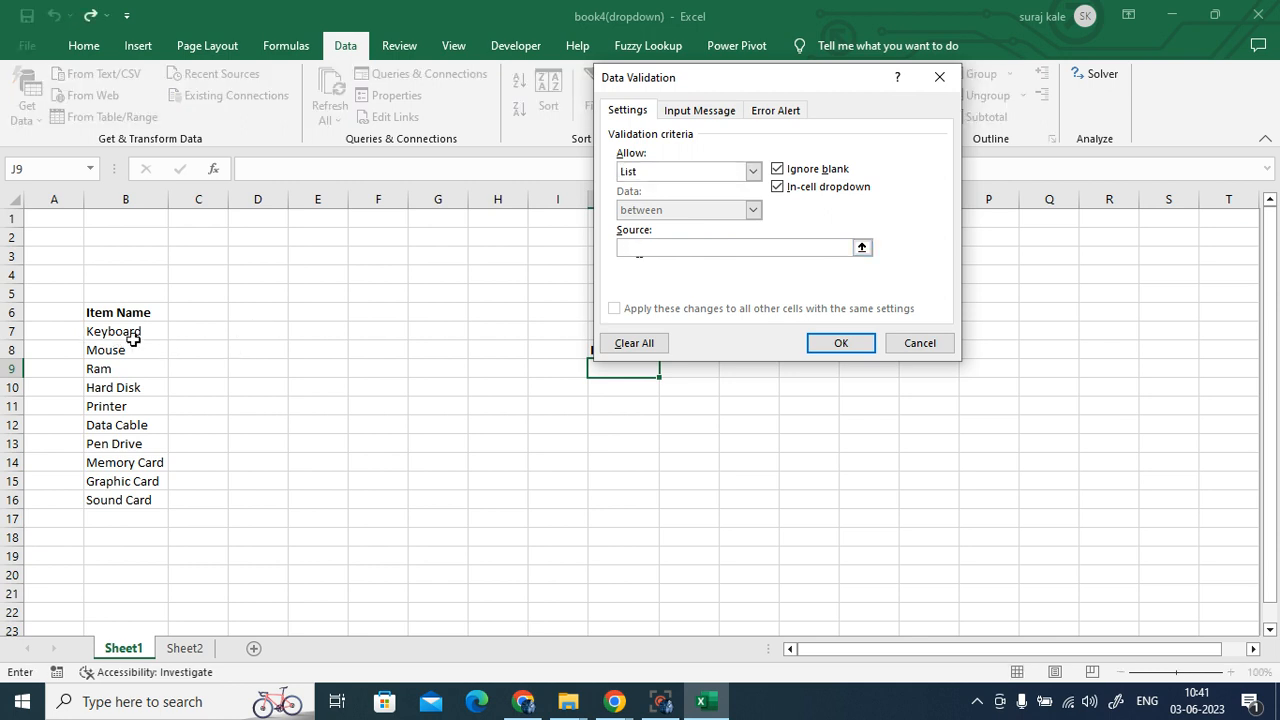
pyautogui.moveTo(131, 334); pyautogui.dragTo(138, 495)
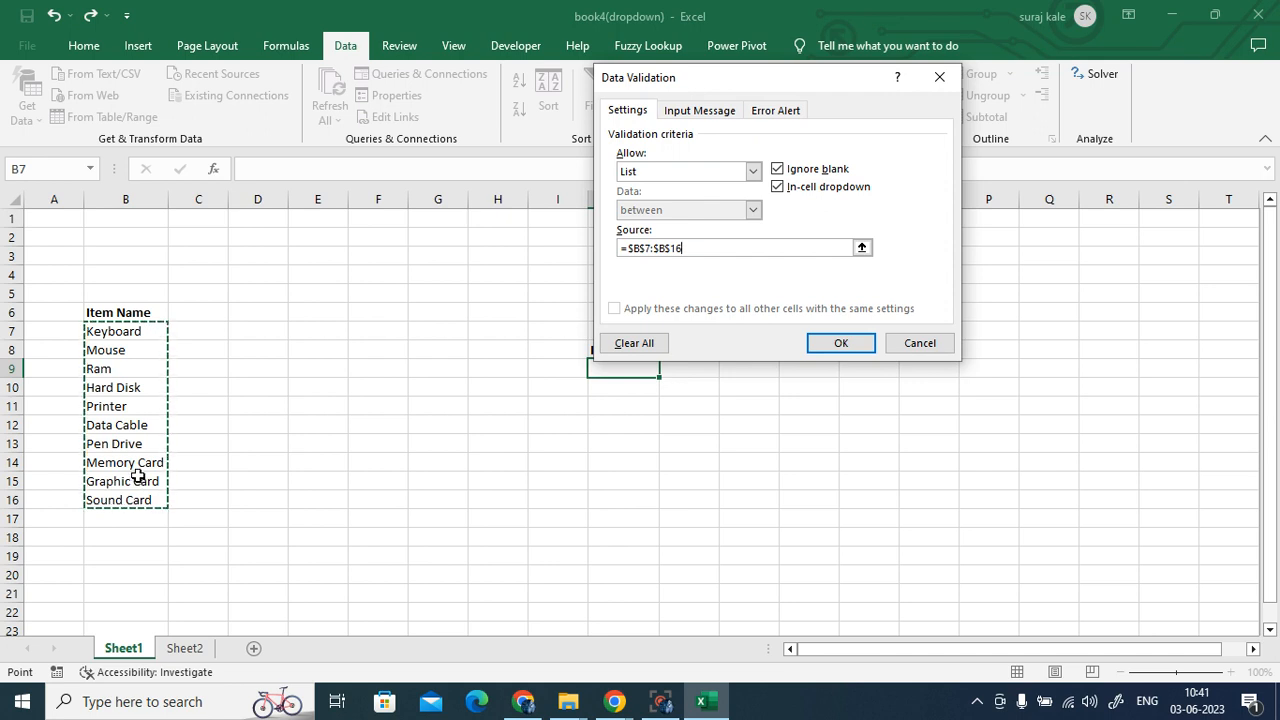
pyautogui.click(840, 344)
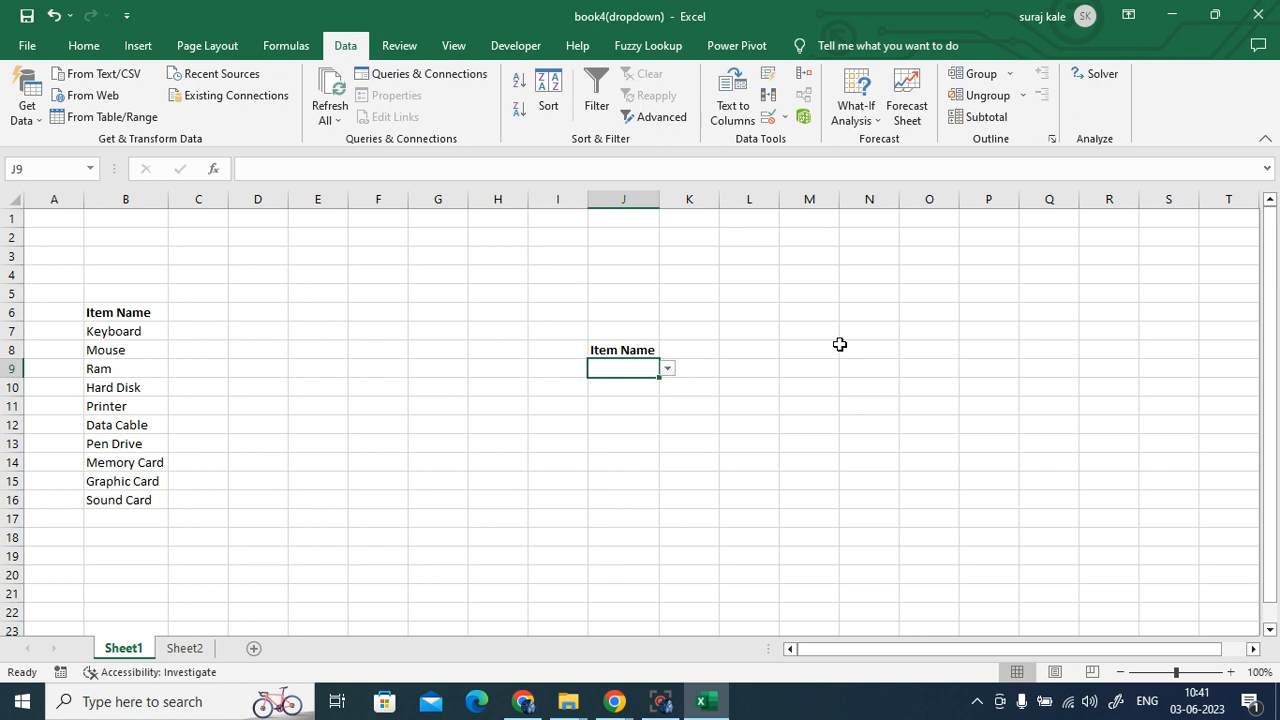
# - Check J9's item dropdown and fill it down column J to J19
pyautogui.click(902, 423)
pyautogui.click(655, 374)
pyautogui.click(667, 370)
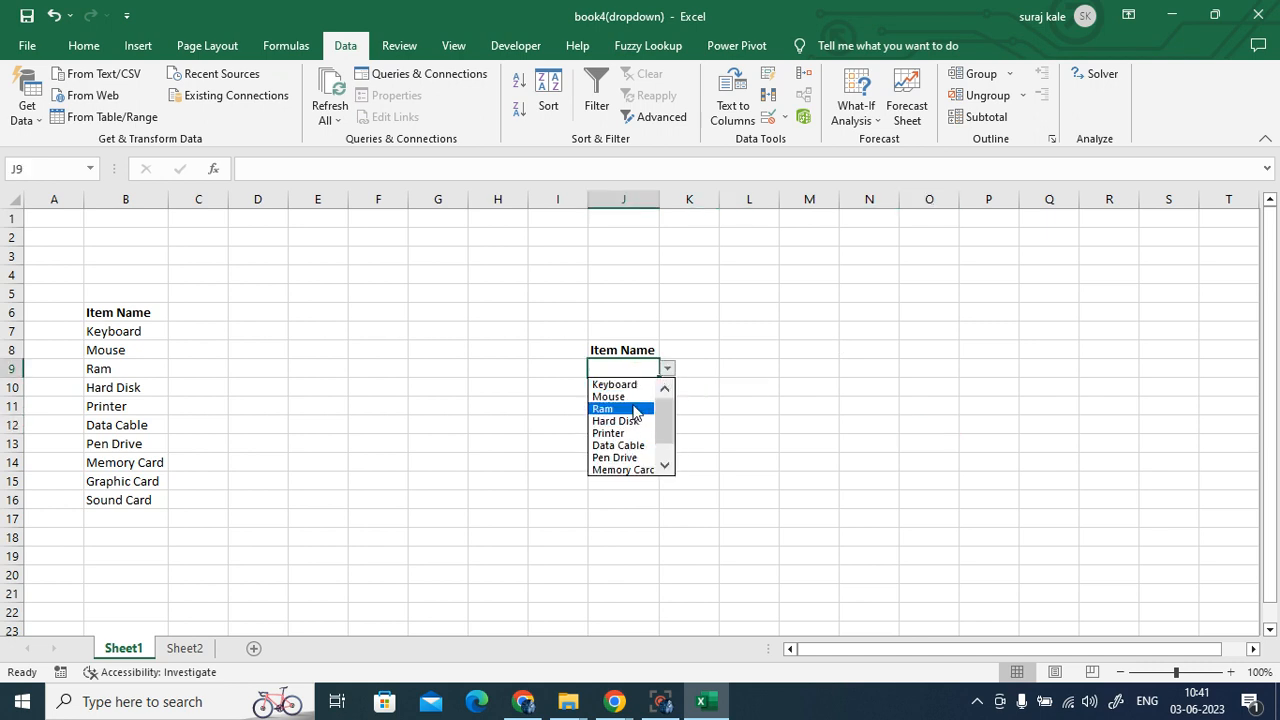
pyautogui.click(825, 427)
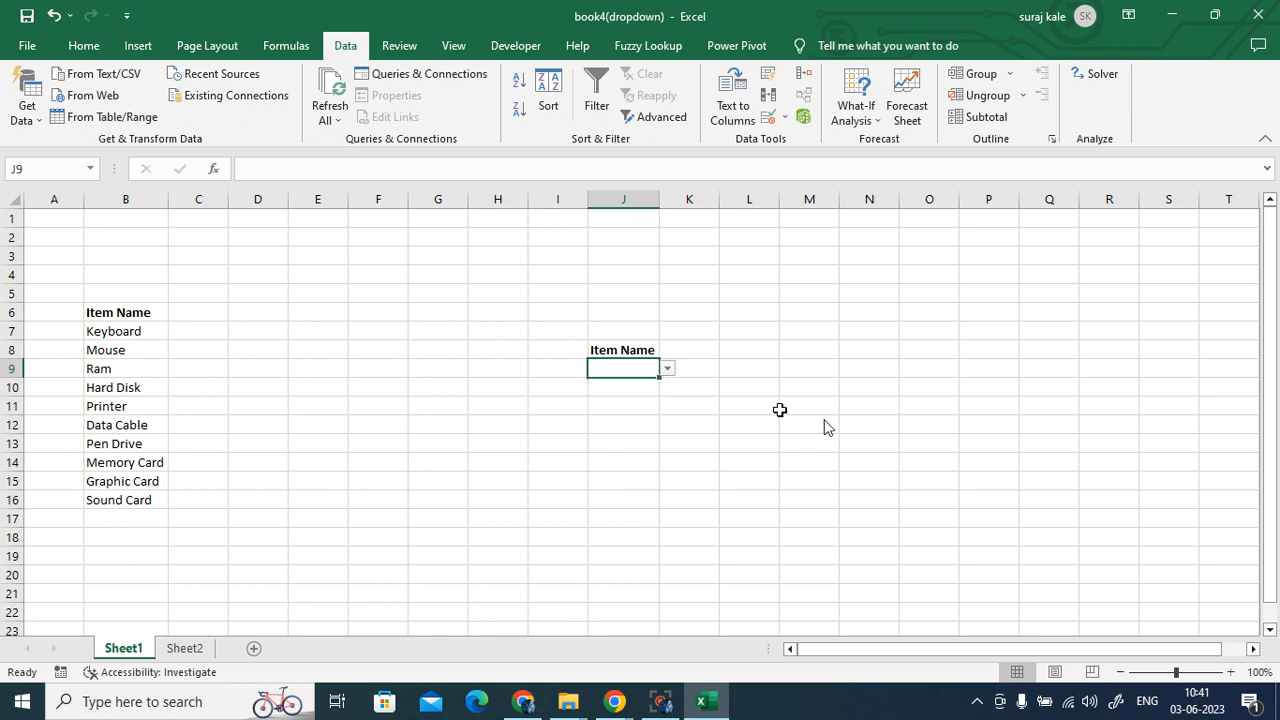
pyautogui.moveTo(660, 377); pyautogui.dragTo(661, 568)
pyautogui.click(1000, 522)
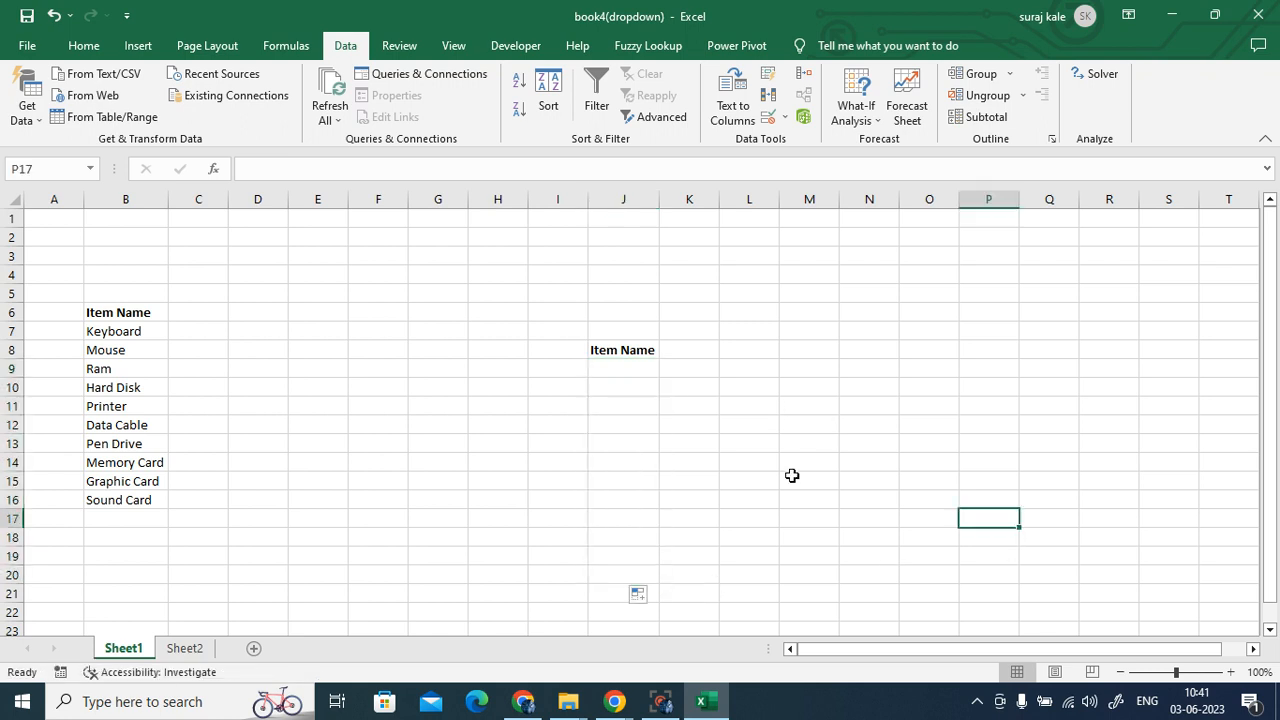
# - Pick Mouse, Printer, Pen Drive and Hard Disk from the dropdowns in J9:J12
pyautogui.click(598, 374)
pyautogui.click(668, 372)
pyautogui.click(630, 397)
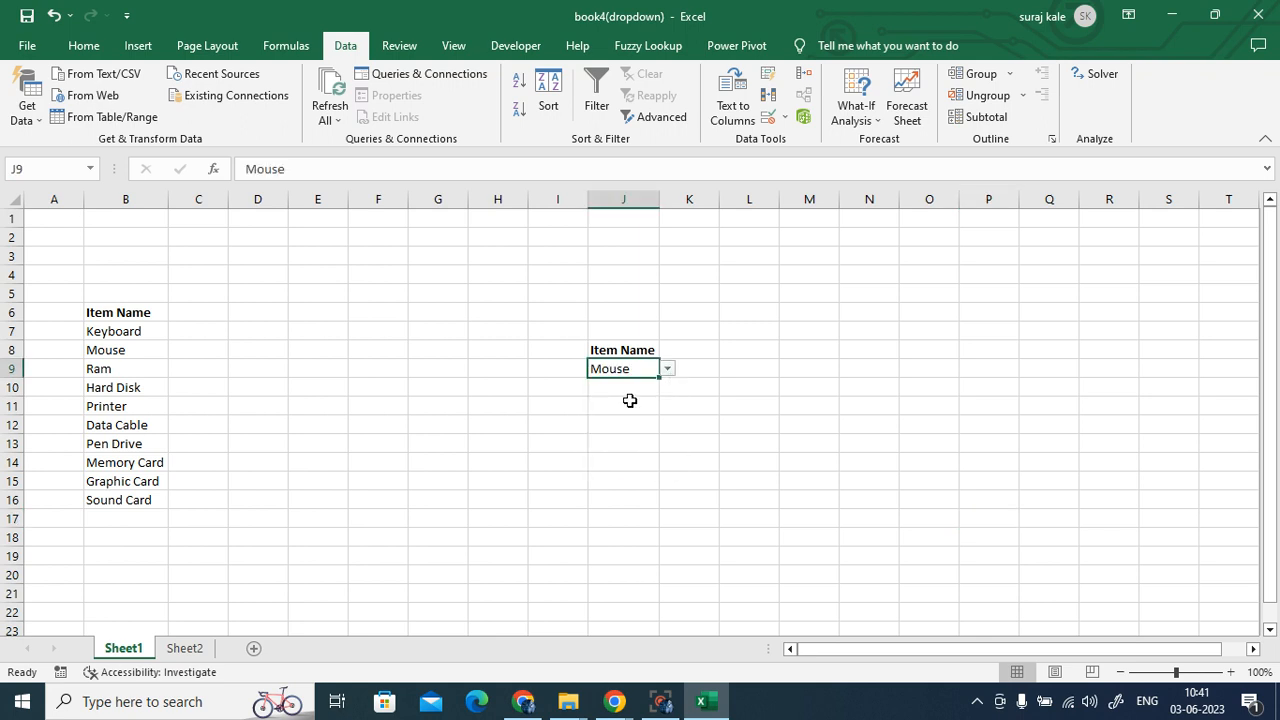
pyautogui.click(628, 390)
pyautogui.click(667, 387)
pyautogui.click(620, 449)
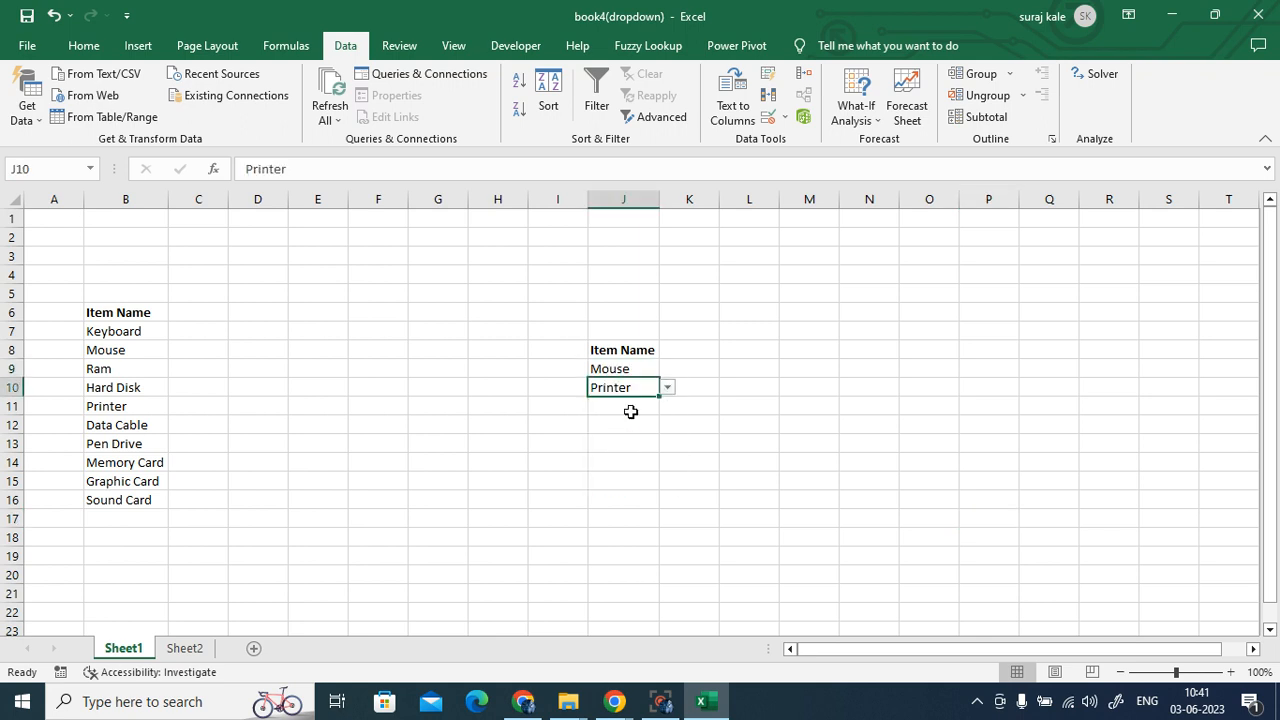
pyautogui.click(640, 406)
pyautogui.click(667, 406)
pyautogui.click(618, 492)
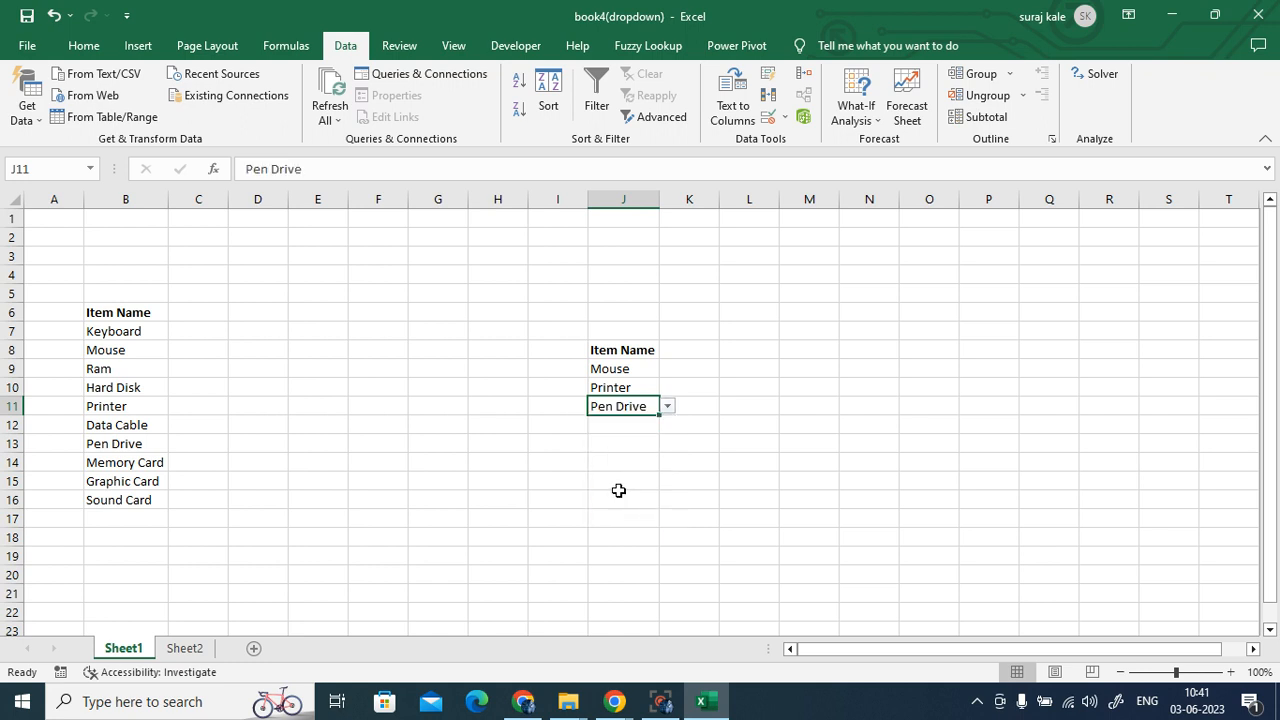
pyautogui.click(626, 429)
pyautogui.click(667, 425)
pyautogui.click(621, 475)
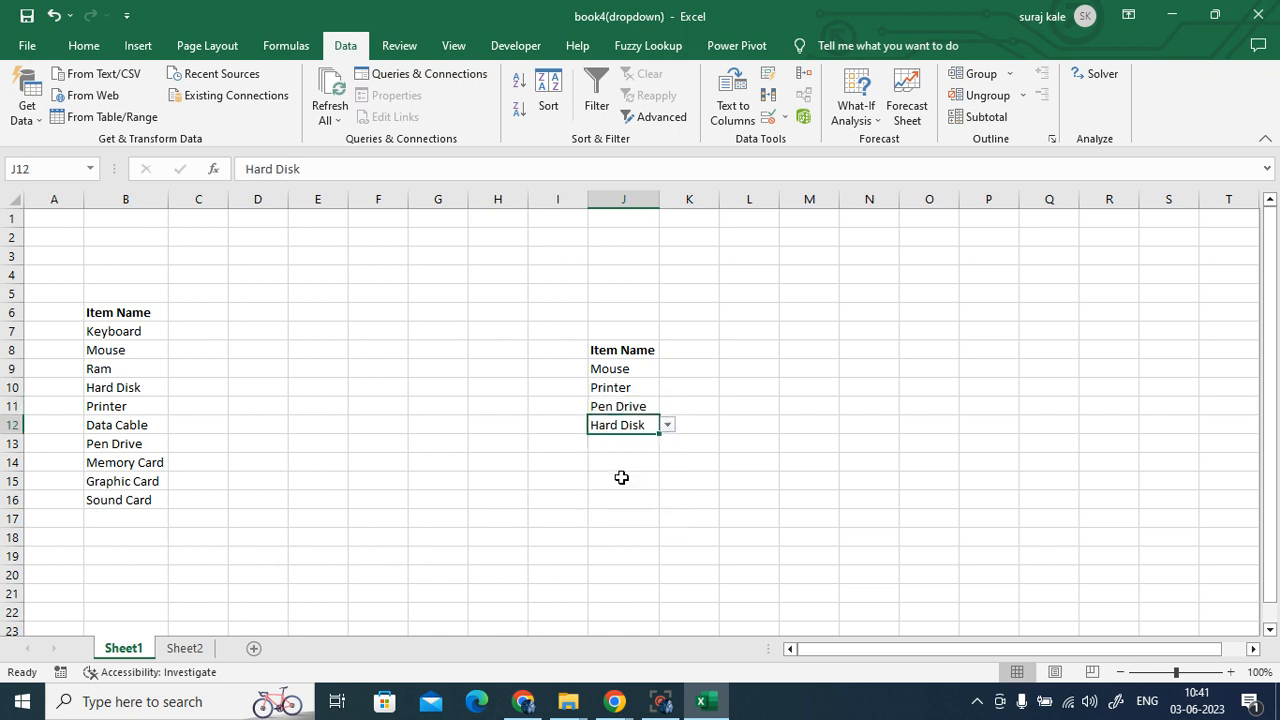
pyautogui.click(820, 470)
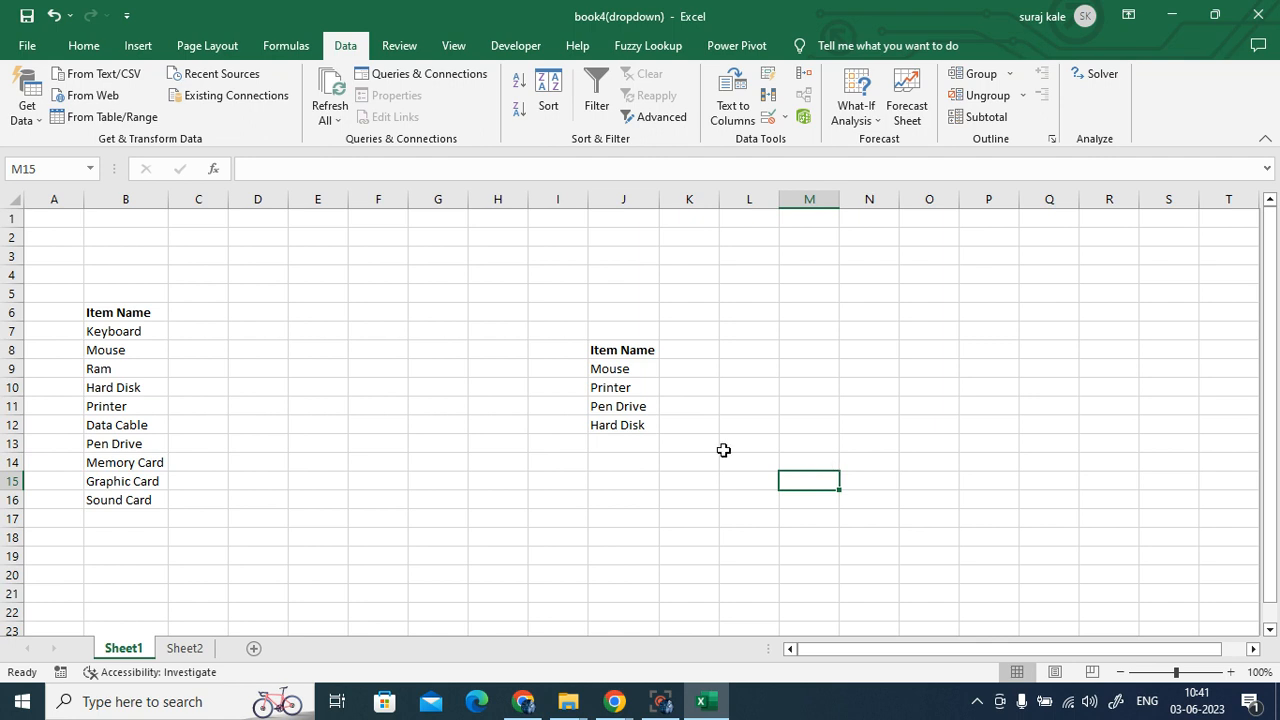
pyautogui.moveTo(110, 333); pyautogui.dragTo(124, 506)
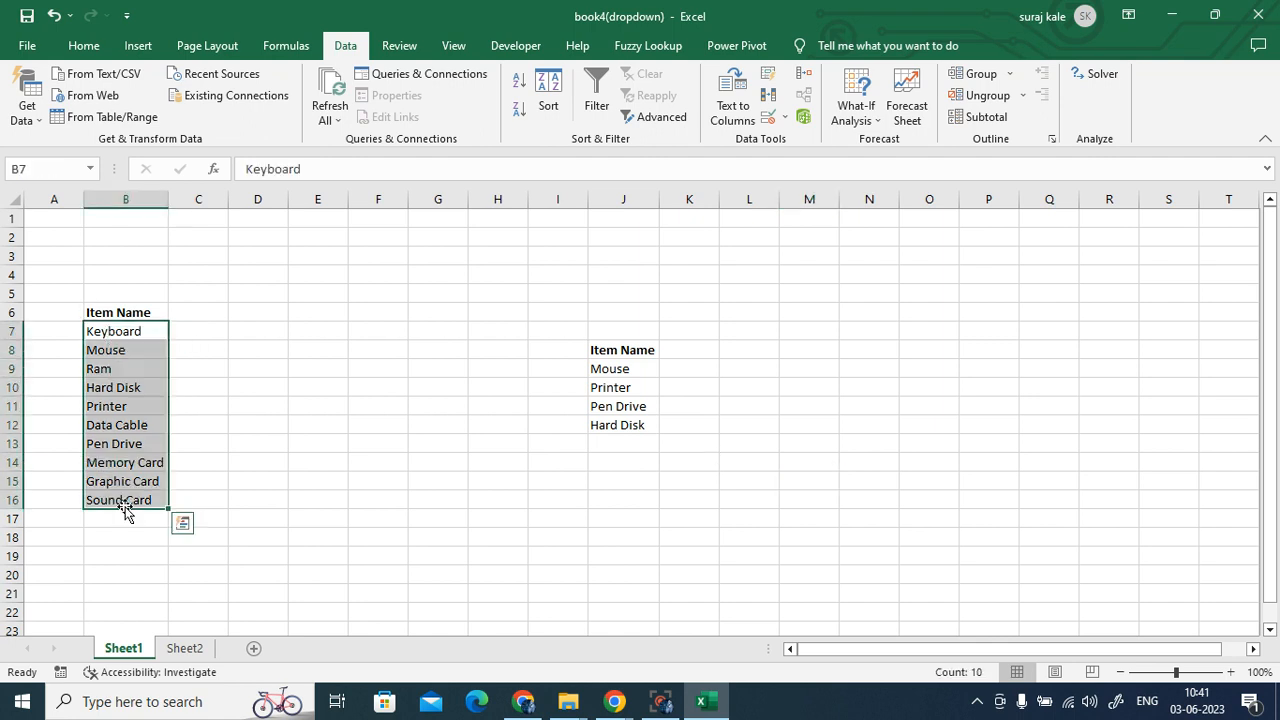
pyautogui.click(929, 449)
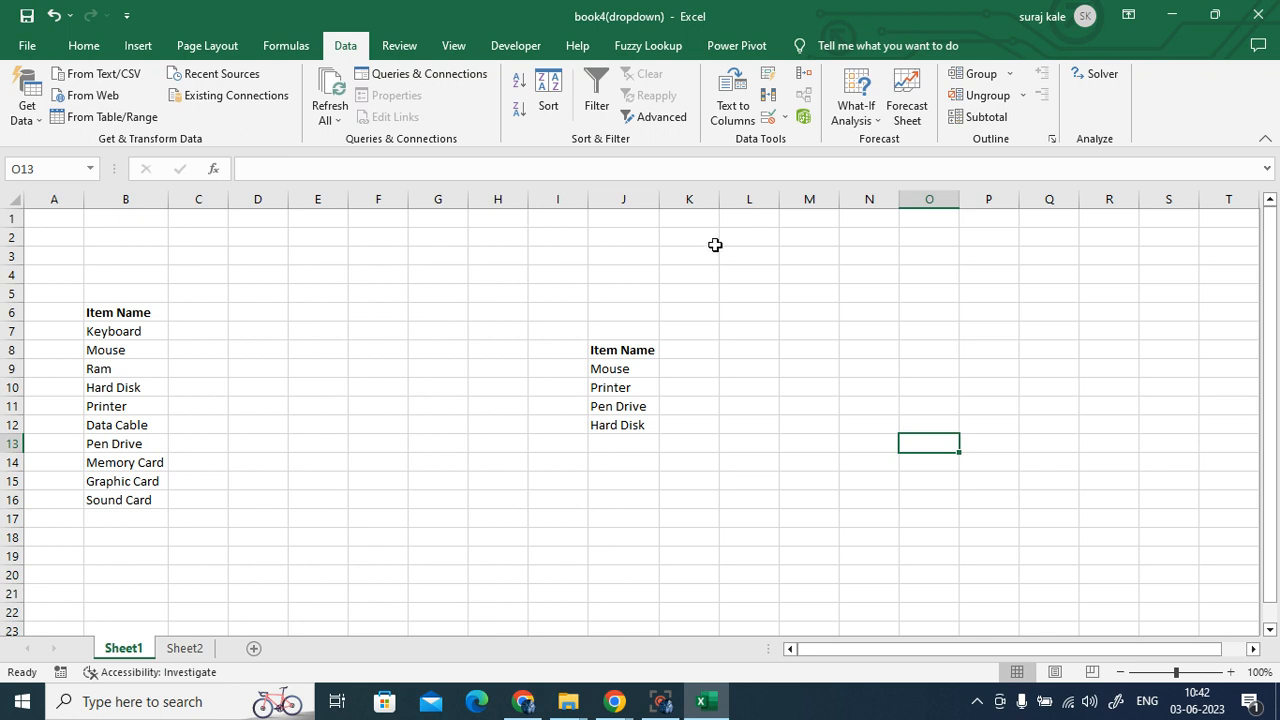
pyautogui.click(762, 118)
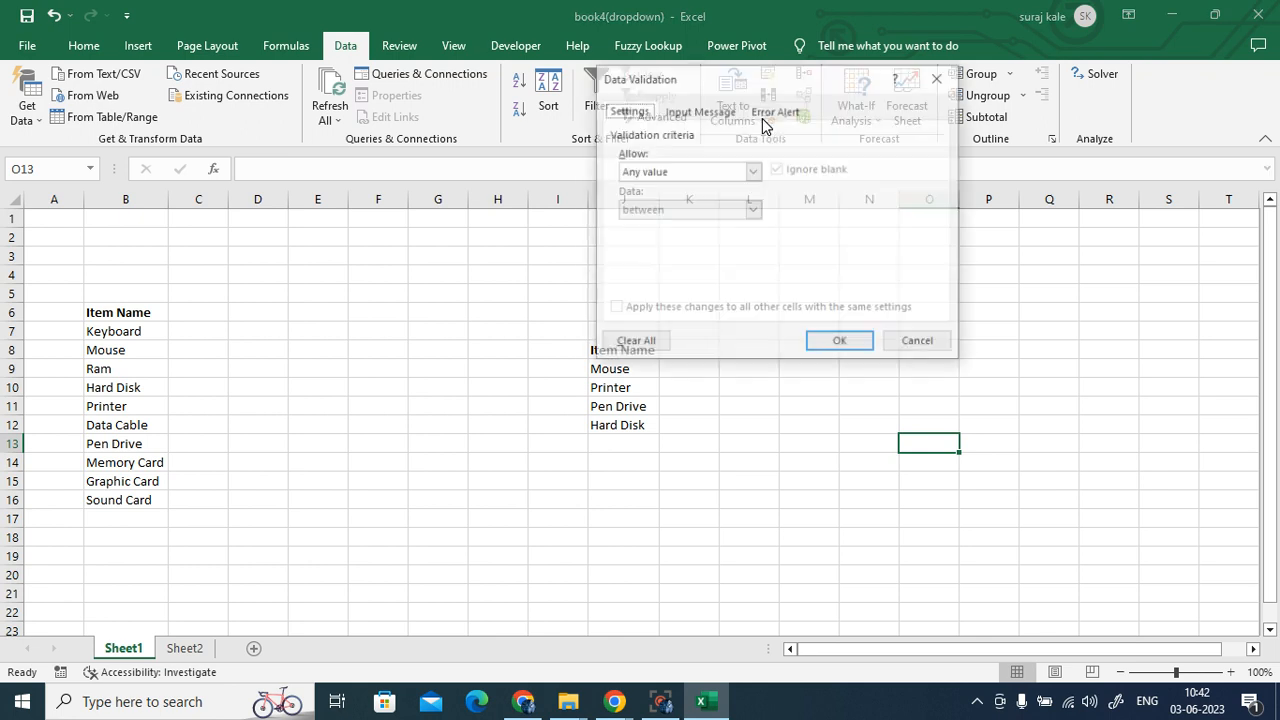
pyautogui.click(753, 171)
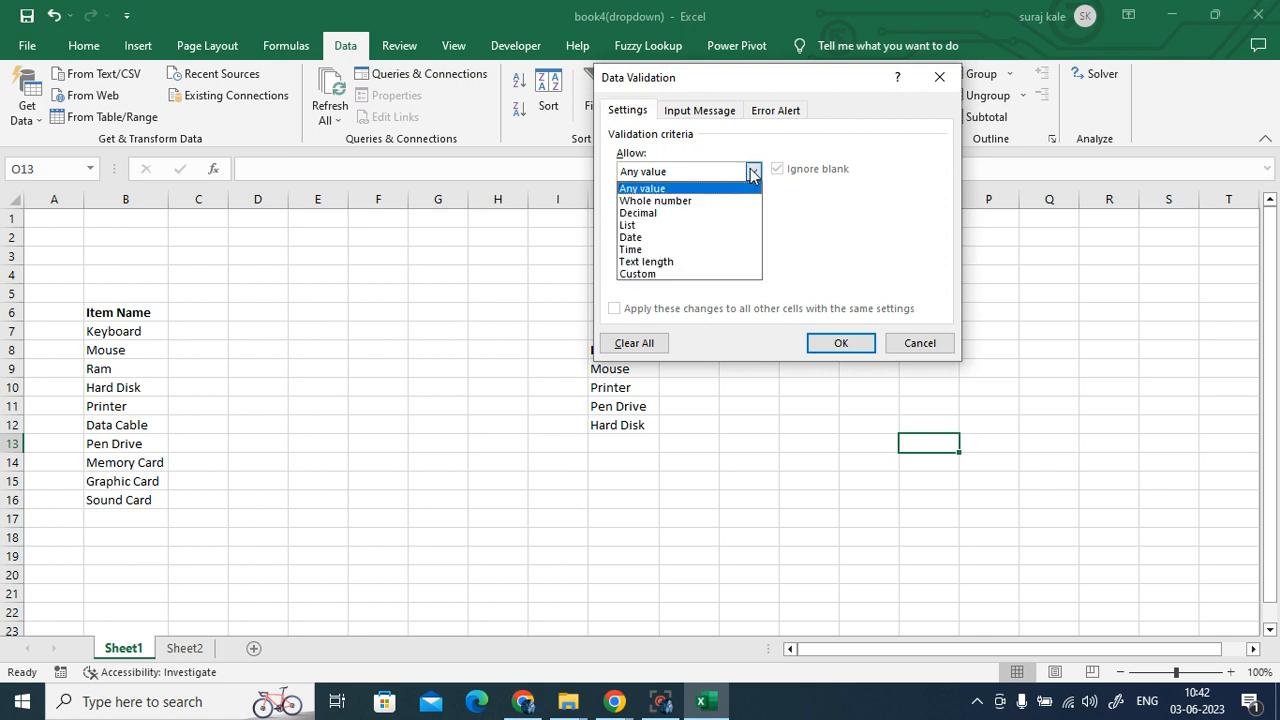
pyautogui.click(706, 225)
pyautogui.click(677, 248)
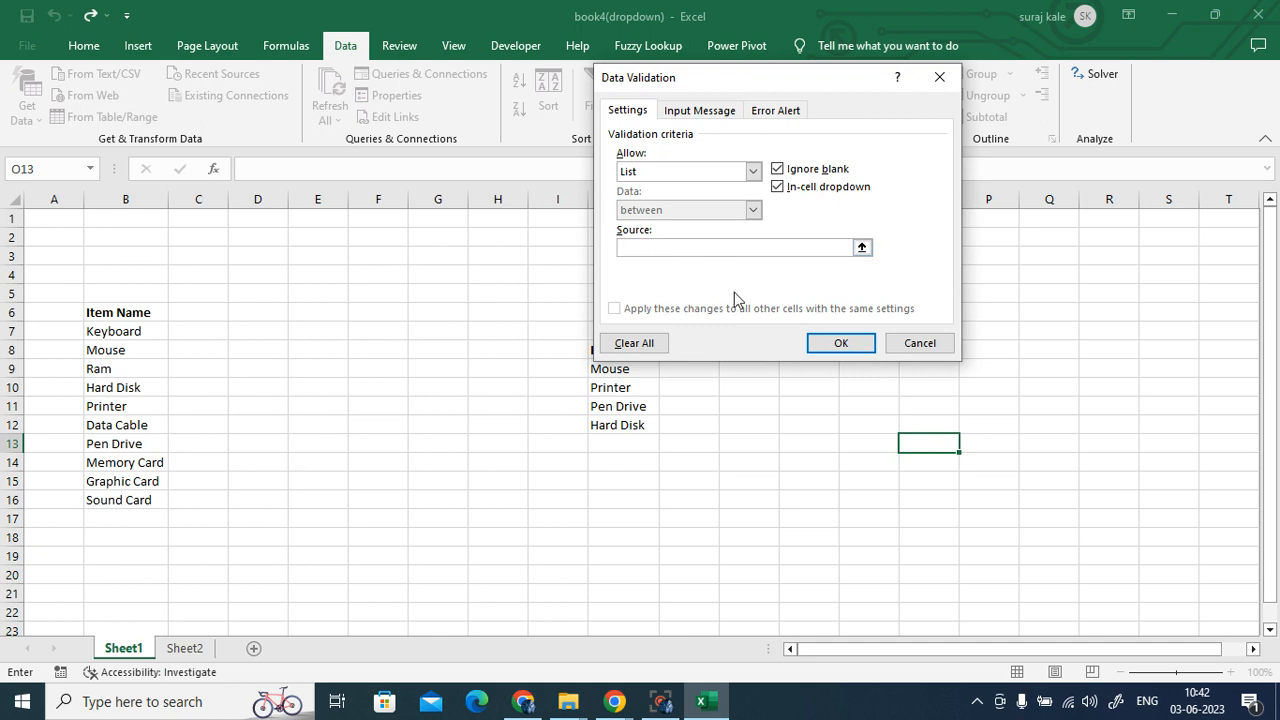
pyautogui.click(945, 78)
pyautogui.moveTo(137, 337); pyautogui.dragTo(128, 490)
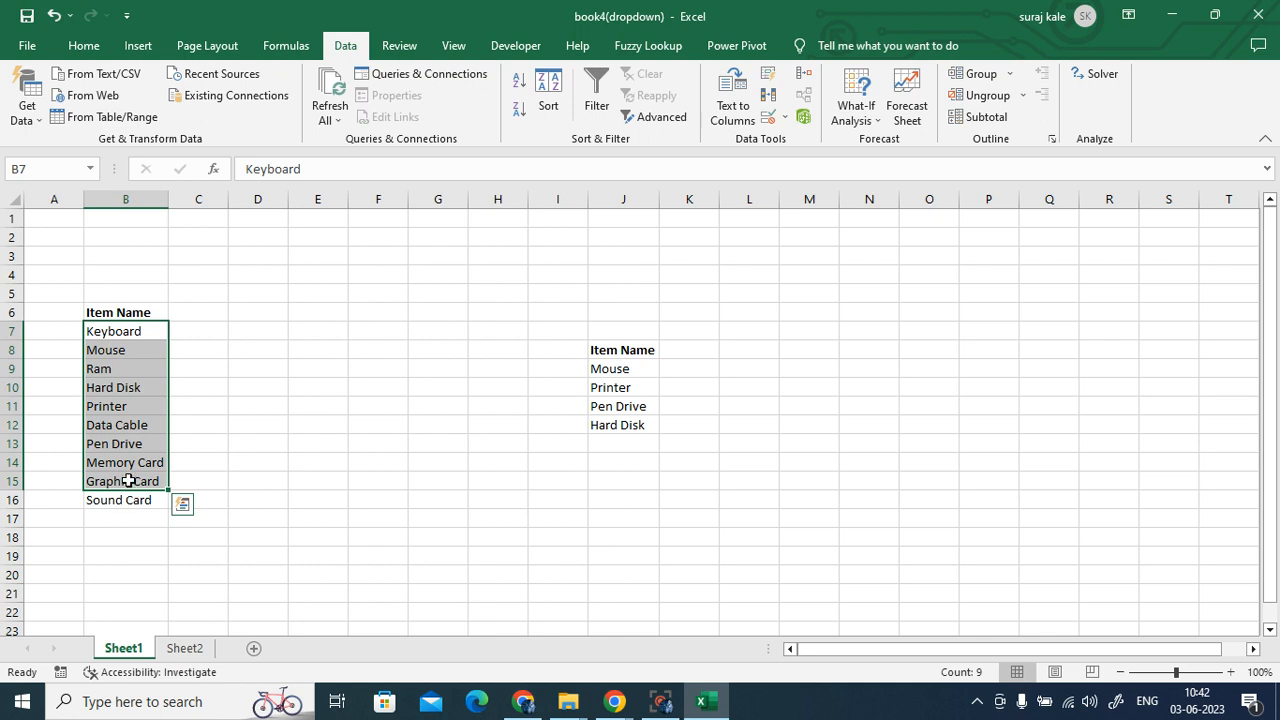
pyautogui.click(624, 481)
pyautogui.click(613, 368)
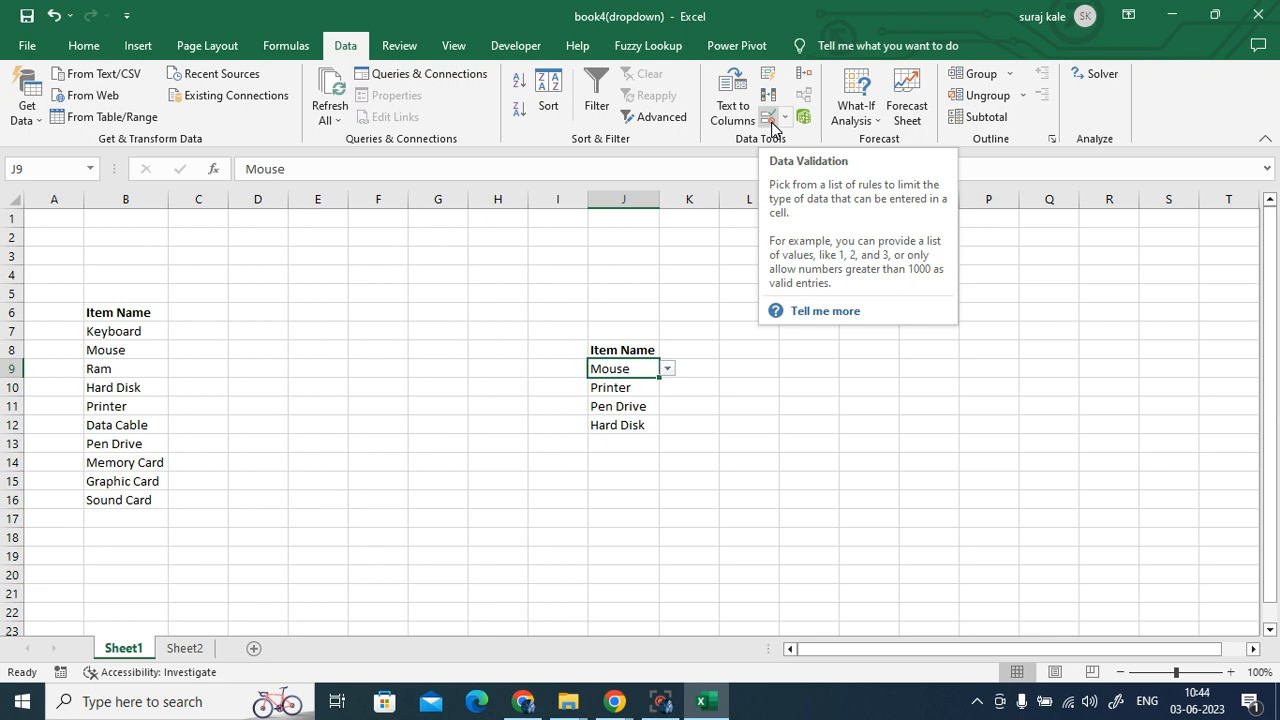
# - Undo the earlier picks in J9–J12 and J9's dropdown validation, then reselect J9
pyautogui.click(57, 14)
pyautogui.click(57, 14)
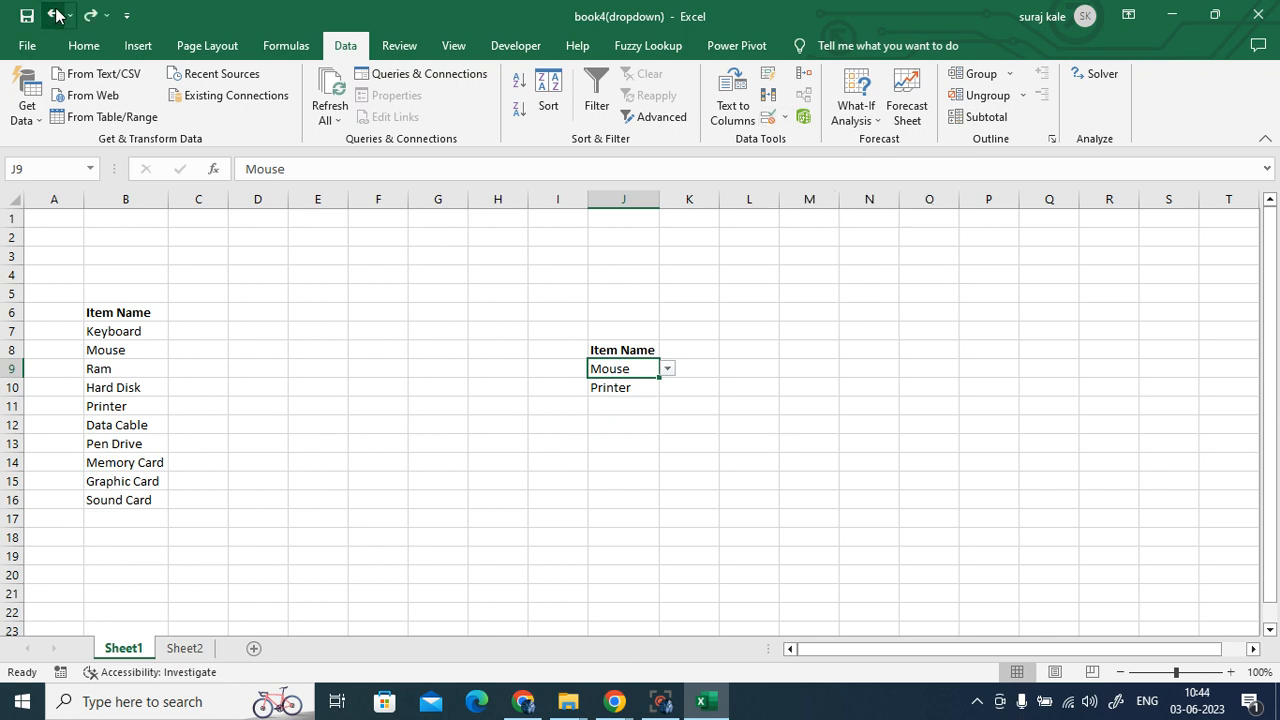
pyautogui.click(57, 14)
pyautogui.click(57, 14)
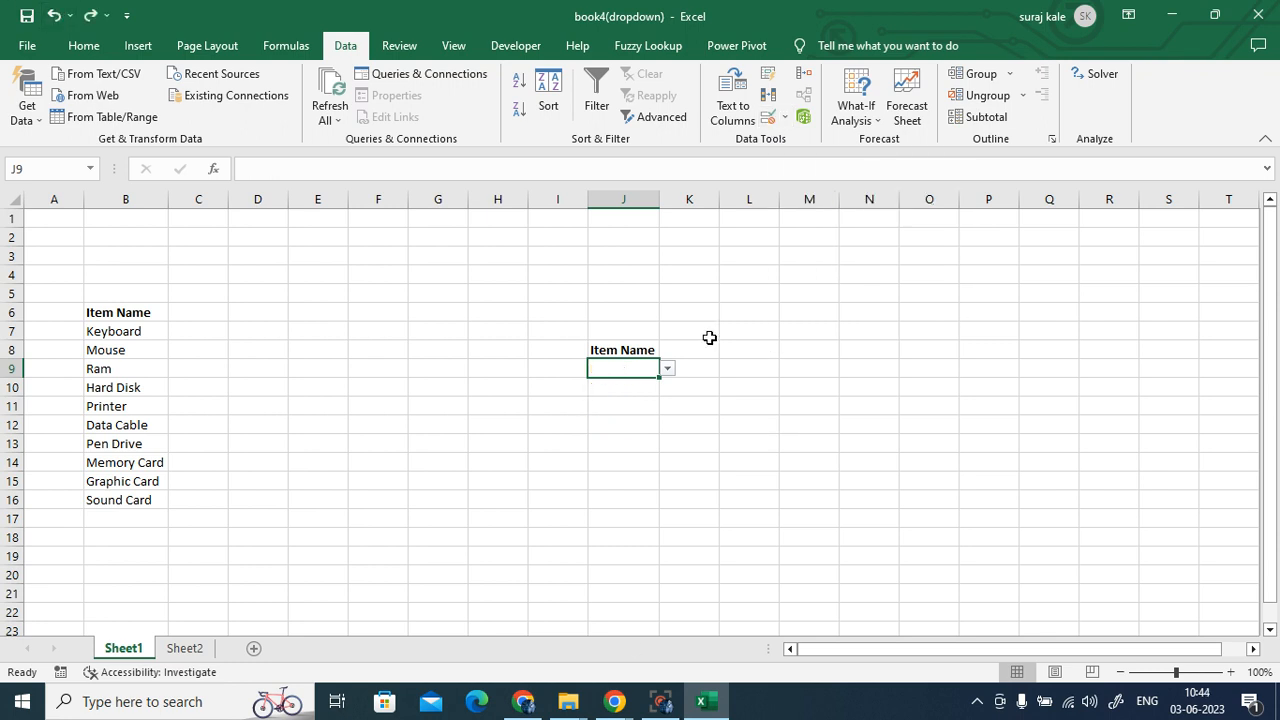
pyautogui.click(57, 14)
pyautogui.click(888, 540)
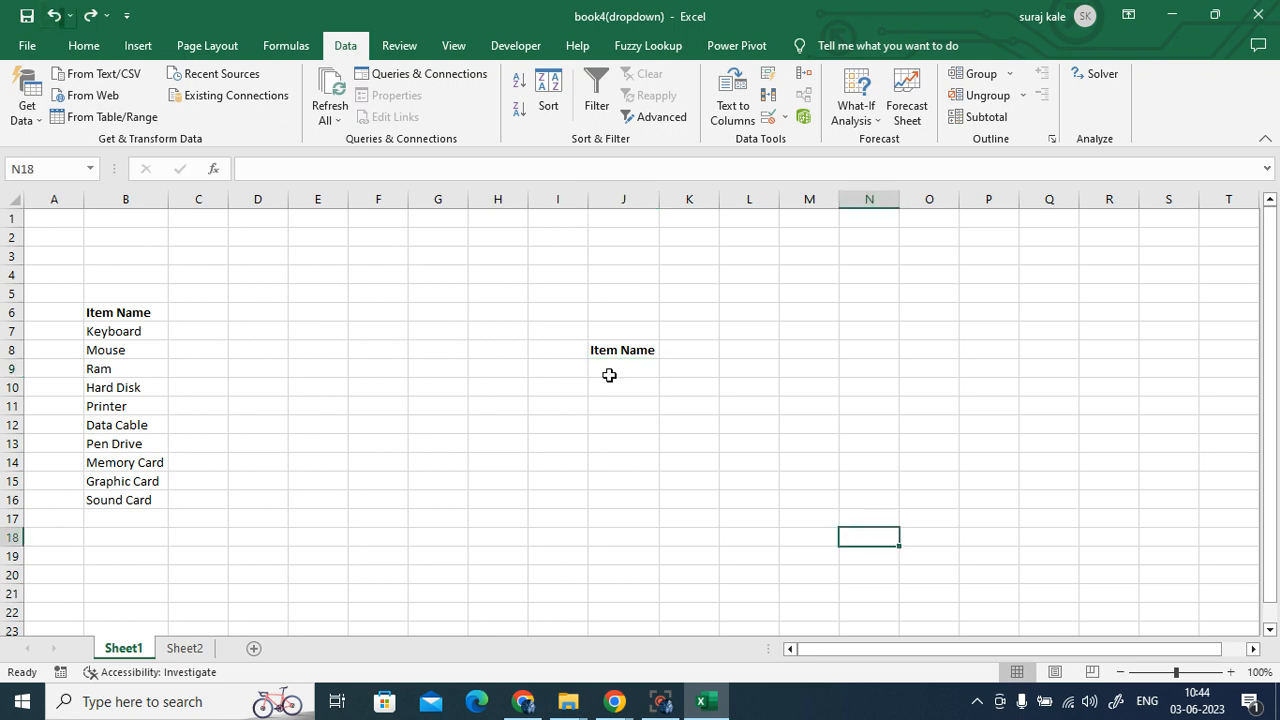
pyautogui.click(608, 368)
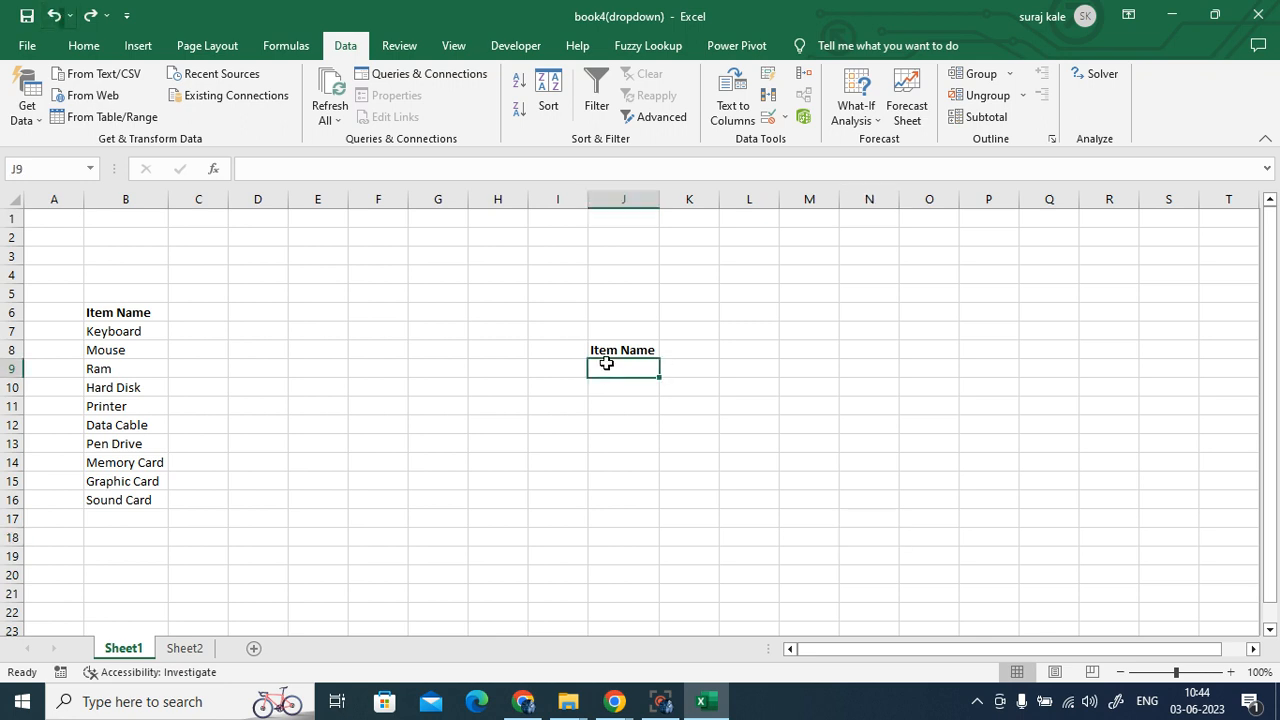
# - Give J9 List validation with source B7:B16 and check its dropdown items
pyautogui.click(767, 118)
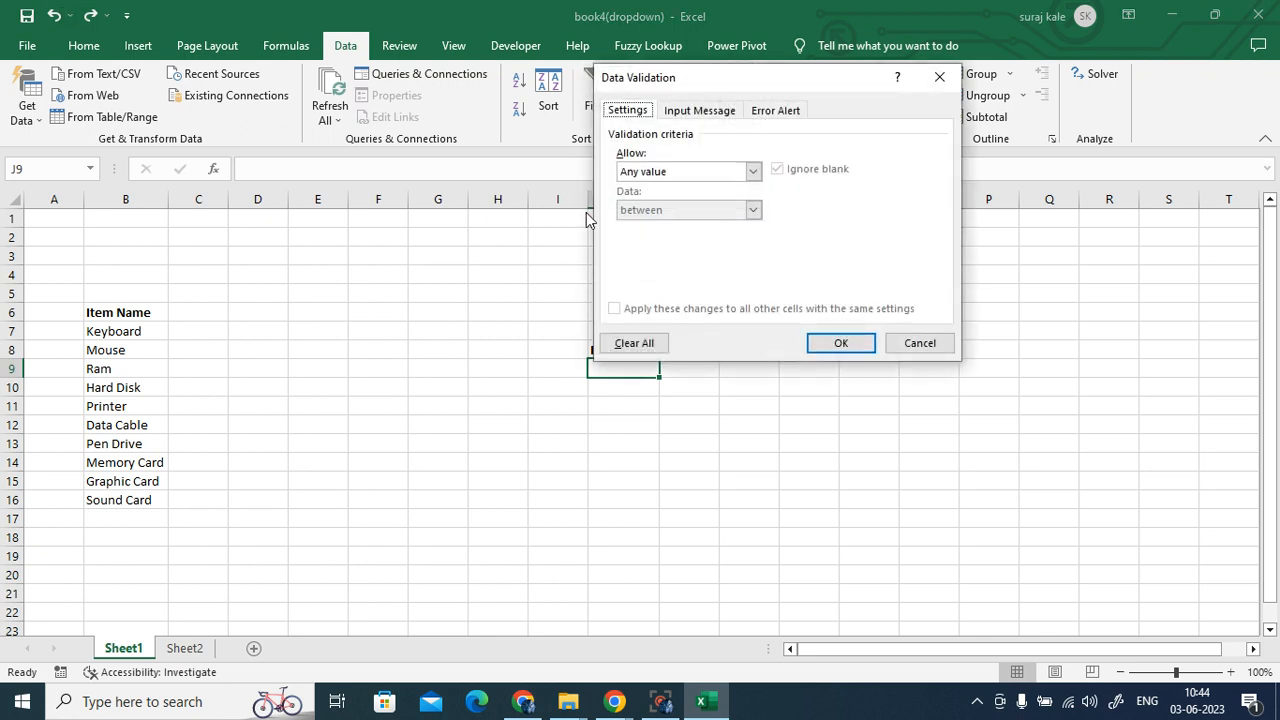
pyautogui.click(753, 171)
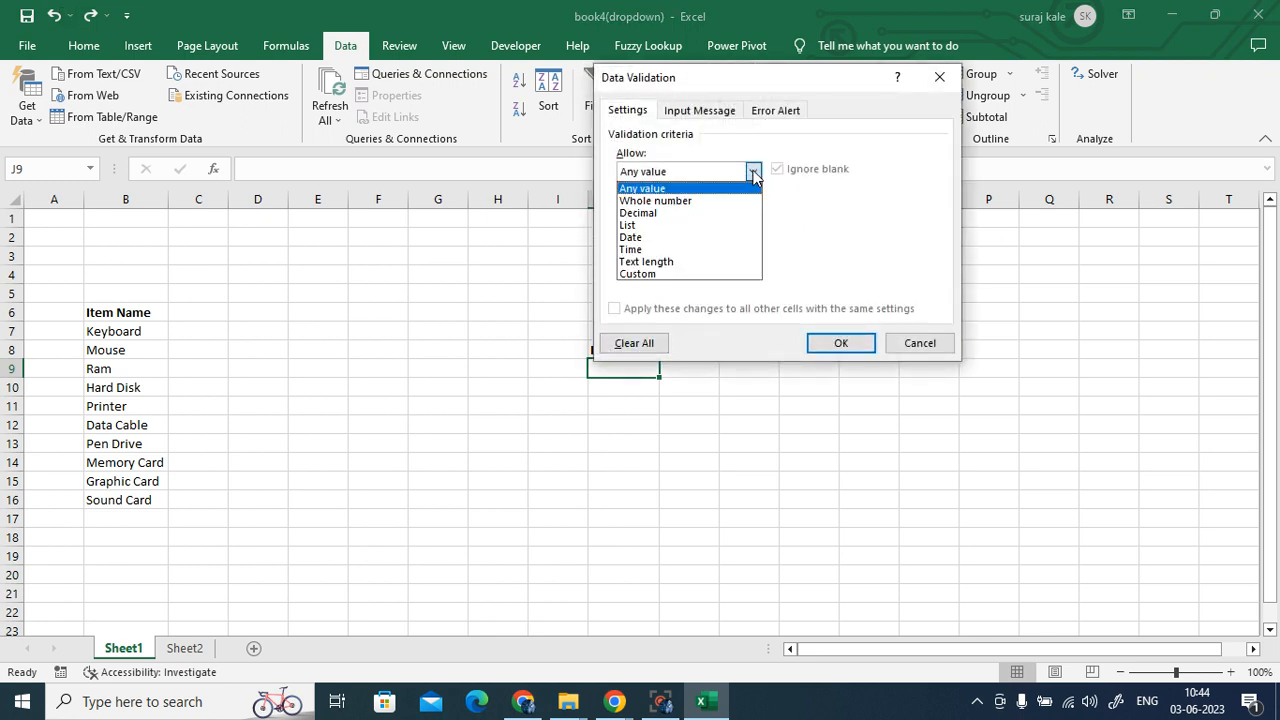
pyautogui.click(703, 226)
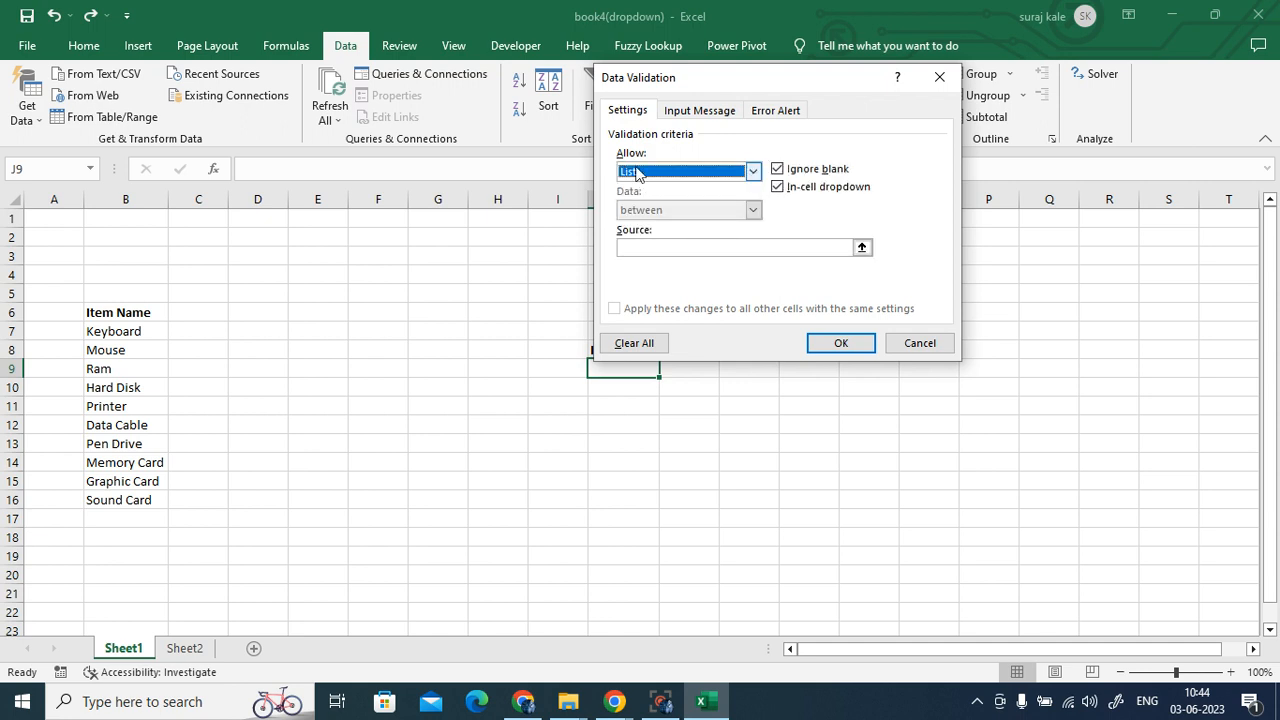
pyautogui.click(642, 246)
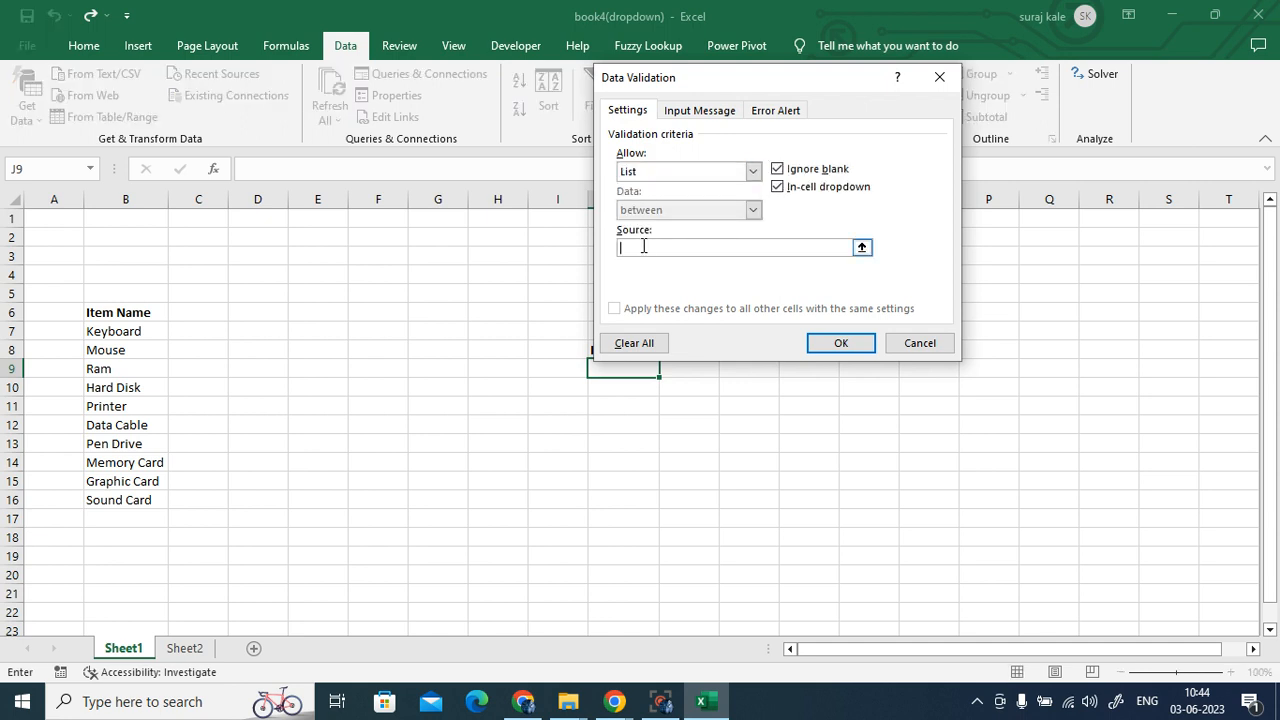
pyautogui.moveTo(106, 333); pyautogui.dragTo(122, 498)
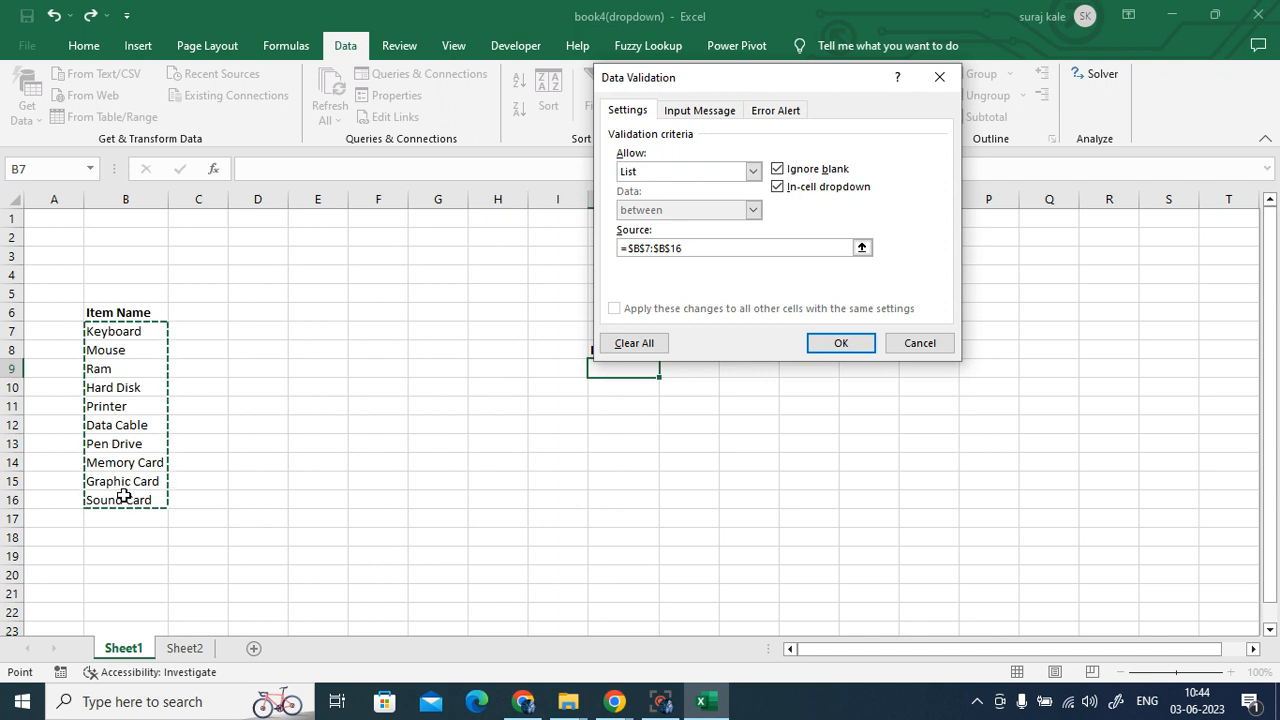
pyautogui.click(841, 343)
pyautogui.click(669, 370)
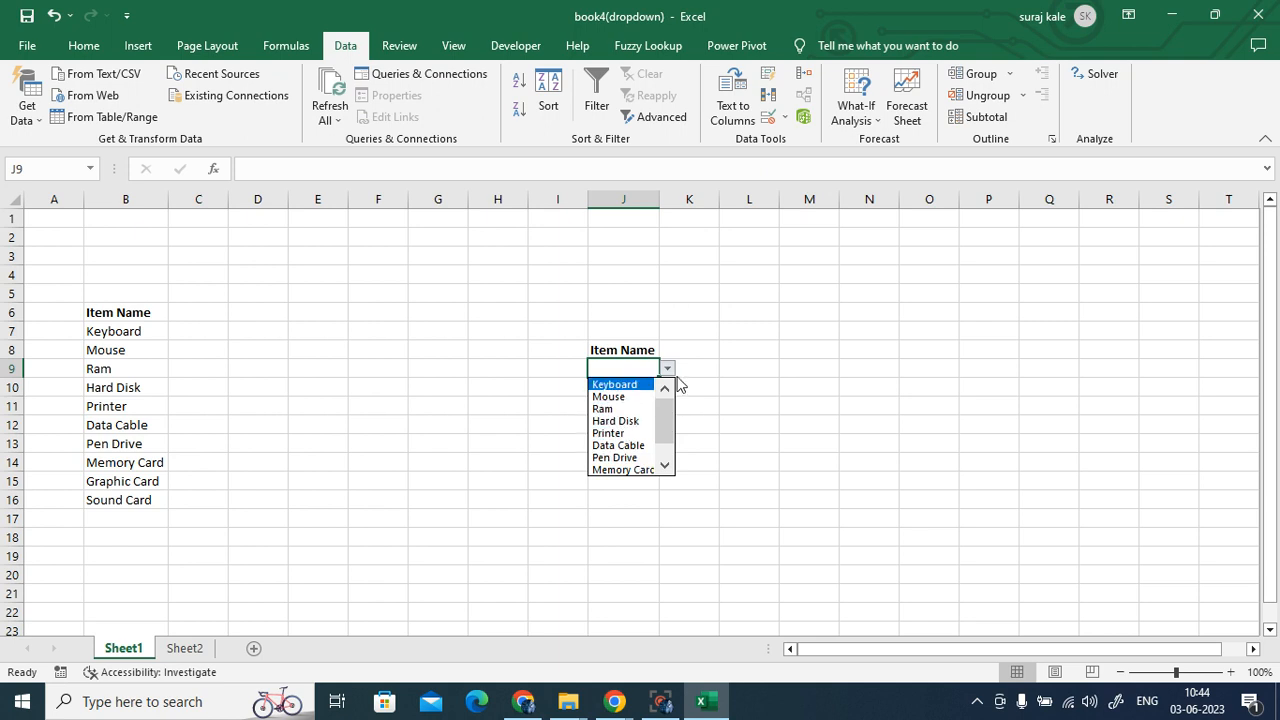
# - Copy J9's dropdown down to row 18 and choose Mouse in J11
pyautogui.click(718, 378)
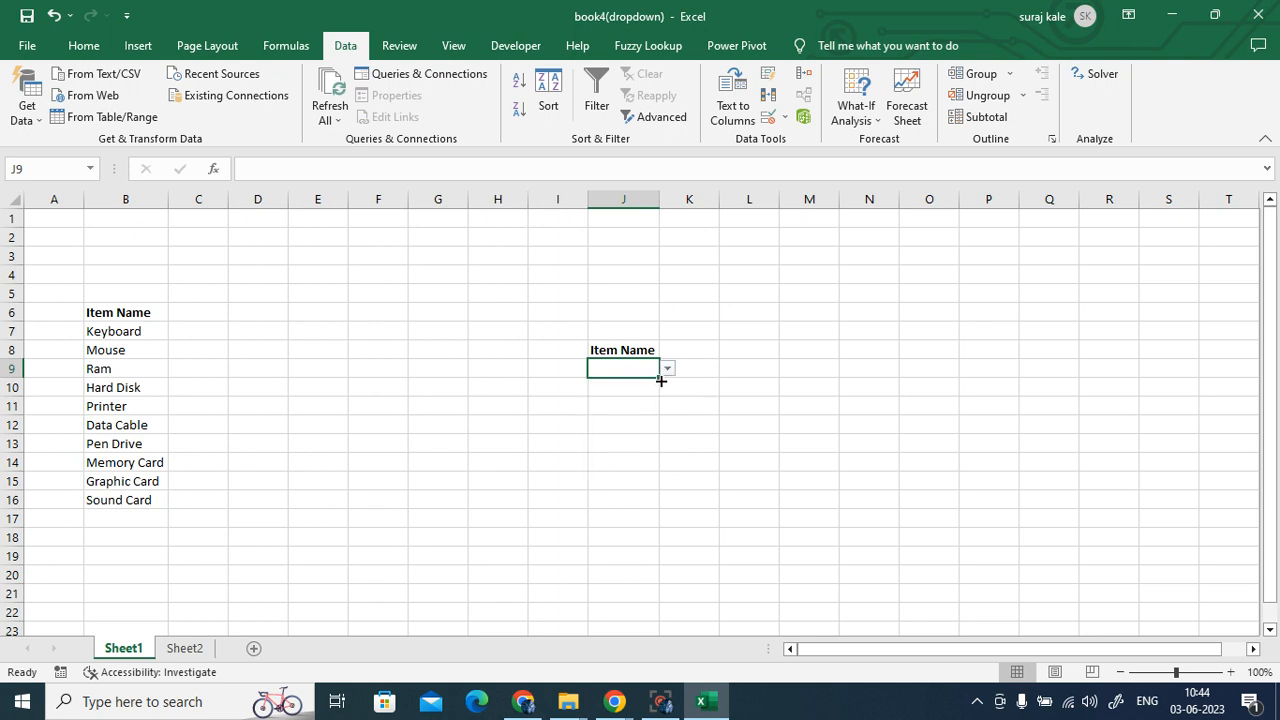
pyautogui.moveTo(660, 381); pyautogui.dragTo(660, 546)
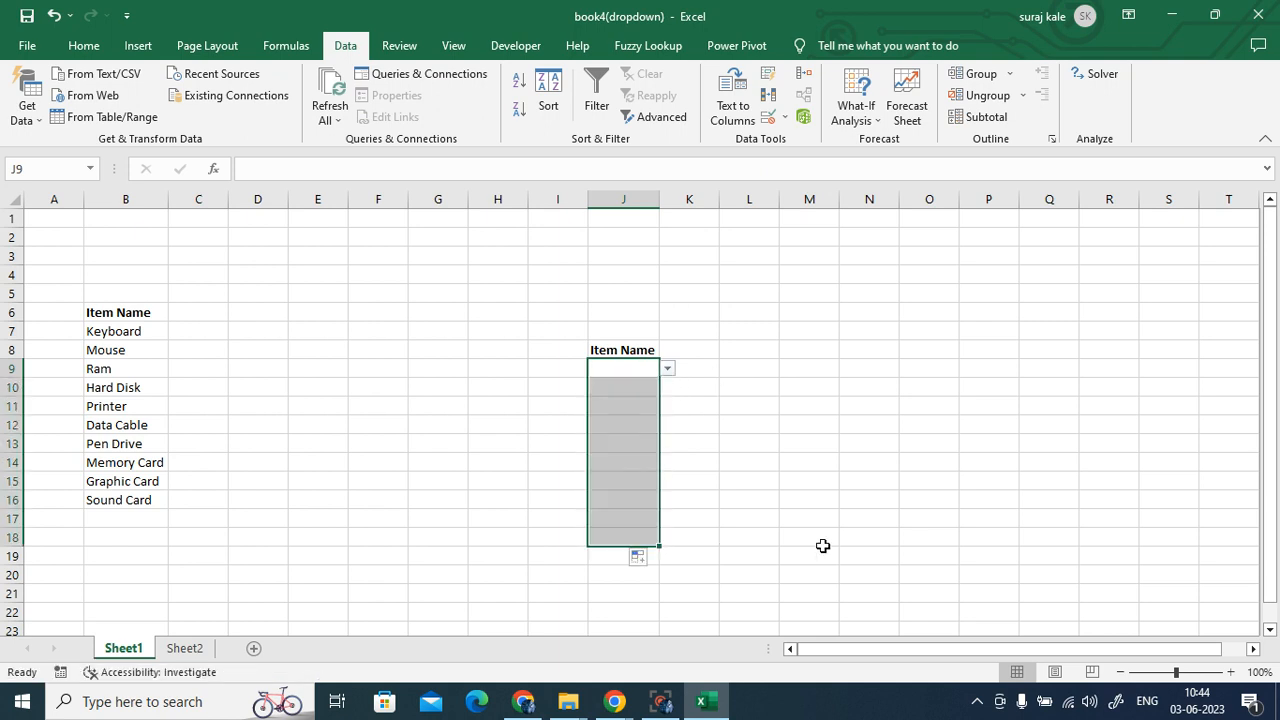
pyautogui.click(645, 407)
pyautogui.click(666, 406)
pyautogui.click(645, 436)
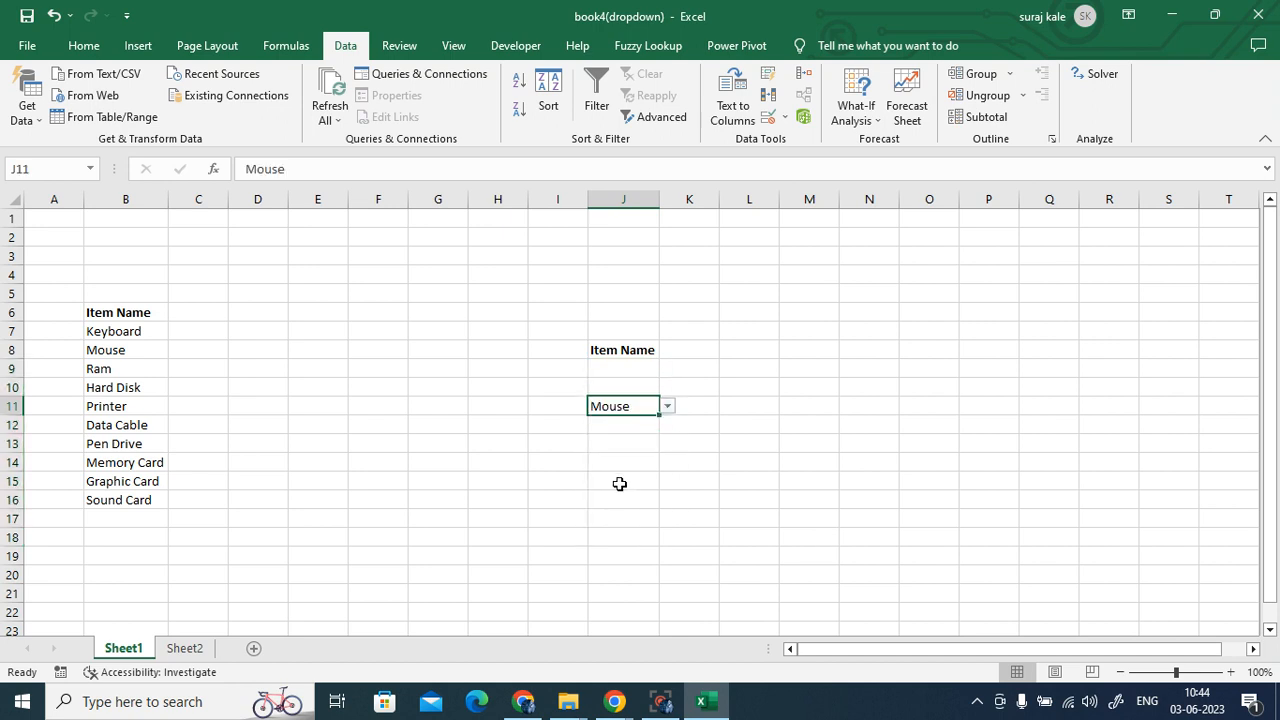
# - Choose Ram in J15 from its dropdown, then undo that entry
pyautogui.click(620, 484)
pyautogui.click(667, 481)
pyautogui.click(620, 521)
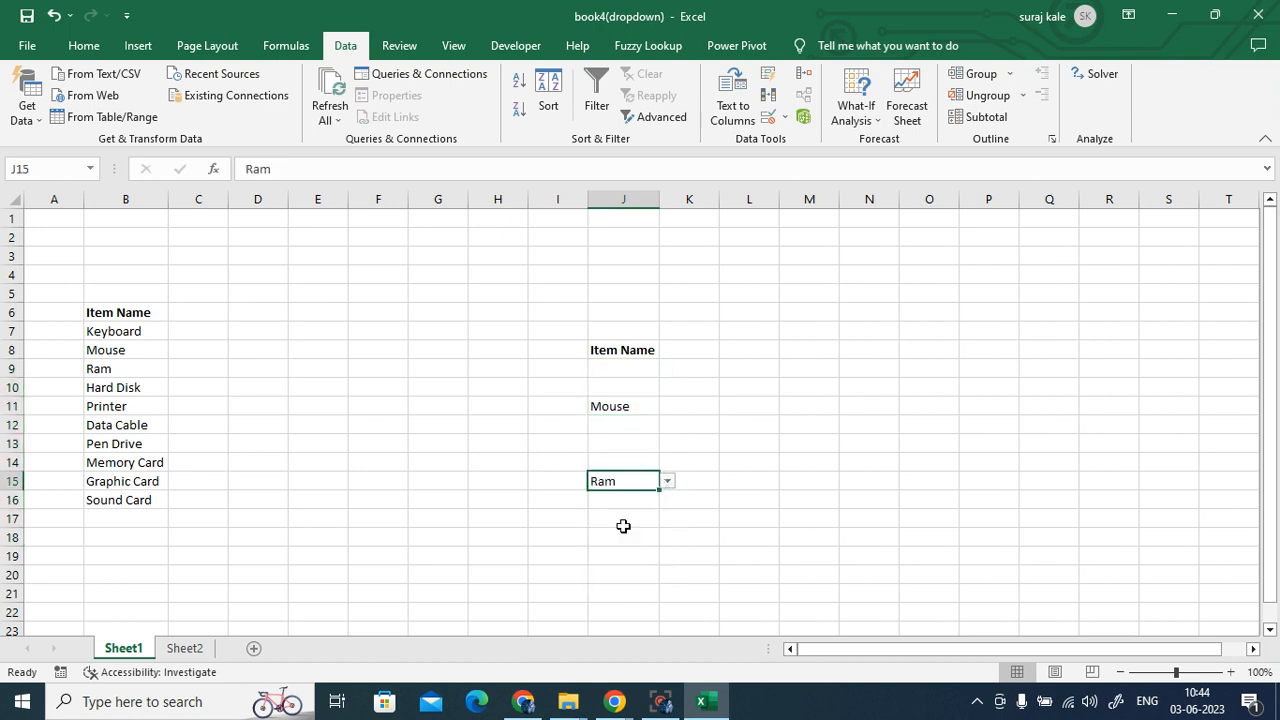
pyautogui.click(55, 17)
# - Clear all data validation from J9:J17
pyautogui.moveTo(620, 368); pyautogui.dragTo(637, 516)
pyautogui.click(767, 117)
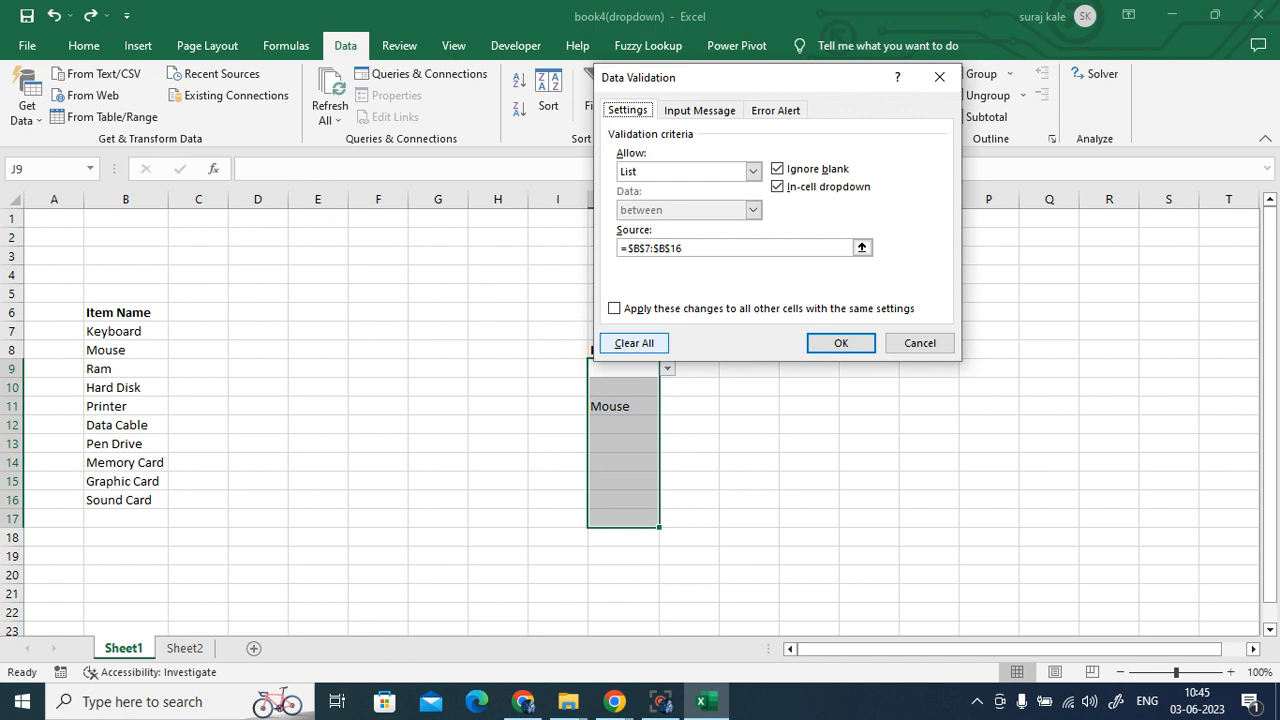
pyautogui.click(628, 345)
pyautogui.click(838, 346)
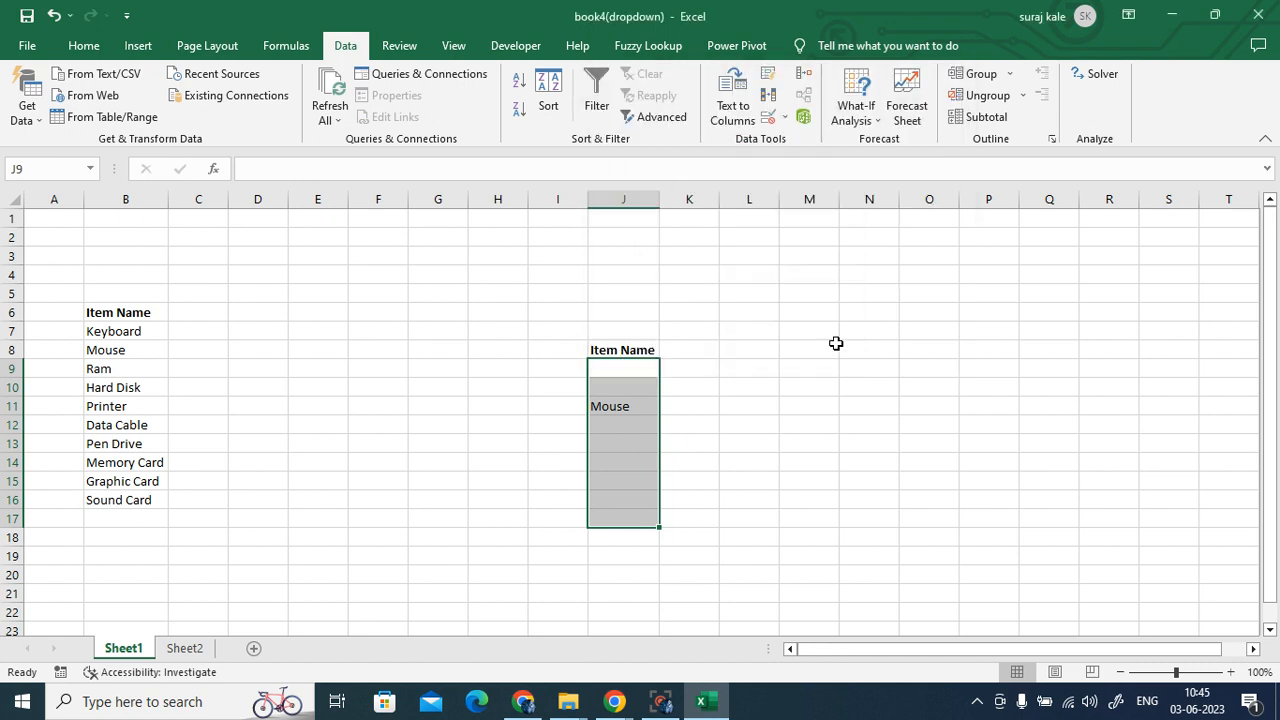
# - Check column J cells for leftover dropdowns, confirm J11 still shows Mouse, then select B17
pyautogui.click(643, 371)
pyautogui.click(643, 417)
pyautogui.click(655, 490)
pyautogui.click(629, 405)
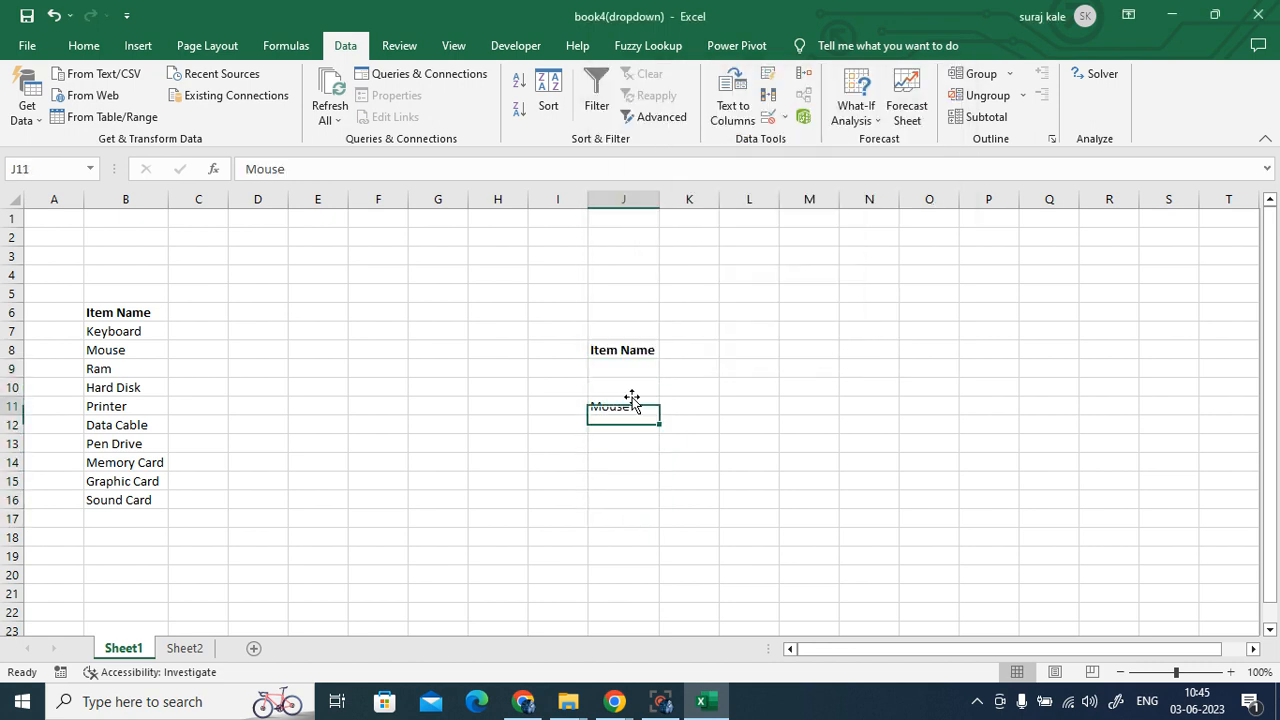
pyautogui.click(643, 443)
pyautogui.click(646, 481)
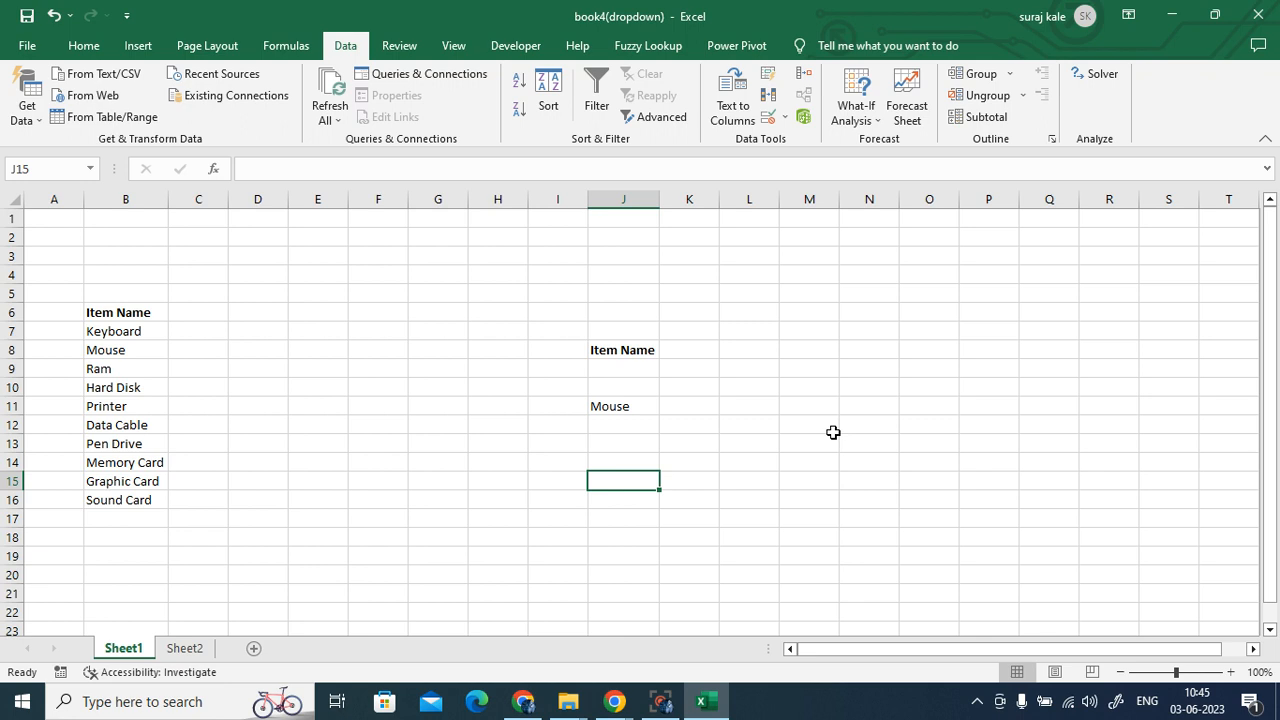
pyautogui.click(99, 515)
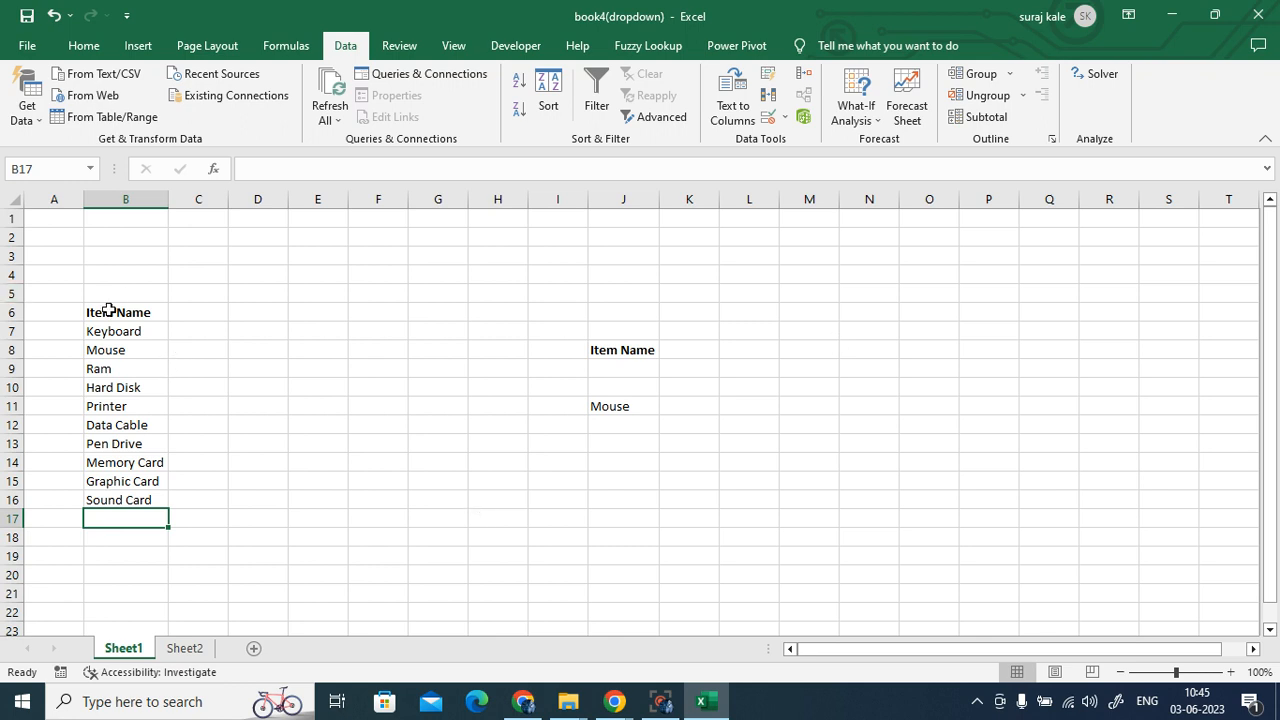
# - Select Item Name list B6:B16, then go to Sheet2 and select J13
pyautogui.moveTo(128, 310); pyautogui.dragTo(123, 489)
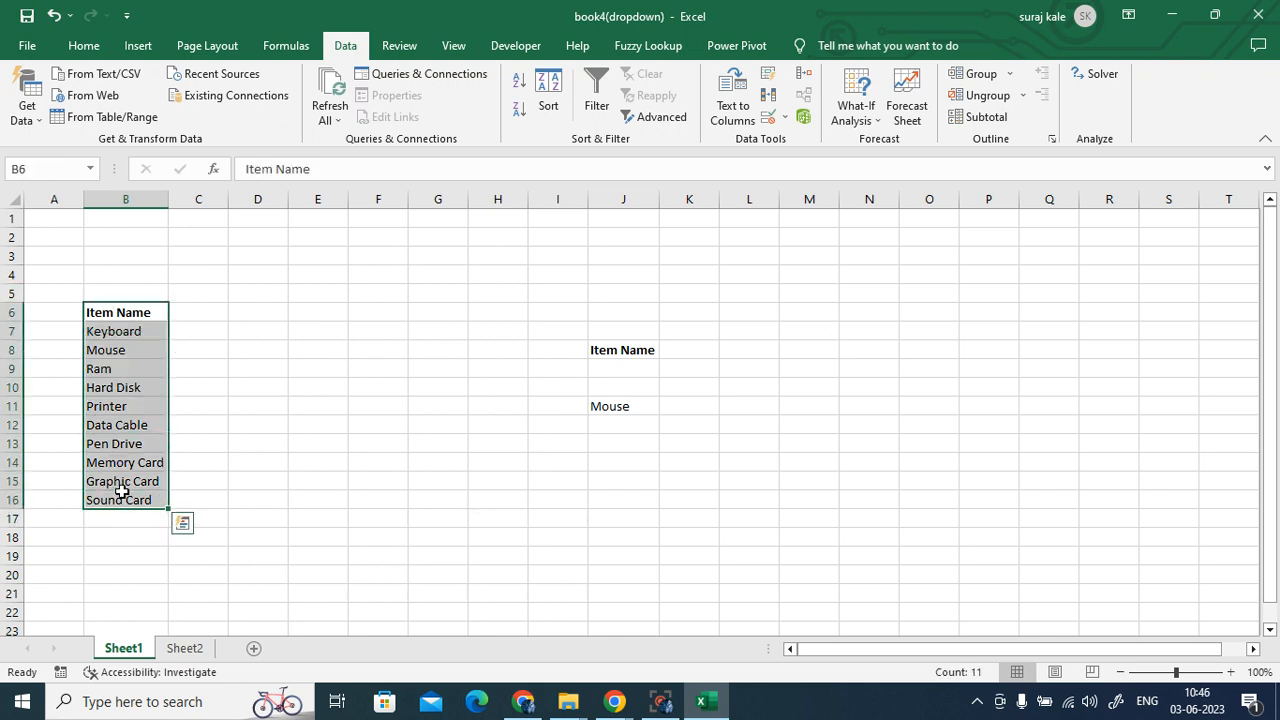
pyautogui.click(196, 650)
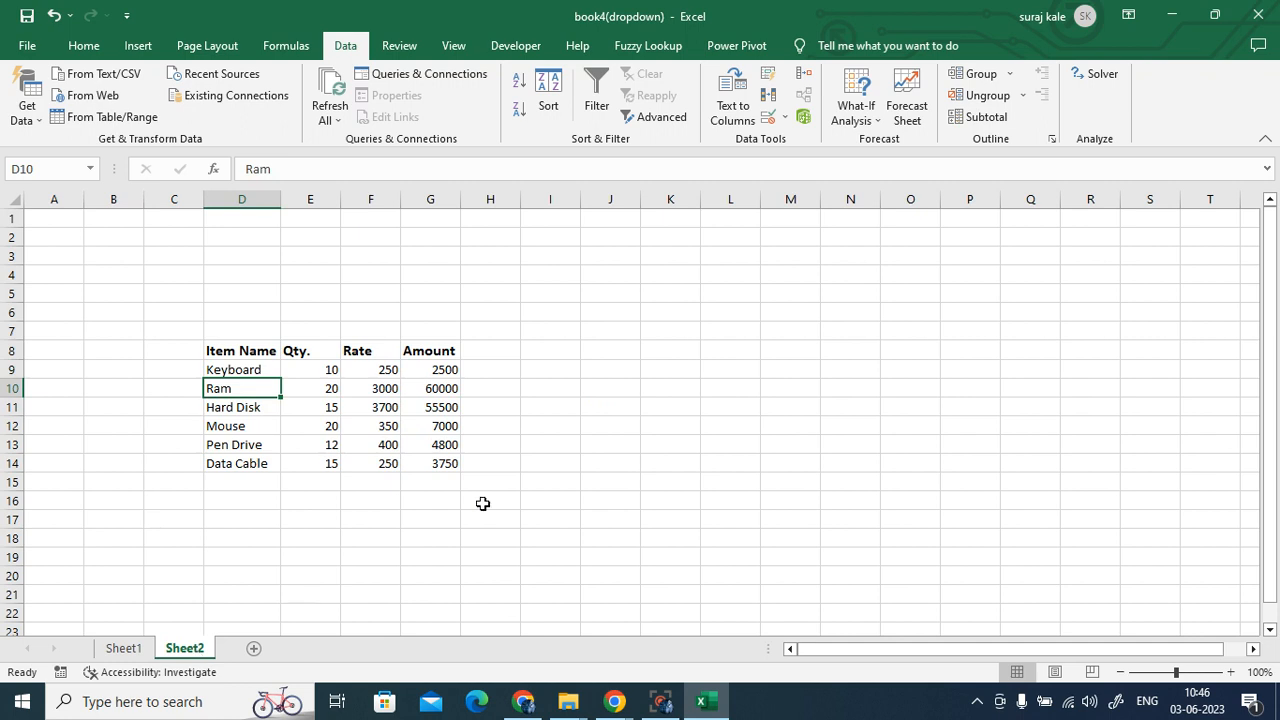
pyautogui.click(635, 445)
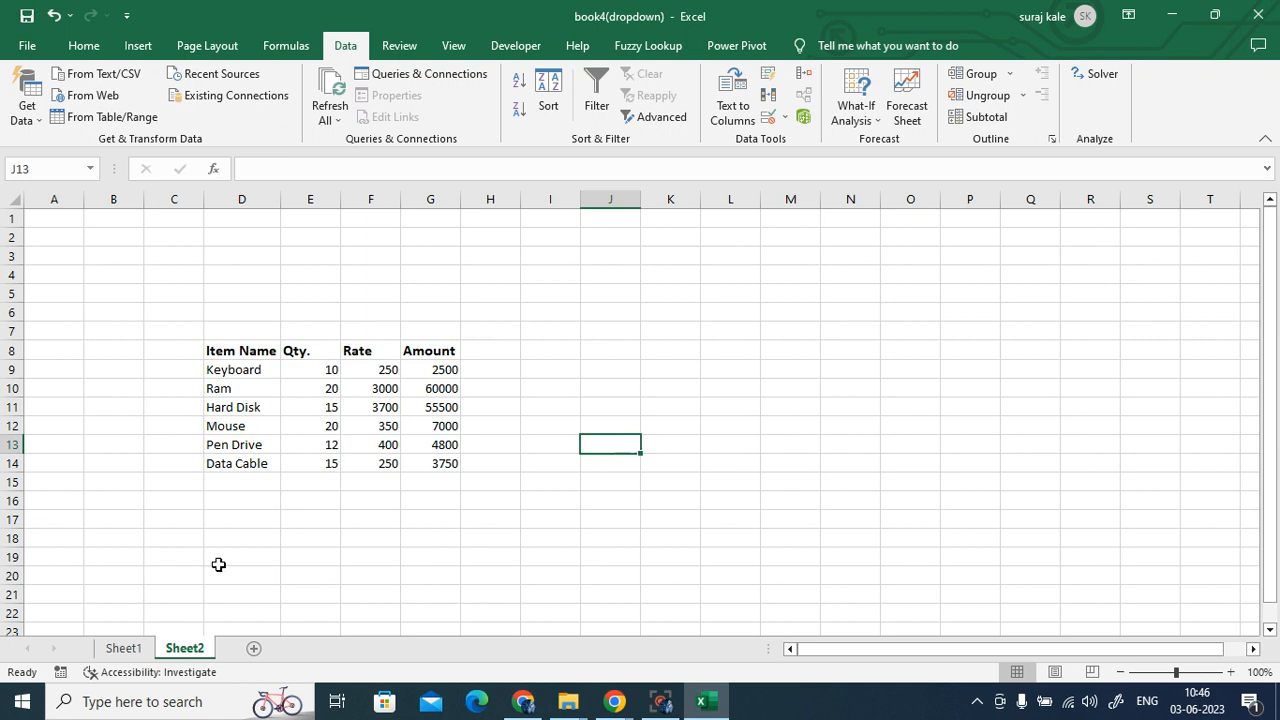
# - On Sheet1, open Data Validation for J9:J20, agree to extend it, then cancel
pyautogui.click(125, 648)
pyautogui.moveTo(628, 368); pyautogui.dragTo(640, 568)
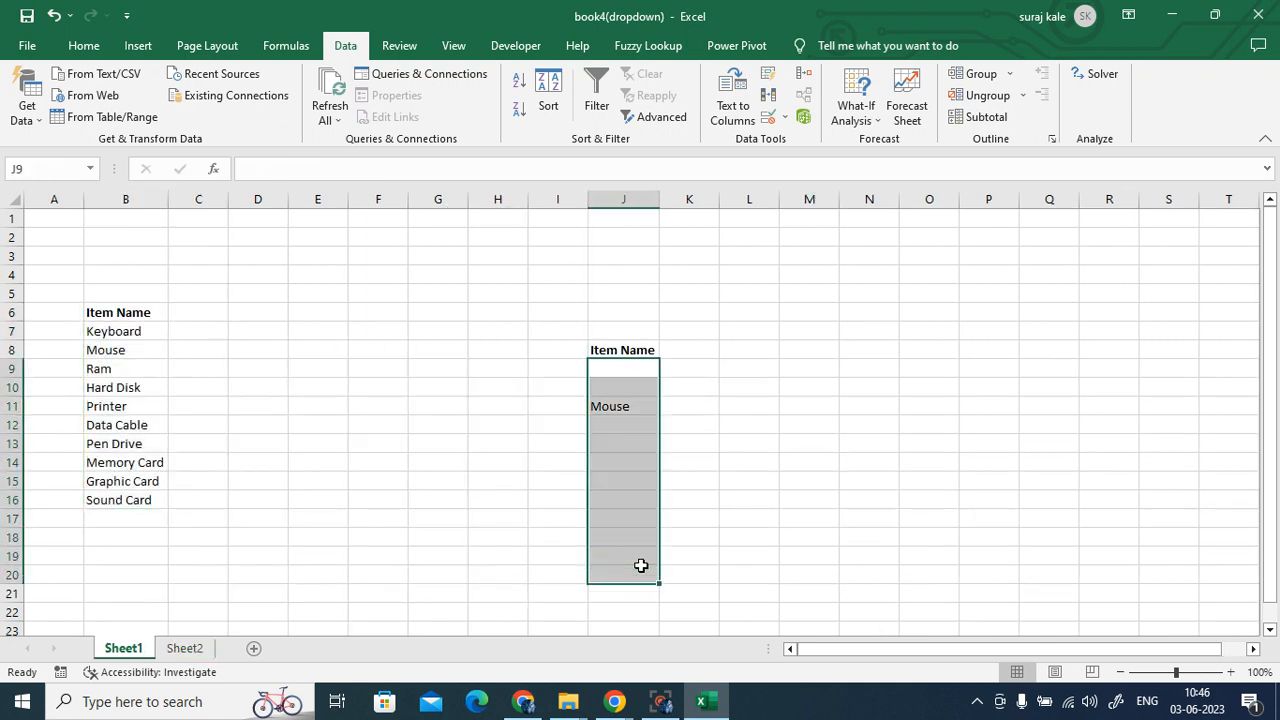
pyautogui.click(767, 117)
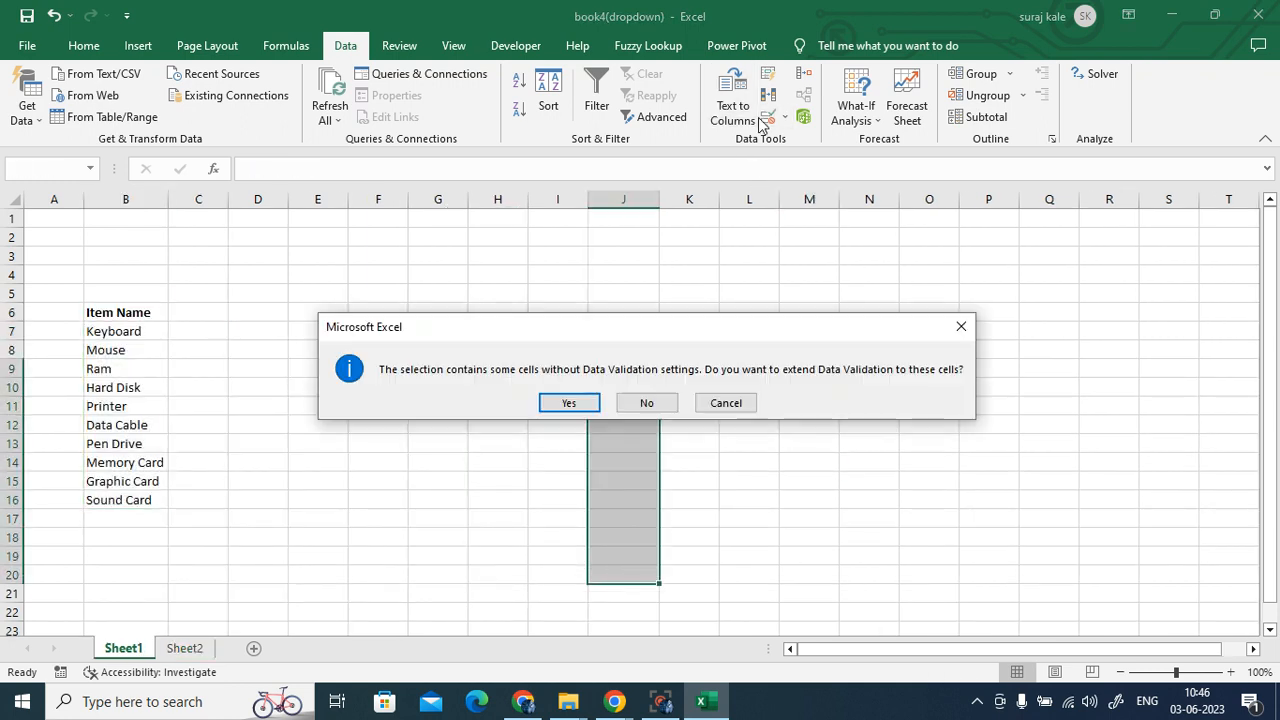
pyautogui.click(570, 403)
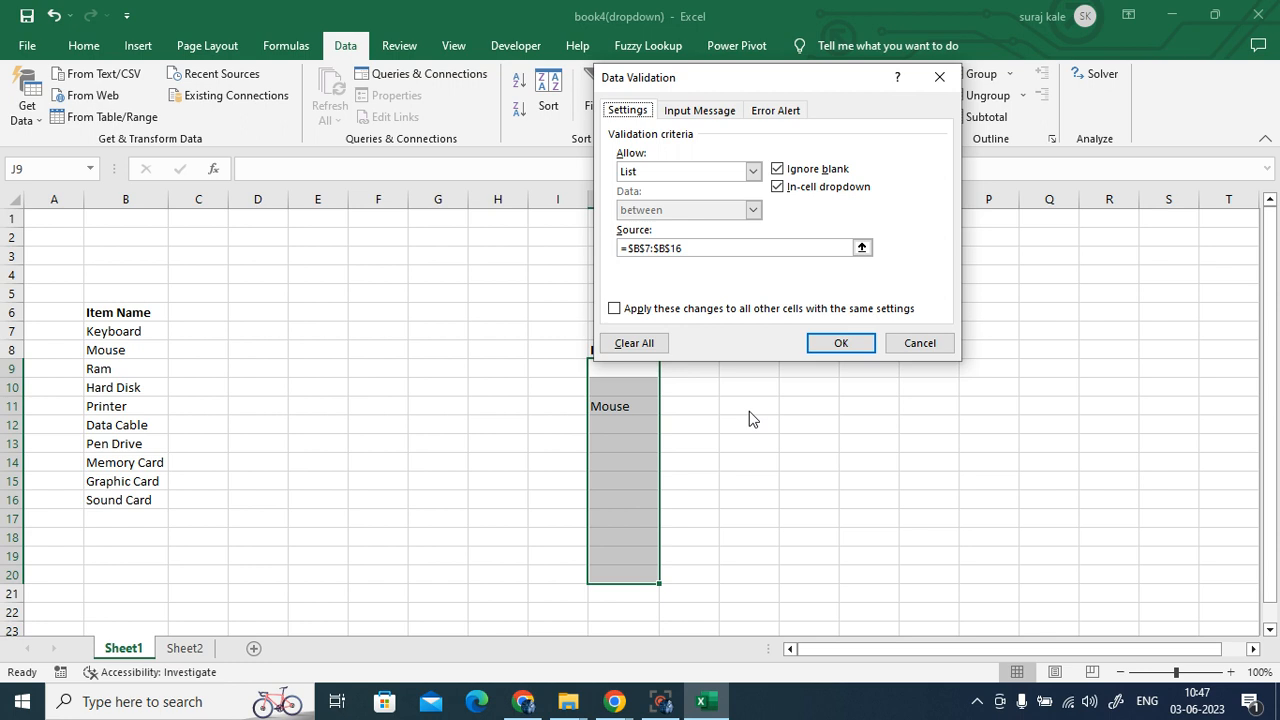
pyautogui.click(941, 346)
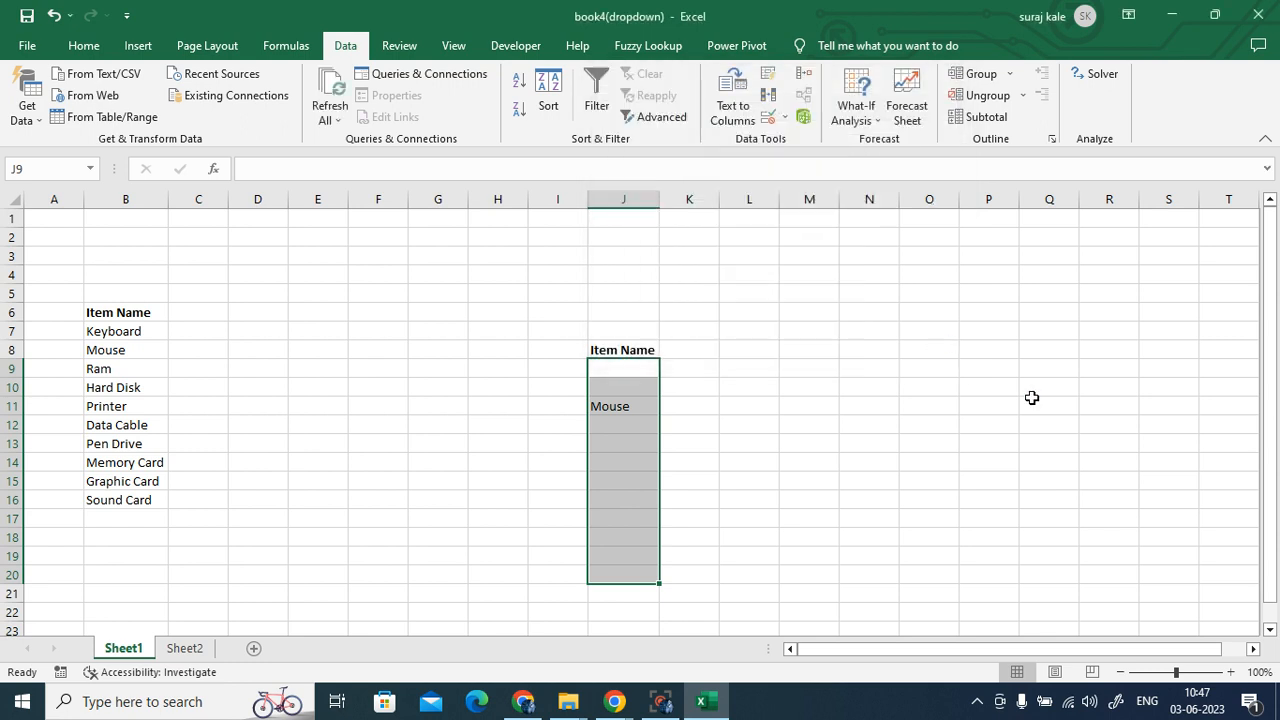
pyautogui.click(1032, 398)
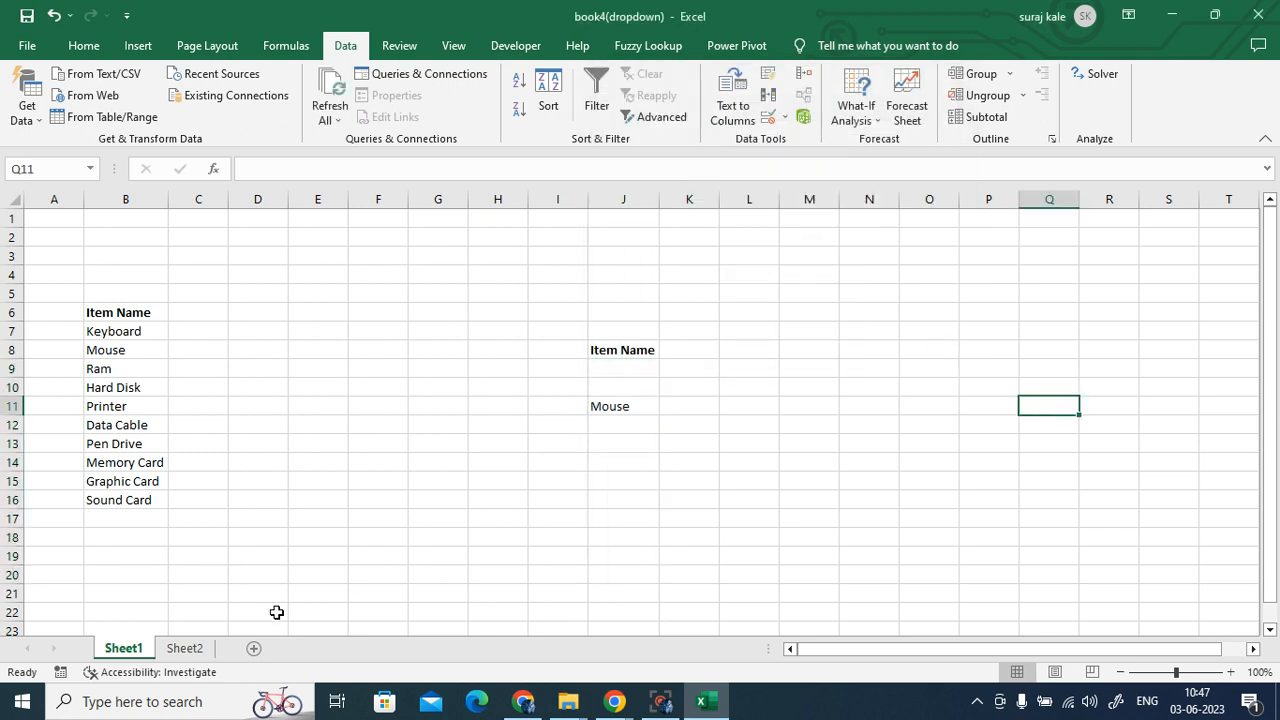
# - Start List validation on Sheet2's J9 with source Sheet1!B7:B16, then close the dialog unsaved
pyautogui.click(204, 650)
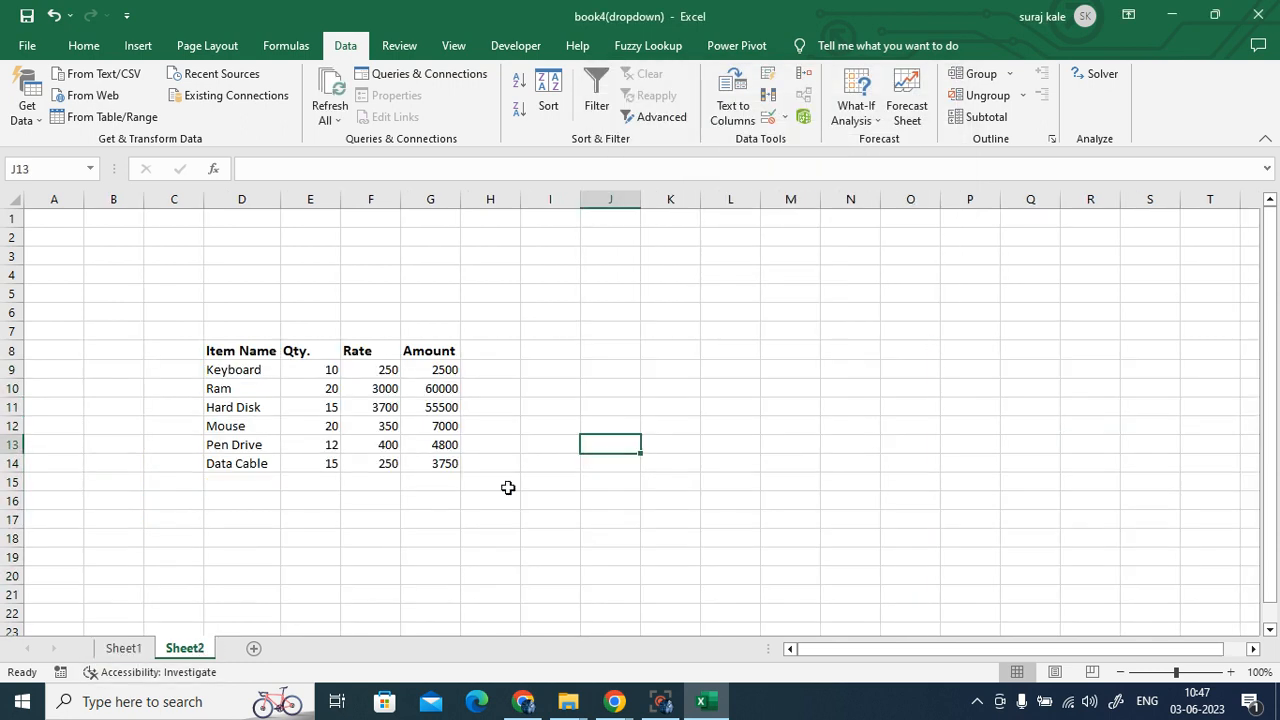
pyautogui.click(630, 369)
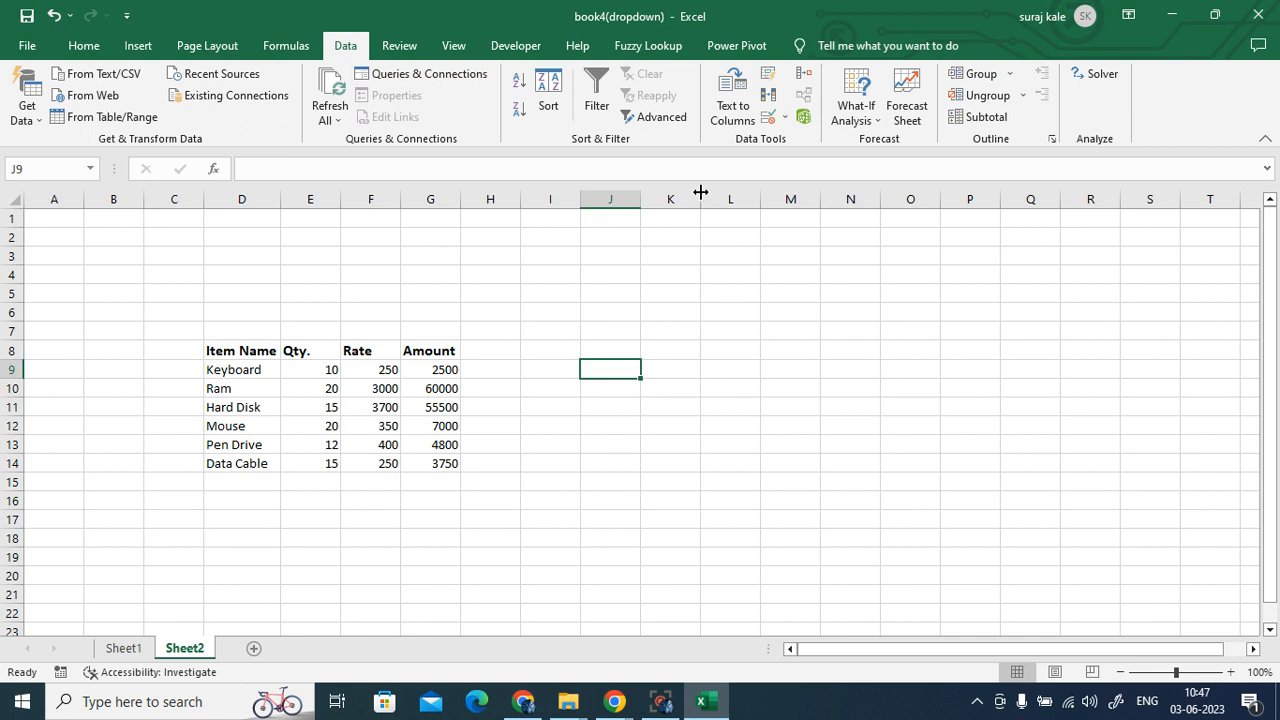
pyautogui.click(770, 117)
pyautogui.click(678, 171)
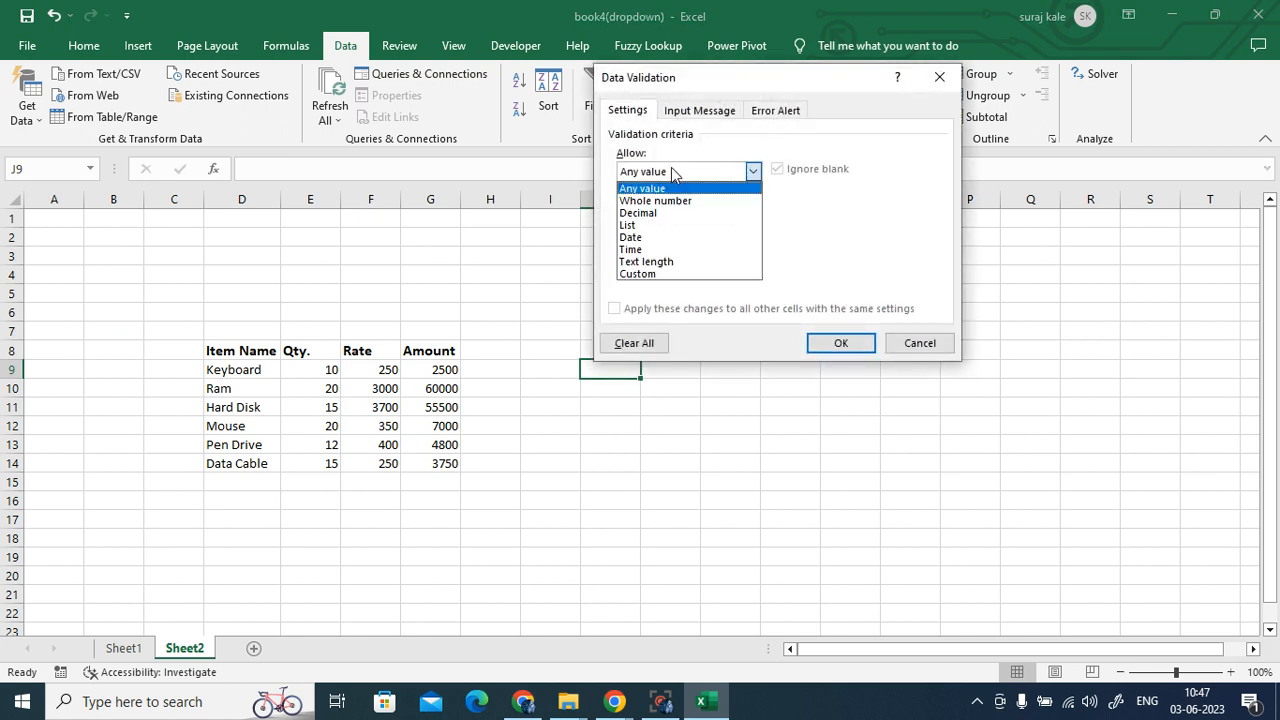
pyautogui.click(662, 222)
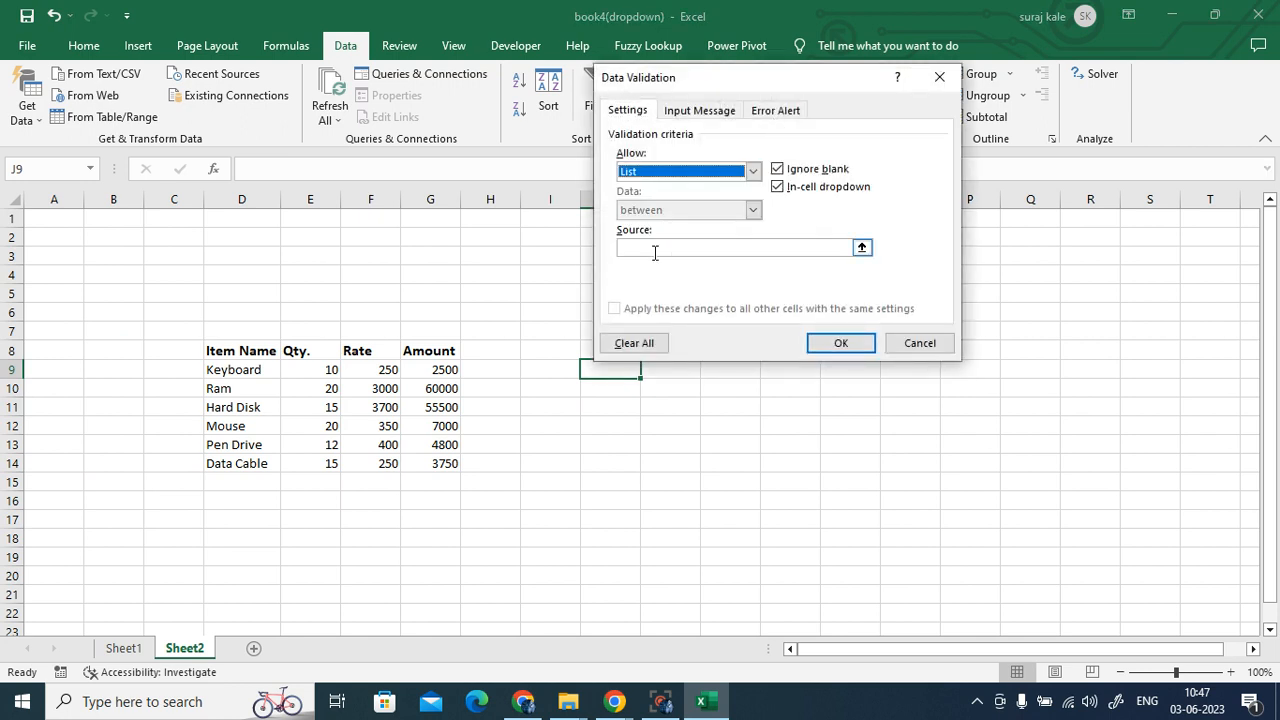
pyautogui.click(651, 247)
pyautogui.click(123, 649)
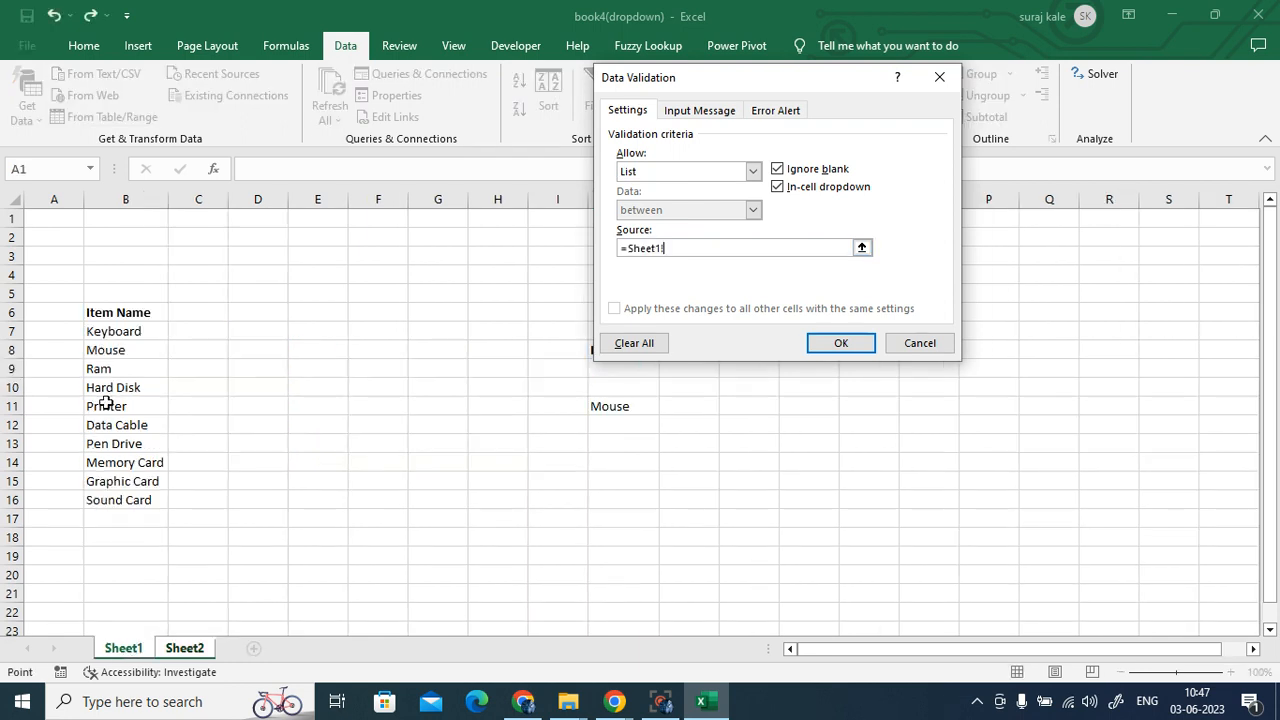
pyautogui.moveTo(108, 333); pyautogui.dragTo(123, 500)
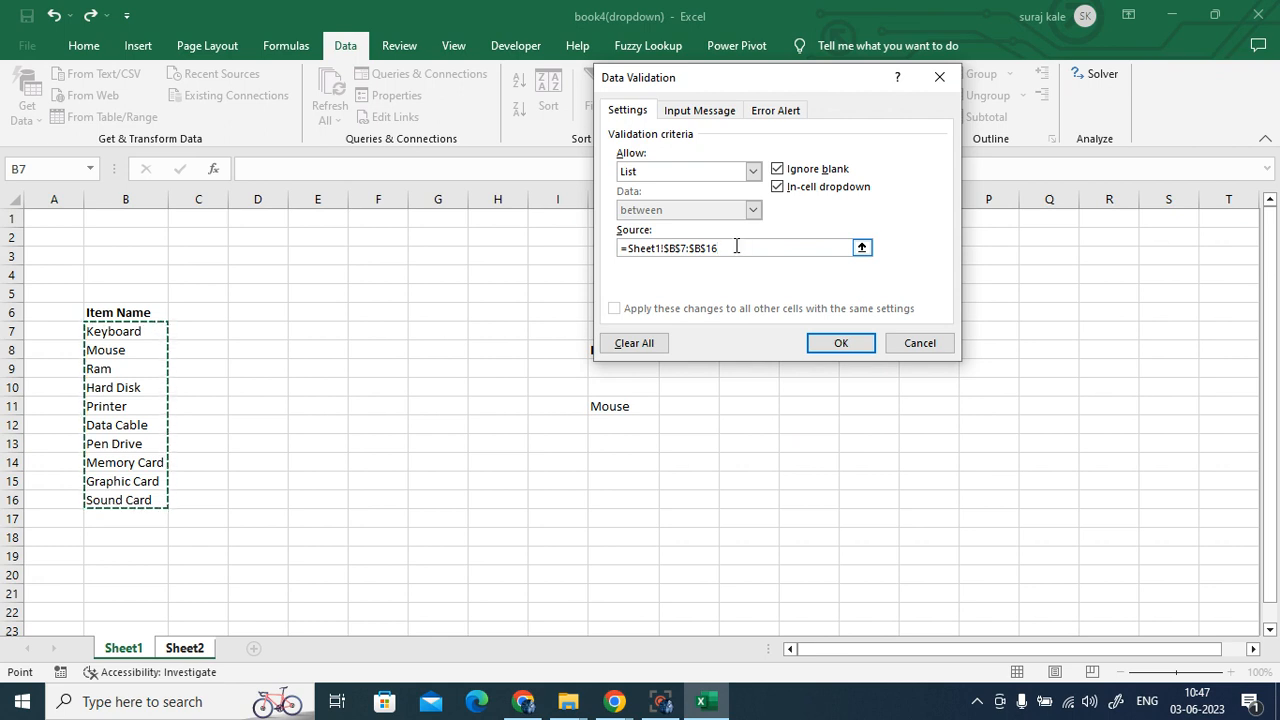
pyautogui.click(938, 79)
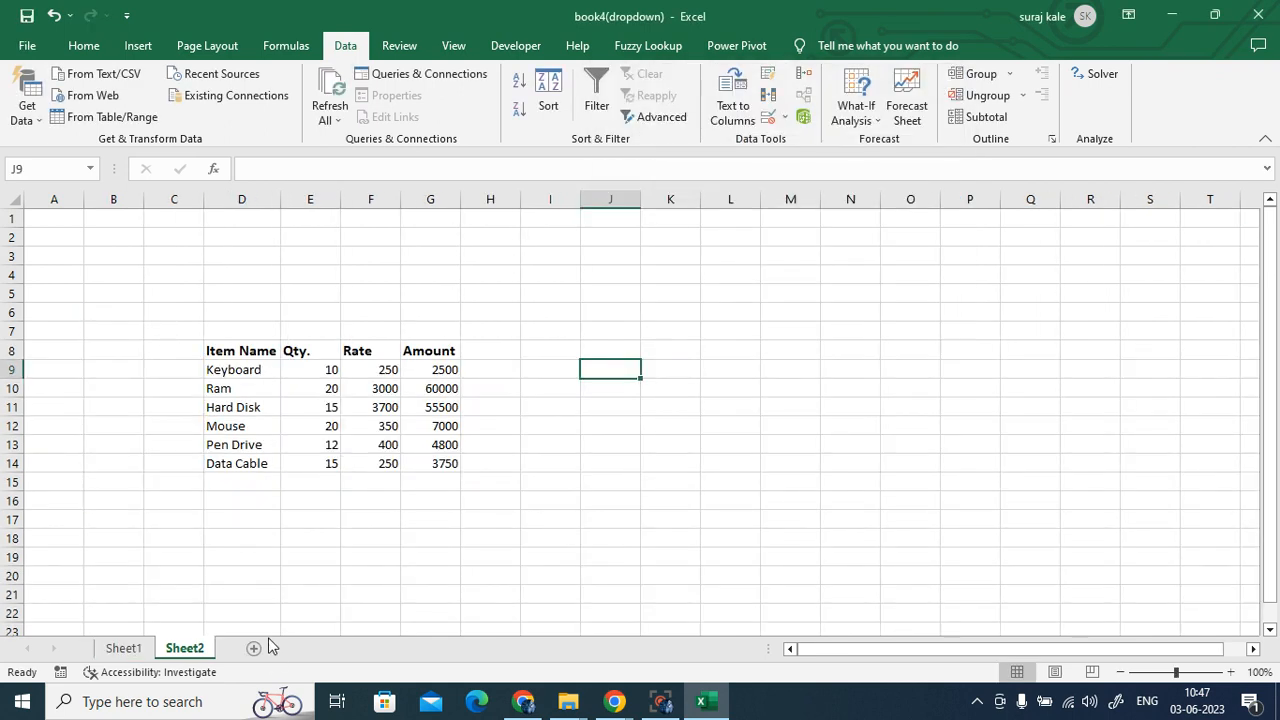
# - Back on Sheet1, select the item names B7:B16
pyautogui.click(130, 649)
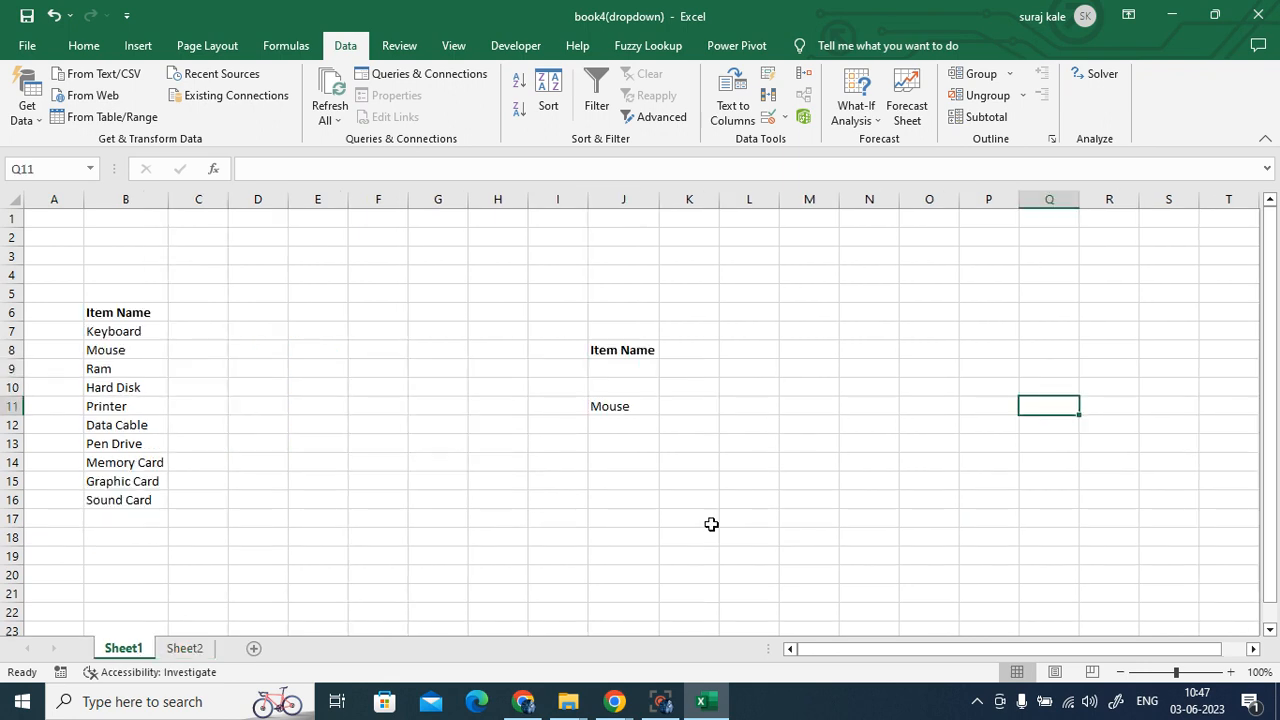
pyautogui.click(709, 523)
pyautogui.moveTo(123, 331); pyautogui.dragTo(118, 492)
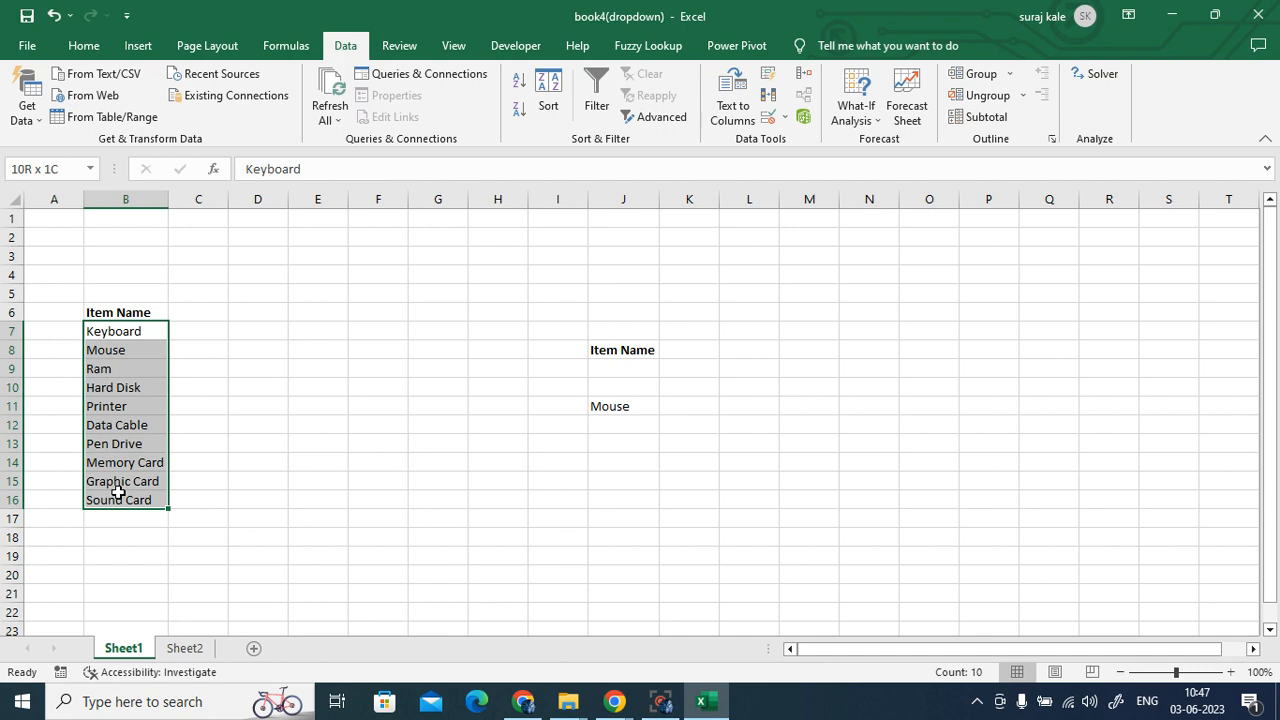
pyautogui.moveTo(118, 492); pyautogui.dragTo(120, 494)
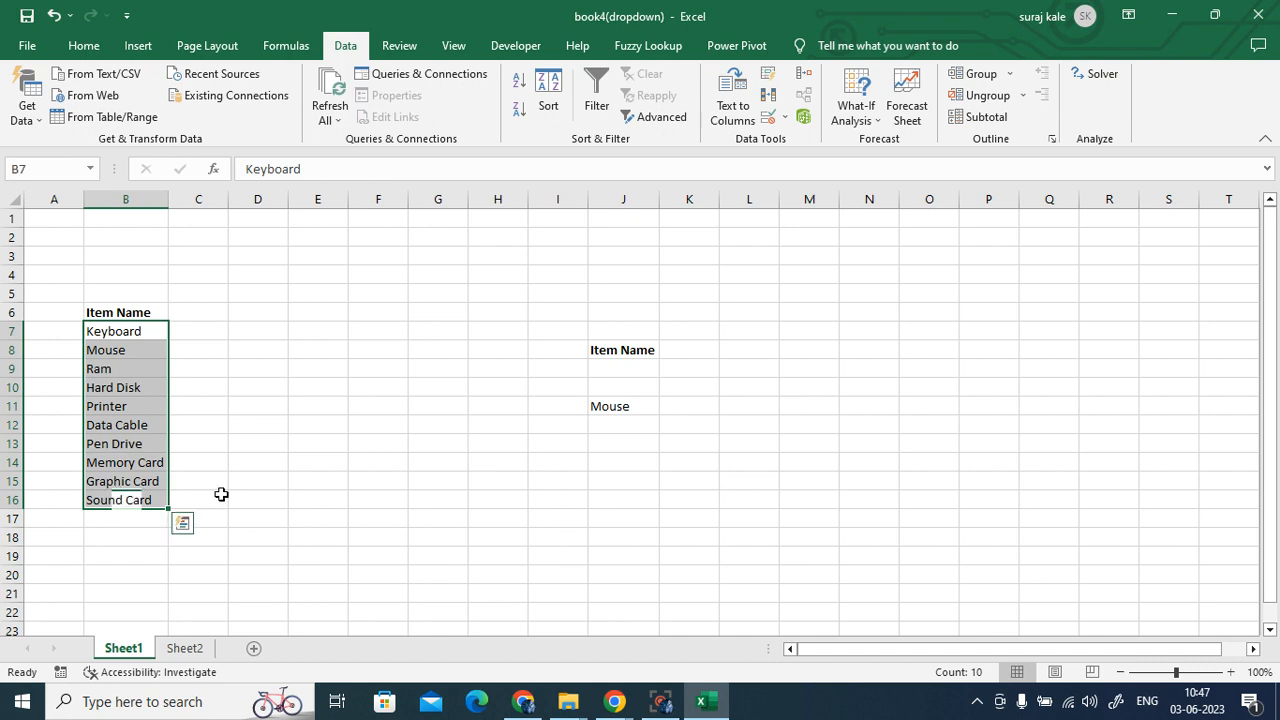
pyautogui.click(212, 498)
pyautogui.moveTo(120, 338); pyautogui.dragTo(136, 490)
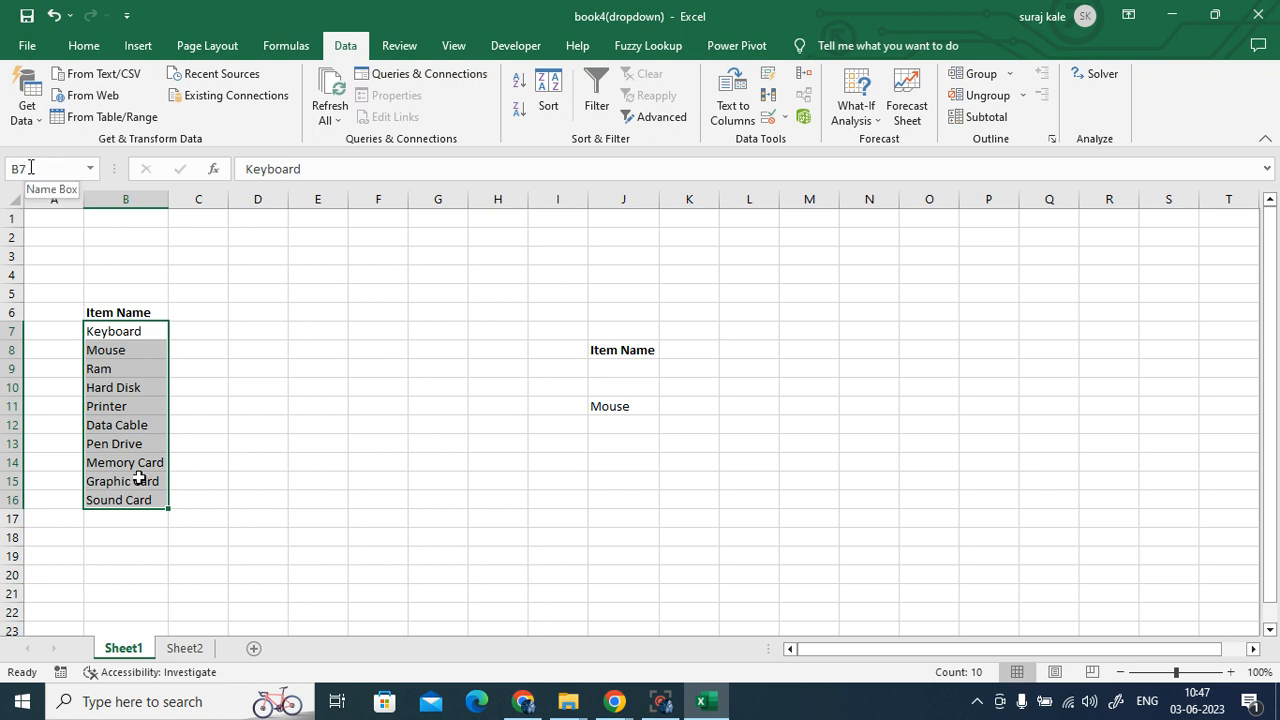
pyautogui.click(286, 350)
pyautogui.click(105, 331)
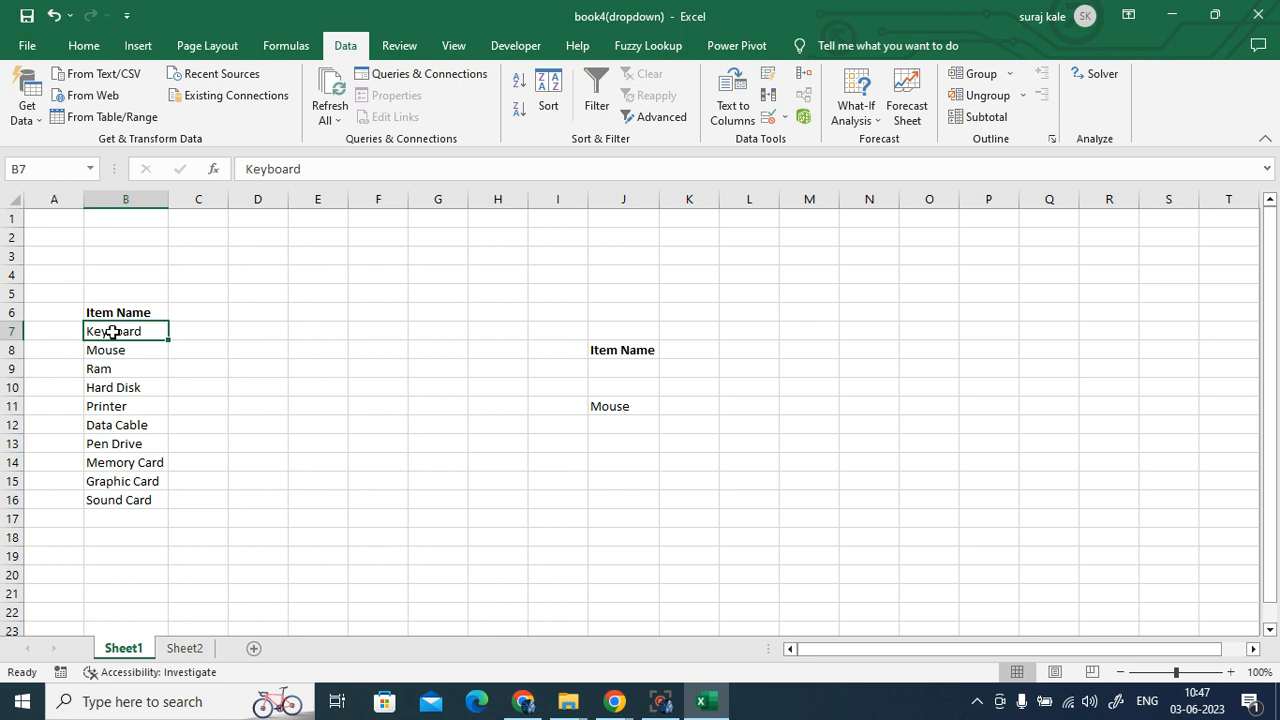
pyautogui.moveTo(131, 331); pyautogui.dragTo(137, 496)
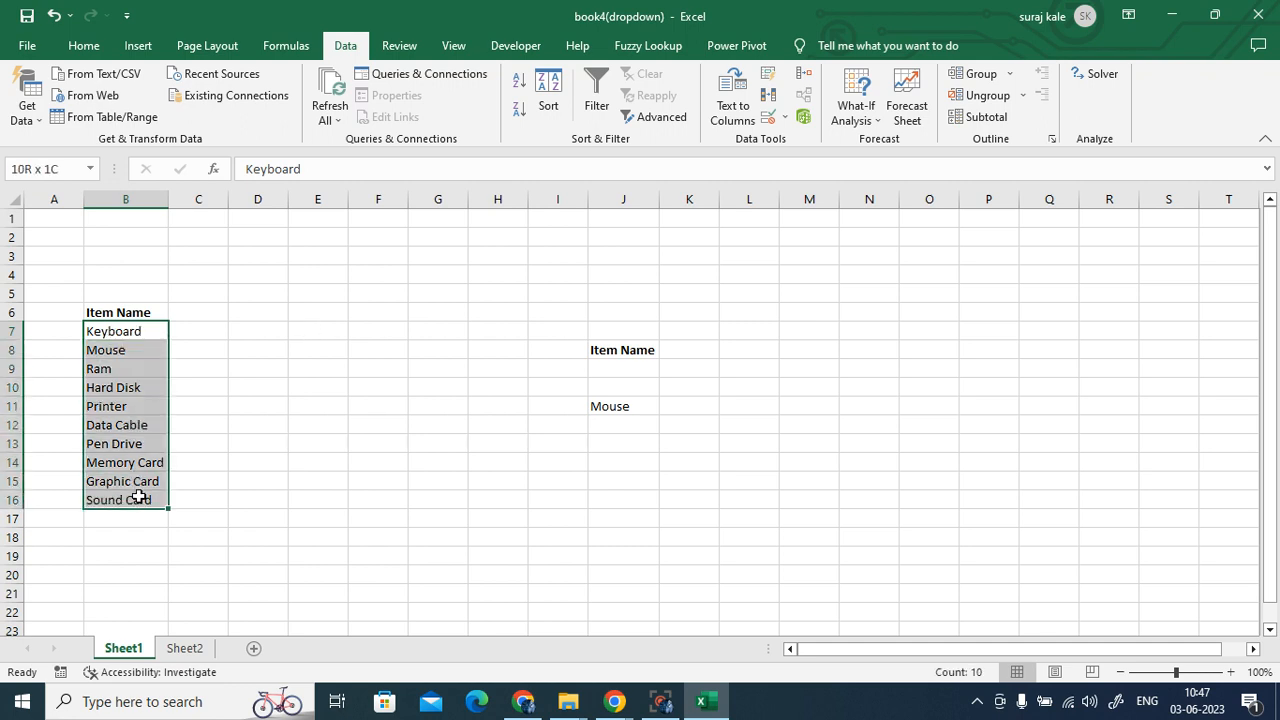
# - Name B7:B16 'mm' in the Name Box, verify the name, and return to Sheet2
pyautogui.click(16, 169)
pyautogui.write('mm')
pyautogui.press('Return')
pyautogui.click(346, 434)
pyautogui.click(112, 335)
pyautogui.moveTo(112, 335); pyautogui.dragTo(123, 491)
pyautogui.click(185, 649)
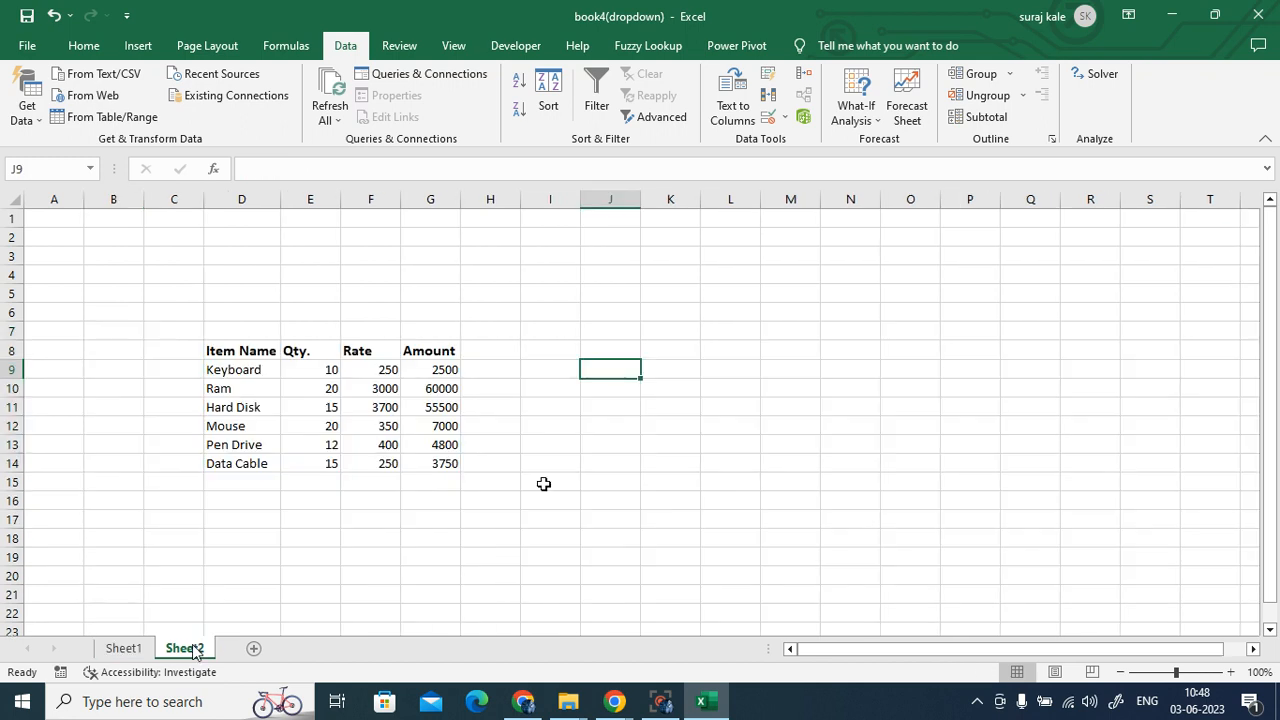
# - Give J9 List validation with source =mm, pasted via F3, and check its dropdown items
pyautogui.click(768, 117)
pyautogui.click(660, 174)
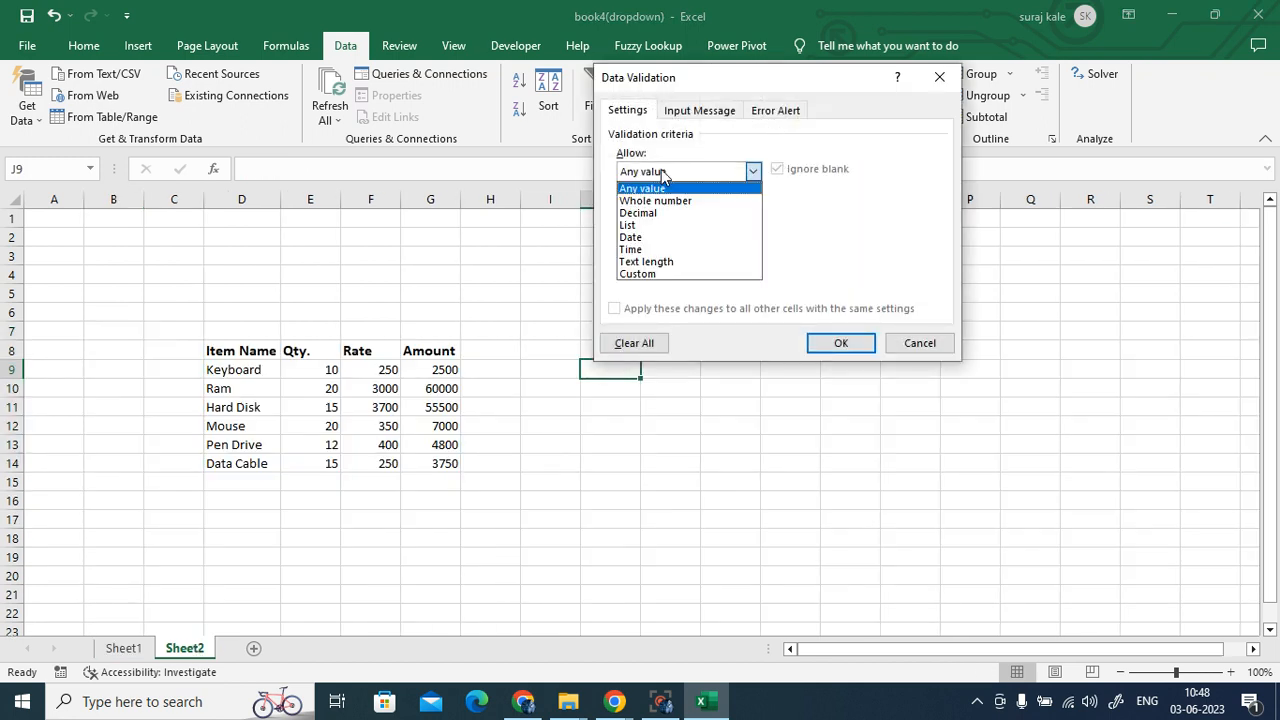
pyautogui.click(665, 228)
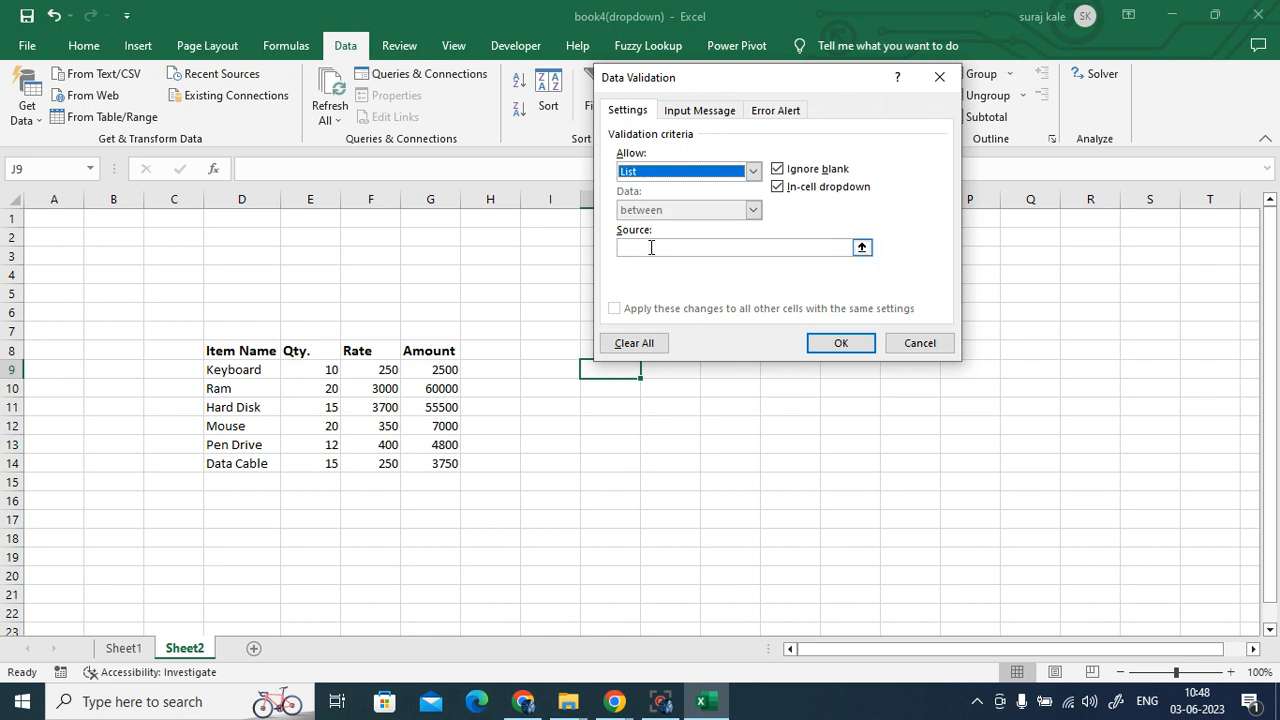
pyautogui.click(648, 247)
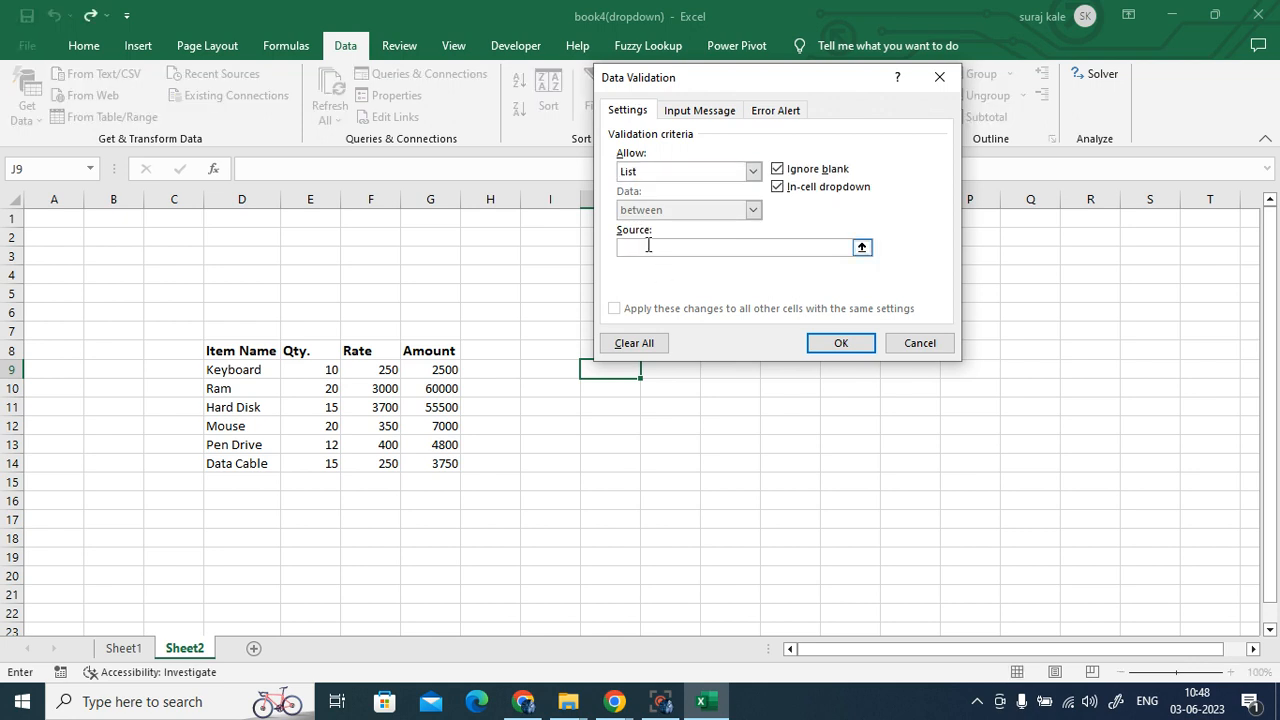
pyautogui.press('F3')
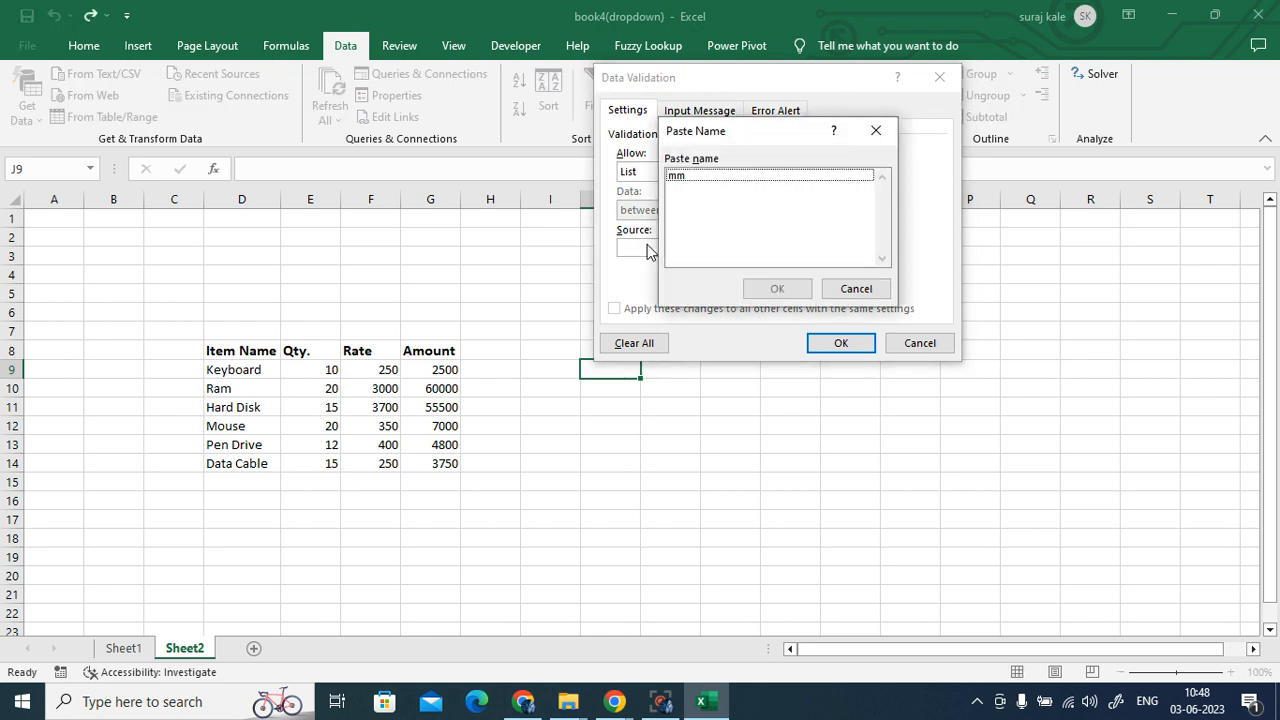
pyautogui.click(685, 177)
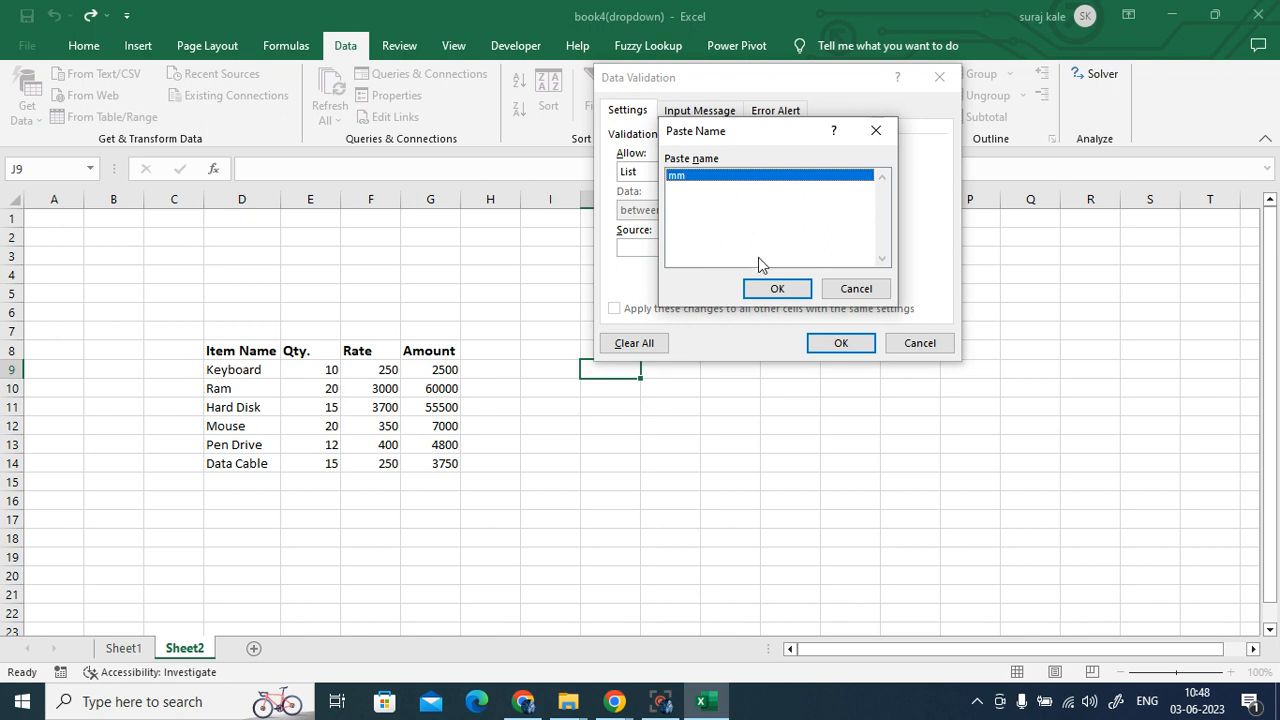
pyautogui.click(777, 289)
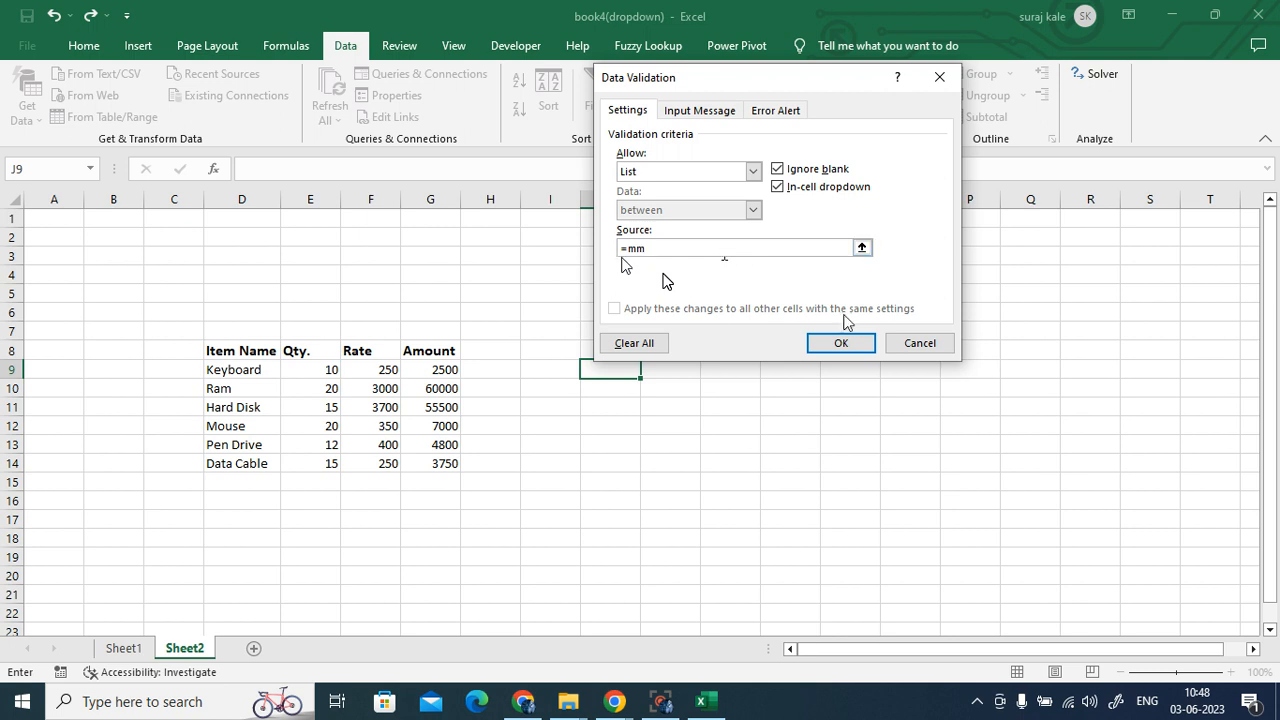
pyautogui.click(846, 345)
pyautogui.click(649, 370)
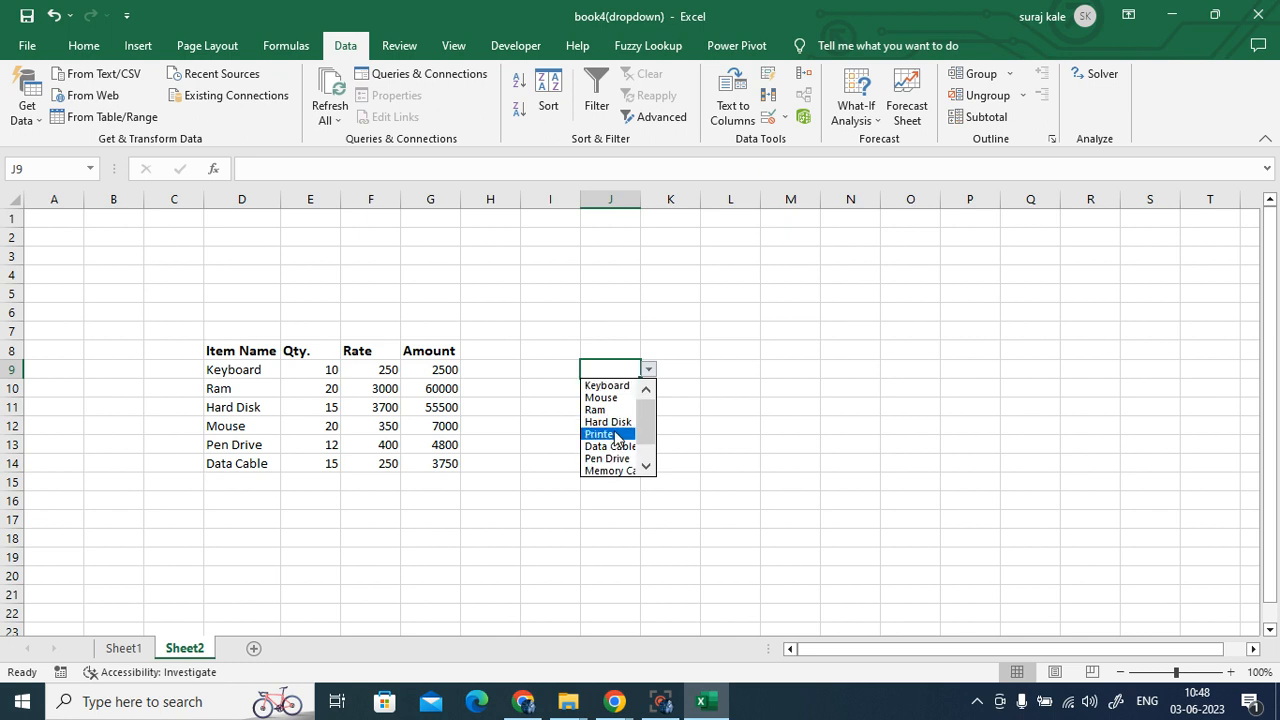
# - On Sheet1, enter a, b and c into E8, E9 and E10
pyautogui.click(57, 18)
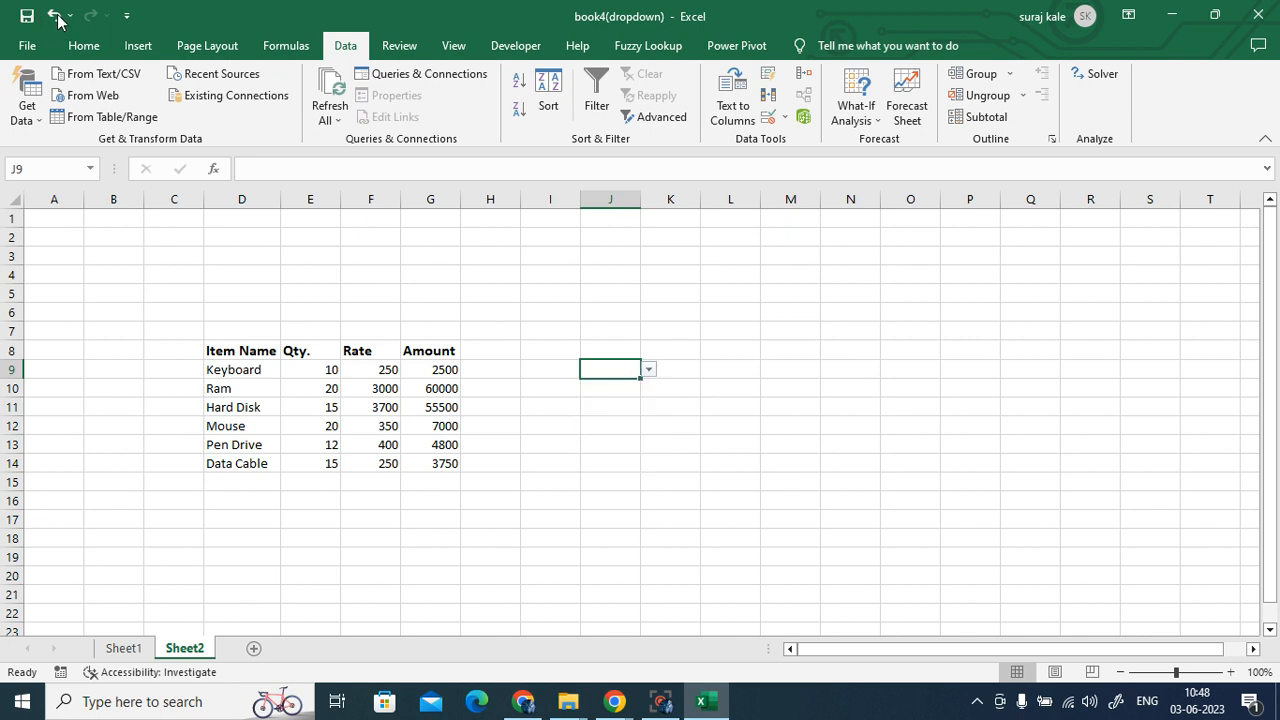
pyautogui.click(124, 648)
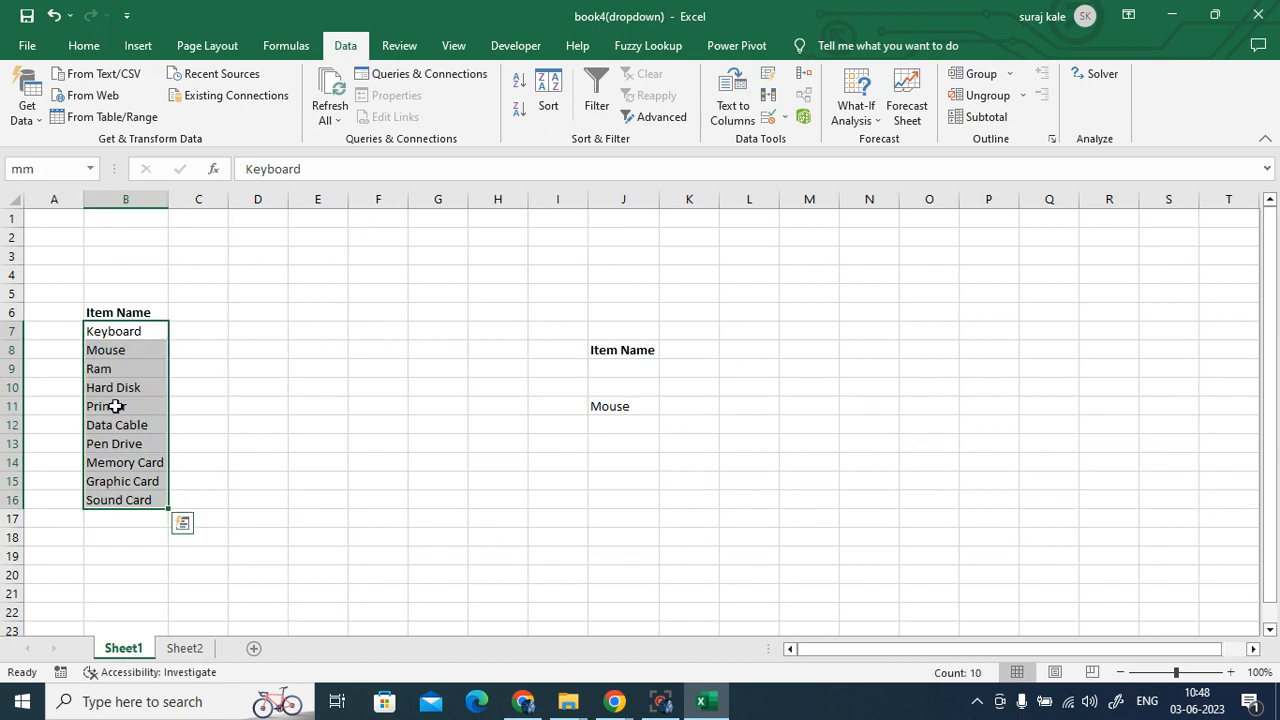
pyautogui.click(323, 347)
pyautogui.write('a')
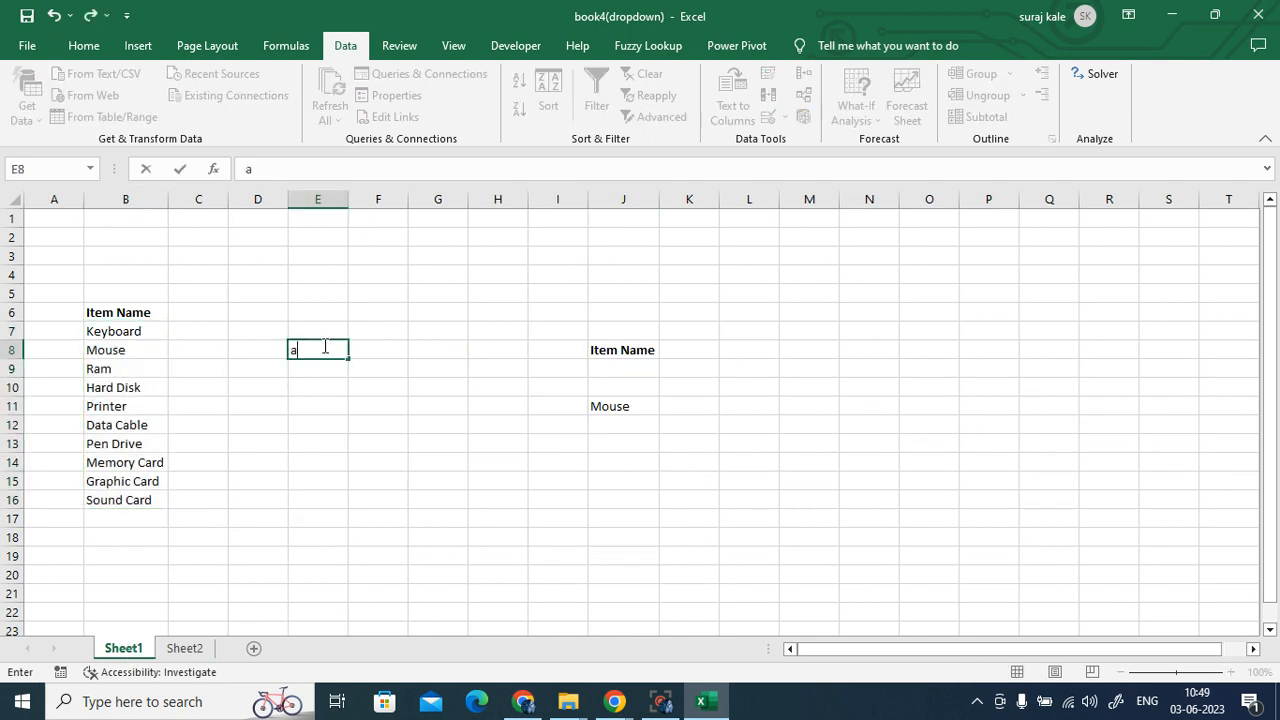
pyautogui.click(315, 367)
pyautogui.write('b')
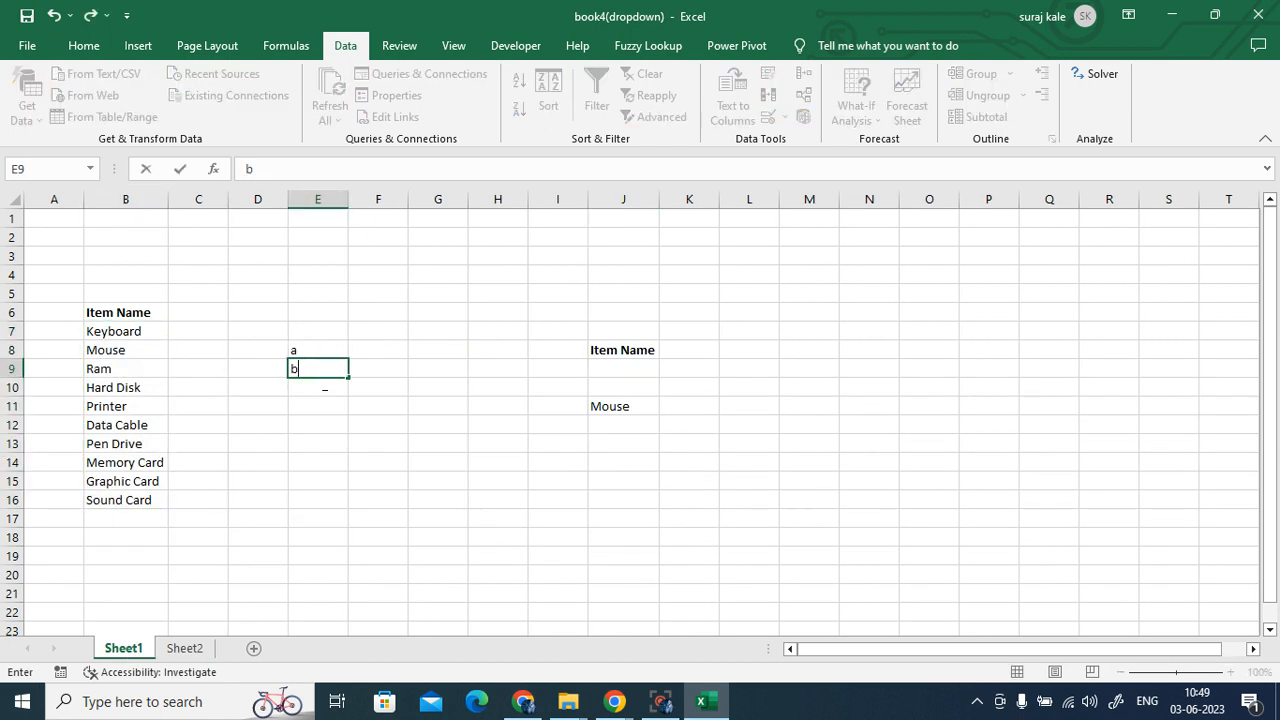
pyautogui.click(321, 384)
pyautogui.write('c')
pyautogui.click(497, 425)
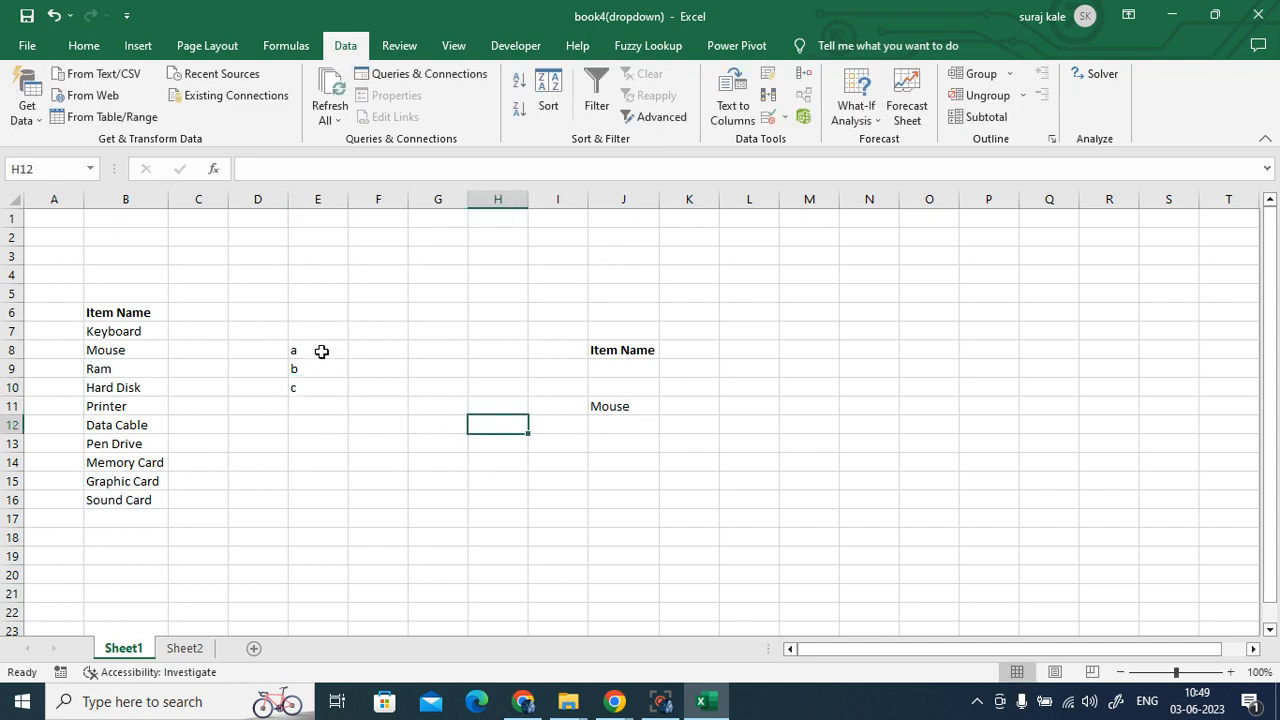
# - Define the name vv for E8:E10 via Formulas > Define Name and verify it
pyautogui.moveTo(323, 351); pyautogui.dragTo(324, 378)
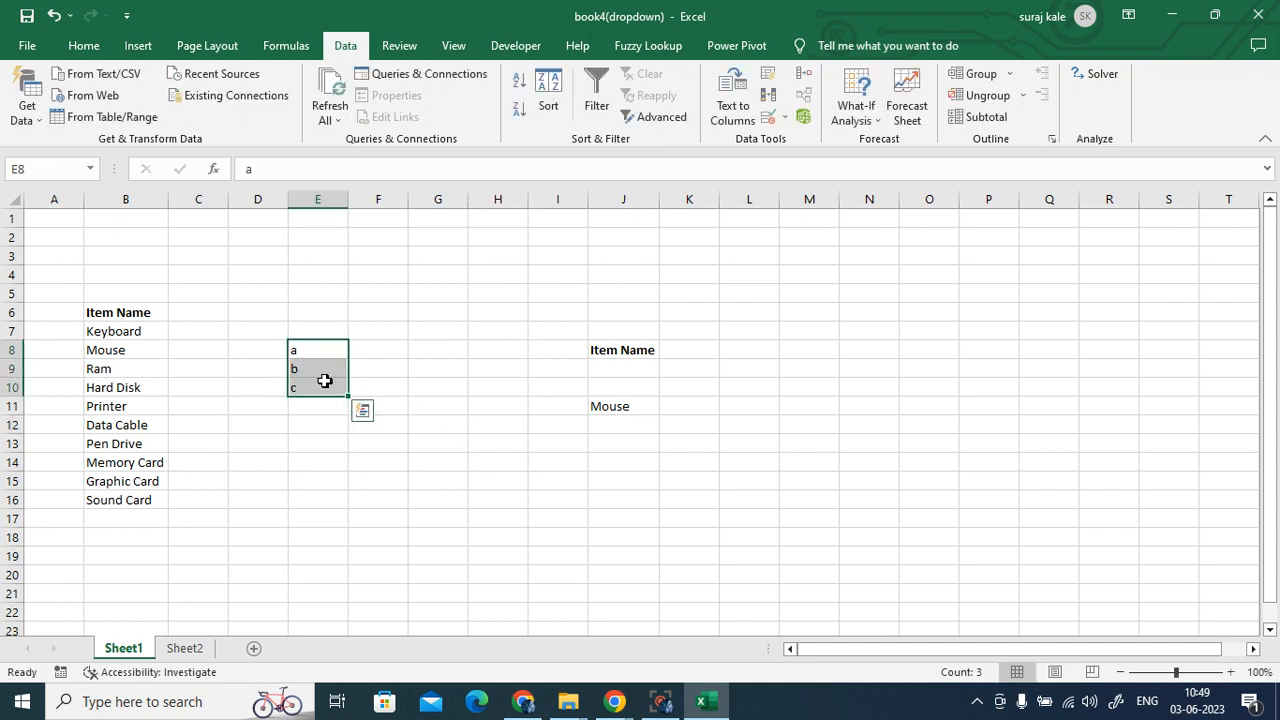
pyautogui.click(288, 46)
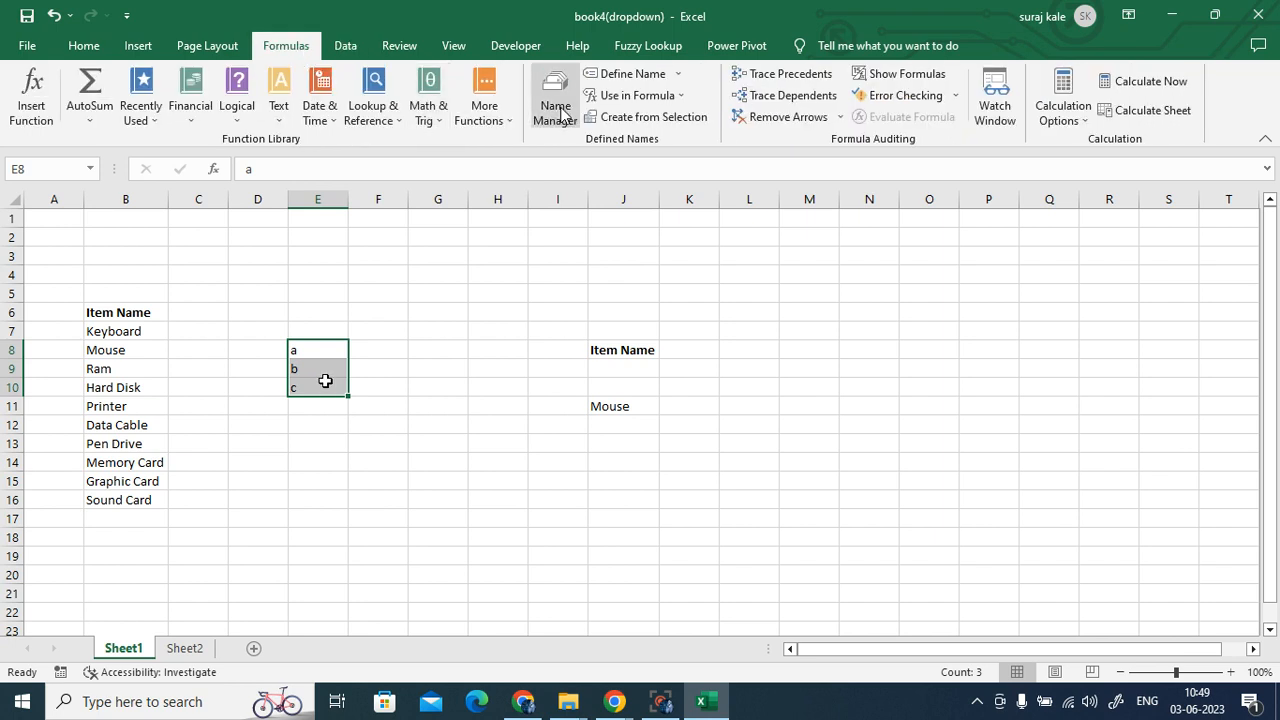
pyautogui.click(616, 77)
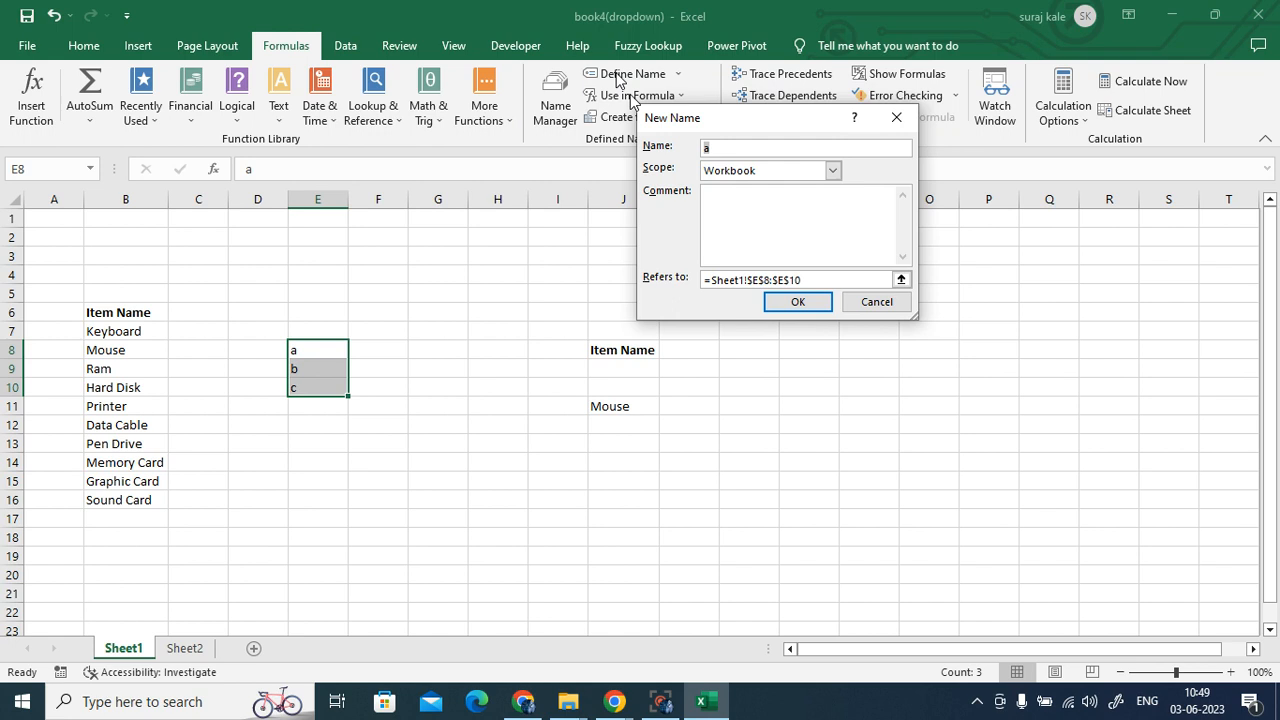
pyautogui.click(722, 147)
pyautogui.doubleClick(703, 148)
pyautogui.write('w')
pyautogui.click(798, 302)
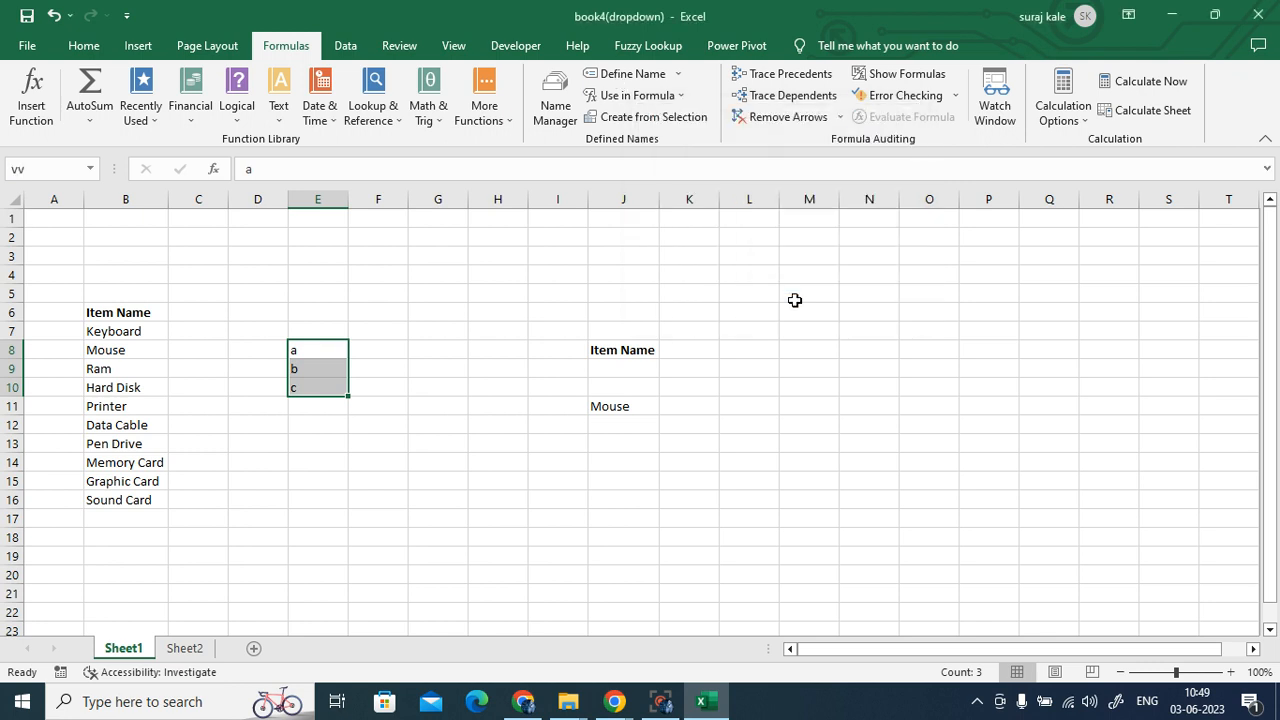
pyautogui.click(869, 443)
pyautogui.moveTo(333, 351); pyautogui.dragTo(325, 390)
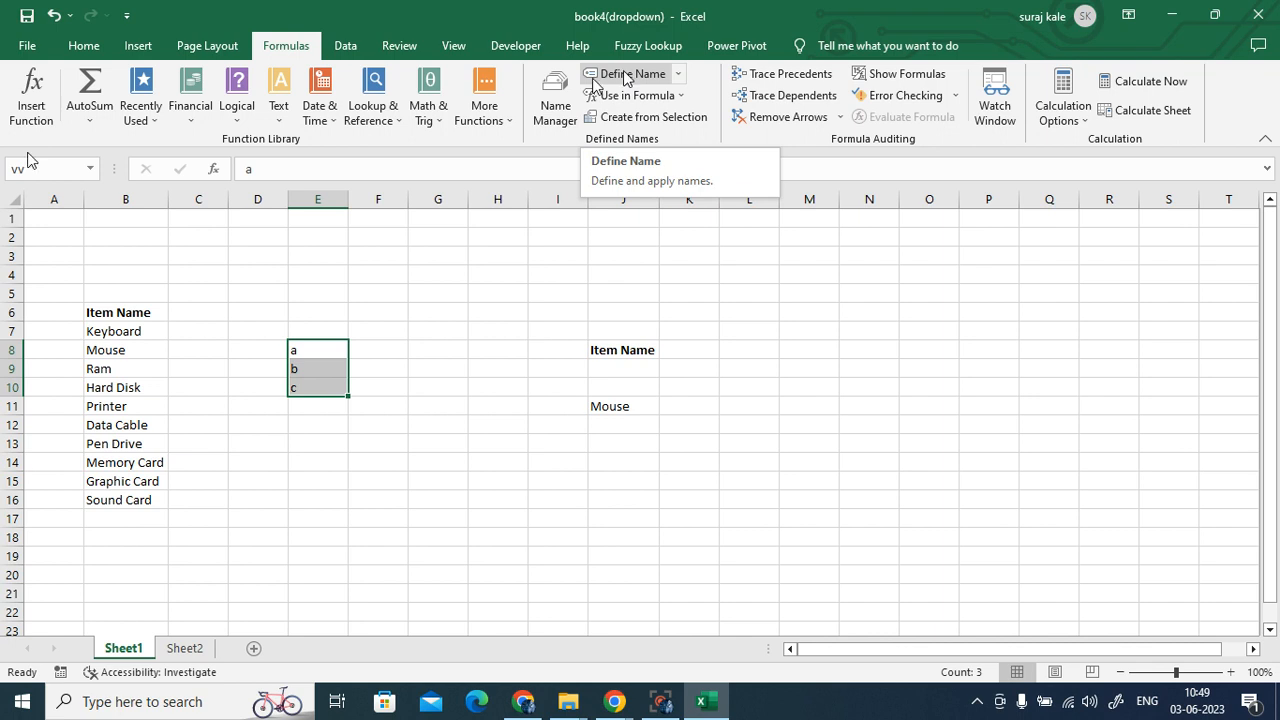
# - Give Sheet2's L9 List validation with source =vv and check its a, b, c dropdown
pyautogui.click(182, 650)
pyautogui.click(721, 372)
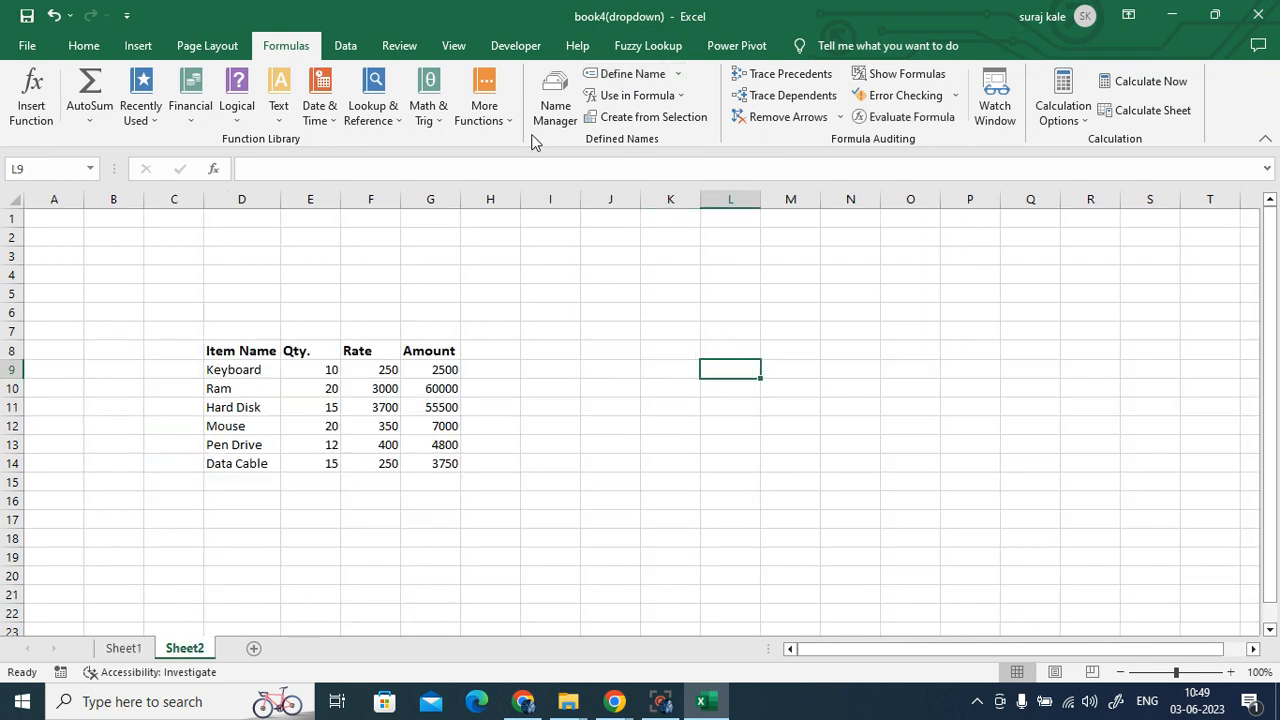
pyautogui.click(352, 50)
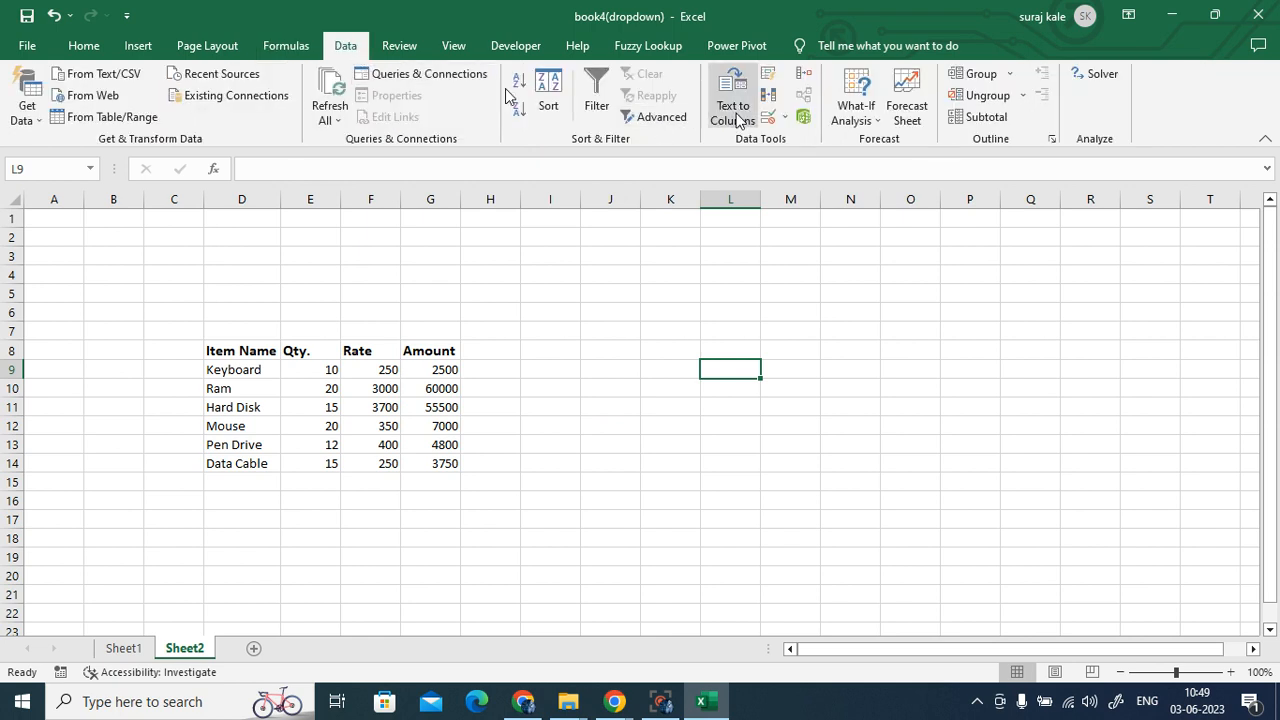
pyautogui.click(770, 120)
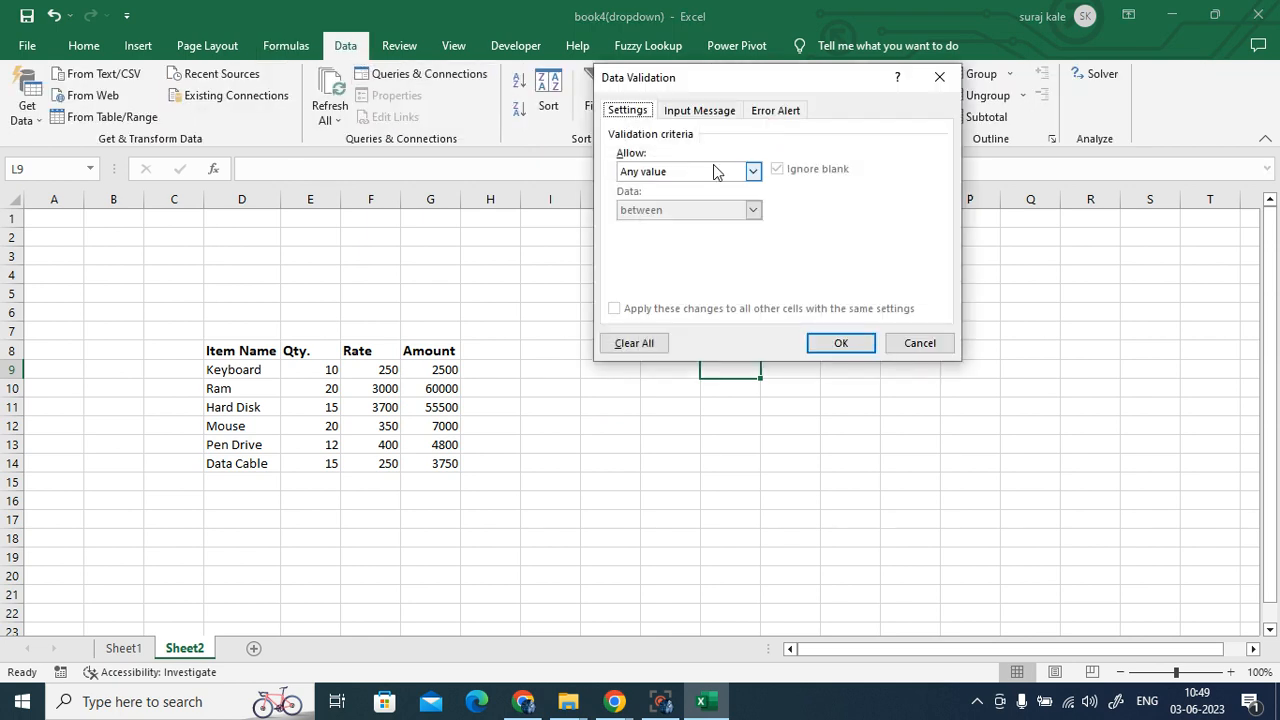
pyautogui.click(752, 171)
pyautogui.click(686, 224)
pyautogui.click(669, 248)
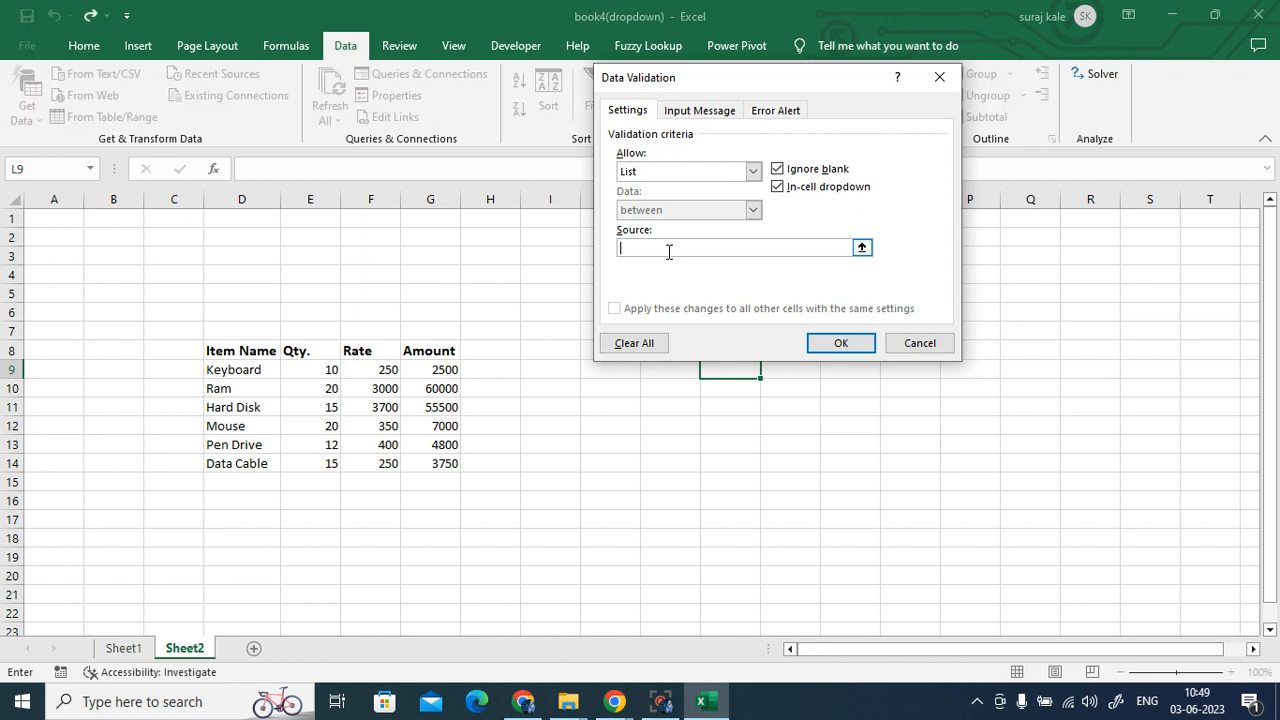
pyautogui.write('=')
pyautogui.write('sn')
pyautogui.click(836, 346)
pyautogui.click(768, 370)
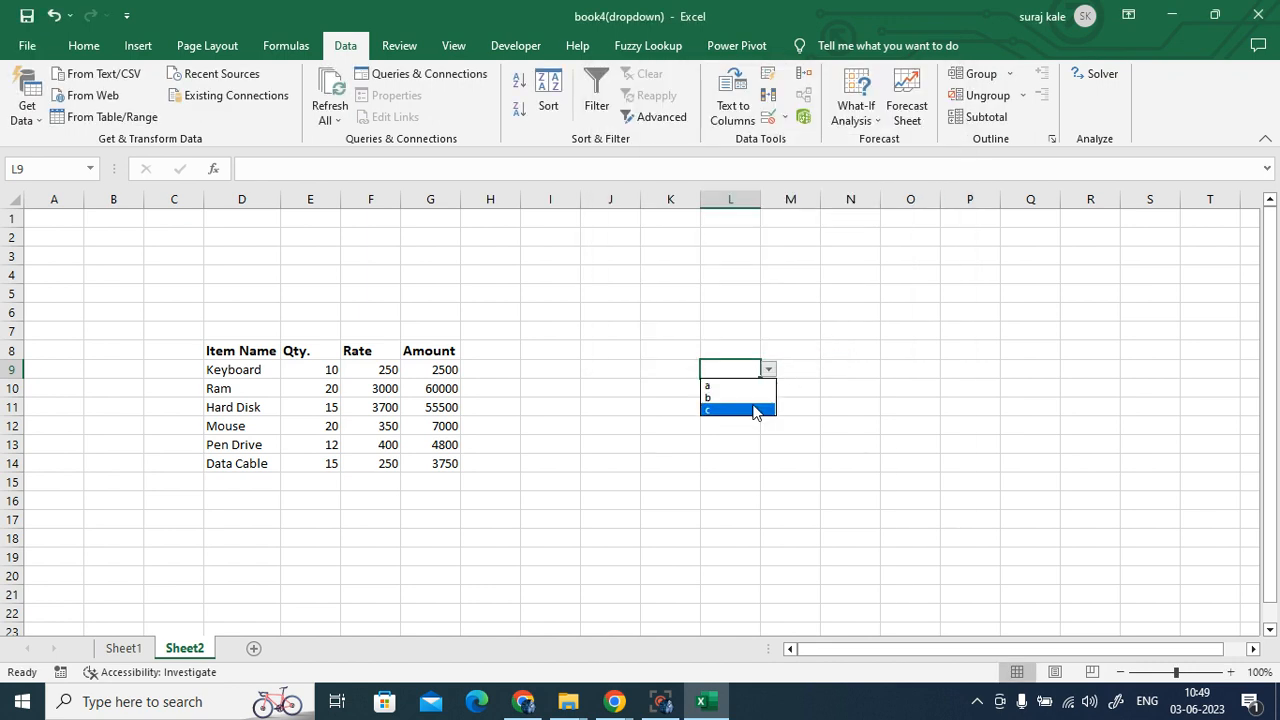
pyautogui.click(917, 428)
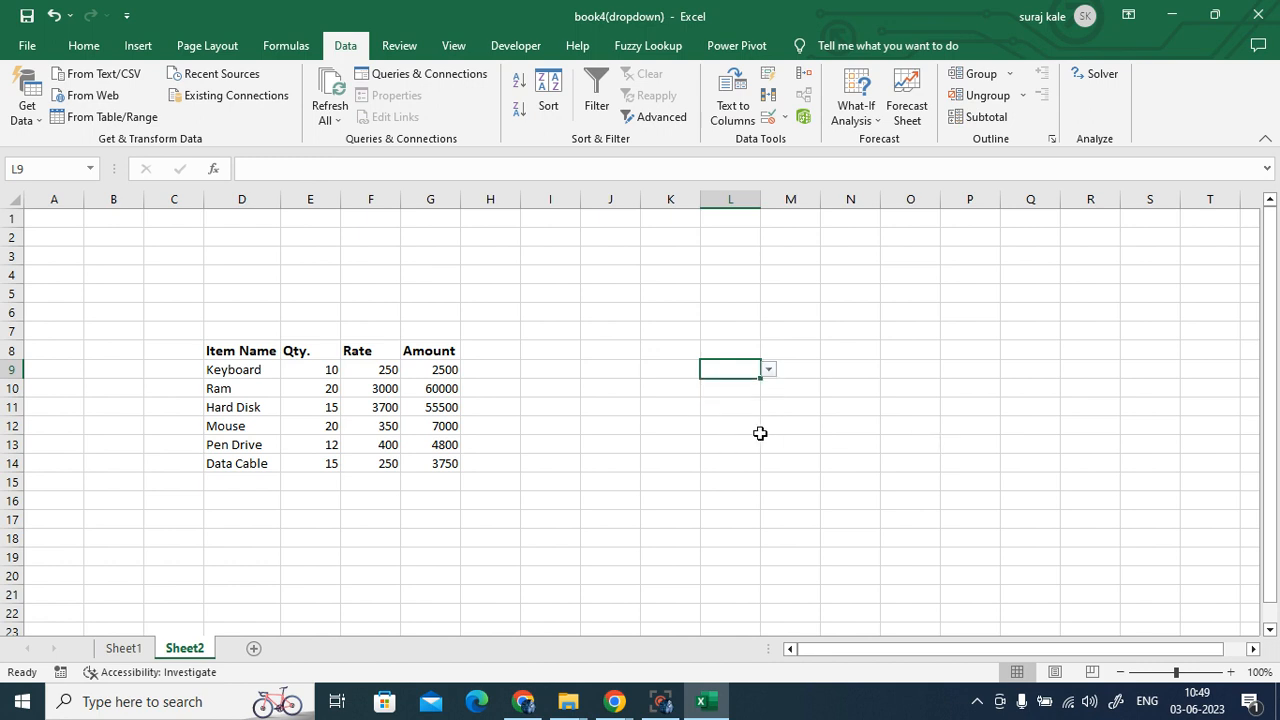
# - Switch the ribbon to the Formulas tab to reach the Define Name command
pyautogui.click(290, 47)
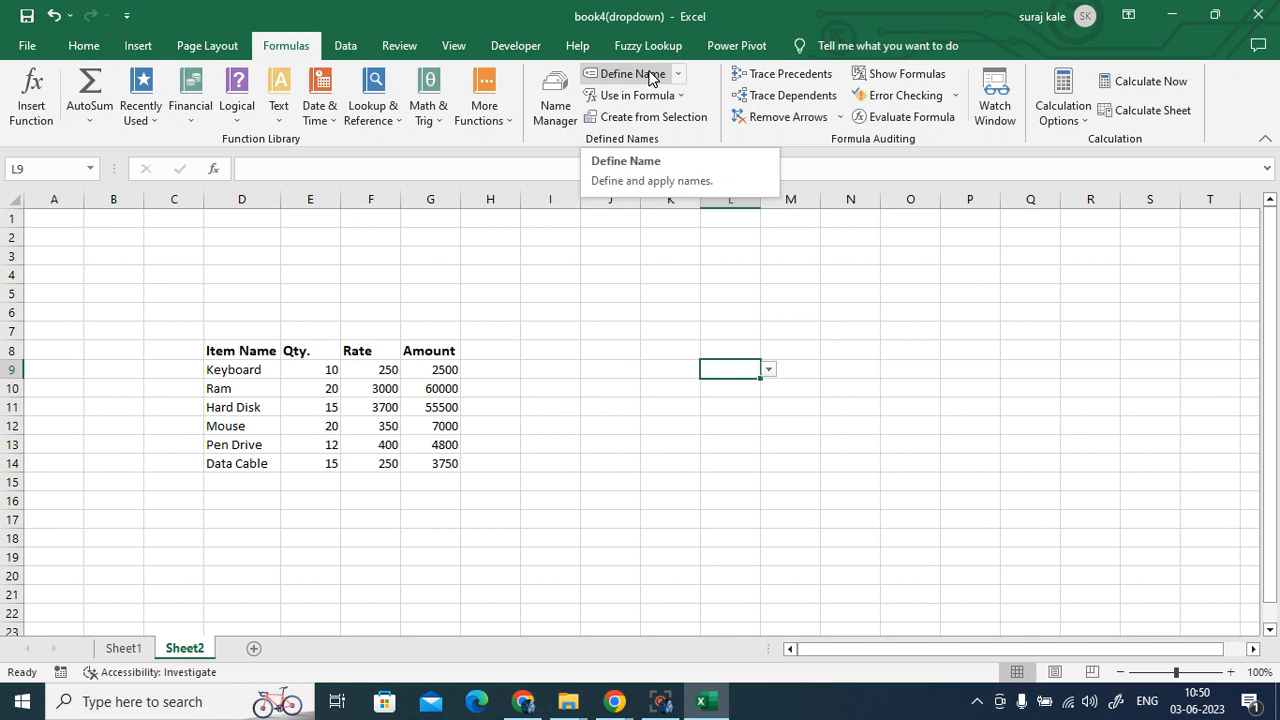
pyautogui.click(652, 79)
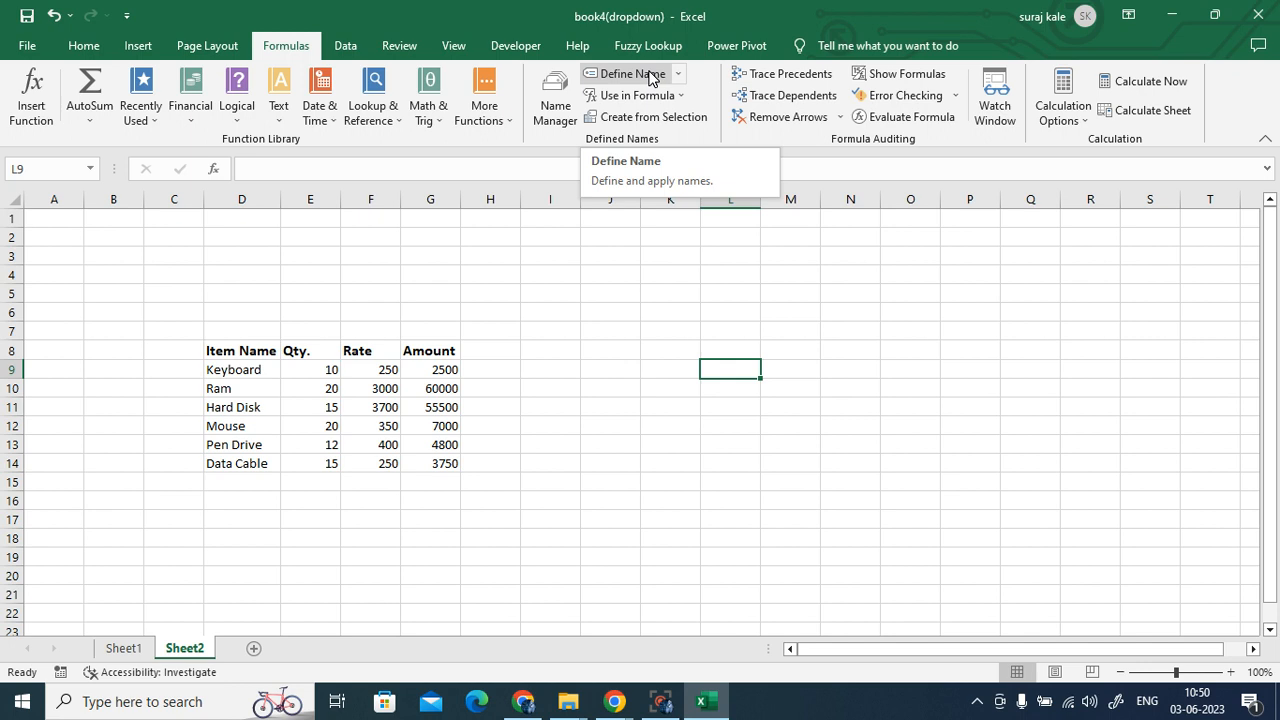